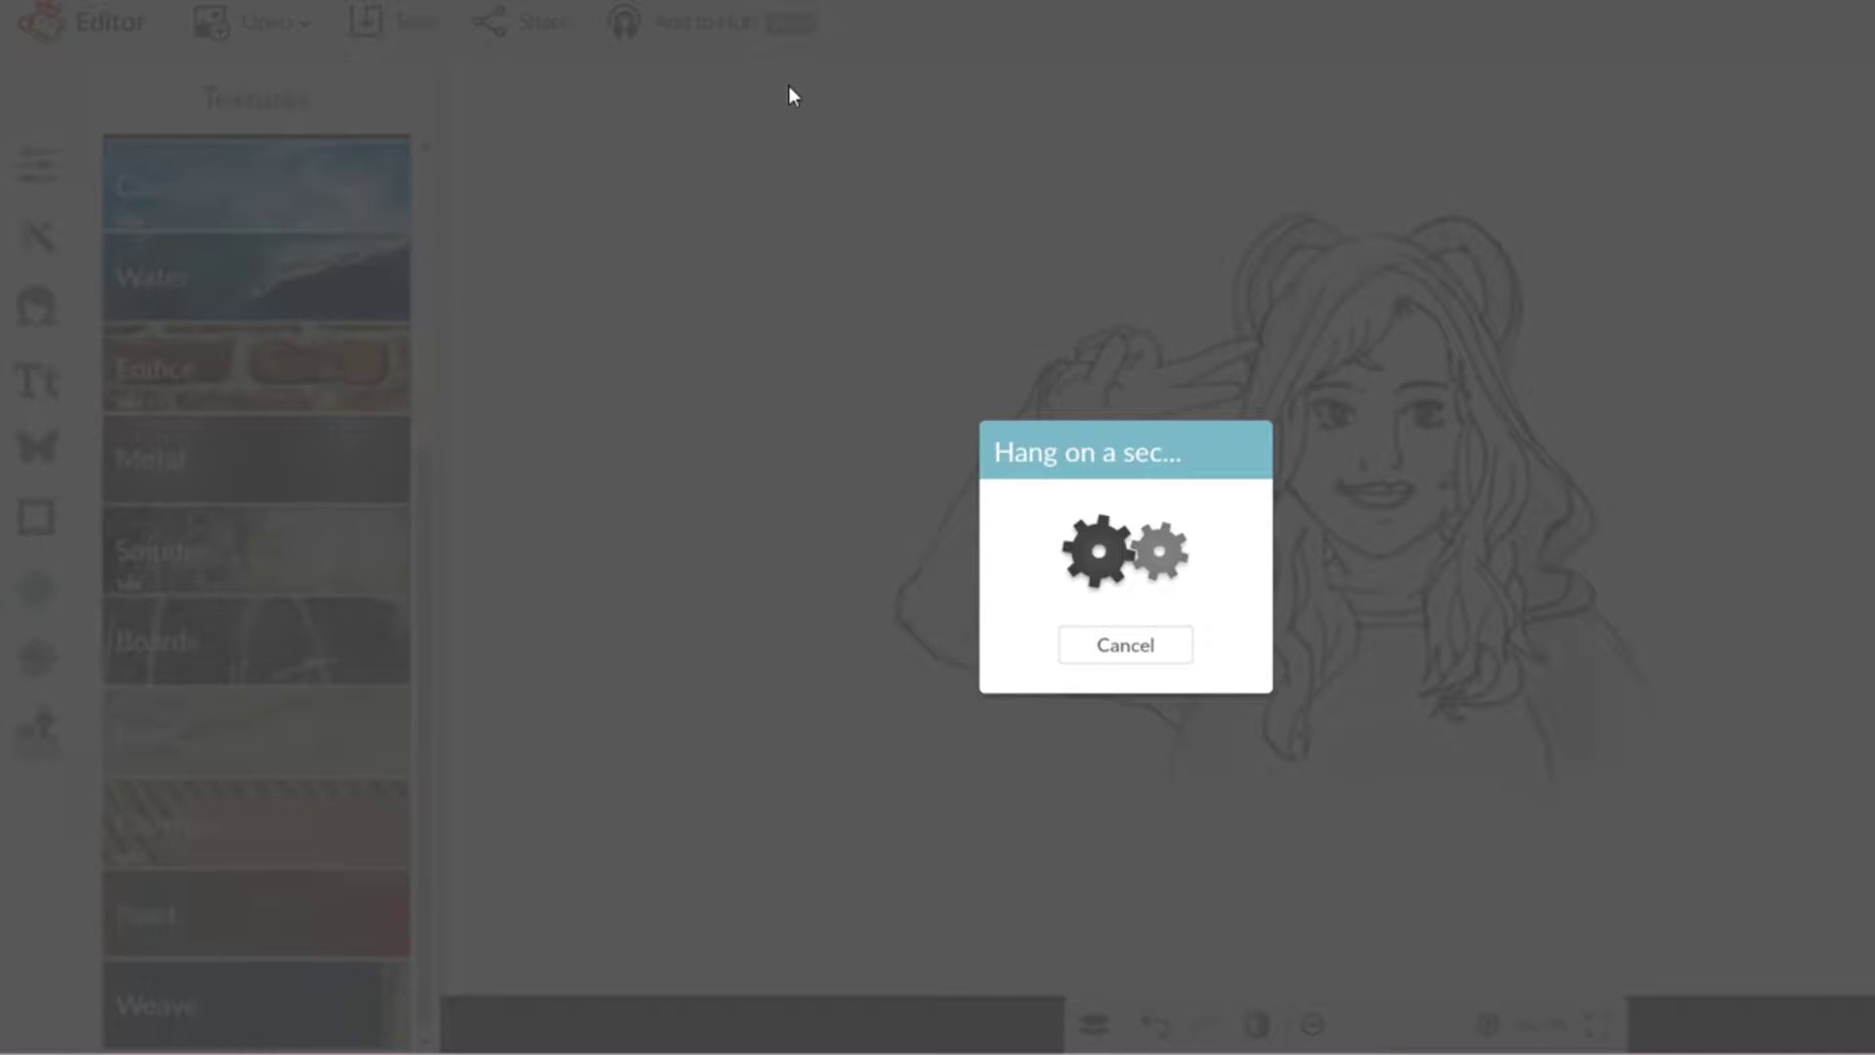
# Step: Move the Overlay settings off the drawing and close them, and undo the dark brown textured look over the image
pyautogui.scroll(1, 1384, 747)
pyautogui.scroll(1, 1382, 745)
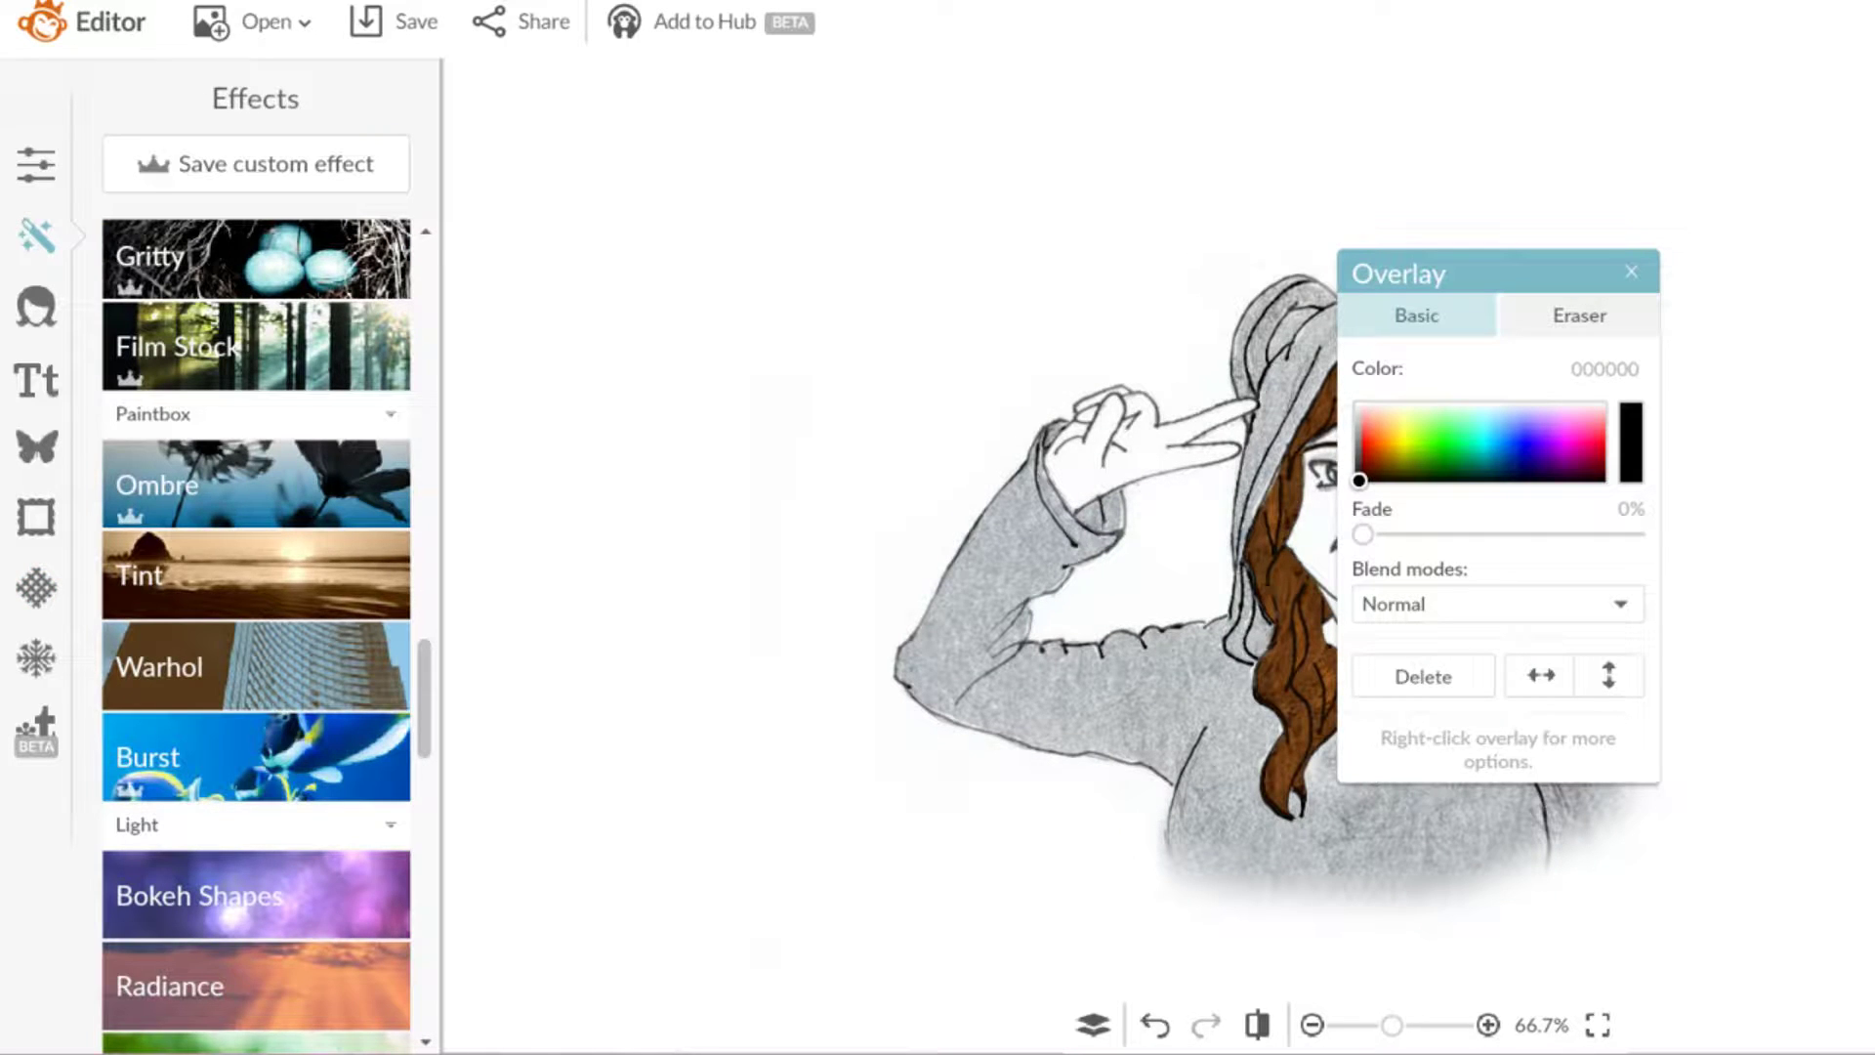
pyautogui.moveTo(1483, 283); pyautogui.dragTo(648, 243)
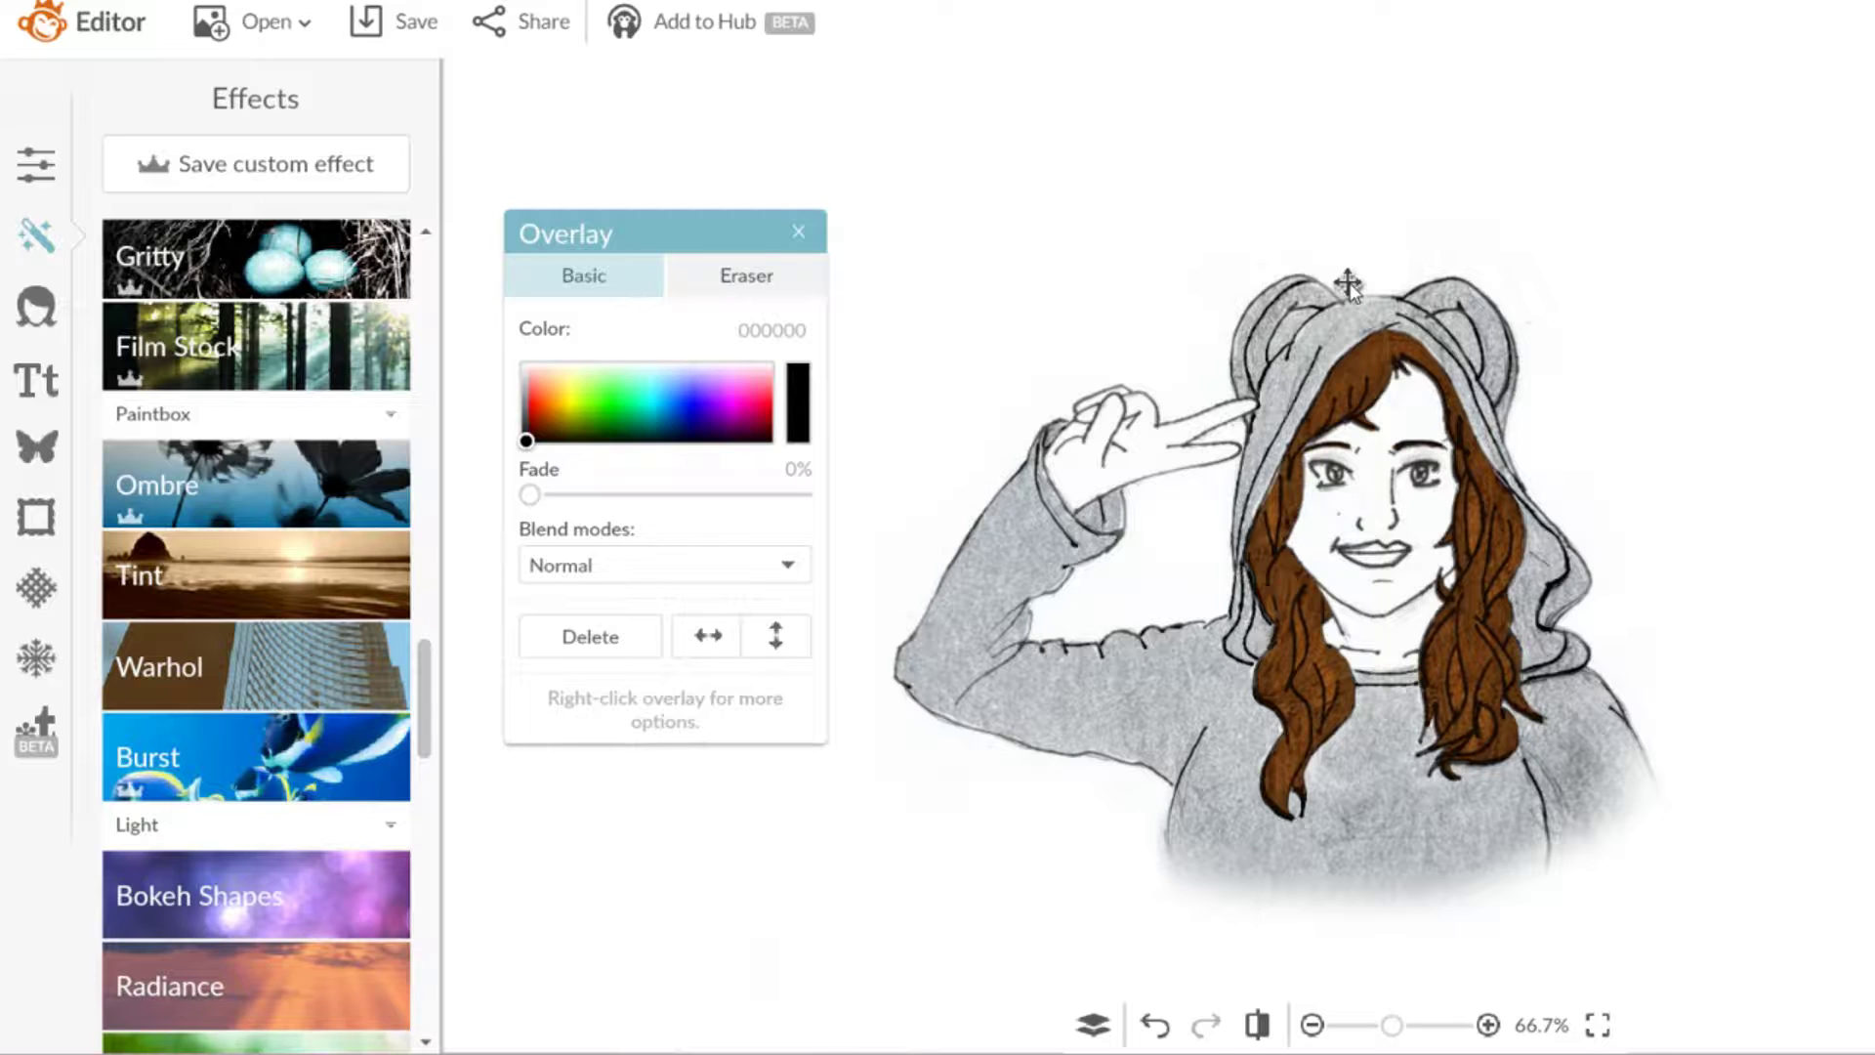
pyautogui.click(799, 231)
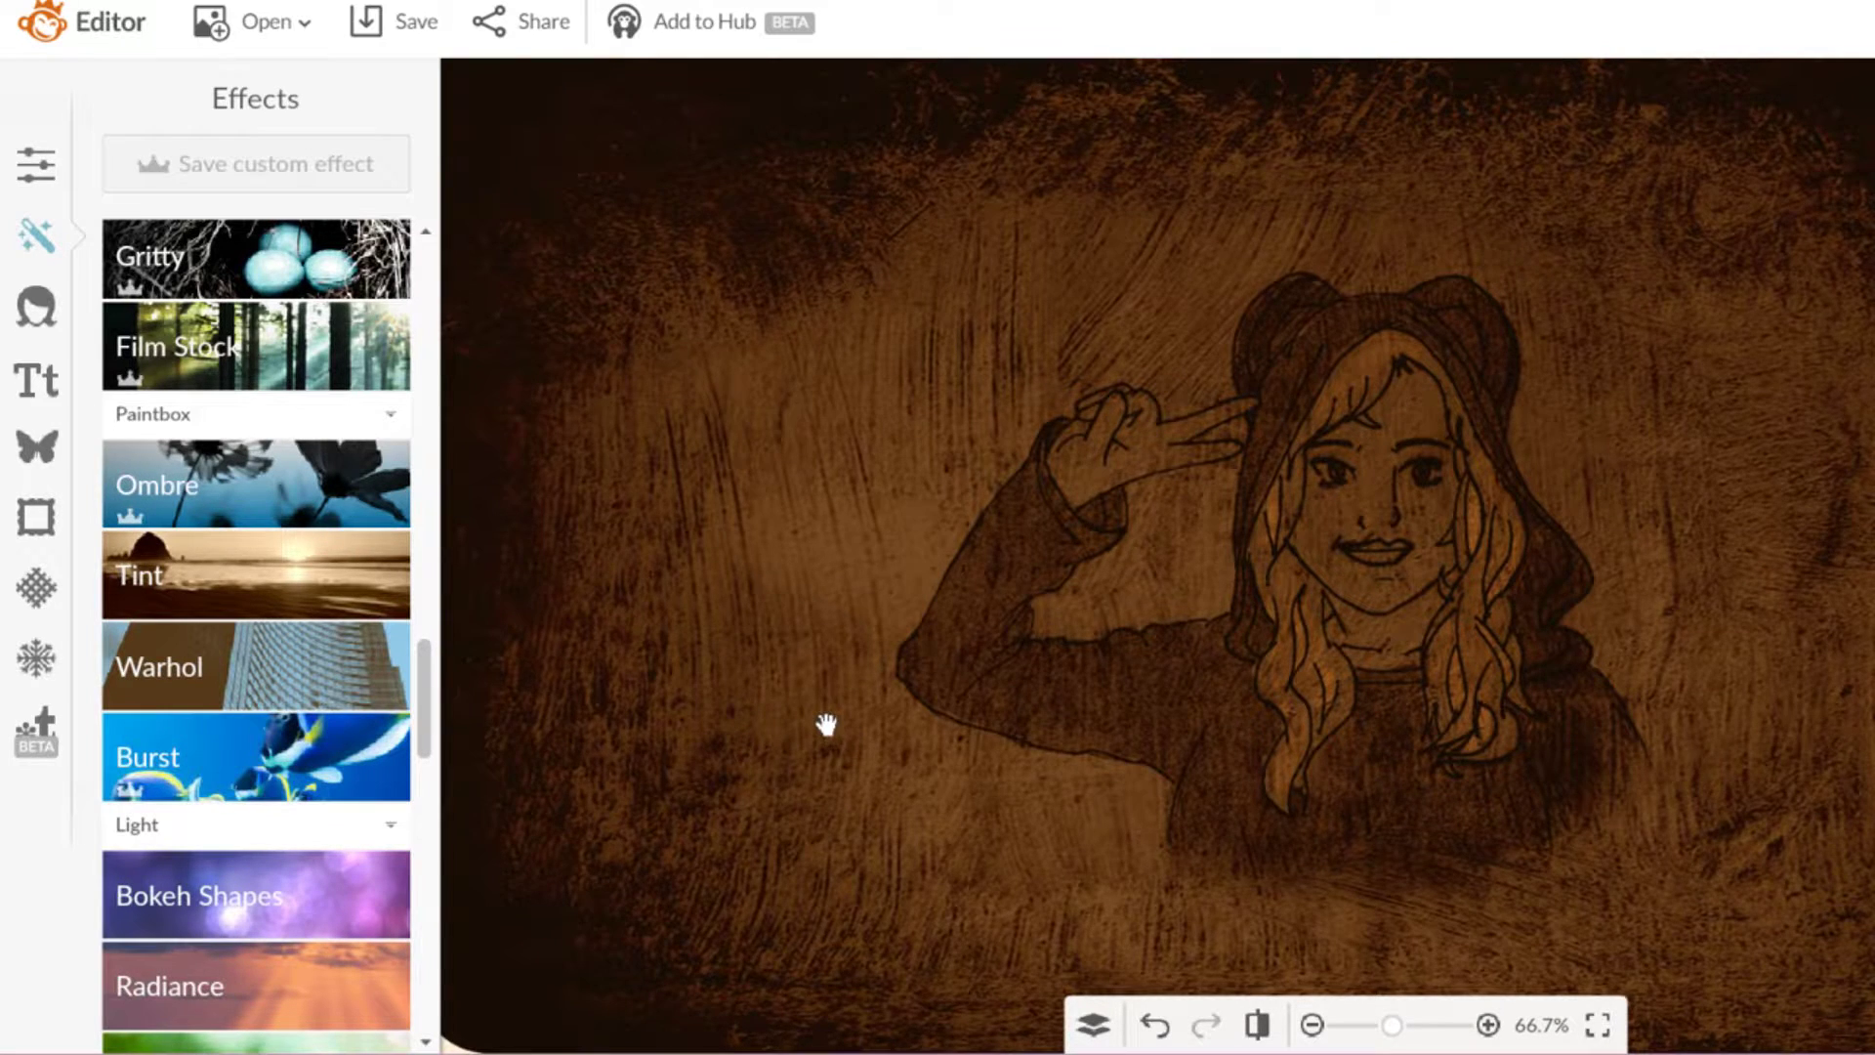
pyautogui.hotkey('ctrl', 'z')
pyautogui.hotkey('ctrl', 'z')
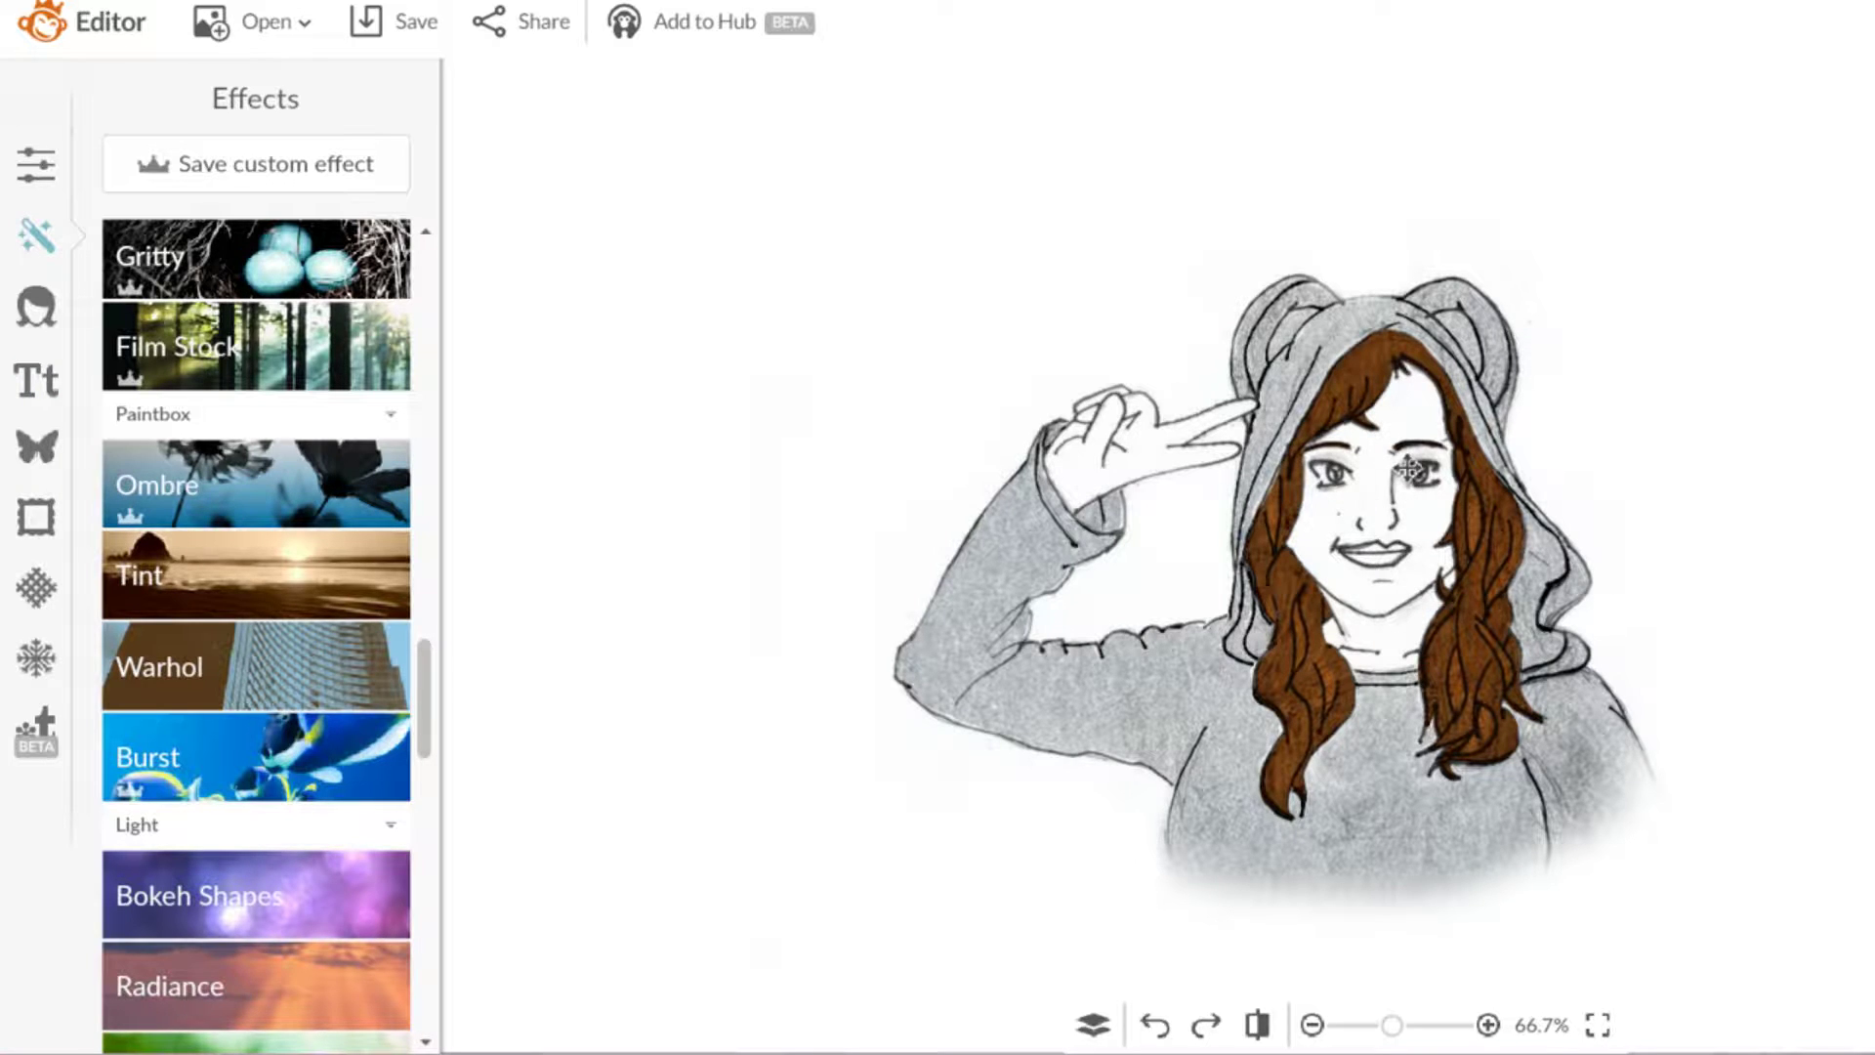
# Step: Save the coloured drawing to the computer as 3Untitled.jpg
pyautogui.click(376, 30)
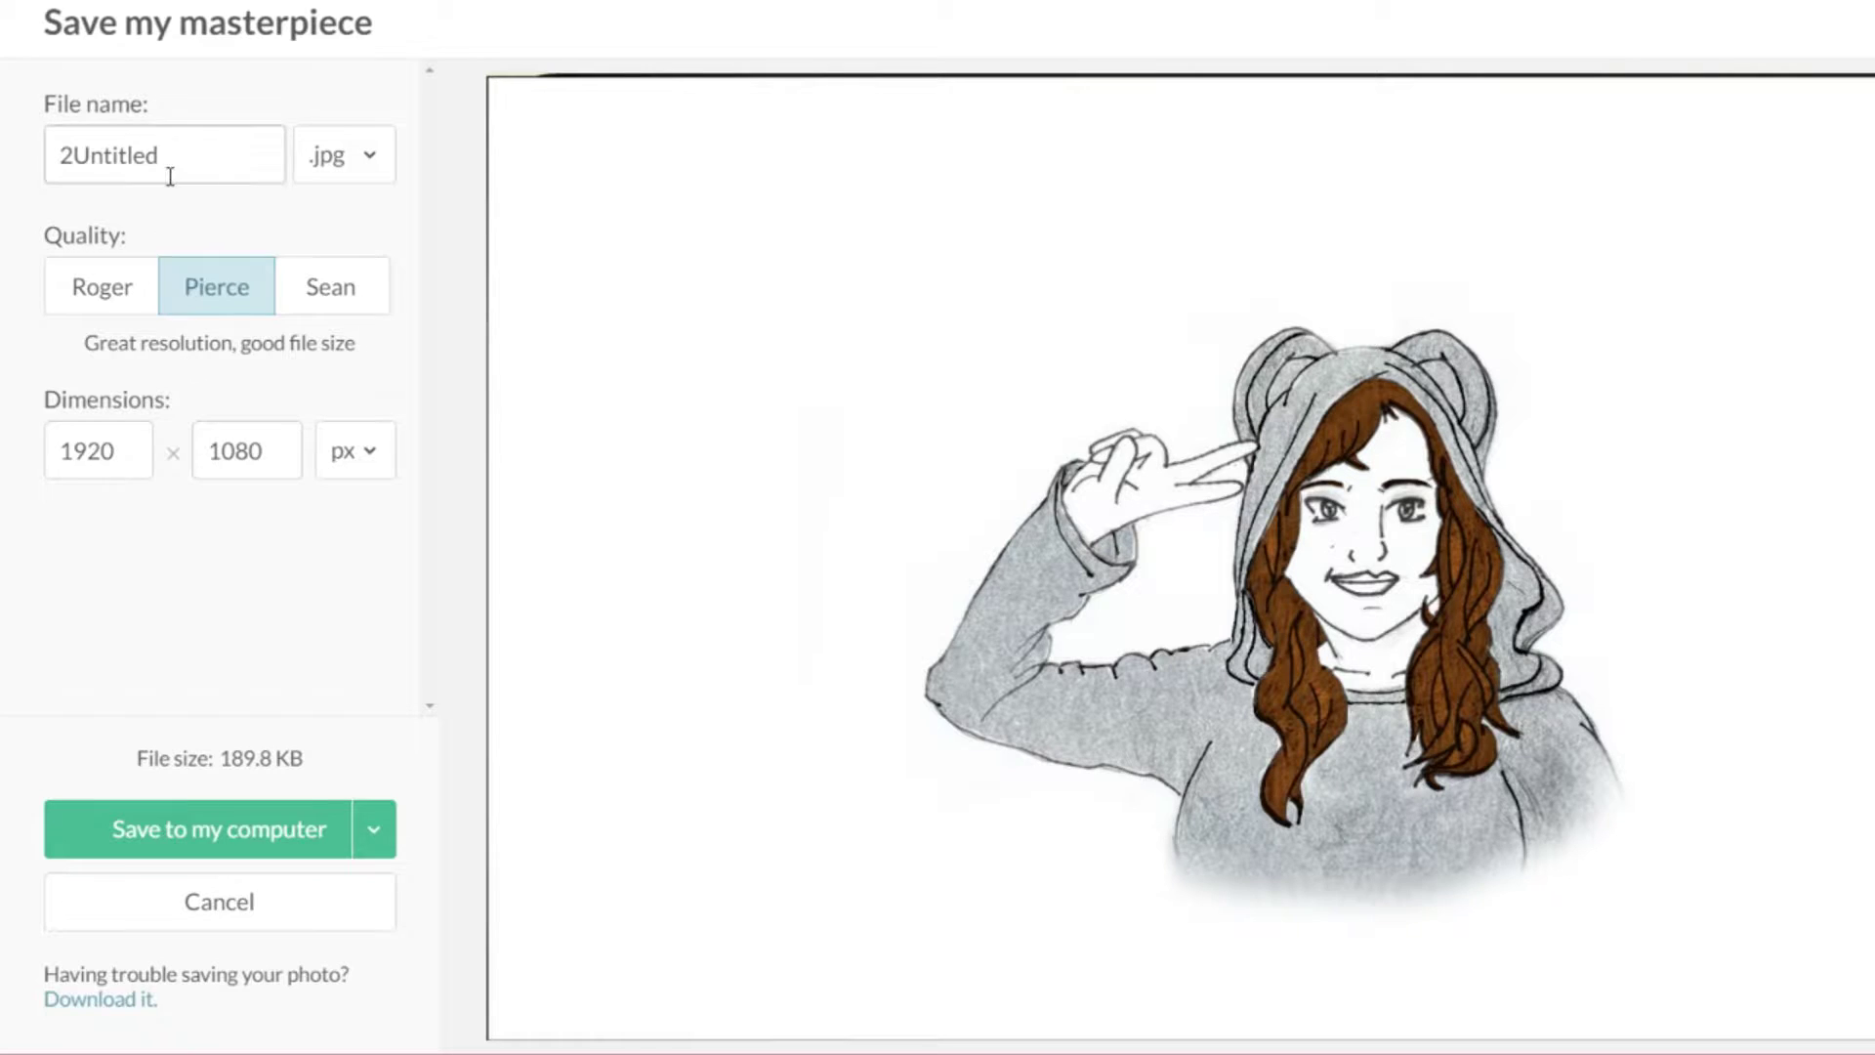
pyautogui.click(190, 837)
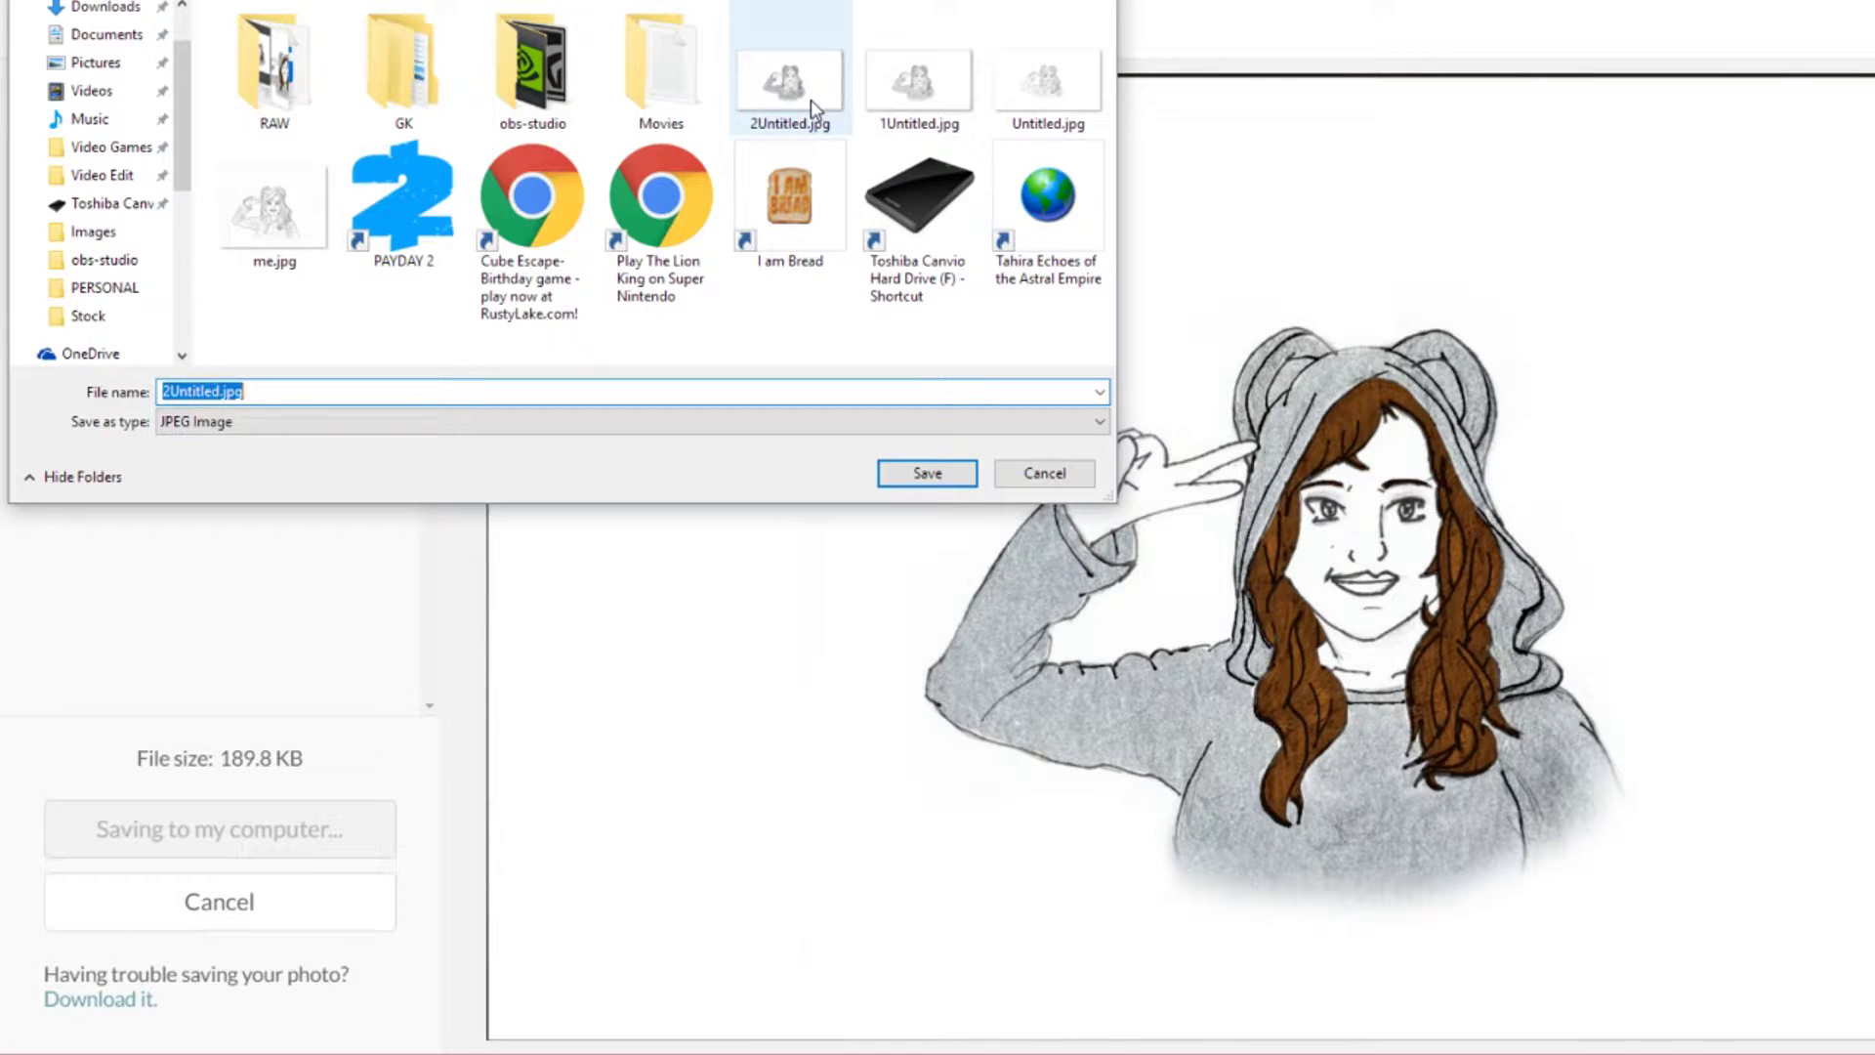
pyautogui.click(171, 391)
pyautogui.click(171, 391)
pyautogui.press('Home')
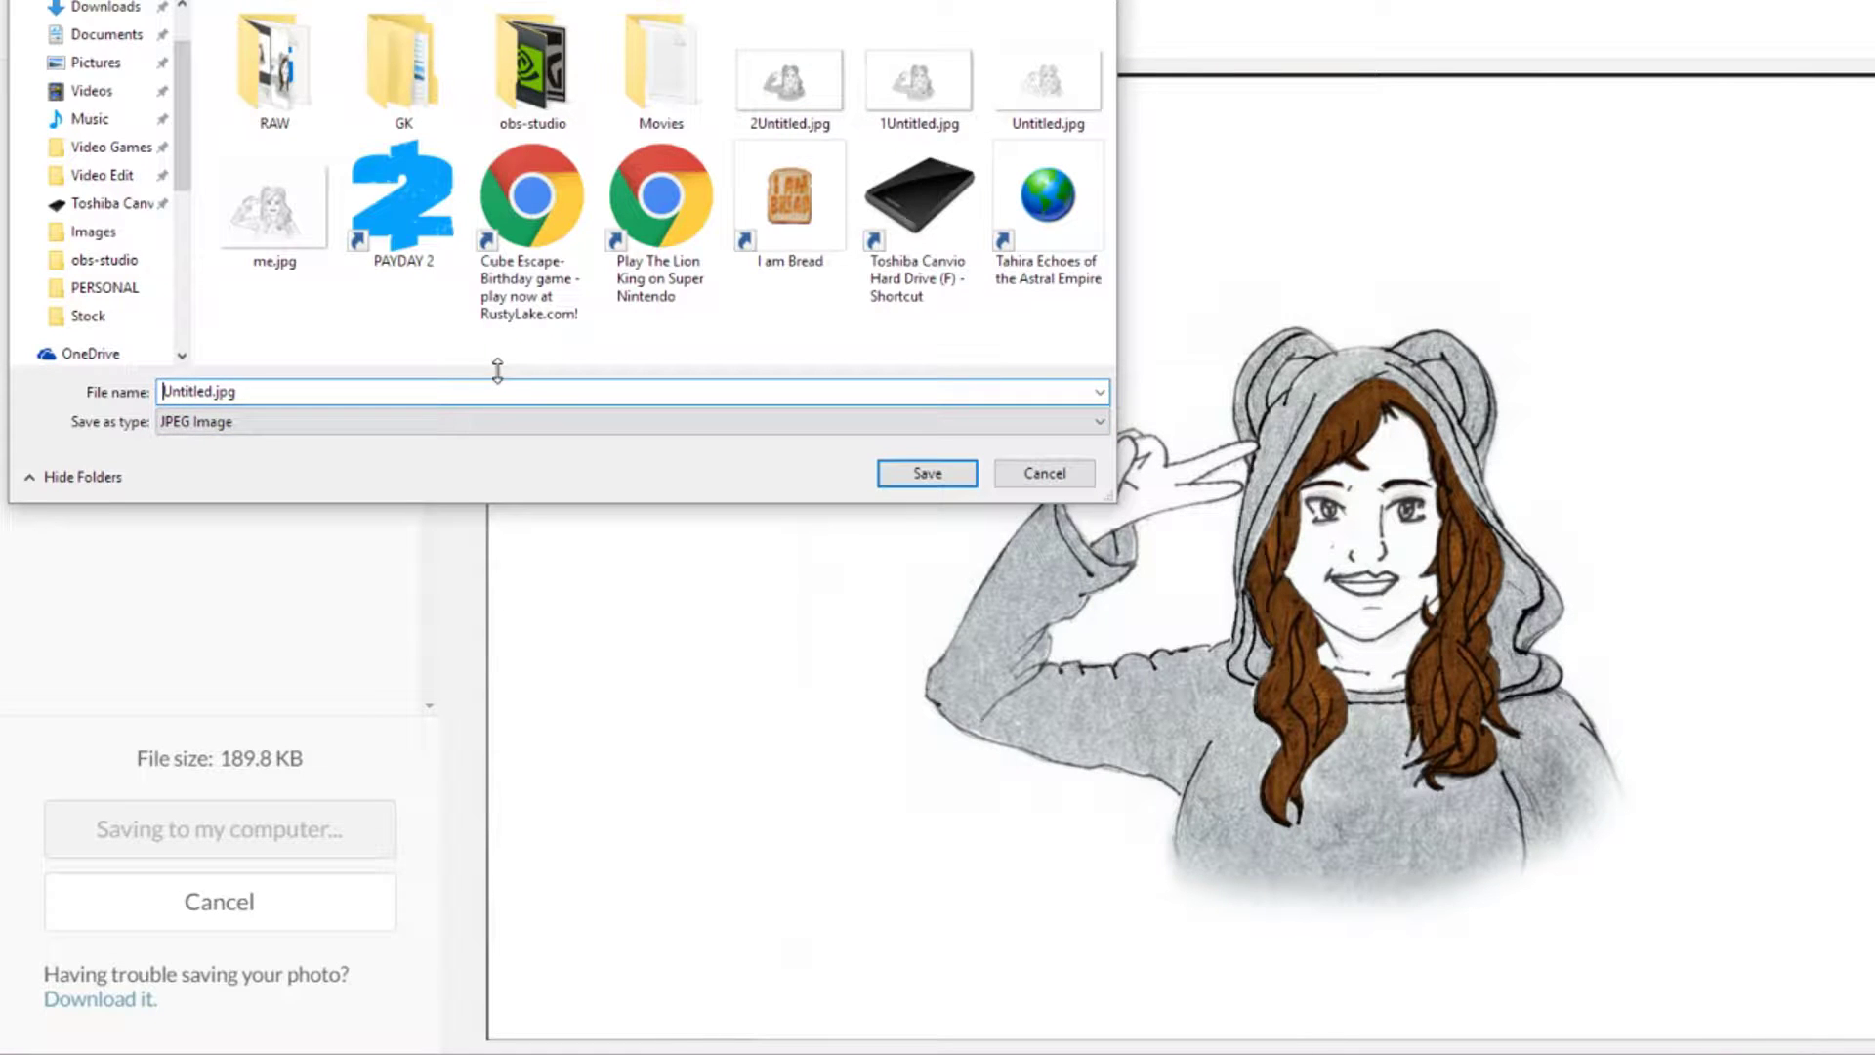
pyautogui.click(900, 475)
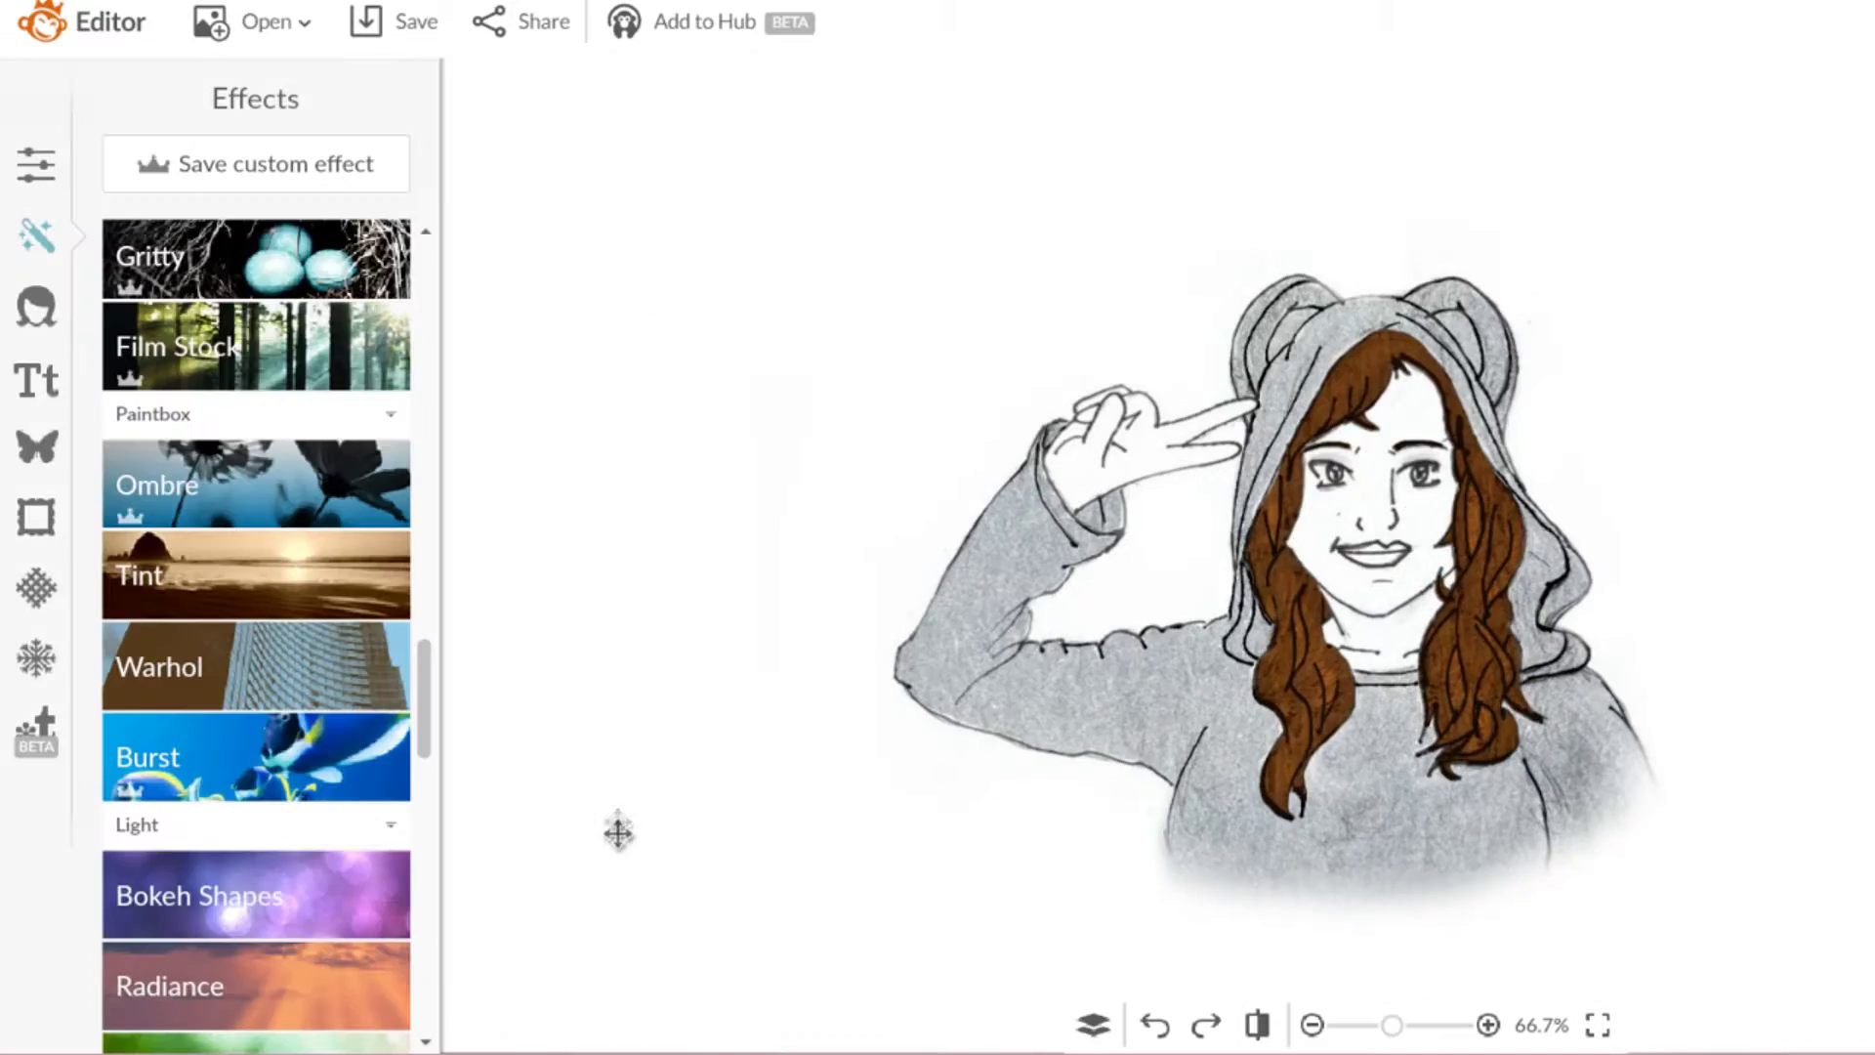
# Step: Open the saved 3Untitled.jpg from the computer for further editing
pyautogui.click(272, 35)
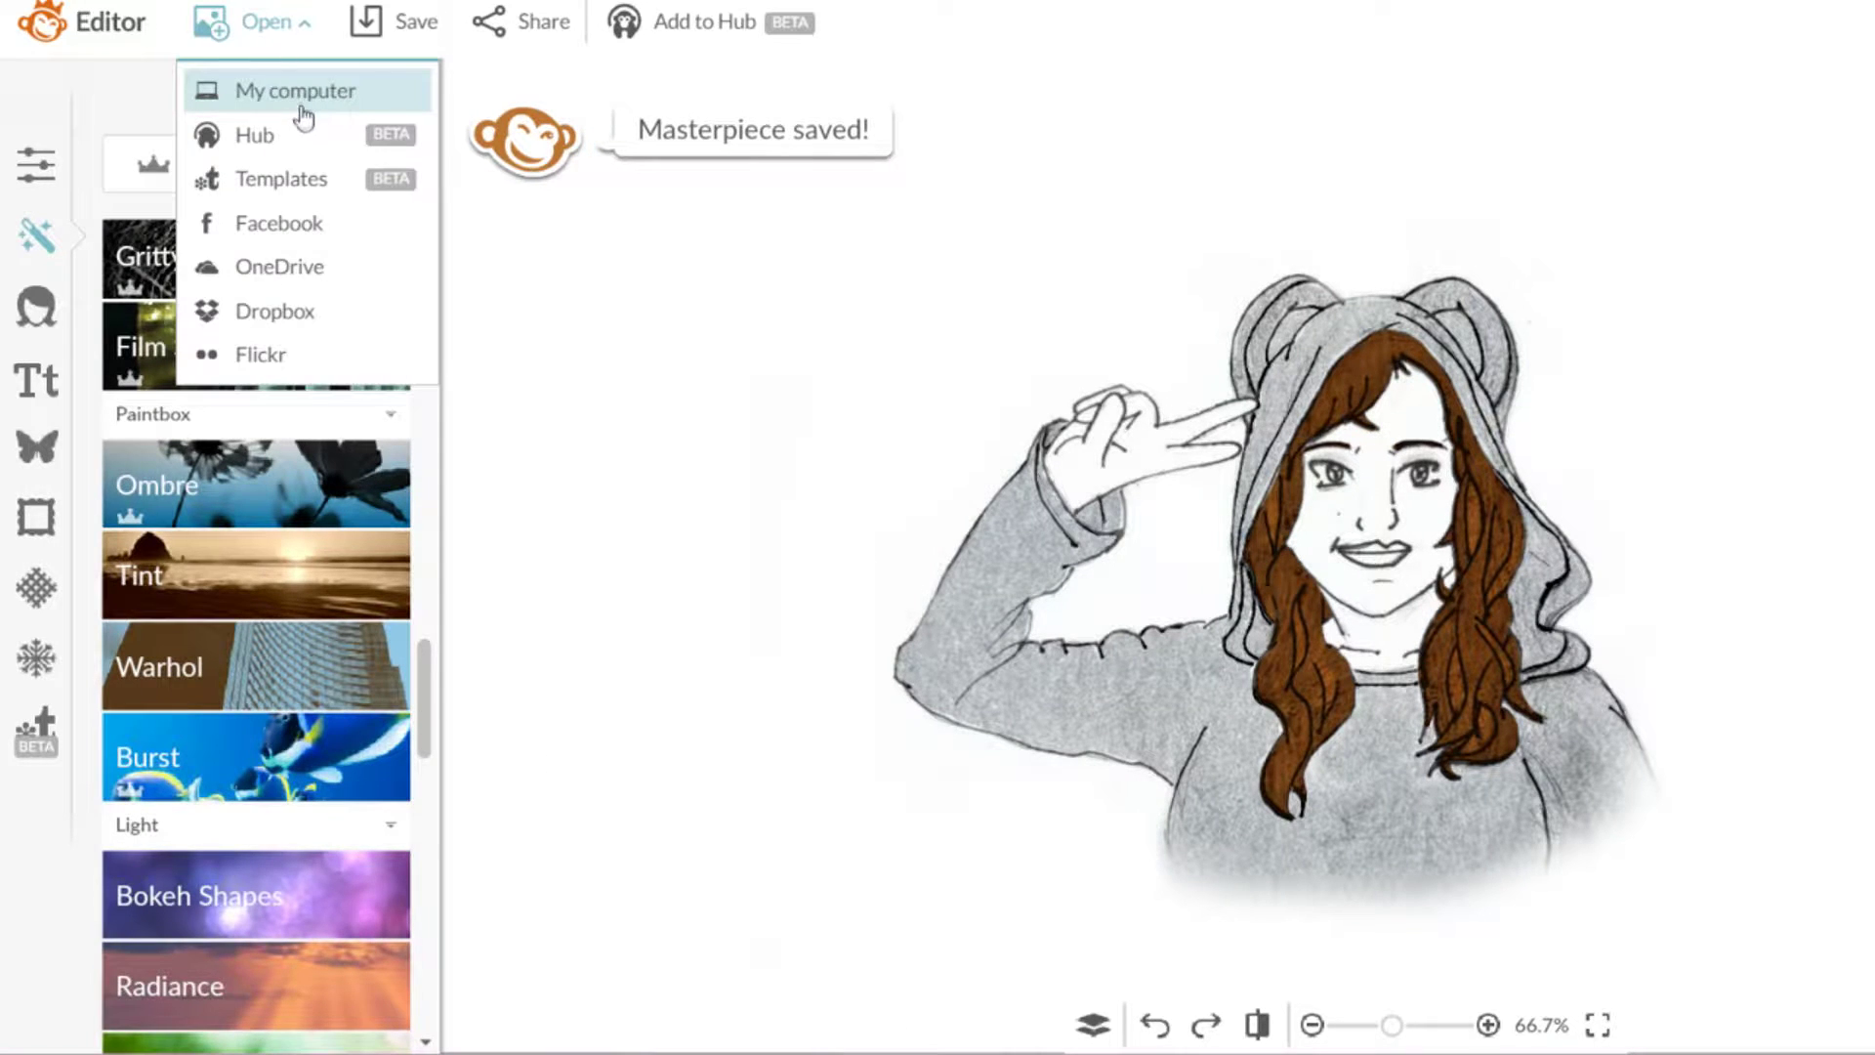
pyautogui.click(295, 97)
pyautogui.doubleClick(767, 106)
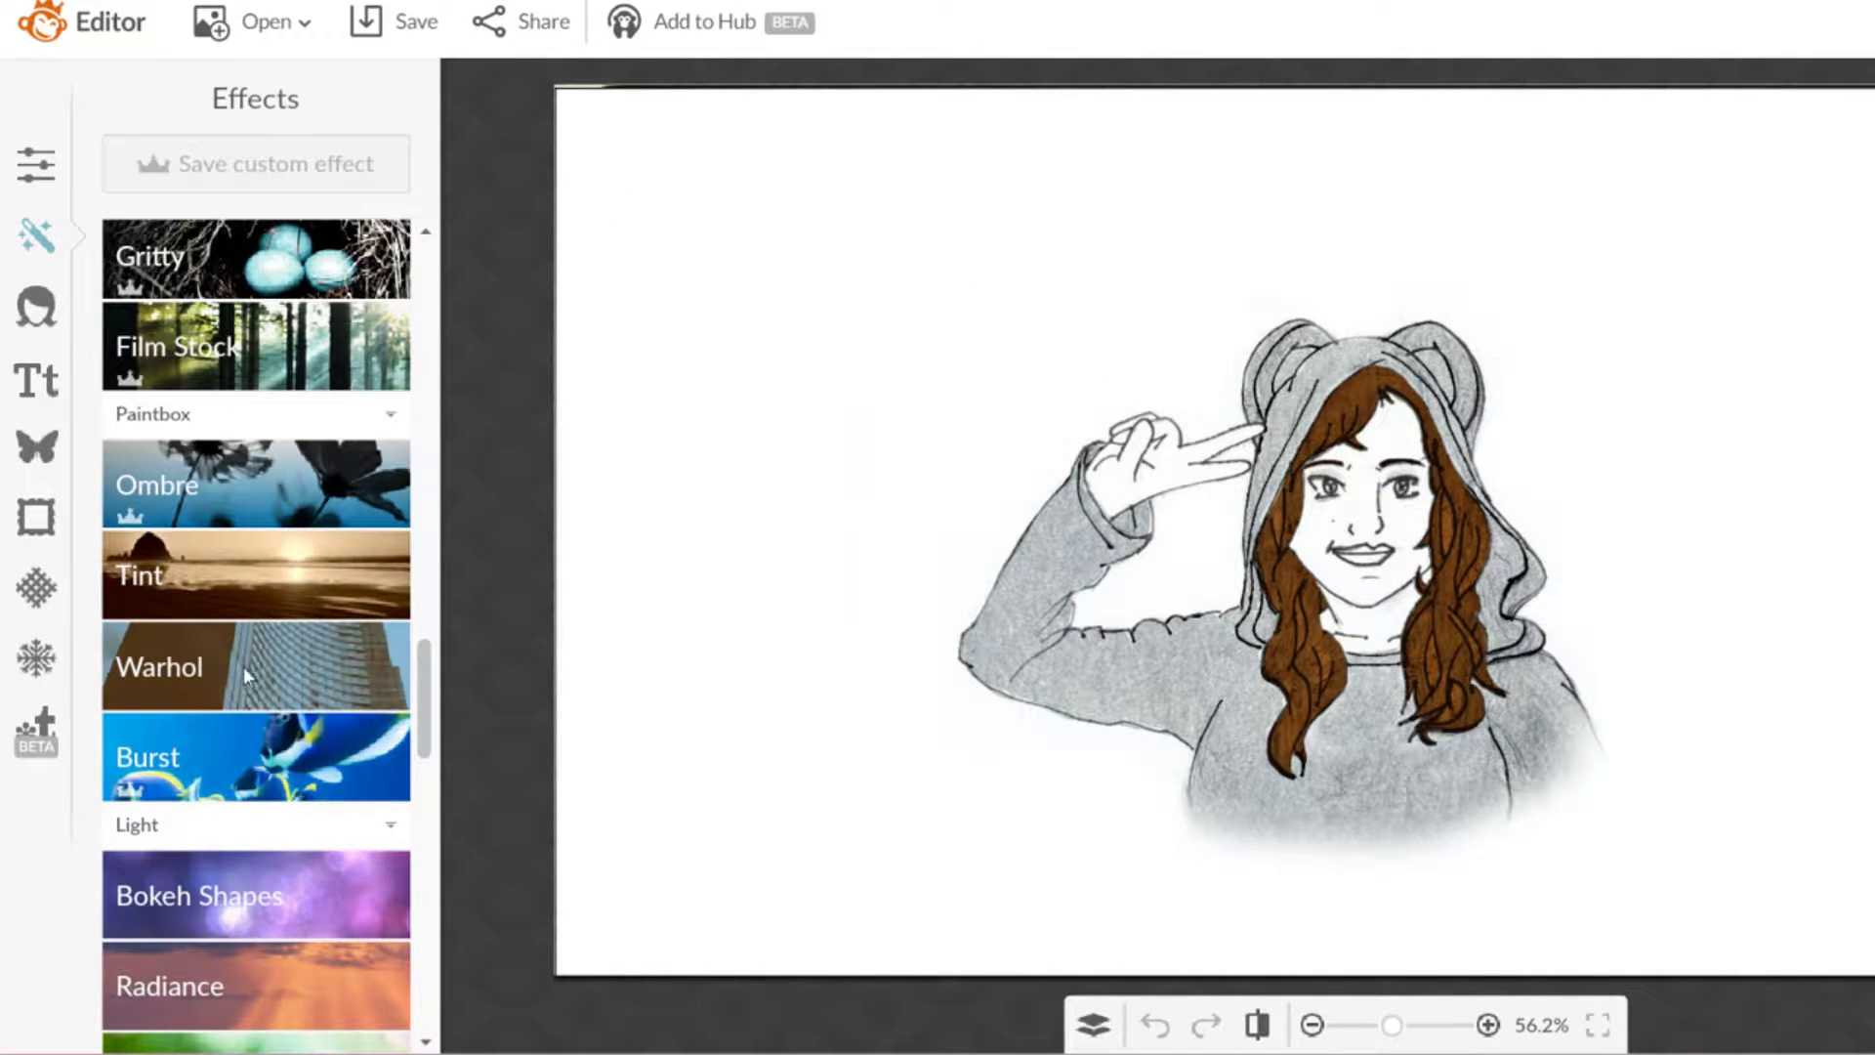
# Step: Start a Tint effect on the drawing with the Darken blend mode and a light orange colour
pyautogui.click(257, 595)
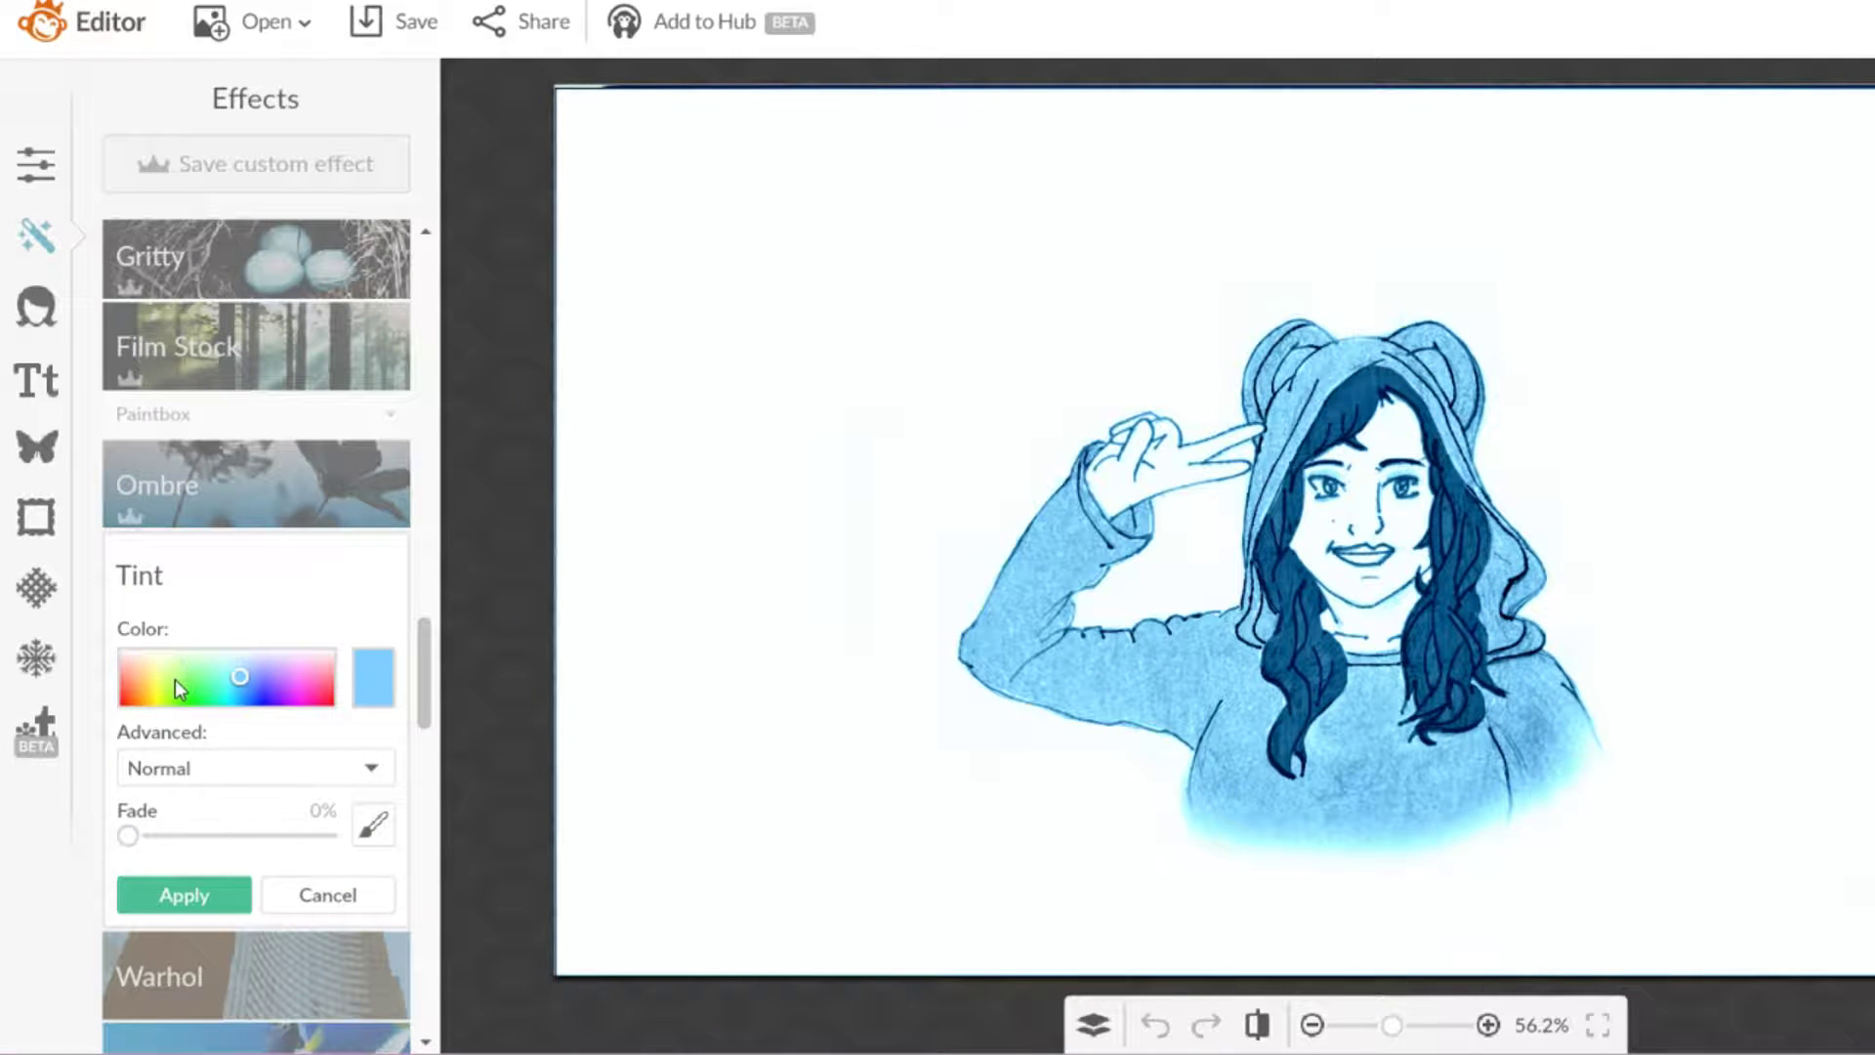
pyautogui.click(167, 683)
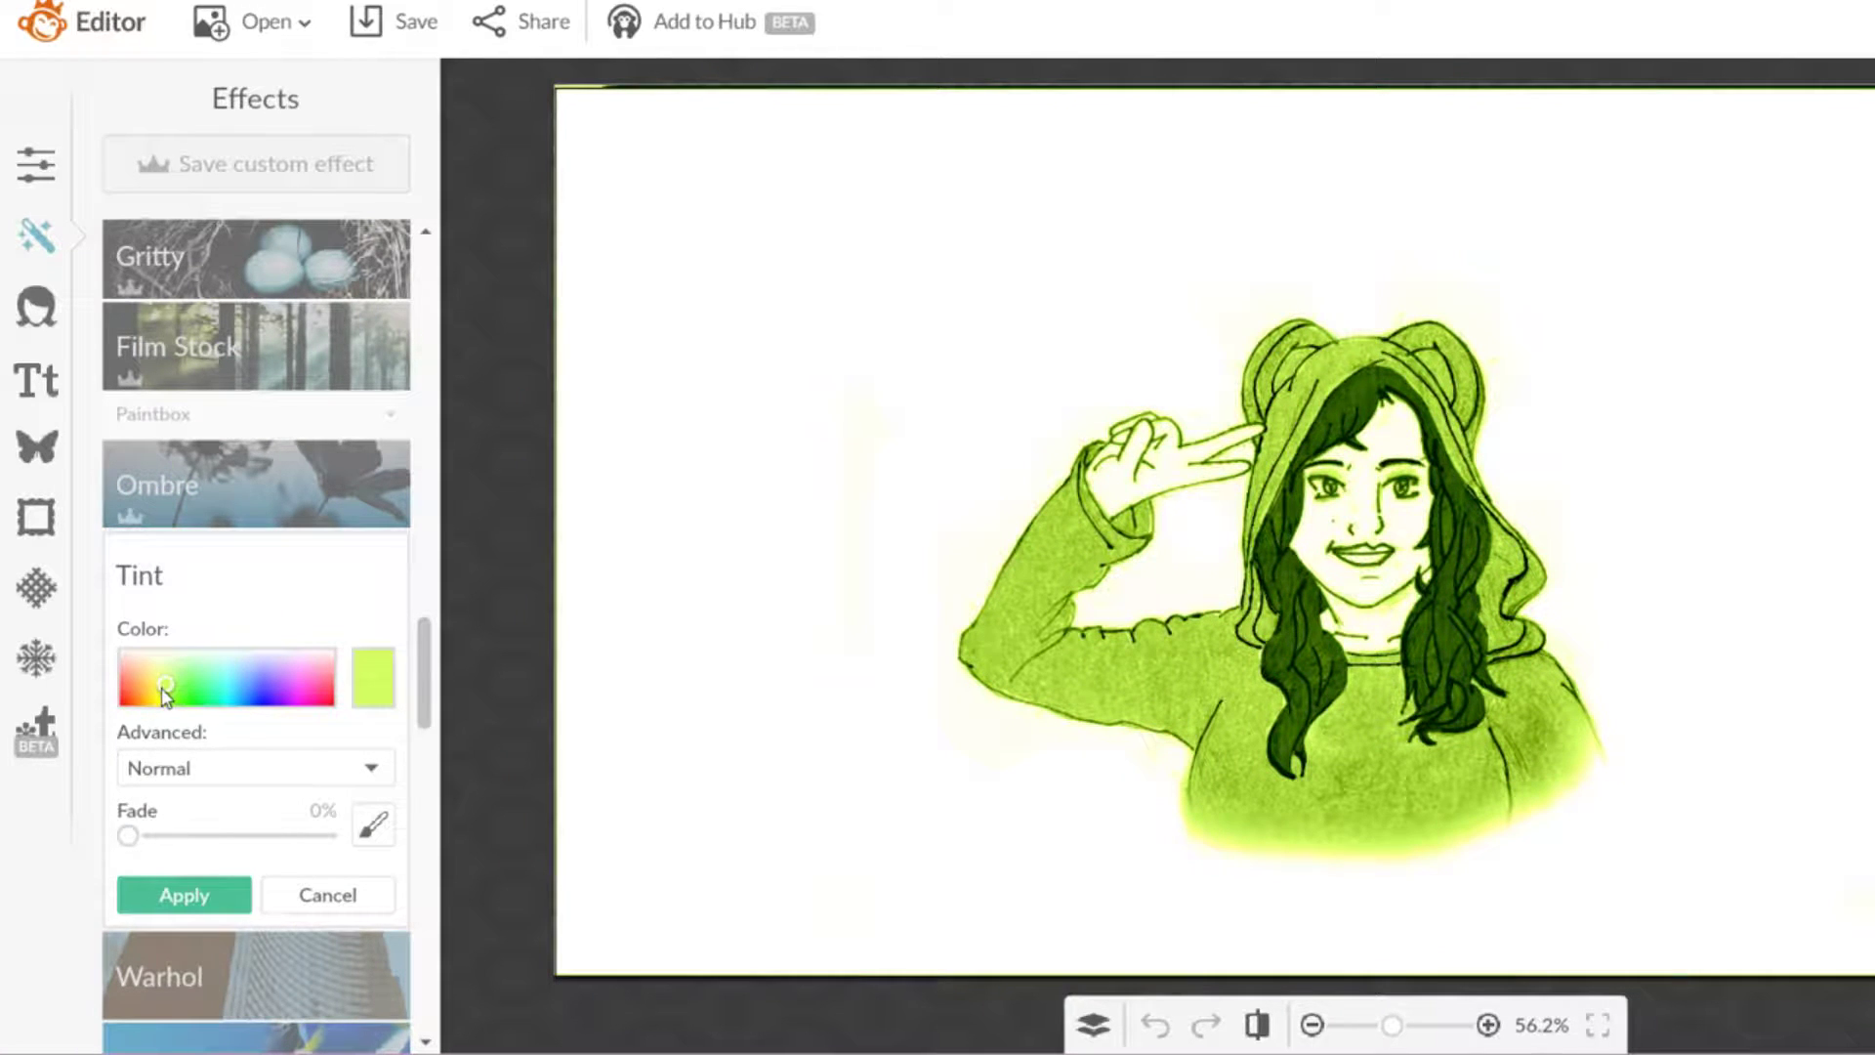
pyautogui.click(155, 699)
pyautogui.click(184, 768)
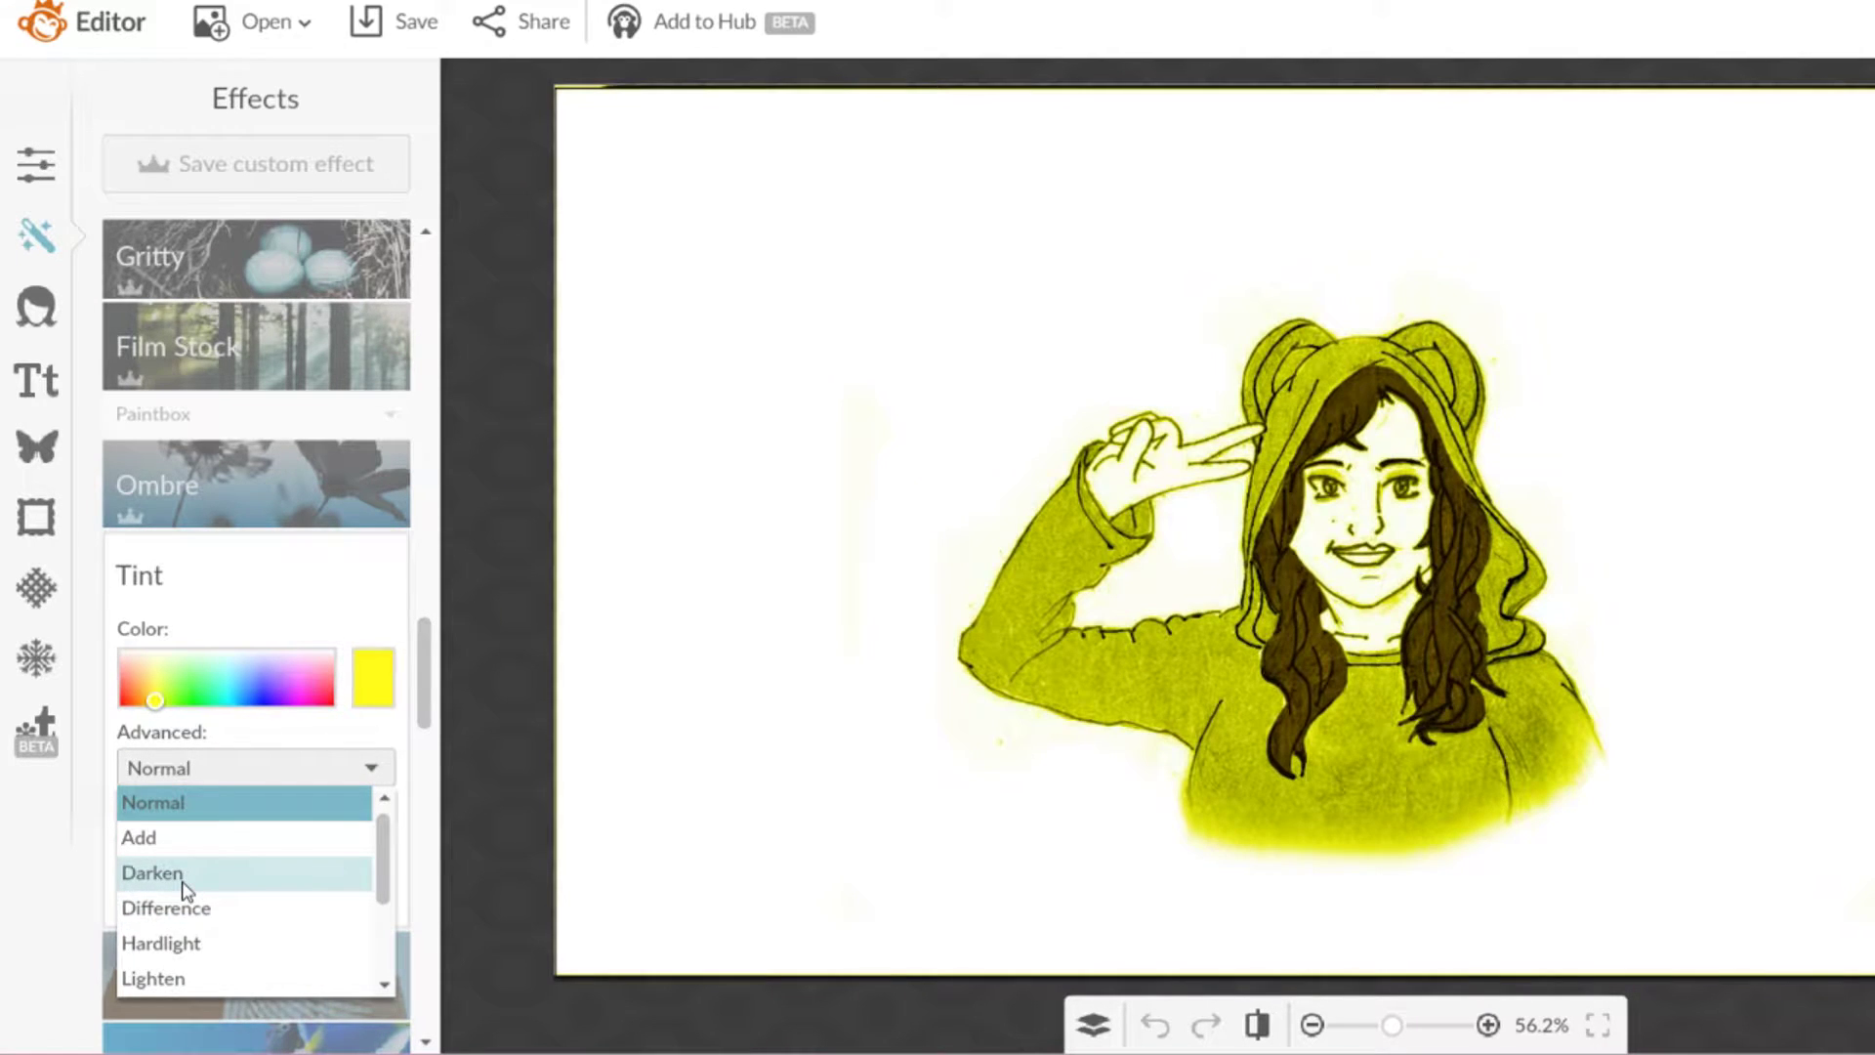
pyautogui.click(183, 882)
pyautogui.click(141, 695)
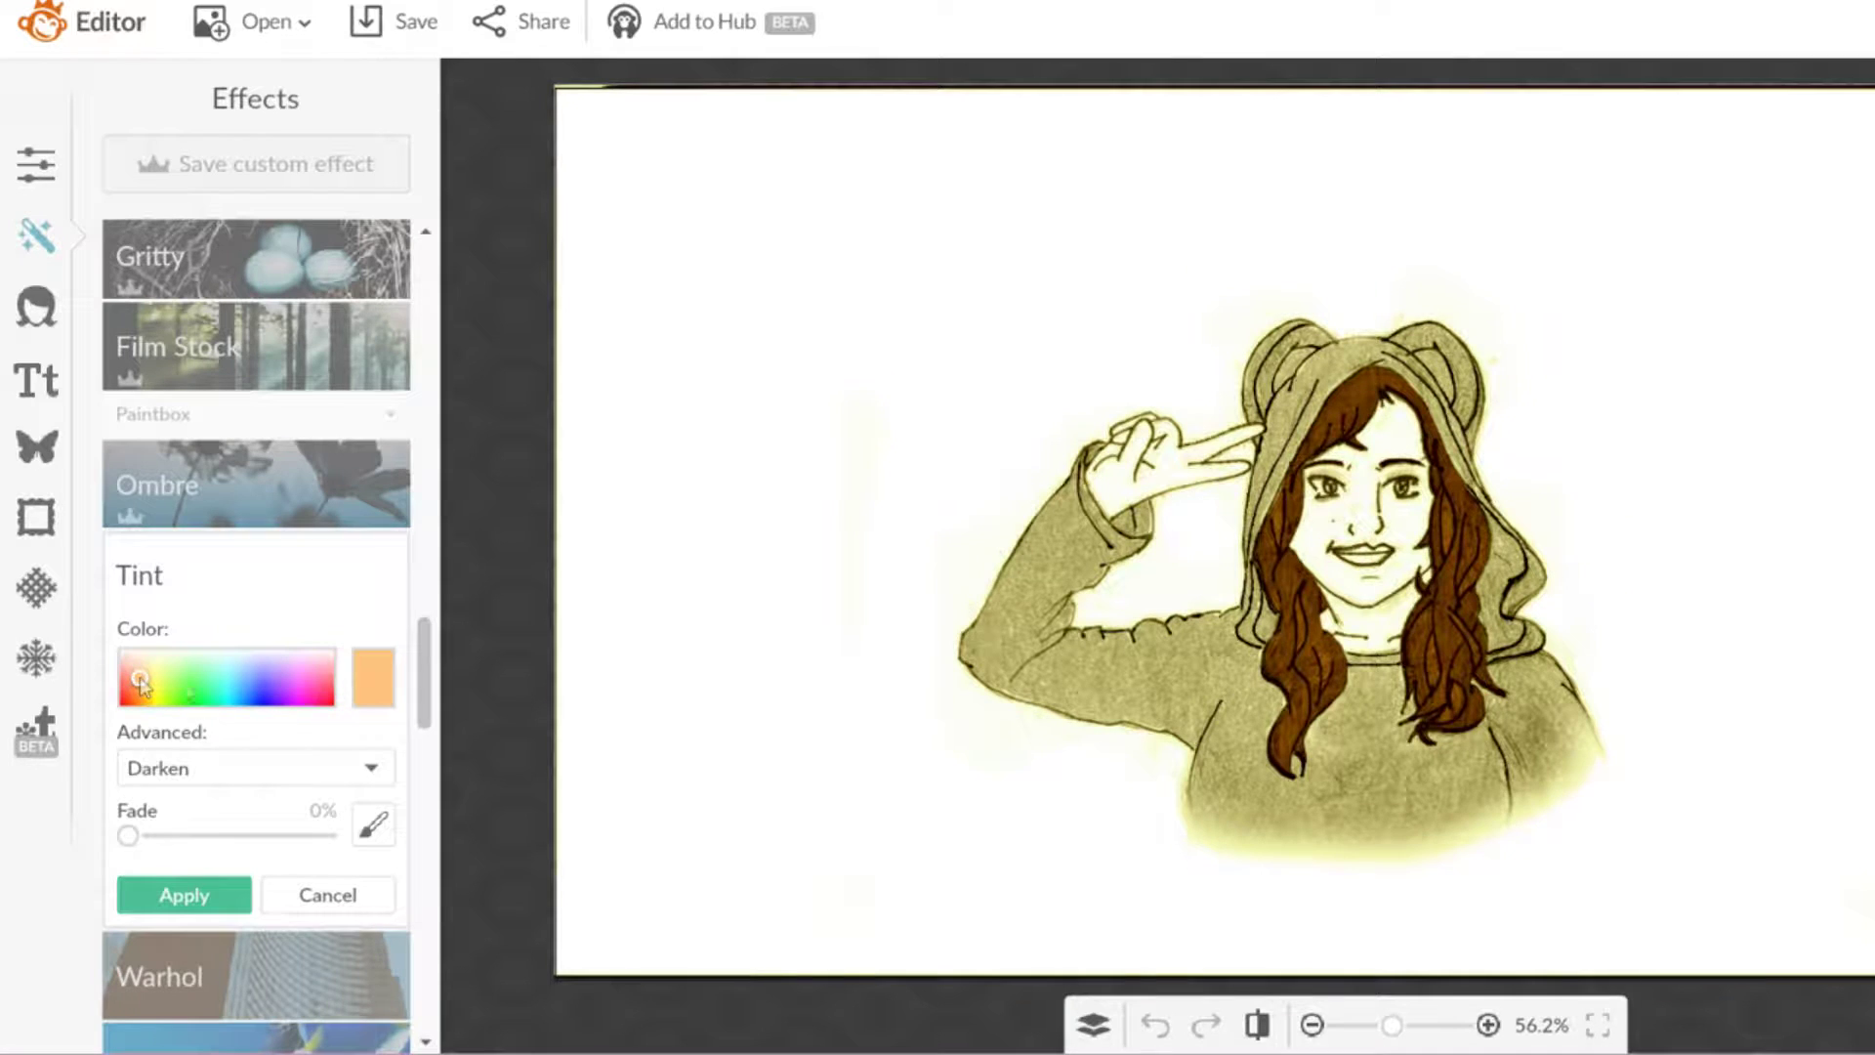
# Step: Set the tint to 0% fade with the Multiply blend mode and apply it to the drawing
pyautogui.moveTo(191, 838)
pyautogui.mouseDown()
pyautogui.moveTo(264, 841)
pyautogui.moveTo(125, 838)
pyautogui.mouseUp()
pyautogui.click(196, 768)
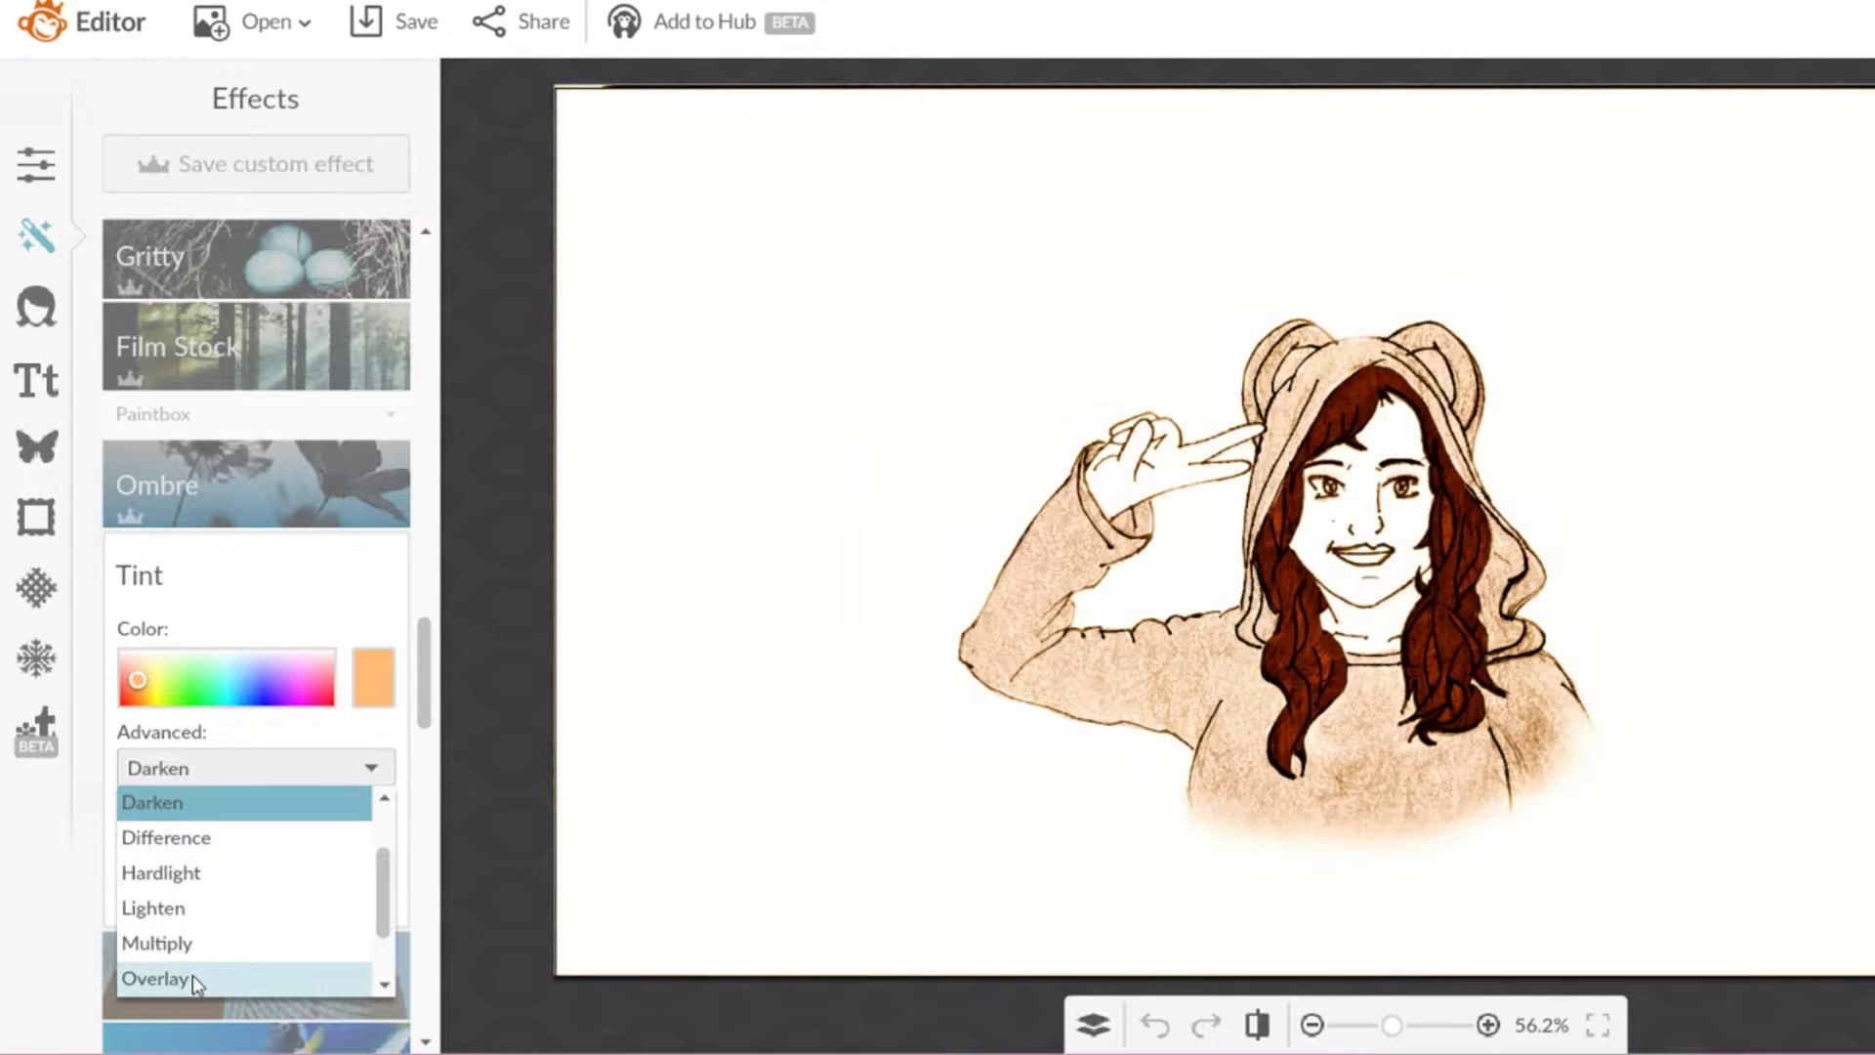
pyautogui.click(195, 946)
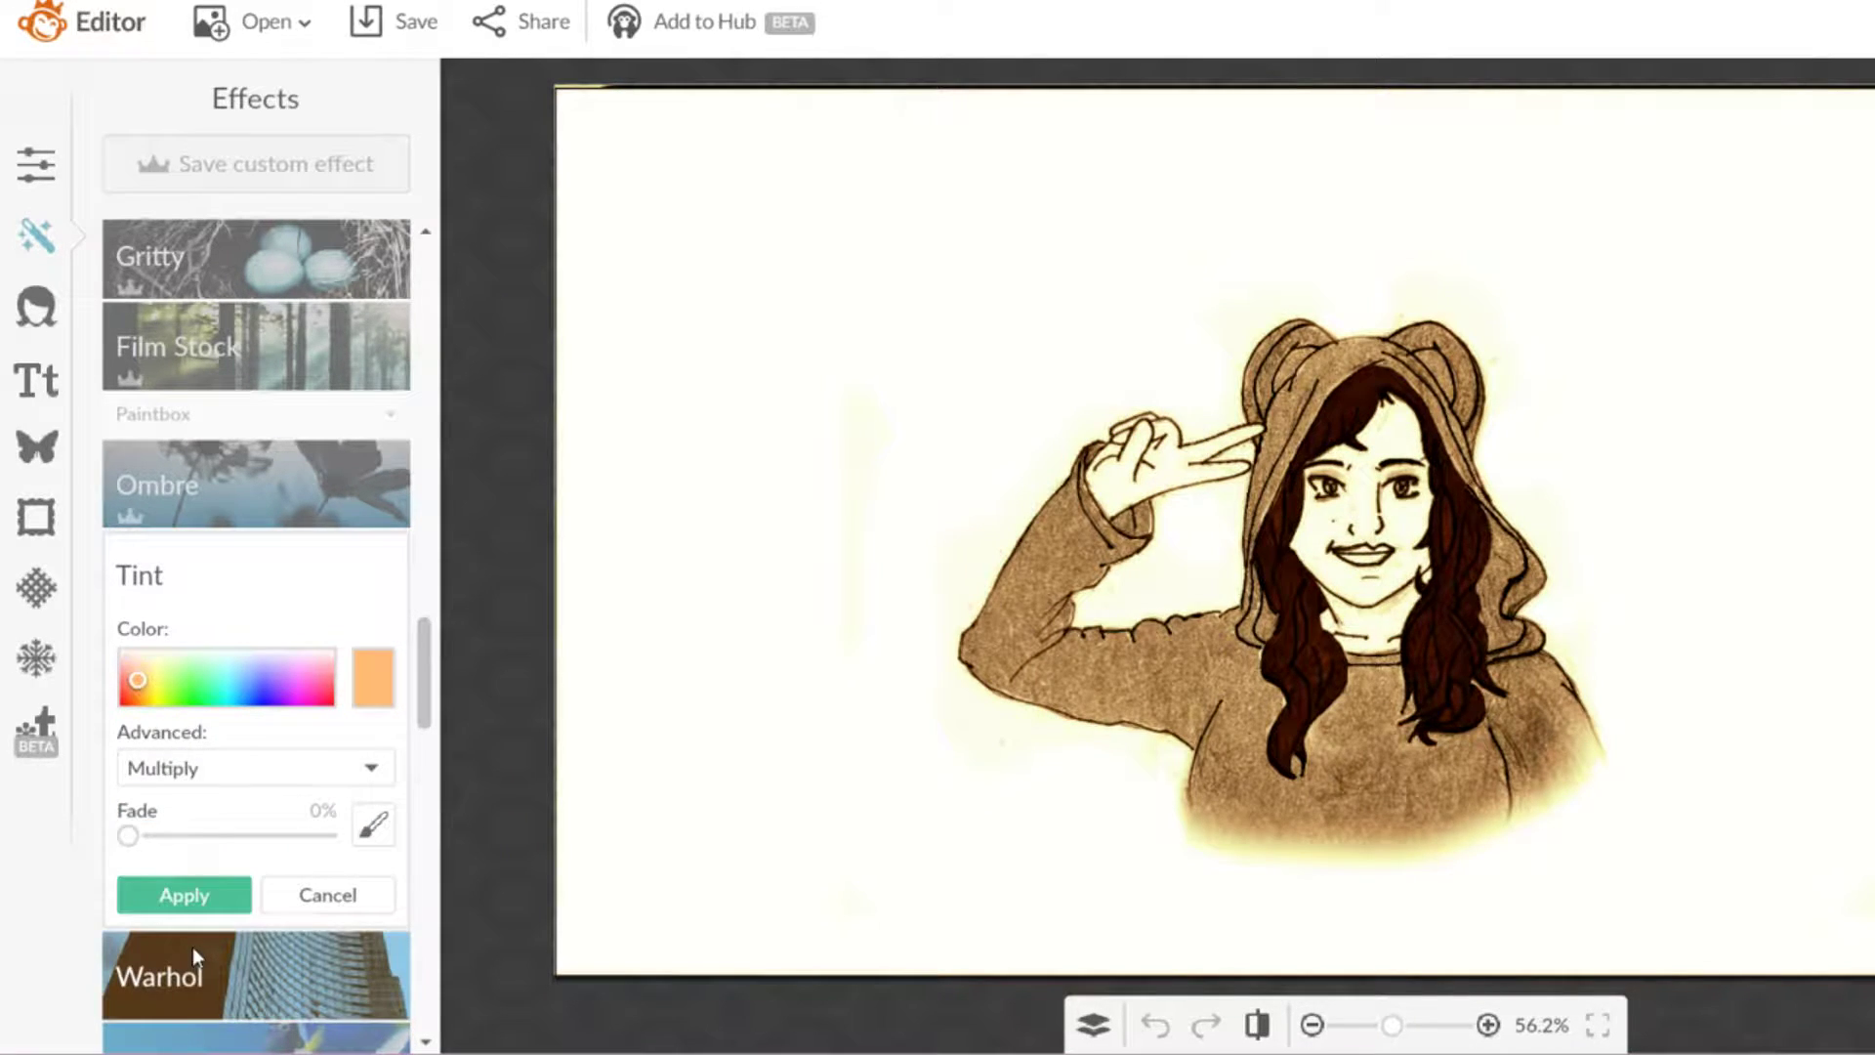
pyautogui.click(213, 774)
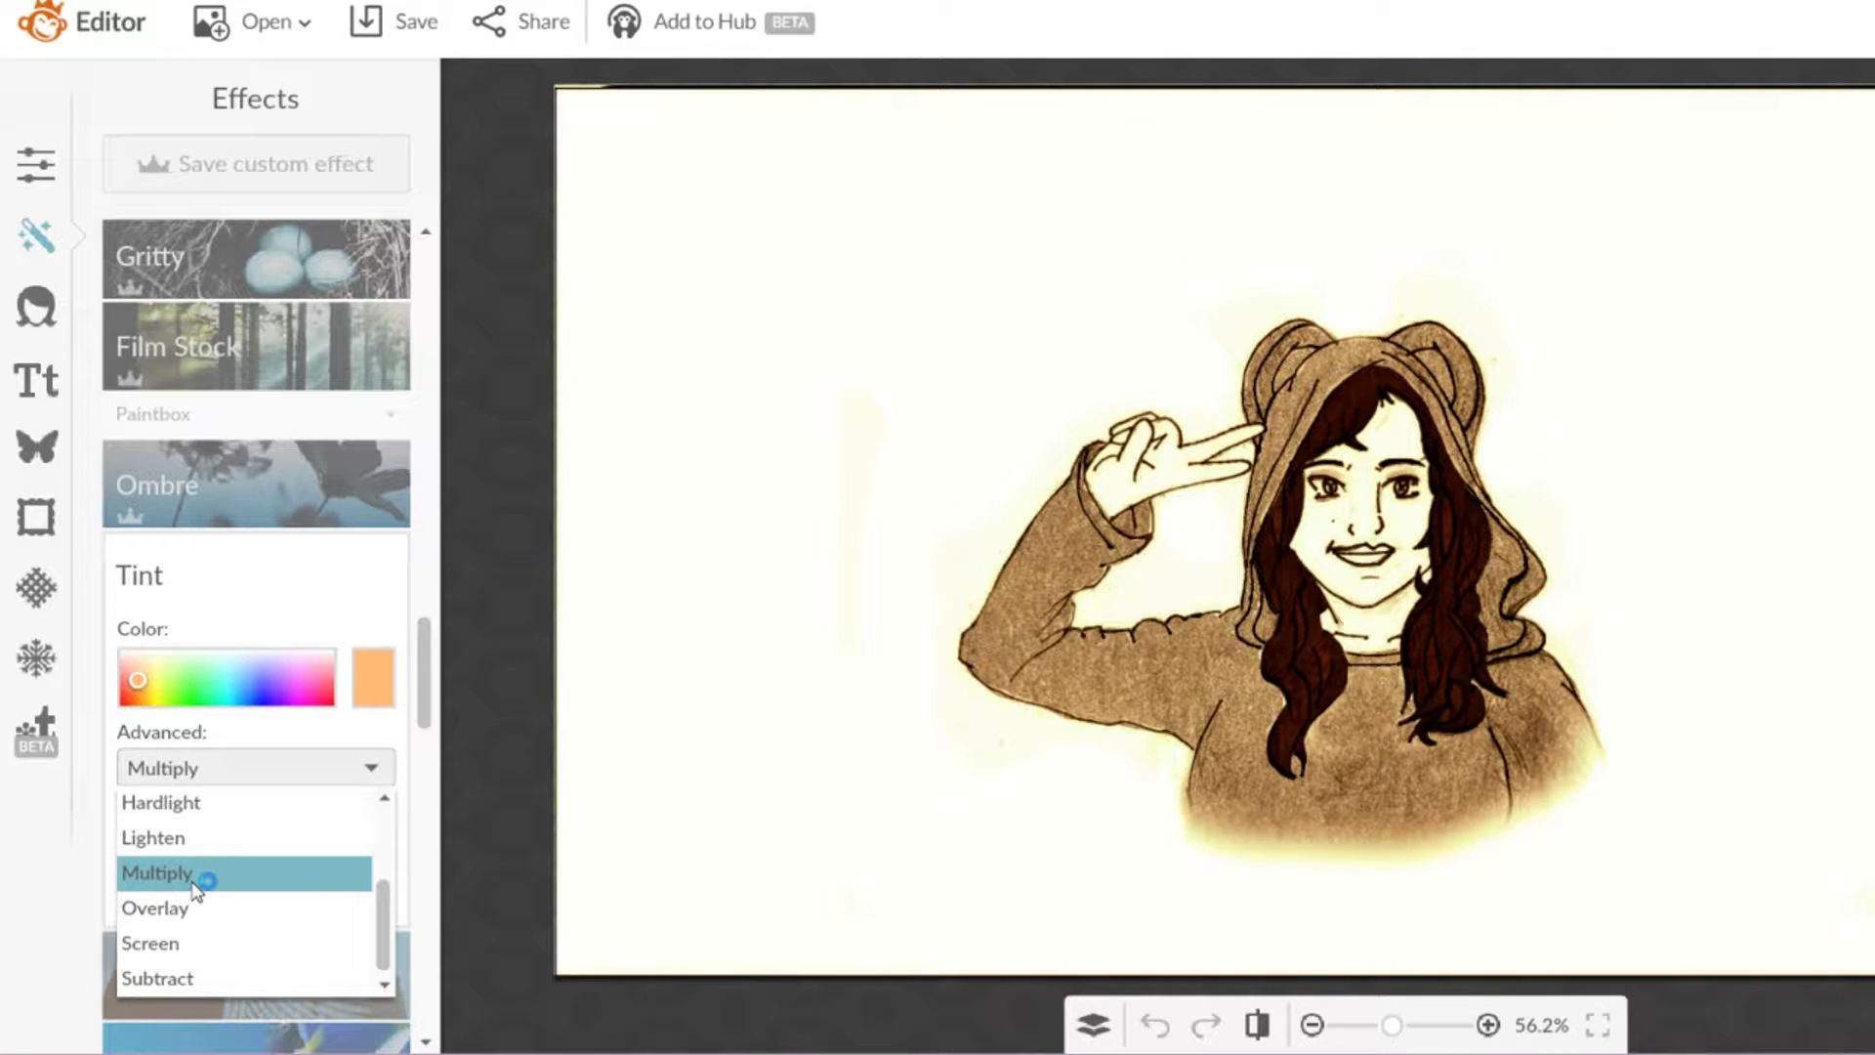
pyautogui.click(194, 882)
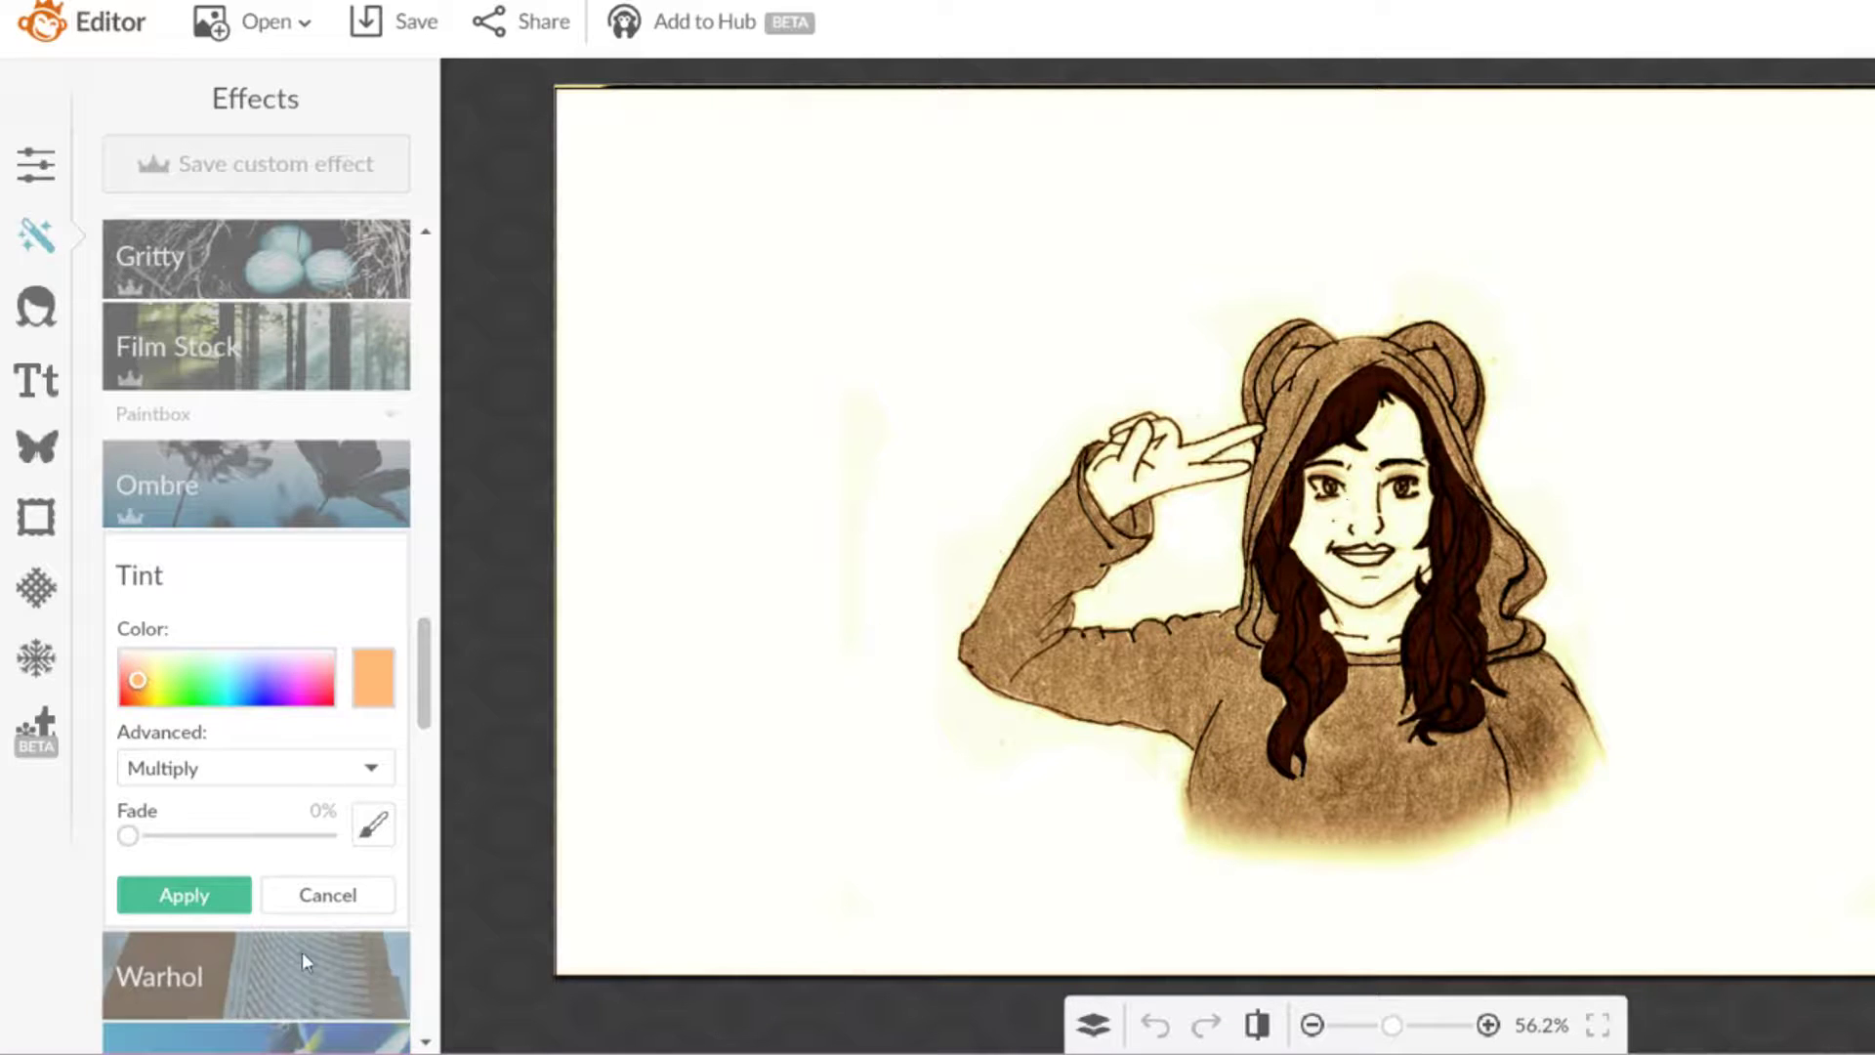
pyautogui.click(196, 888)
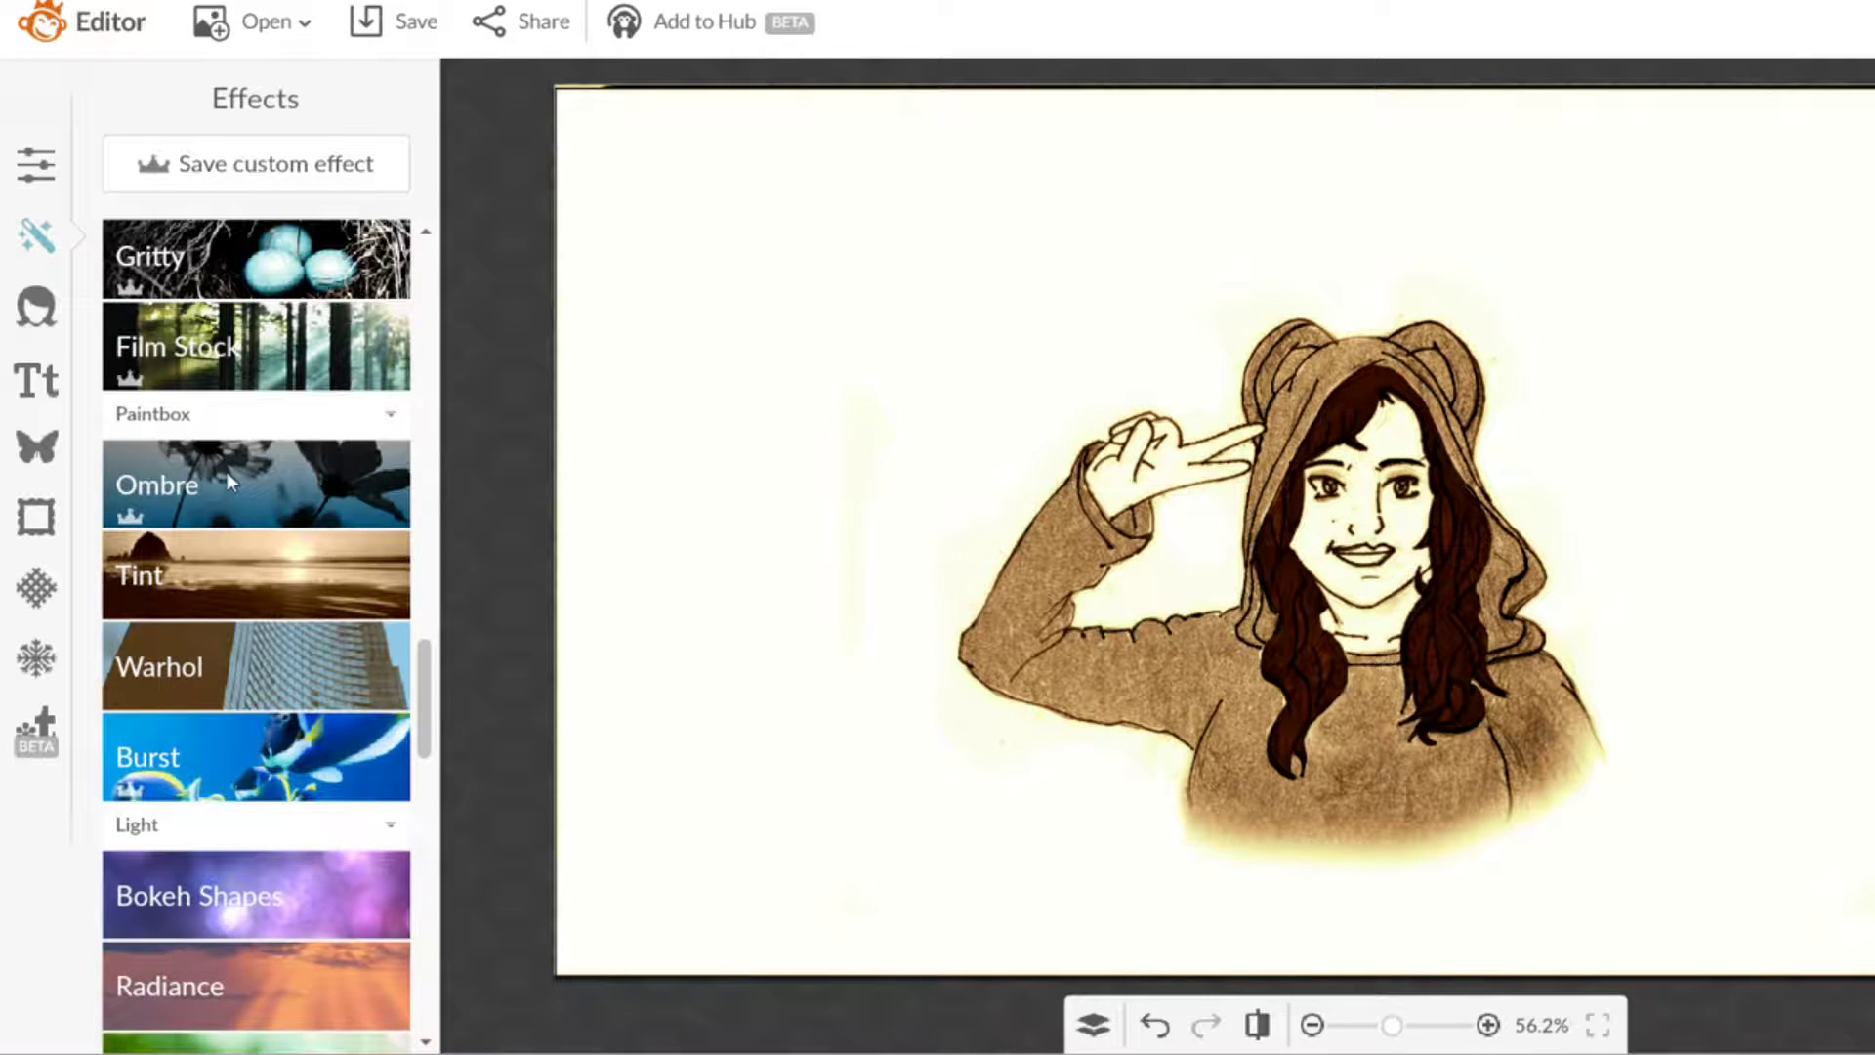
# Step: Apply the Urbane effect to the image with its fade reduced below 30%
pyautogui.scroll(15, 265, 489)
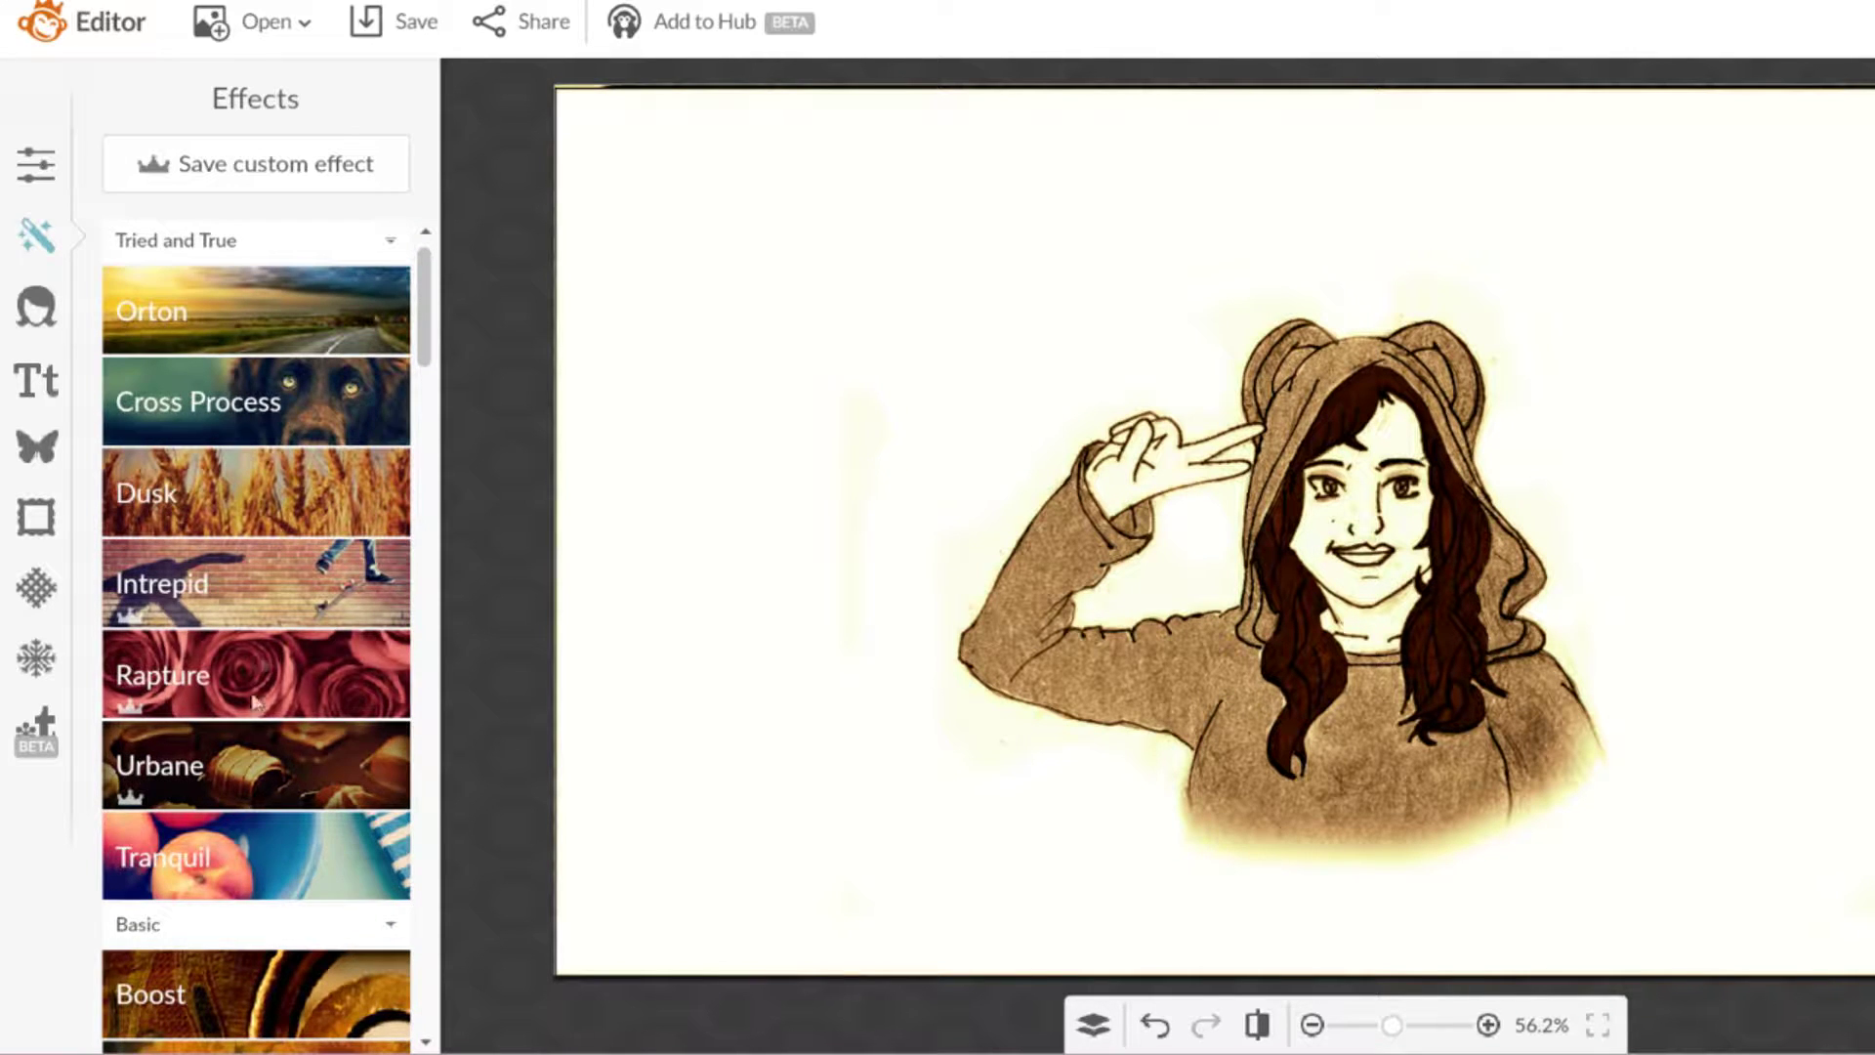
pyautogui.scroll(-2, 263, 631)
pyautogui.scroll(-2, 265, 606)
pyautogui.click(288, 402)
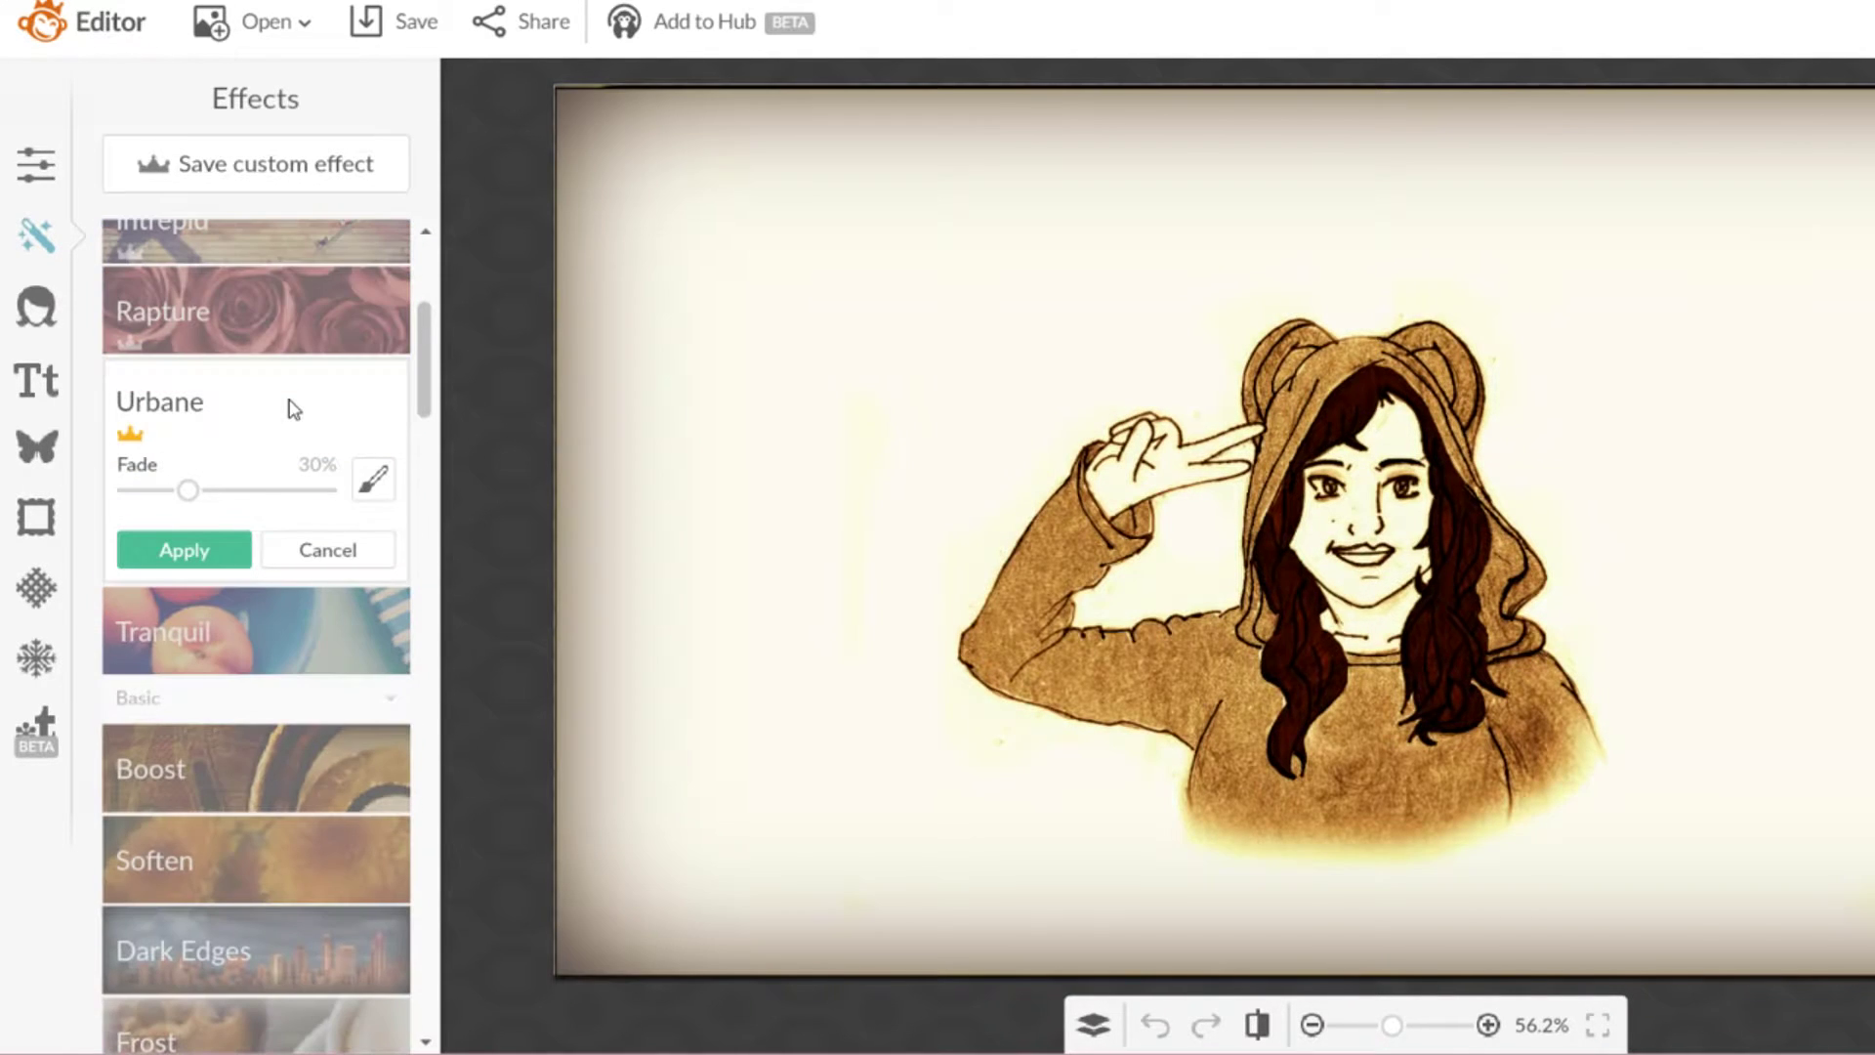
pyautogui.moveTo(188, 490); pyautogui.dragTo(147, 503)
pyautogui.click(198, 552)
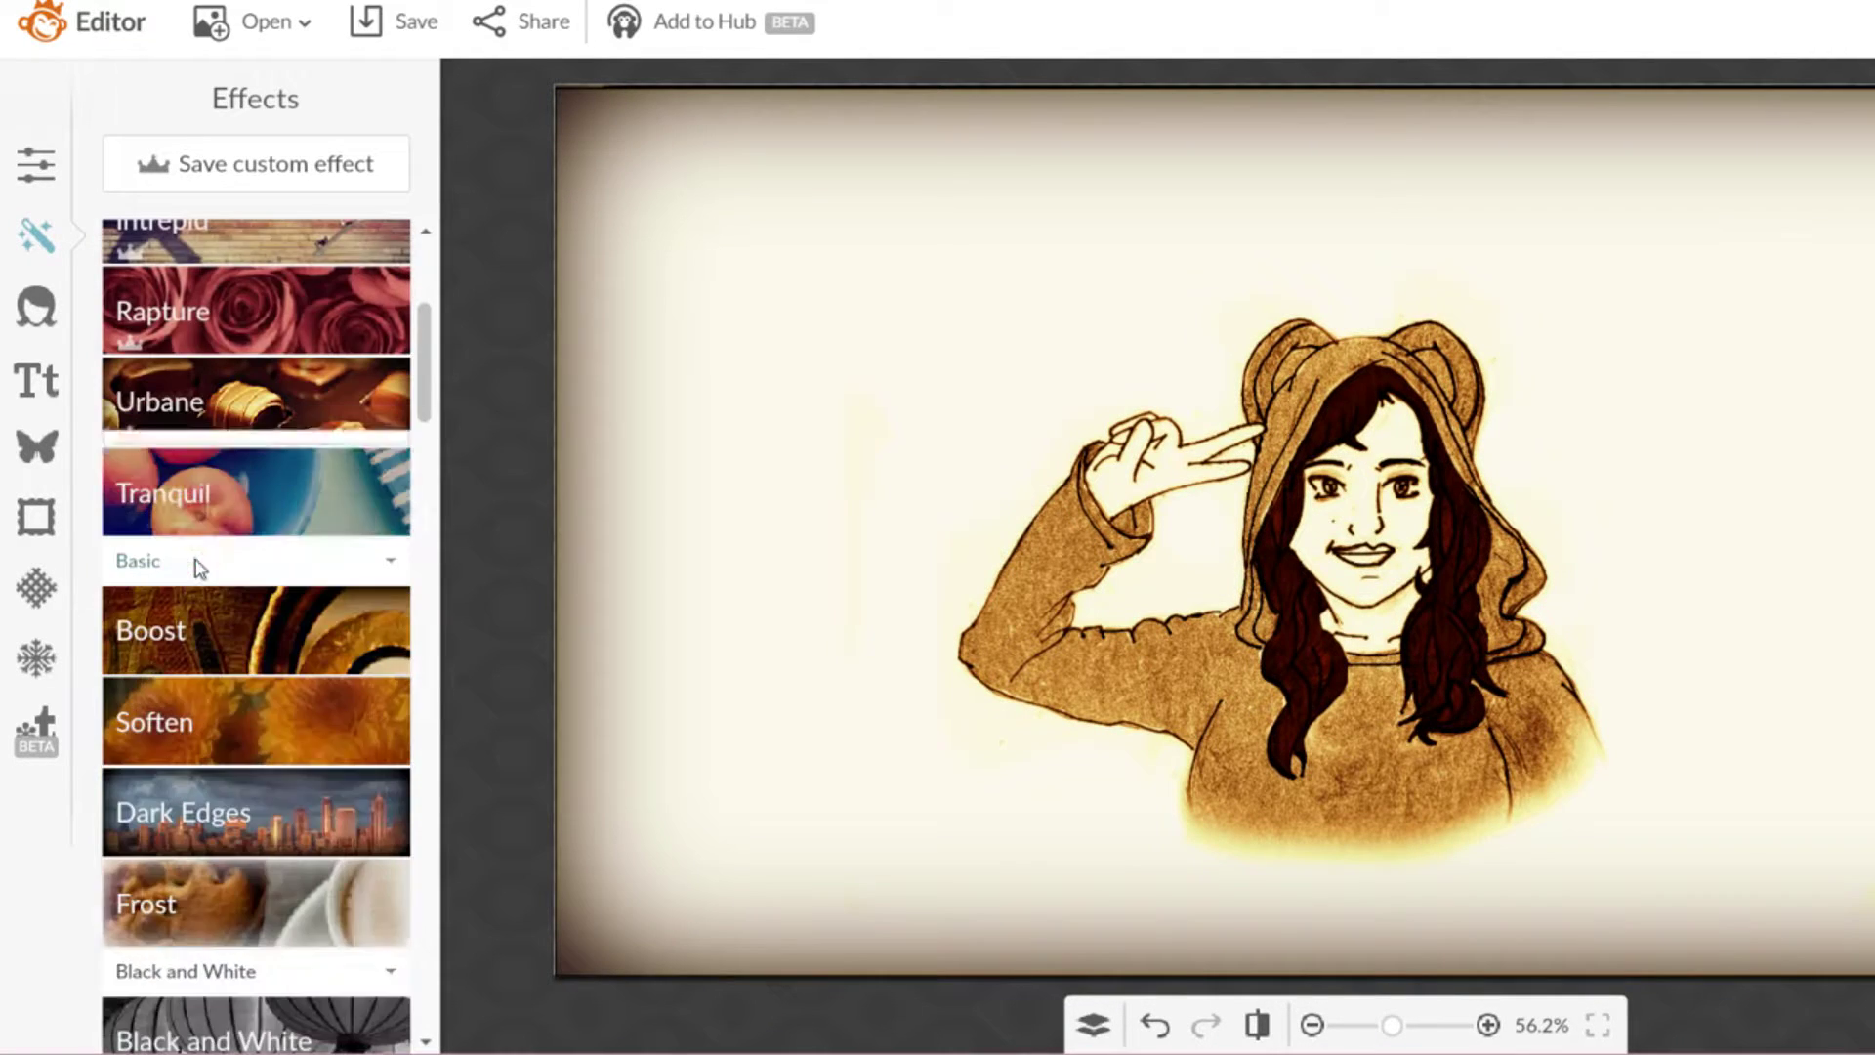
# Step: Apply the Soften effect with 16% softness and 18% fade
pyautogui.scroll(-2, 230, 559)
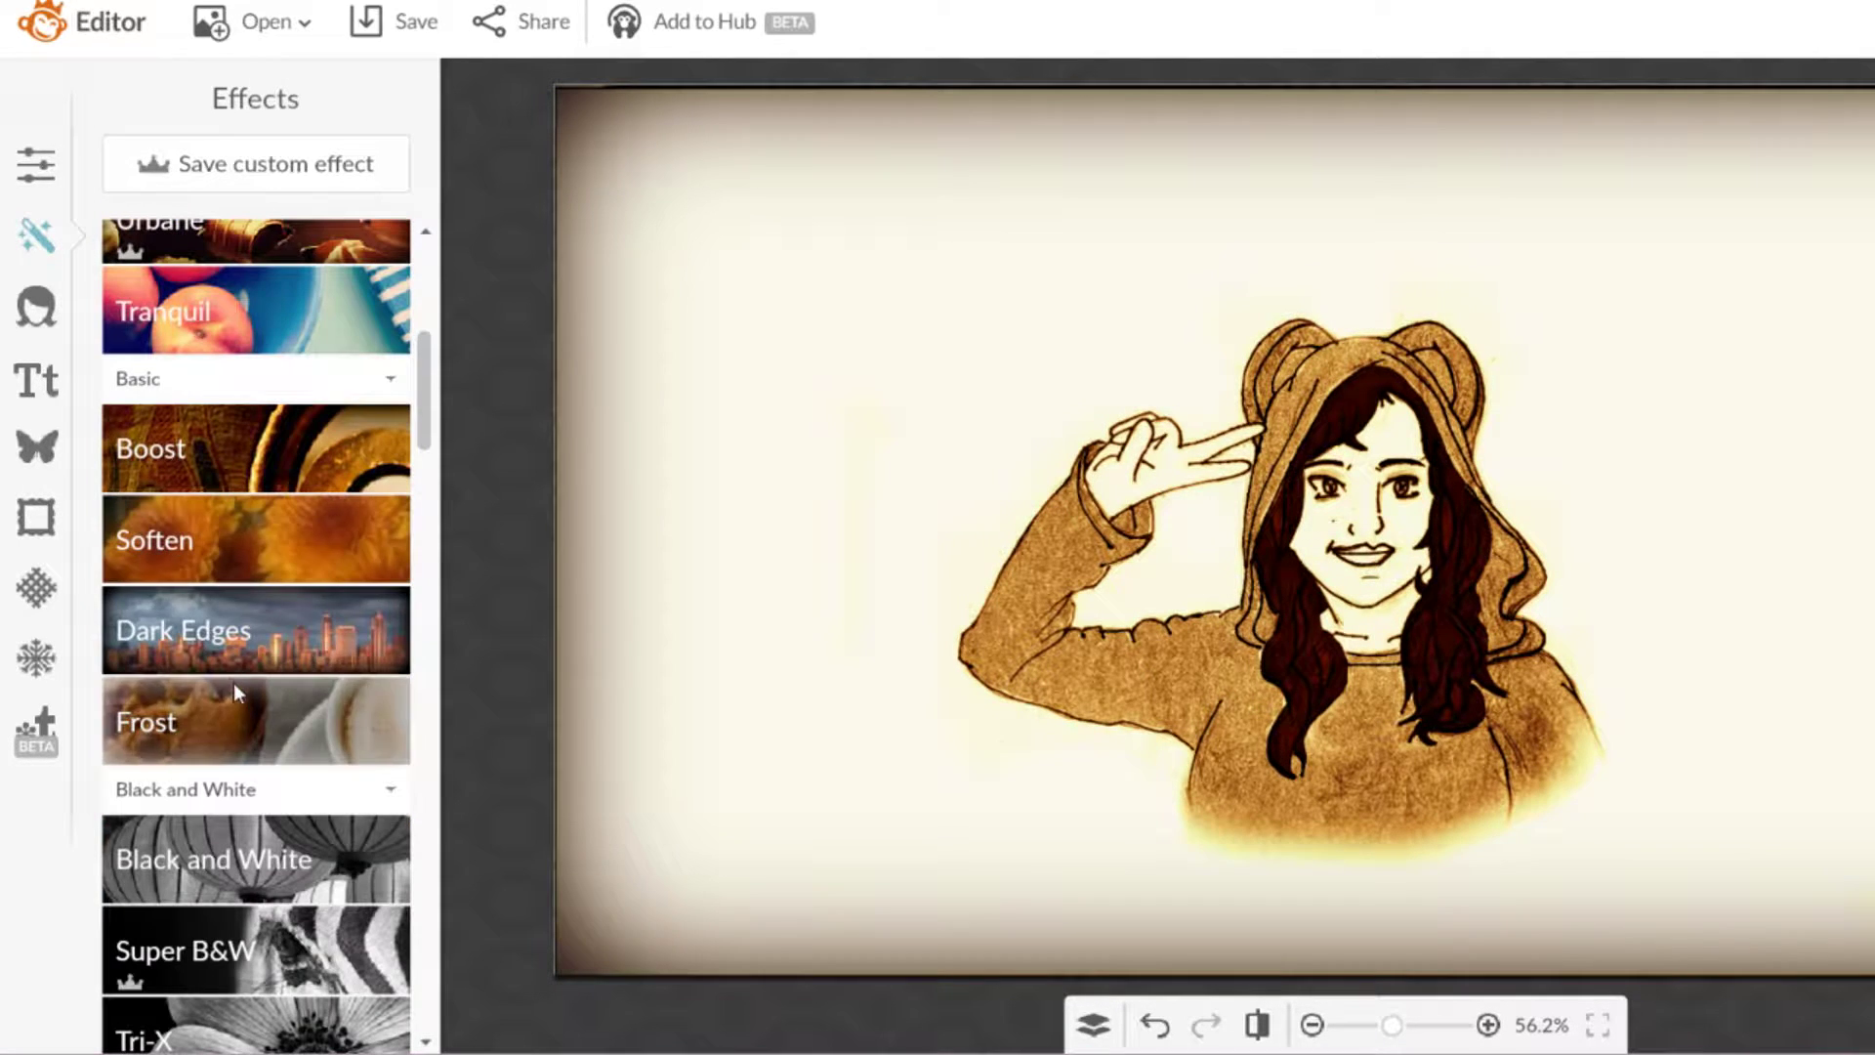
pyautogui.click(232, 532)
pyautogui.moveTo(201, 616); pyautogui.dragTo(170, 617)
pyautogui.moveTo(224, 678); pyautogui.dragTo(164, 678)
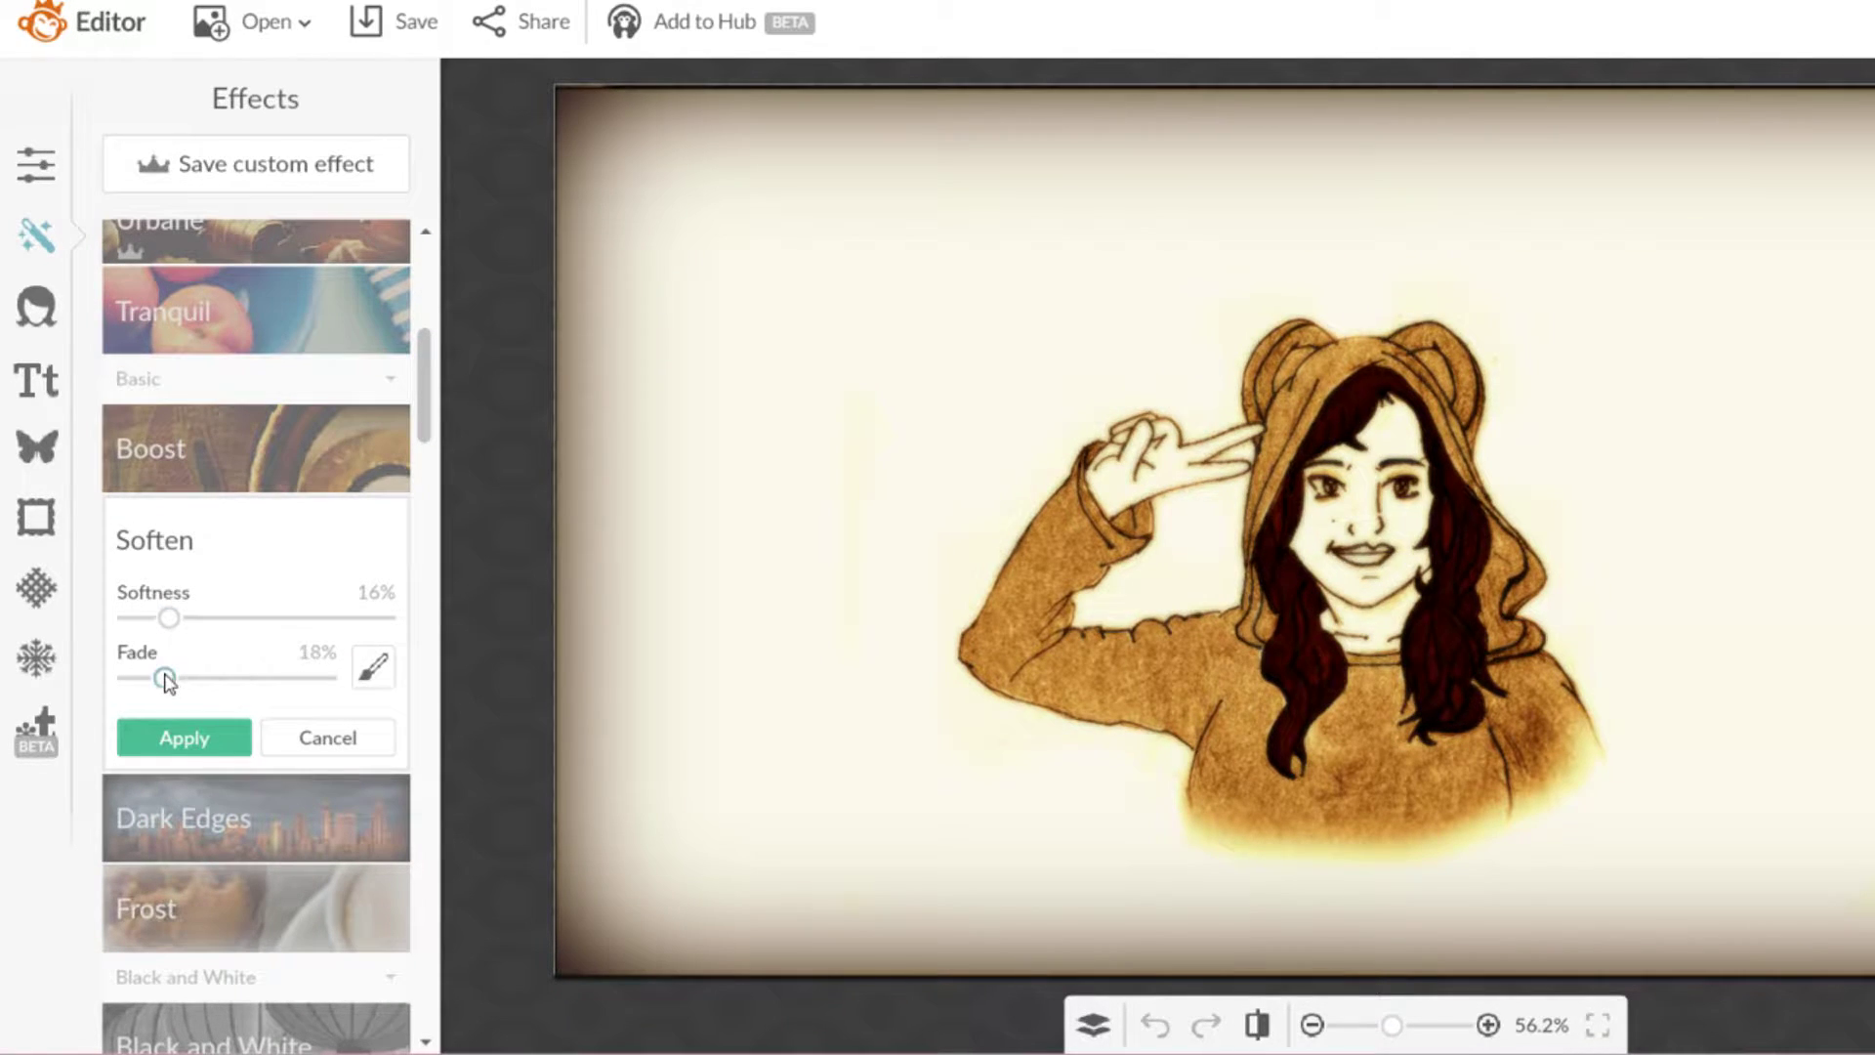
pyautogui.click(207, 741)
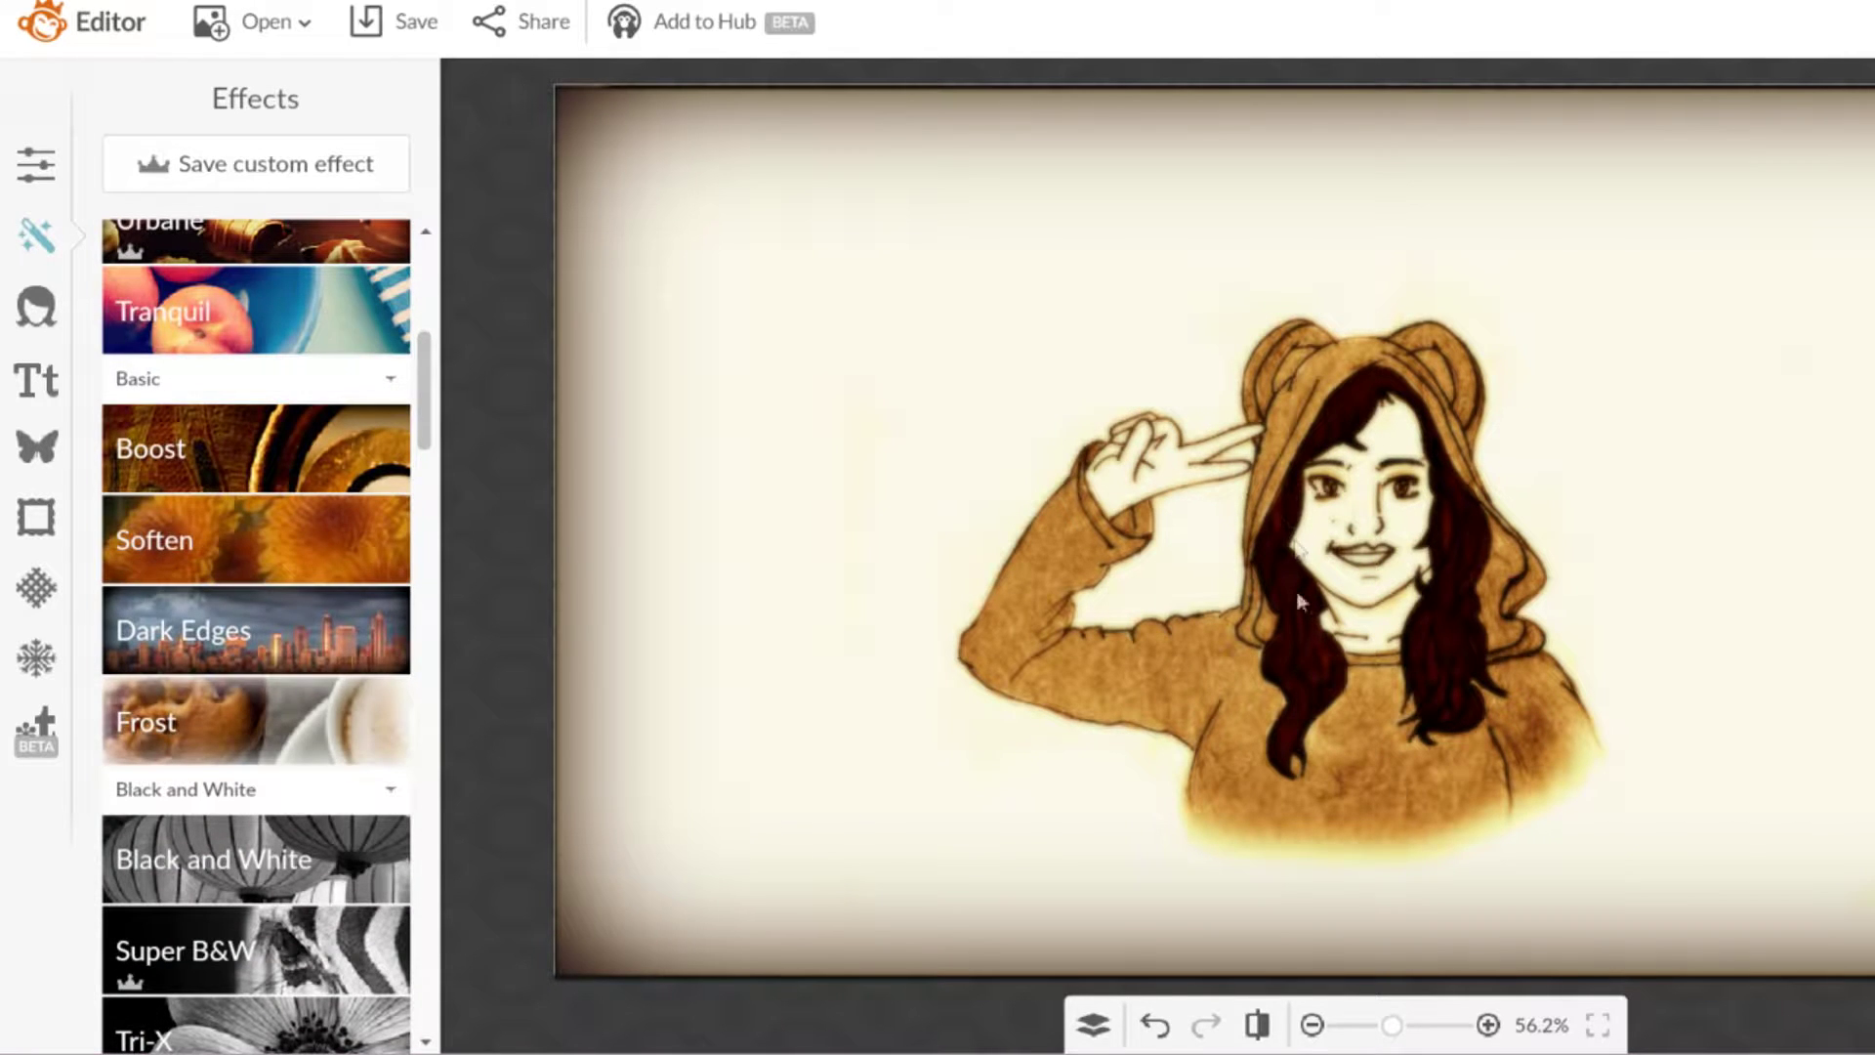
# Step: Apply the Sepia effect to the image with a stronger orange-brown tint
pyautogui.scroll(-10, 250, 586)
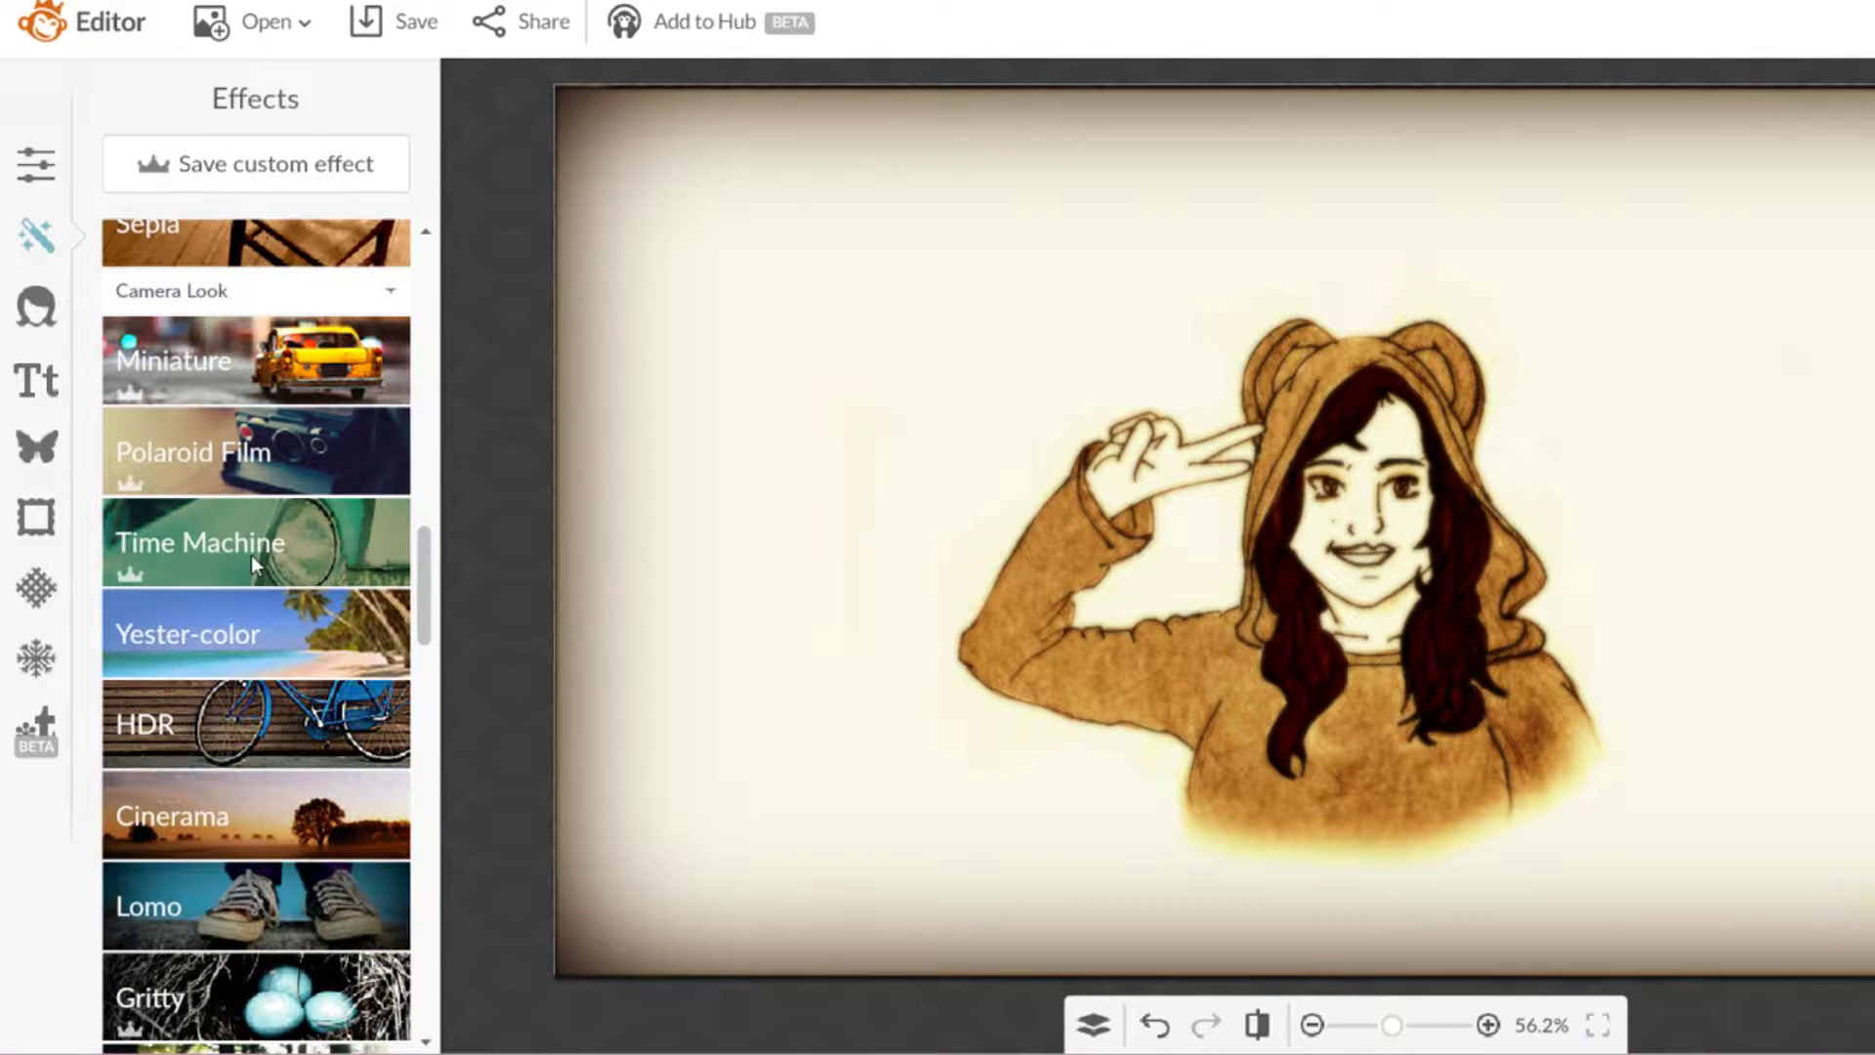
pyautogui.scroll(-4, 230, 489)
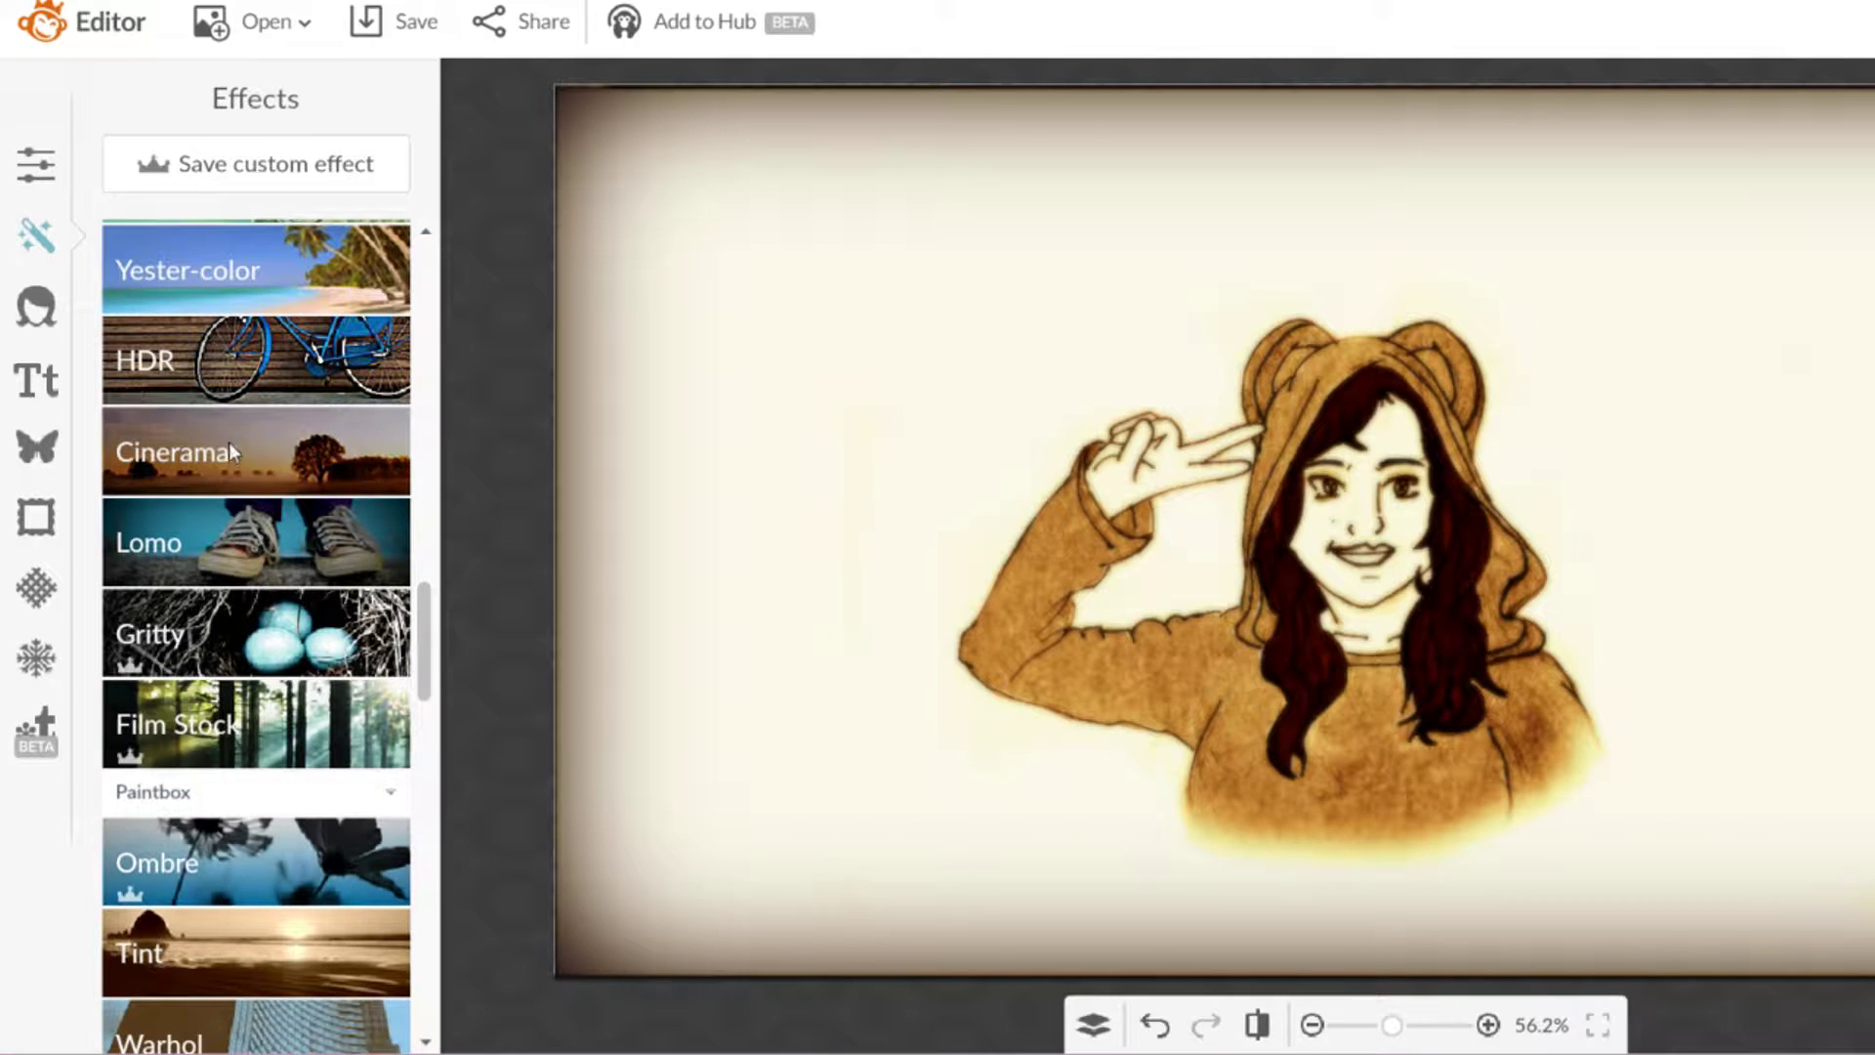
pyautogui.scroll(-7, 246, 959)
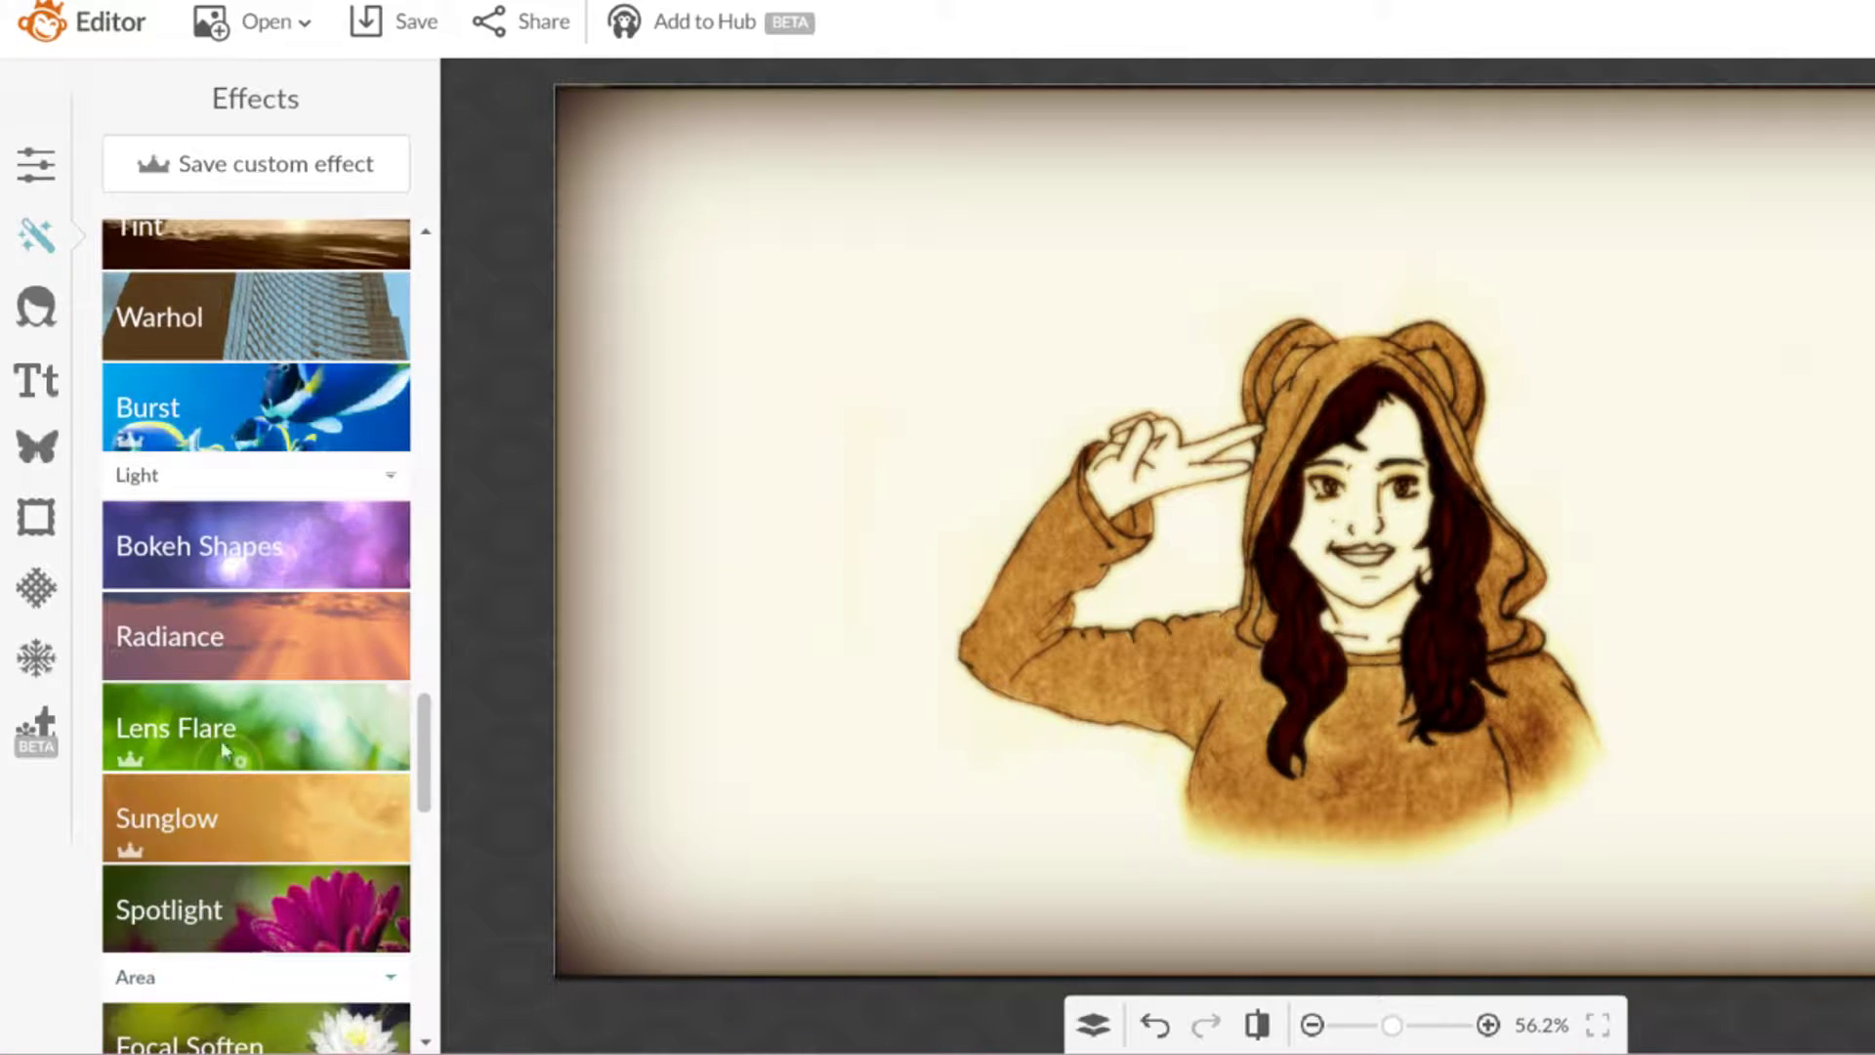
pyautogui.scroll(-7, 244, 684)
pyautogui.scroll(2, 233, 514)
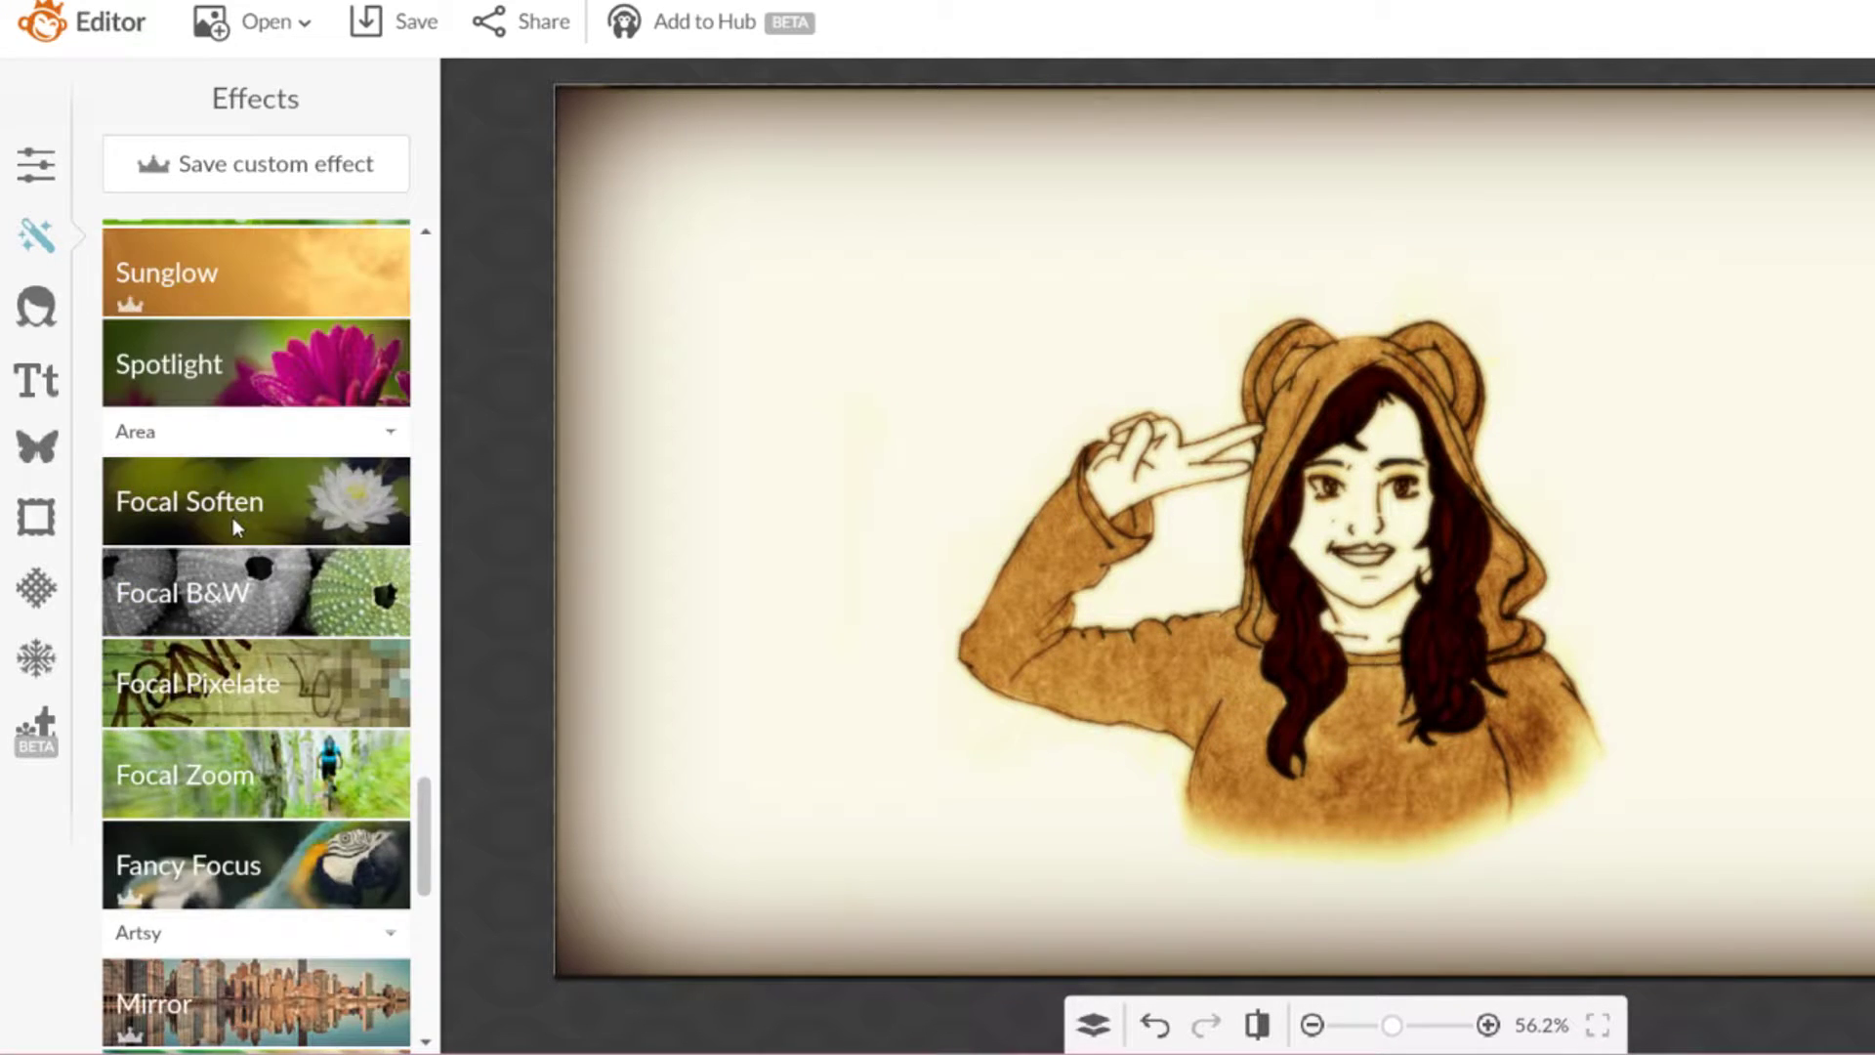
pyautogui.scroll(-5, 254, 605)
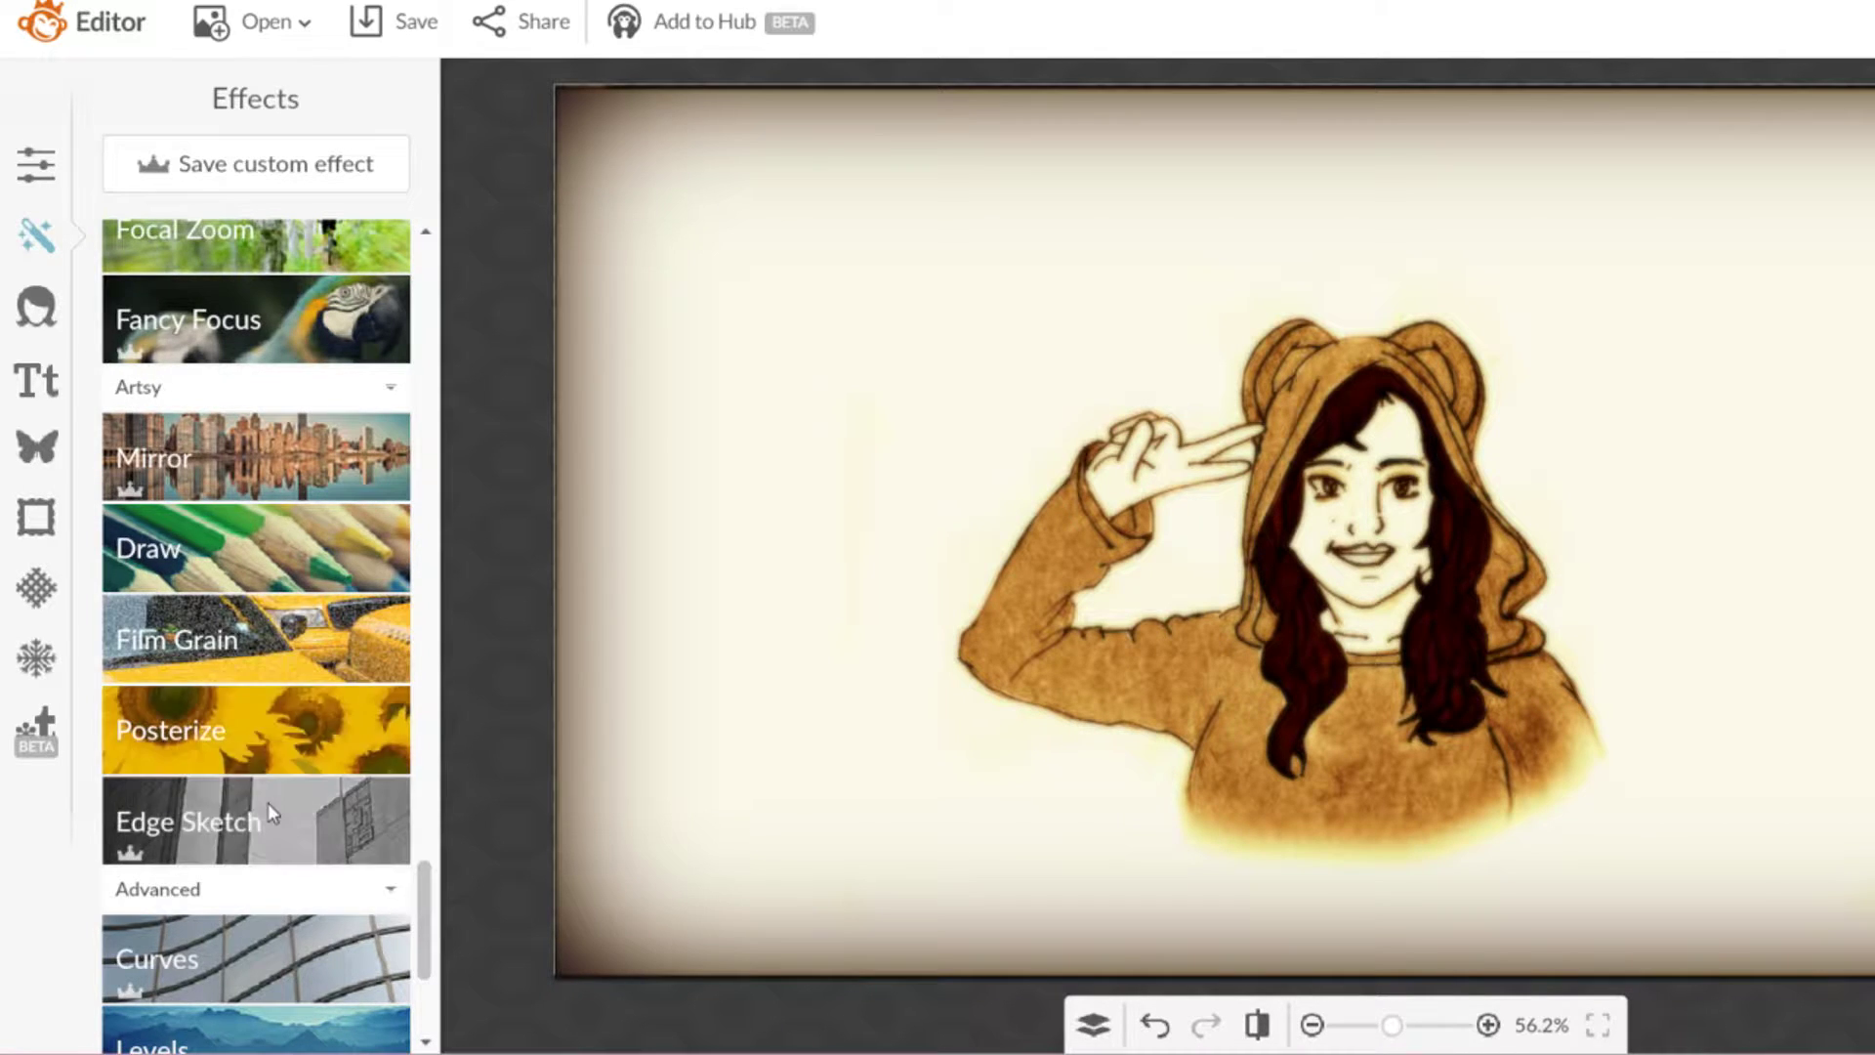
pyautogui.scroll(-3, 270, 806)
pyautogui.scroll(15, 272, 811)
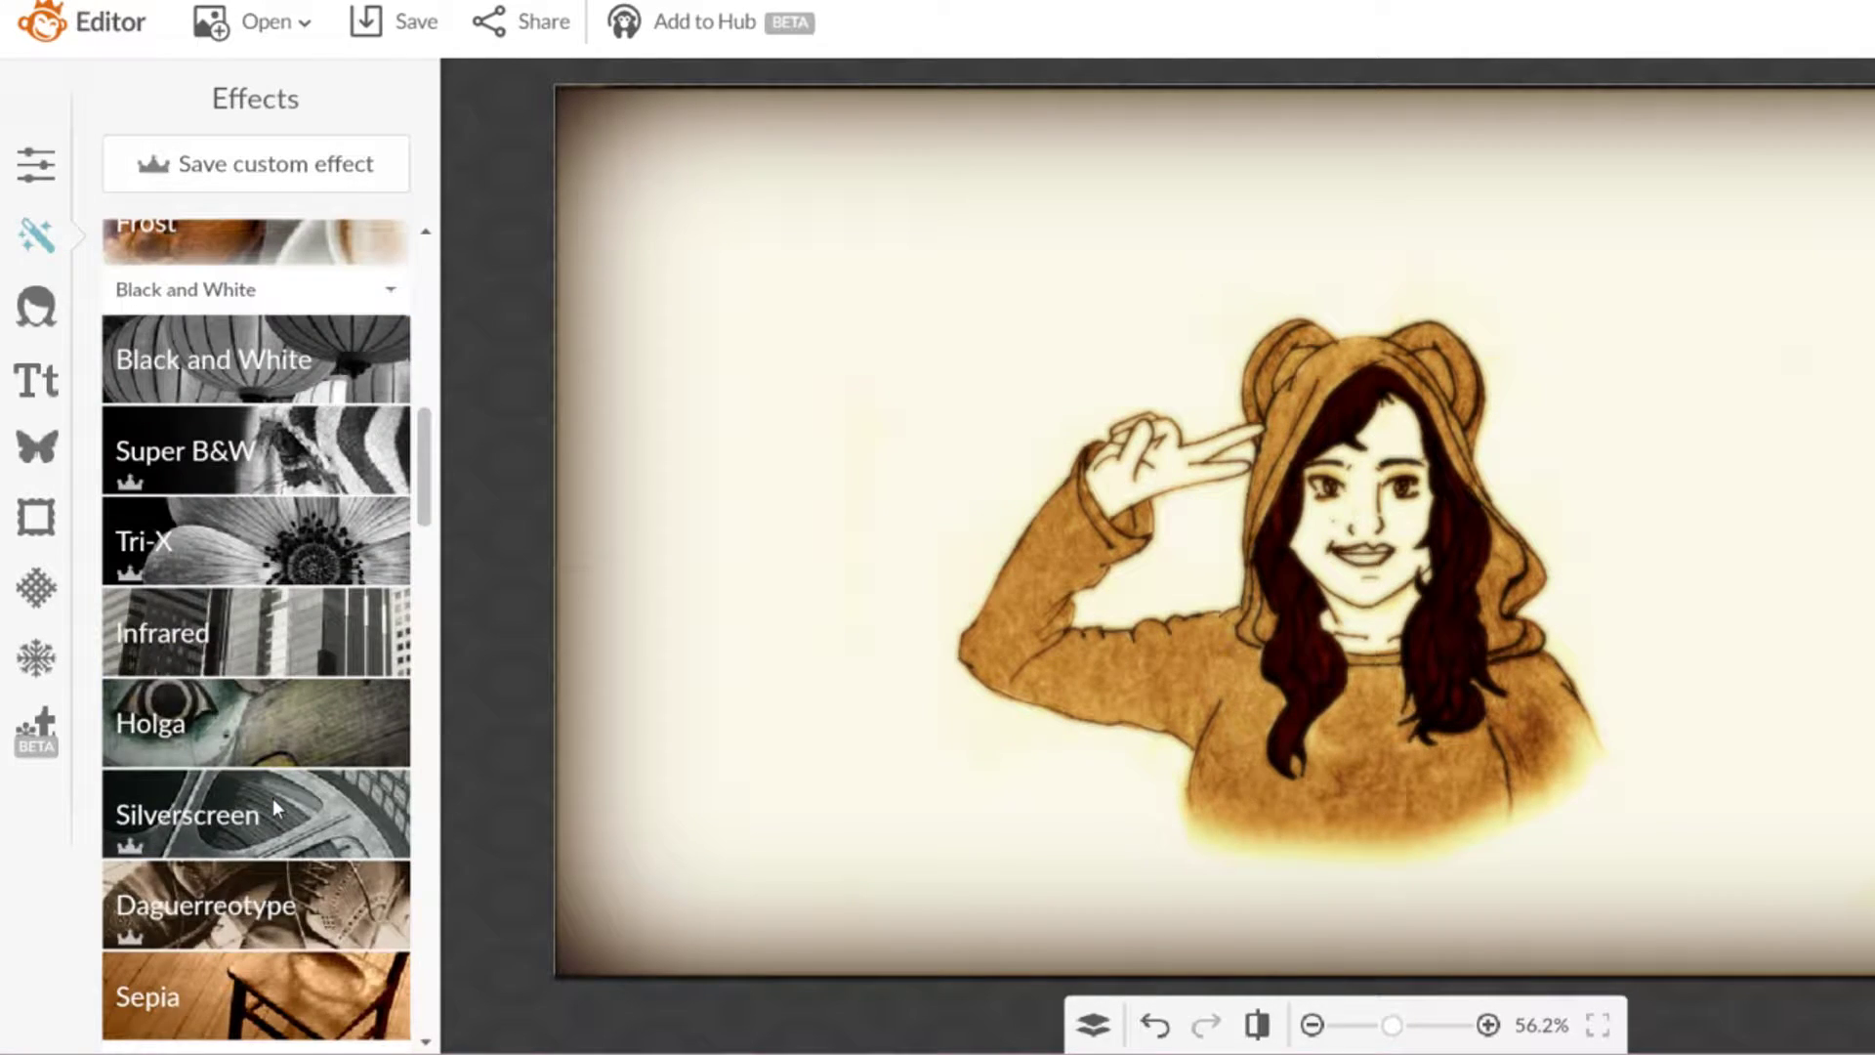
pyautogui.click(270, 817)
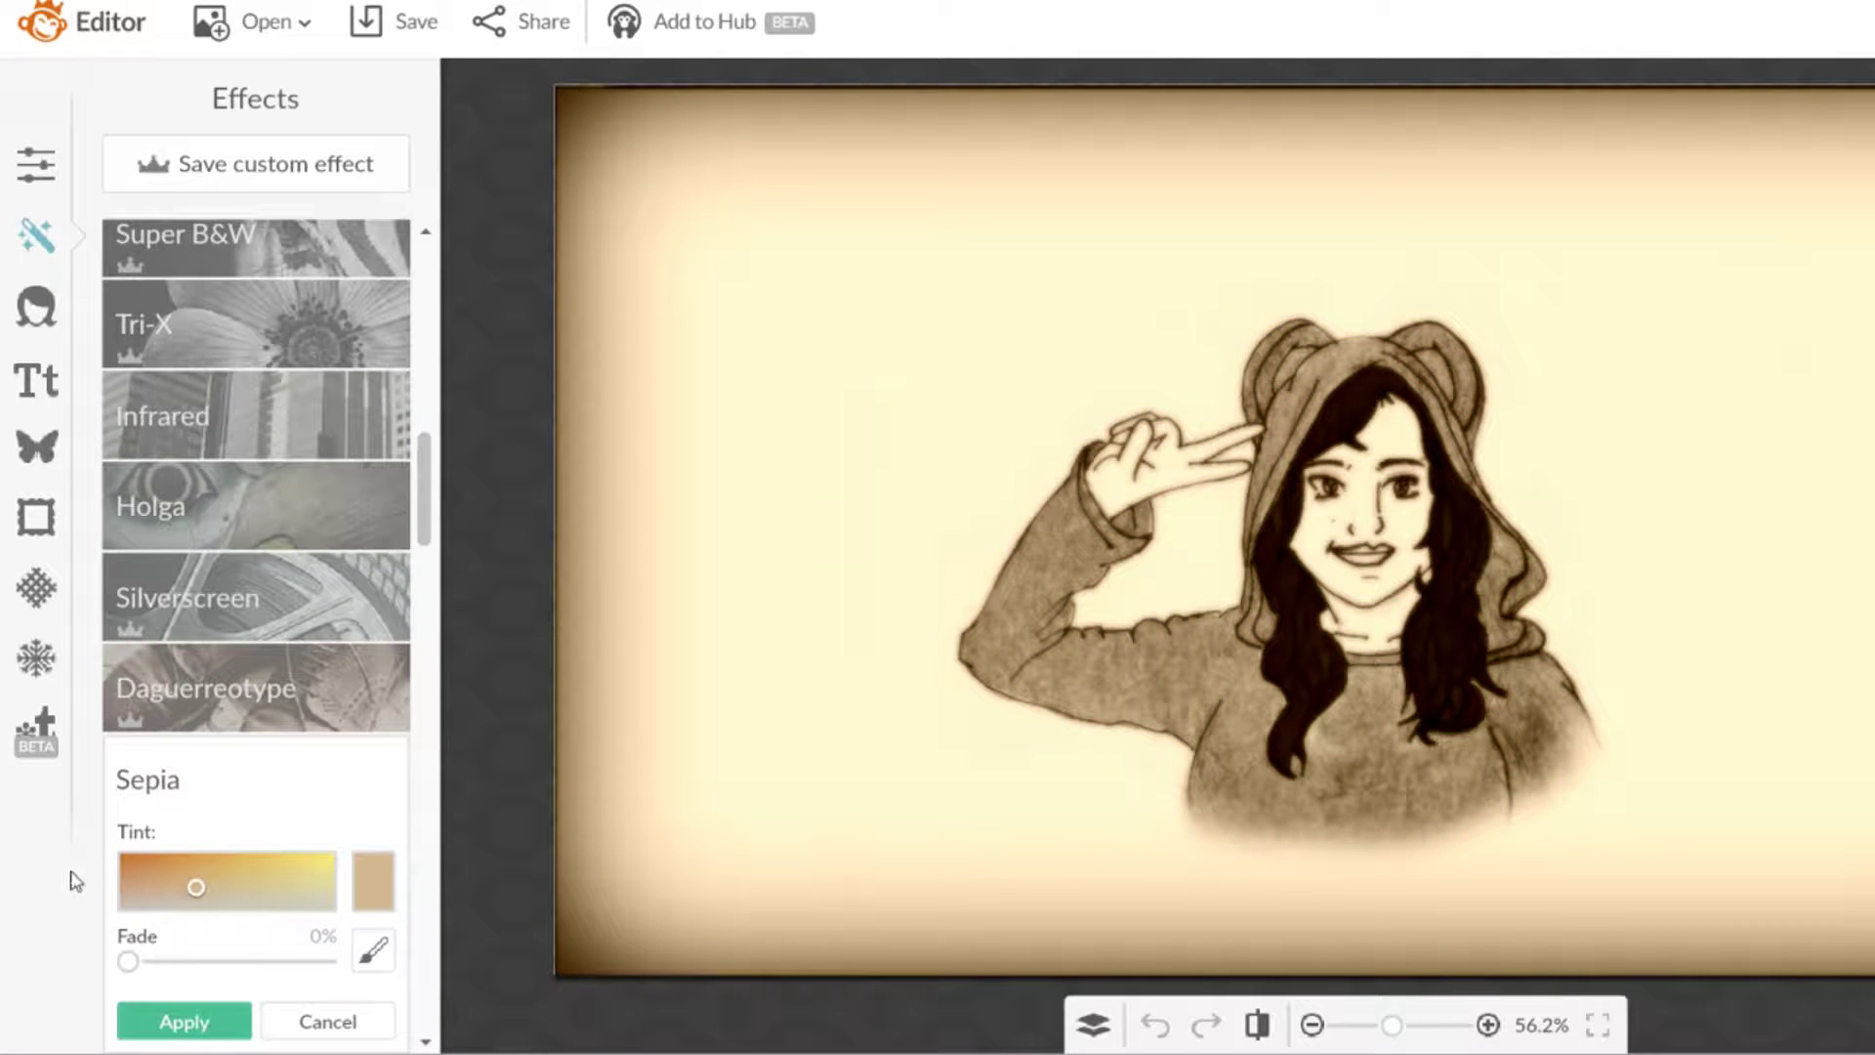
pyautogui.moveTo(195, 886); pyautogui.dragTo(158, 871)
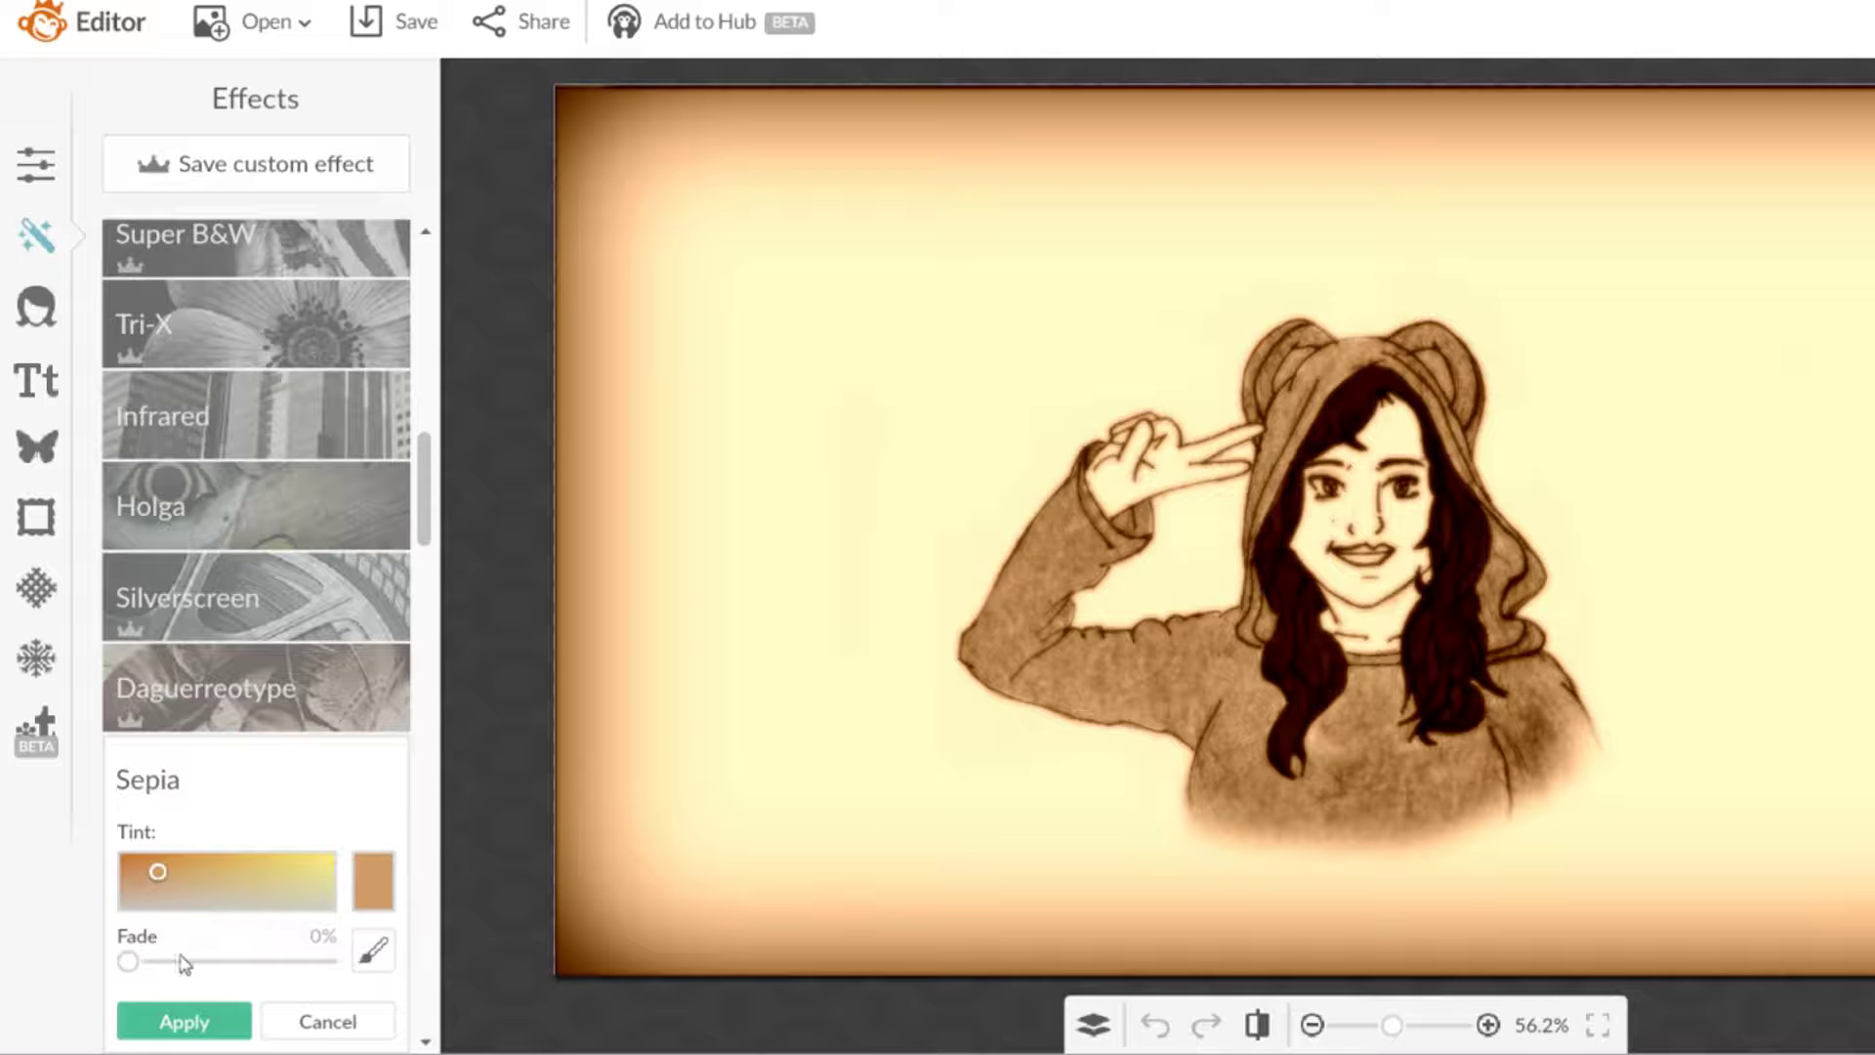
pyautogui.click(177, 1021)
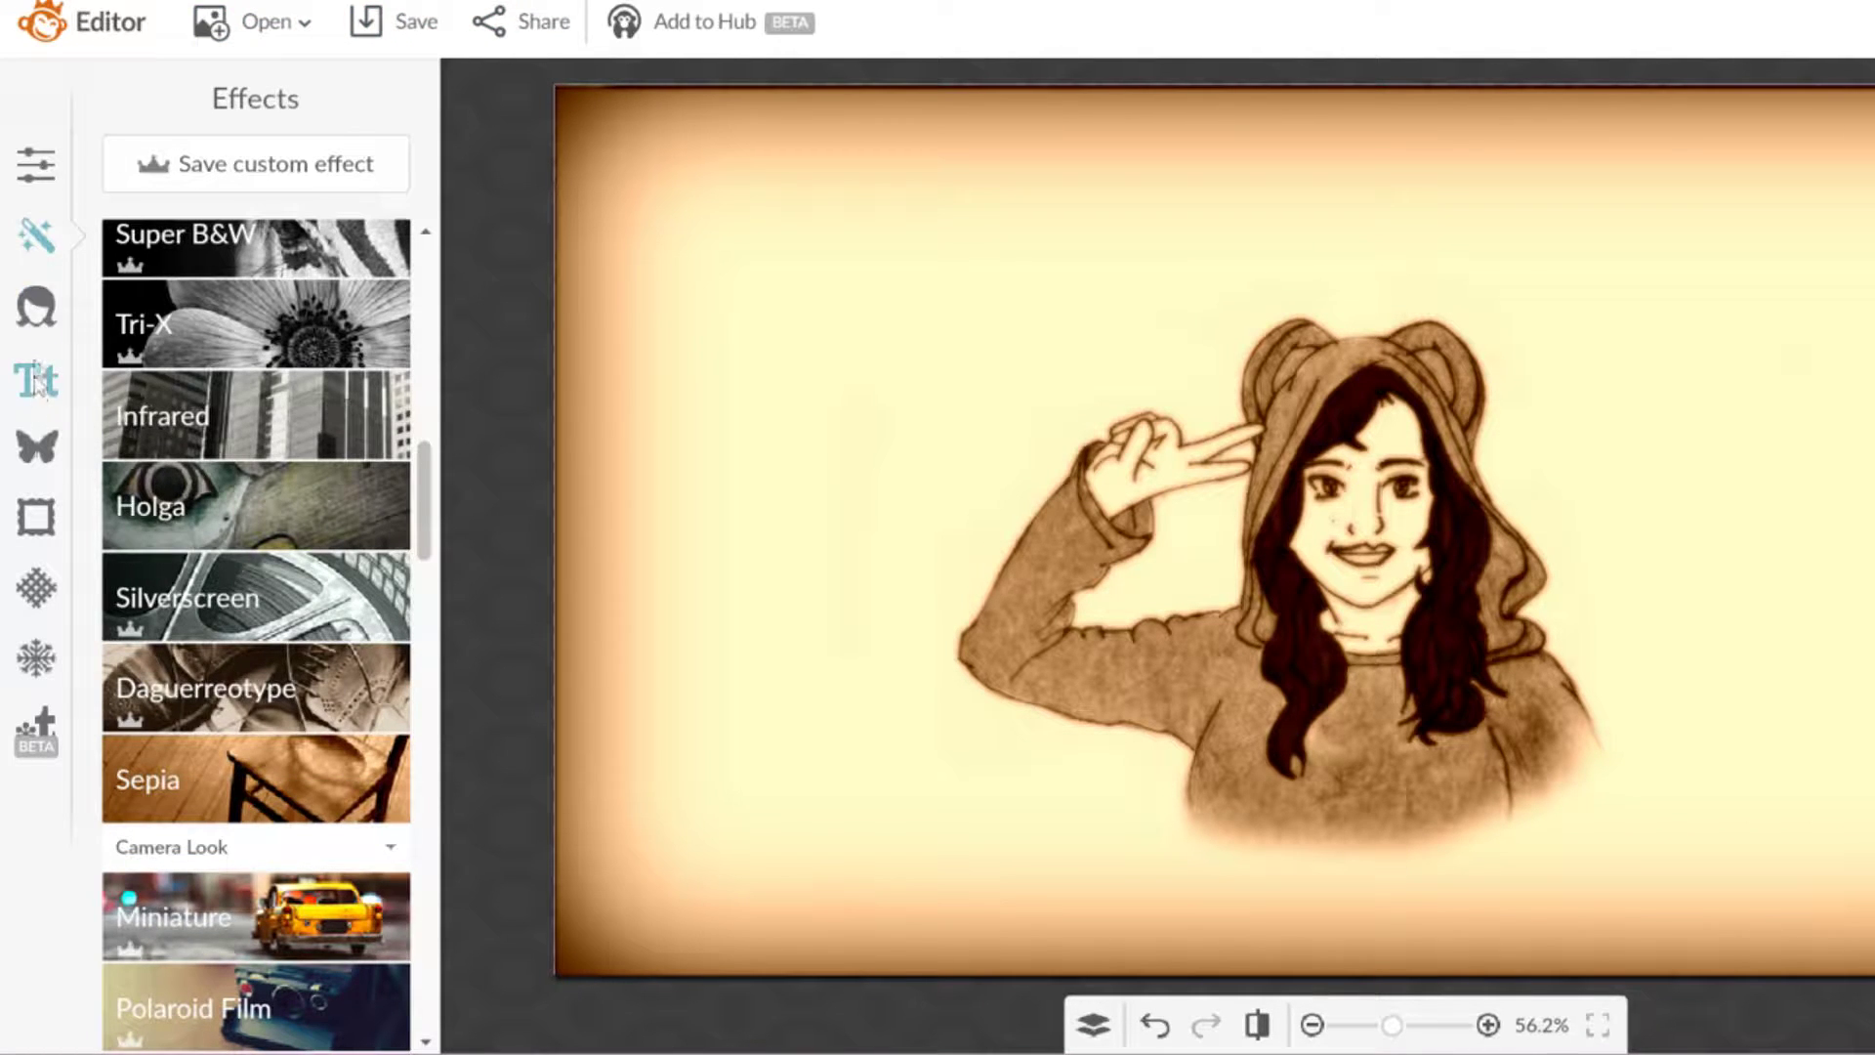
# Step: Add 3Untitled.jpg as a custom overlay and align it over the sepia drawing so the two portraits match
pyautogui.click(36, 446)
pyautogui.click(259, 166)
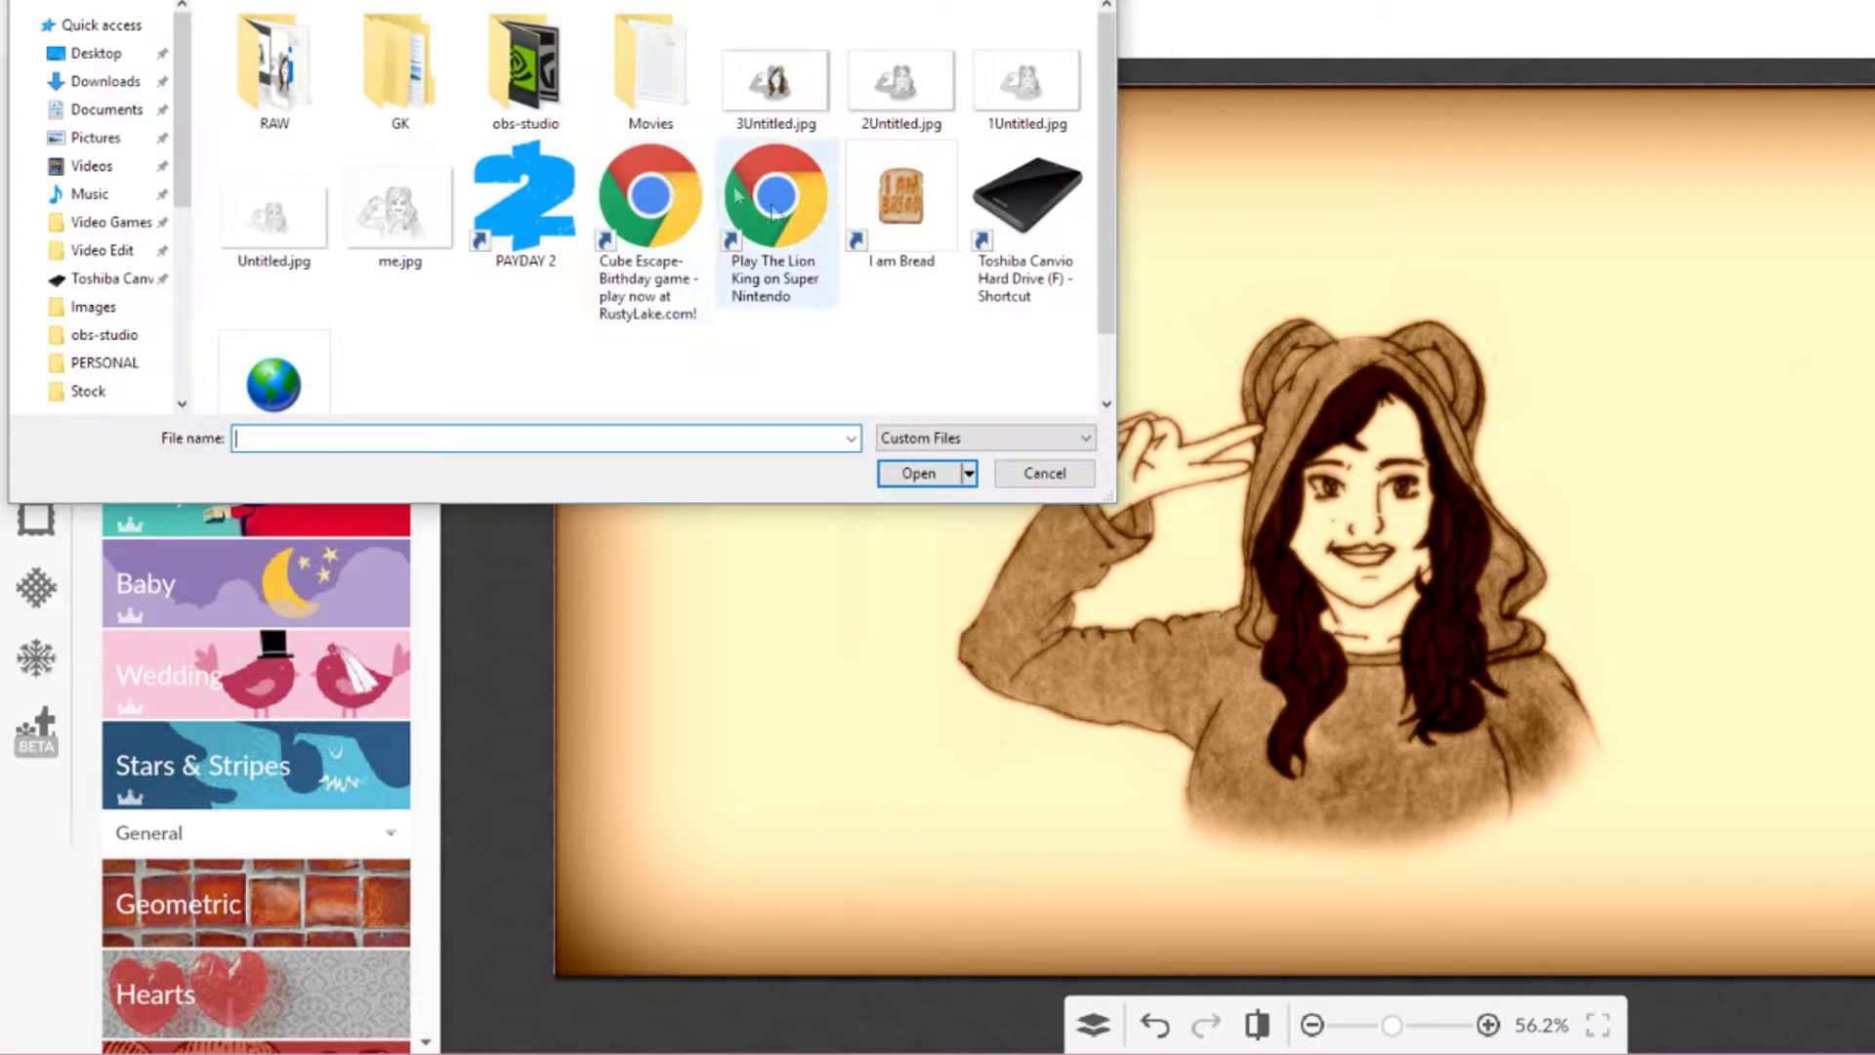
pyautogui.doubleClick(798, 76)
pyautogui.moveTo(628, 127); pyautogui.dragTo(553, 83)
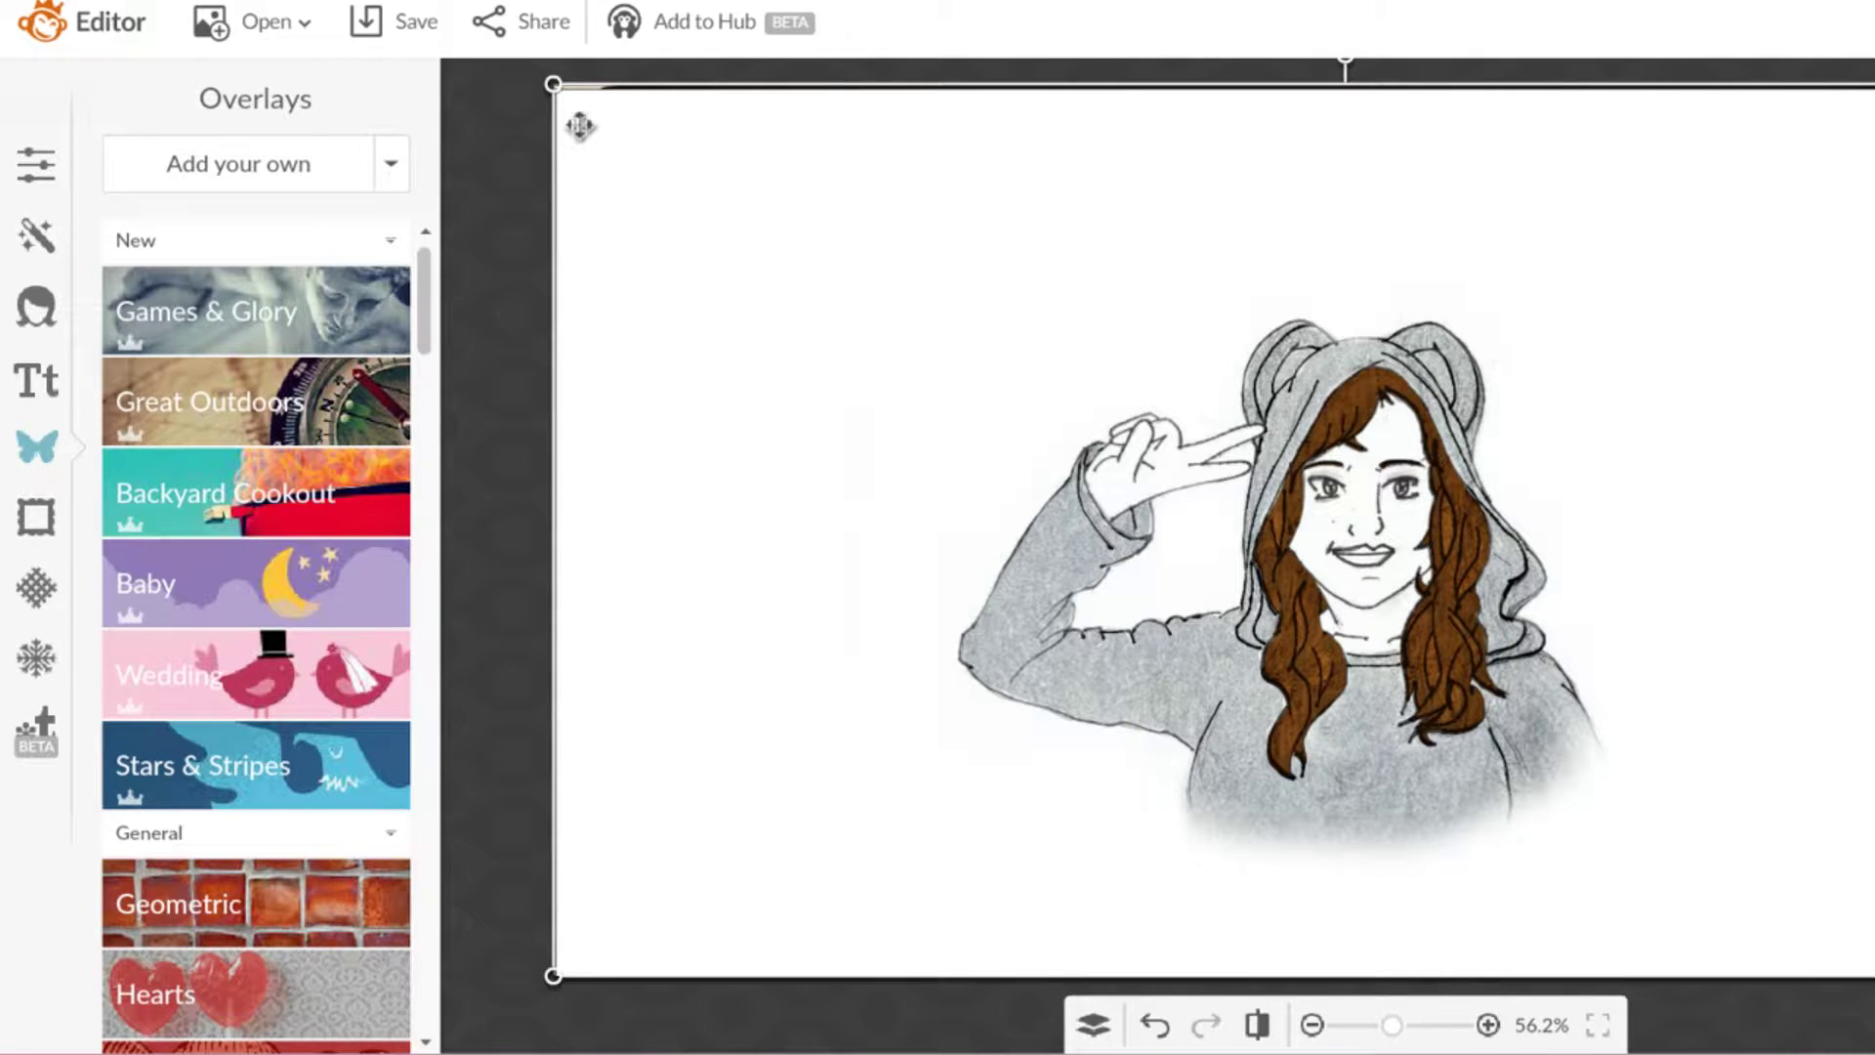
pyautogui.moveTo(554, 91); pyautogui.dragTo(549, 88)
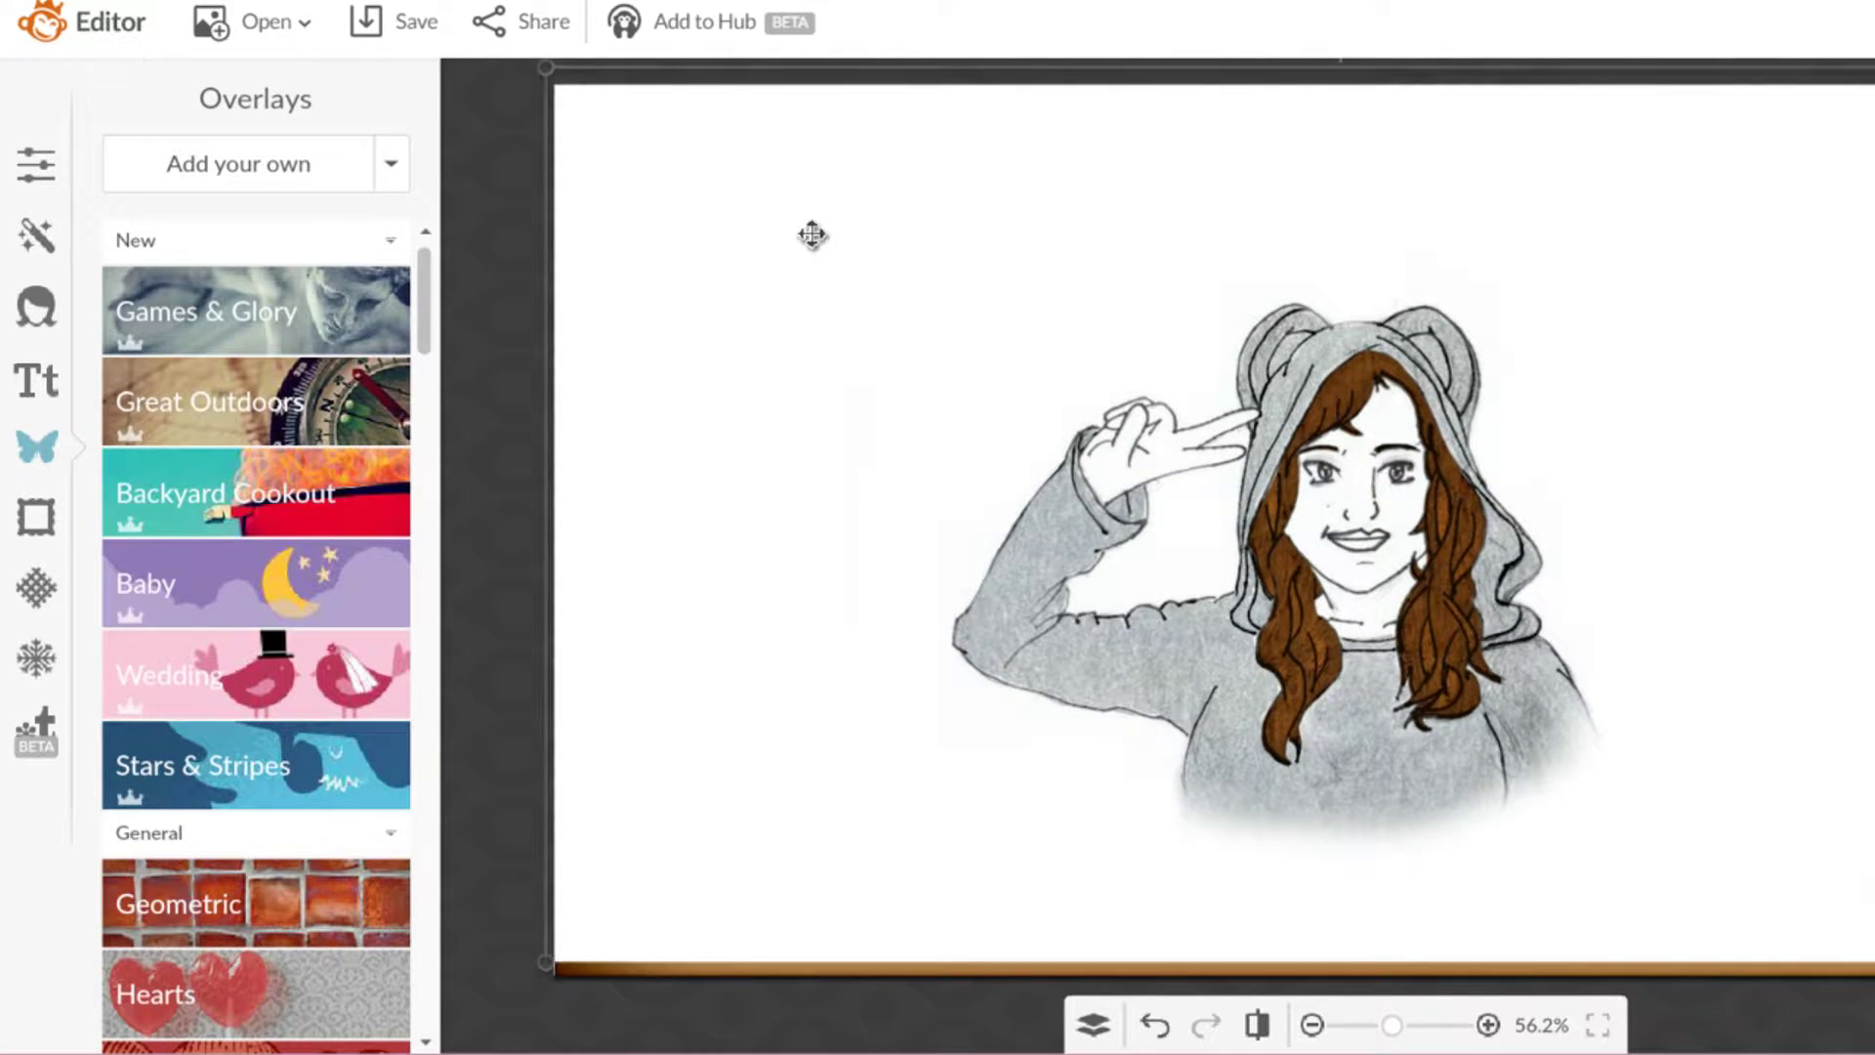
pyautogui.moveTo(821, 255); pyautogui.dragTo(821, 248)
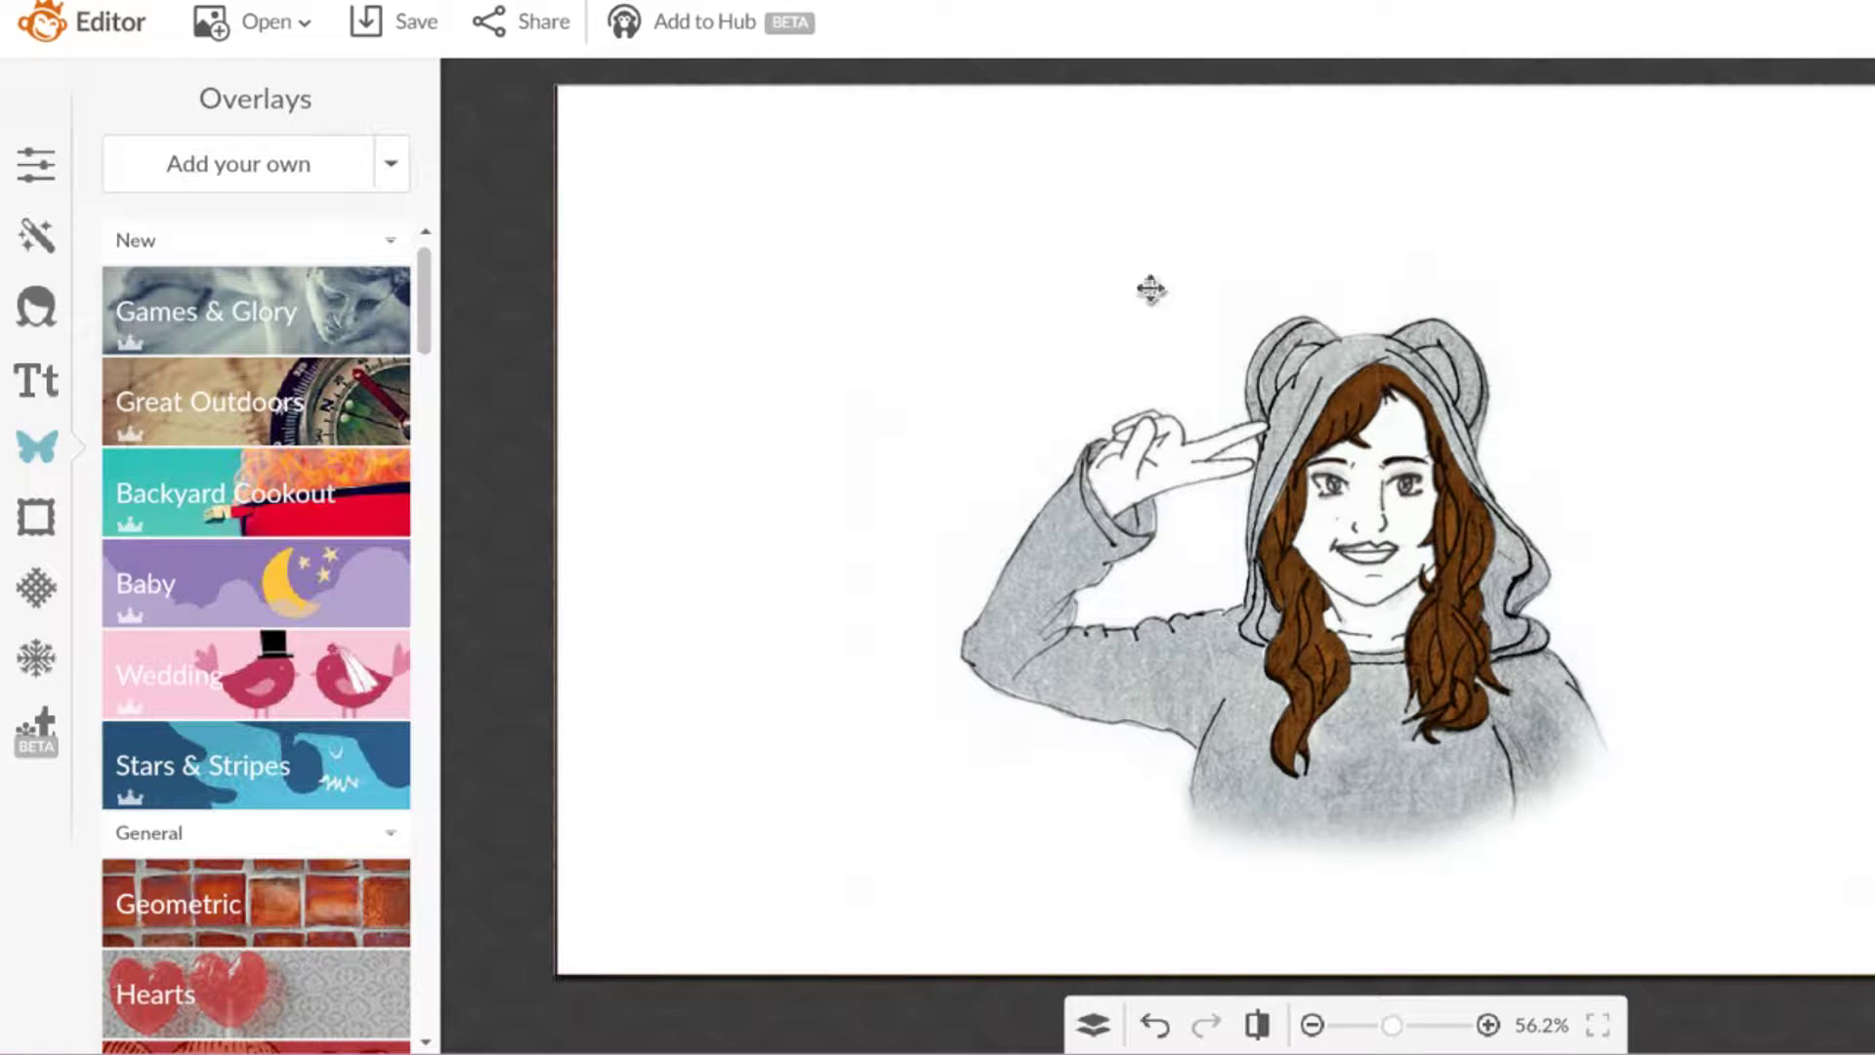
# Step: Erase the overlay over the face and neck to reveal the sepia skin tone underneath
pyautogui.scroll(3, 1383, 542)
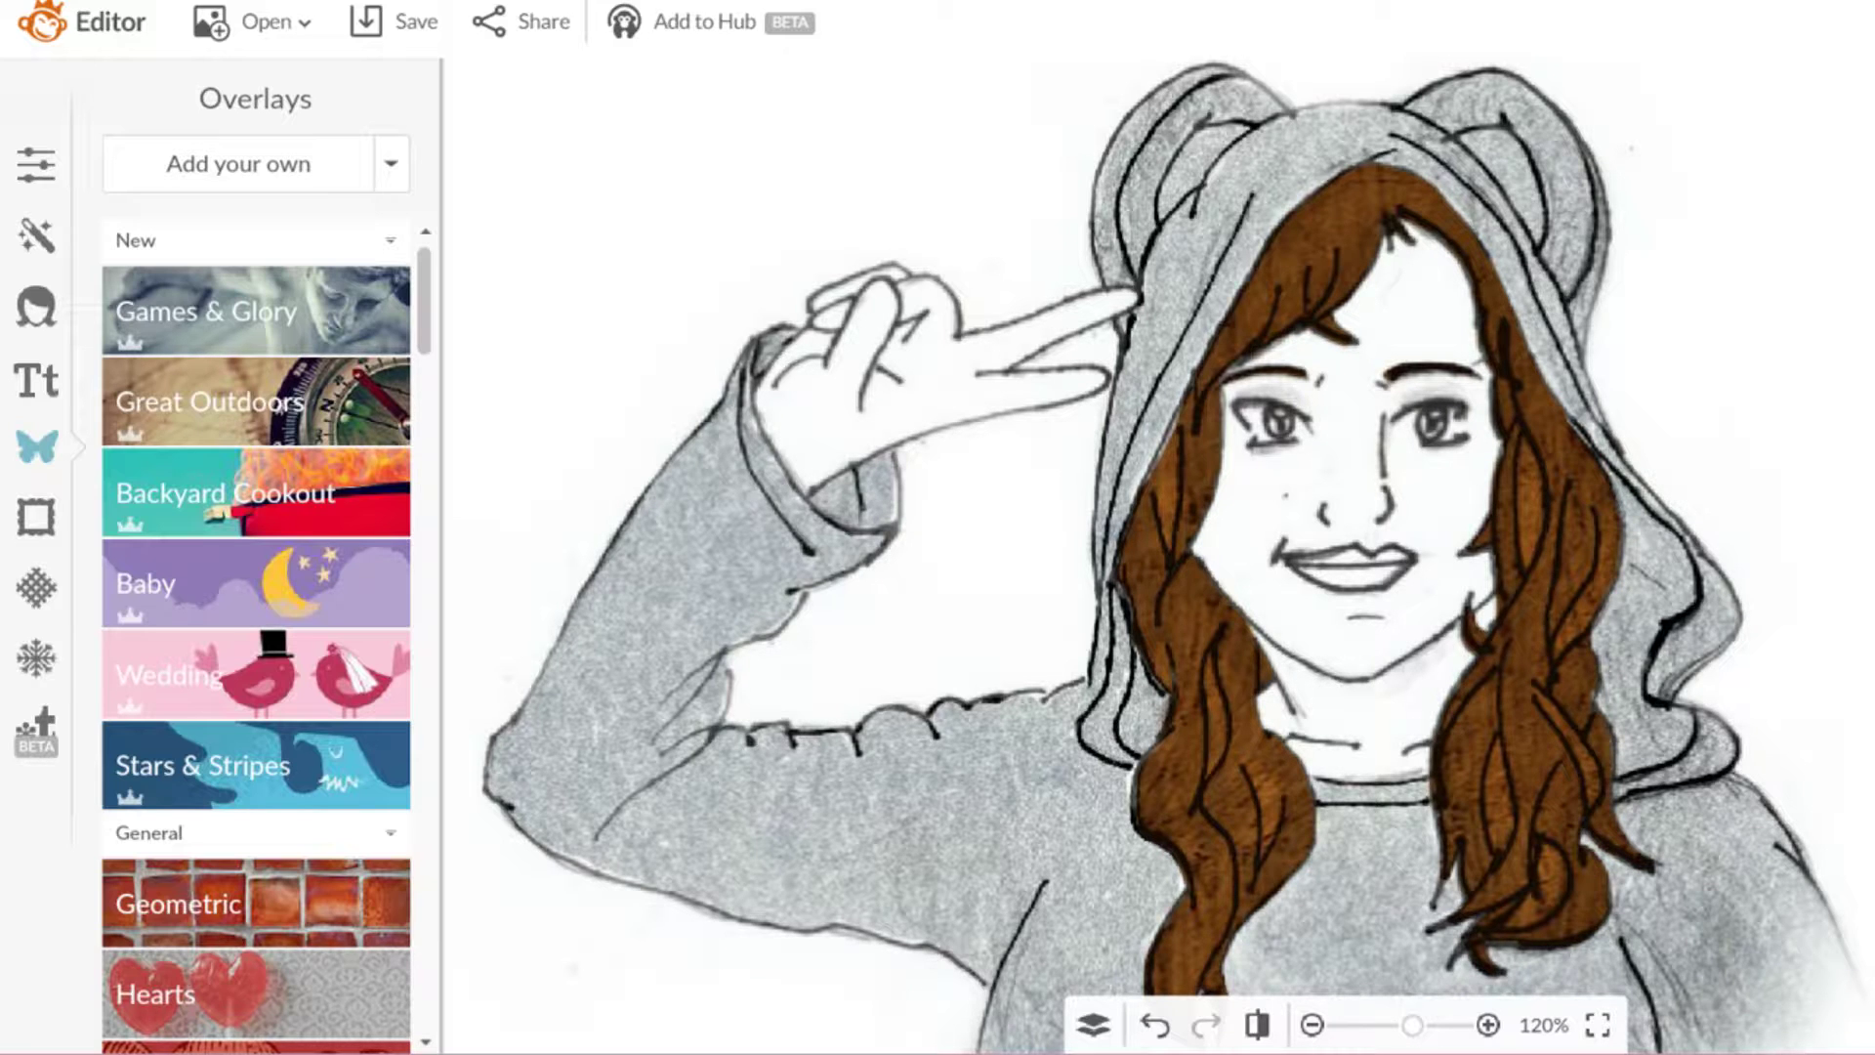
pyautogui.moveTo(1406, 498)
pyautogui.mouseDown()
pyautogui.moveTo(1353, 508)
pyautogui.moveTo(1319, 459)
pyautogui.moveTo(1333, 538)
pyautogui.moveTo(1338, 459)
pyautogui.moveTo(1340, 562)
pyautogui.moveTo(1448, 469)
pyautogui.moveTo(1480, 493)
pyautogui.moveTo(1436, 372)
pyautogui.moveTo(1490, 434)
pyautogui.moveTo(1480, 471)
pyautogui.moveTo(1378, 576)
pyautogui.moveTo(1368, 650)
pyautogui.moveTo(1331, 636)
pyautogui.moveTo(1384, 687)
pyautogui.moveTo(1348, 737)
pyautogui.moveTo(1444, 665)
pyautogui.moveTo(1443, 727)
pyautogui.mouseUp()
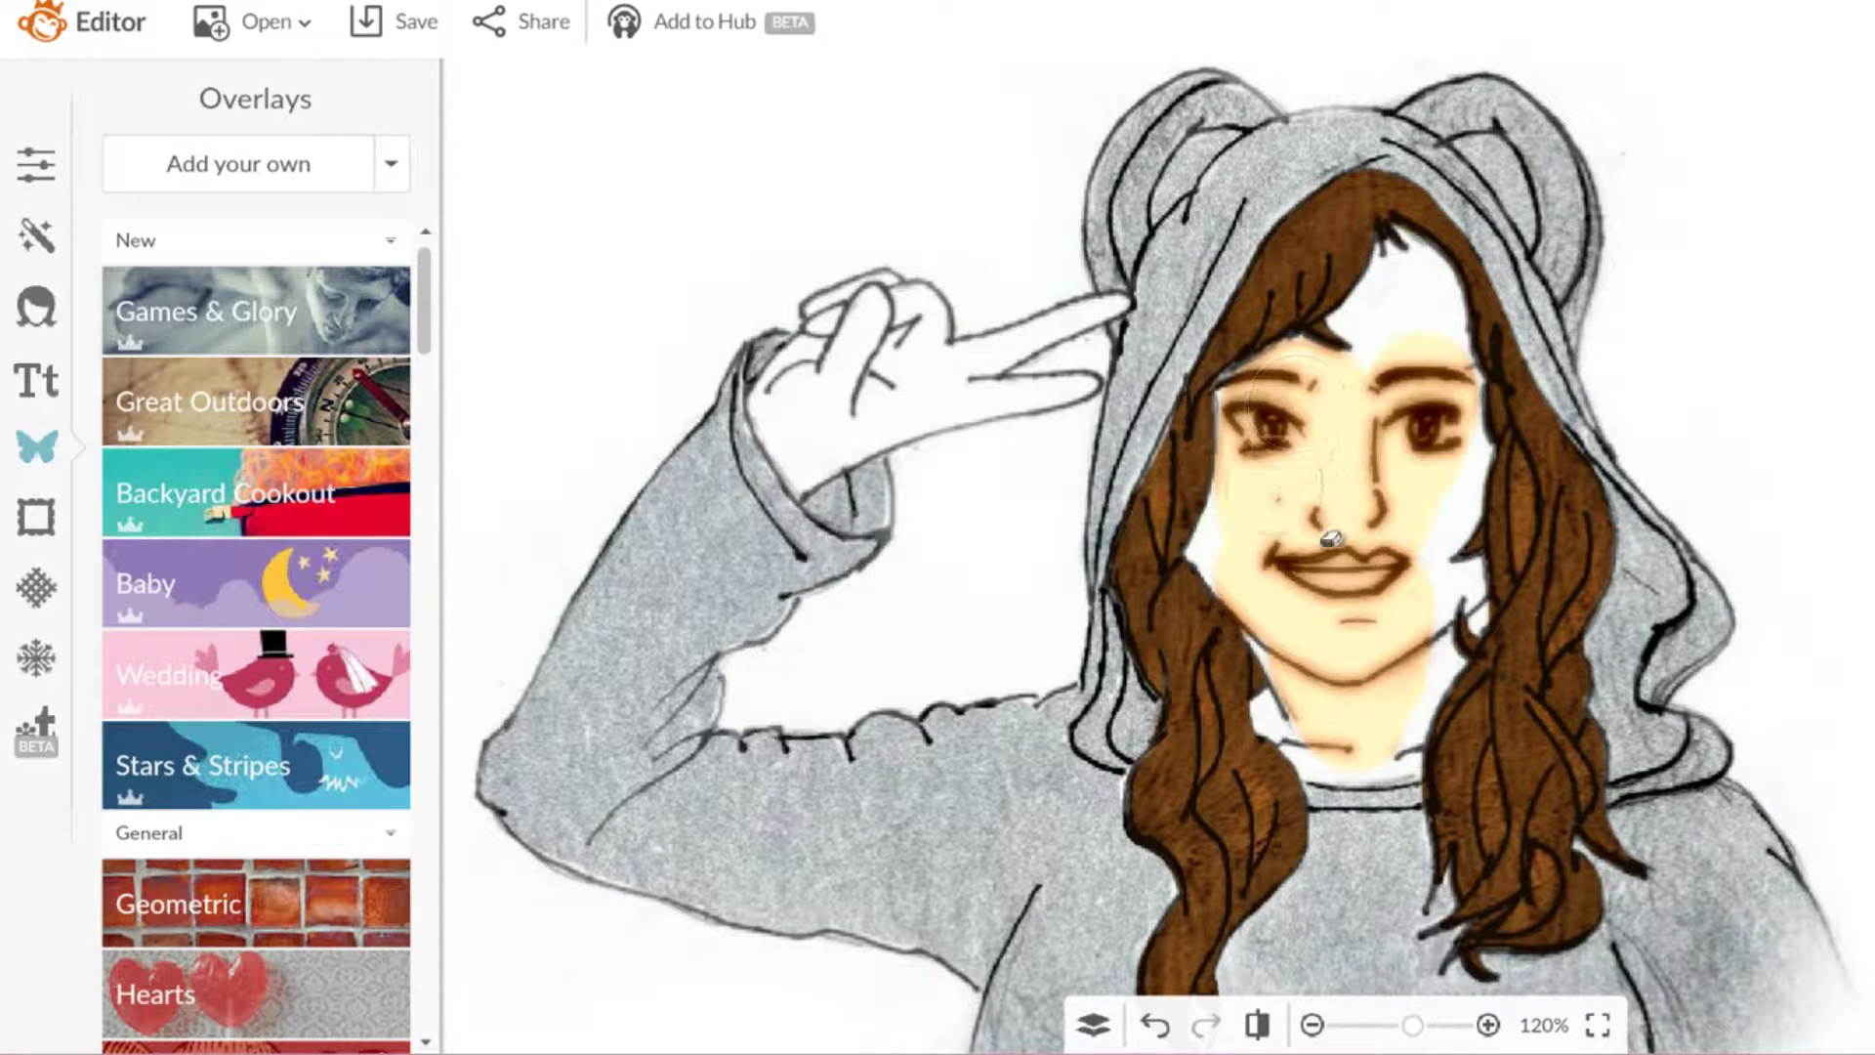
pyautogui.moveTo(1357, 662)
pyautogui.mouseDown()
pyautogui.moveTo(1370, 779)
pyautogui.moveTo(1354, 761)
pyautogui.moveTo(1413, 799)
pyautogui.moveTo(1458, 771)
pyautogui.moveTo(1463, 718)
pyautogui.moveTo(1409, 662)
pyautogui.moveTo(1446, 567)
pyautogui.moveTo(1437, 358)
pyautogui.moveTo(1406, 263)
pyautogui.moveTo(1401, 305)
pyautogui.moveTo(1256, 410)
pyautogui.moveTo(1268, 516)
pyautogui.moveTo(1236, 550)
pyautogui.moveTo(1230, 531)
pyautogui.moveTo(1245, 443)
pyautogui.moveTo(1454, 847)
pyautogui.moveTo(1377, 472)
pyautogui.moveTo(1241, 722)
pyautogui.moveTo(1299, 661)
pyautogui.moveTo(1223, 859)
pyautogui.moveTo(996, 366)
pyautogui.moveTo(1268, 636)
pyautogui.moveTo(1337, 670)
pyautogui.moveTo(1340, 740)
pyautogui.mouseUp()
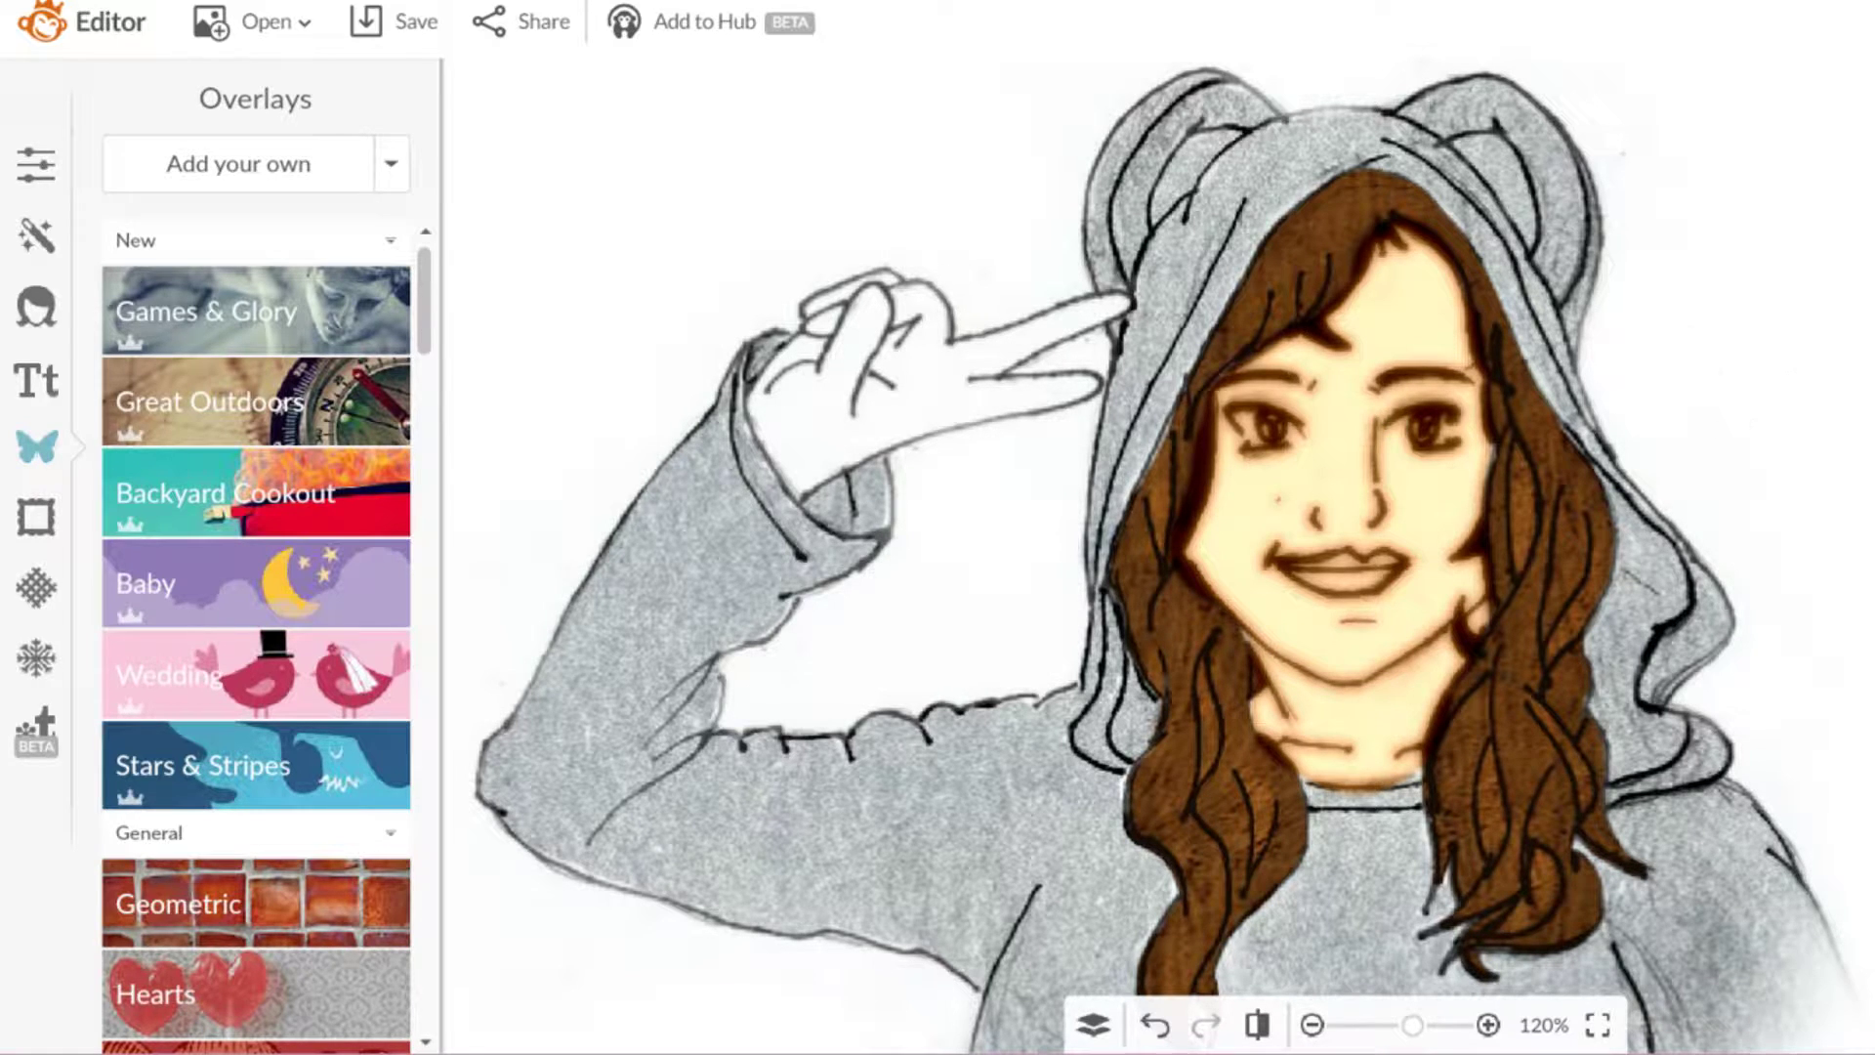
# Step: Erase the overlay over the raised hand and its fingers, staying inside the outlines and undoing stray strokes
pyautogui.moveTo(880, 379)
pyautogui.mouseDown()
pyautogui.moveTo(849, 431)
pyautogui.moveTo(828, 402)
pyautogui.moveTo(883, 349)
pyautogui.moveTo(863, 423)
pyautogui.moveTo(907, 324)
pyautogui.moveTo(881, 423)
pyautogui.moveTo(850, 444)
pyautogui.moveTo(815, 421)
pyautogui.moveTo(795, 445)
pyautogui.moveTo(813, 402)
pyautogui.moveTo(811, 483)
pyautogui.mouseUp()
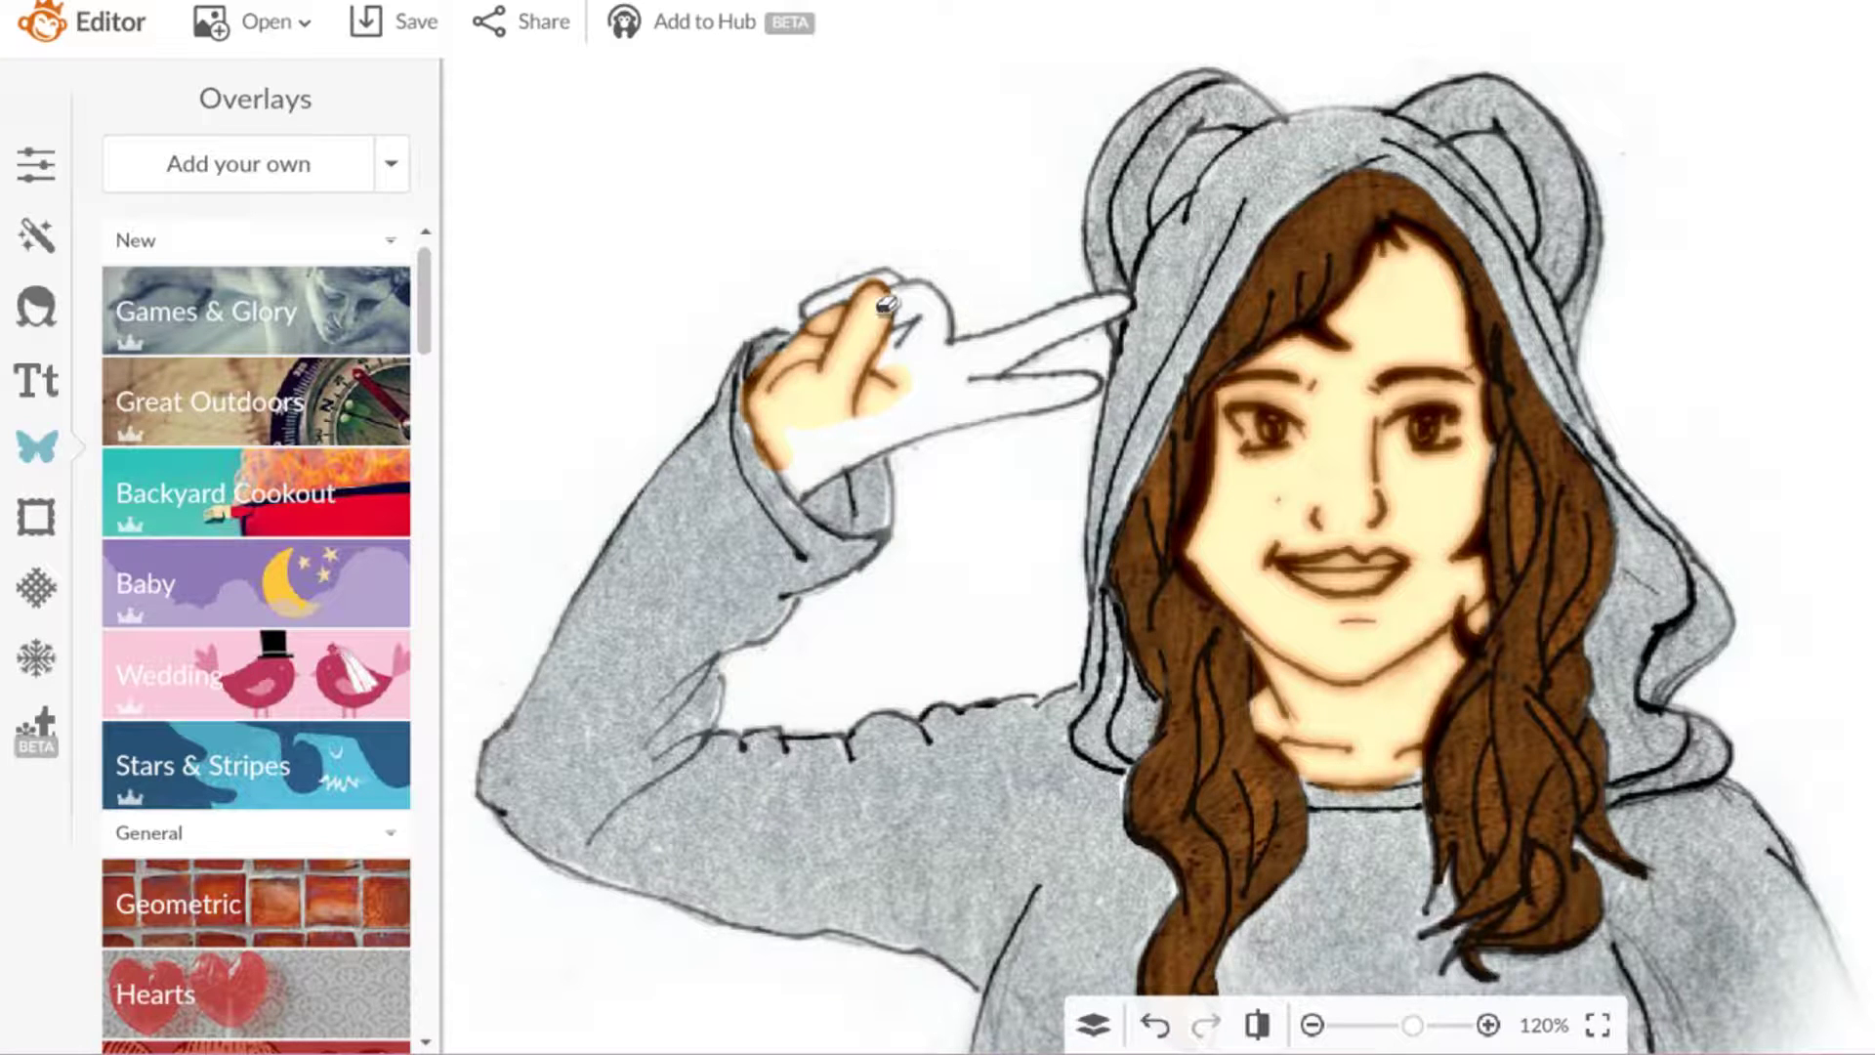
pyautogui.hotkey('ctrl', 'z')
pyautogui.moveTo(801, 435)
pyautogui.mouseDown()
pyautogui.moveTo(832, 497)
pyautogui.moveTo(879, 444)
pyautogui.moveTo(1026, 412)
pyautogui.moveTo(916, 419)
pyautogui.mouseUp()
pyautogui.scroll(3, 917, 419)
pyautogui.moveTo(815, 520)
pyautogui.mouseDown()
pyautogui.moveTo(810, 466)
pyautogui.moveTo(896, 301)
pyautogui.moveTo(912, 296)
pyautogui.moveTo(846, 488)
pyautogui.moveTo(924, 379)
pyautogui.moveTo(872, 495)
pyautogui.moveTo(971, 295)
pyautogui.moveTo(984, 352)
pyautogui.moveTo(984, 289)
pyautogui.moveTo(1000, 340)
pyautogui.moveTo(999, 307)
pyautogui.moveTo(996, 349)
pyautogui.moveTo(937, 425)
pyautogui.moveTo(973, 373)
pyautogui.moveTo(997, 391)
pyautogui.moveTo(938, 461)
pyautogui.moveTo(1026, 369)
pyautogui.moveTo(1000, 426)
pyautogui.moveTo(1108, 367)
pyautogui.moveTo(1056, 332)
pyautogui.moveTo(1241, 298)
pyautogui.mouseUp()
pyautogui.moveTo(1128, 415)
pyautogui.mouseDown()
pyautogui.moveTo(1114, 440)
pyautogui.moveTo(1206, 418)
pyautogui.moveTo(889, 510)
pyautogui.moveTo(806, 562)
pyautogui.moveTo(743, 371)
pyautogui.moveTo(815, 323)
pyautogui.moveTo(835, 376)
pyautogui.moveTo(861, 334)
pyautogui.moveTo(846, 302)
pyautogui.moveTo(891, 262)
pyautogui.moveTo(941, 276)
pyautogui.moveTo(1038, 410)
pyautogui.moveTo(1097, 389)
pyautogui.moveTo(1242, 260)
pyautogui.moveTo(1032, 297)
pyautogui.moveTo(1259, 283)
pyautogui.moveTo(1123, 356)
pyautogui.moveTo(1029, 368)
pyautogui.moveTo(1084, 360)
pyautogui.moveTo(1223, 415)
pyautogui.moveTo(1110, 449)
pyautogui.mouseUp()
pyautogui.moveTo(720, 377)
pyautogui.mouseDown()
pyautogui.moveTo(820, 326)
pyautogui.moveTo(746, 482)
pyautogui.moveTo(900, 385)
pyautogui.mouseUp()
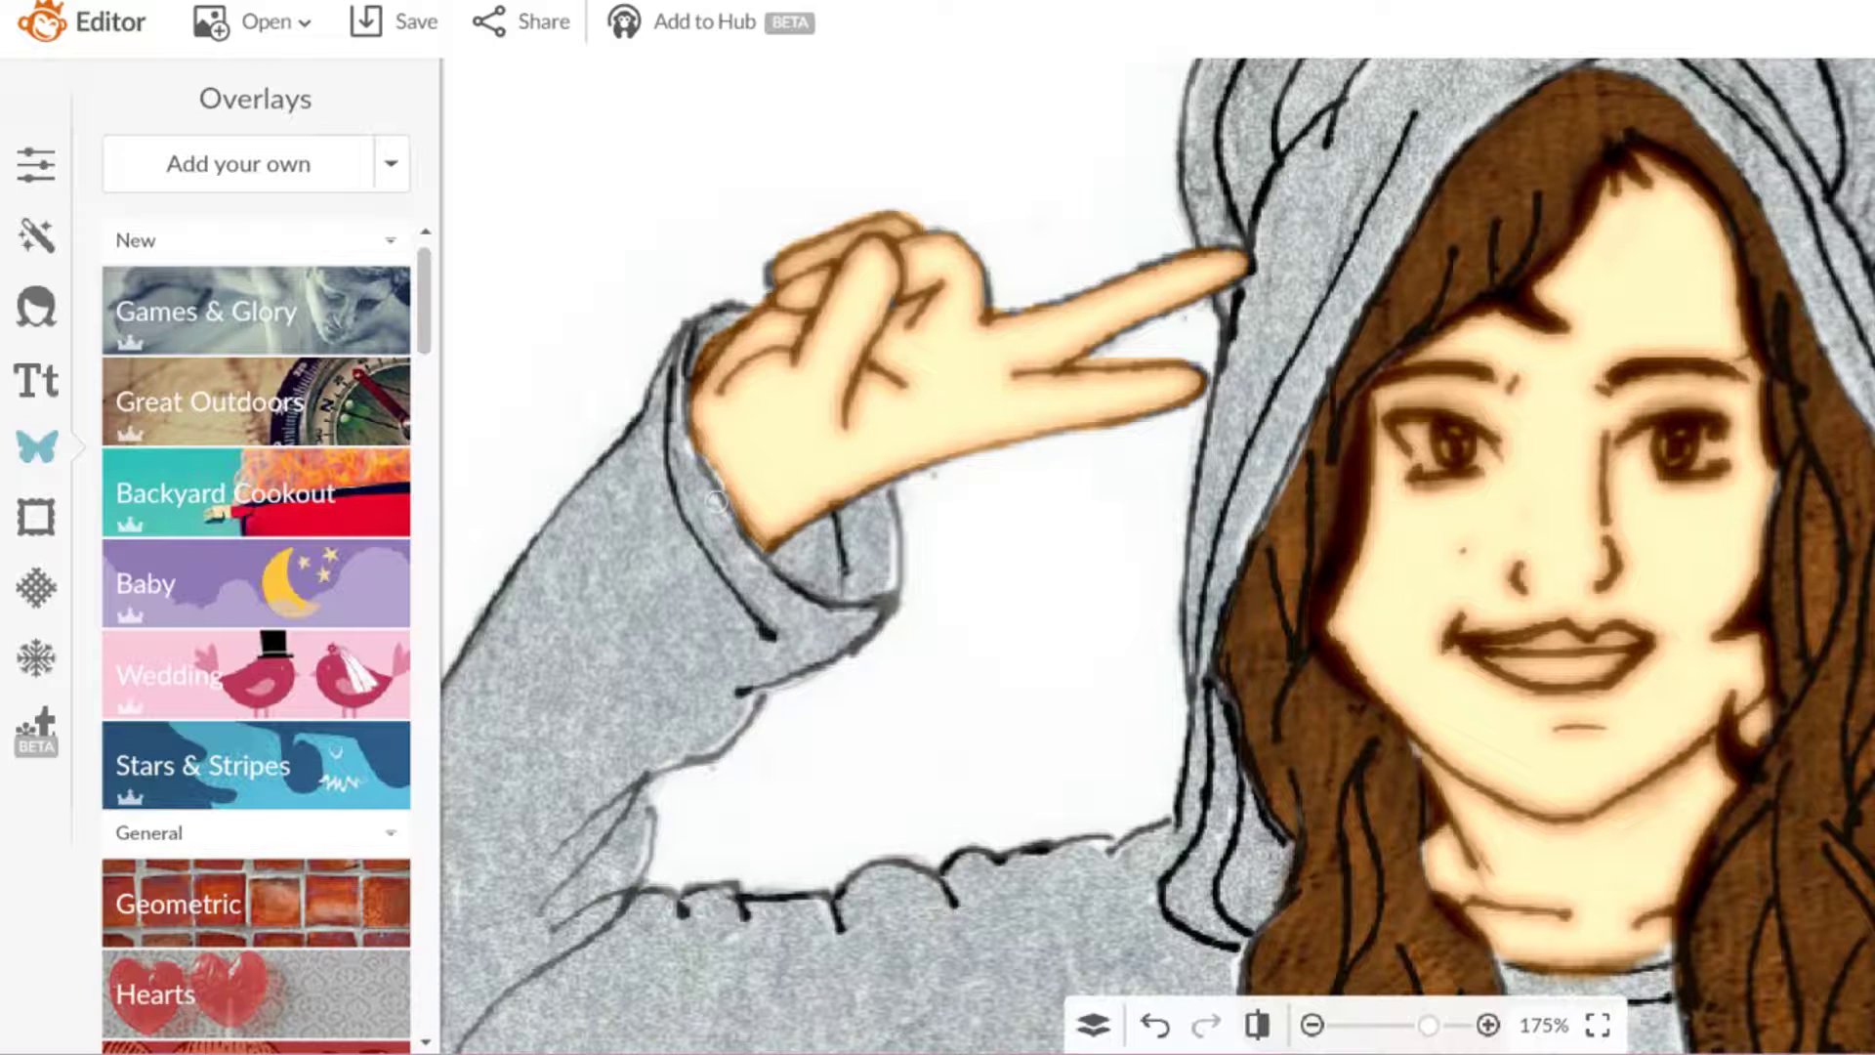
pyautogui.hotkey('ctrl', 'z')
pyautogui.scroll(5, 993, 369)
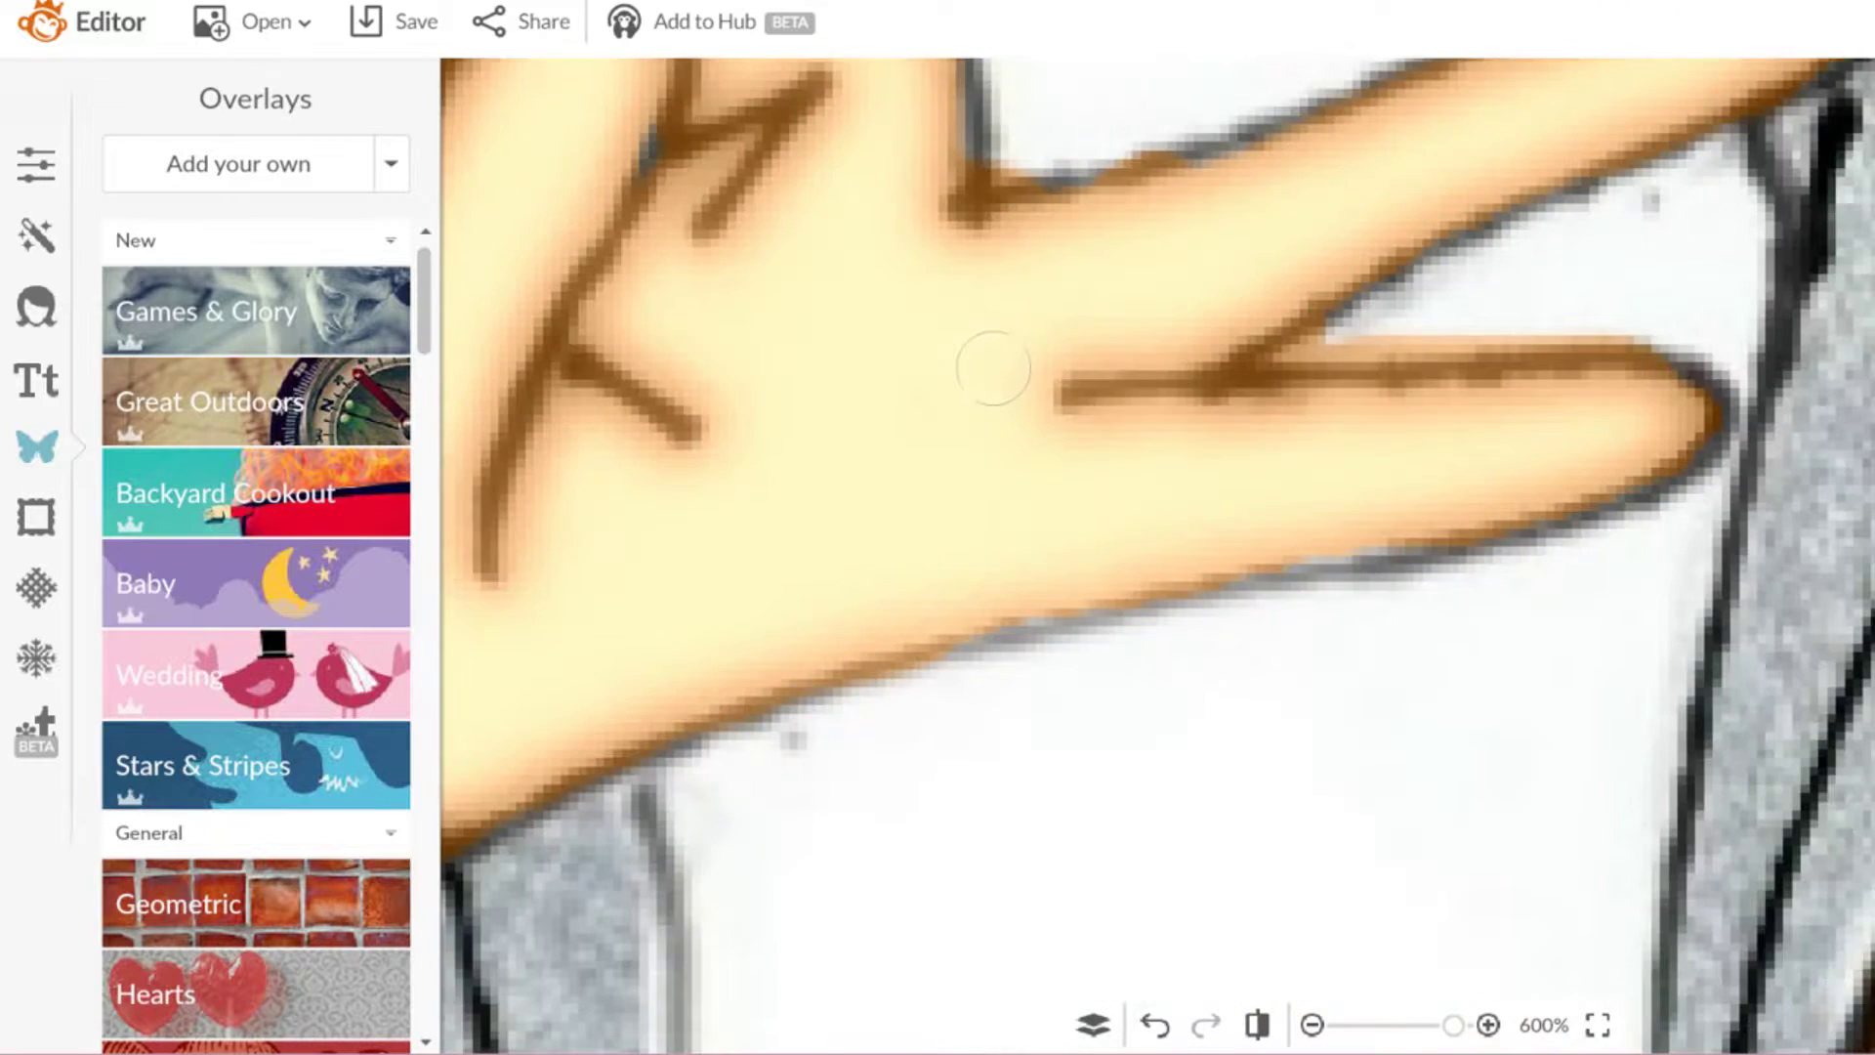
pyautogui.scroll(-3, 1260, 242)
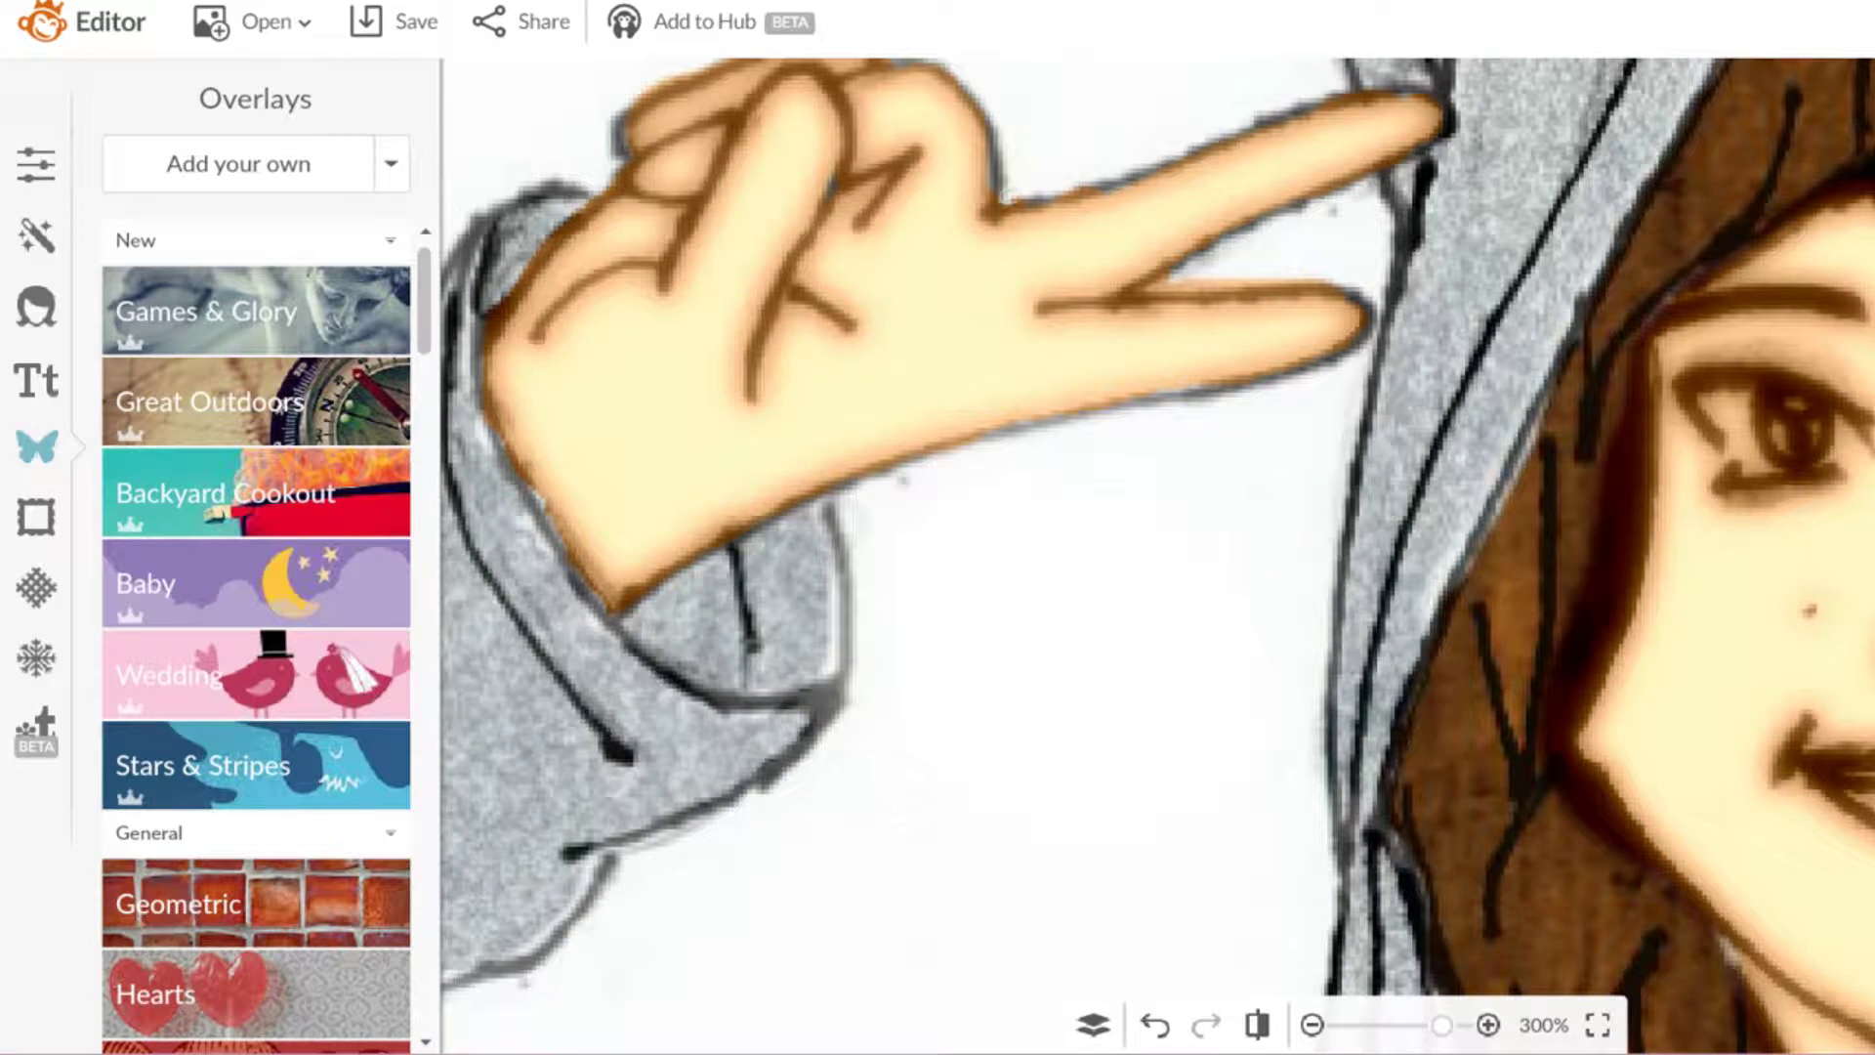
pyautogui.scroll(-4, 1019, 192)
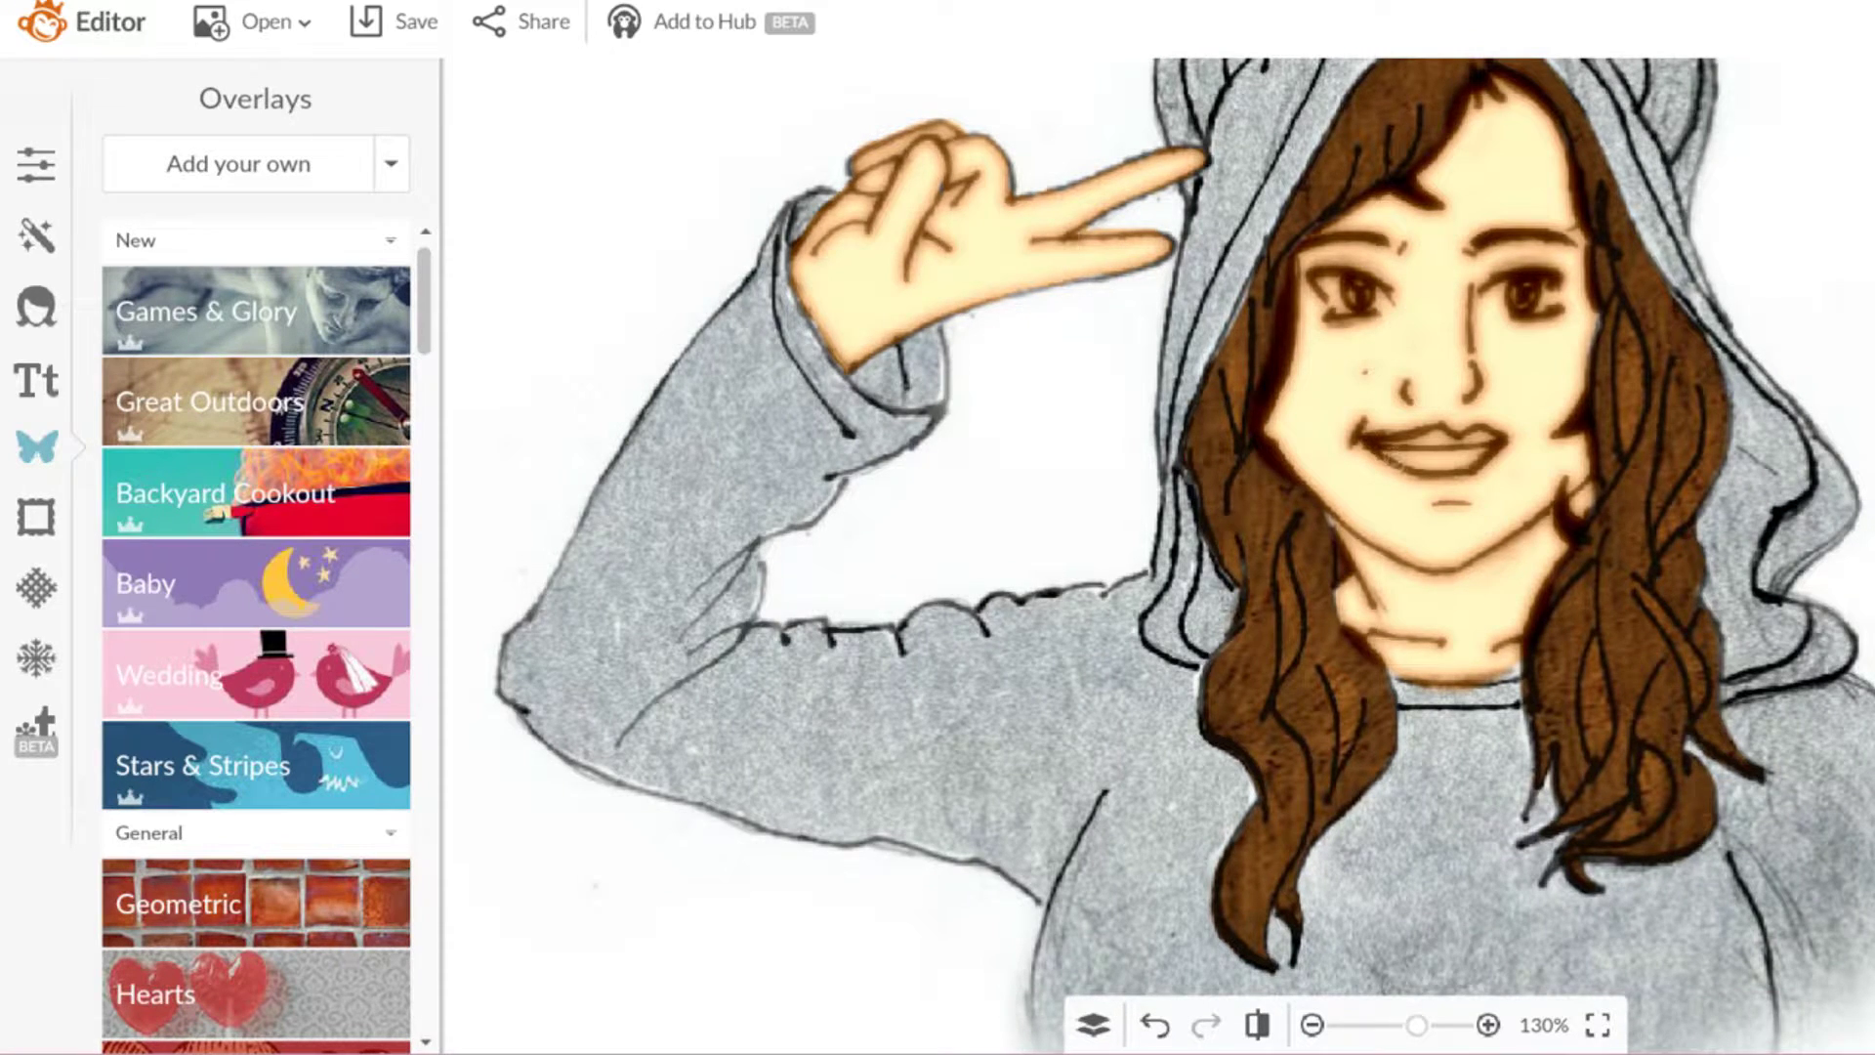
# Step: Restore the overlay's brown hair where the sepia spills past the hairline around the forehead and cheeks
pyautogui.scroll(4, 1413, 472)
pyautogui.moveTo(1118, 496)
pyautogui.mouseDown()
pyautogui.moveTo(1086, 420)
pyautogui.moveTo(1104, 469)
pyautogui.moveTo(1043, 397)
pyautogui.moveTo(1112, 205)
pyautogui.moveTo(1118, 117)
pyautogui.mouseUp()
pyautogui.scroll(-5, 1117, 118)
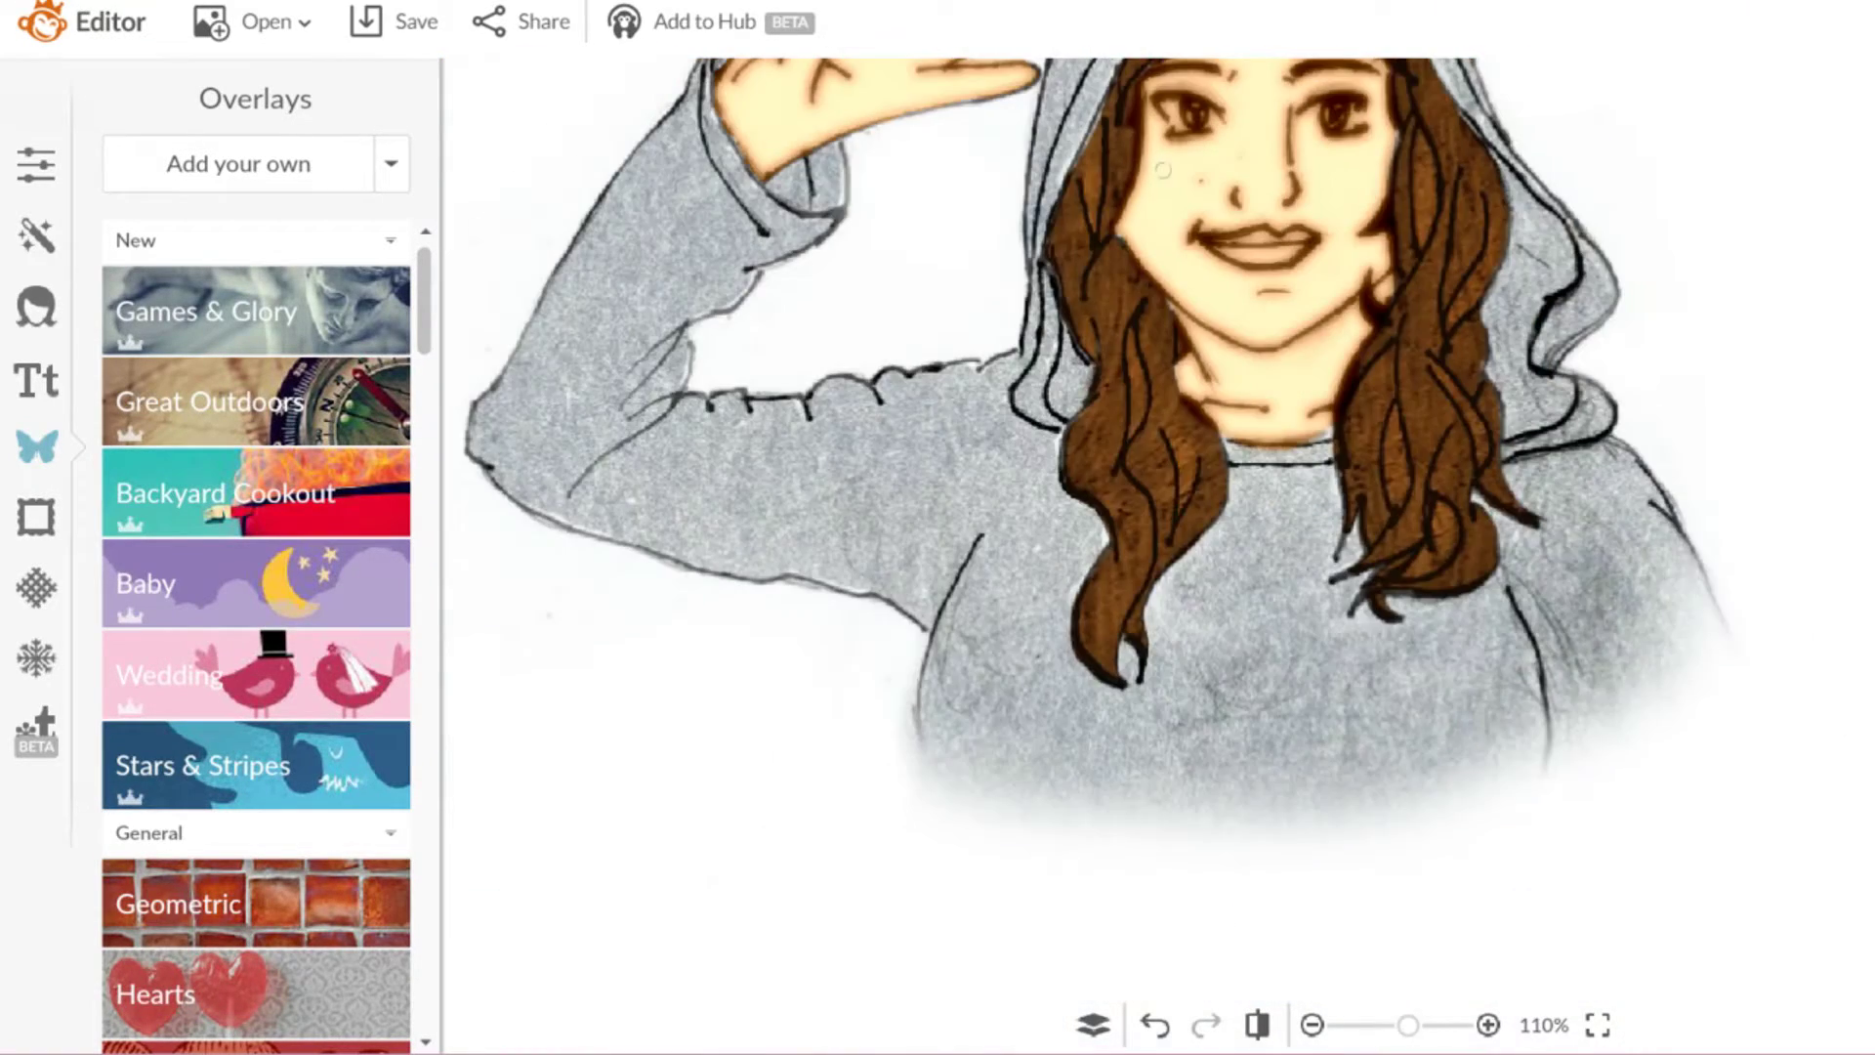
pyautogui.scroll(-2, 1139, 226)
pyautogui.scroll(1, 1296, 296)
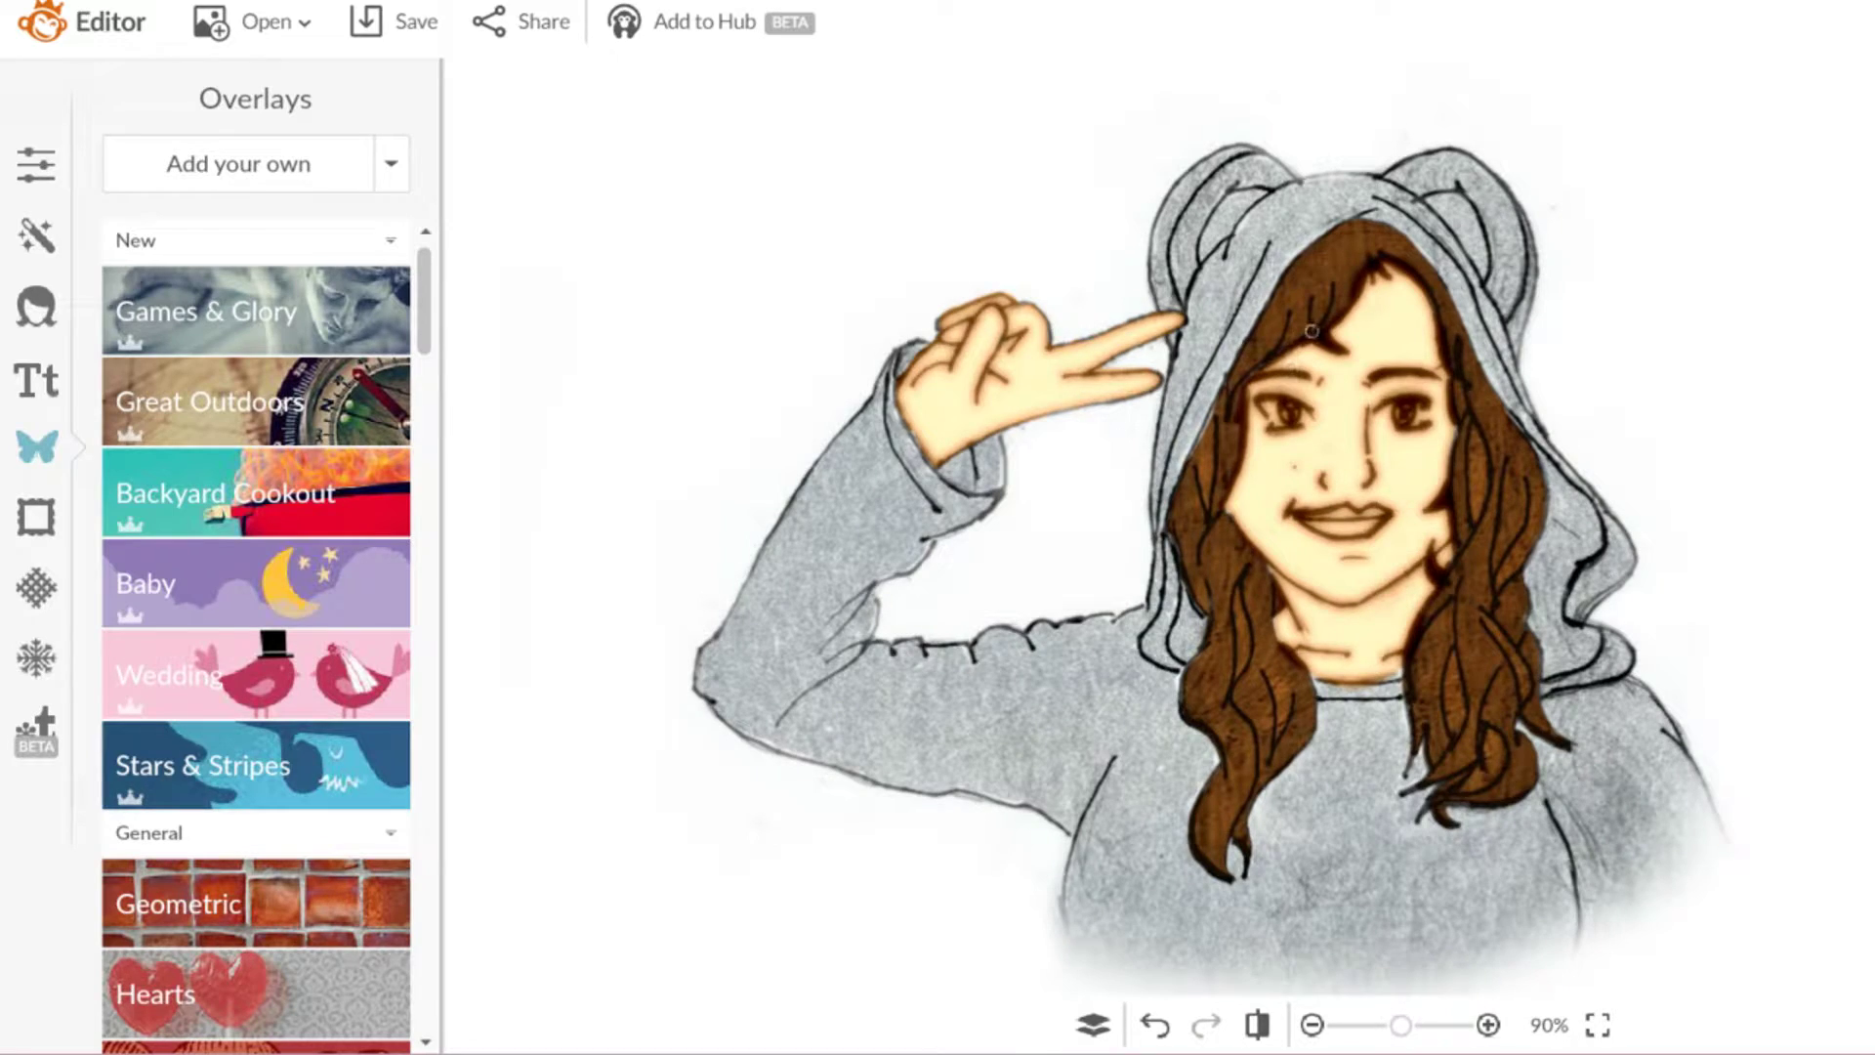
pyautogui.scroll(3, 1312, 330)
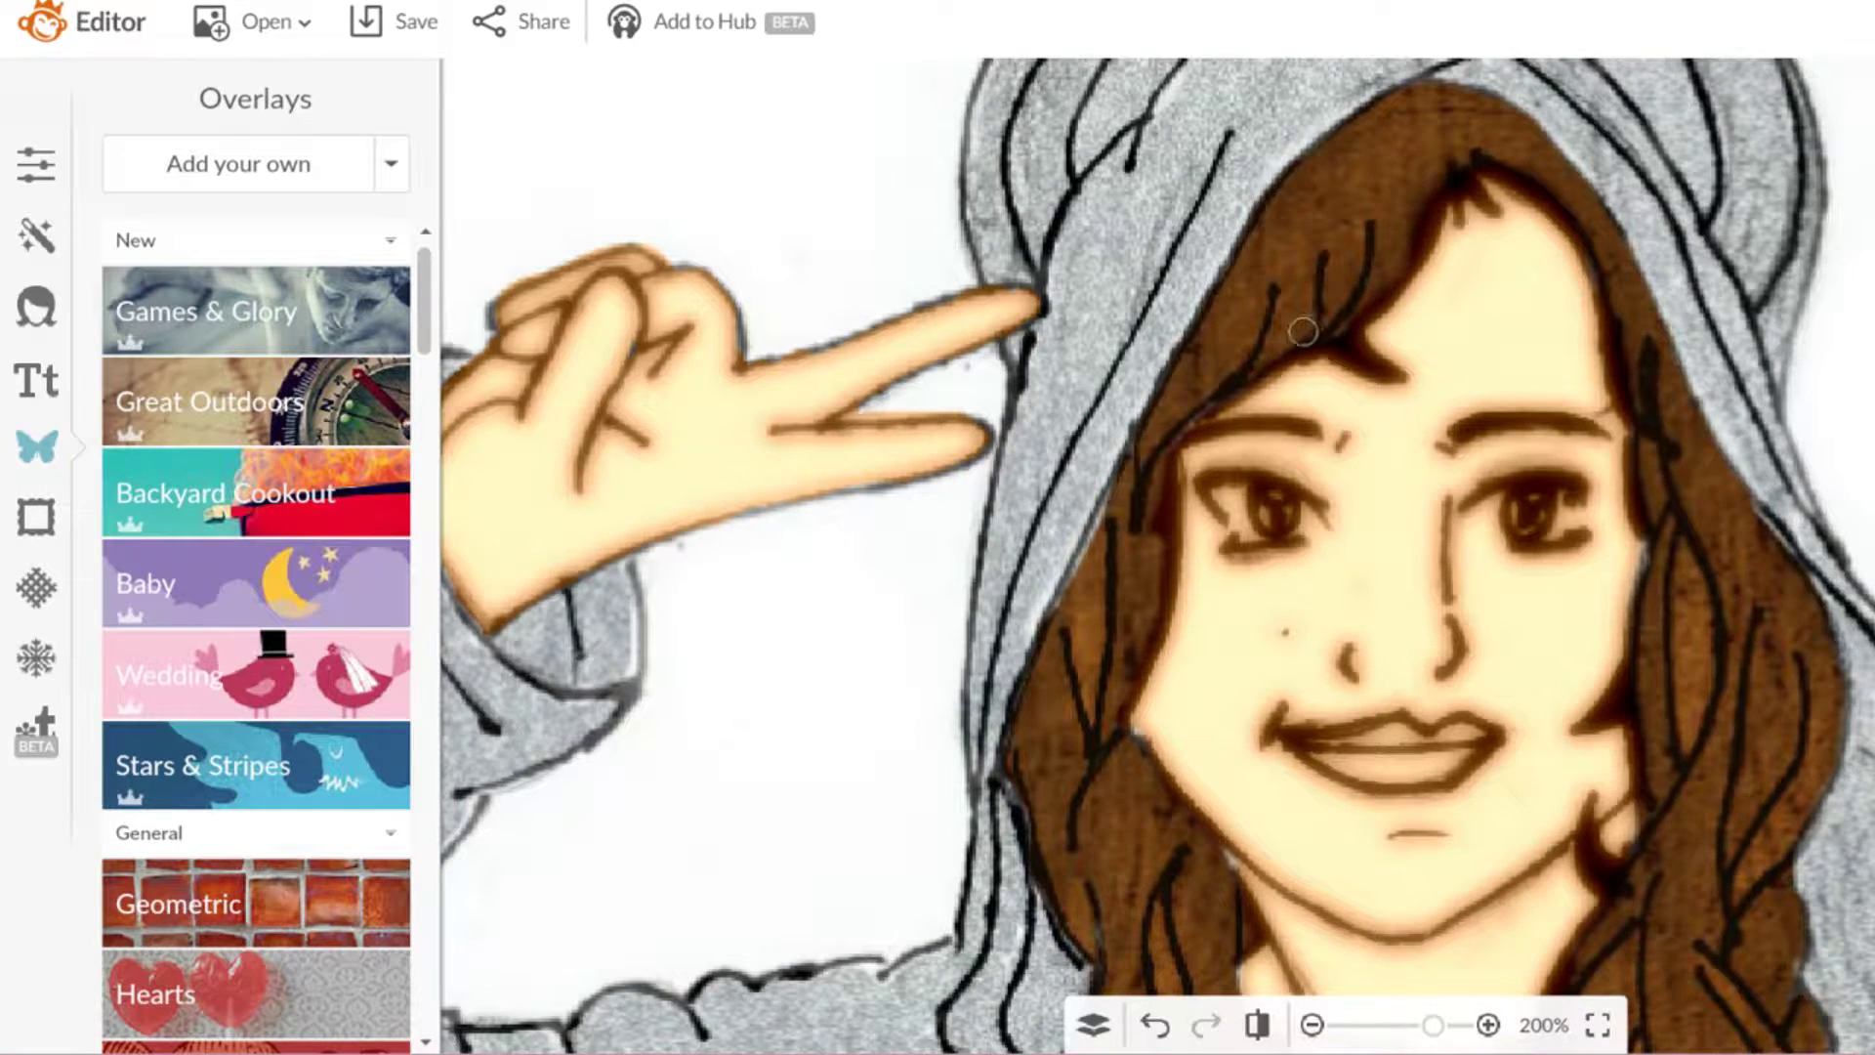
pyautogui.moveTo(1162, 439); pyautogui.dragTo(1153, 564)
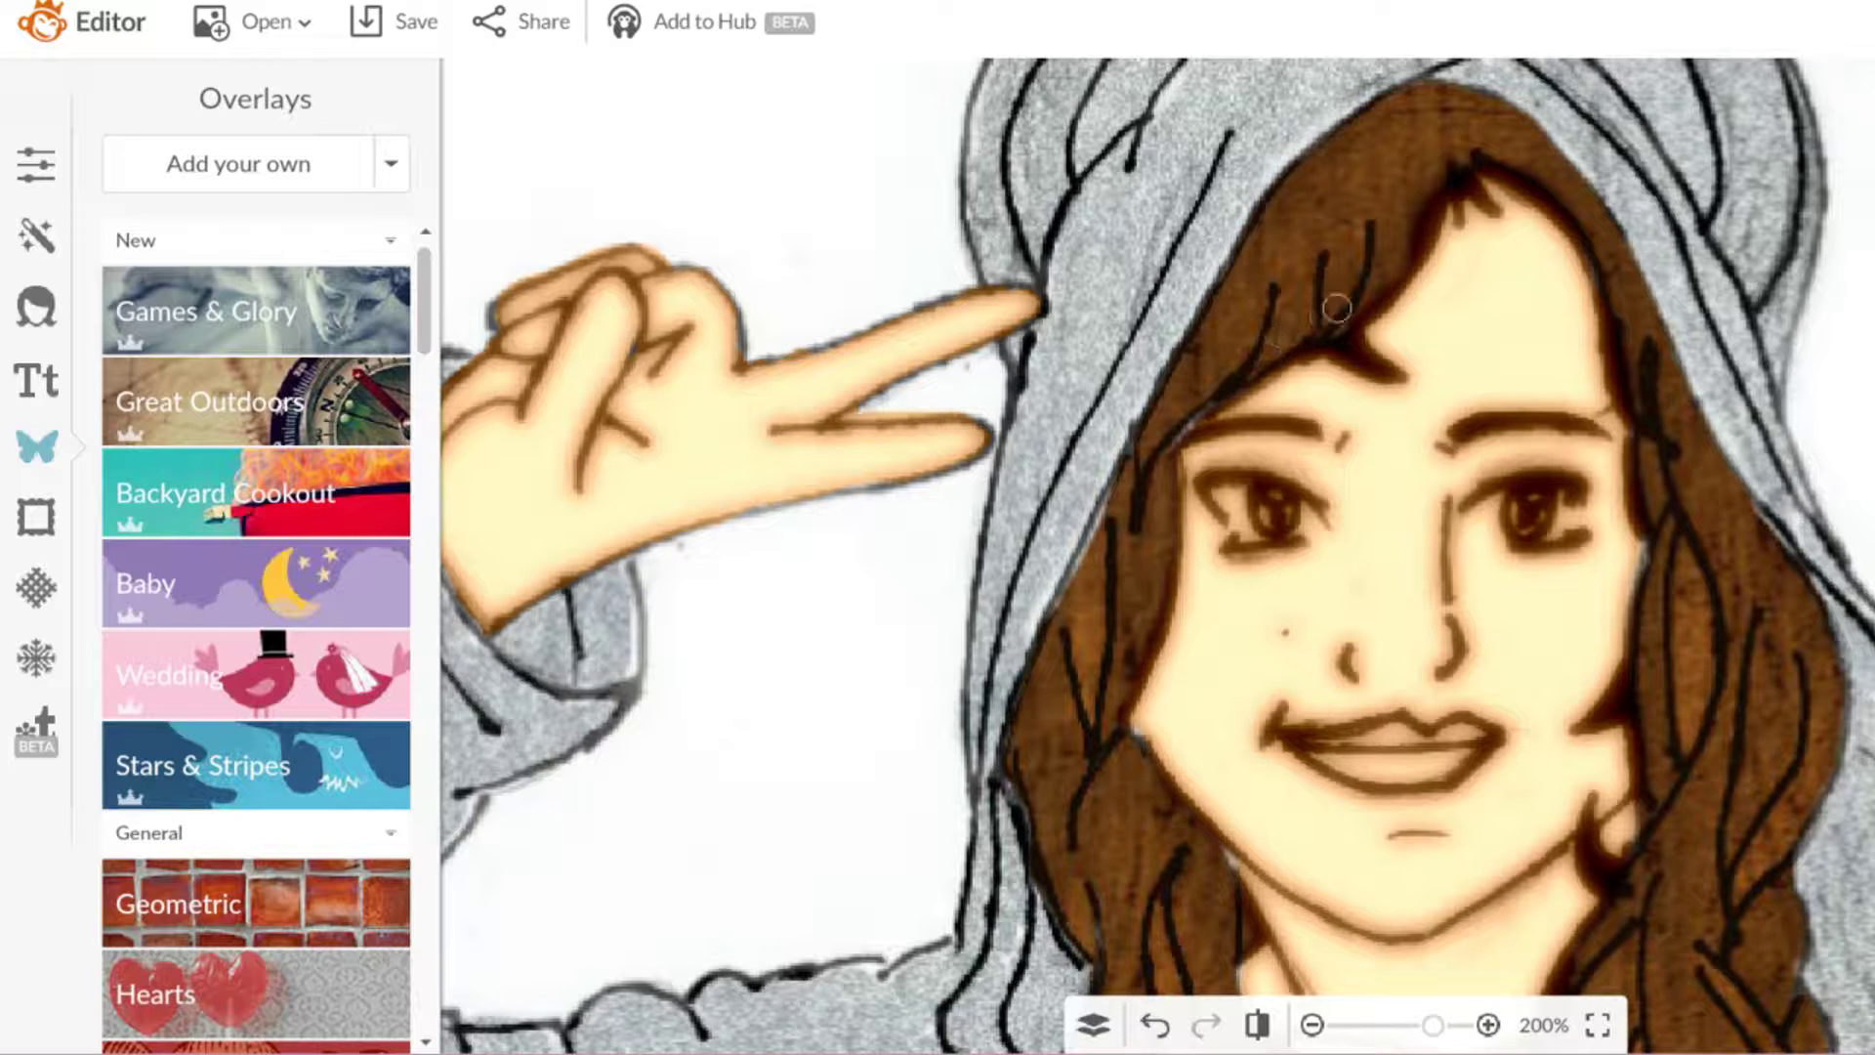
pyautogui.moveTo(1390, 271)
pyautogui.mouseDown()
pyautogui.moveTo(1463, 155)
pyautogui.moveTo(1500, 142)
pyautogui.moveTo(1560, 197)
pyautogui.mouseUp()
pyautogui.moveTo(1618, 298); pyautogui.dragTo(1628, 356)
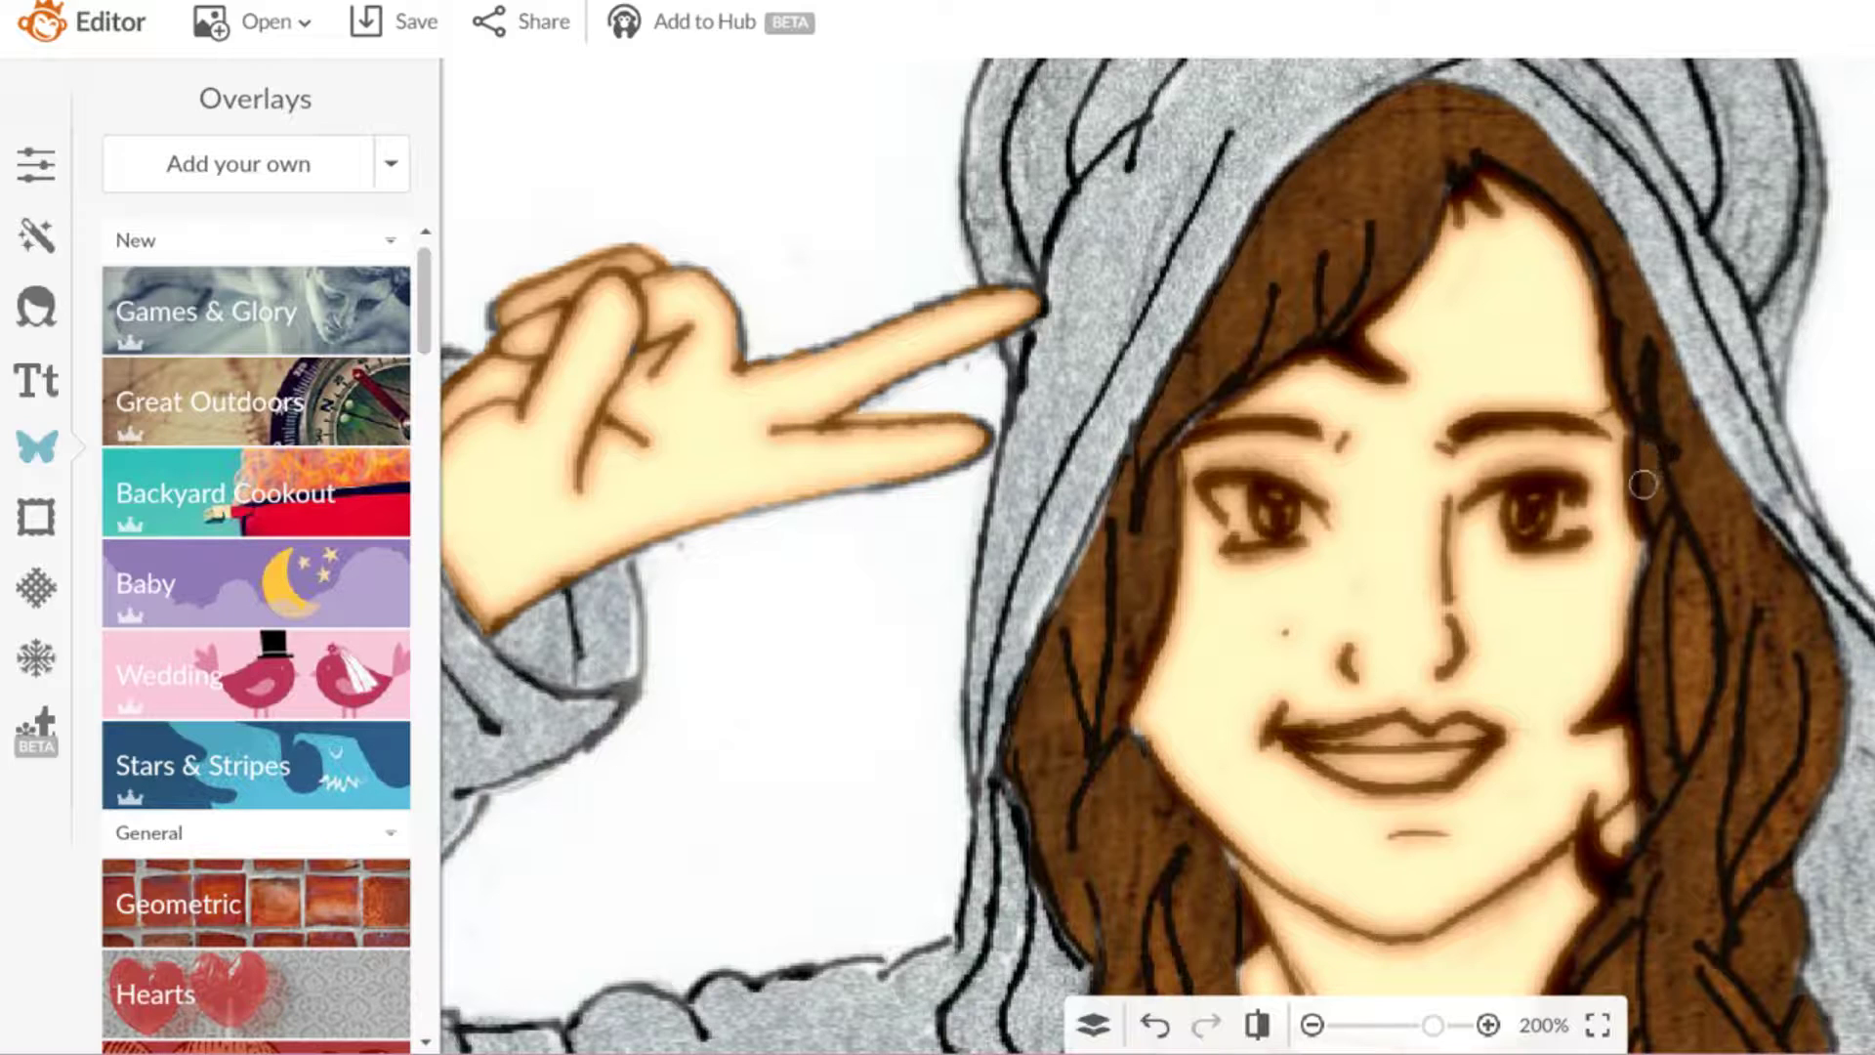
pyautogui.moveTo(1647, 616); pyautogui.dragTo(1614, 708)
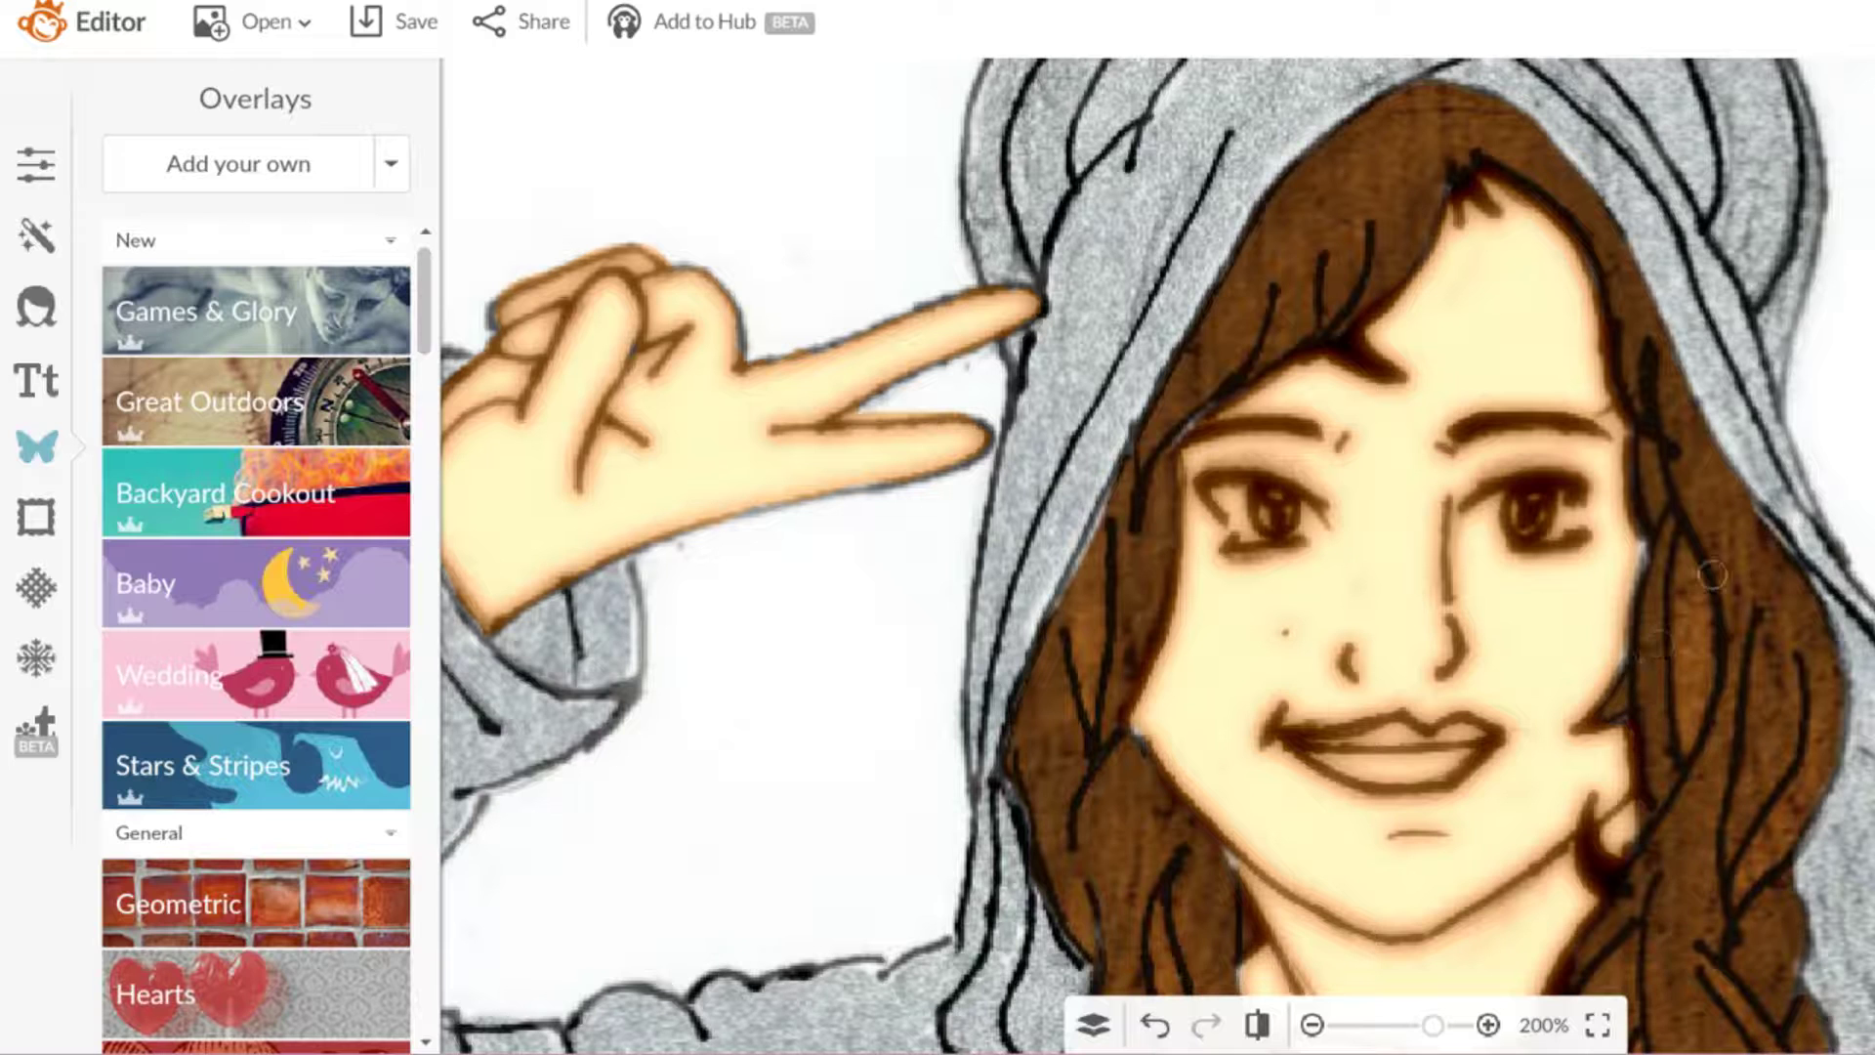
pyautogui.scroll(3, 1675, 548)
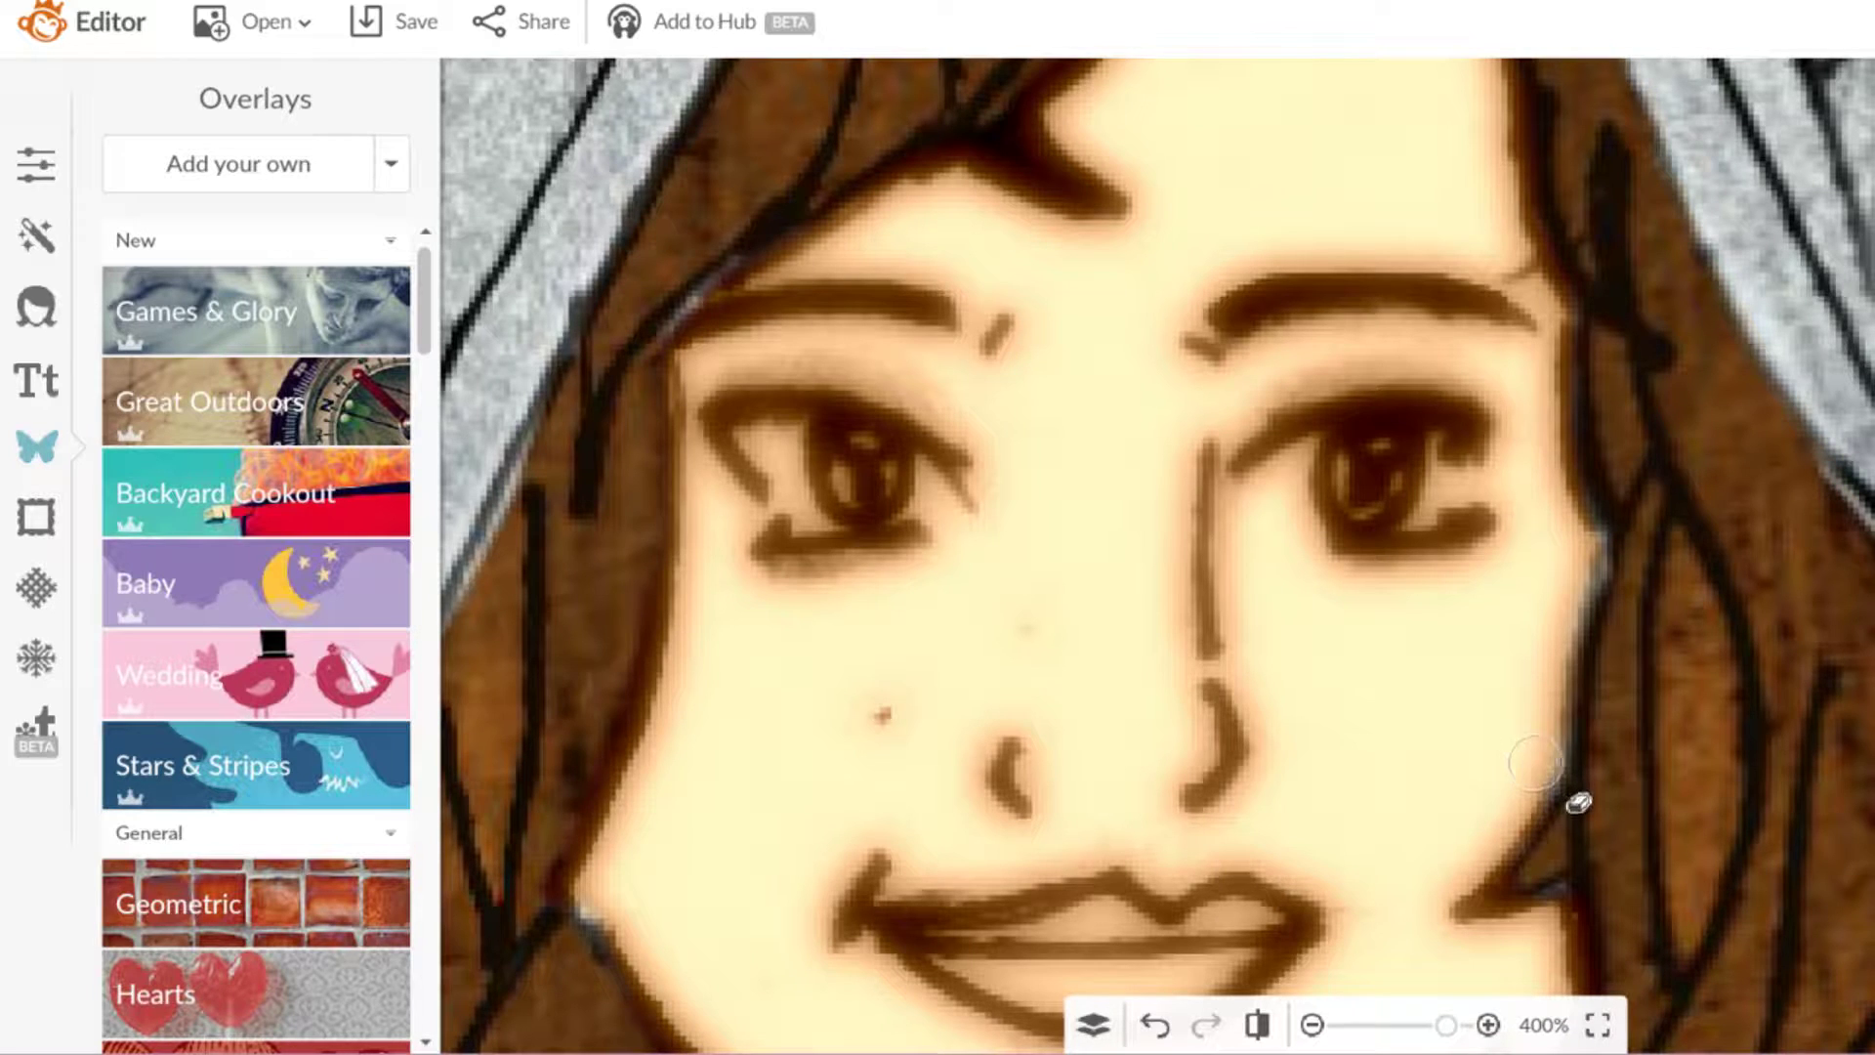
pyautogui.scroll(-1, 786, 881)
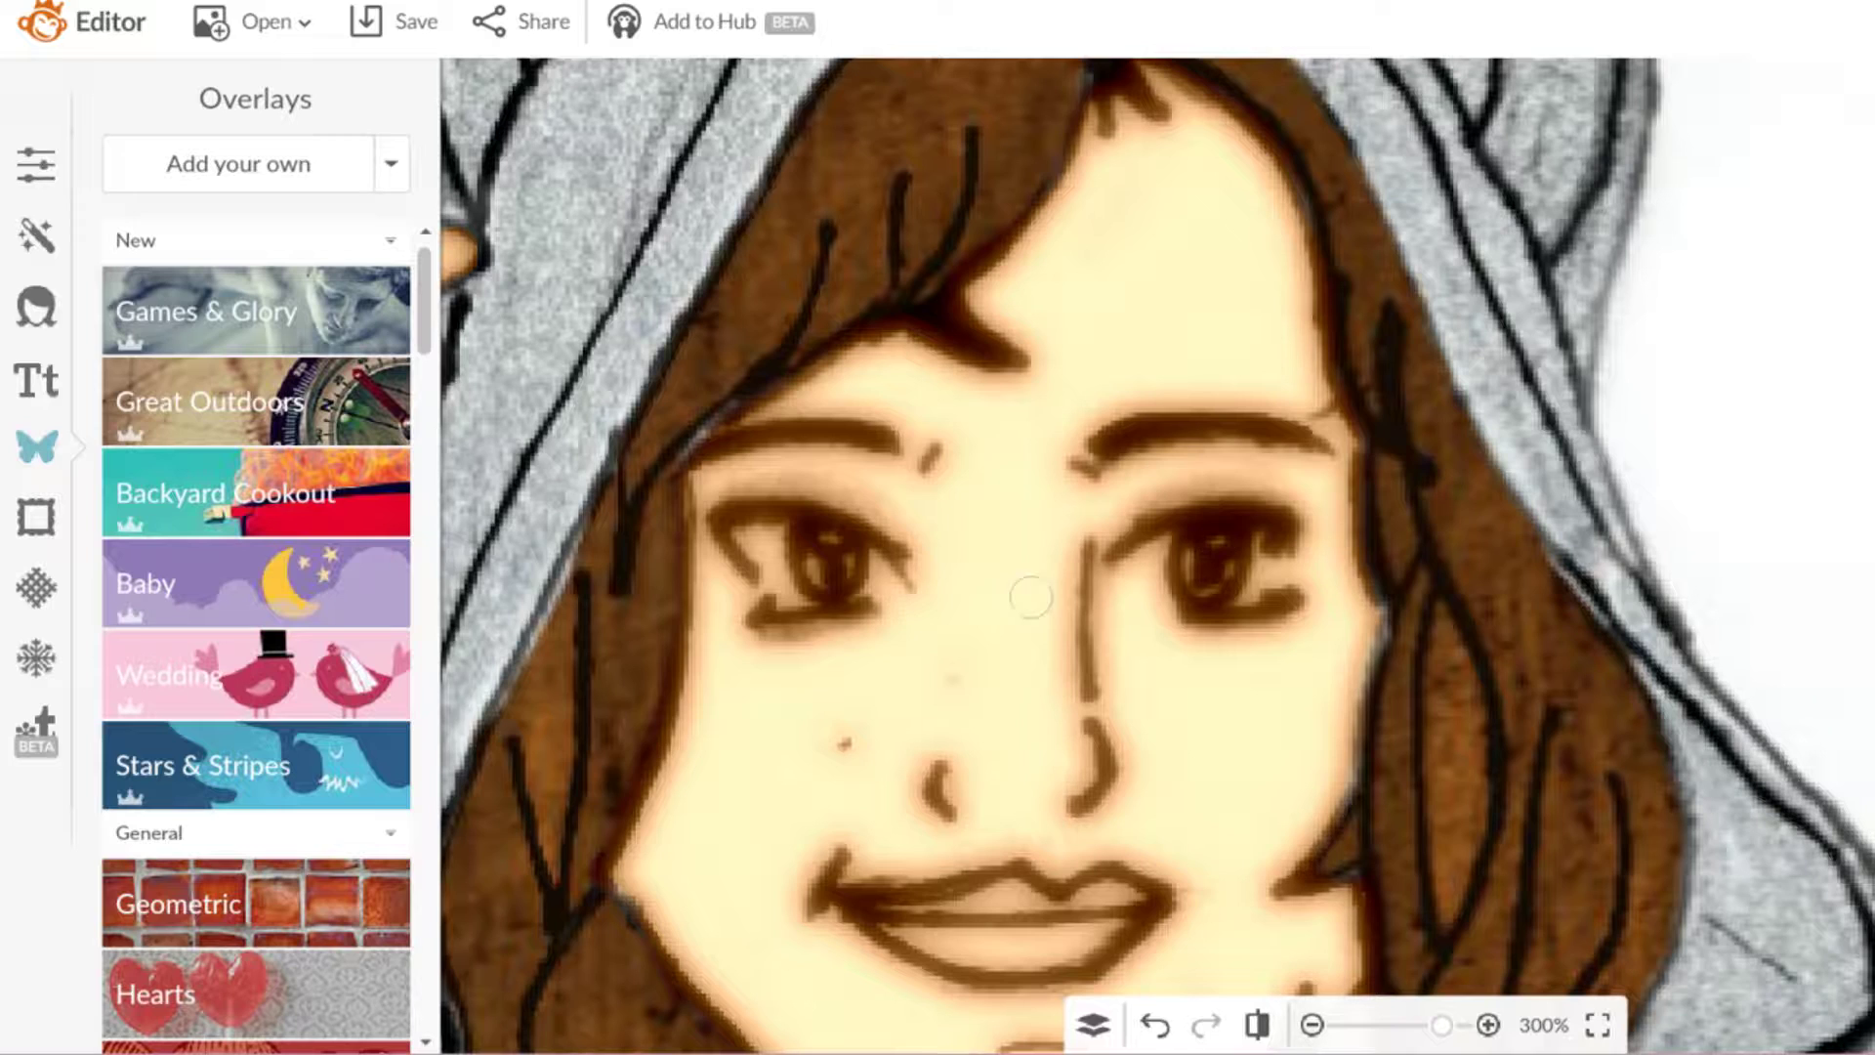
# Step: Restore the overlay inside both eyes to bring back the white eyeballs and grey irises
pyautogui.moveTo(760, 566)
pyautogui.mouseDown()
pyautogui.moveTo(808, 549)
pyautogui.moveTo(800, 591)
pyautogui.moveTo(806, 564)
pyautogui.moveTo(768, 568)
pyautogui.moveTo(819, 578)
pyautogui.moveTo(823, 545)
pyautogui.moveTo(869, 576)
pyautogui.mouseUp()
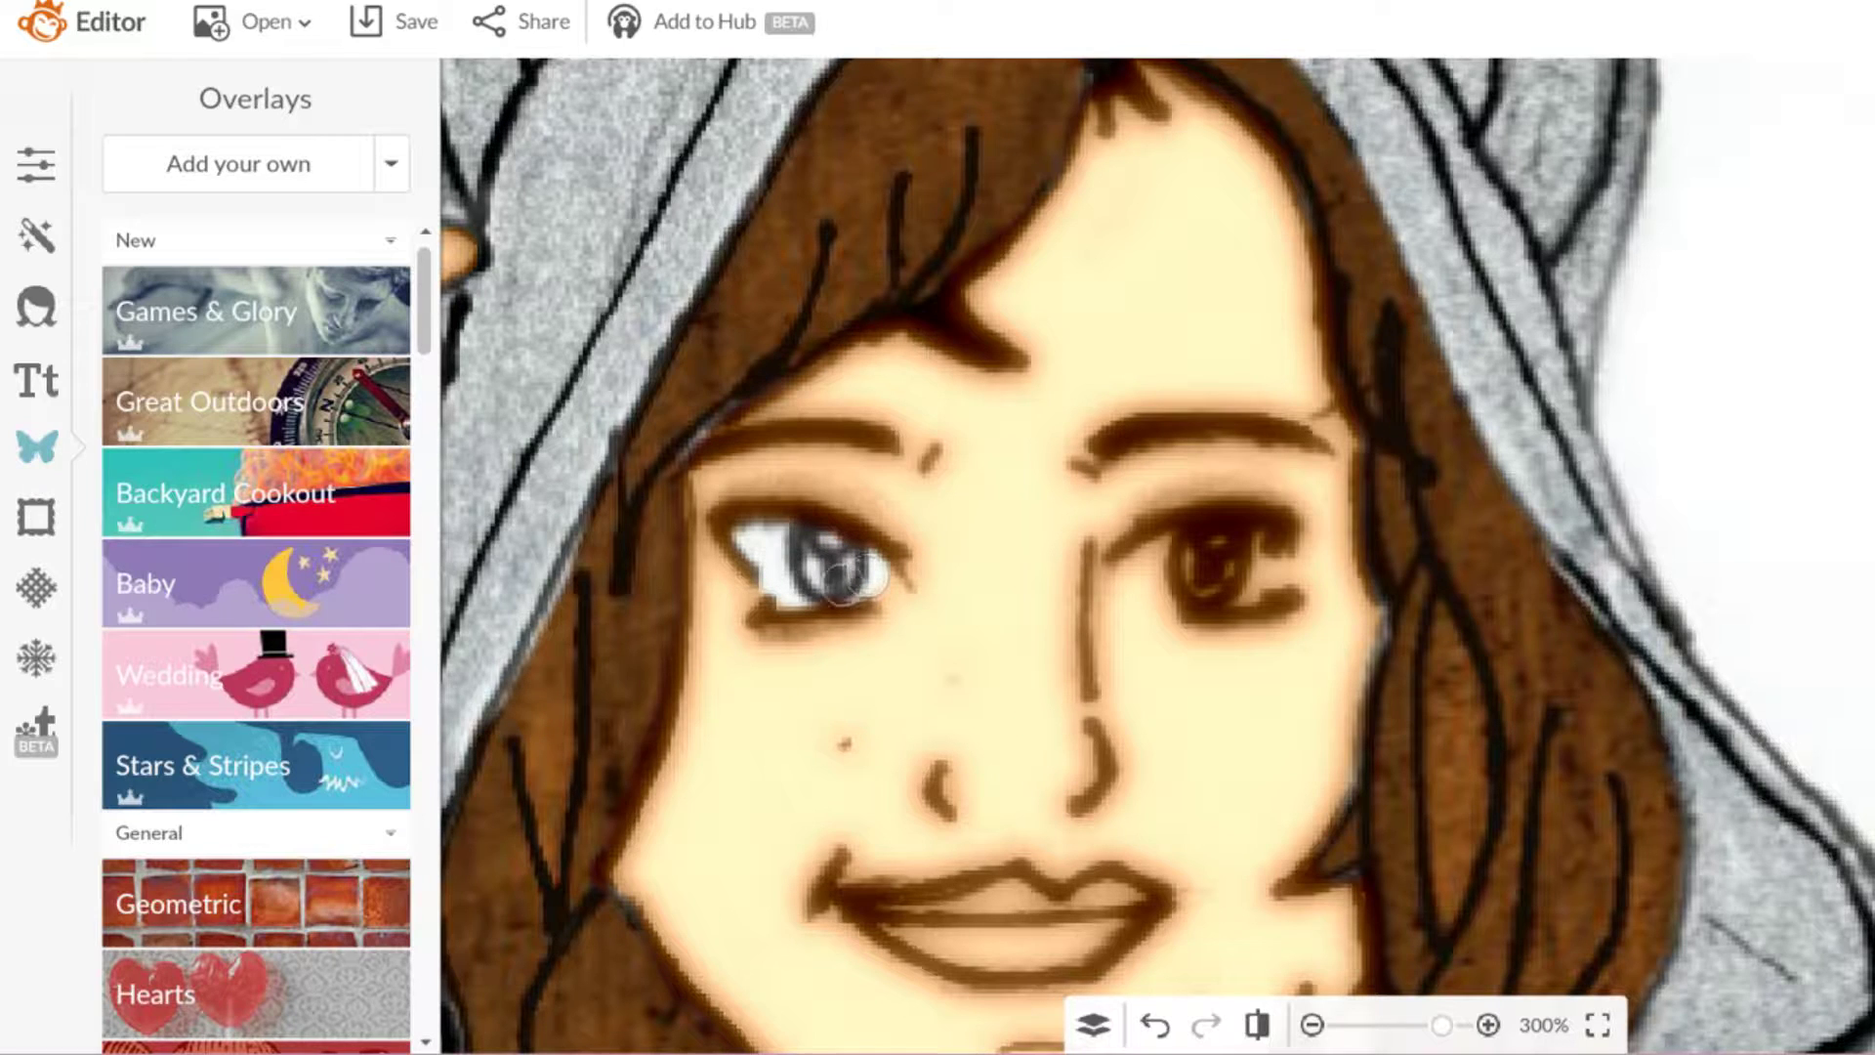
pyautogui.moveTo(1156, 549)
pyautogui.mouseDown()
pyautogui.moveTo(1213, 576)
pyautogui.moveTo(1254, 543)
pyautogui.moveTo(1240, 581)
pyautogui.moveTo(1247, 555)
pyautogui.mouseUp()
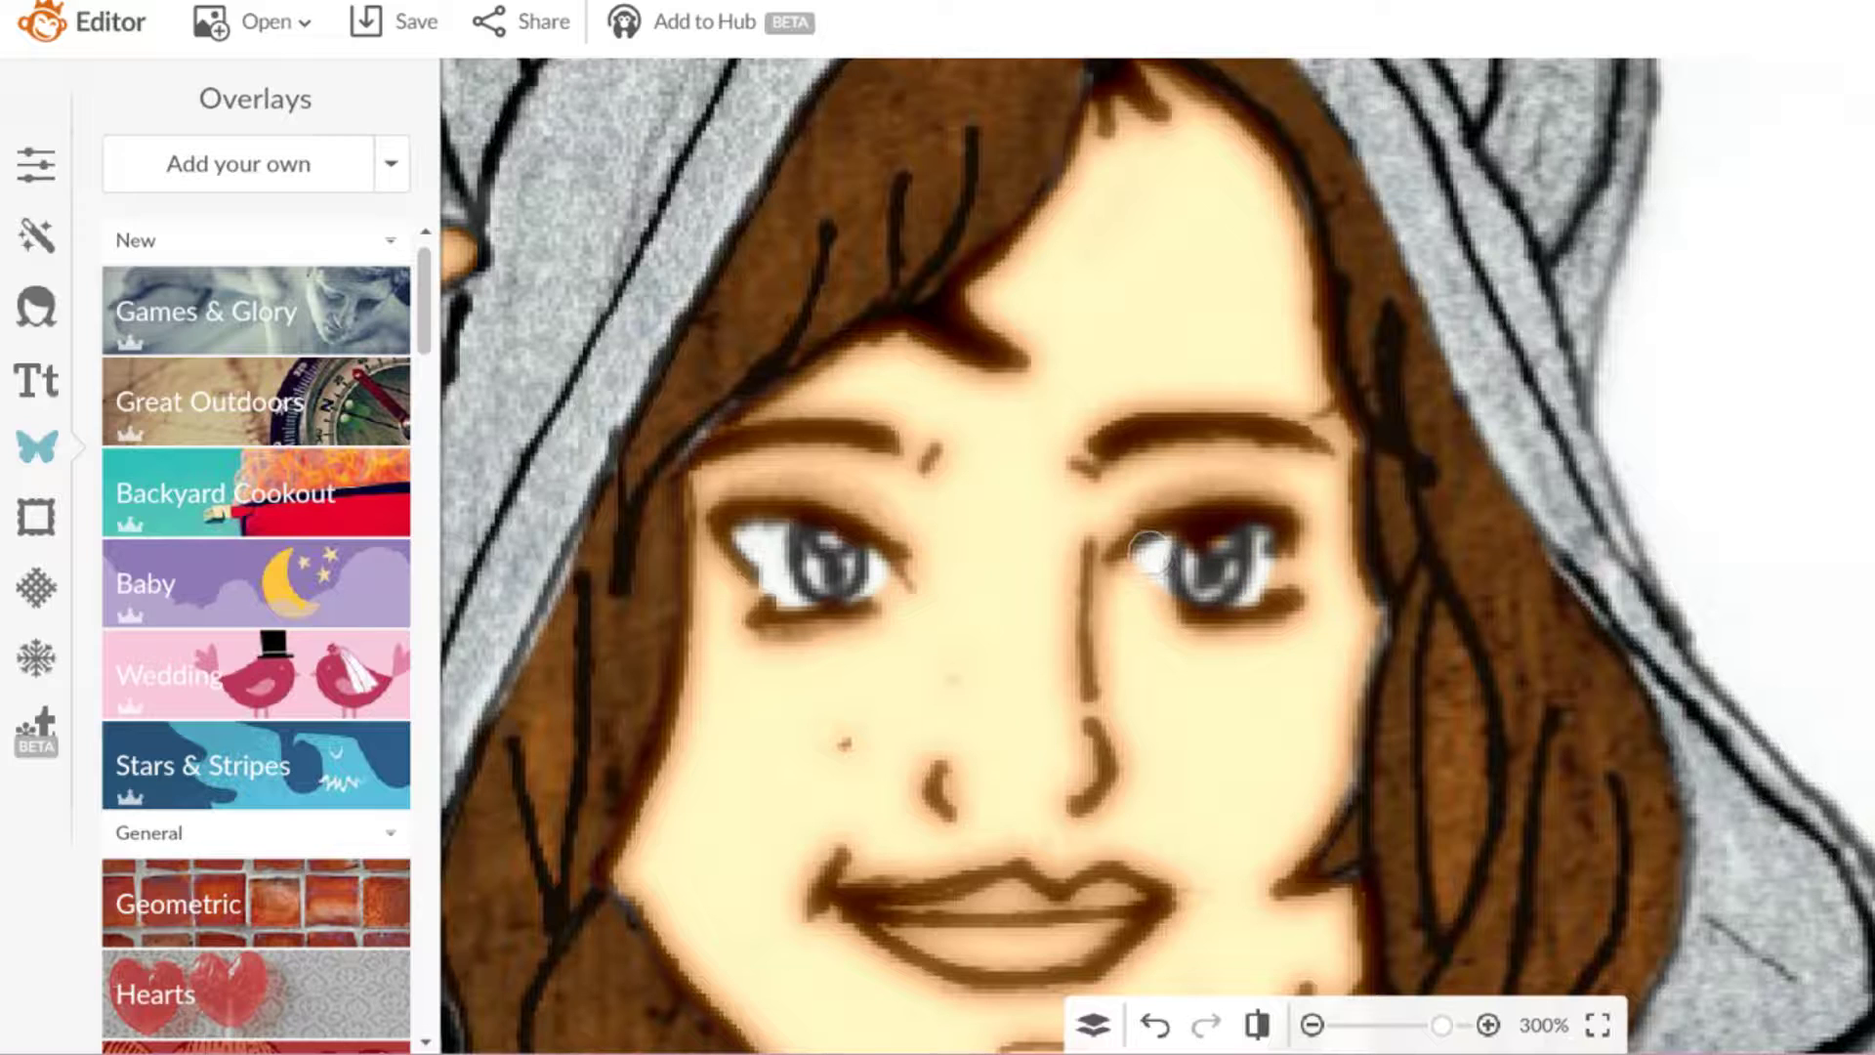
pyautogui.moveTo(1194, 584); pyautogui.dragTo(1184, 583)
pyautogui.scroll(-5, 1171, 612)
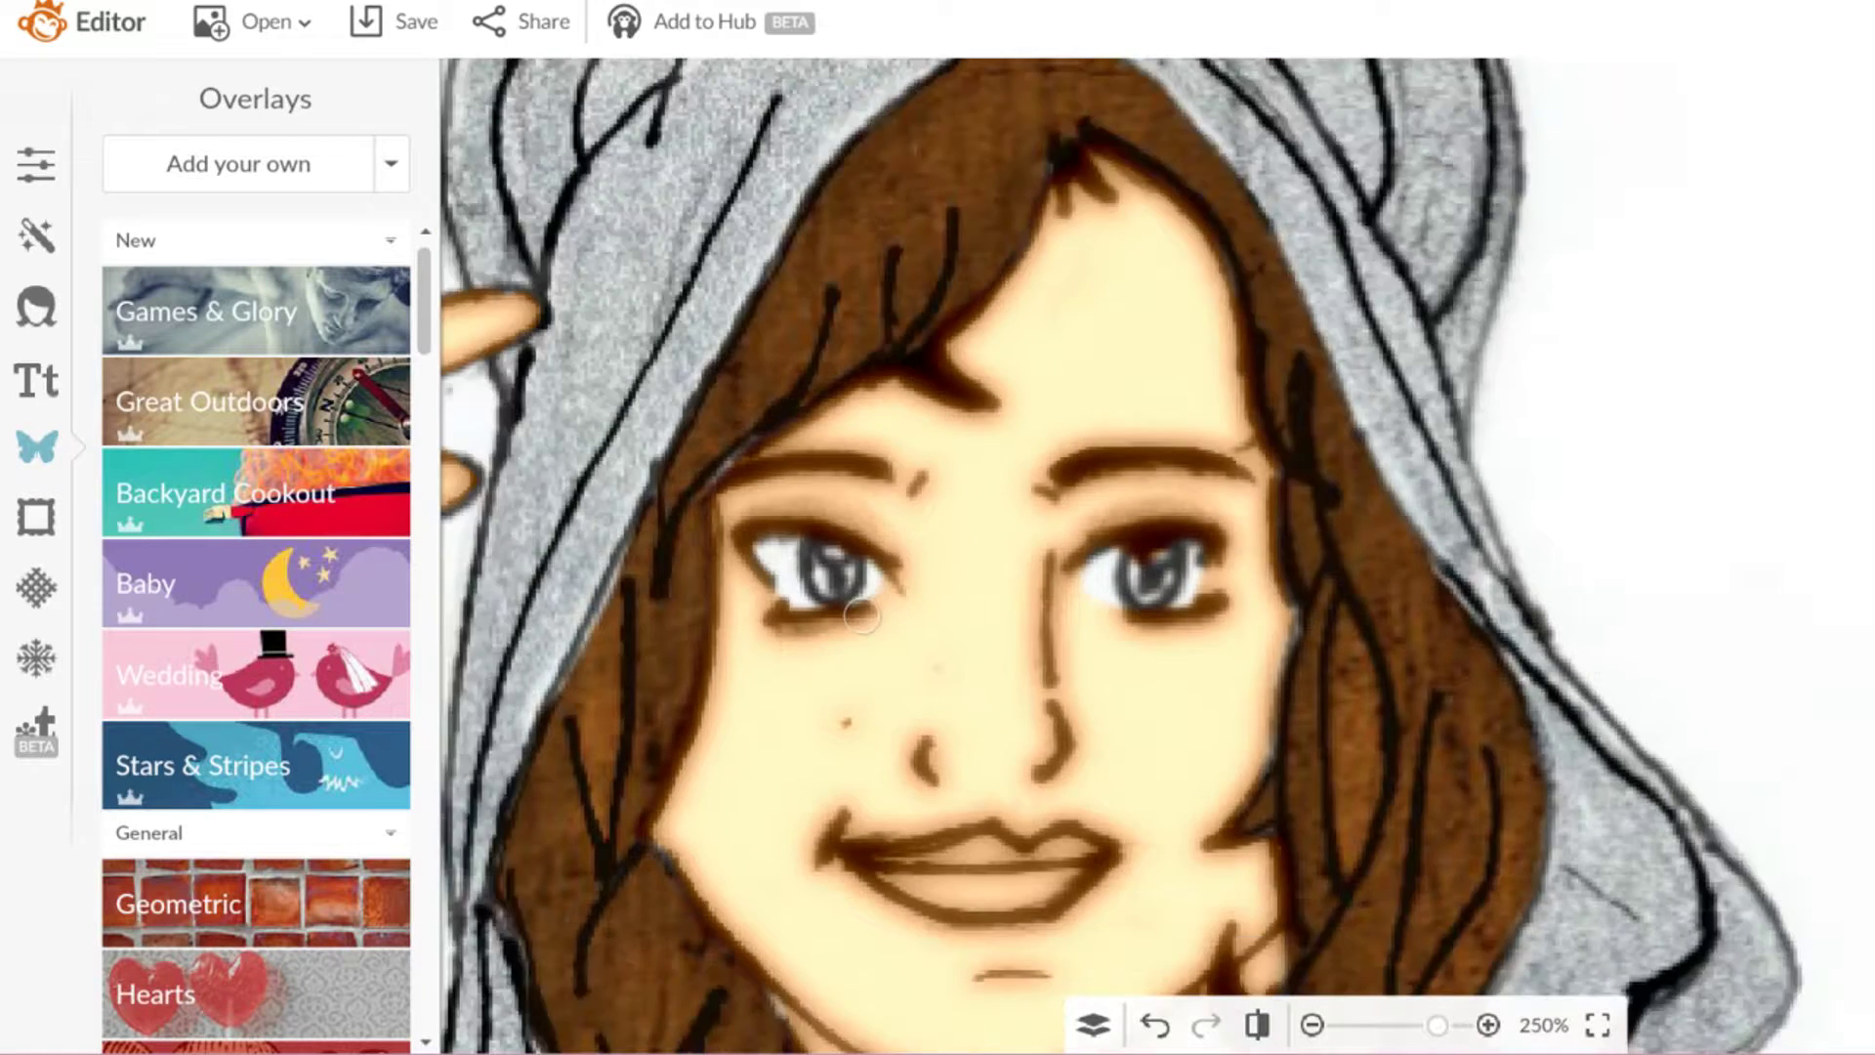
pyautogui.scroll(-1, 872, 652)
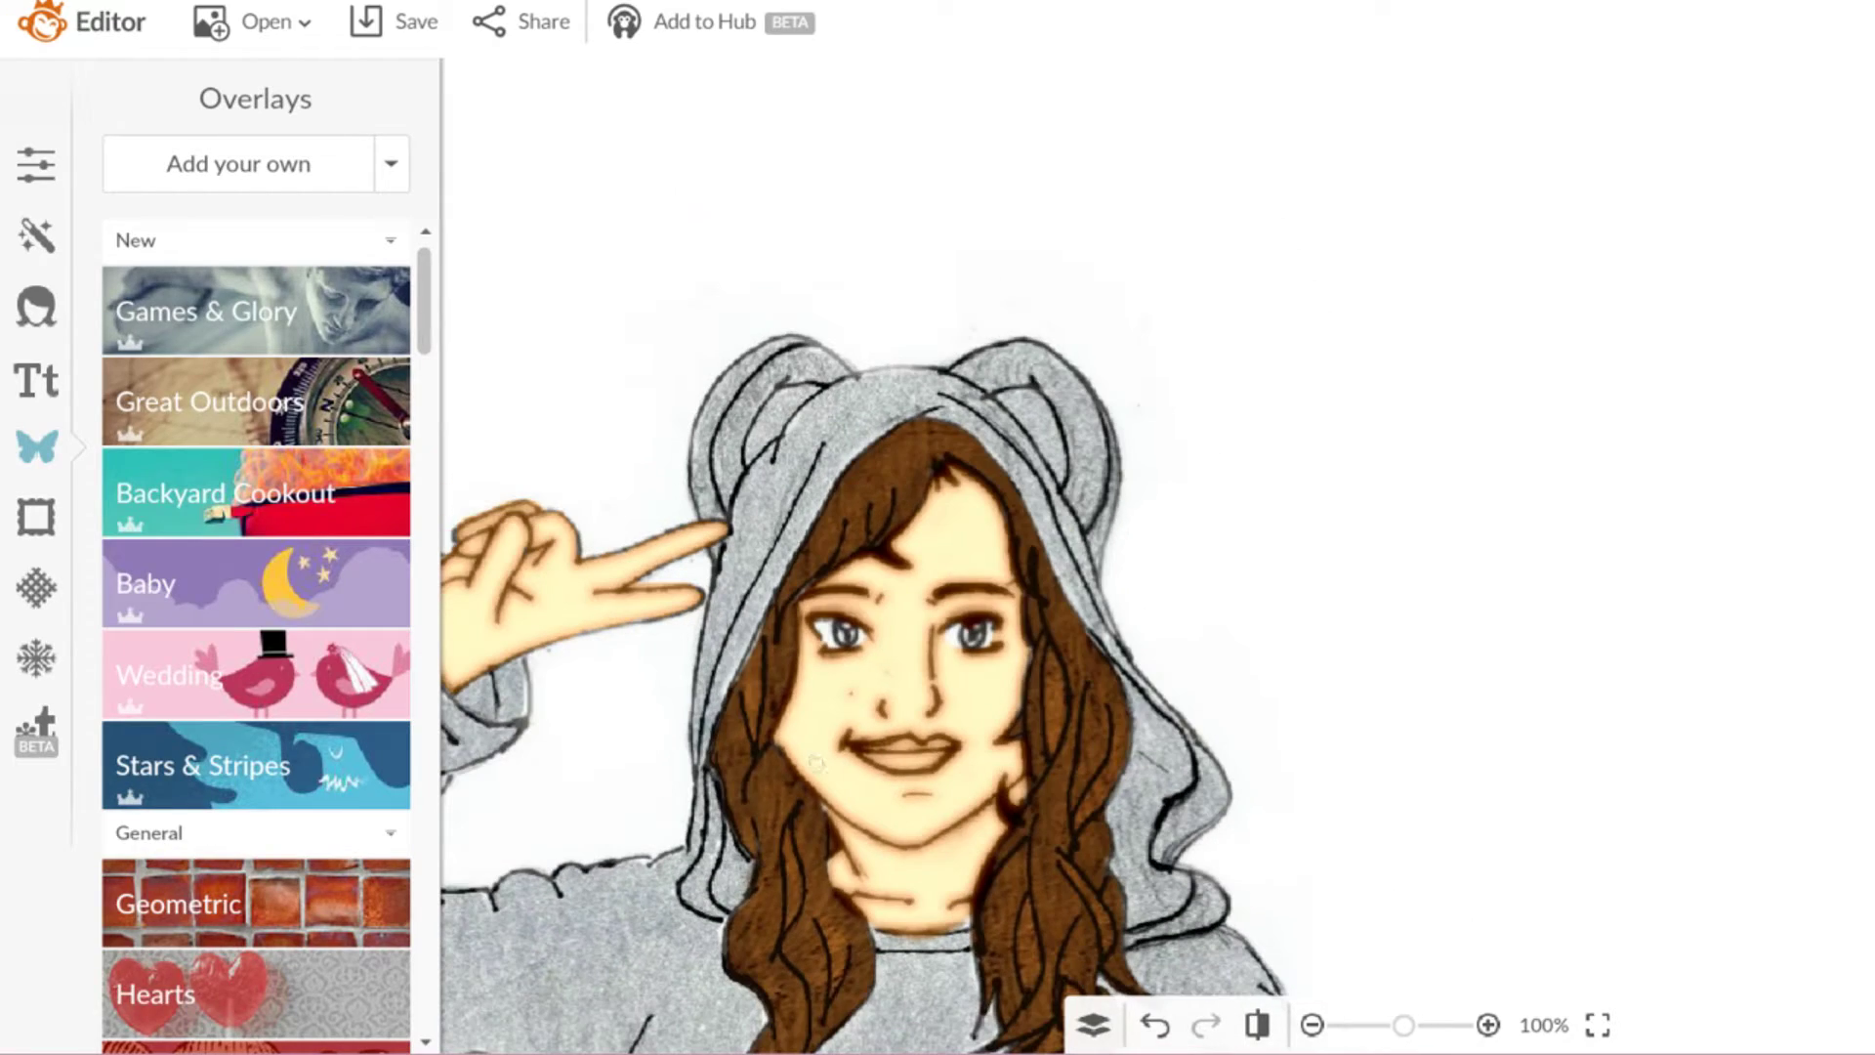
# Step: Restore the overlay's brown hair along the fringe and on the strands at both sides of the neck
pyautogui.scroll(8, 886, 531)
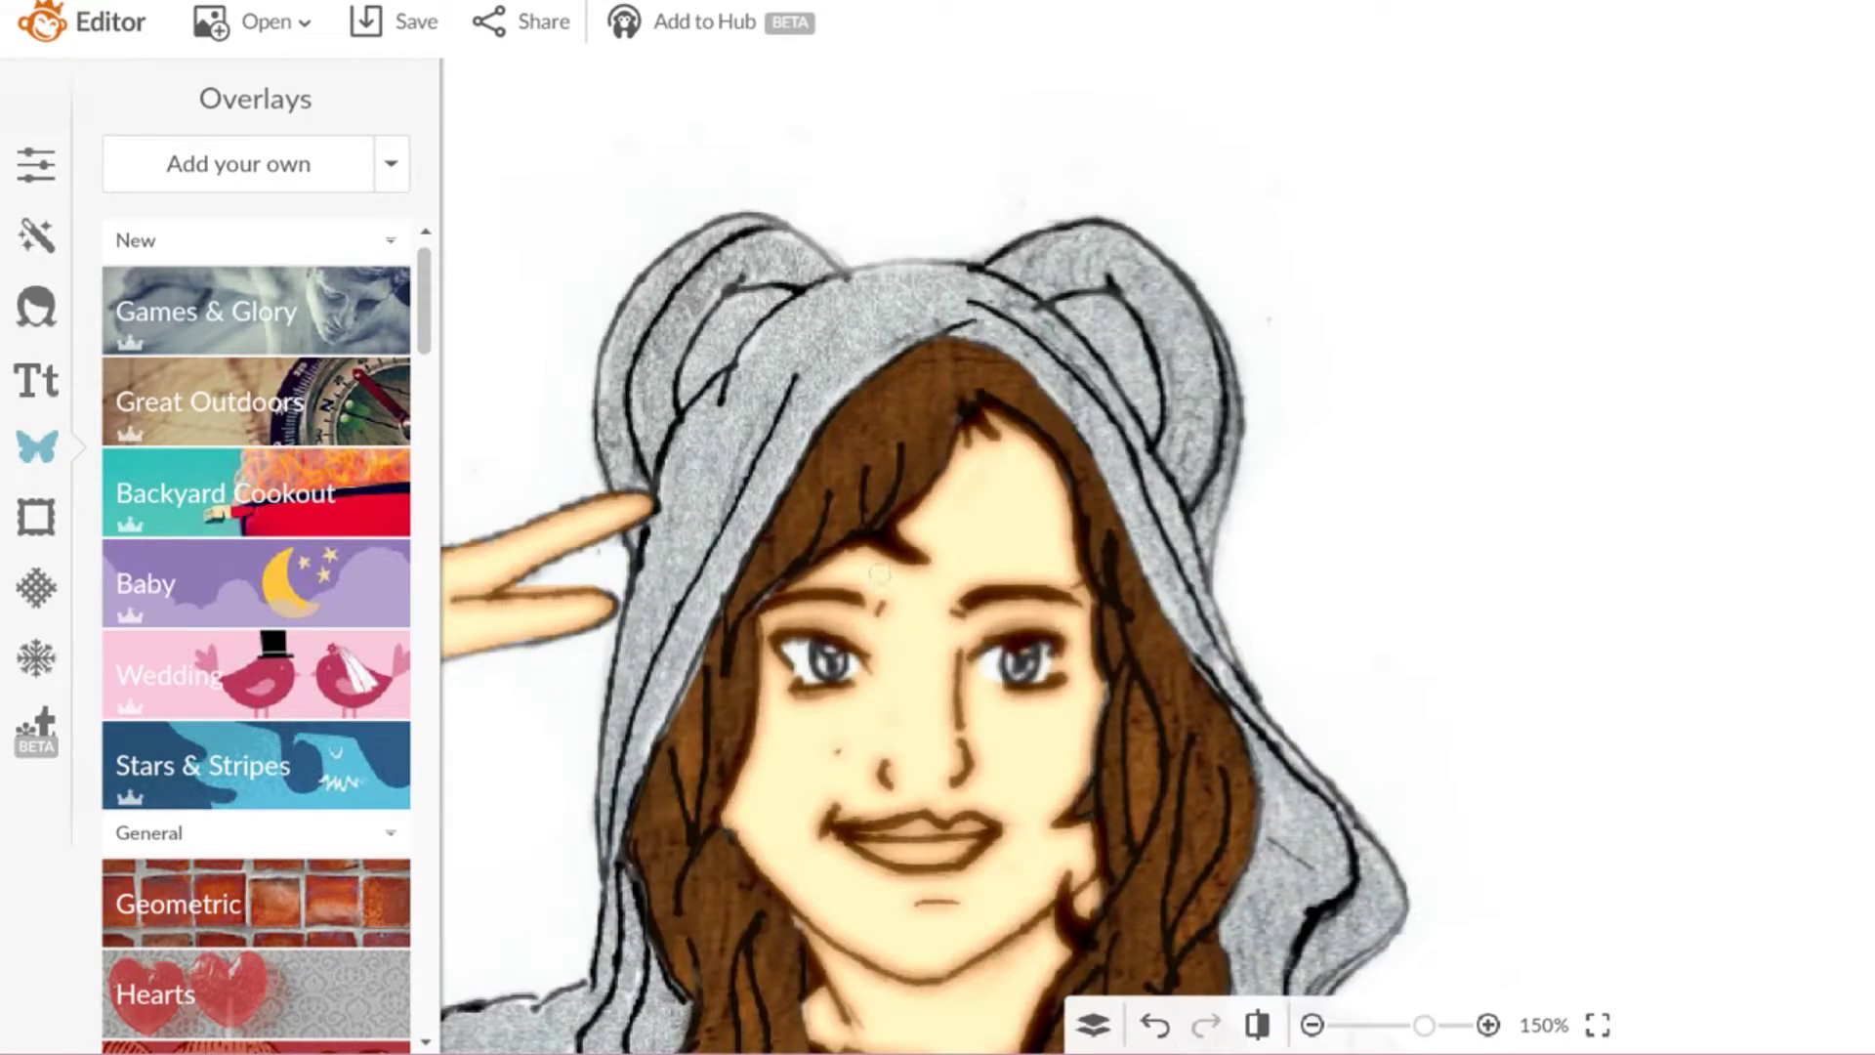
pyautogui.moveTo(940, 533); pyautogui.dragTo(858, 473)
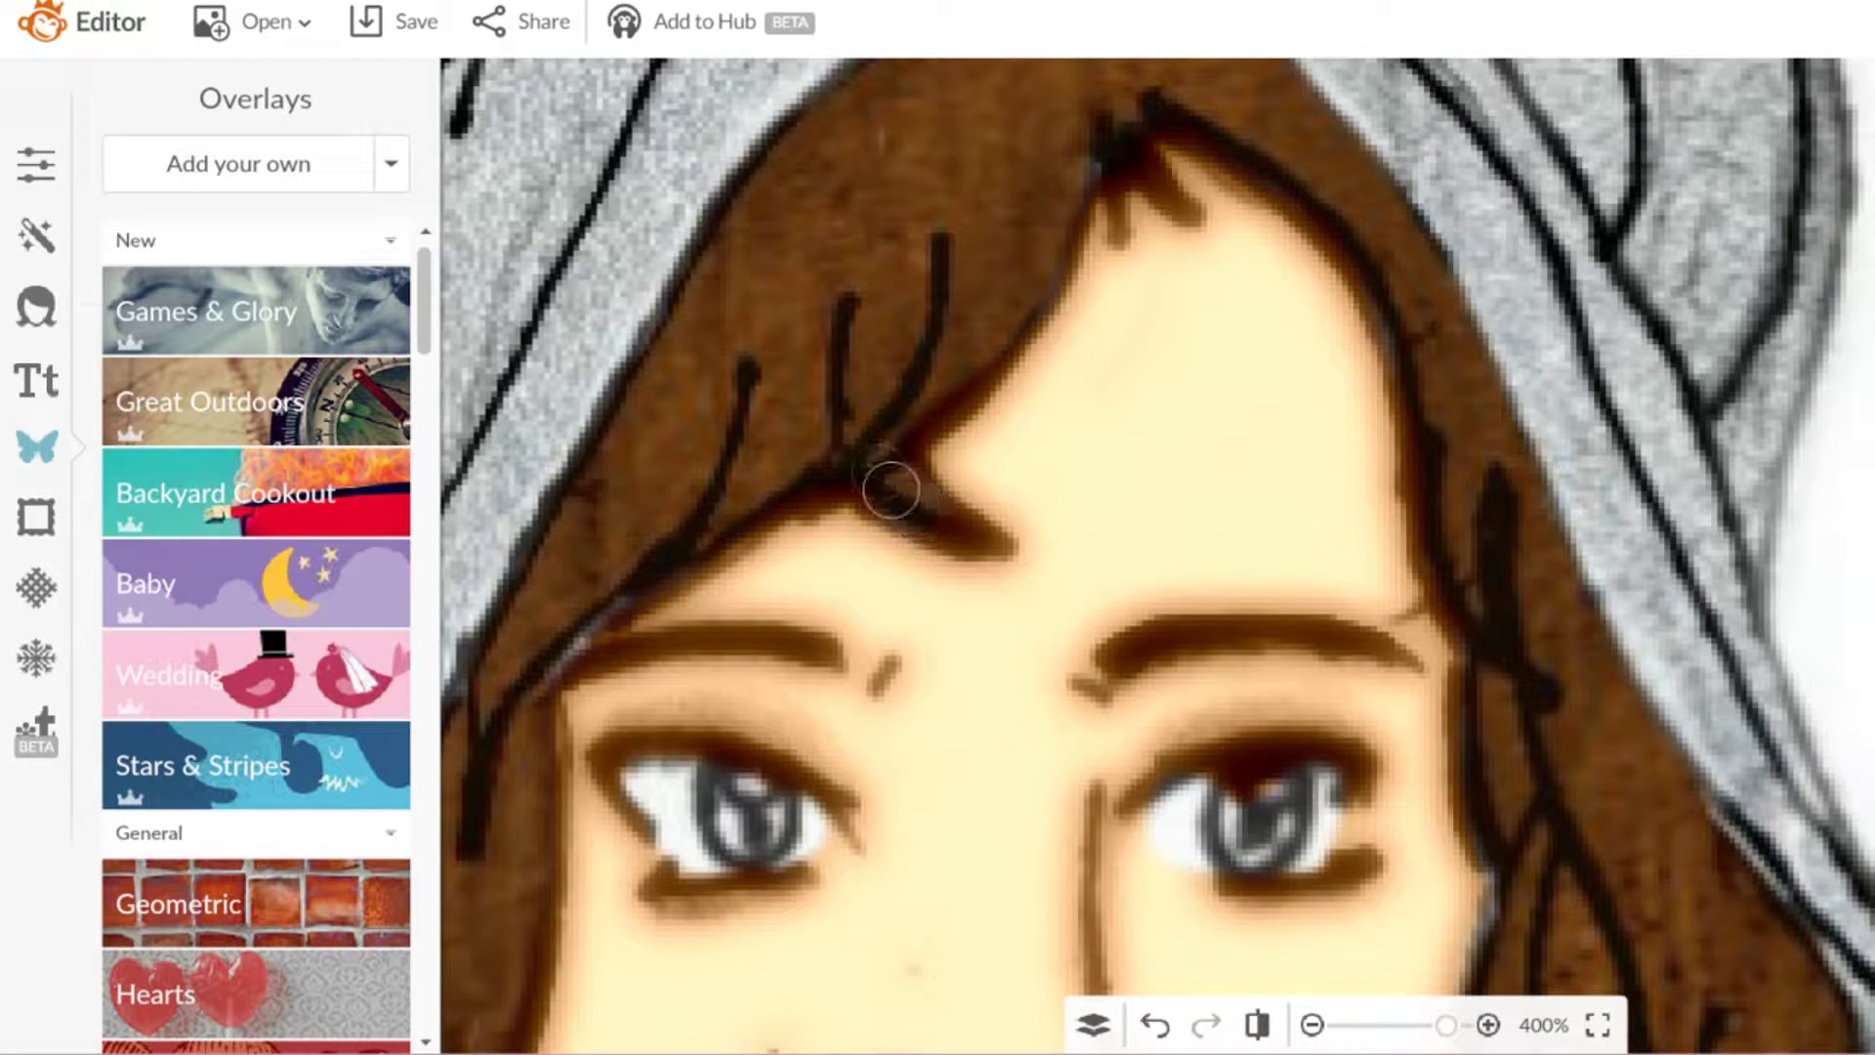
pyautogui.scroll(-10, 937, 558)
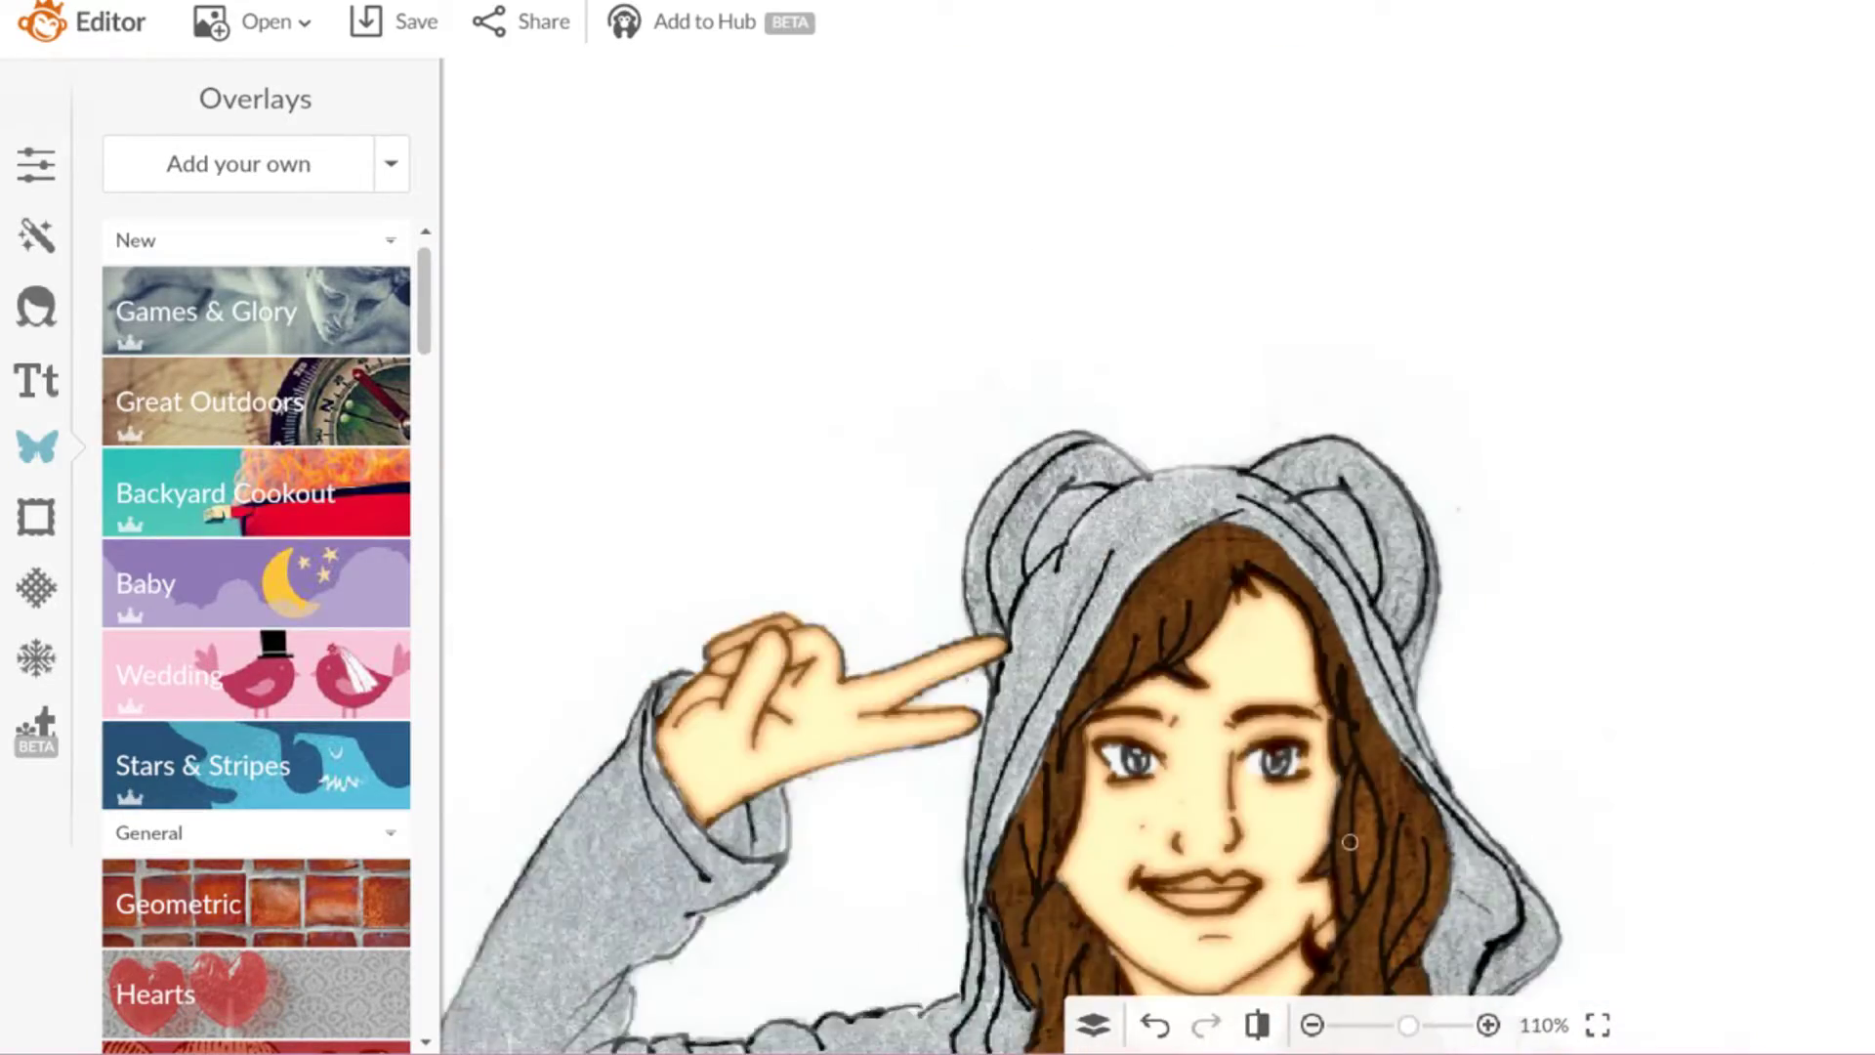
pyautogui.scroll(6, 1277, 913)
pyautogui.scroll(-1, 1564, 608)
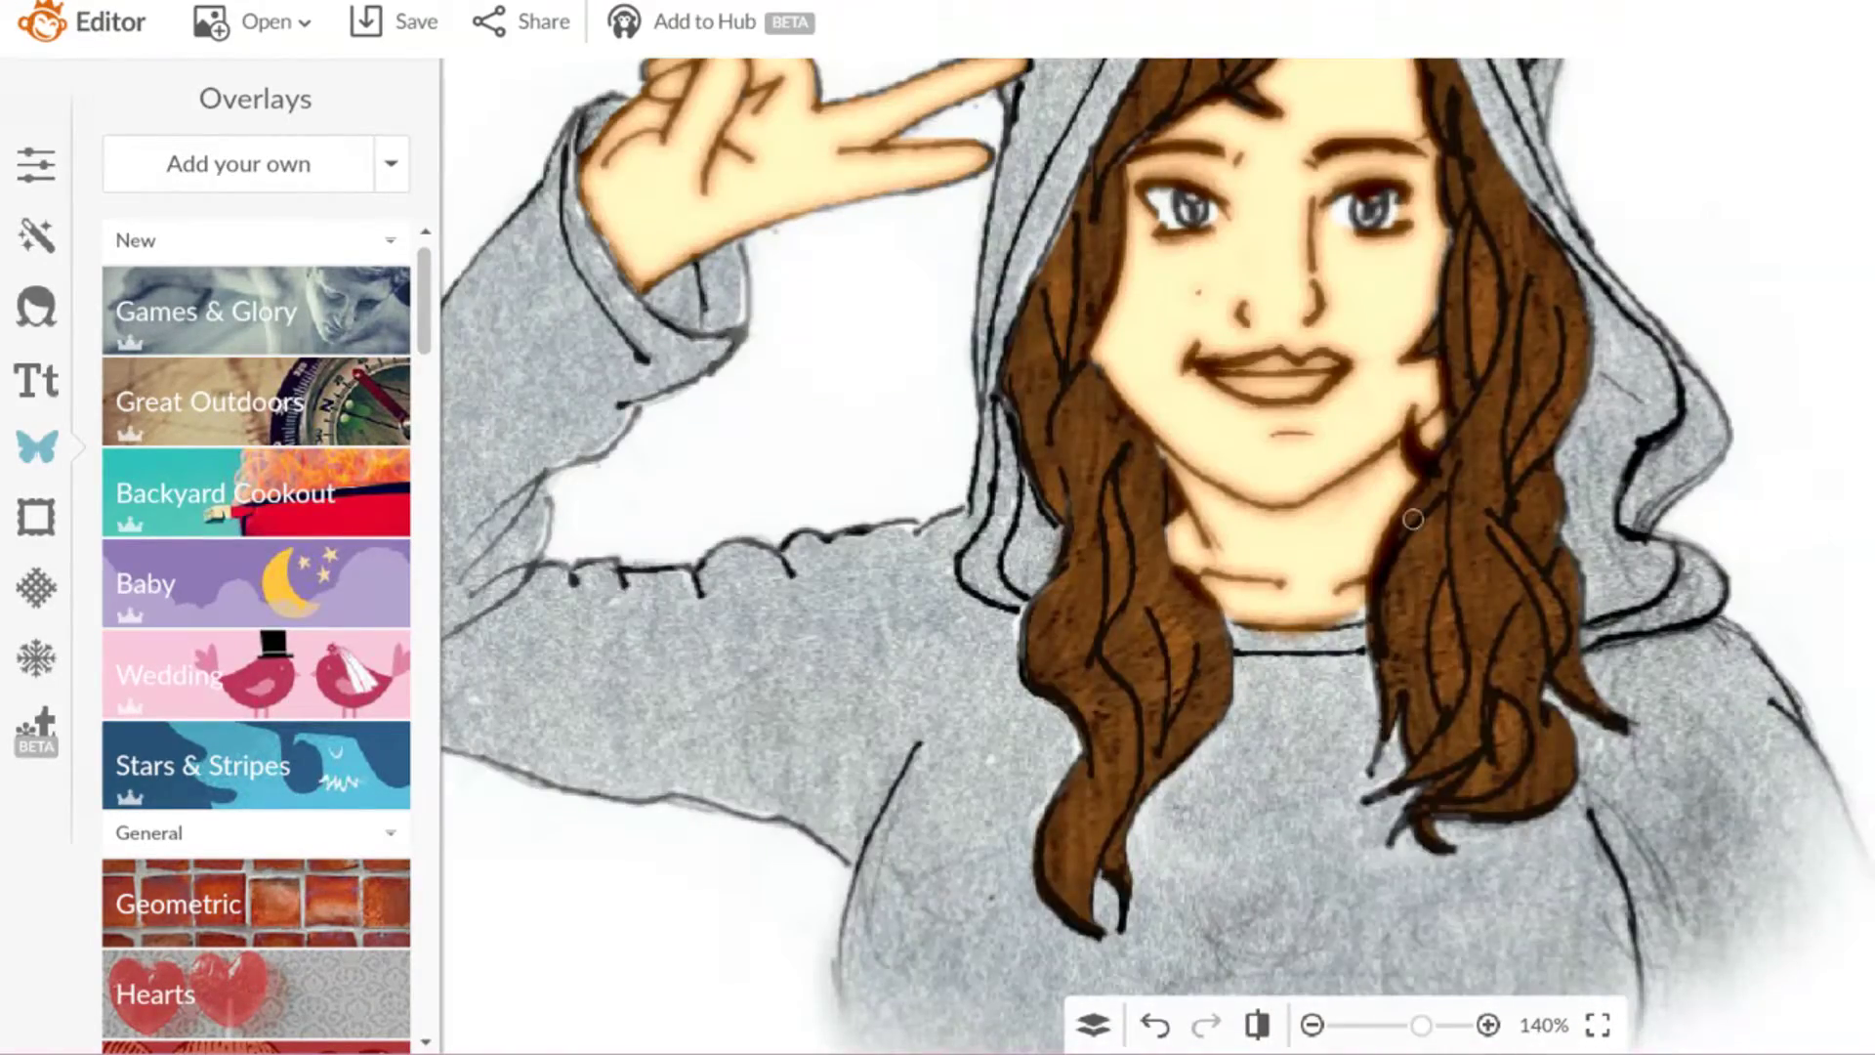
pyautogui.scroll(4, 1442, 507)
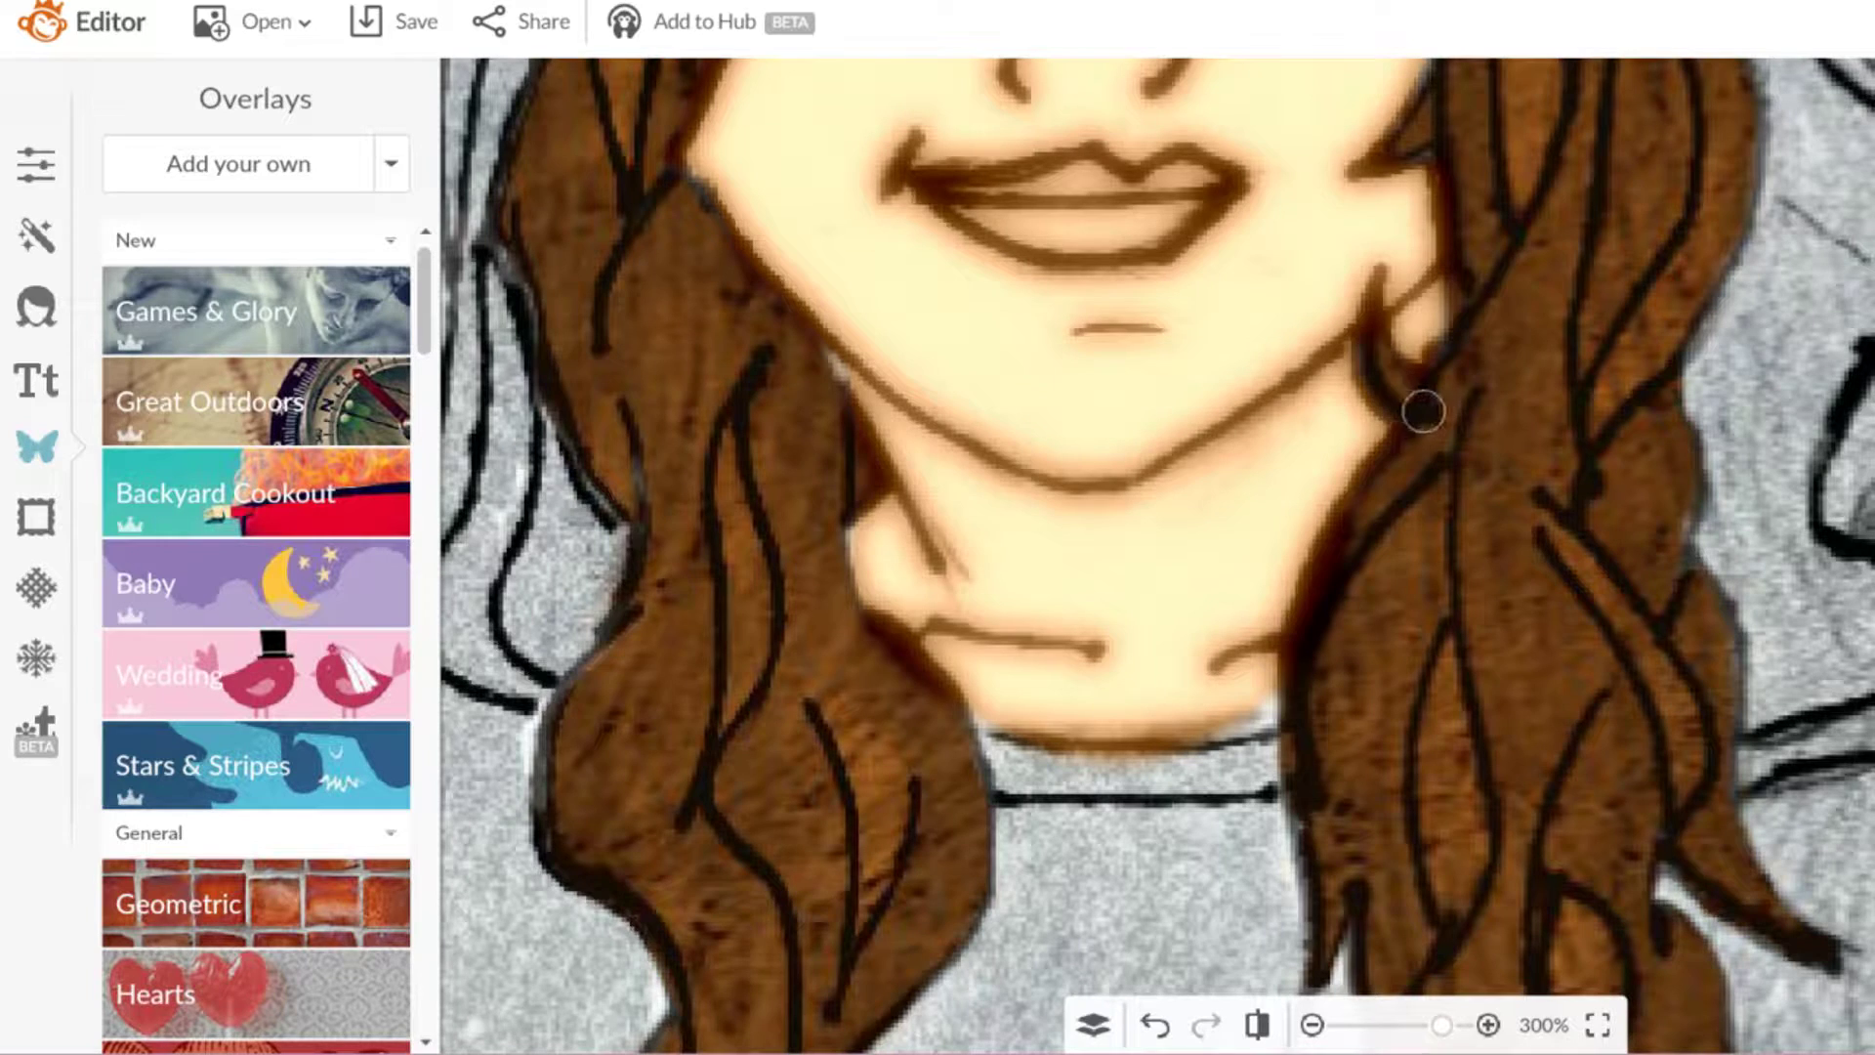
pyautogui.moveTo(1389, 377)
pyautogui.mouseDown()
pyautogui.moveTo(1424, 406)
pyautogui.moveTo(1328, 591)
pyautogui.moveTo(1312, 762)
pyautogui.moveTo(1332, 620)
pyautogui.mouseUp()
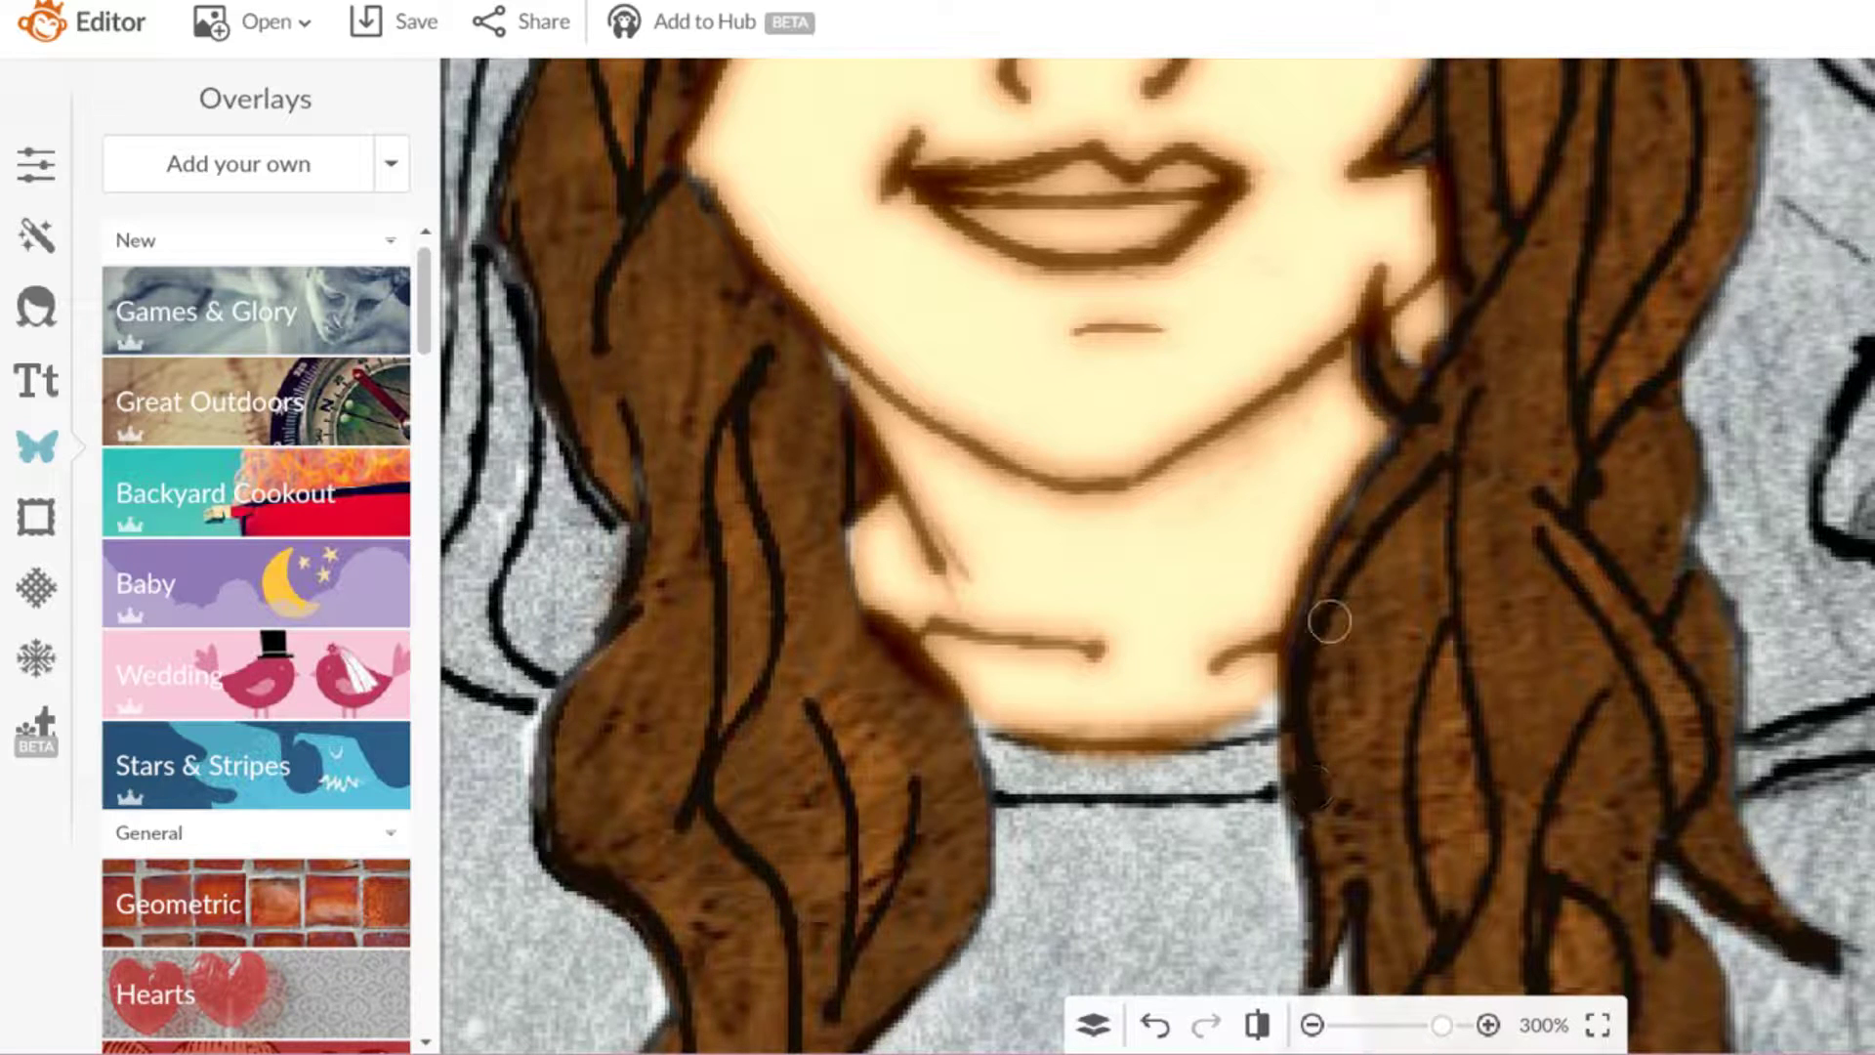
pyautogui.moveTo(884, 691)
pyautogui.mouseDown()
pyautogui.moveTo(880, 643)
pyautogui.moveTo(921, 714)
pyautogui.moveTo(827, 402)
pyautogui.moveTo(826, 503)
pyautogui.mouseUp()
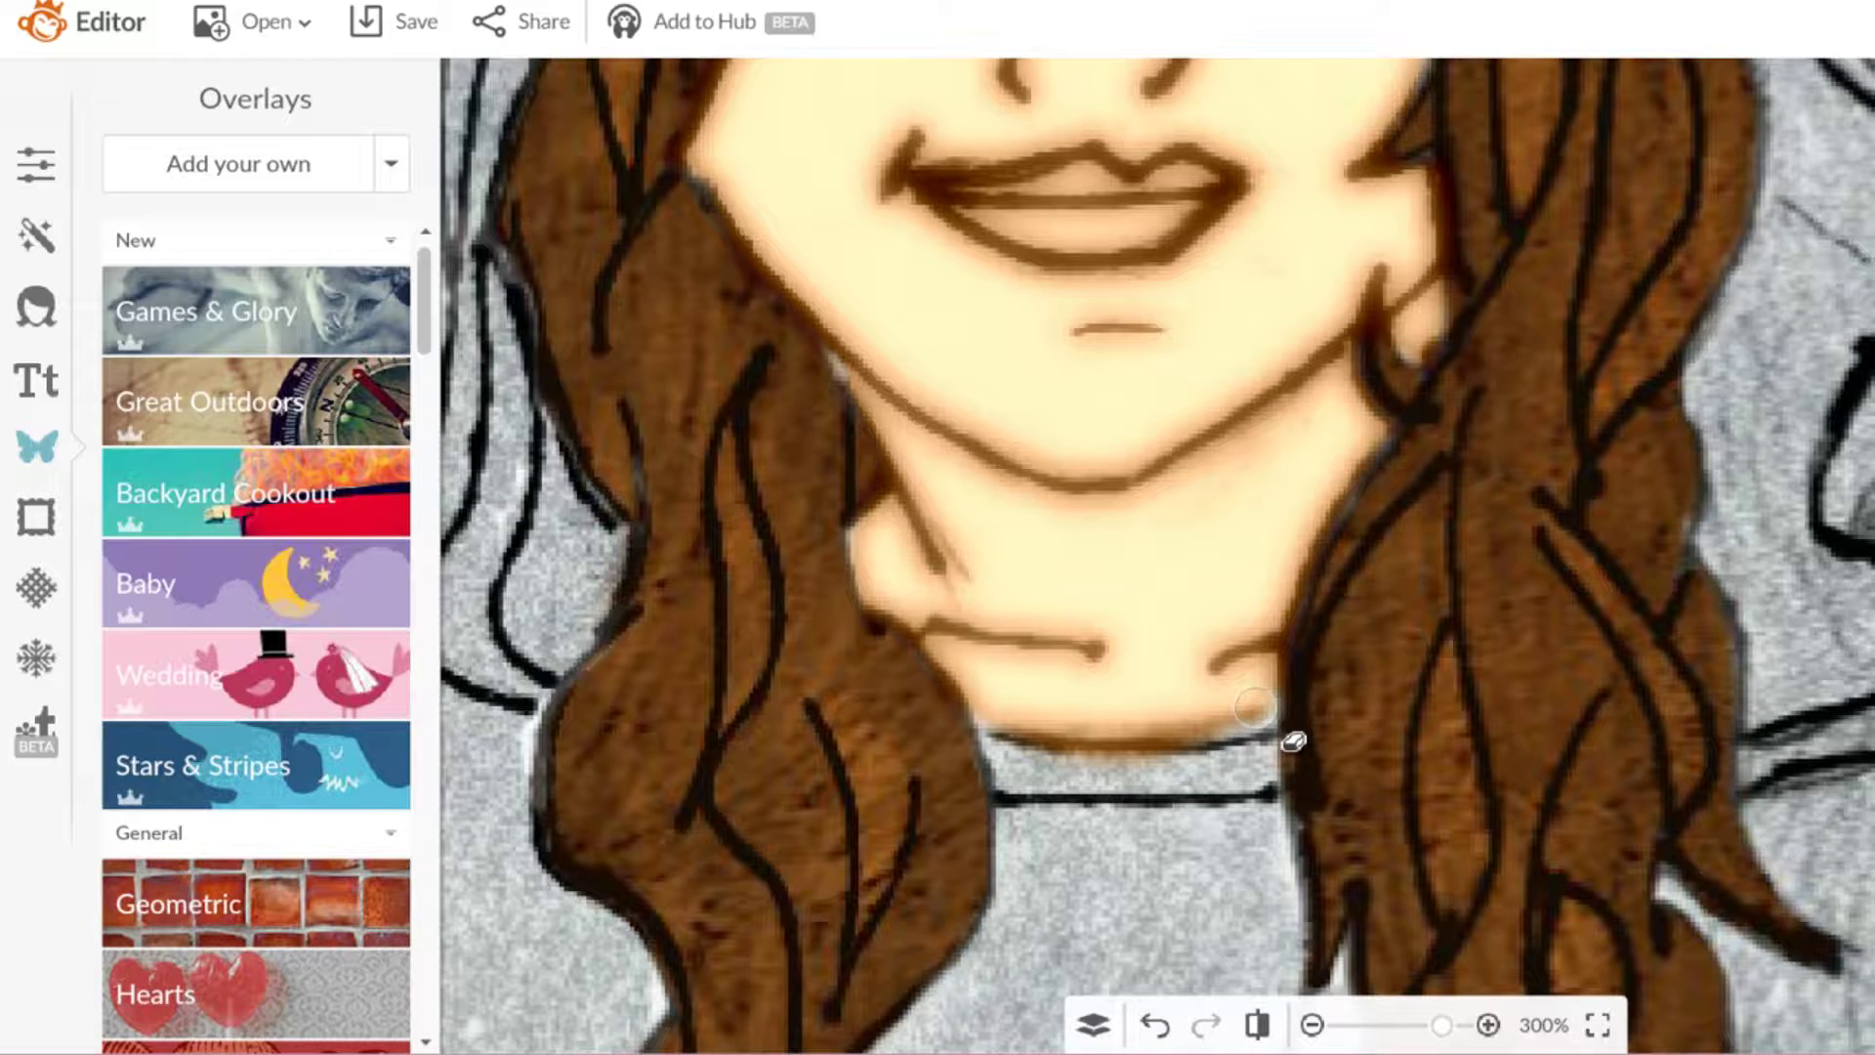
# Step: Refine the erased skin area along the hoodie's neckline and the adjoining hair edge
pyautogui.moveTo(1293, 742)
pyautogui.mouseDown()
pyautogui.moveTo(1247, 766)
pyautogui.moveTo(1015, 740)
pyautogui.moveTo(896, 586)
pyautogui.moveTo(903, 559)
pyautogui.mouseUp()
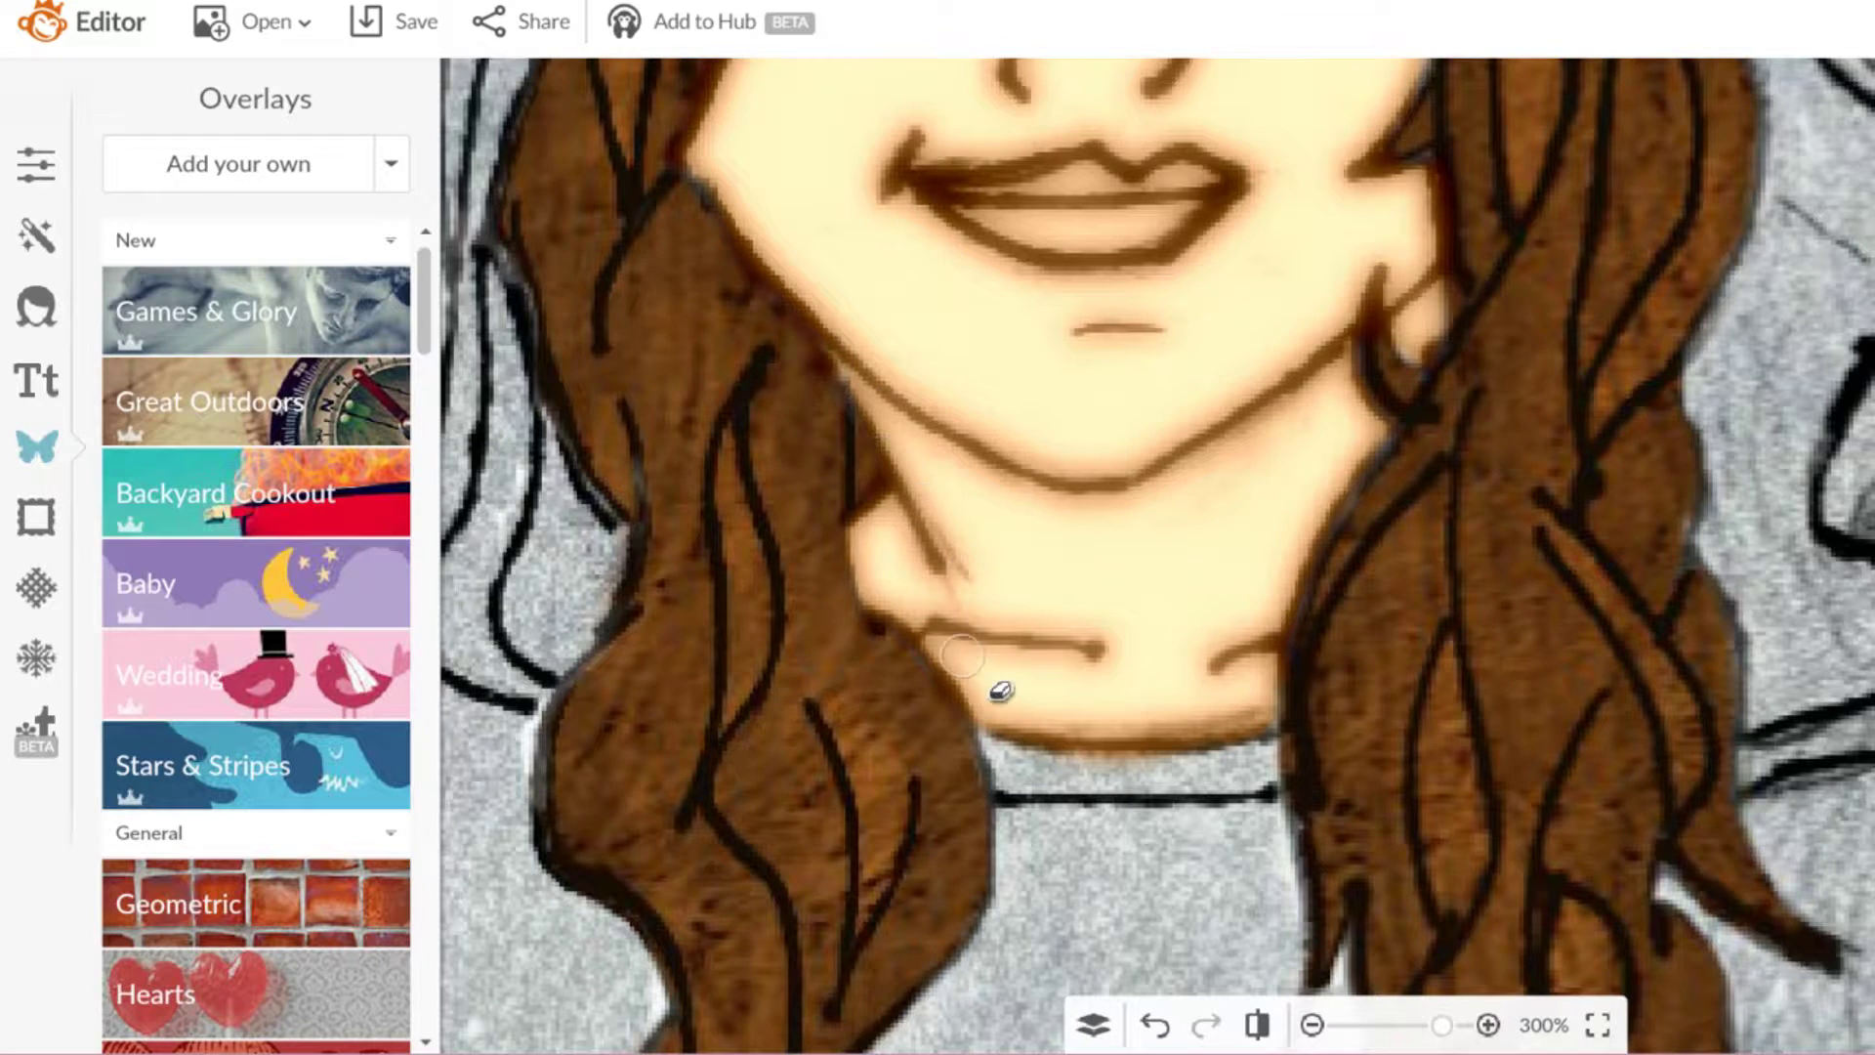
pyautogui.scroll(-5, 996, 690)
pyautogui.scroll(-4, 996, 674)
pyautogui.scroll(2, 1269, 619)
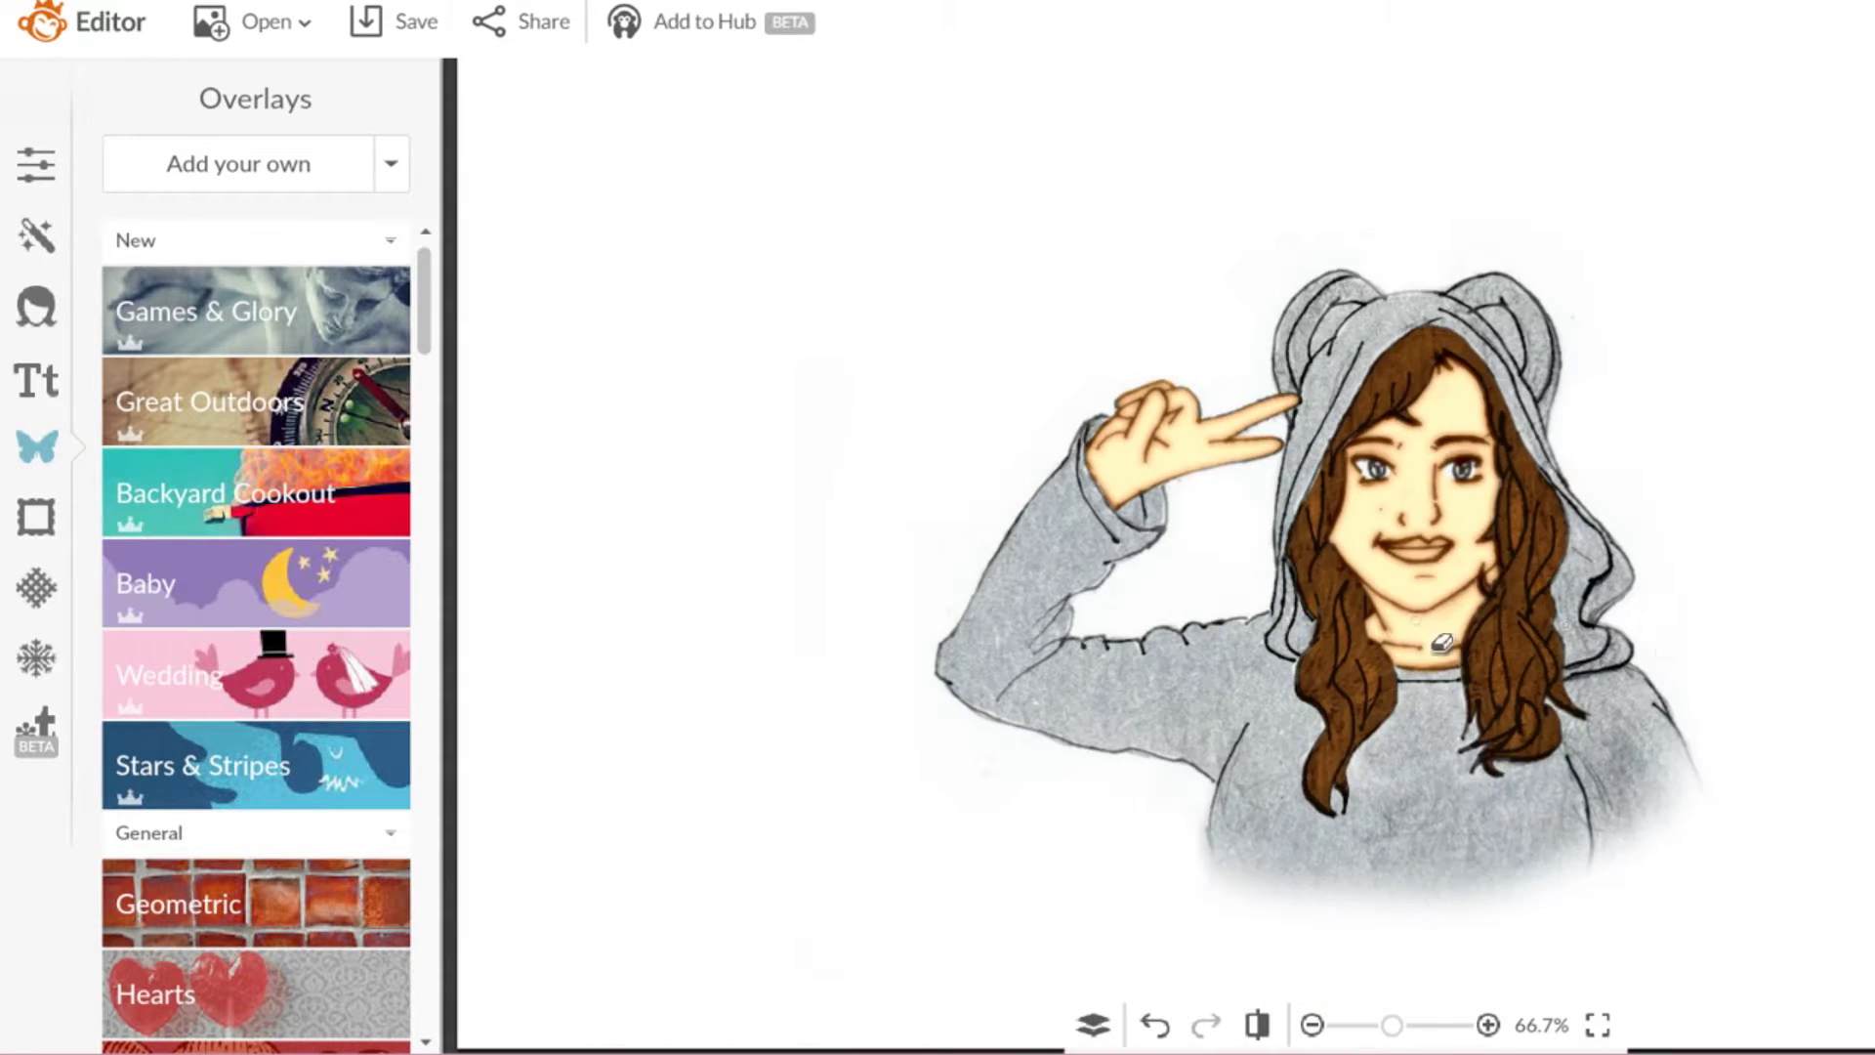
pyautogui.scroll(-1, 1692, 684)
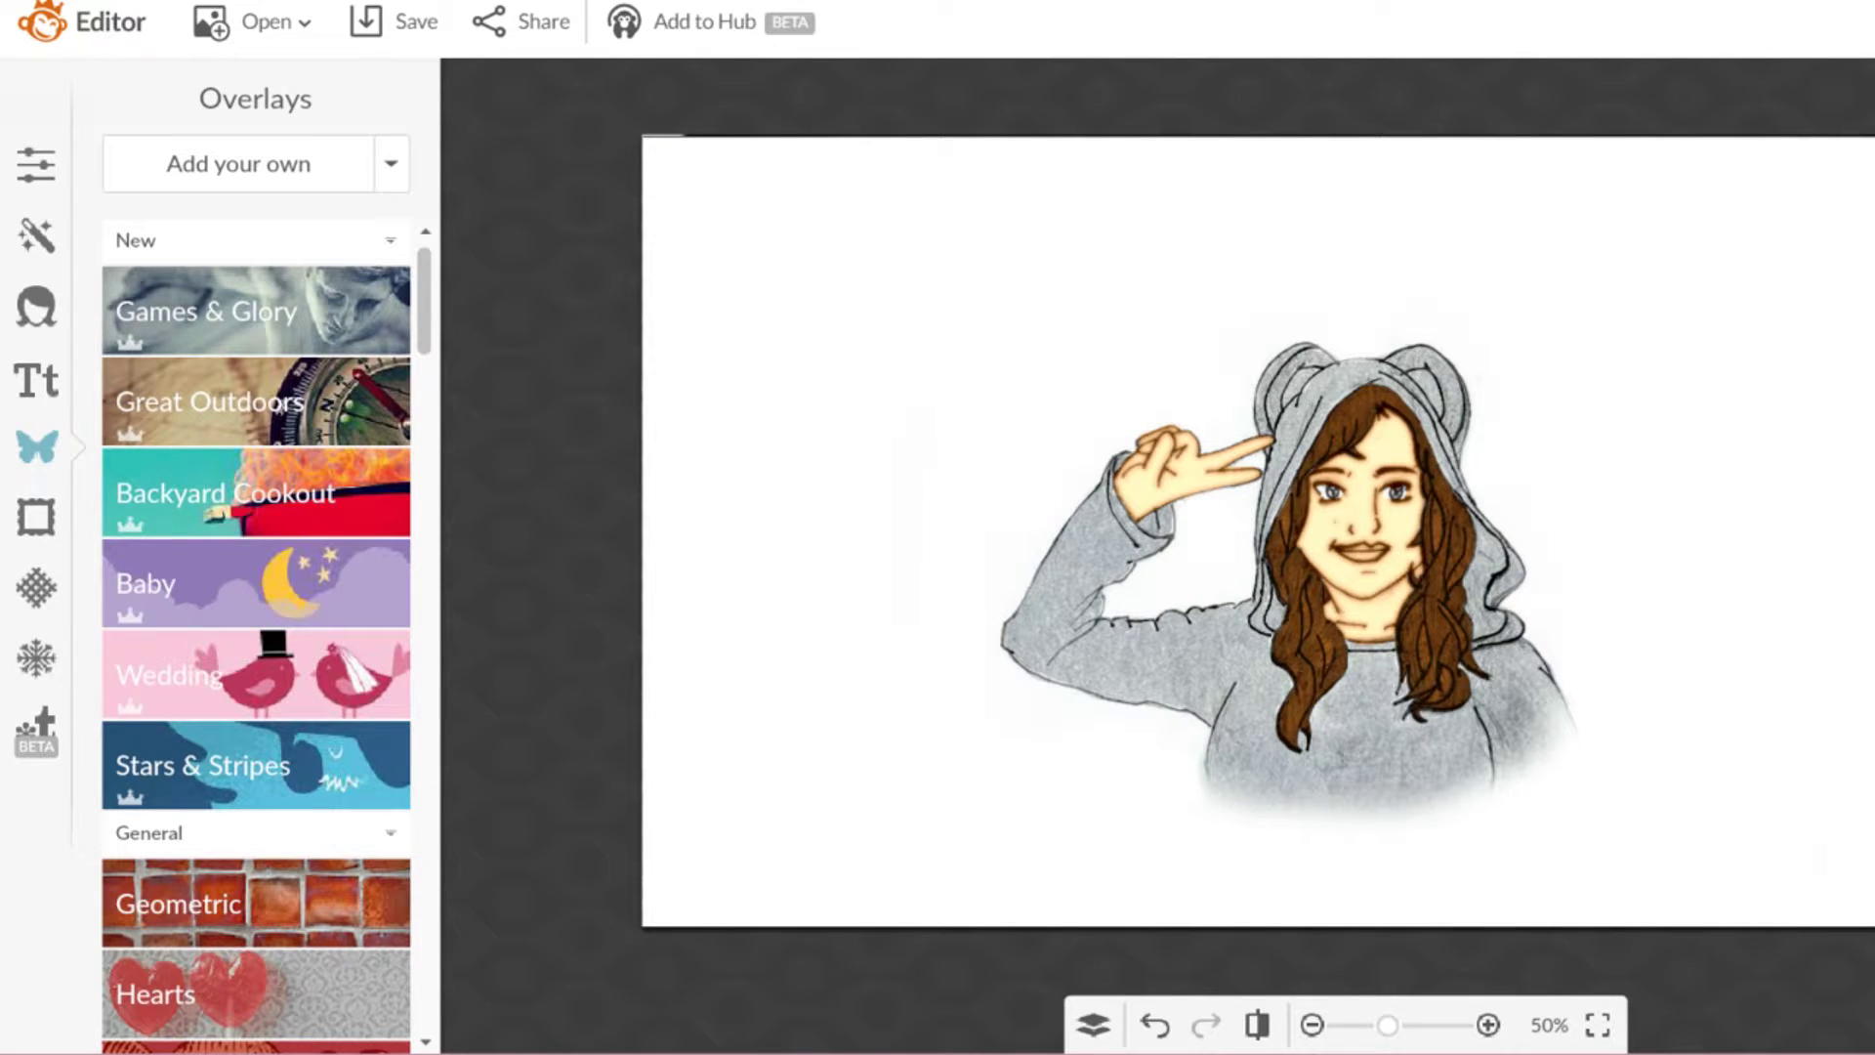
pyautogui.scroll(1, 1680, 557)
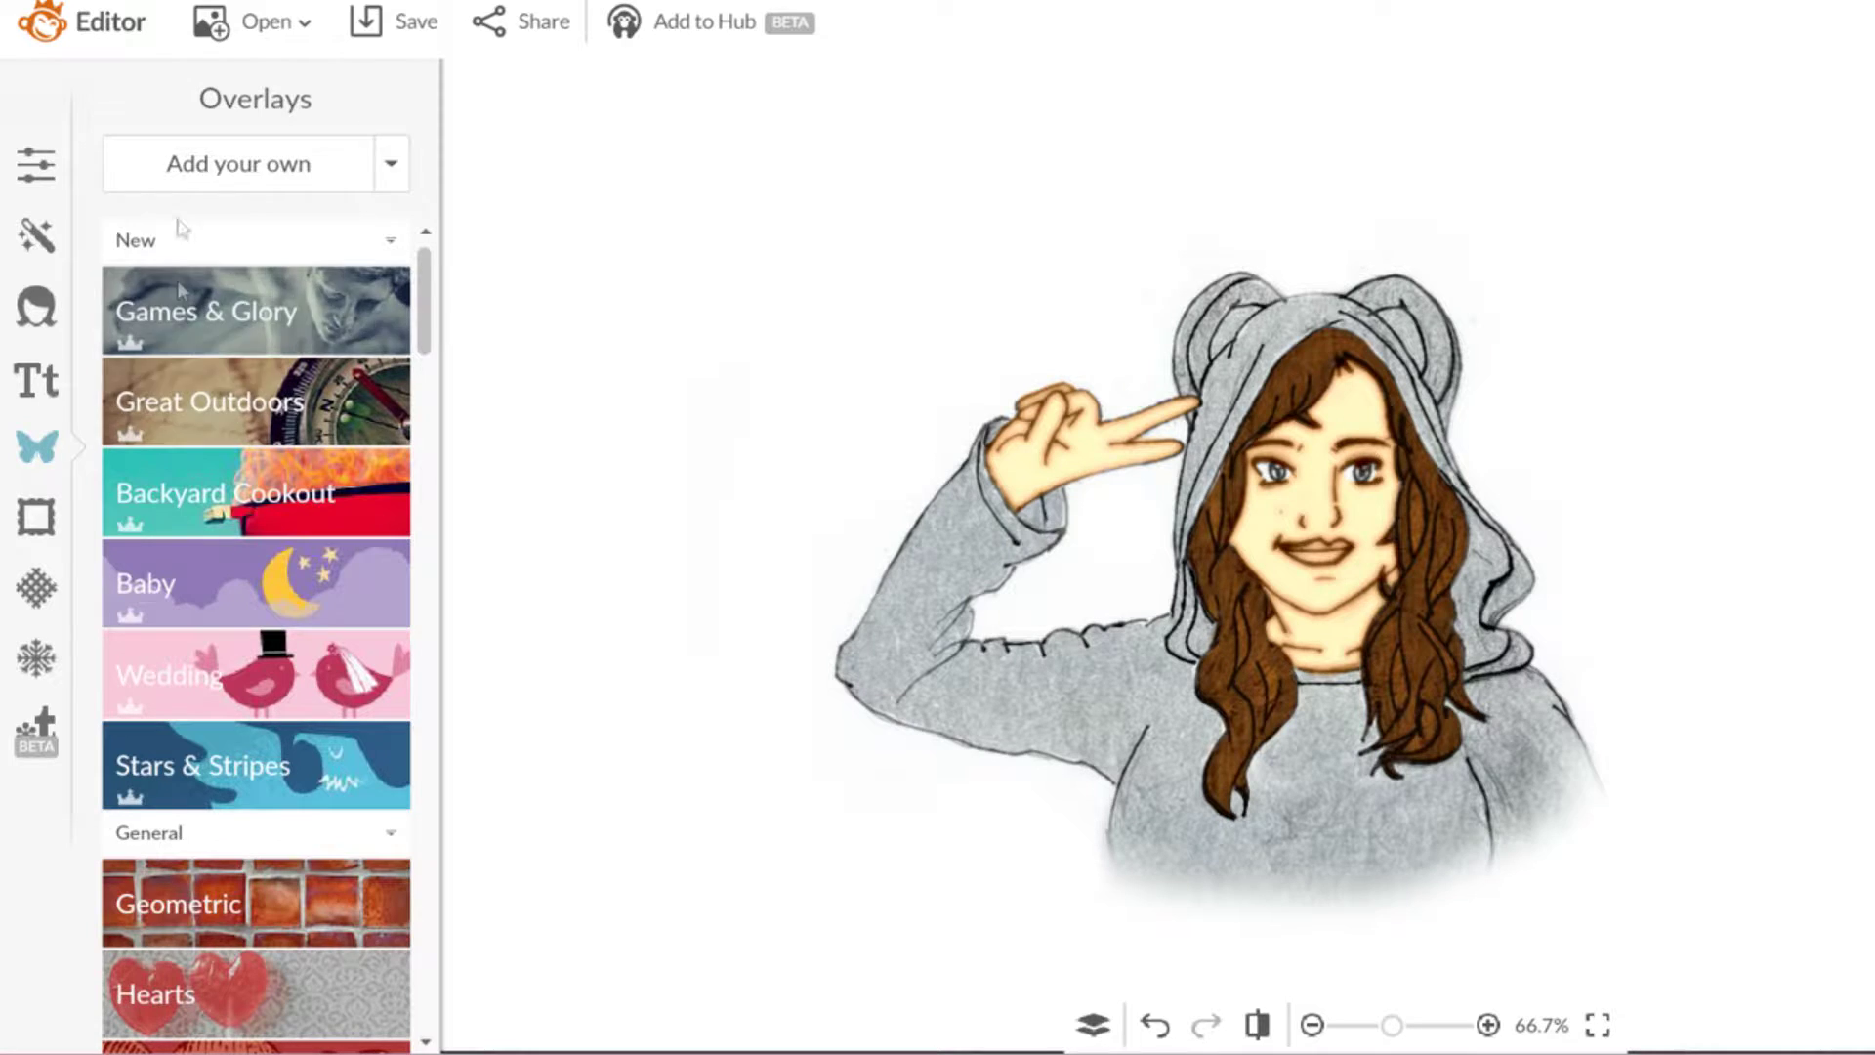
# Step: Save the finished skin-coloured portrait to the computer as 4Untitled.jpg in Pierce quality
pyautogui.click(402, 24)
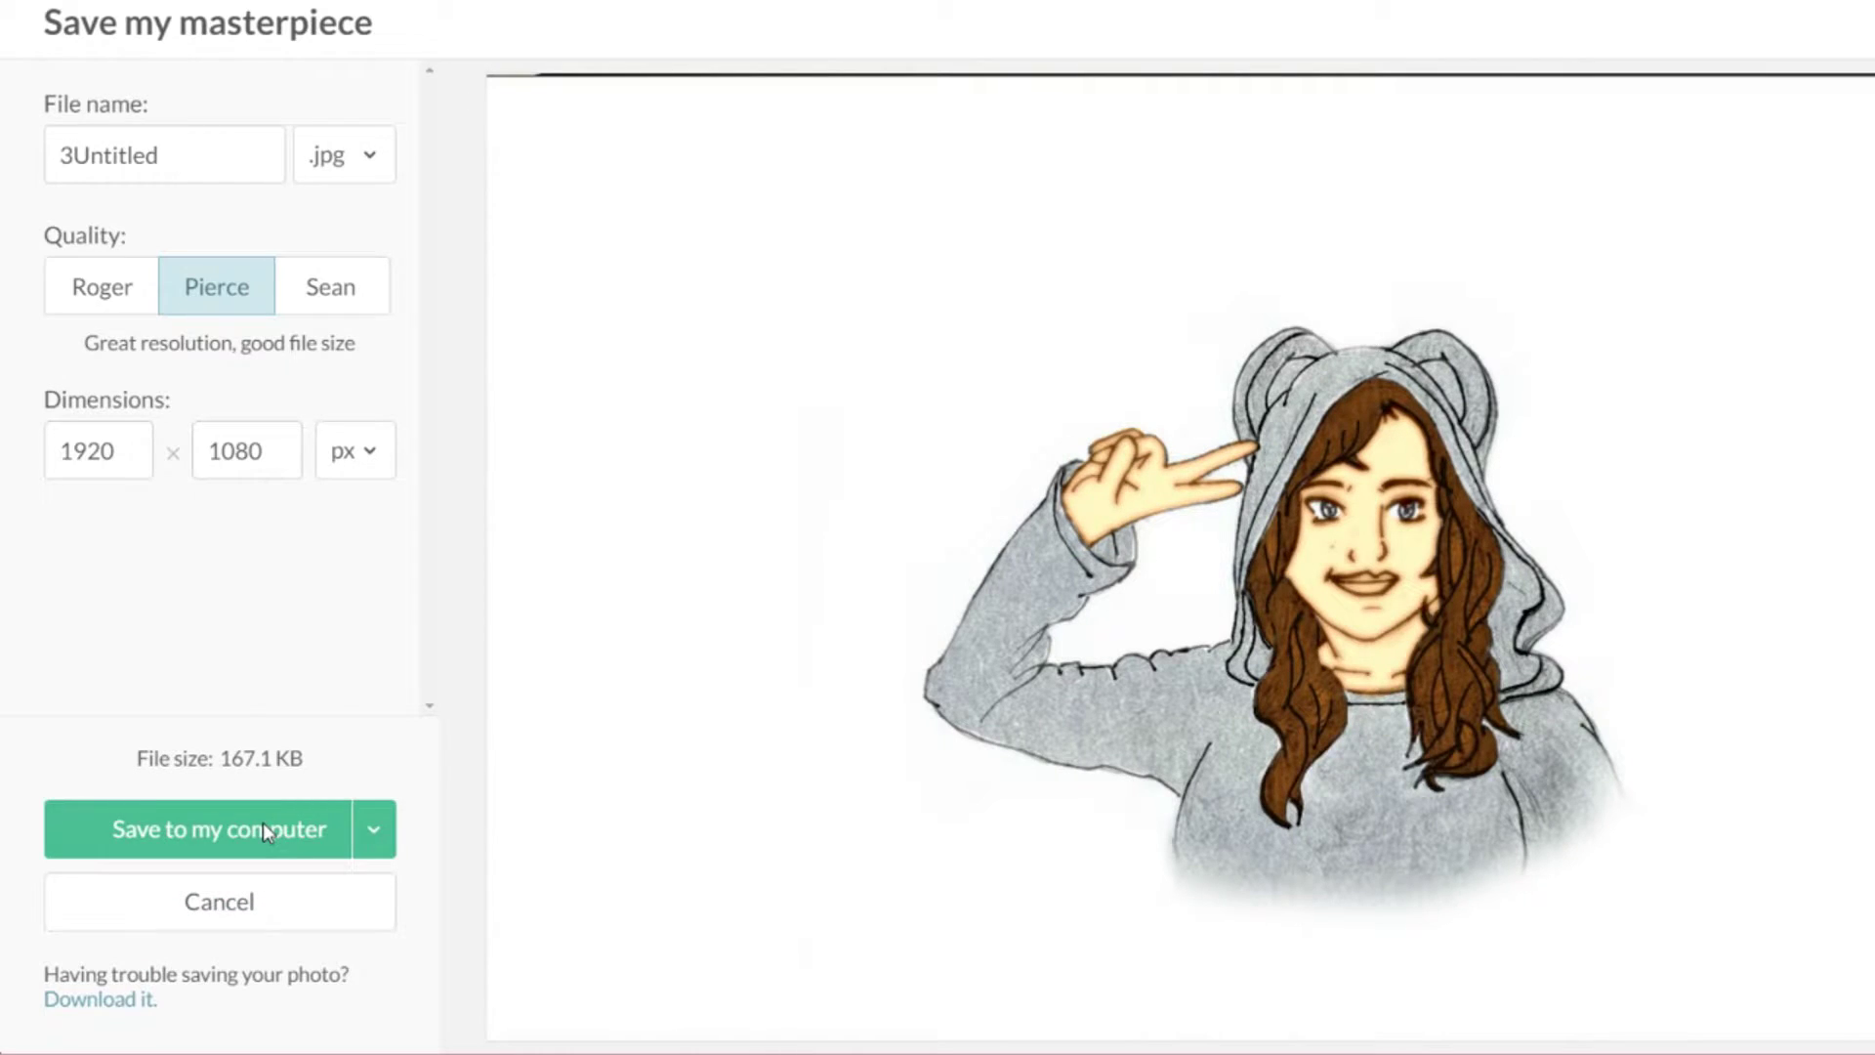
pyautogui.click(262, 823)
pyautogui.click(774, 83)
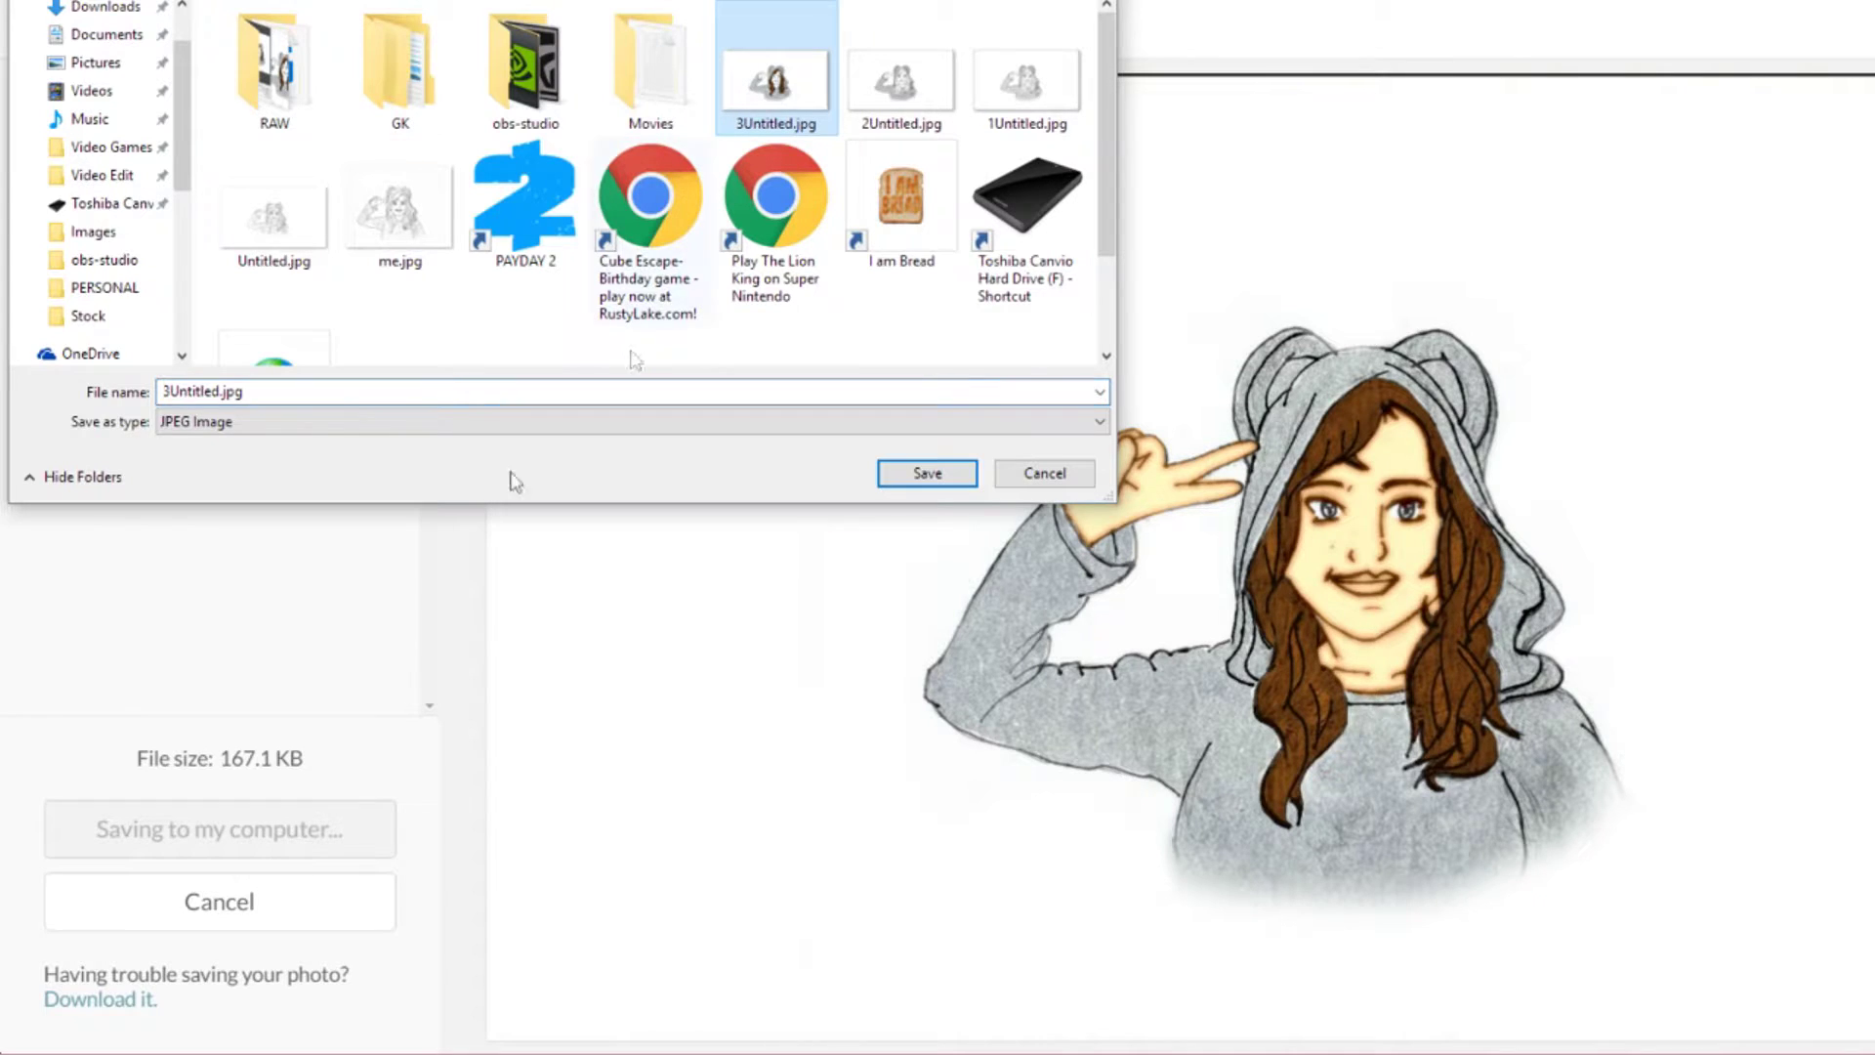
pyautogui.click(168, 392)
pyautogui.click(166, 392)
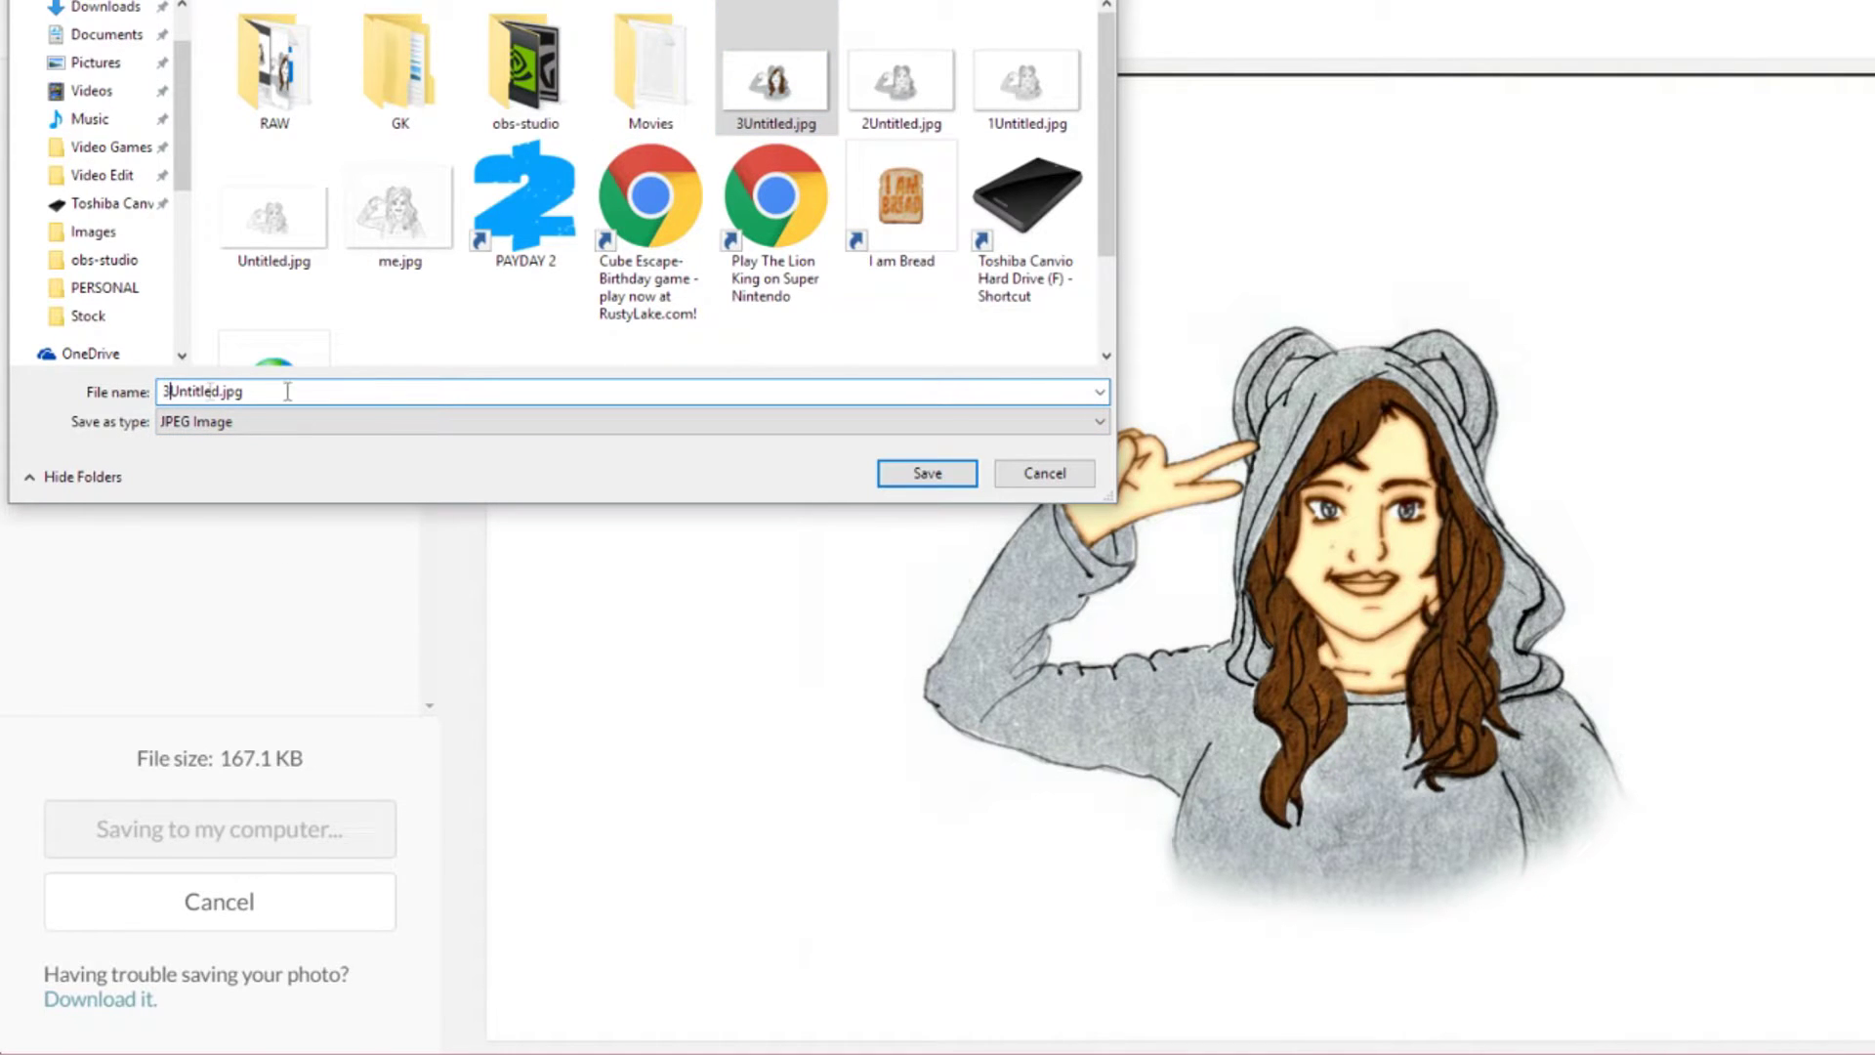
pyautogui.press('BackSpace')
pyautogui.write('4')
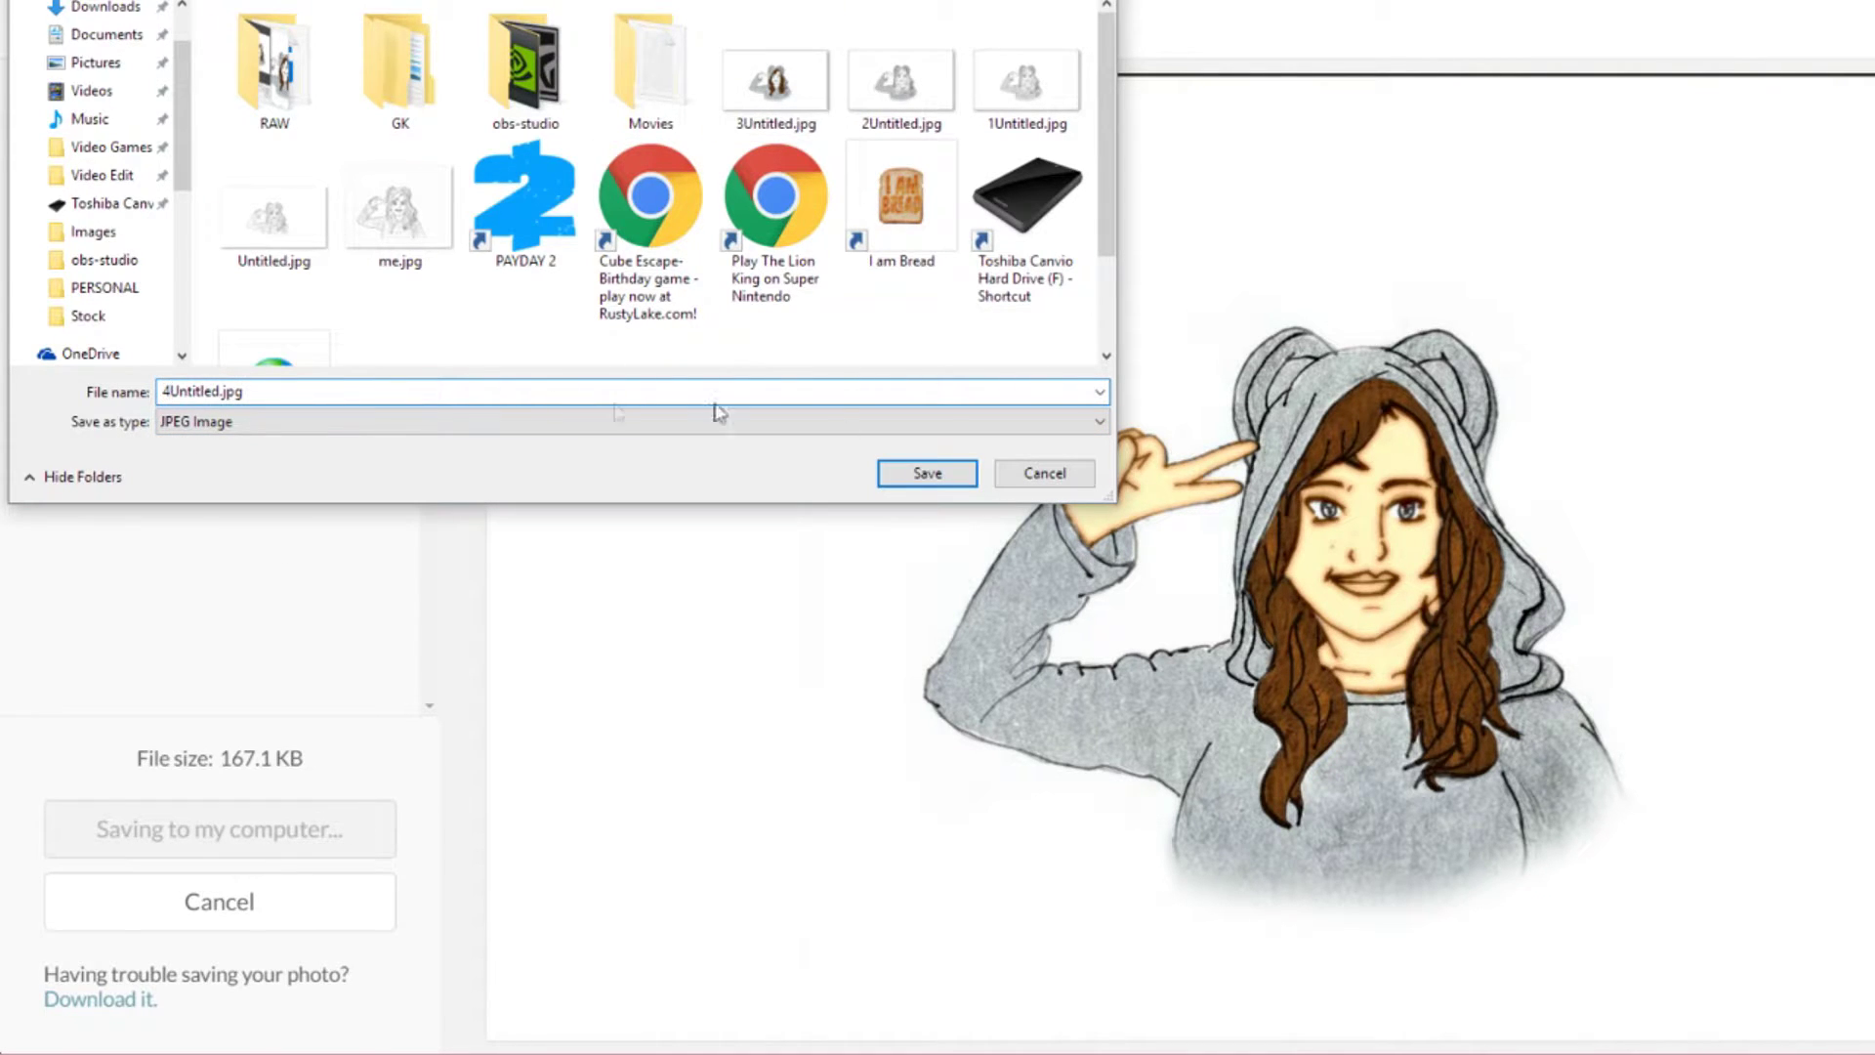
pyautogui.click(927, 473)
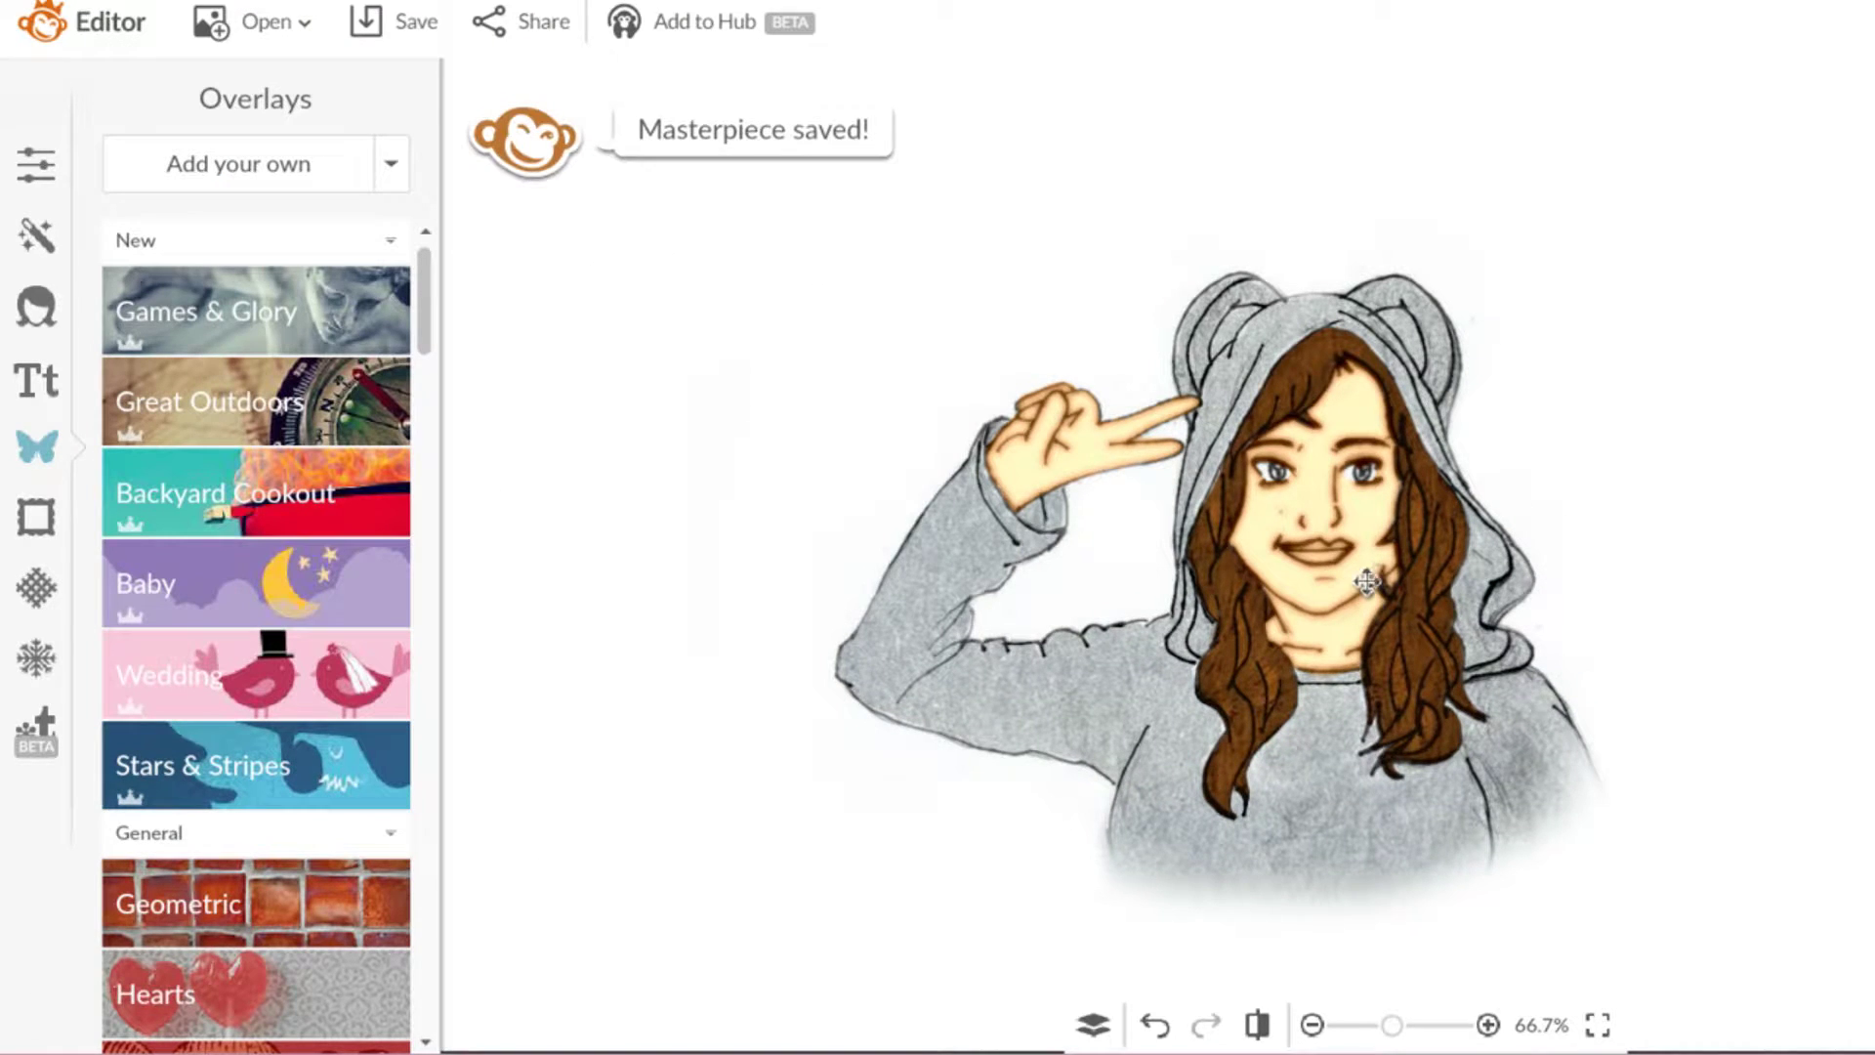
# Step: Tint both lips with Lip Tint, using the dark brown shade of the brown palette at brush size 9
pyautogui.scroll(1, 1366, 582)
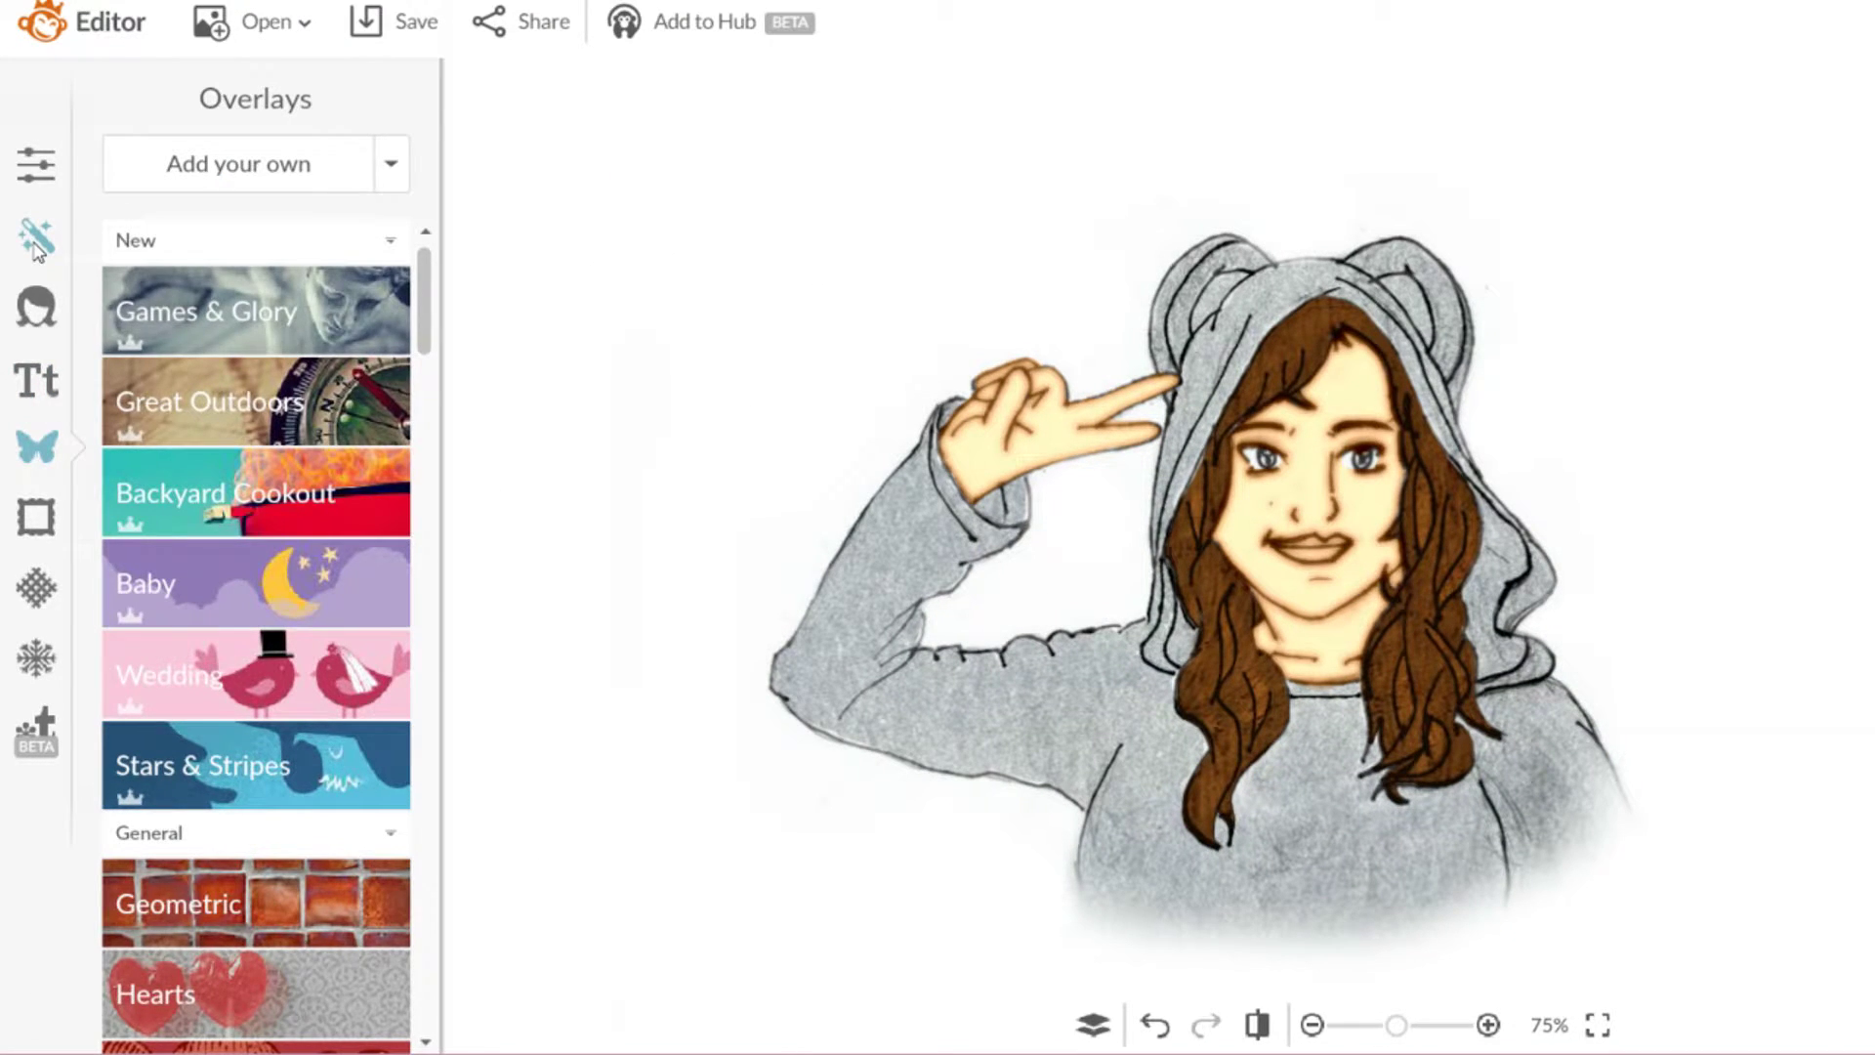
pyautogui.click(35, 240)
pyautogui.click(36, 307)
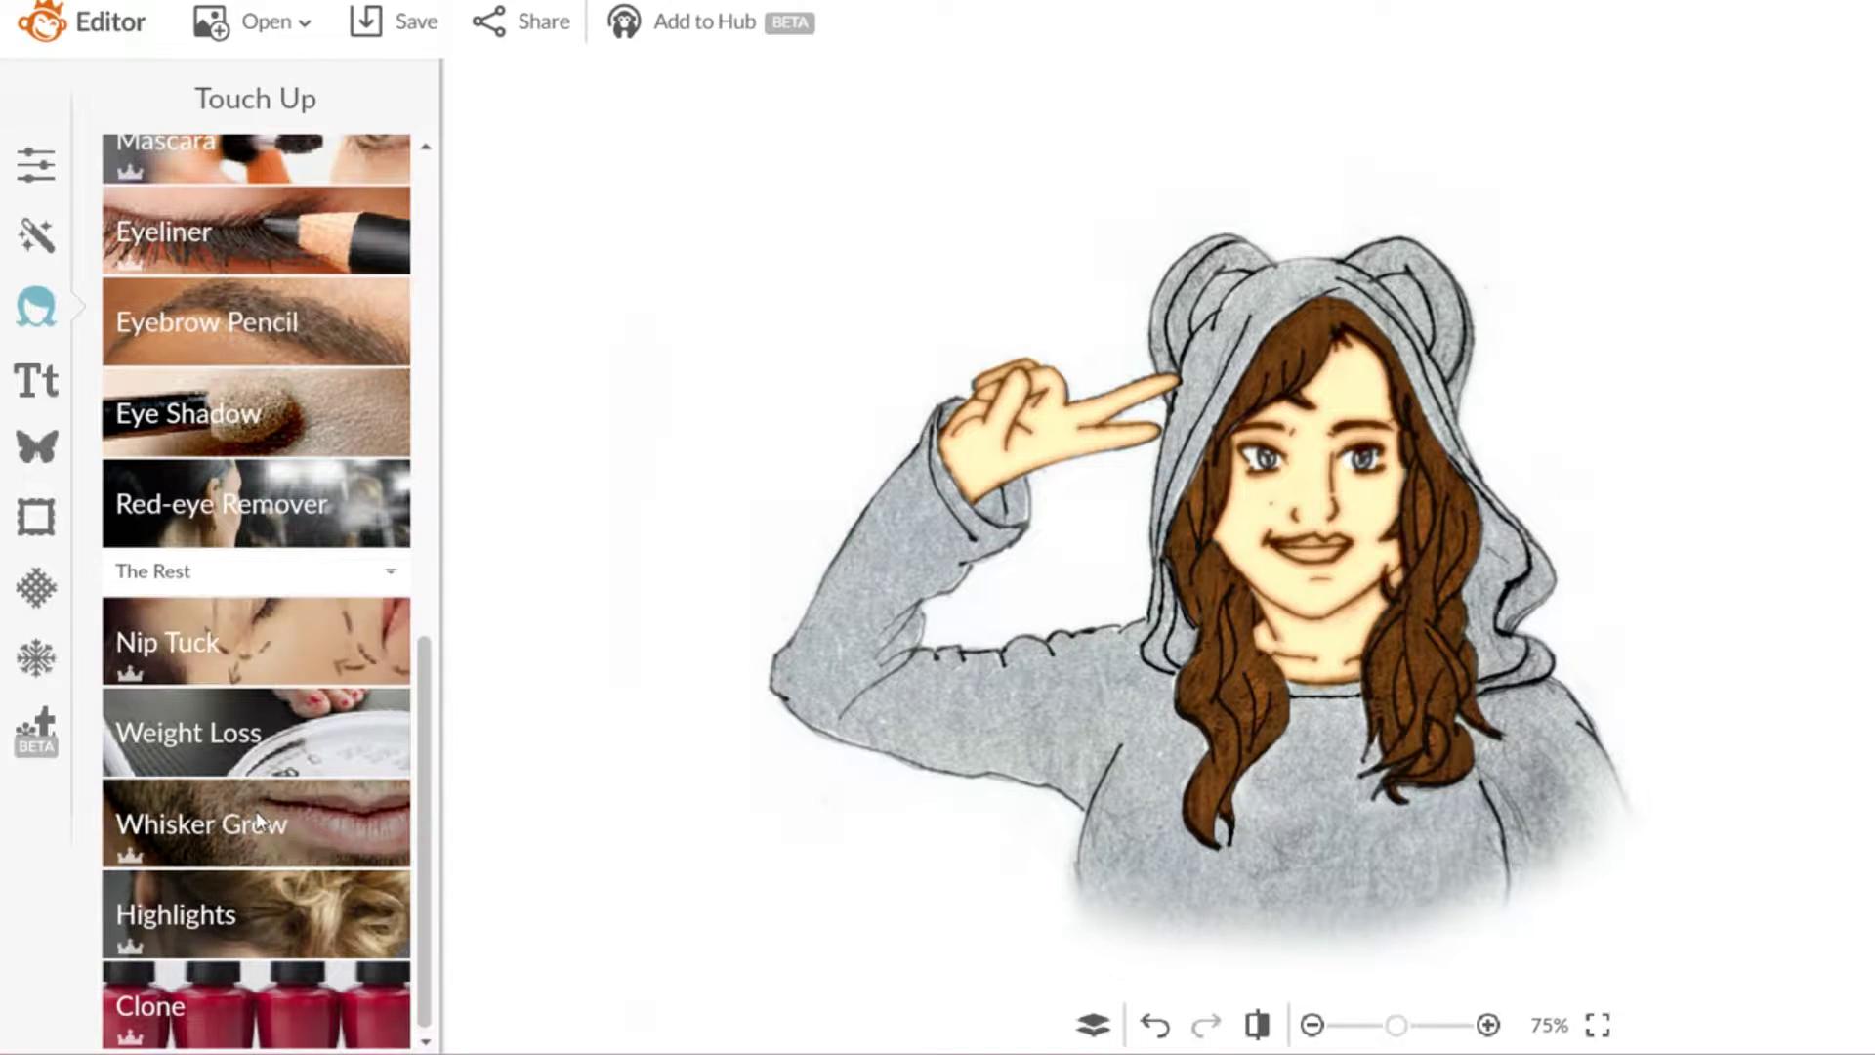
pyautogui.scroll(8, 256, 684)
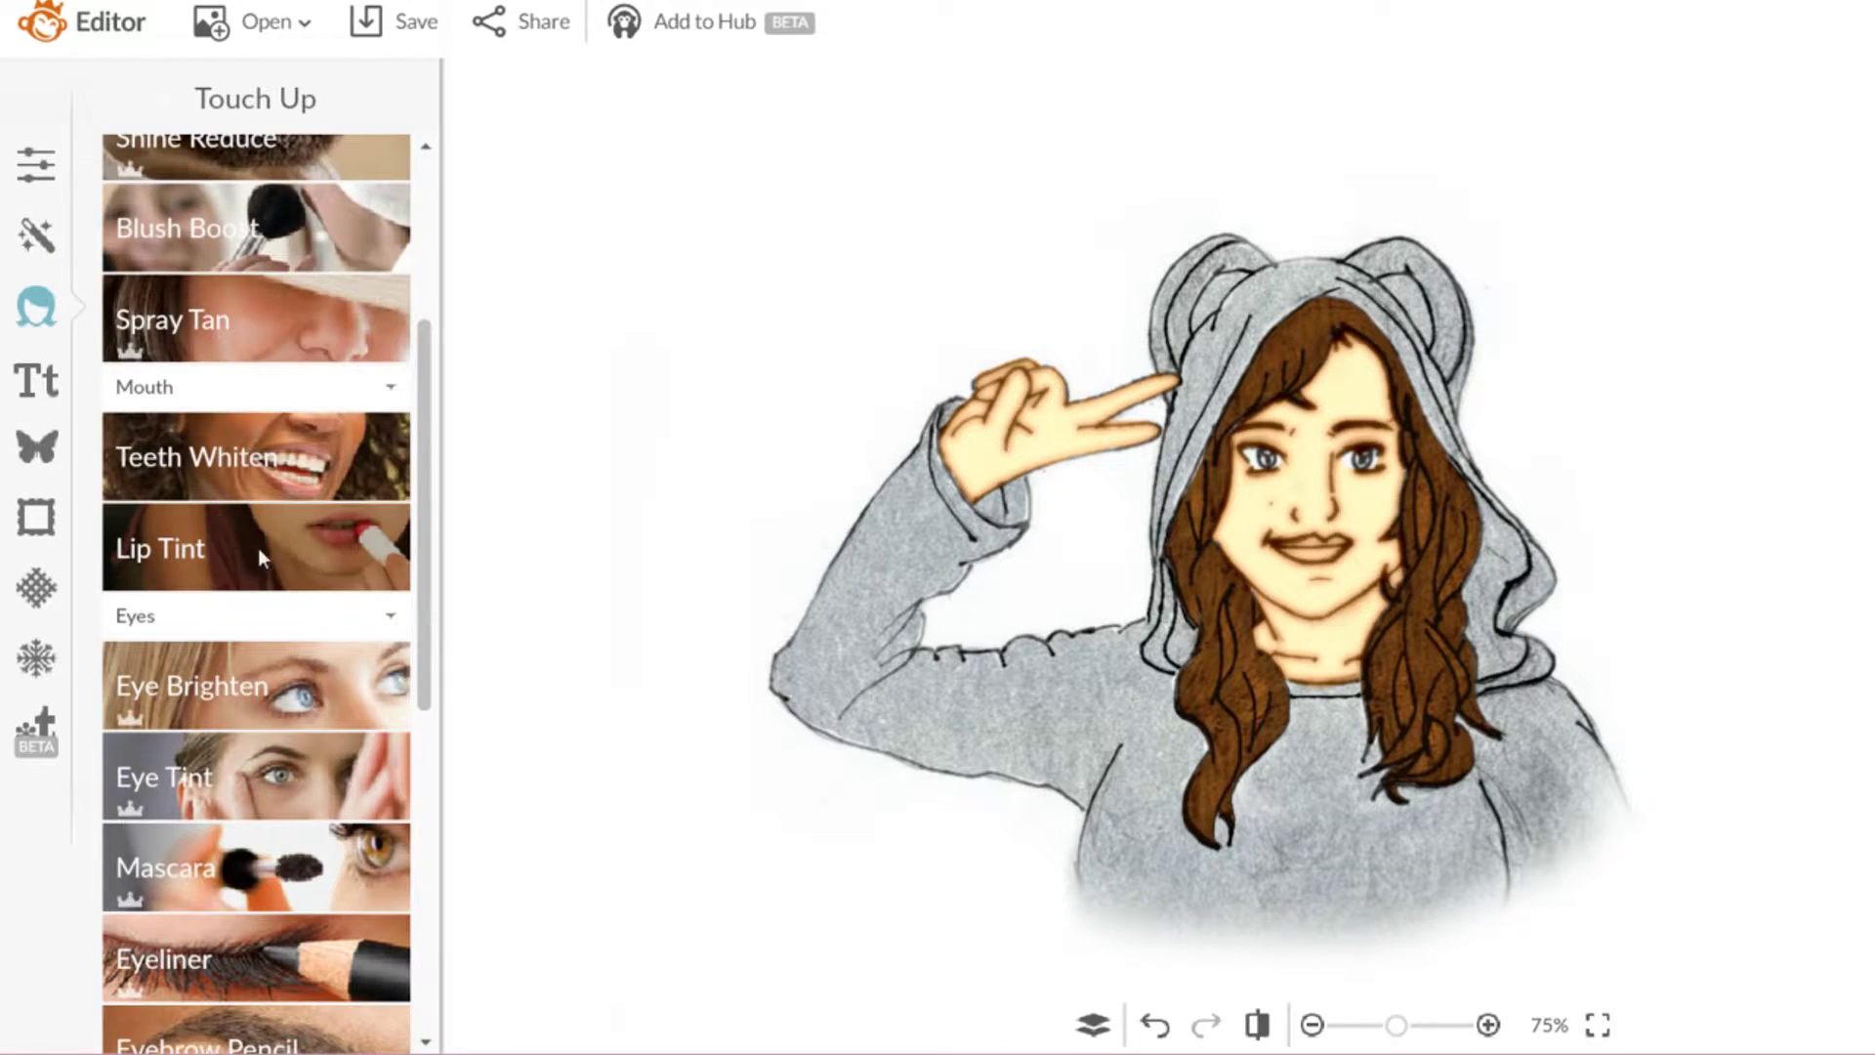
pyautogui.click(318, 553)
pyautogui.scroll(-5, 1504, 537)
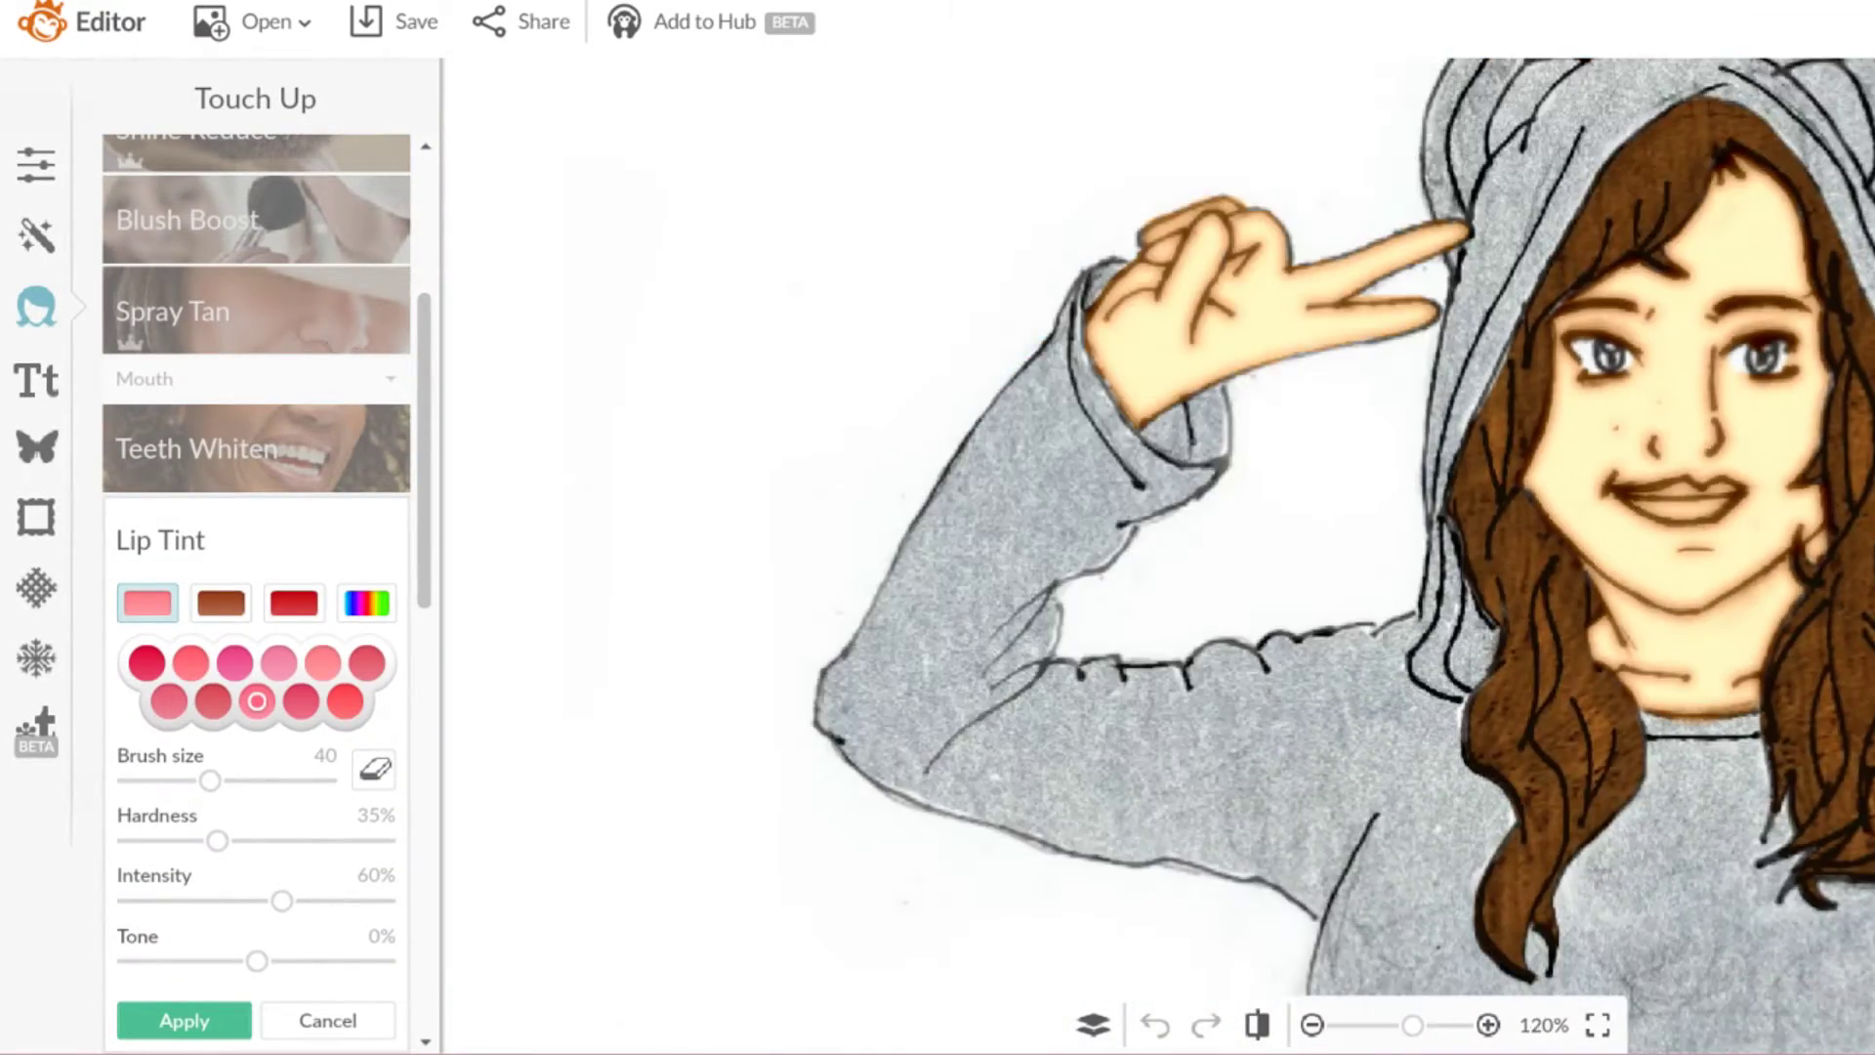
pyautogui.scroll(-4, 1441, 565)
pyautogui.scroll(5, 1441, 564)
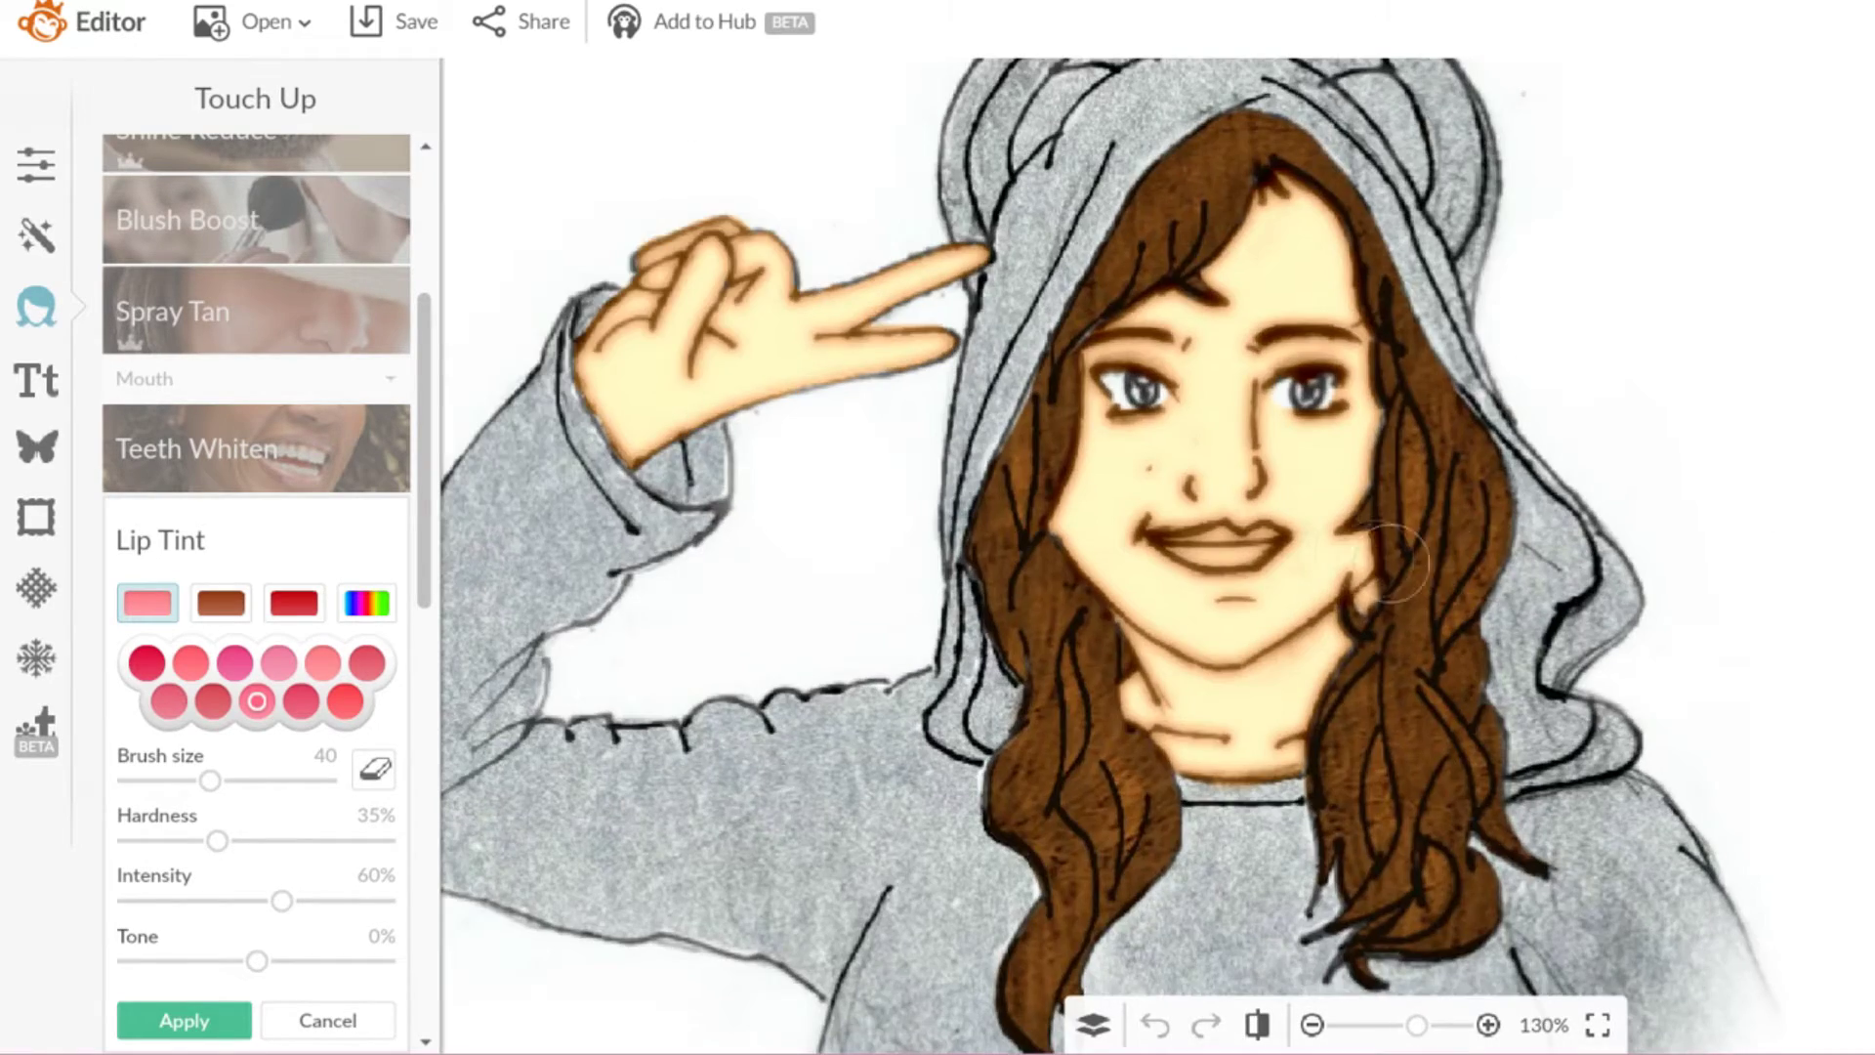
pyautogui.scroll(3, 1441, 564)
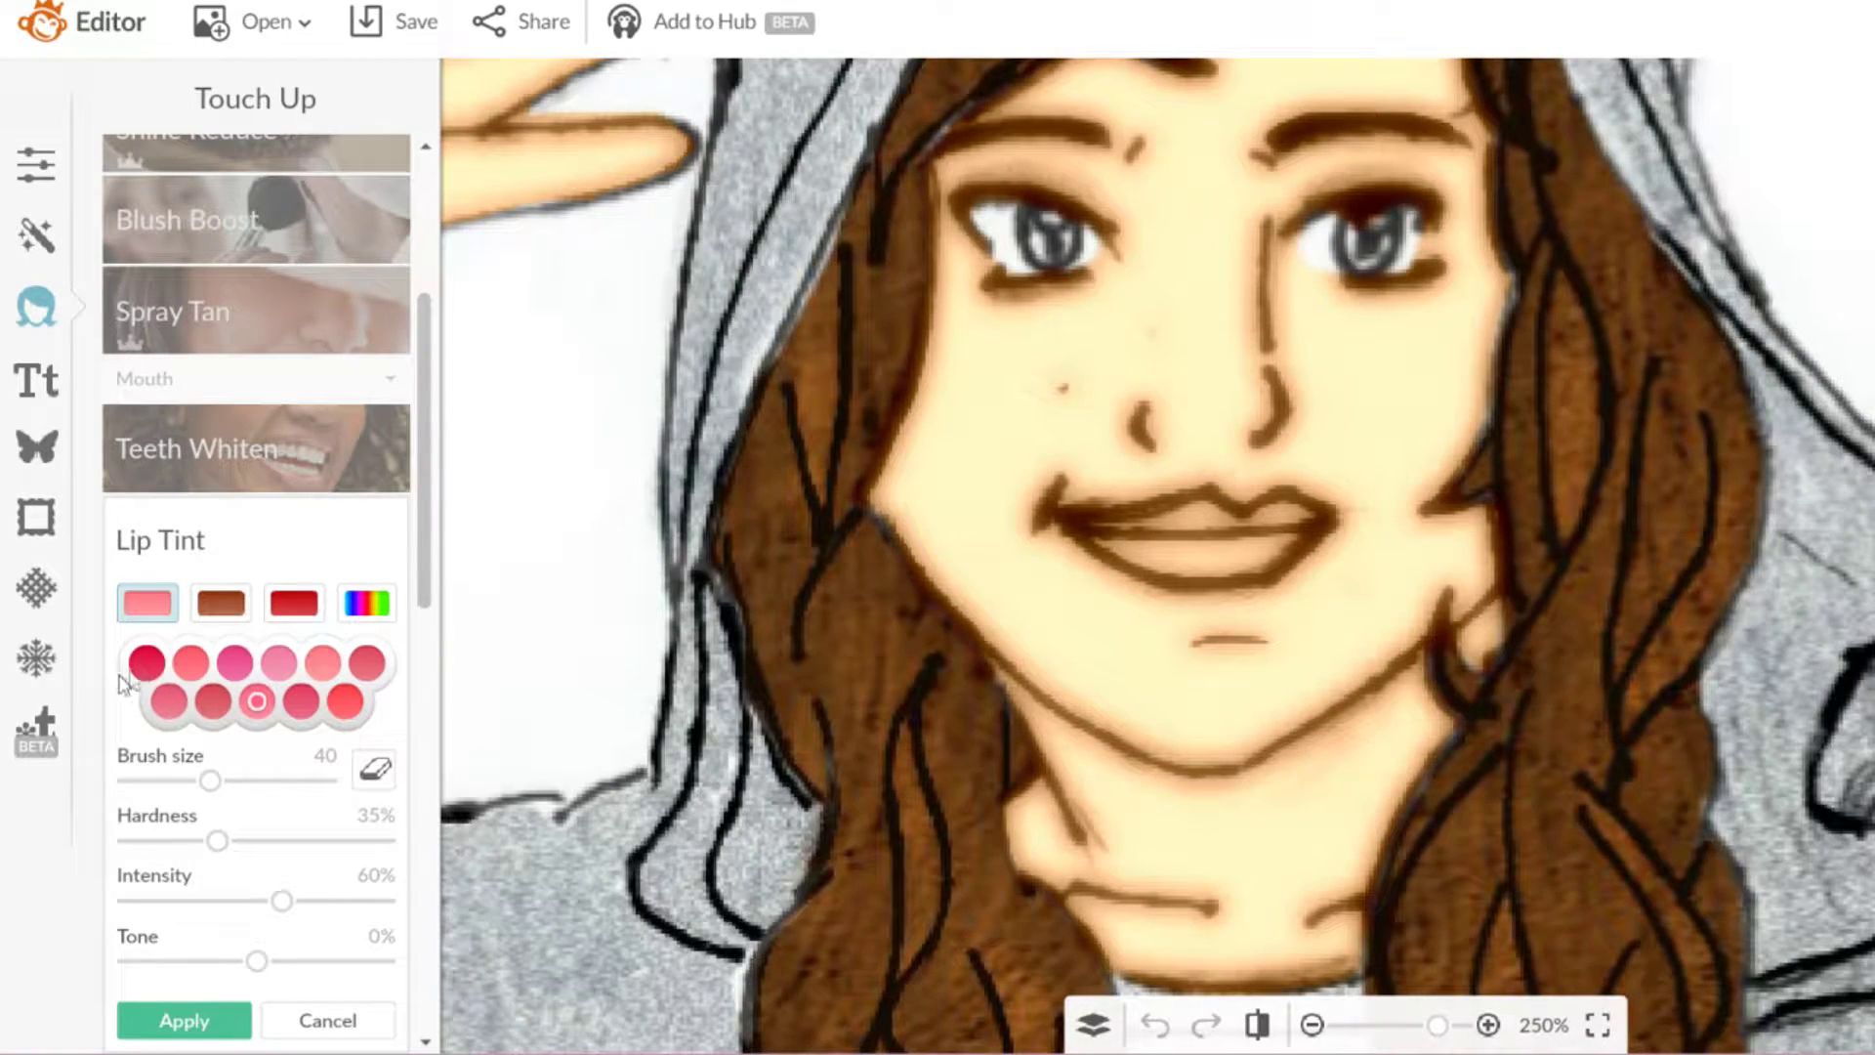
pyautogui.click(220, 603)
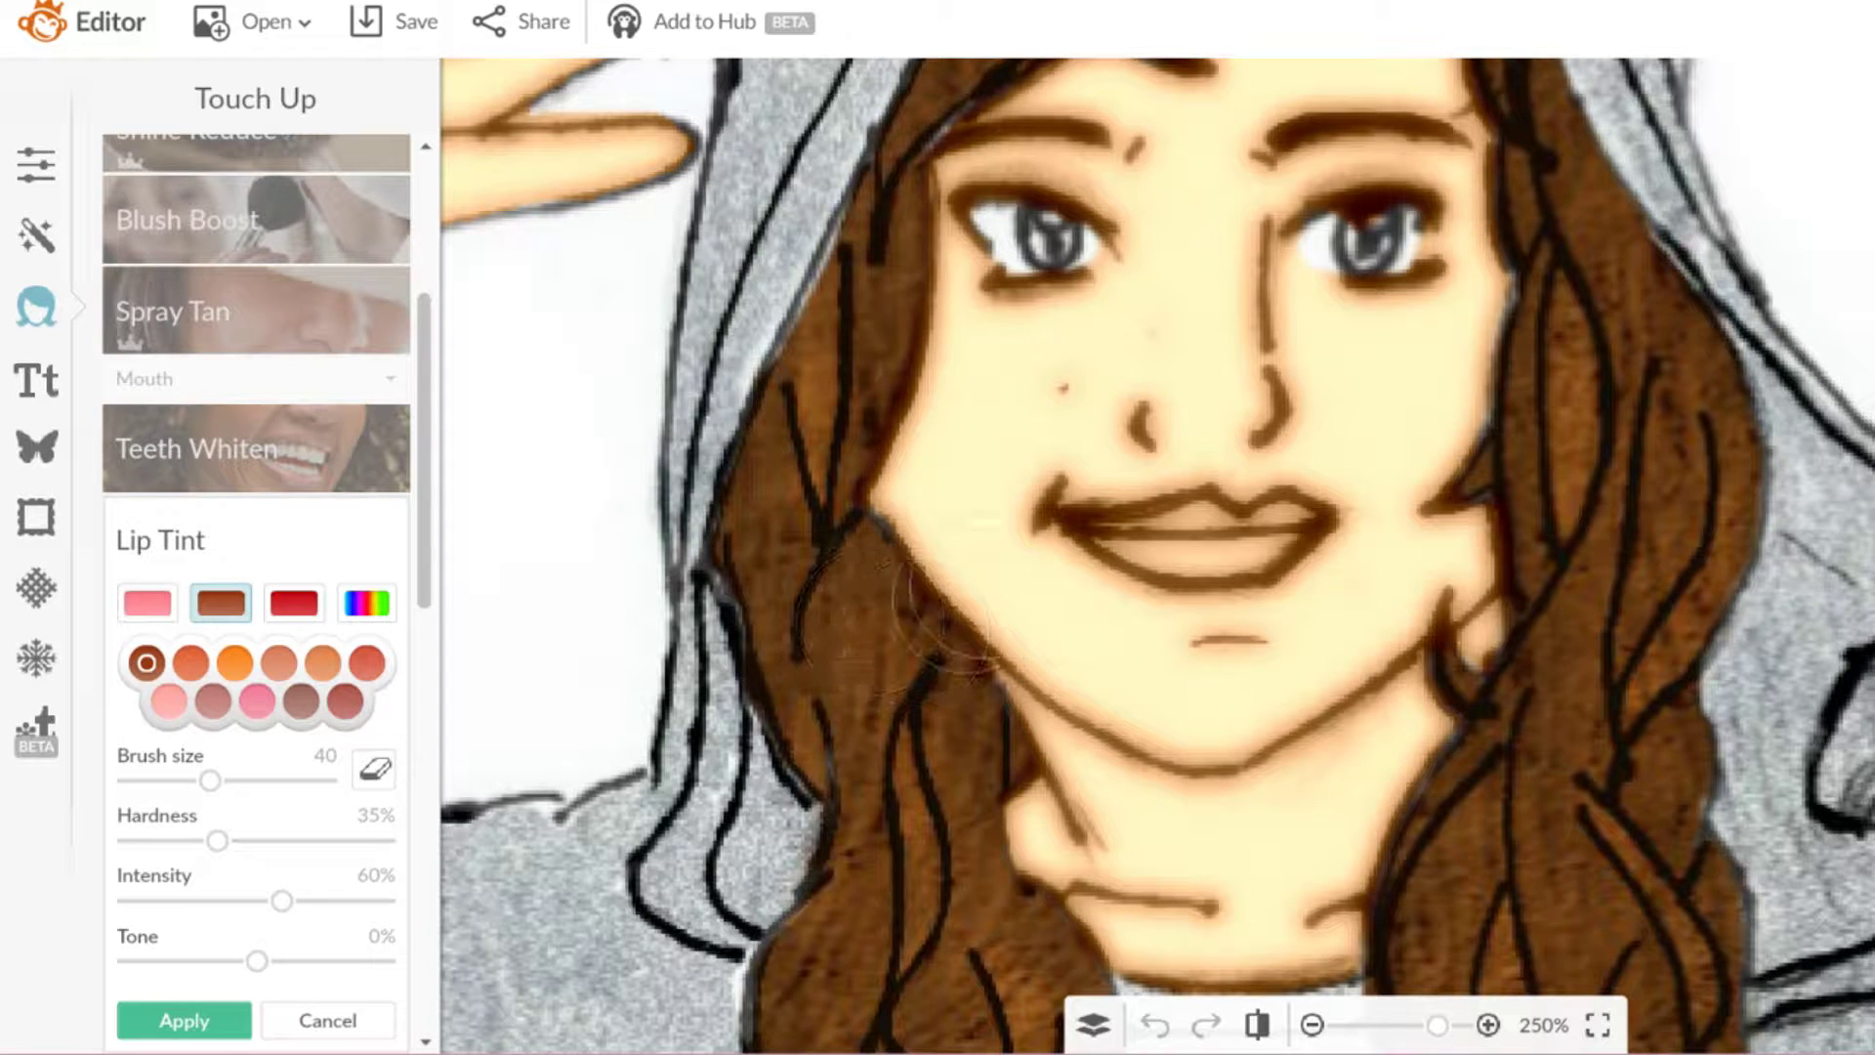
pyautogui.click(156, 781)
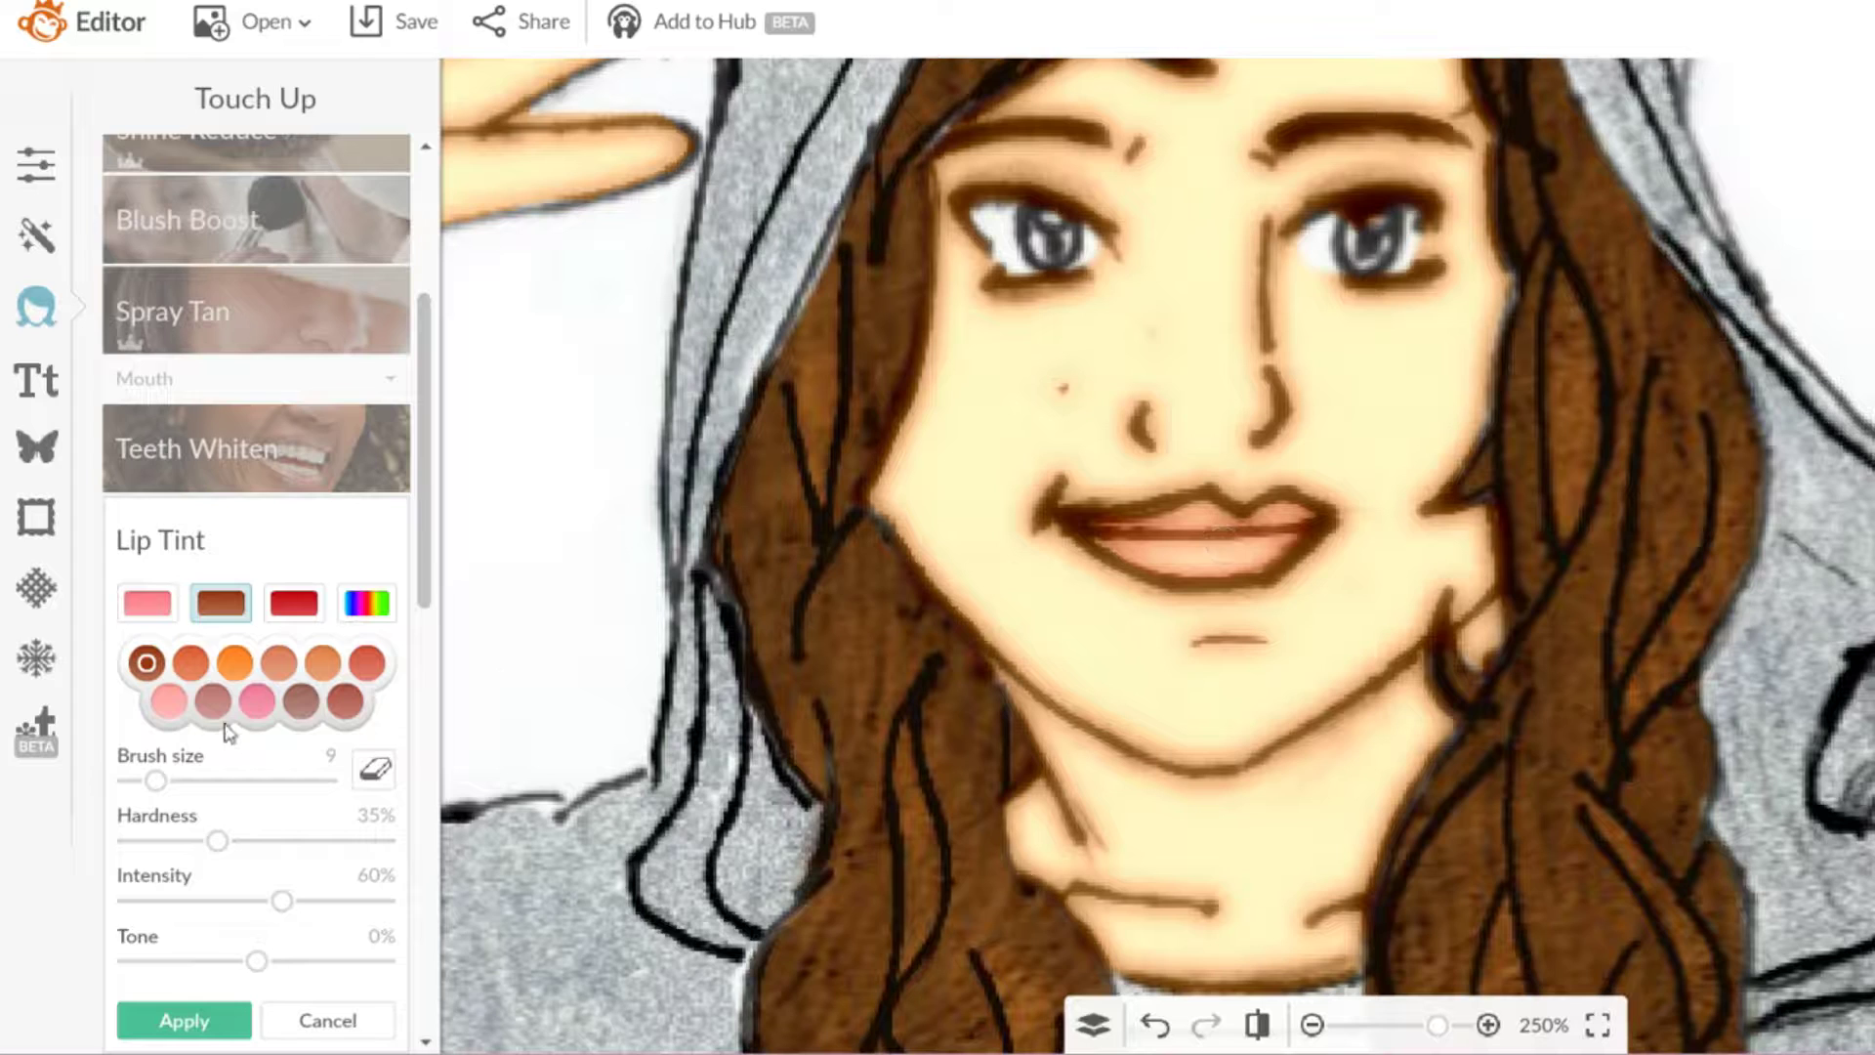
# Step: Raise the lip tint's intensity to 96%, set its tone to -35%, and fill in the remaining parts of the lips
pyautogui.click(344, 901)
pyautogui.click(376, 901)
pyautogui.click(314, 962)
pyautogui.moveTo(332, 967); pyautogui.dragTo(180, 969)
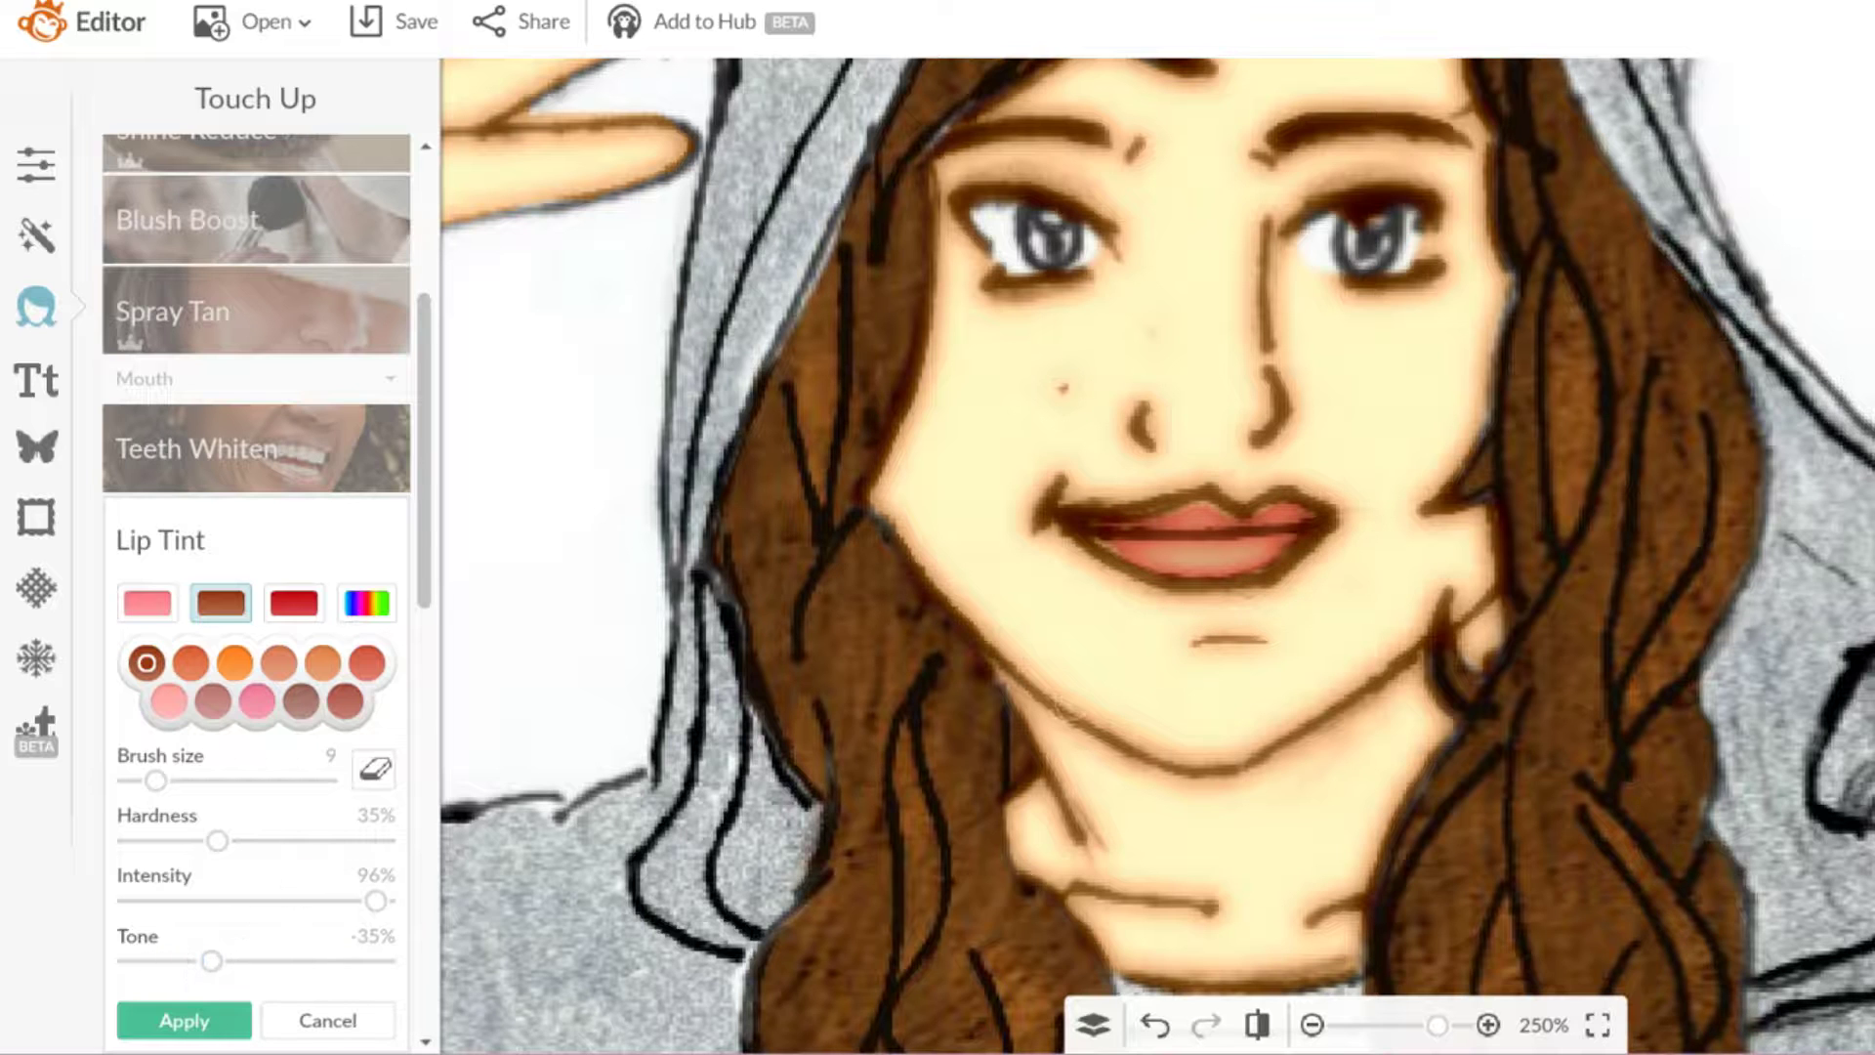
pyautogui.scroll(4, 1152, 583)
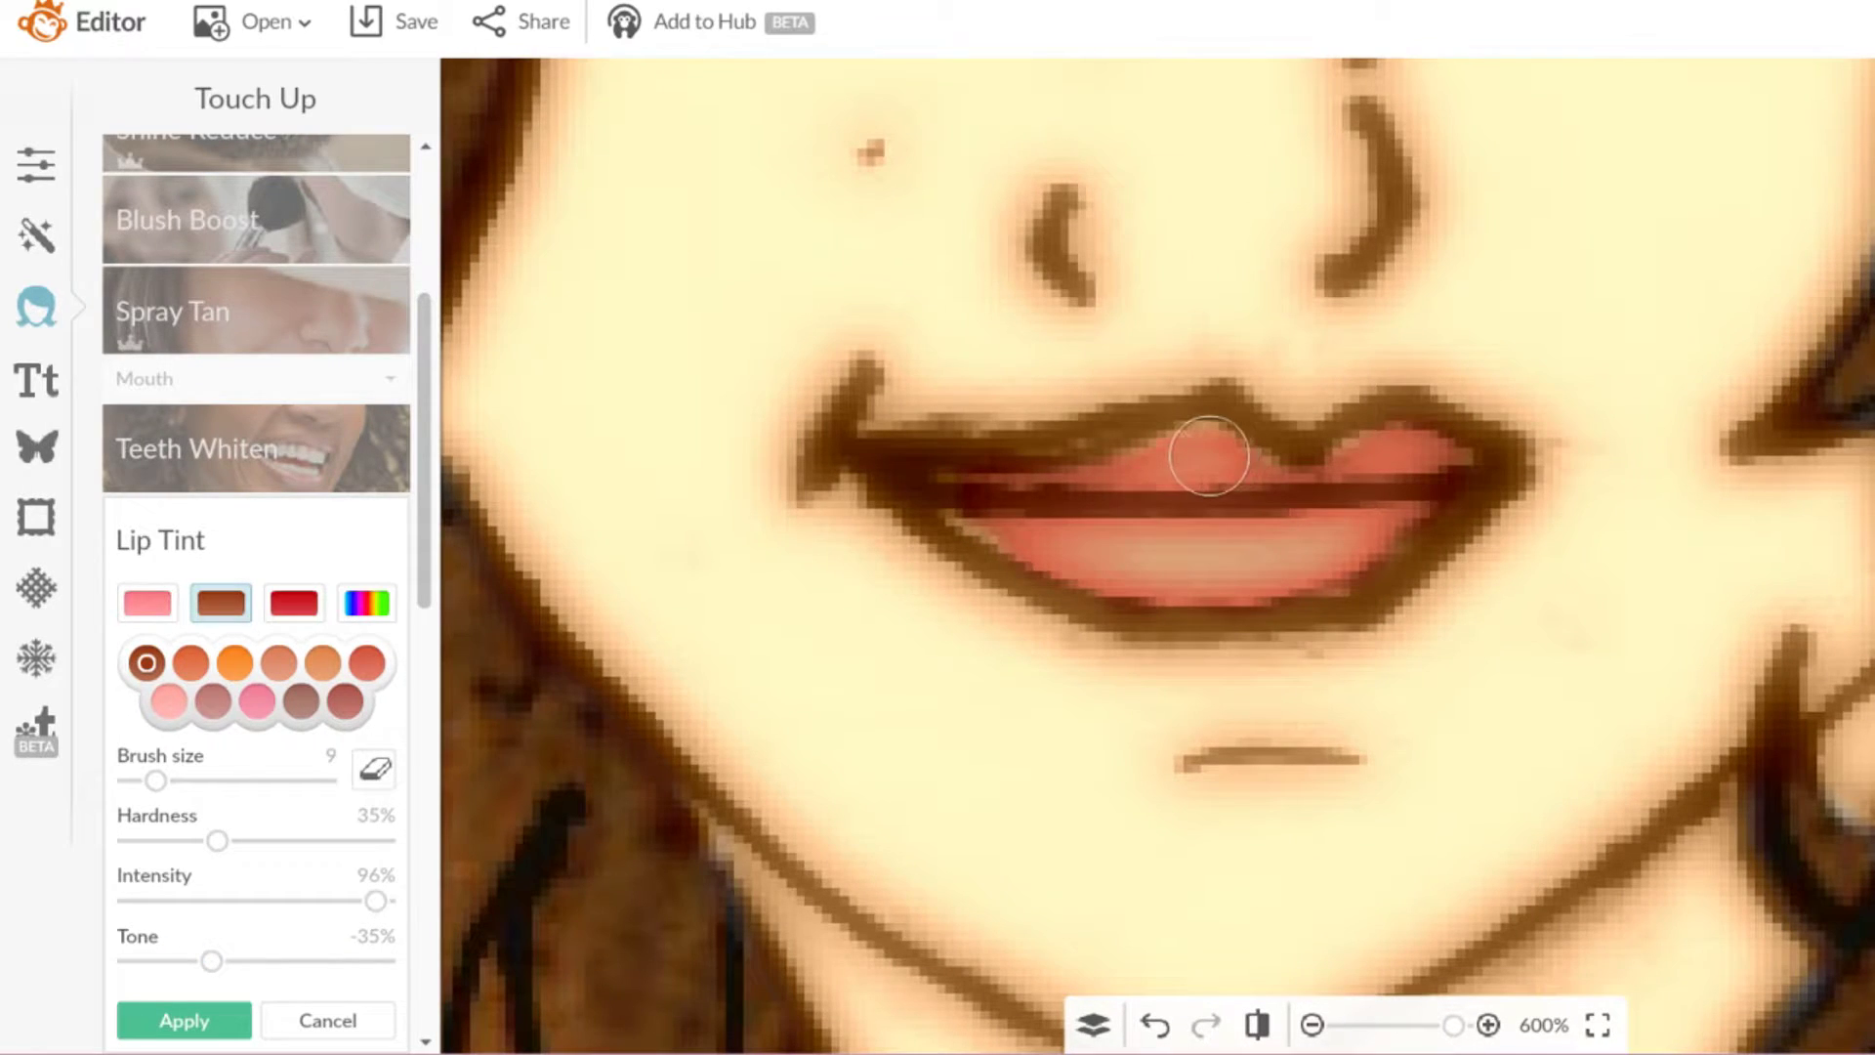
pyautogui.moveTo(1209, 448)
pyautogui.mouseDown()
pyautogui.moveTo(1156, 473)
pyautogui.moveTo(1226, 455)
pyautogui.moveTo(1244, 481)
pyautogui.moveTo(1333, 481)
pyautogui.moveTo(1377, 453)
pyautogui.moveTo(1307, 544)
pyautogui.moveTo(1324, 569)
pyautogui.moveTo(1088, 552)
pyautogui.moveTo(963, 494)
pyautogui.mouseUp()
# Step: Change the lip tint to the muted mauve-brown shade with 92% hardness and -26% tone
pyautogui.scroll(-5, 1203, 570)
pyautogui.scroll(-3, 1202, 571)
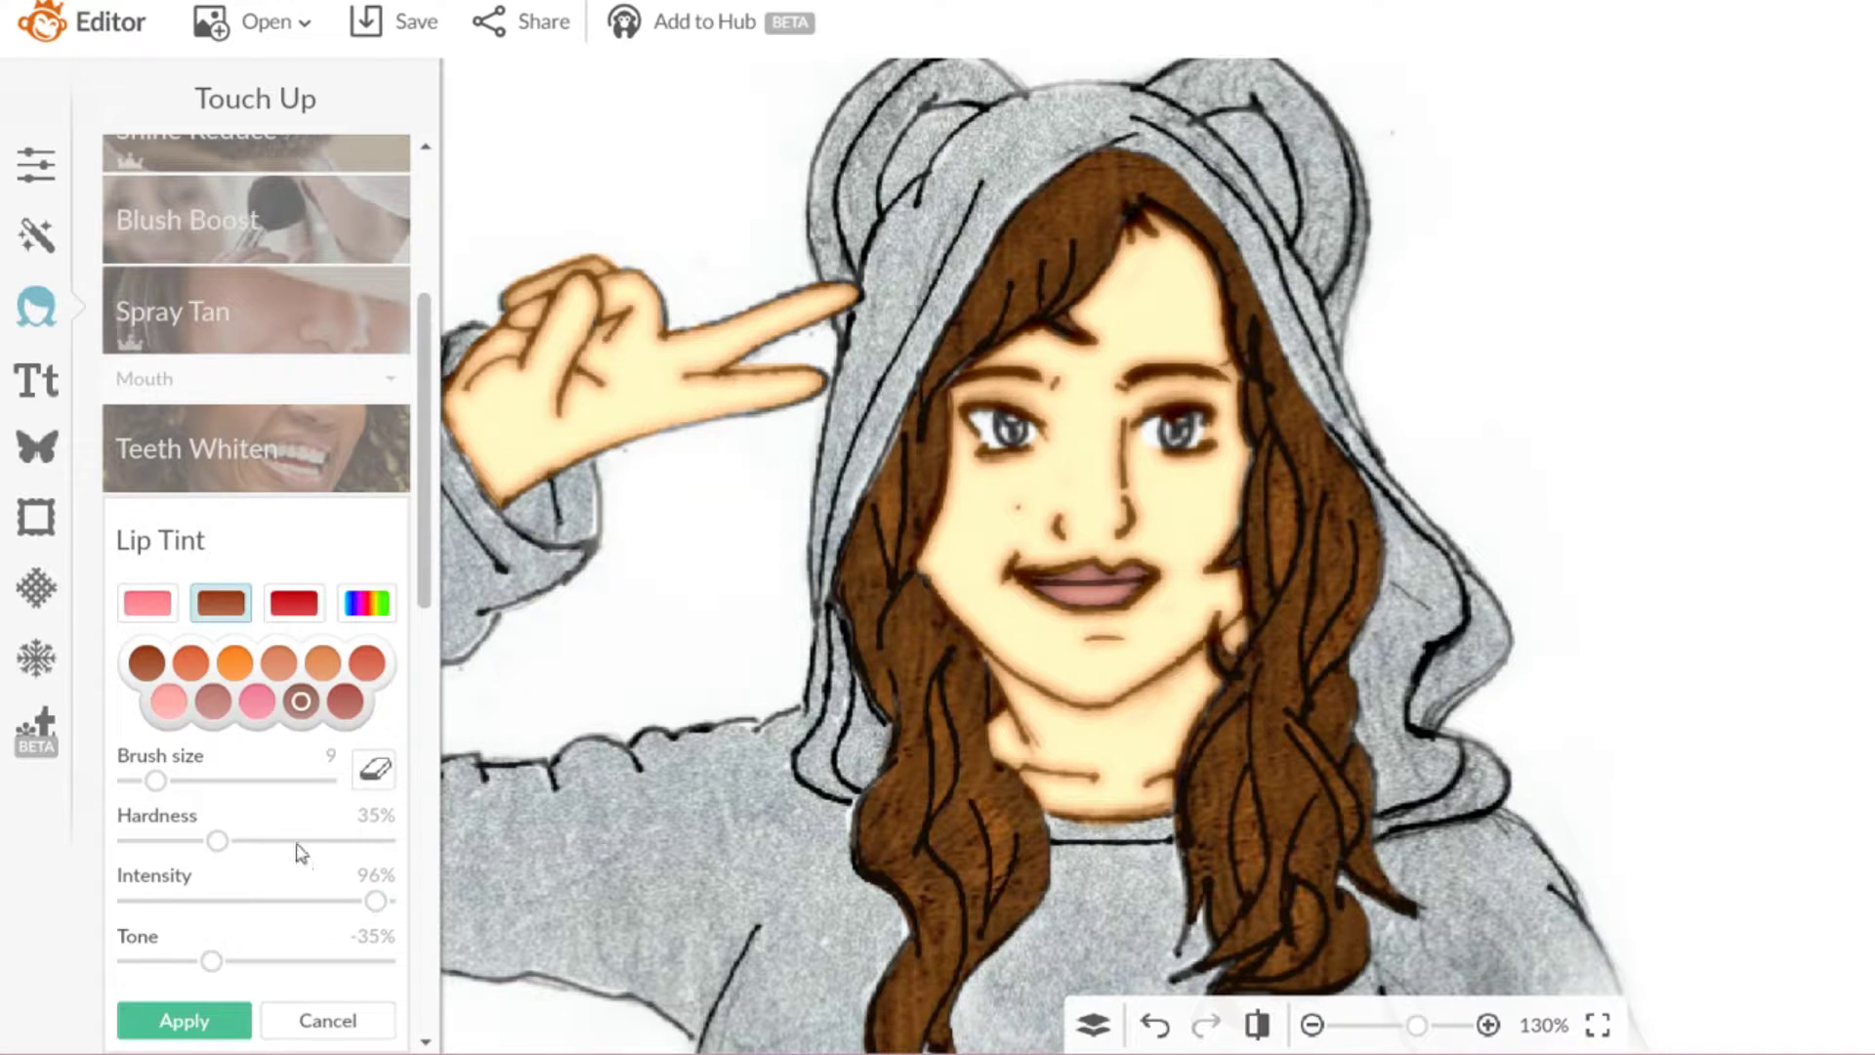
pyautogui.moveTo(298, 844); pyautogui.dragTo(367, 850)
pyautogui.scroll(-4, 930, 858)
pyautogui.click(152, 962)
pyautogui.moveTo(153, 962); pyautogui.dragTo(177, 962)
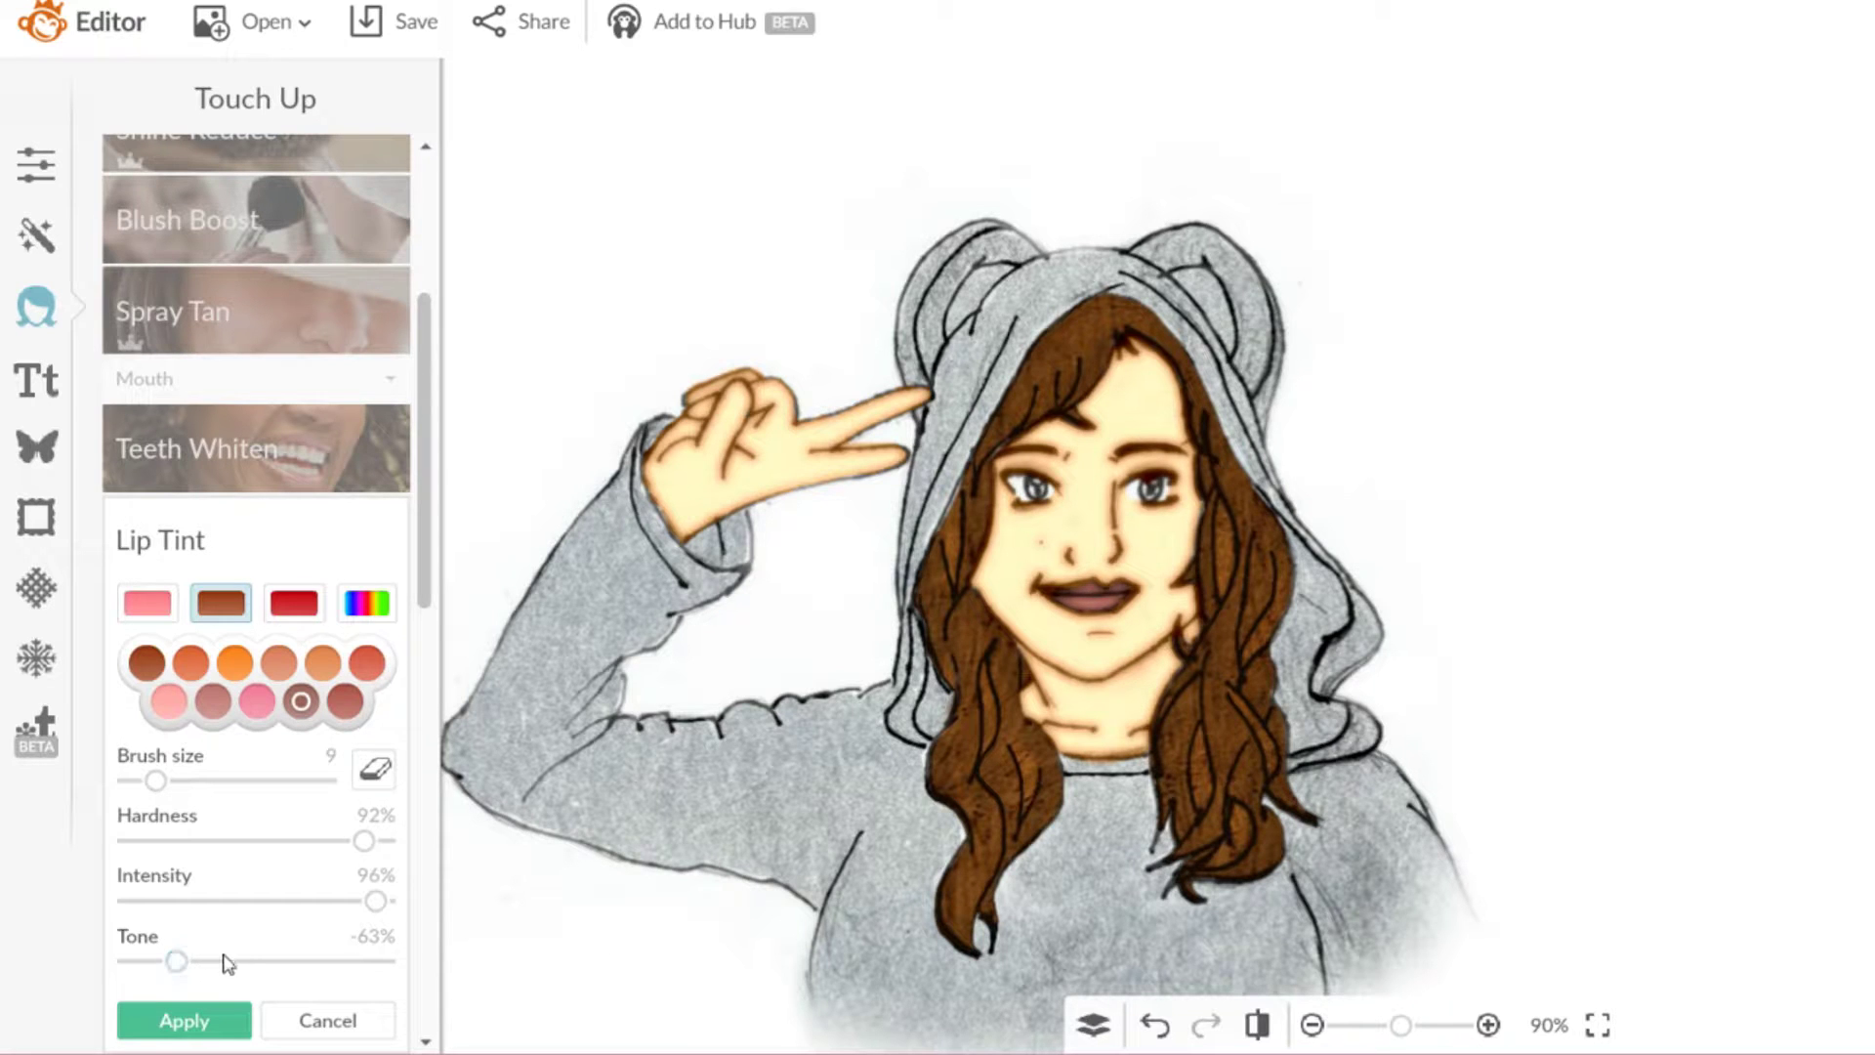
pyautogui.click(228, 962)
# Step: Compare the lips in the custom pinkish red, return to the mauve-brown shade and apply the lip tint
pyautogui.scroll(3, 1110, 703)
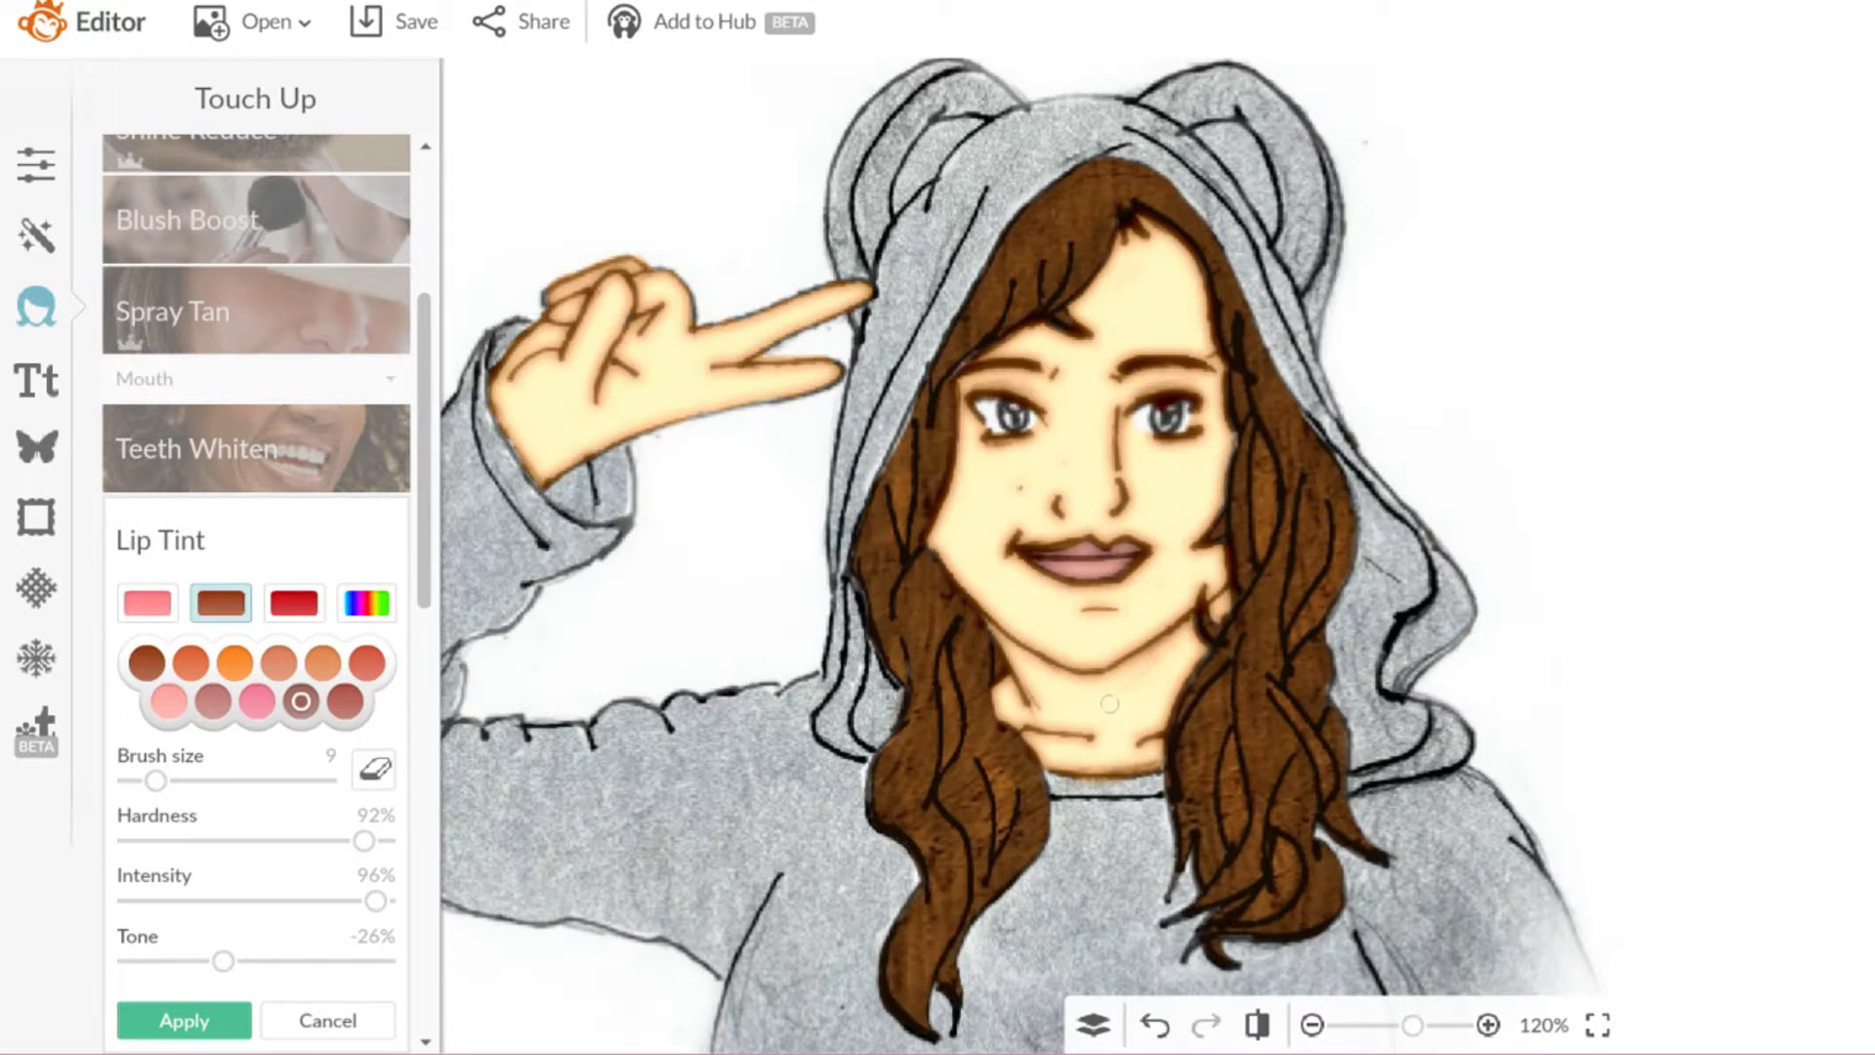
pyautogui.scroll(6, 1034, 426)
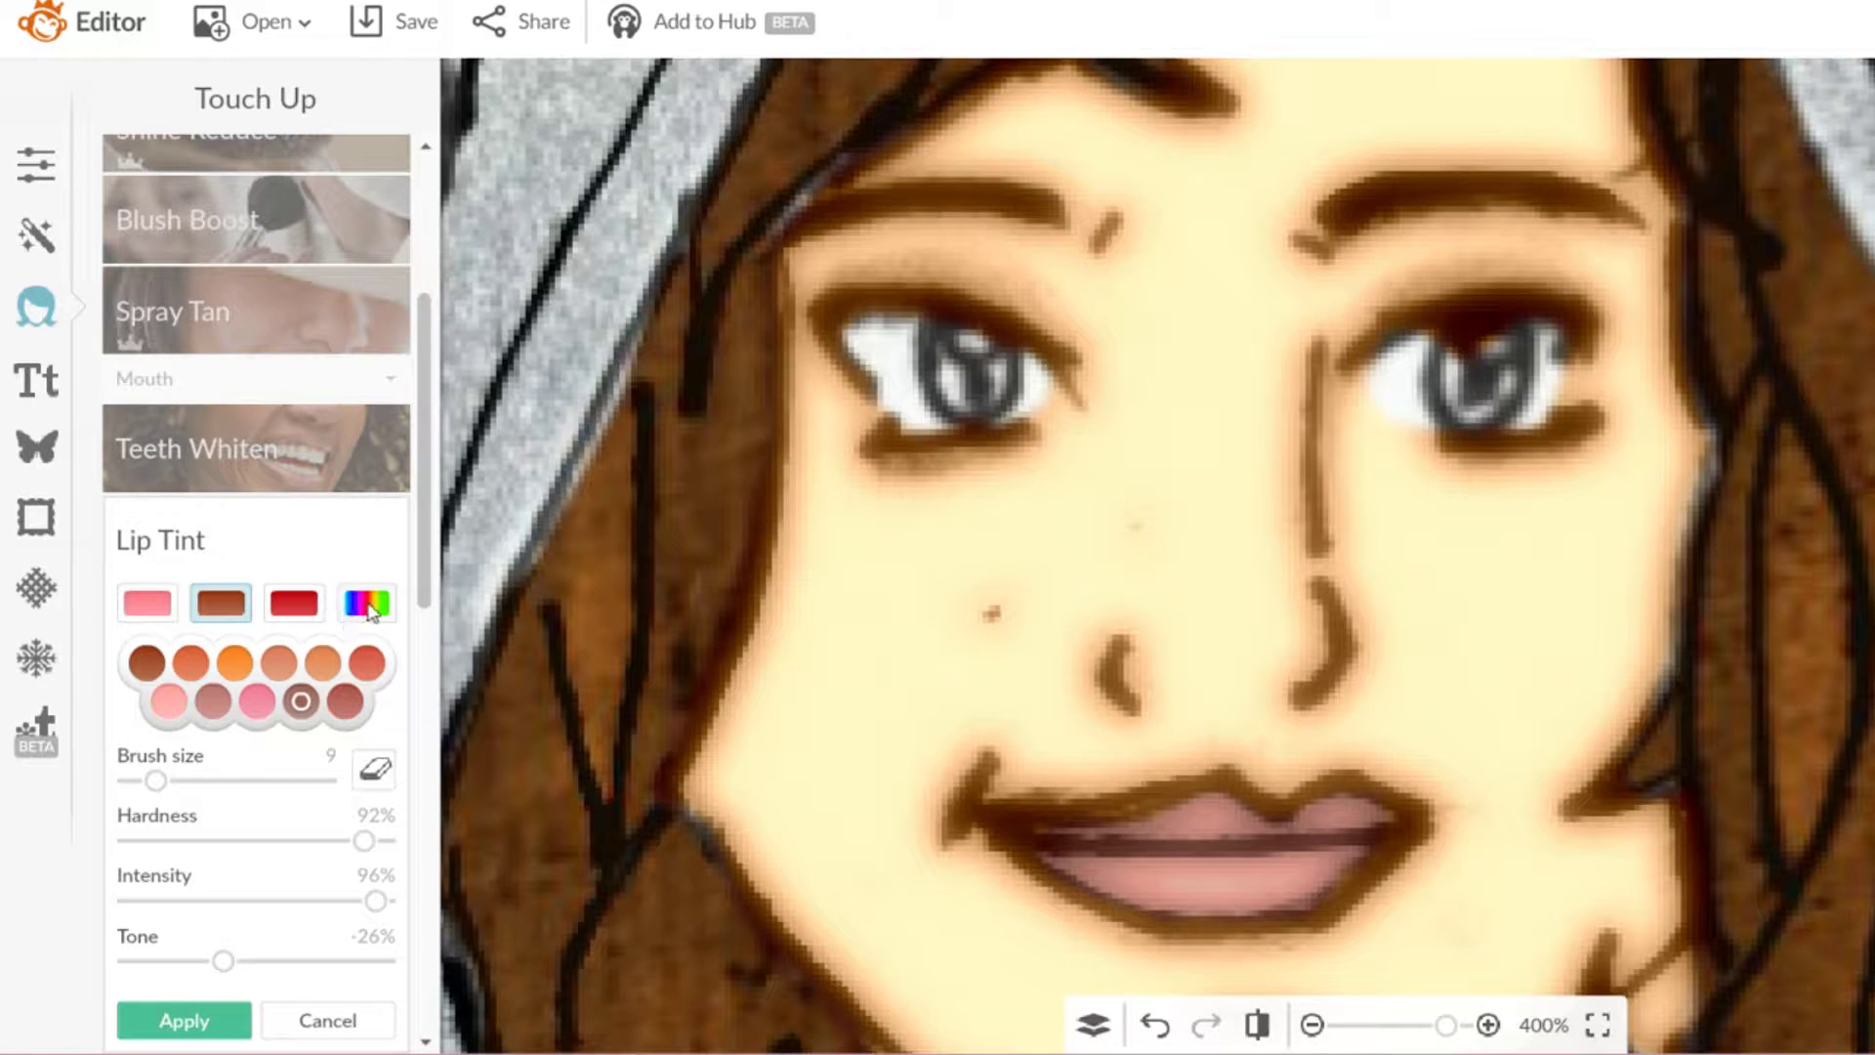
pyautogui.click(369, 607)
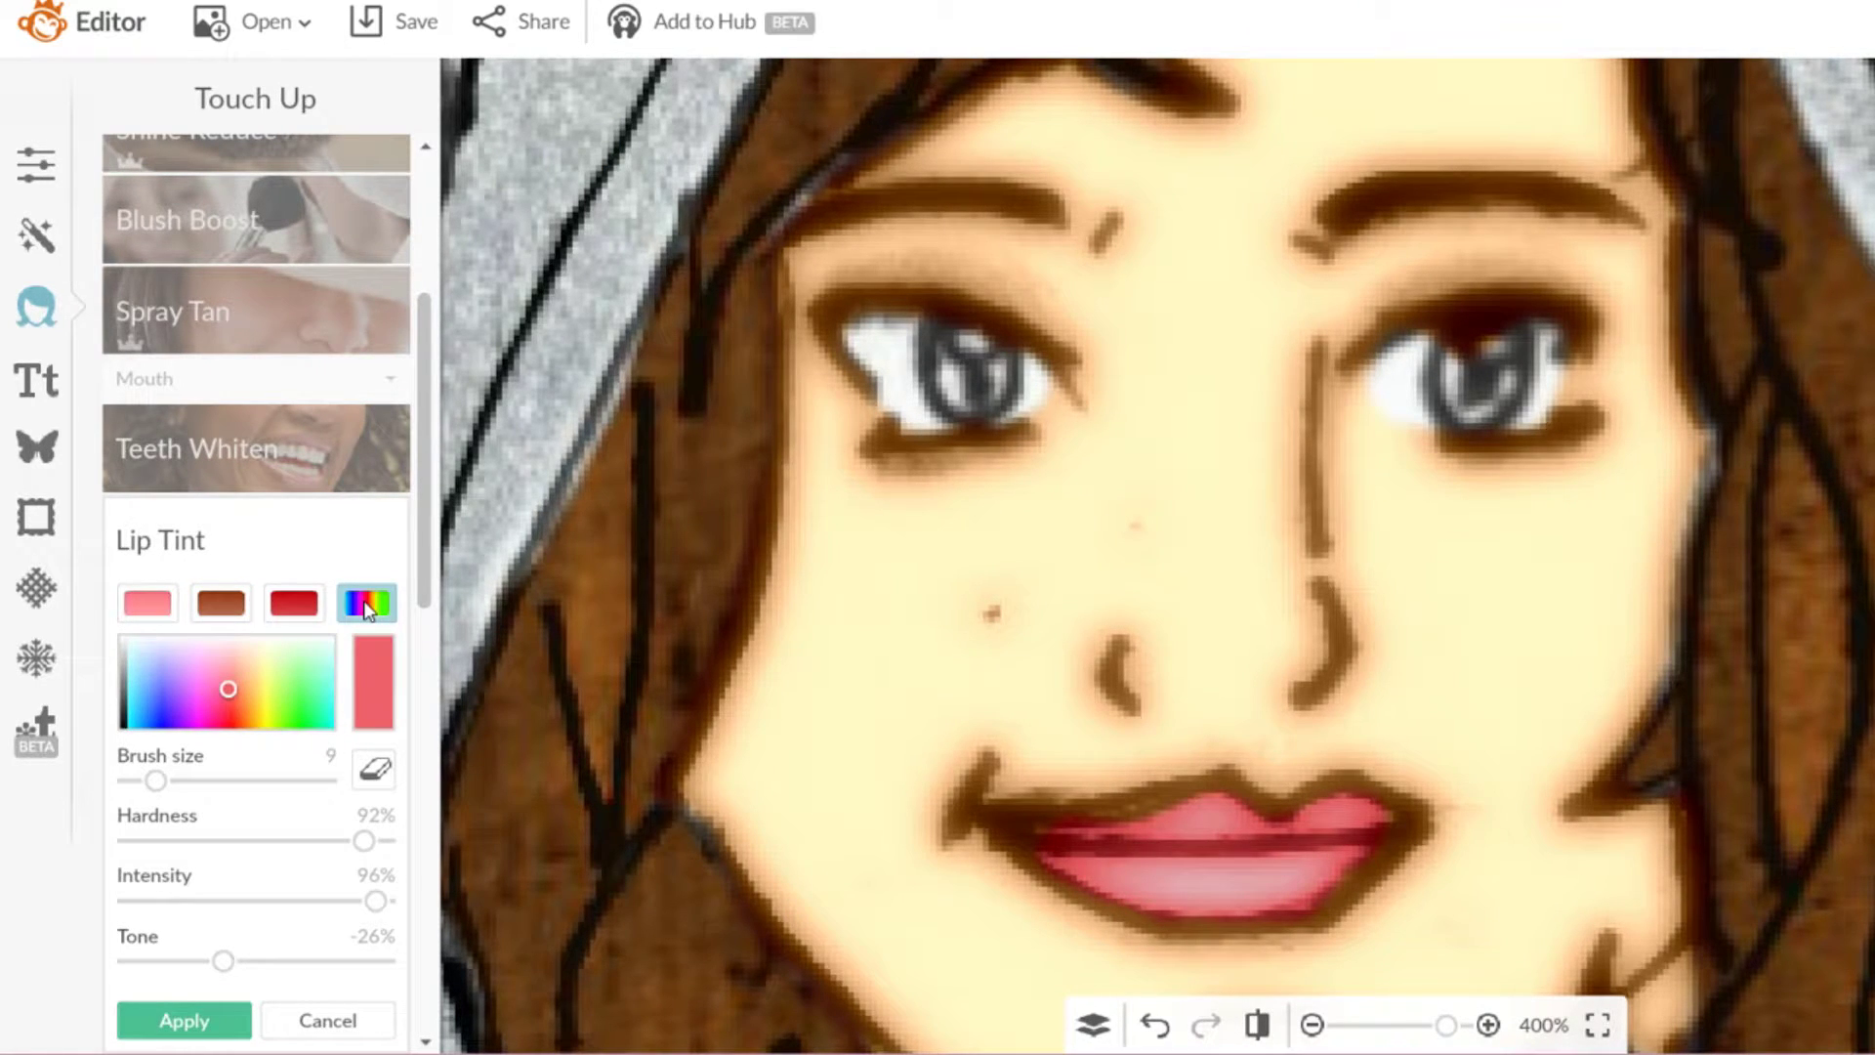
pyautogui.click(221, 603)
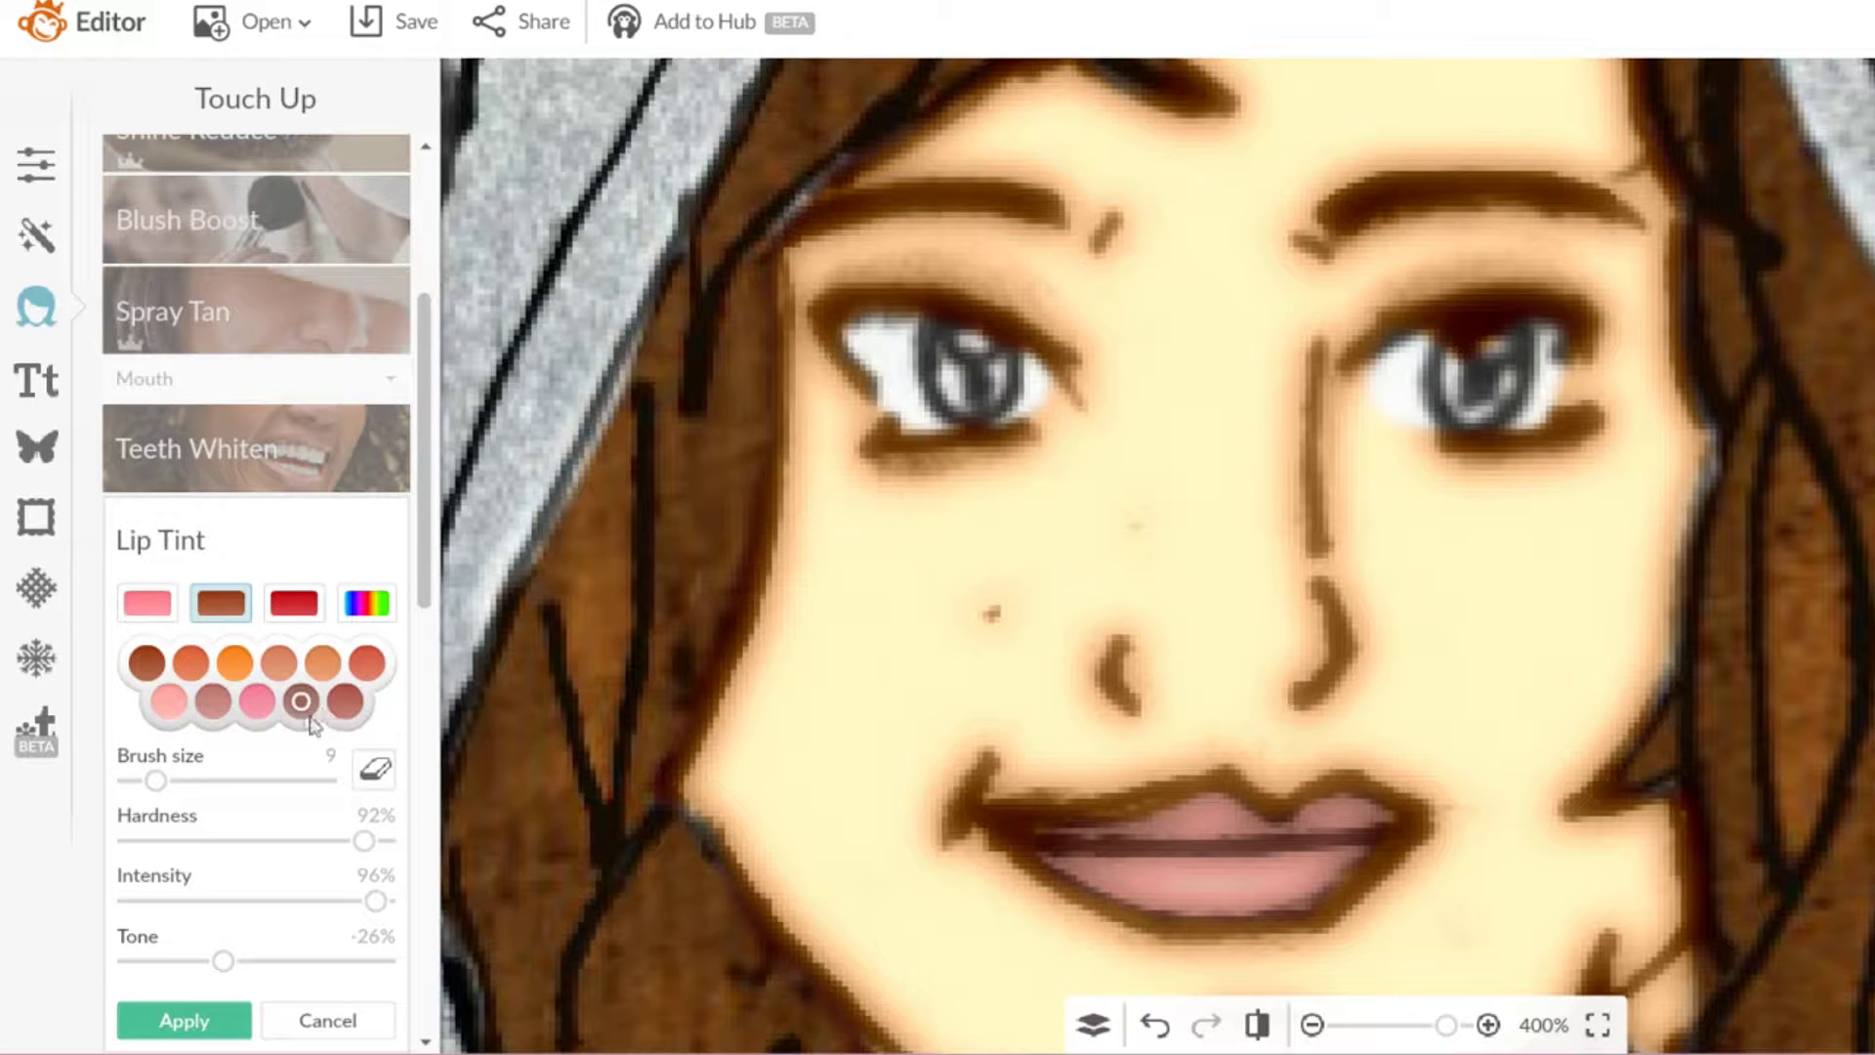
pyautogui.click(233, 1022)
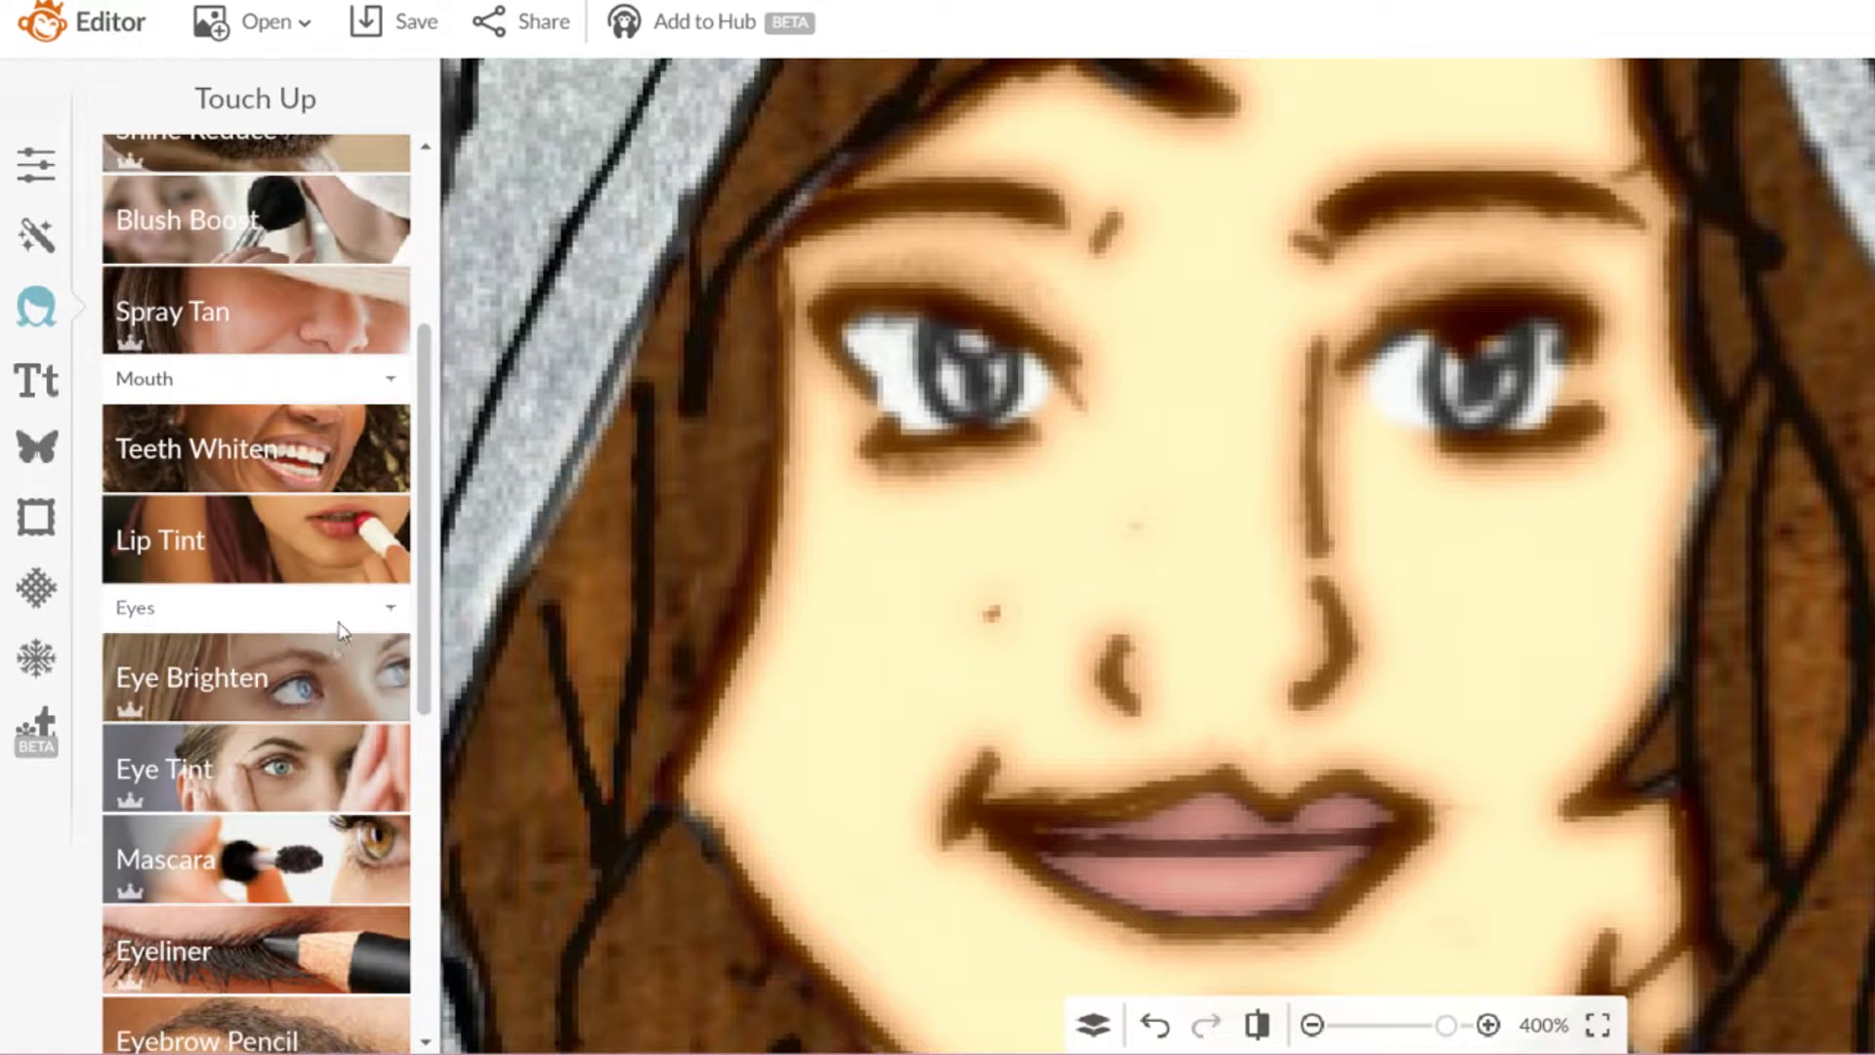
# Step: Brighten the eyes with Eye Brighten at brush size 15 and apply the effect
pyautogui.click(278, 688)
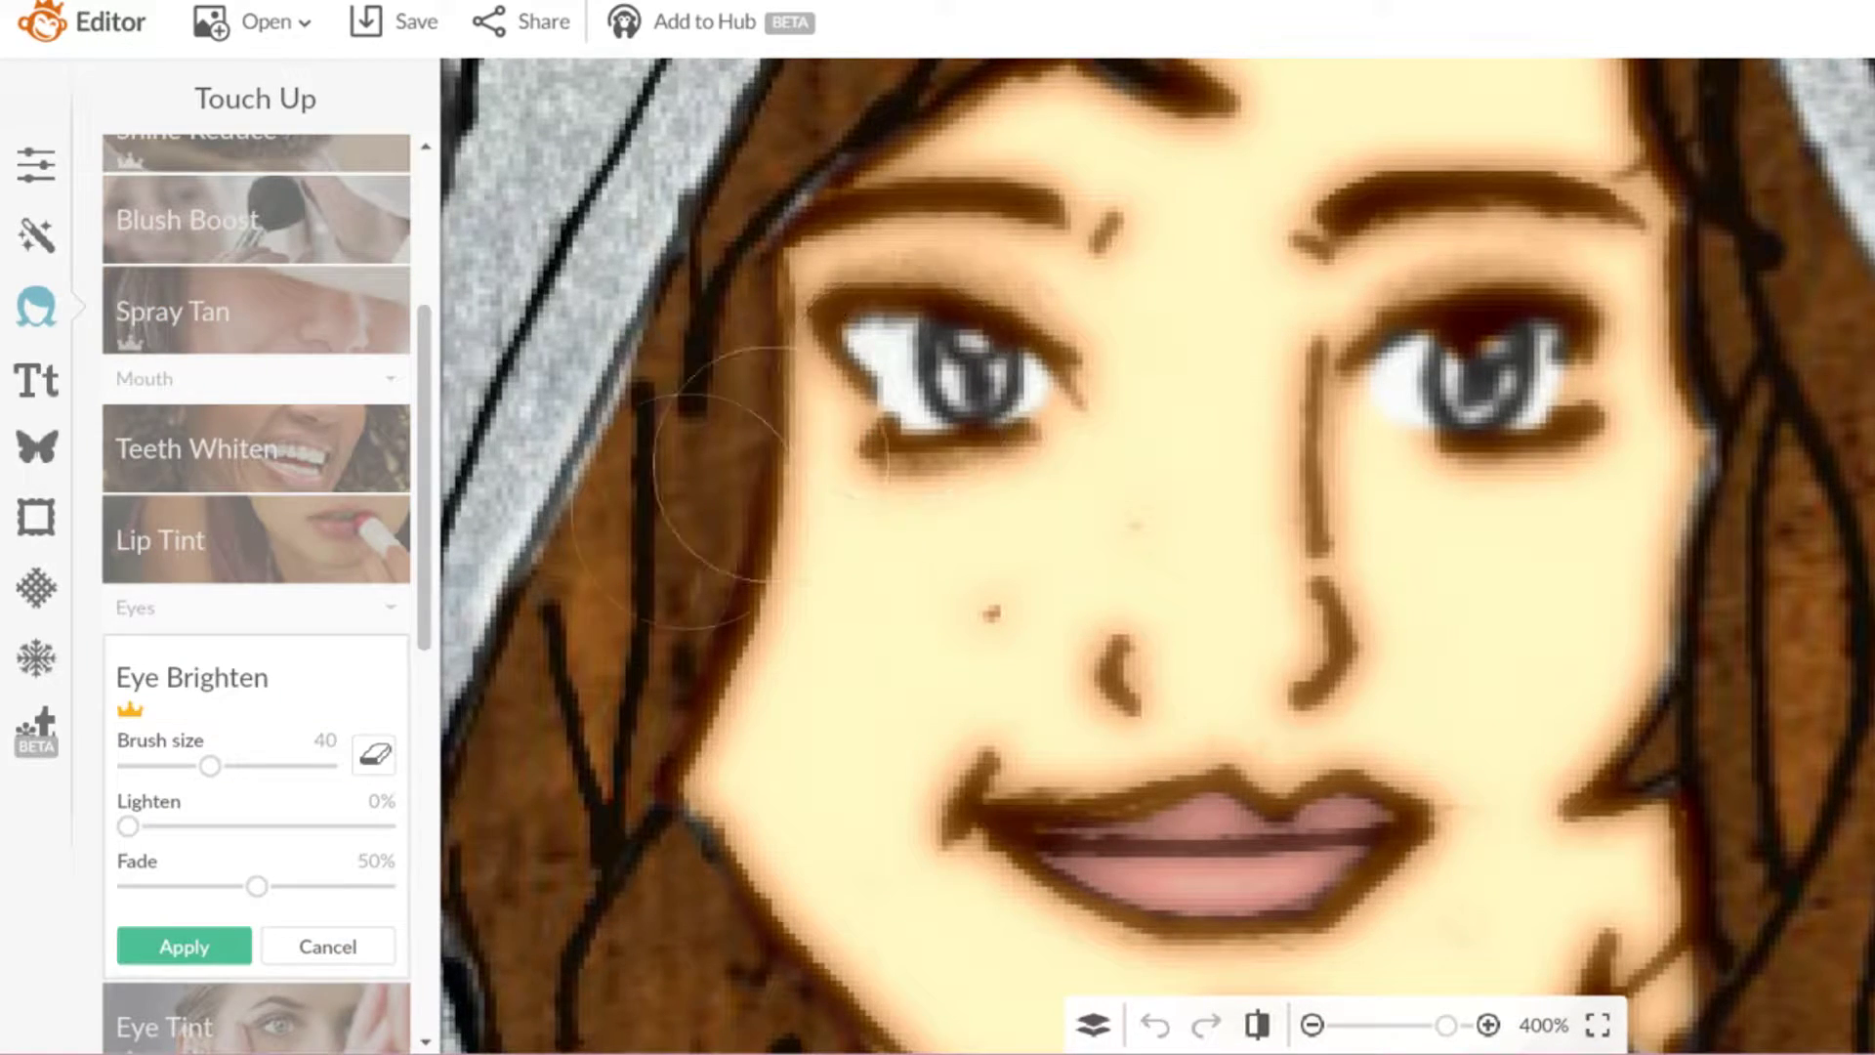
pyautogui.click(170, 767)
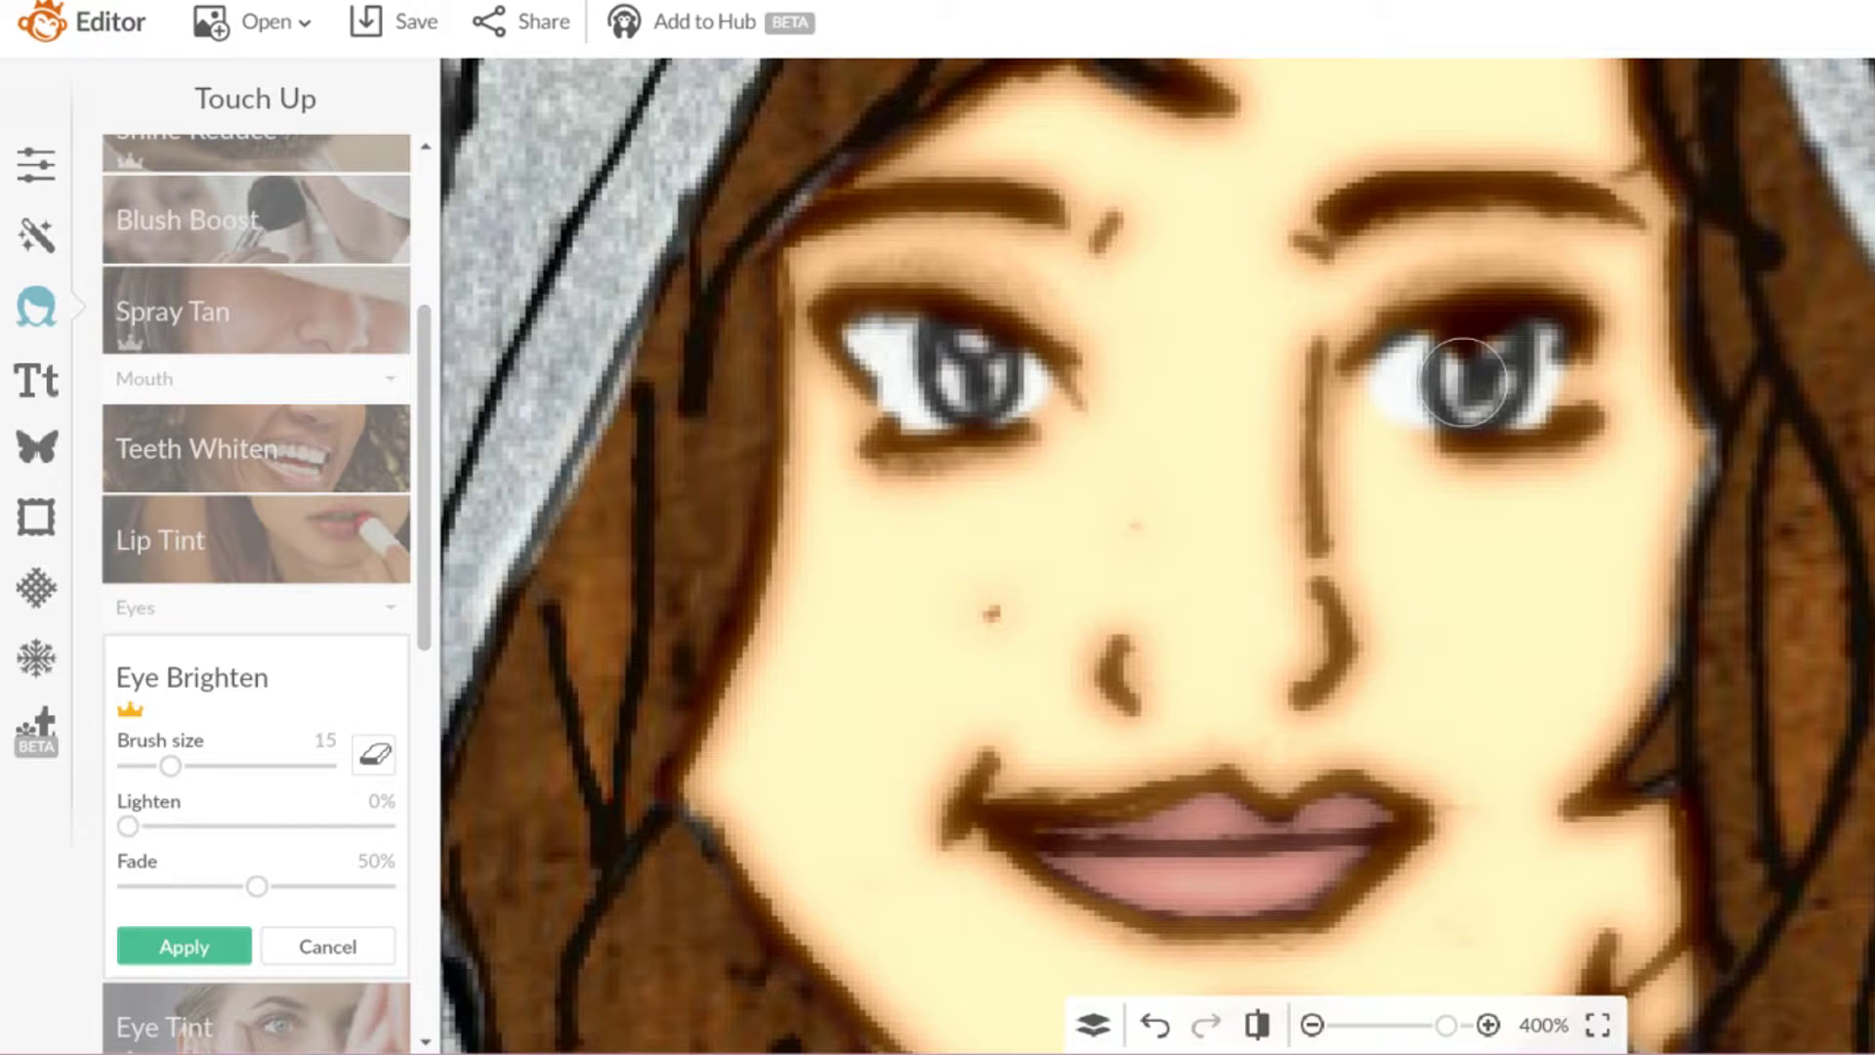
pyautogui.scroll(-2, 200, 767)
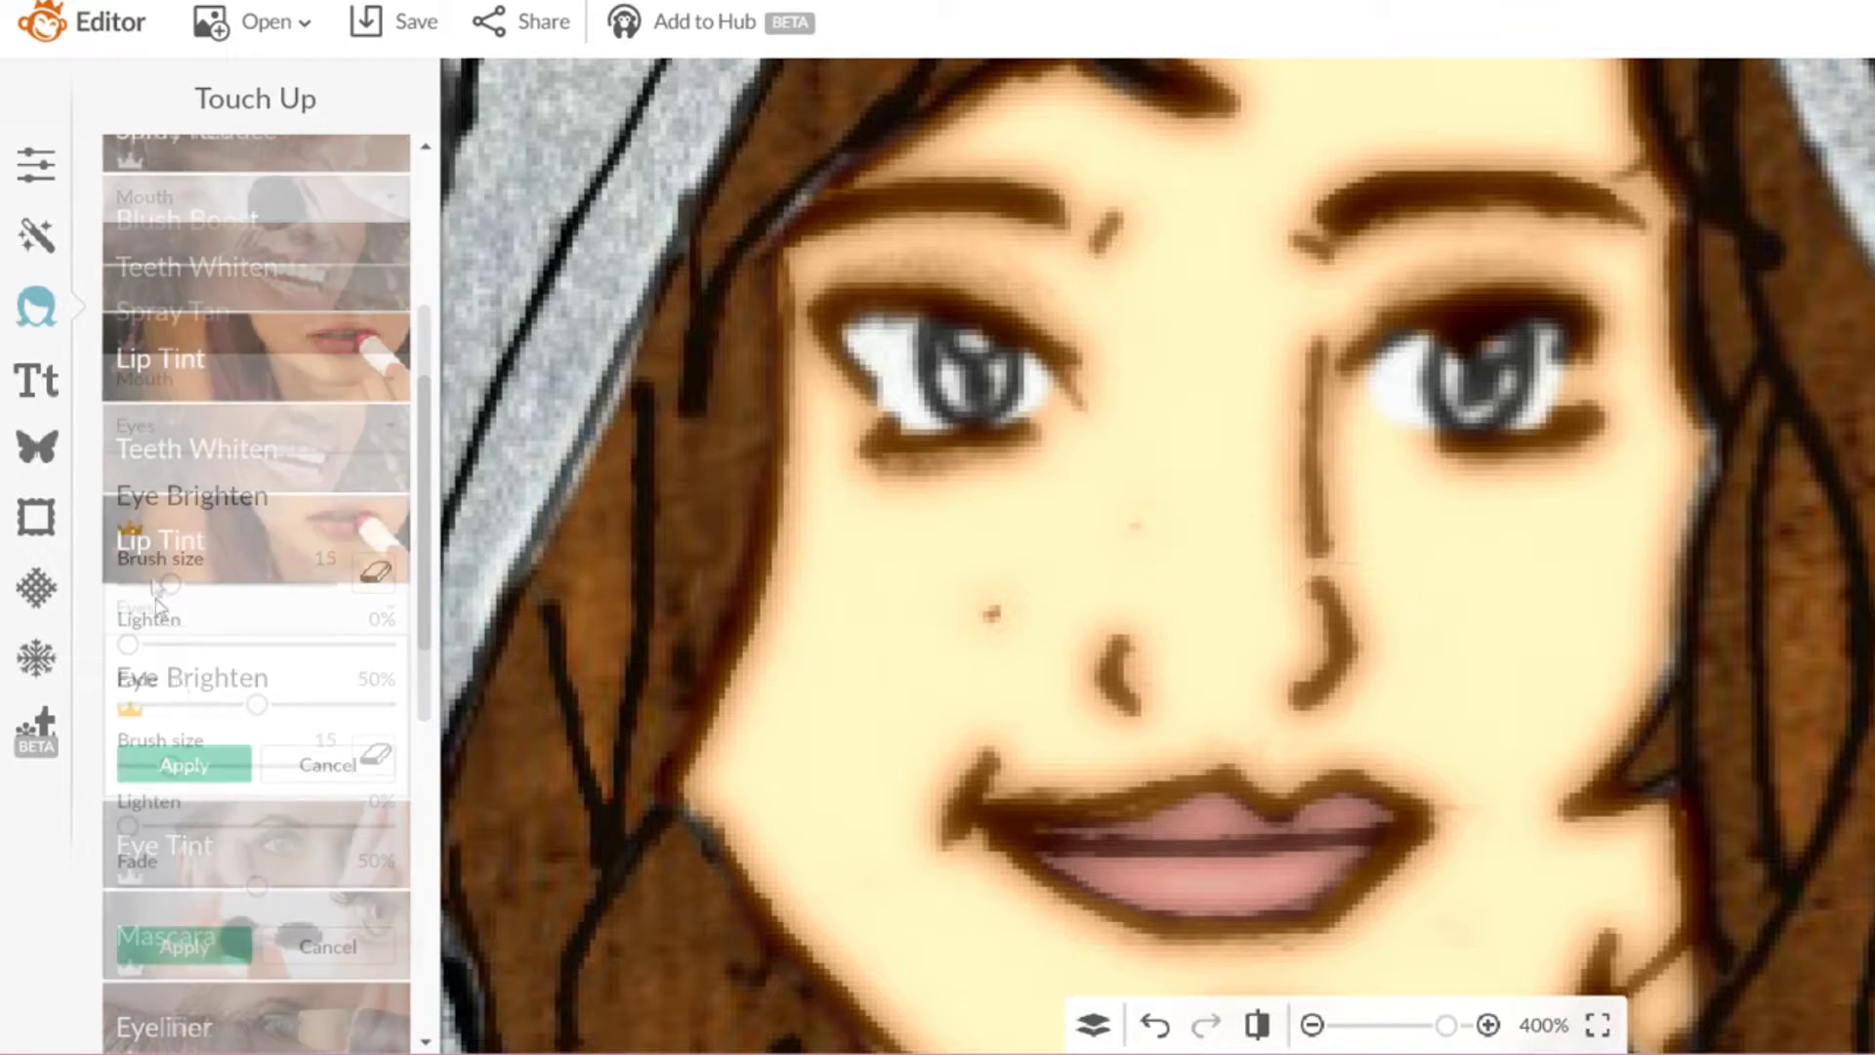
pyautogui.click(199, 767)
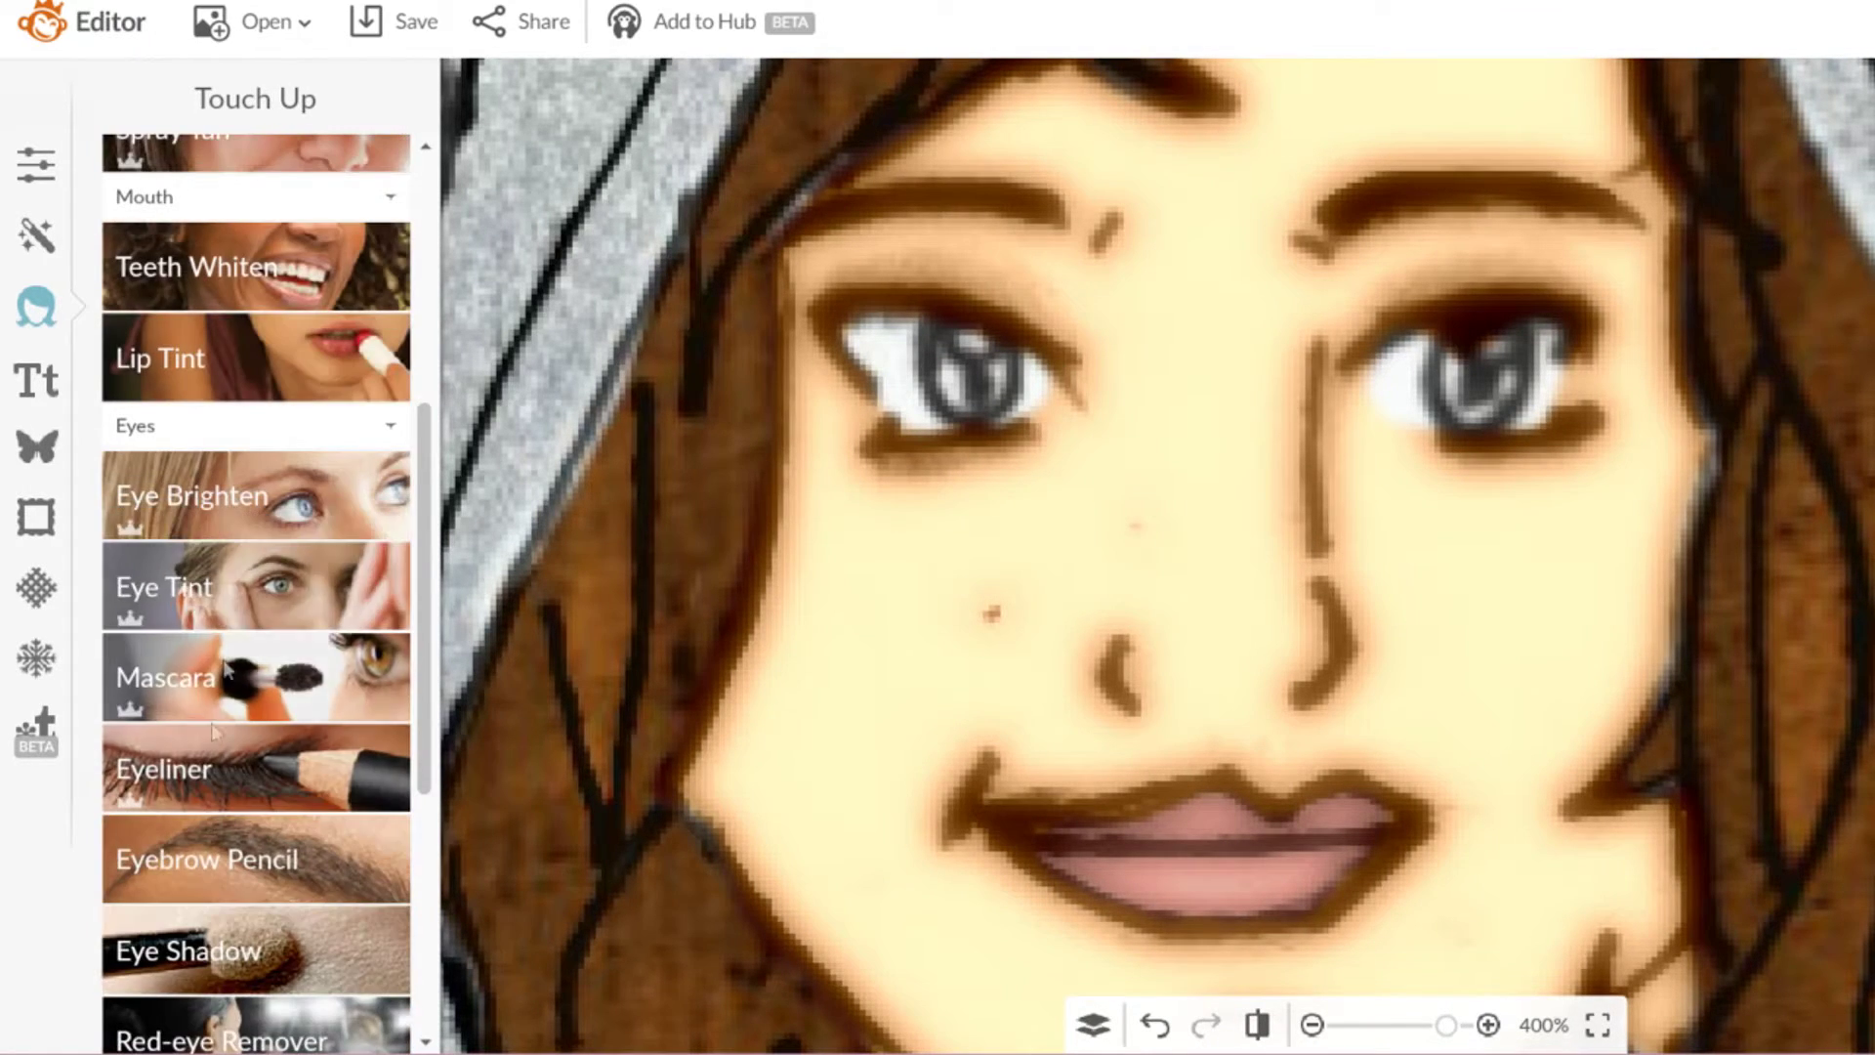
# Step: Tint the irises of both eyes with Eye Tint at brush size 4, trying grey and a bright green, and apply it
pyautogui.click(235, 596)
pyautogui.scroll(2, 762, 513)
pyautogui.scroll(-5, 1719, 342)
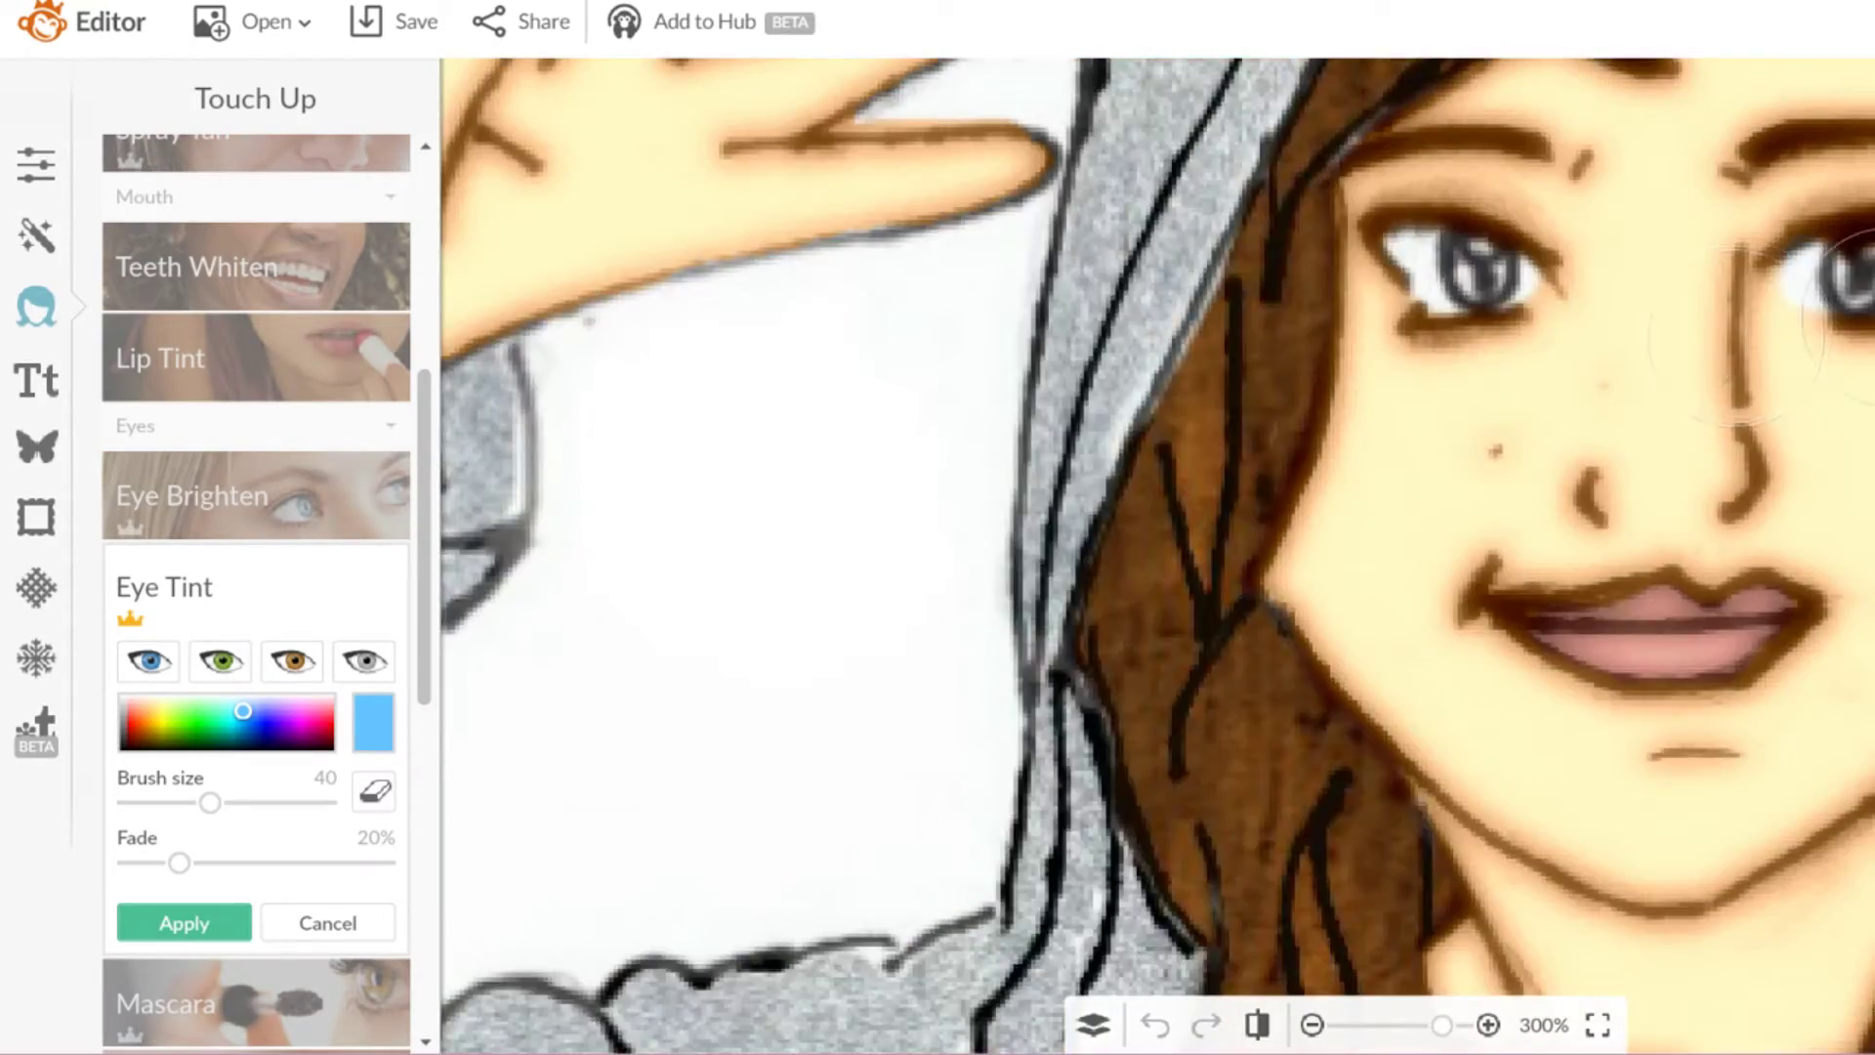
pyautogui.scroll(6, 1480, 381)
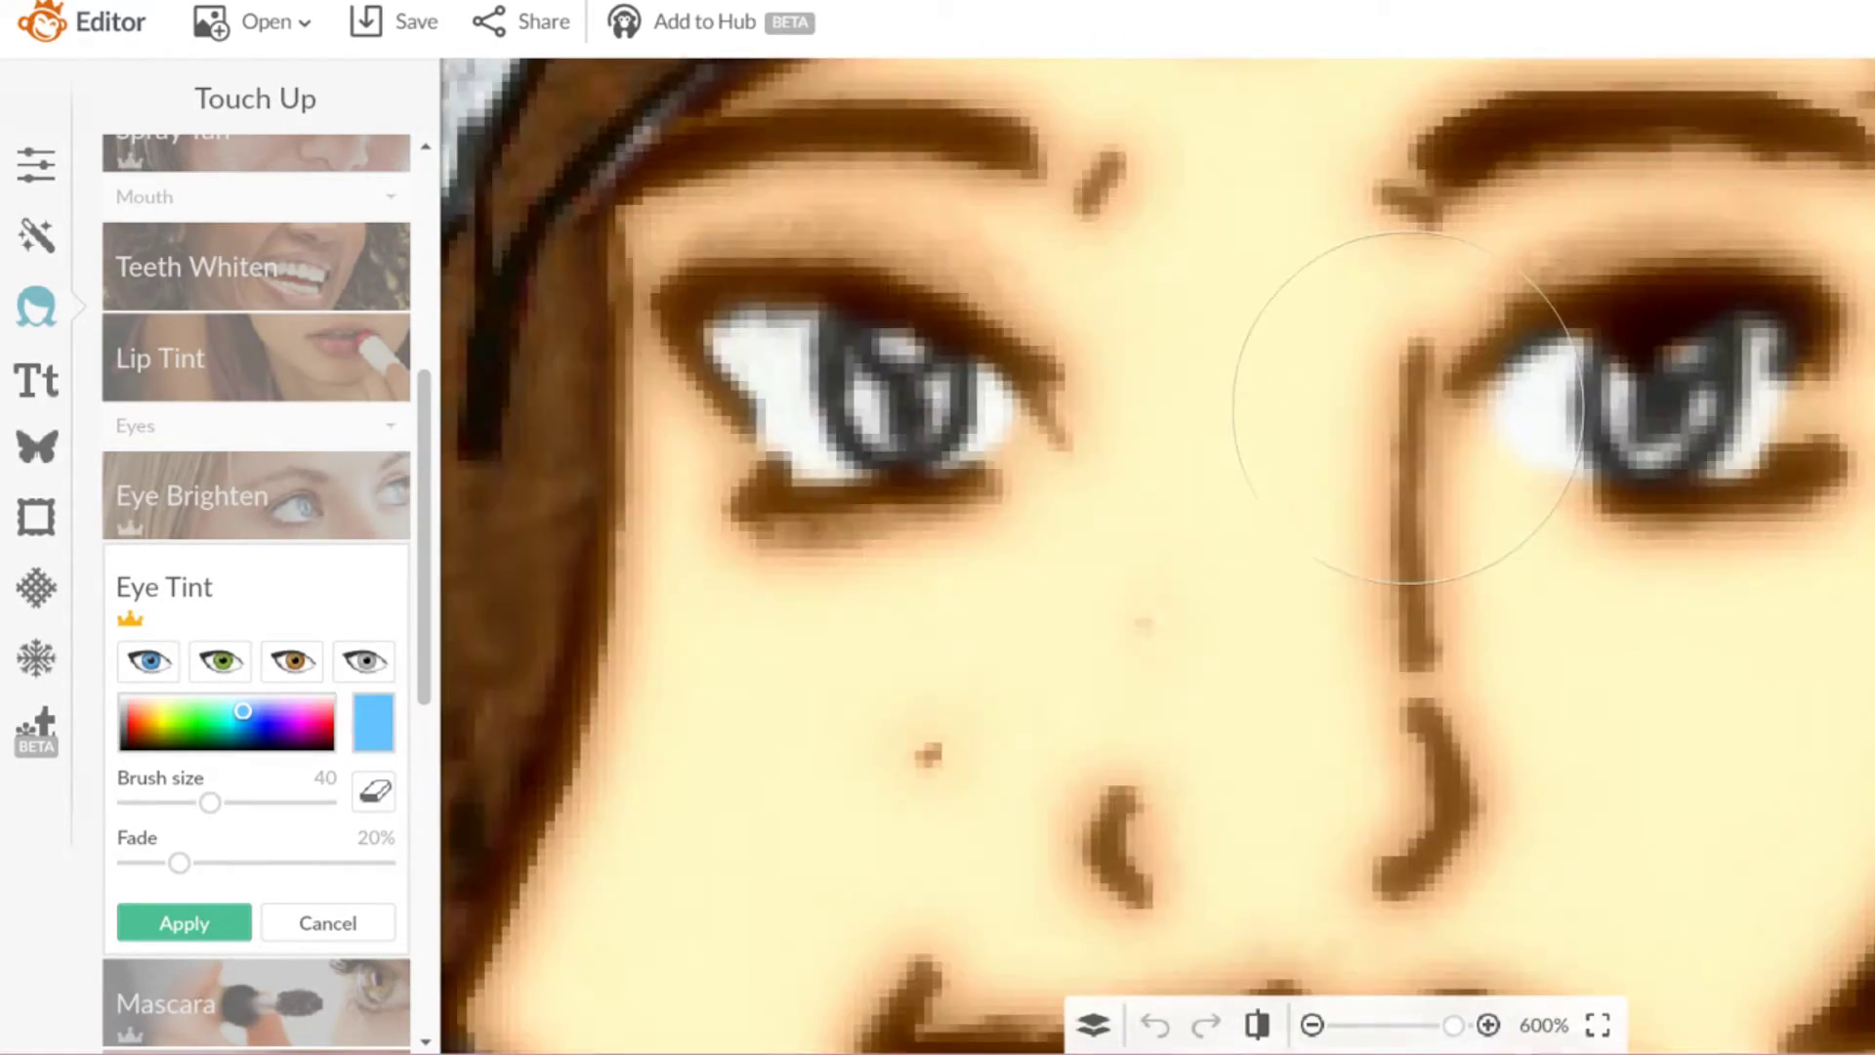
pyautogui.scroll(-1, 1363, 415)
pyautogui.moveTo(210, 803); pyautogui.dragTo(164, 803)
pyautogui.moveTo(948, 371)
pyautogui.mouseDown()
pyautogui.moveTo(972, 420)
pyautogui.moveTo(982, 406)
pyautogui.mouseUp()
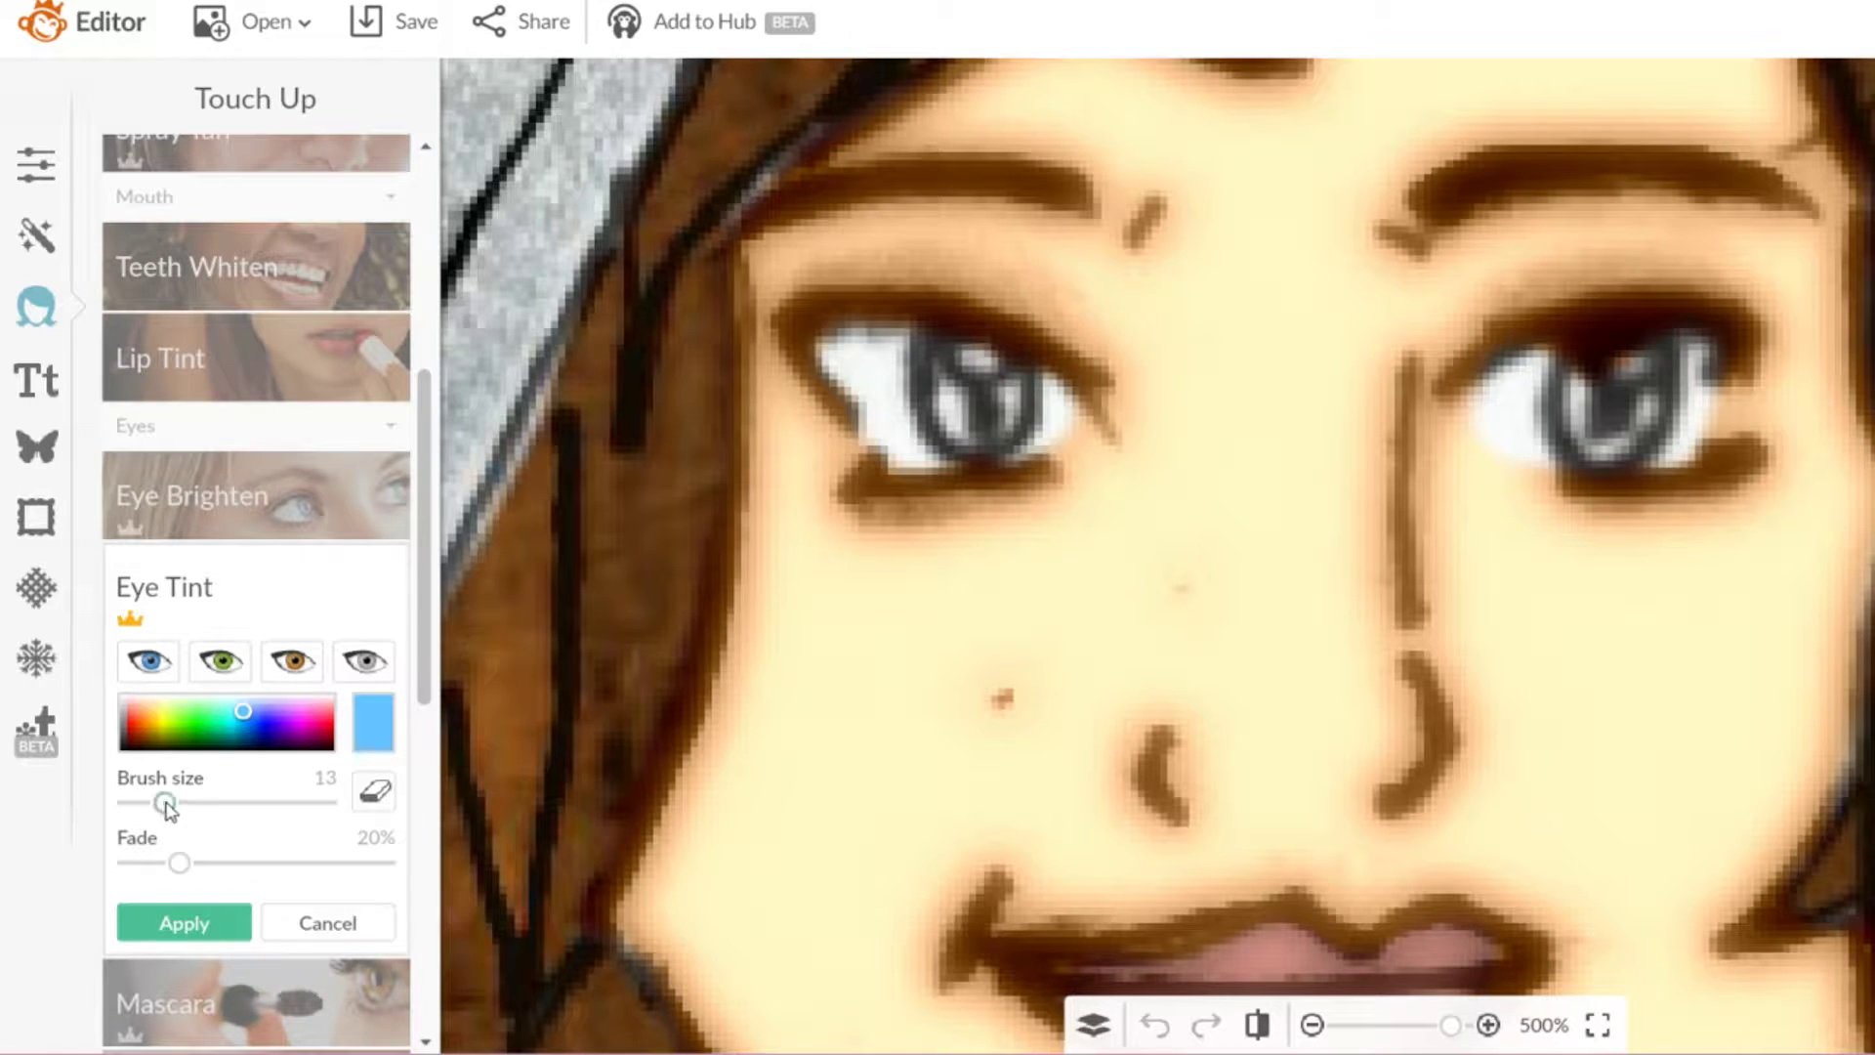
pyautogui.moveTo(156, 800); pyautogui.dragTo(141, 803)
pyautogui.click(364, 661)
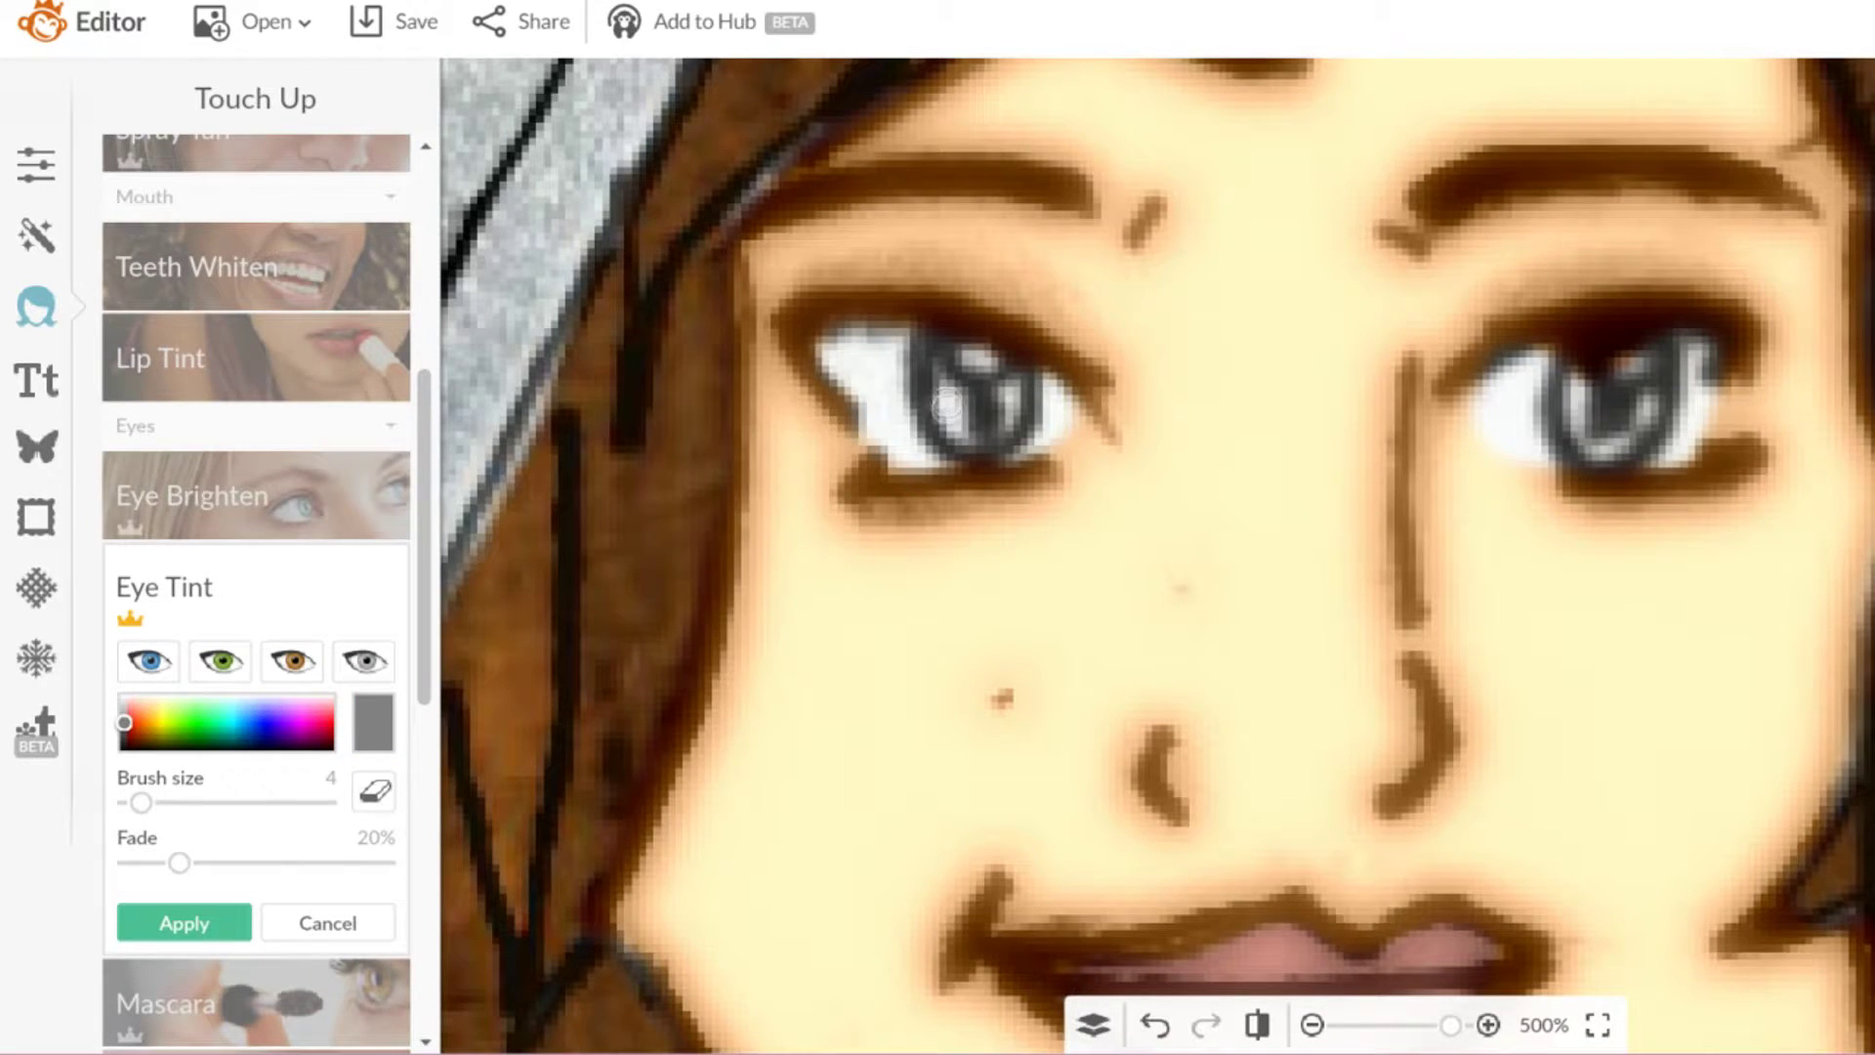
pyautogui.moveTo(1643, 371)
pyautogui.mouseDown()
pyautogui.moveTo(1630, 412)
pyautogui.moveTo(1586, 400)
pyautogui.mouseUp()
pyautogui.click(209, 718)
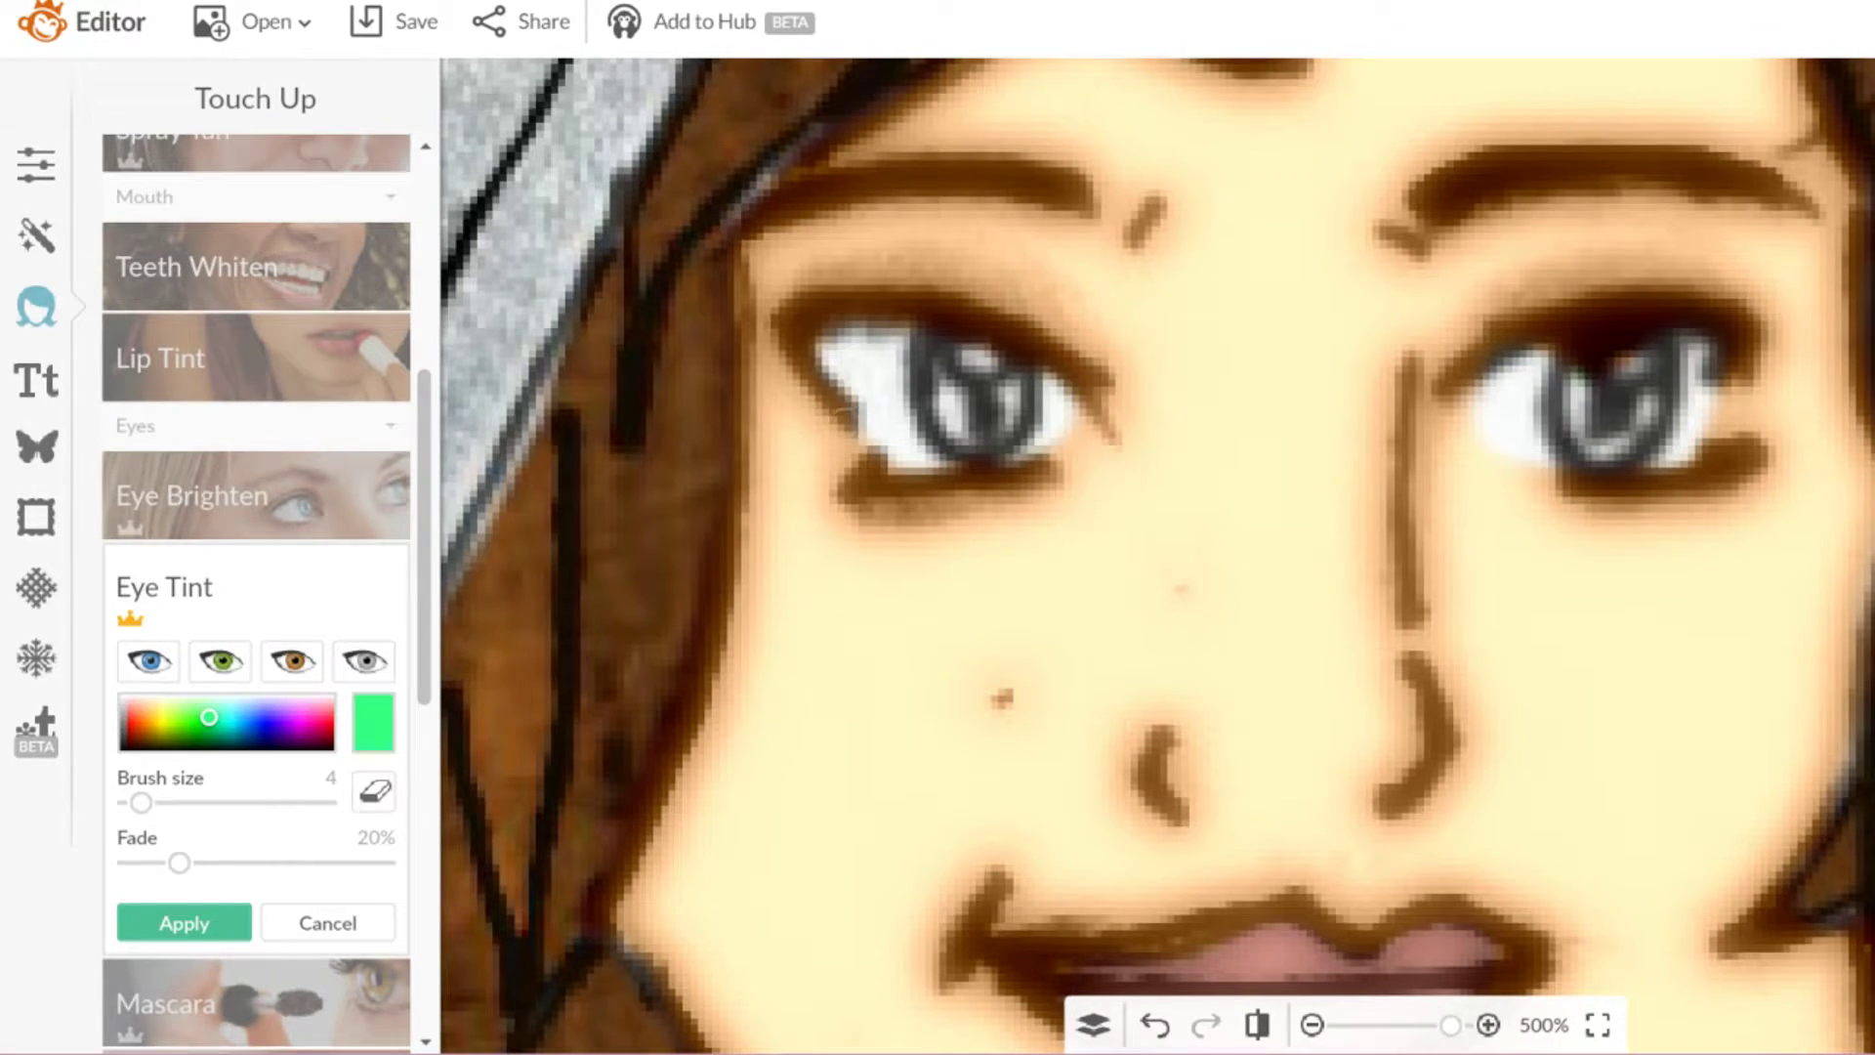
pyautogui.click(207, 919)
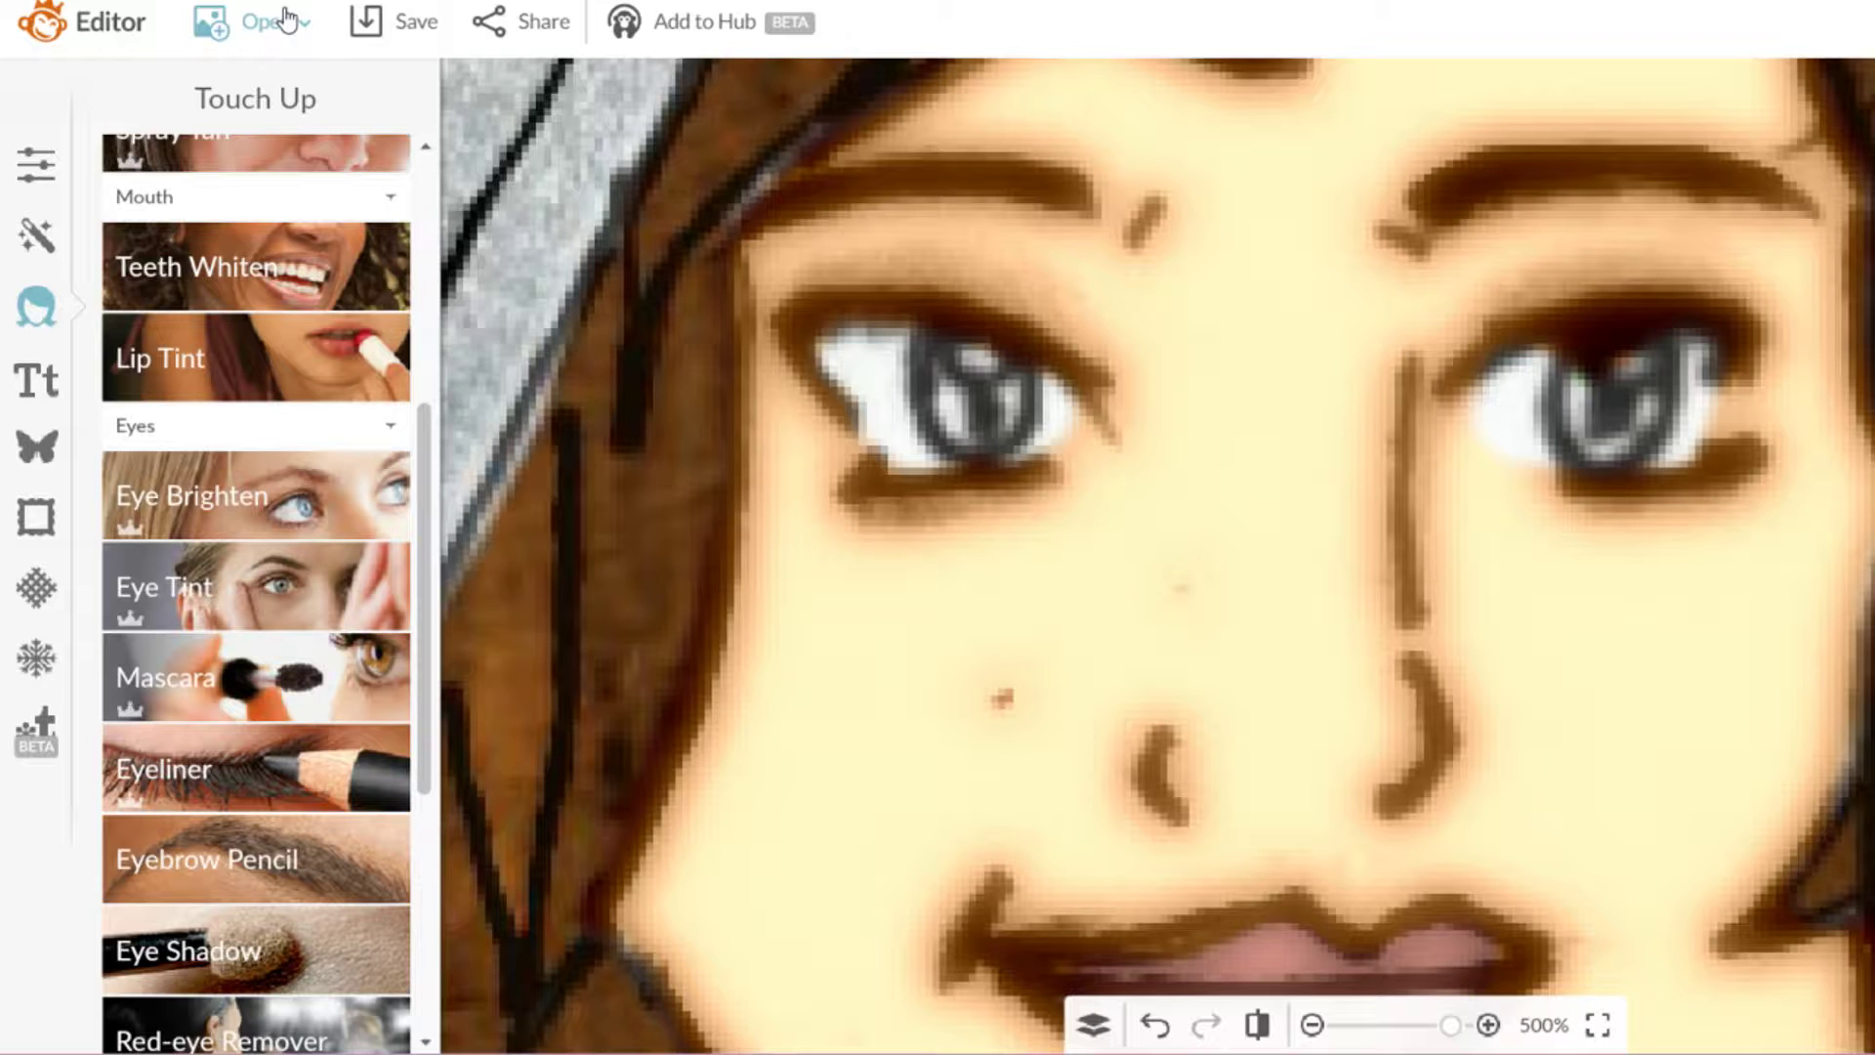
# Step: Remove the dark spots on the cheek and beside the nose with Blemish Fix at brush size 10, and apply it
pyautogui.scroll(5, 248, 220)
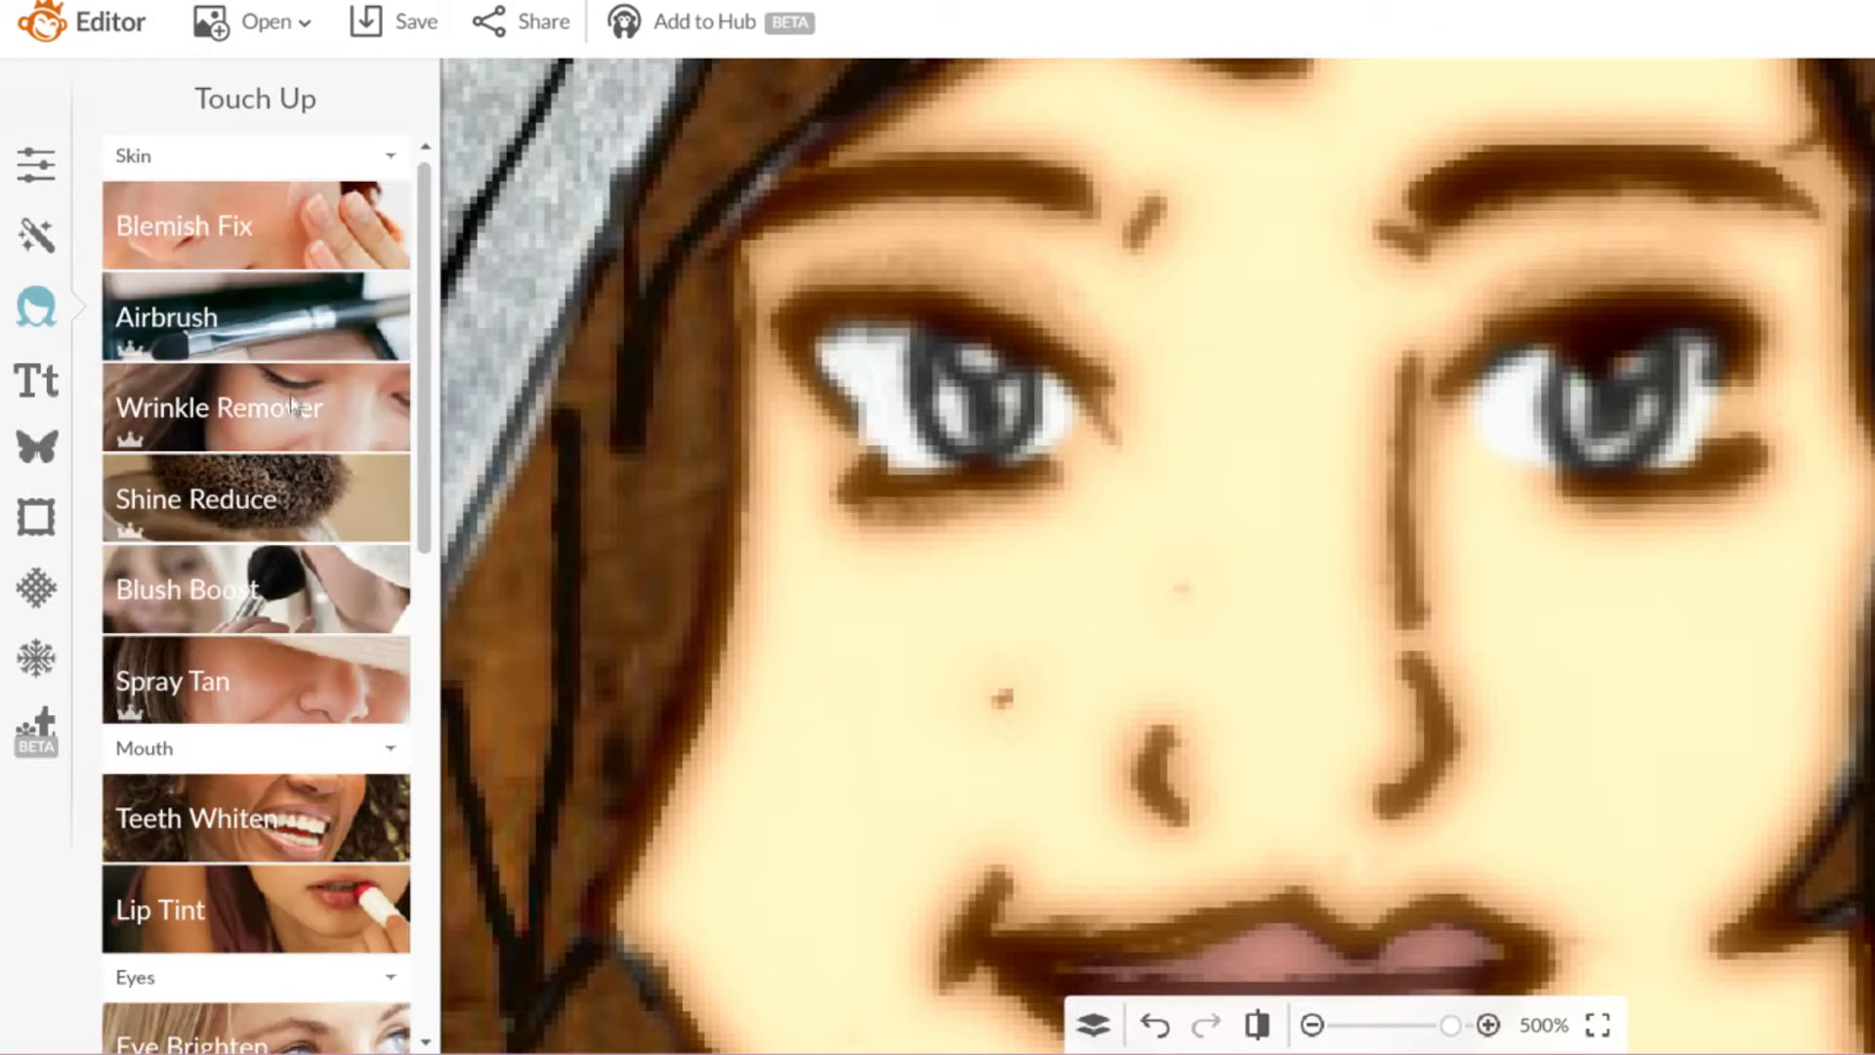
pyautogui.click(248, 220)
pyautogui.click(1003, 700)
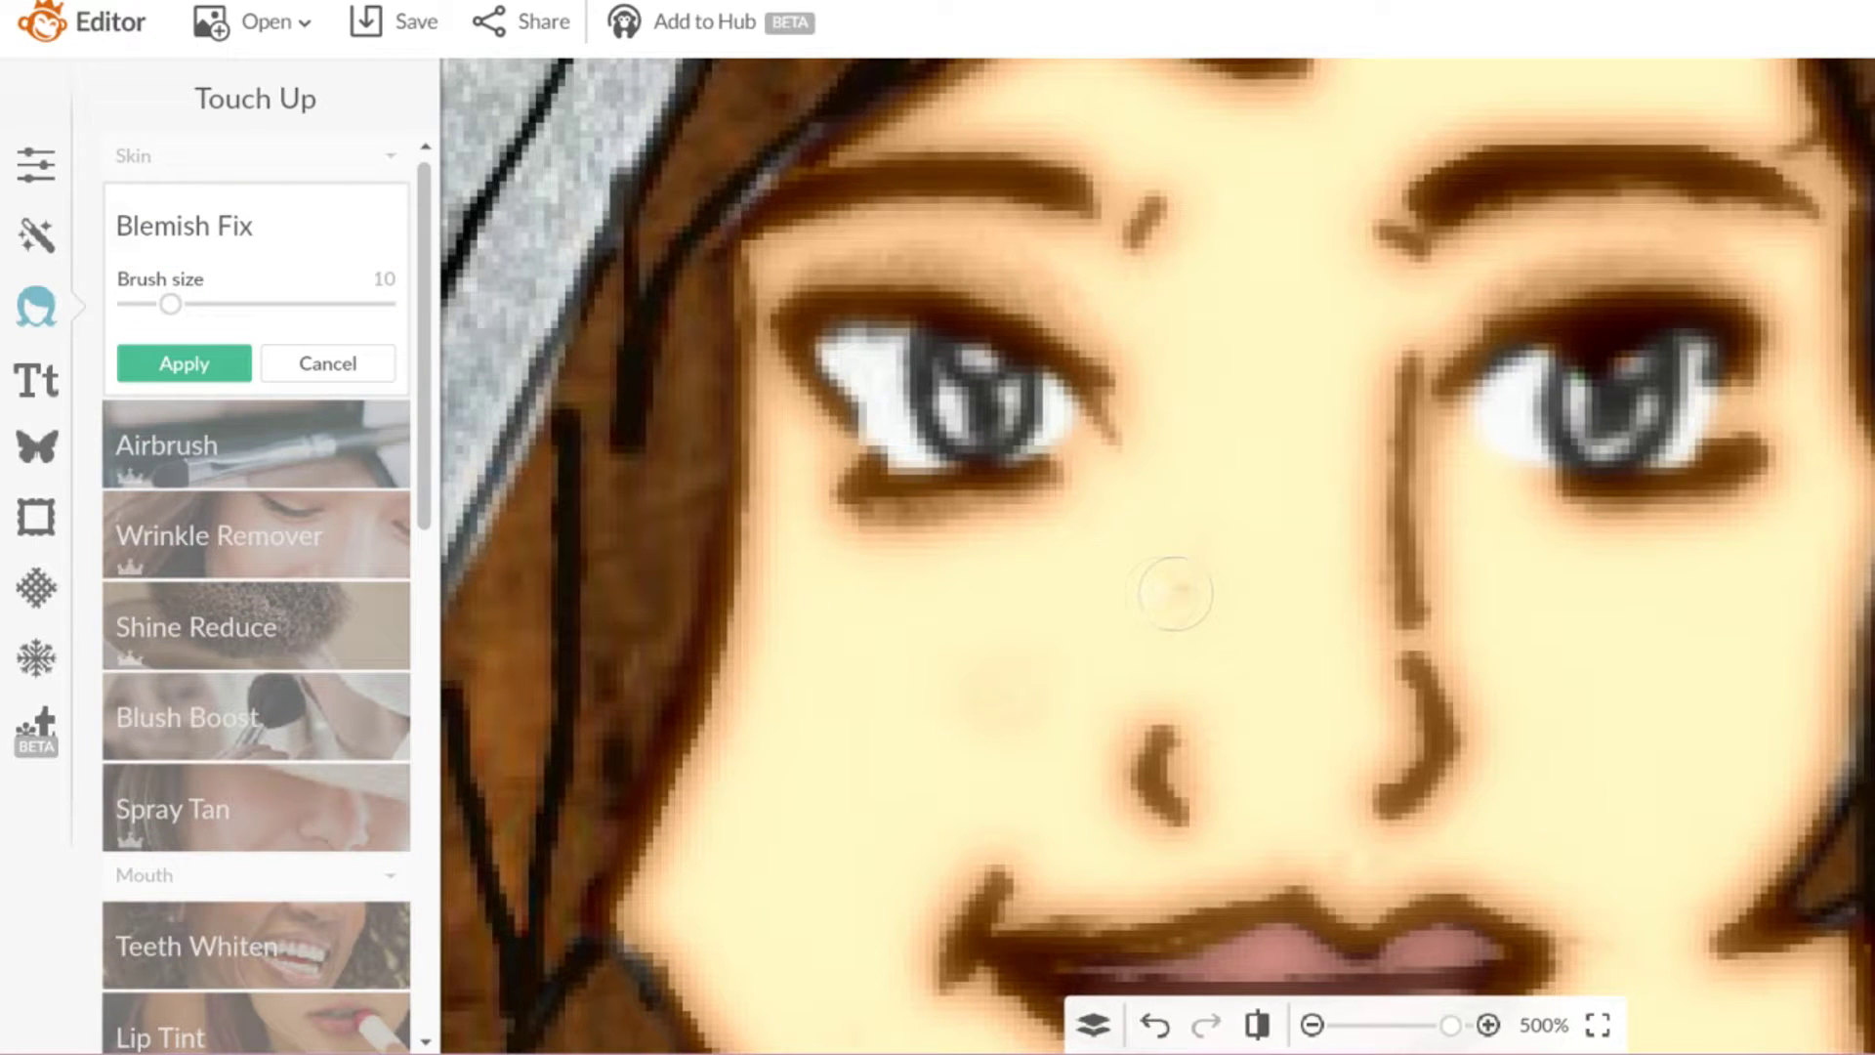
pyautogui.scroll(-3, 1176, 586)
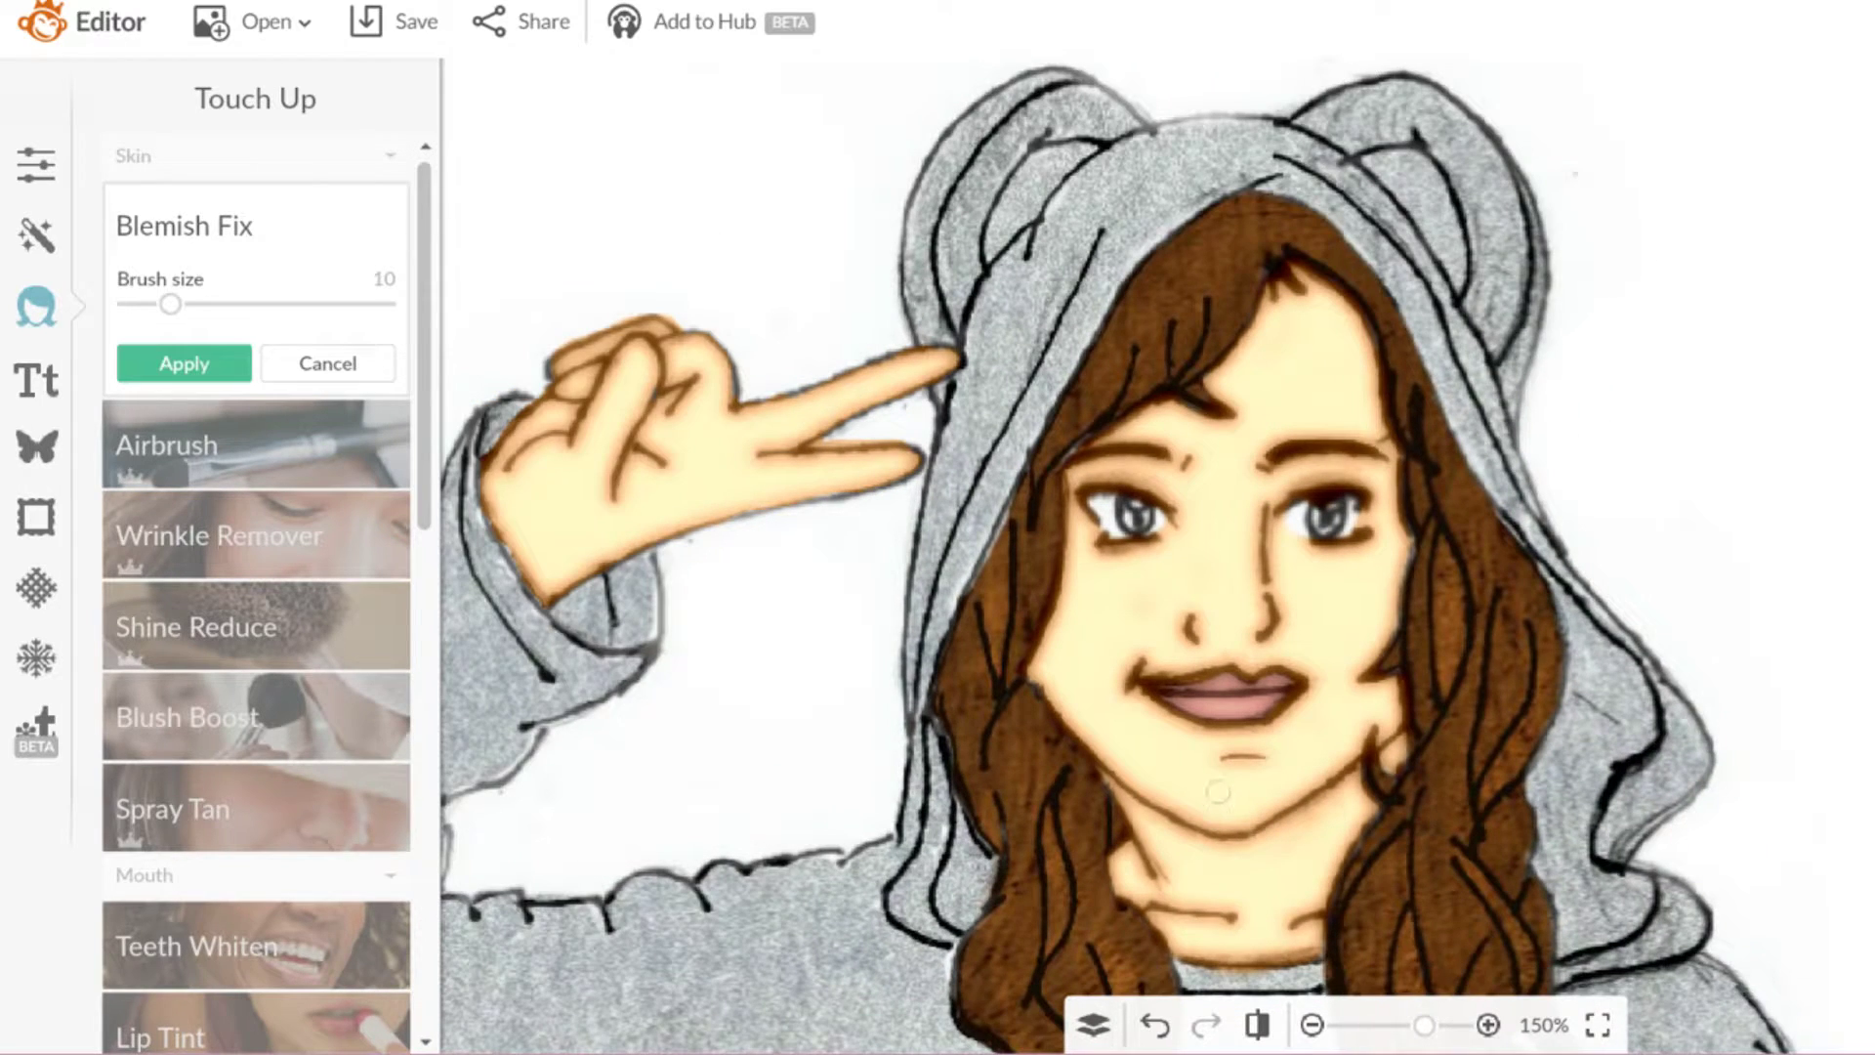
pyautogui.scroll(1, 1219, 792)
pyautogui.scroll(1, 1133, 493)
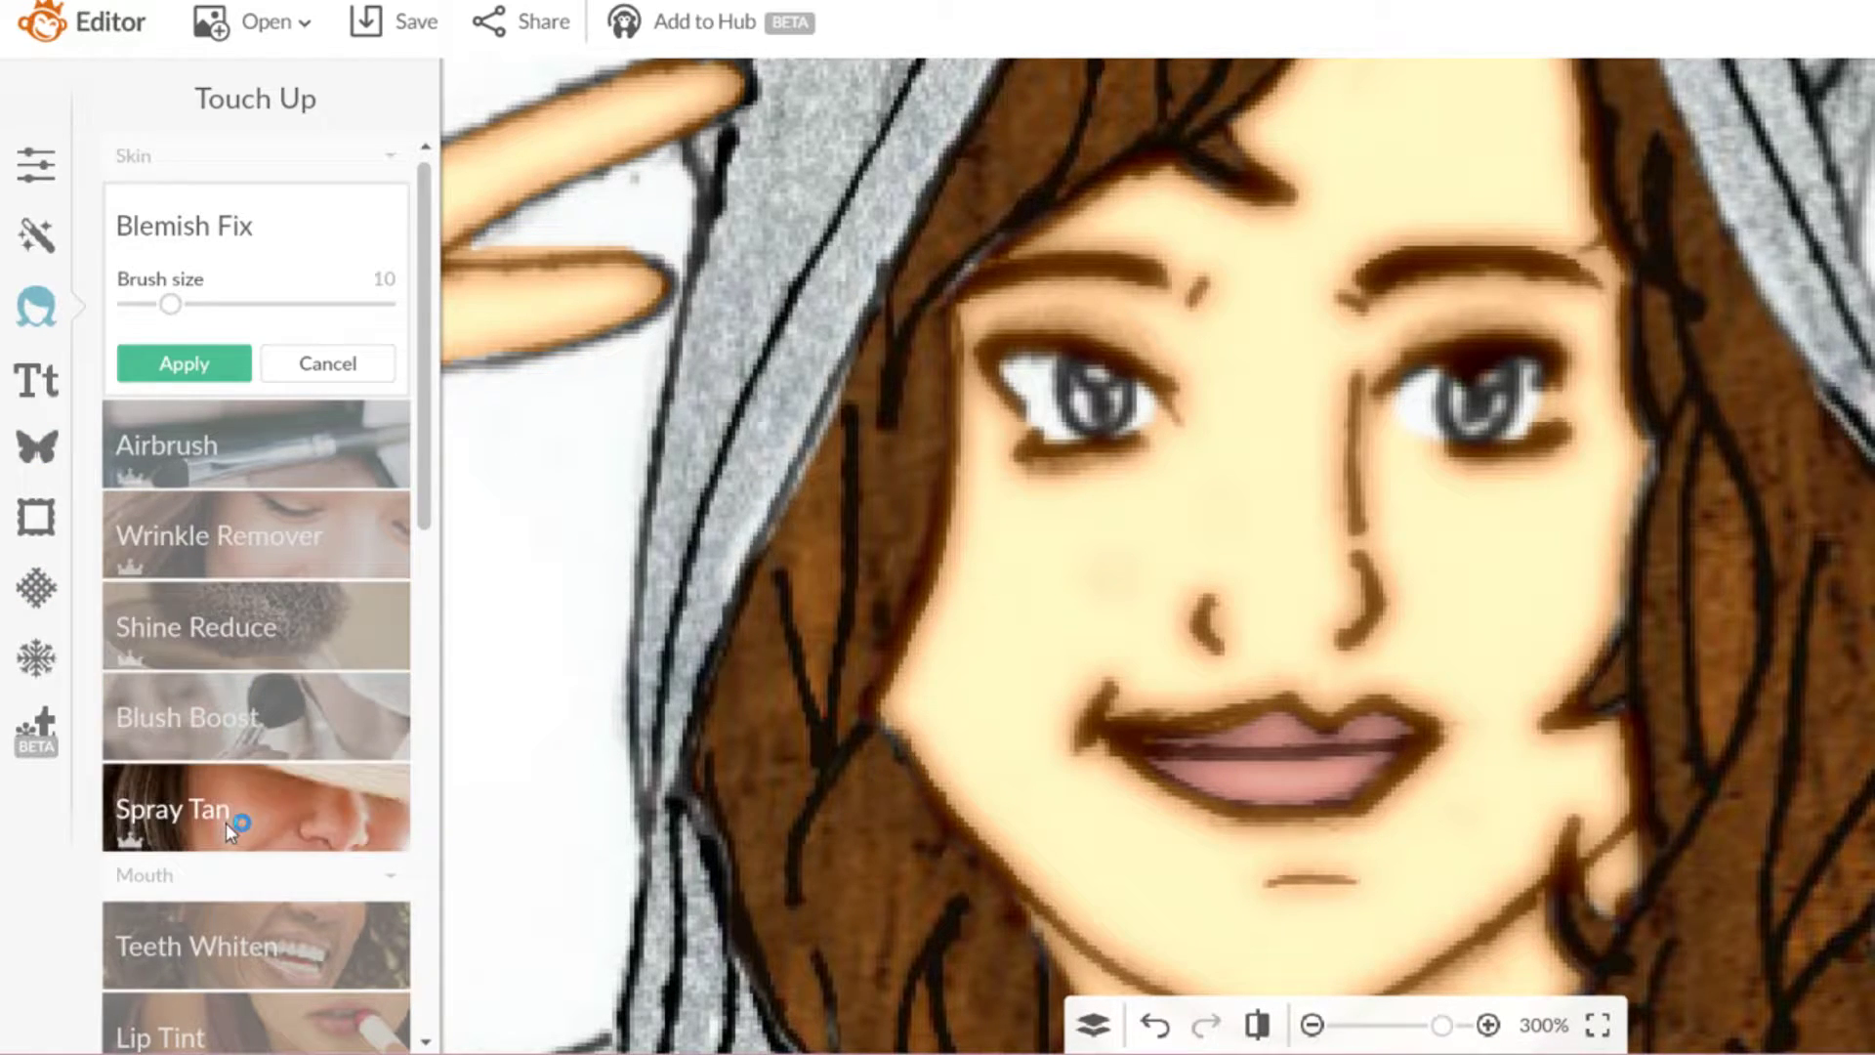
pyautogui.scroll(-2, 284, 817)
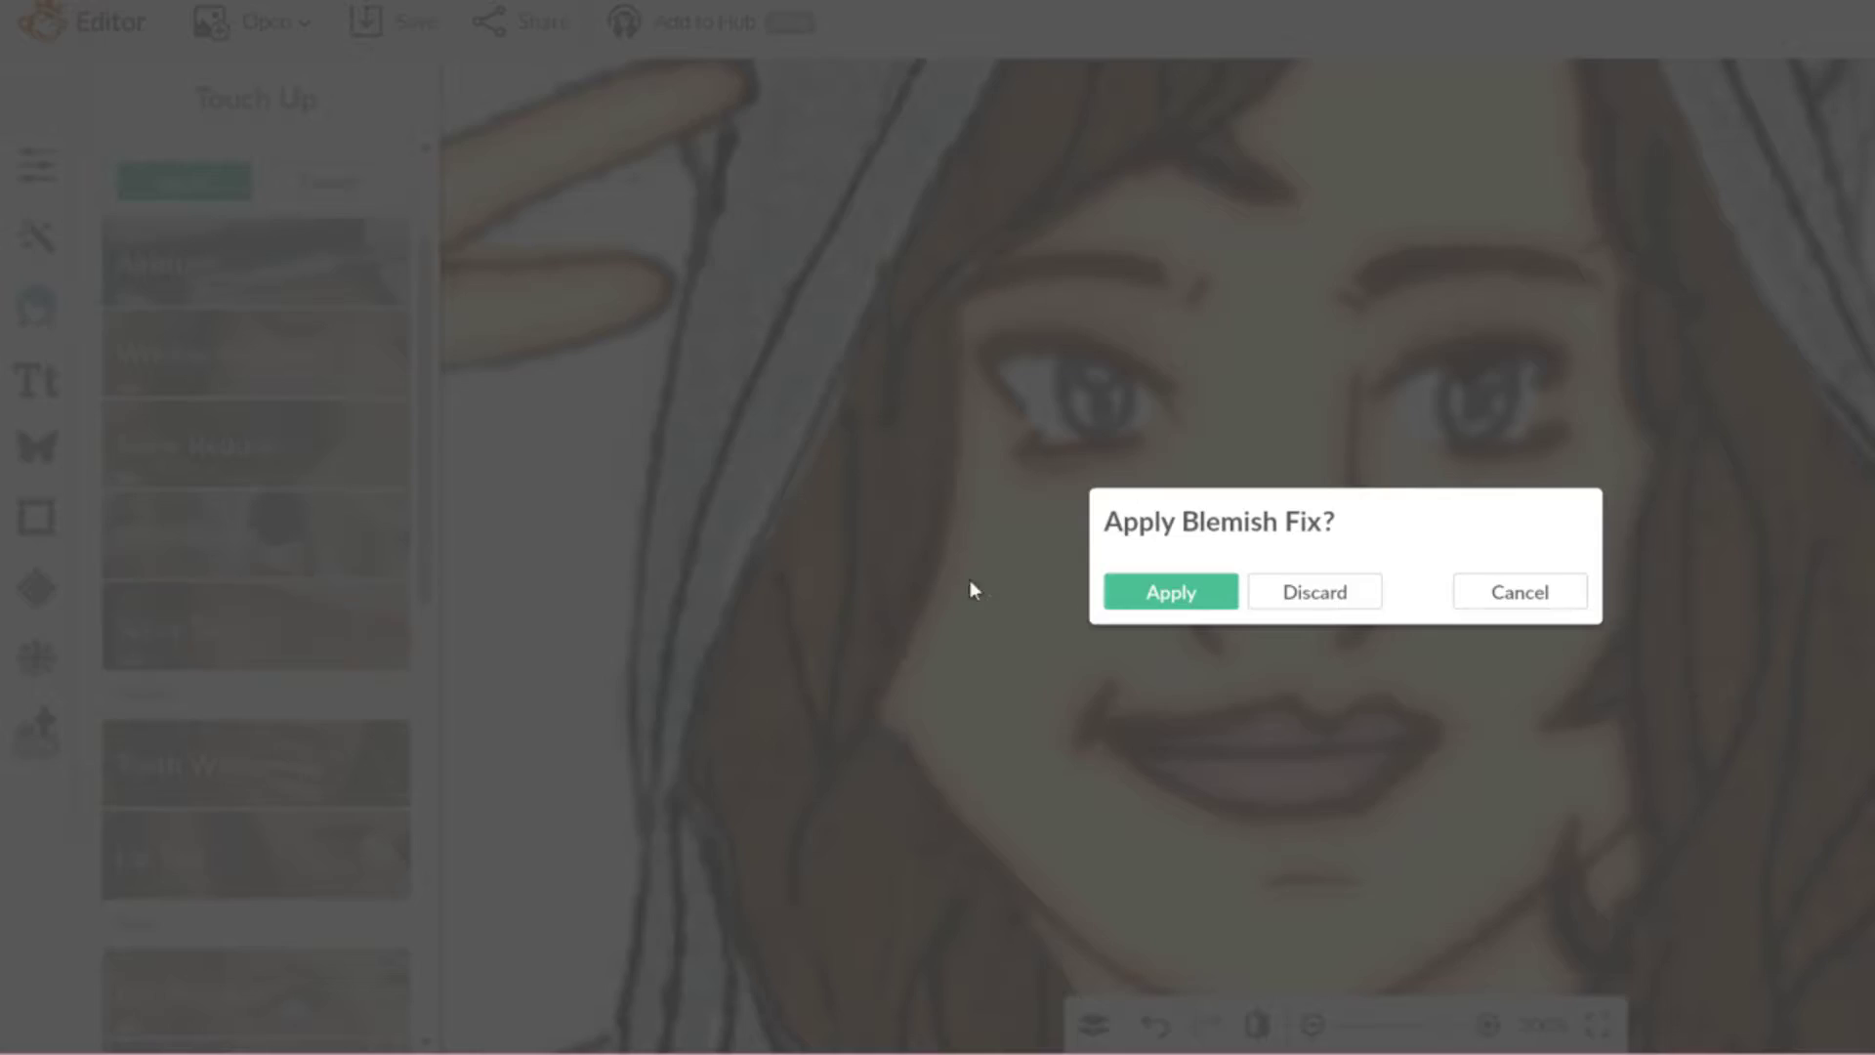
pyautogui.click(1217, 592)
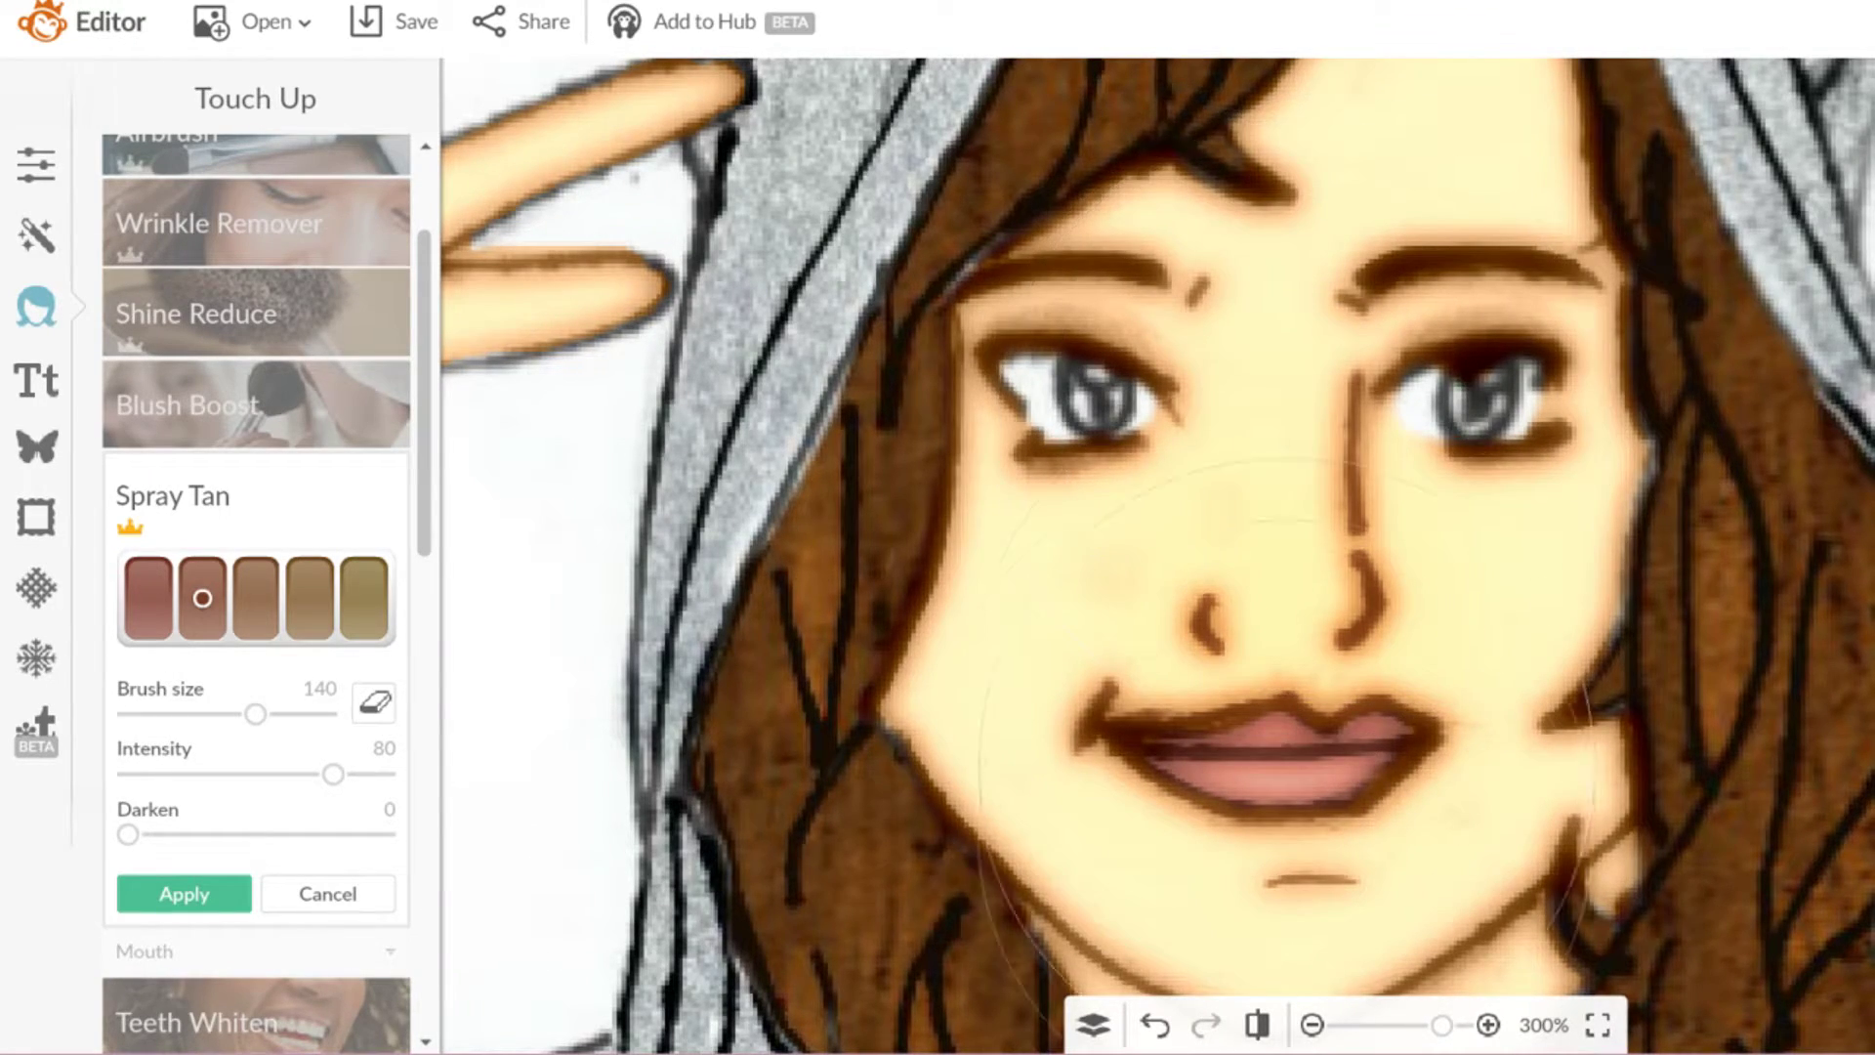
# Step: Apply Spray Tan to the face in the second reddish-brown shade with brush size 140, intensity 80 and darken 0
pyautogui.scroll(-2, 1368, 396)
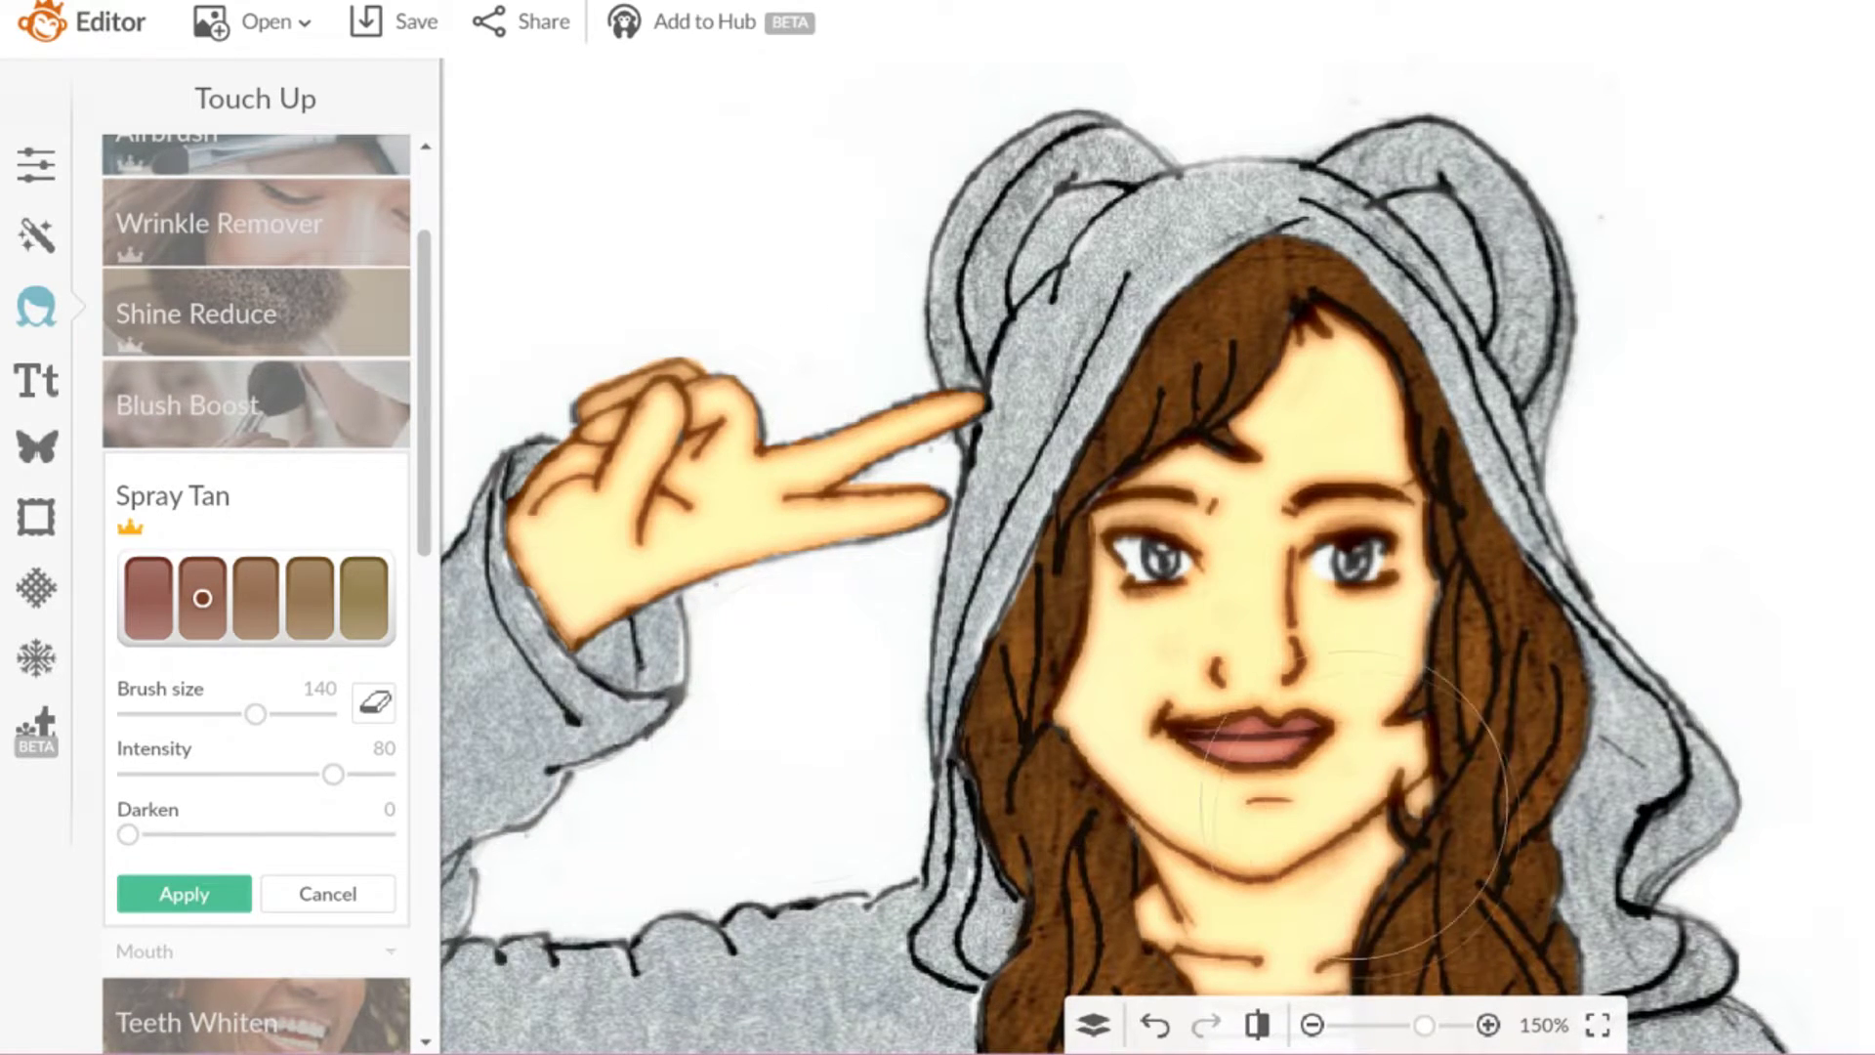
pyautogui.scroll(-3, 1367, 586)
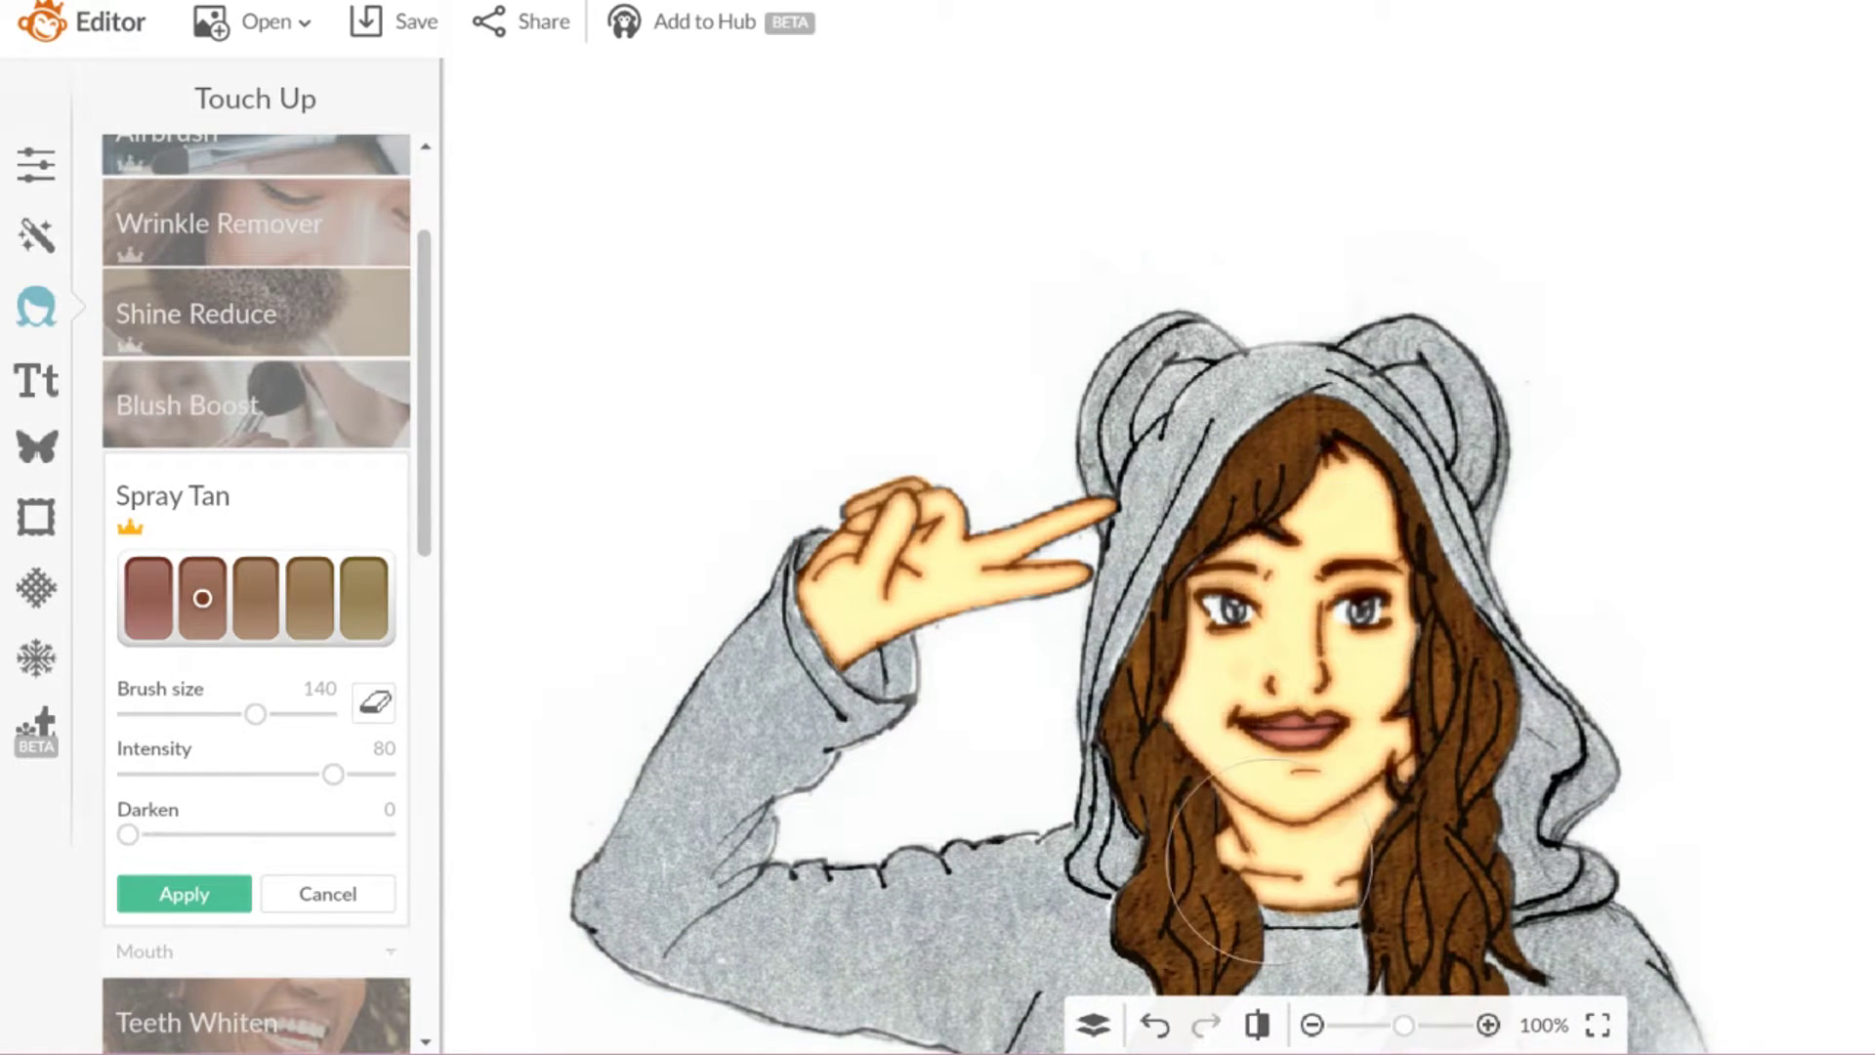
pyautogui.scroll(3, 1275, 743)
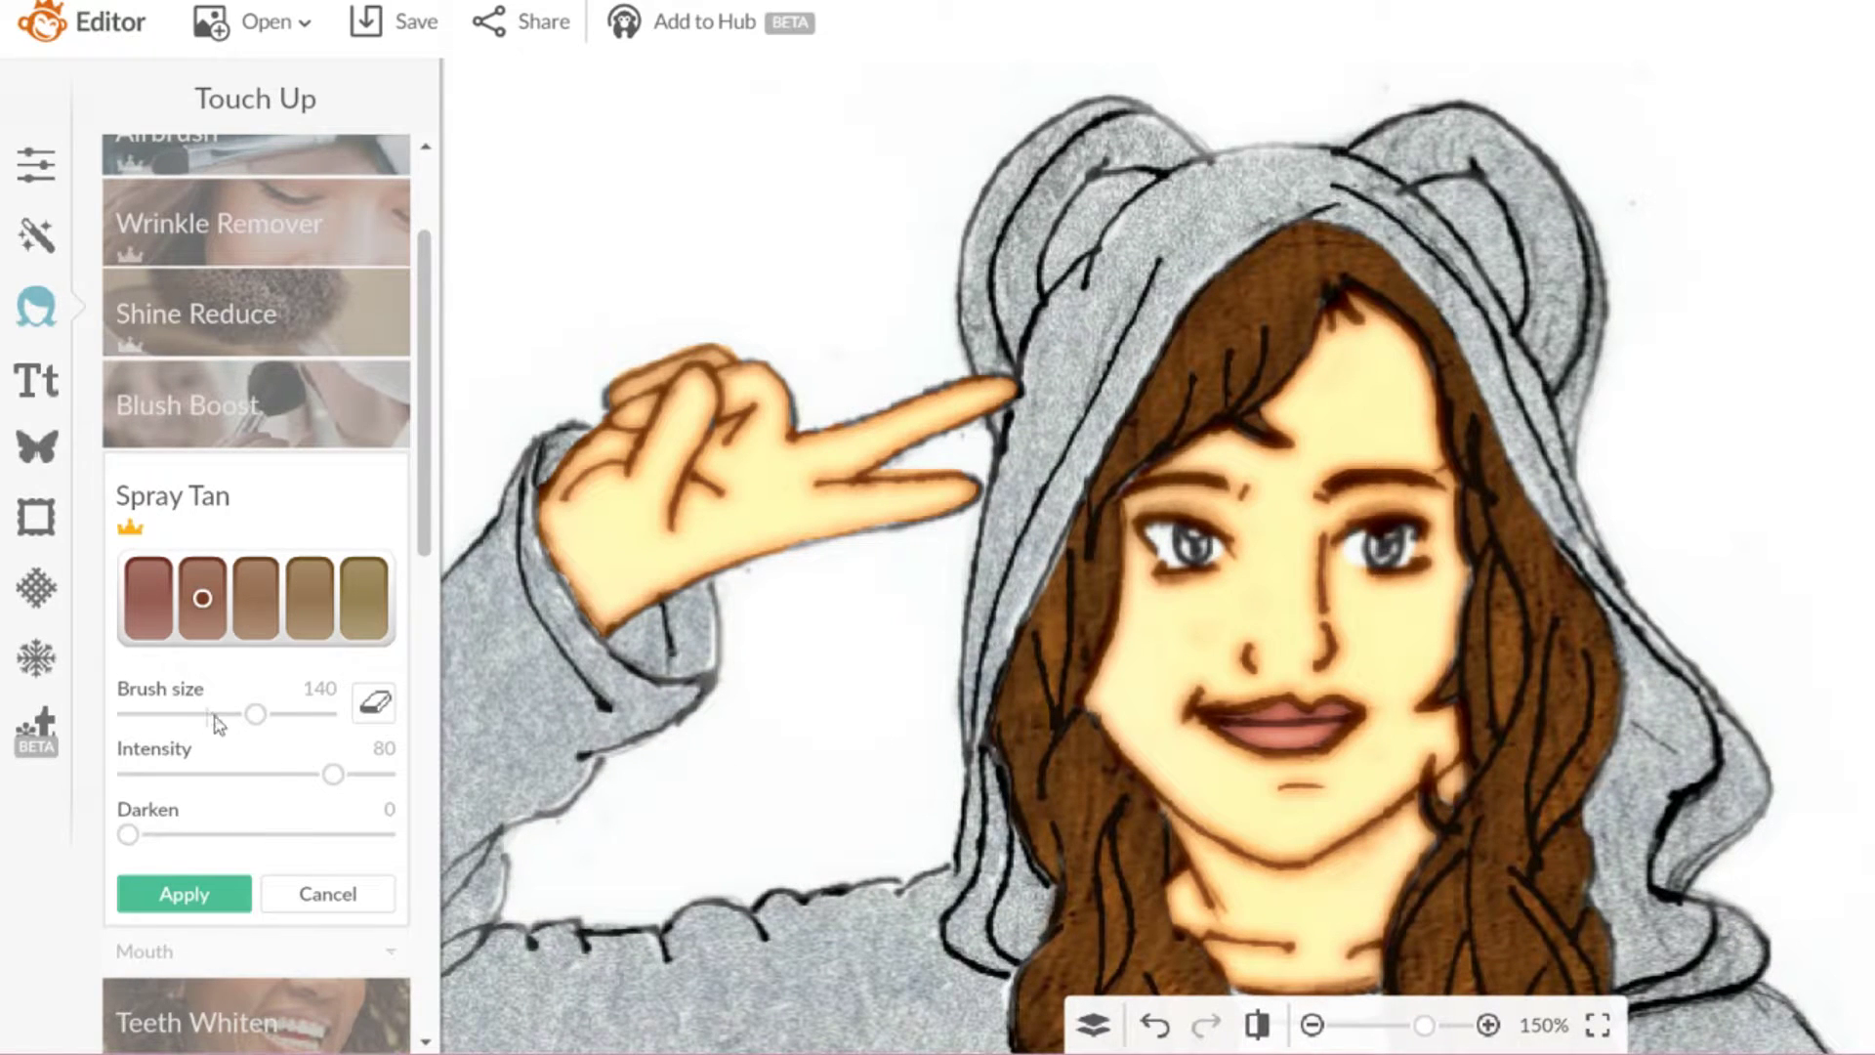
pyautogui.click(182, 889)
# Step: Paint peach blush on both cheeks using Blush Boost with brush size 47 and 50% fade
pyautogui.click(261, 395)
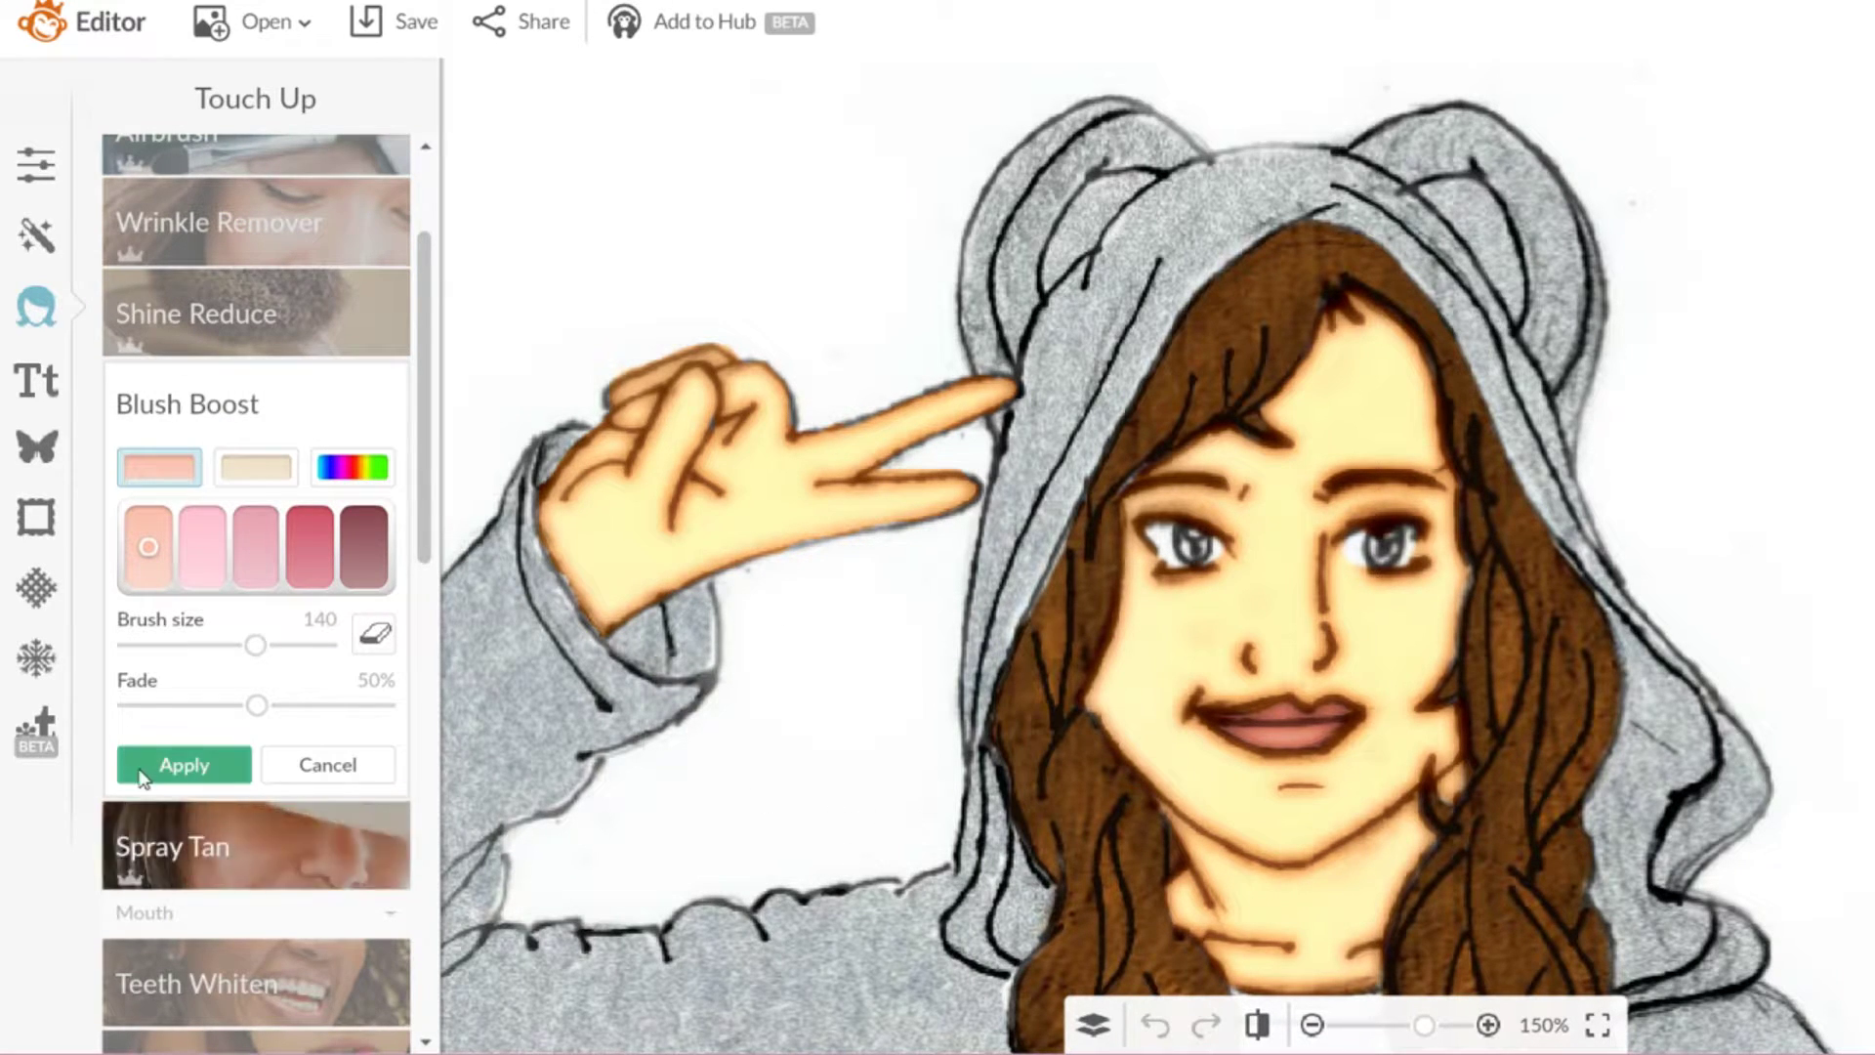
pyautogui.click(199, 644)
pyautogui.moveTo(1162, 655)
pyautogui.mouseDown()
pyautogui.moveTo(1123, 635)
pyautogui.moveTo(1157, 659)
pyautogui.mouseUp()
pyautogui.moveTo(1445, 635); pyautogui.dragTo(1420, 635)
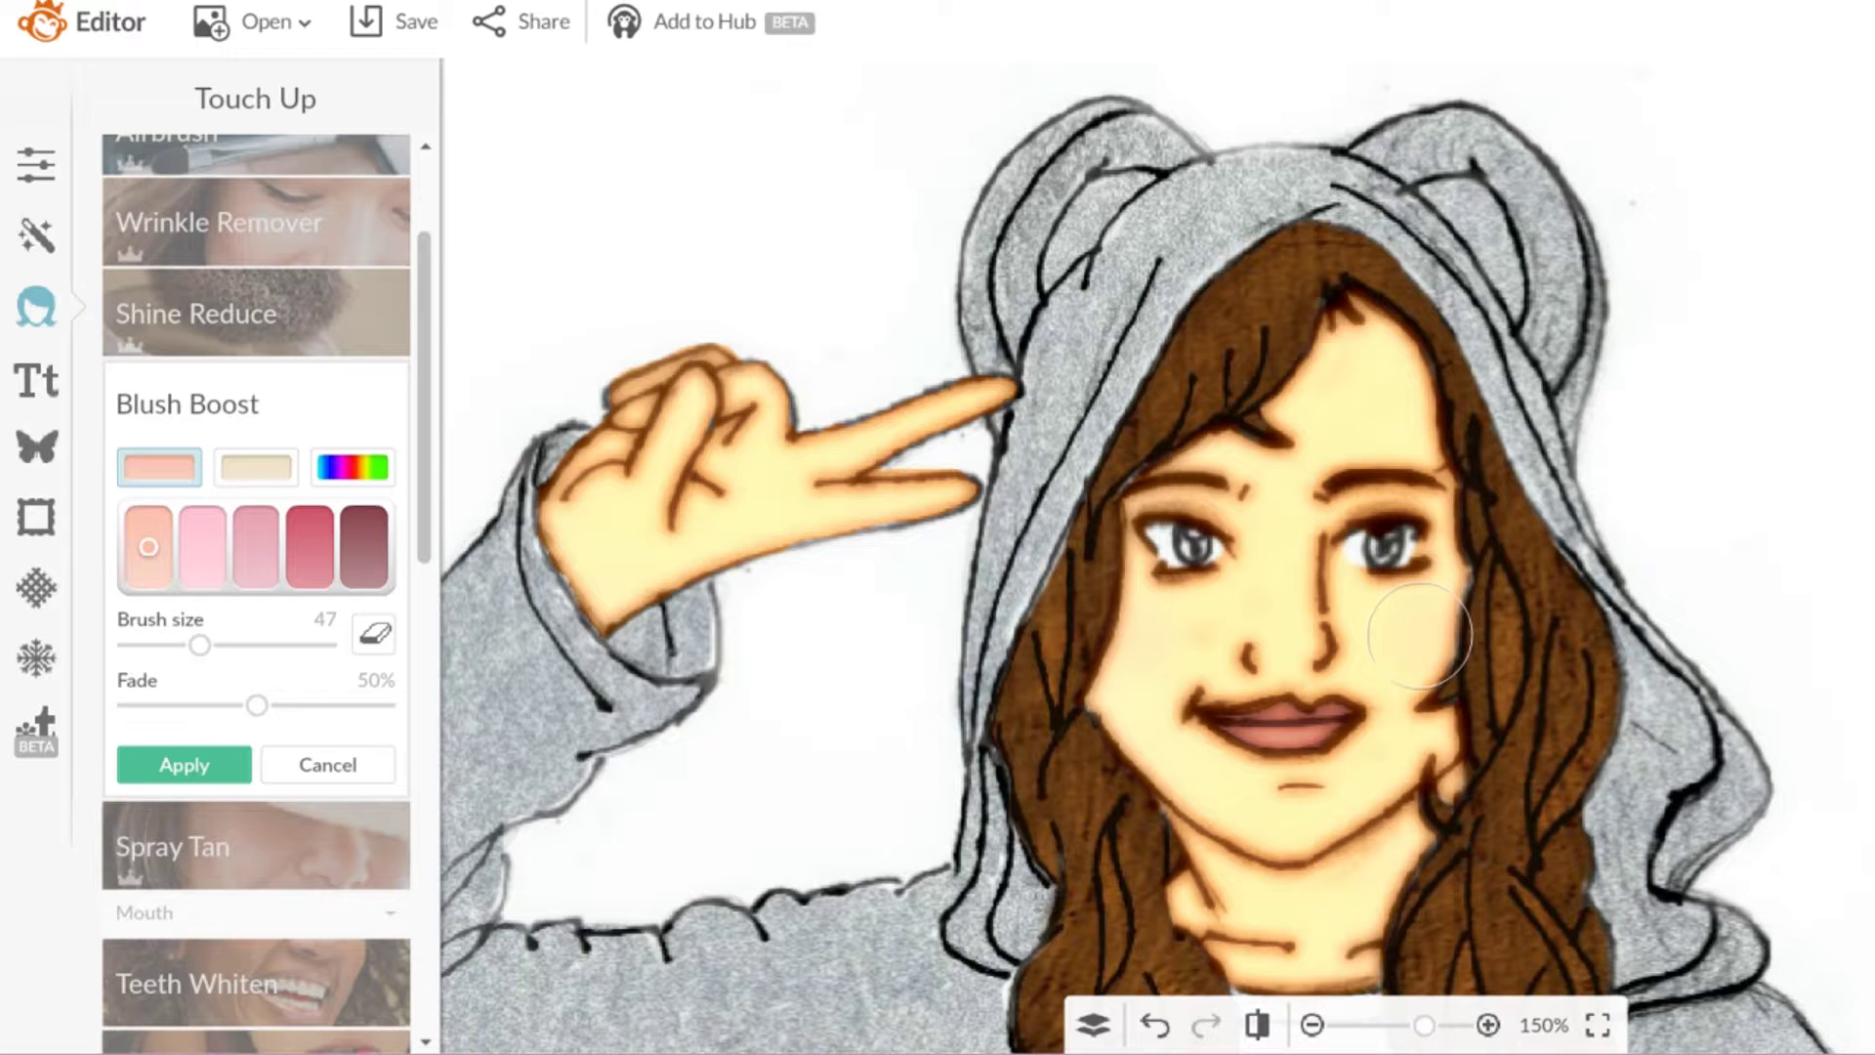
# Step: Strengthen the peach blush on both cheeks with brush size 30 and 14% fade, and apply Blush Boost
pyautogui.scroll(4, 1420, 635)
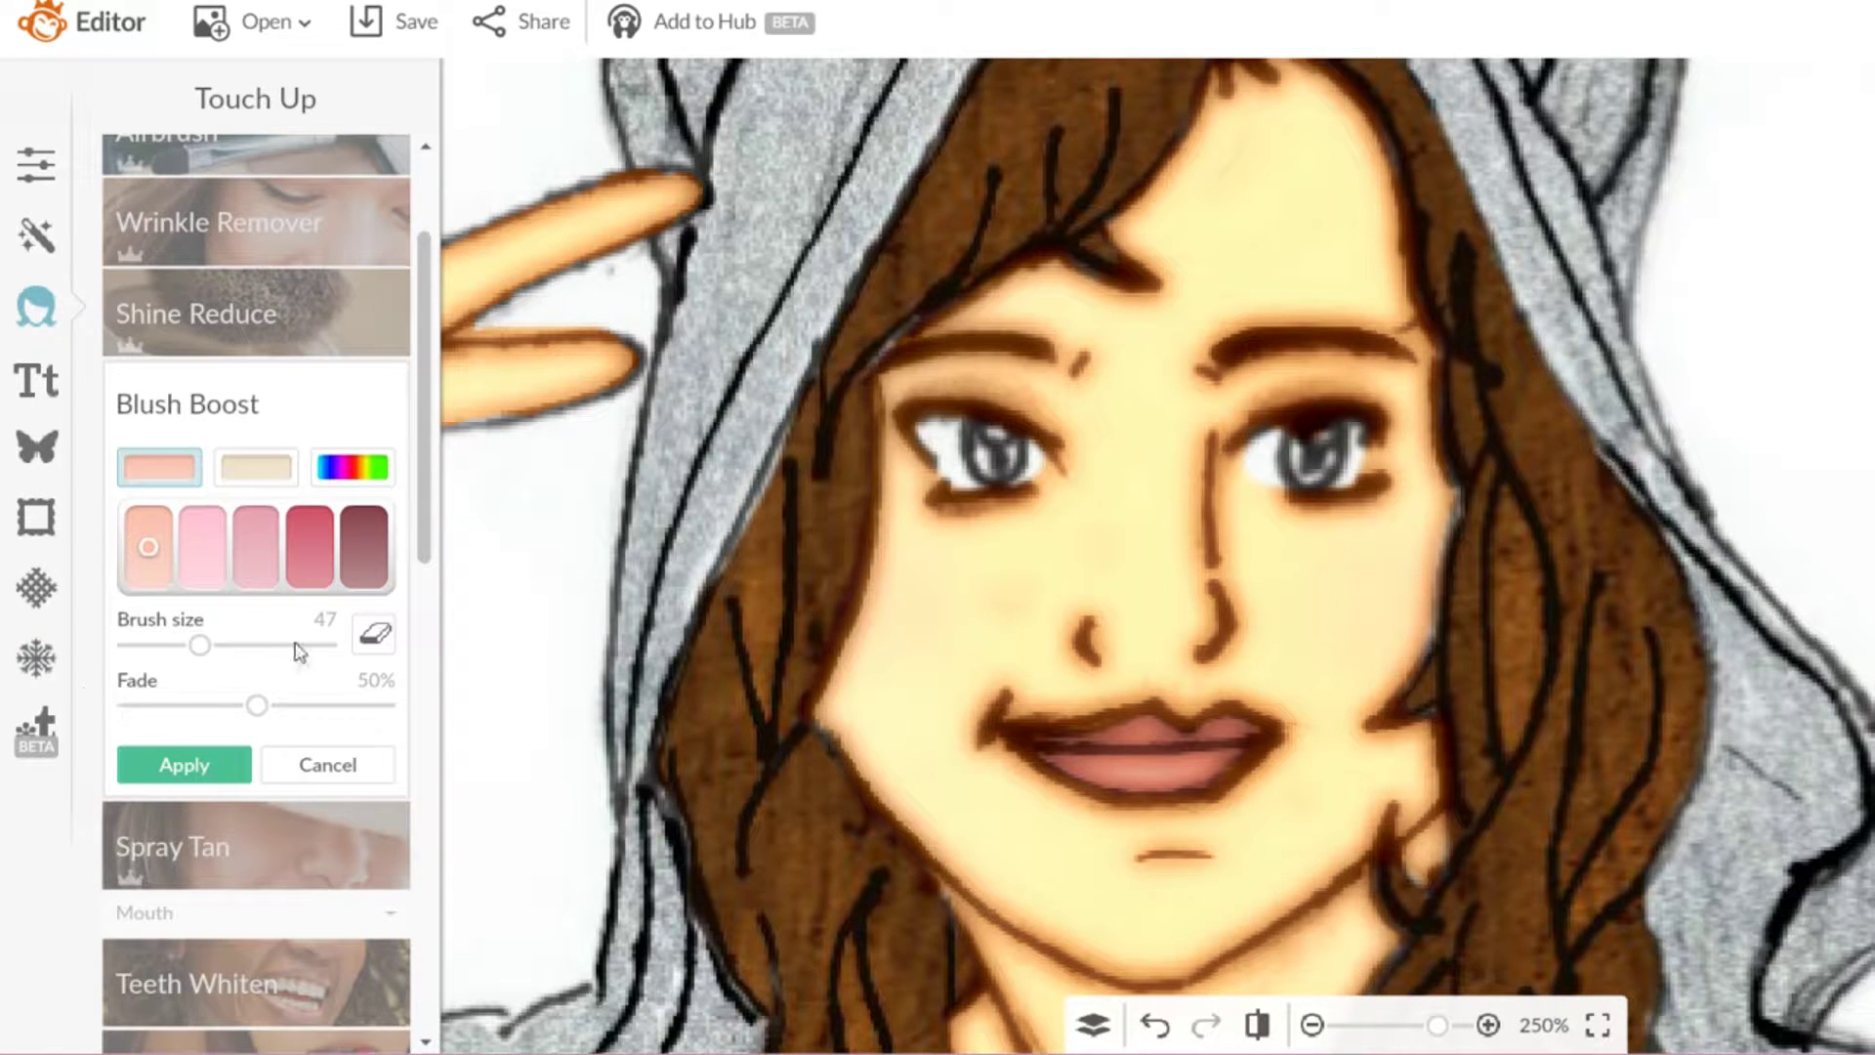
pyautogui.moveTo(284, 644); pyautogui.dragTo(184, 646)
pyautogui.click(333, 705)
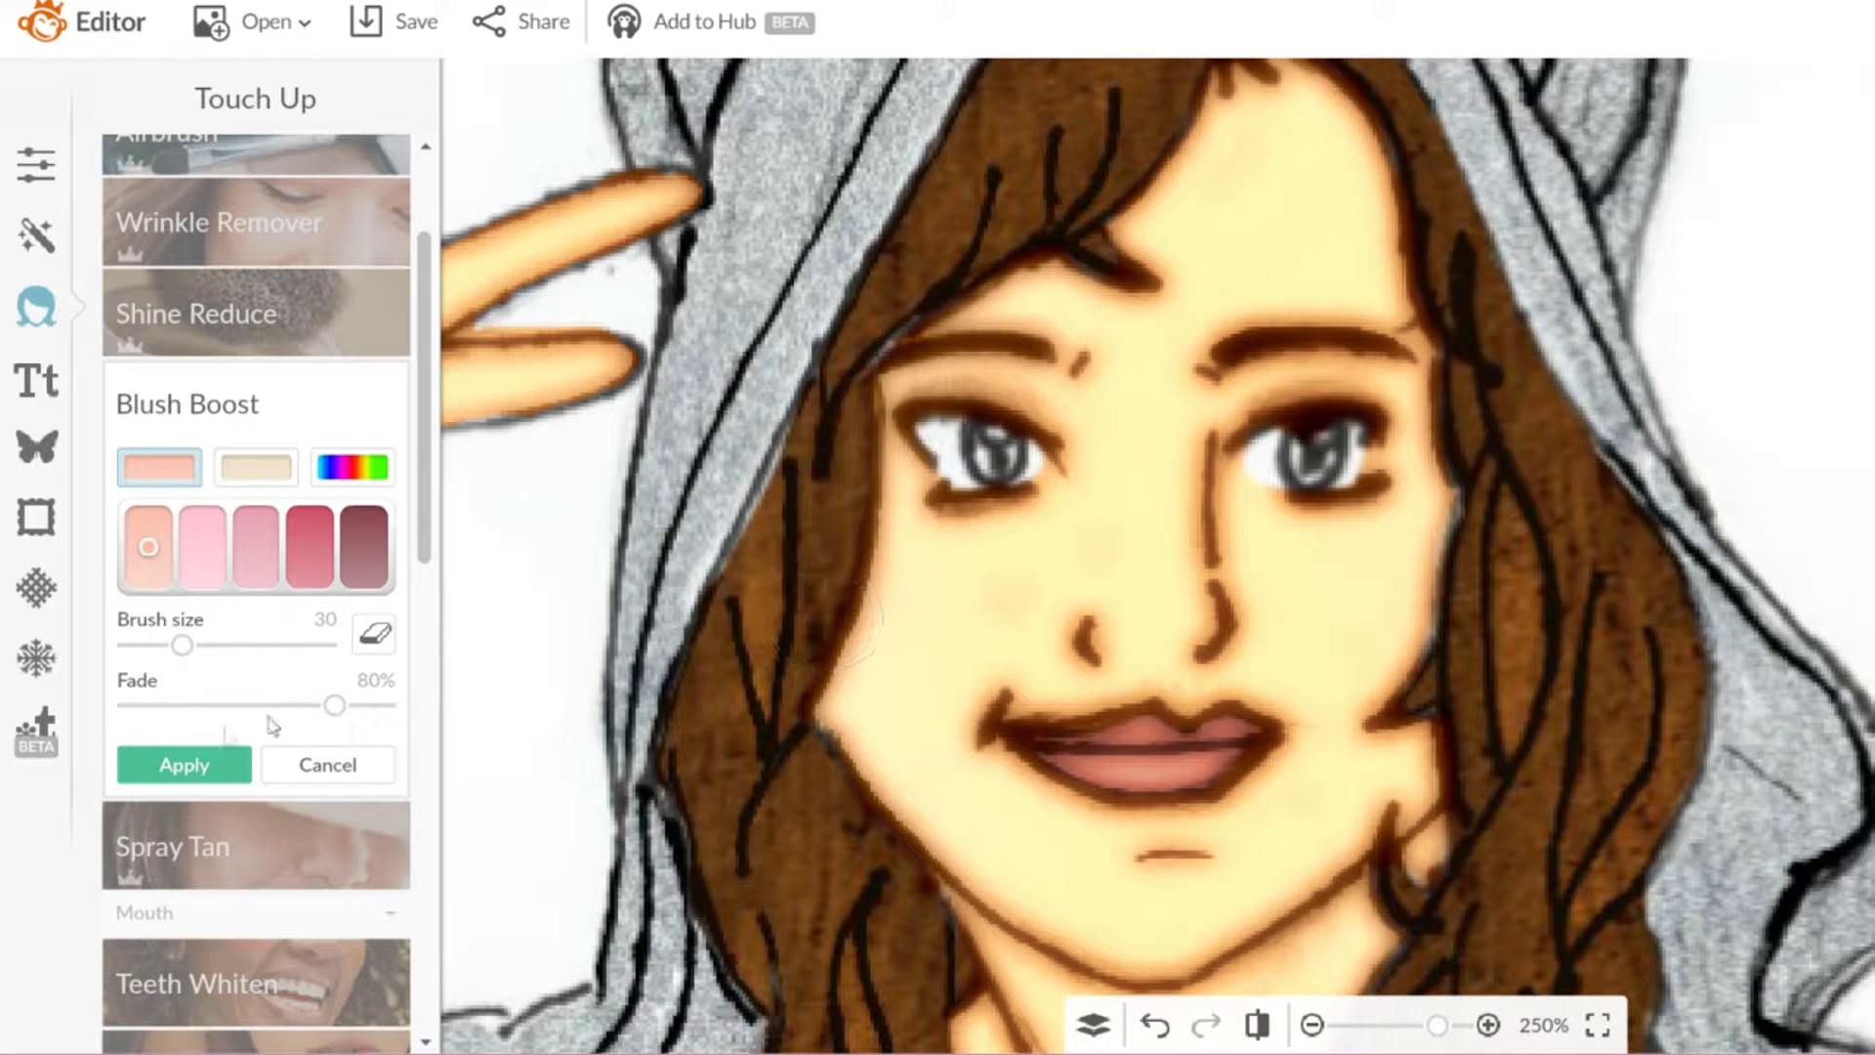
pyautogui.click(164, 705)
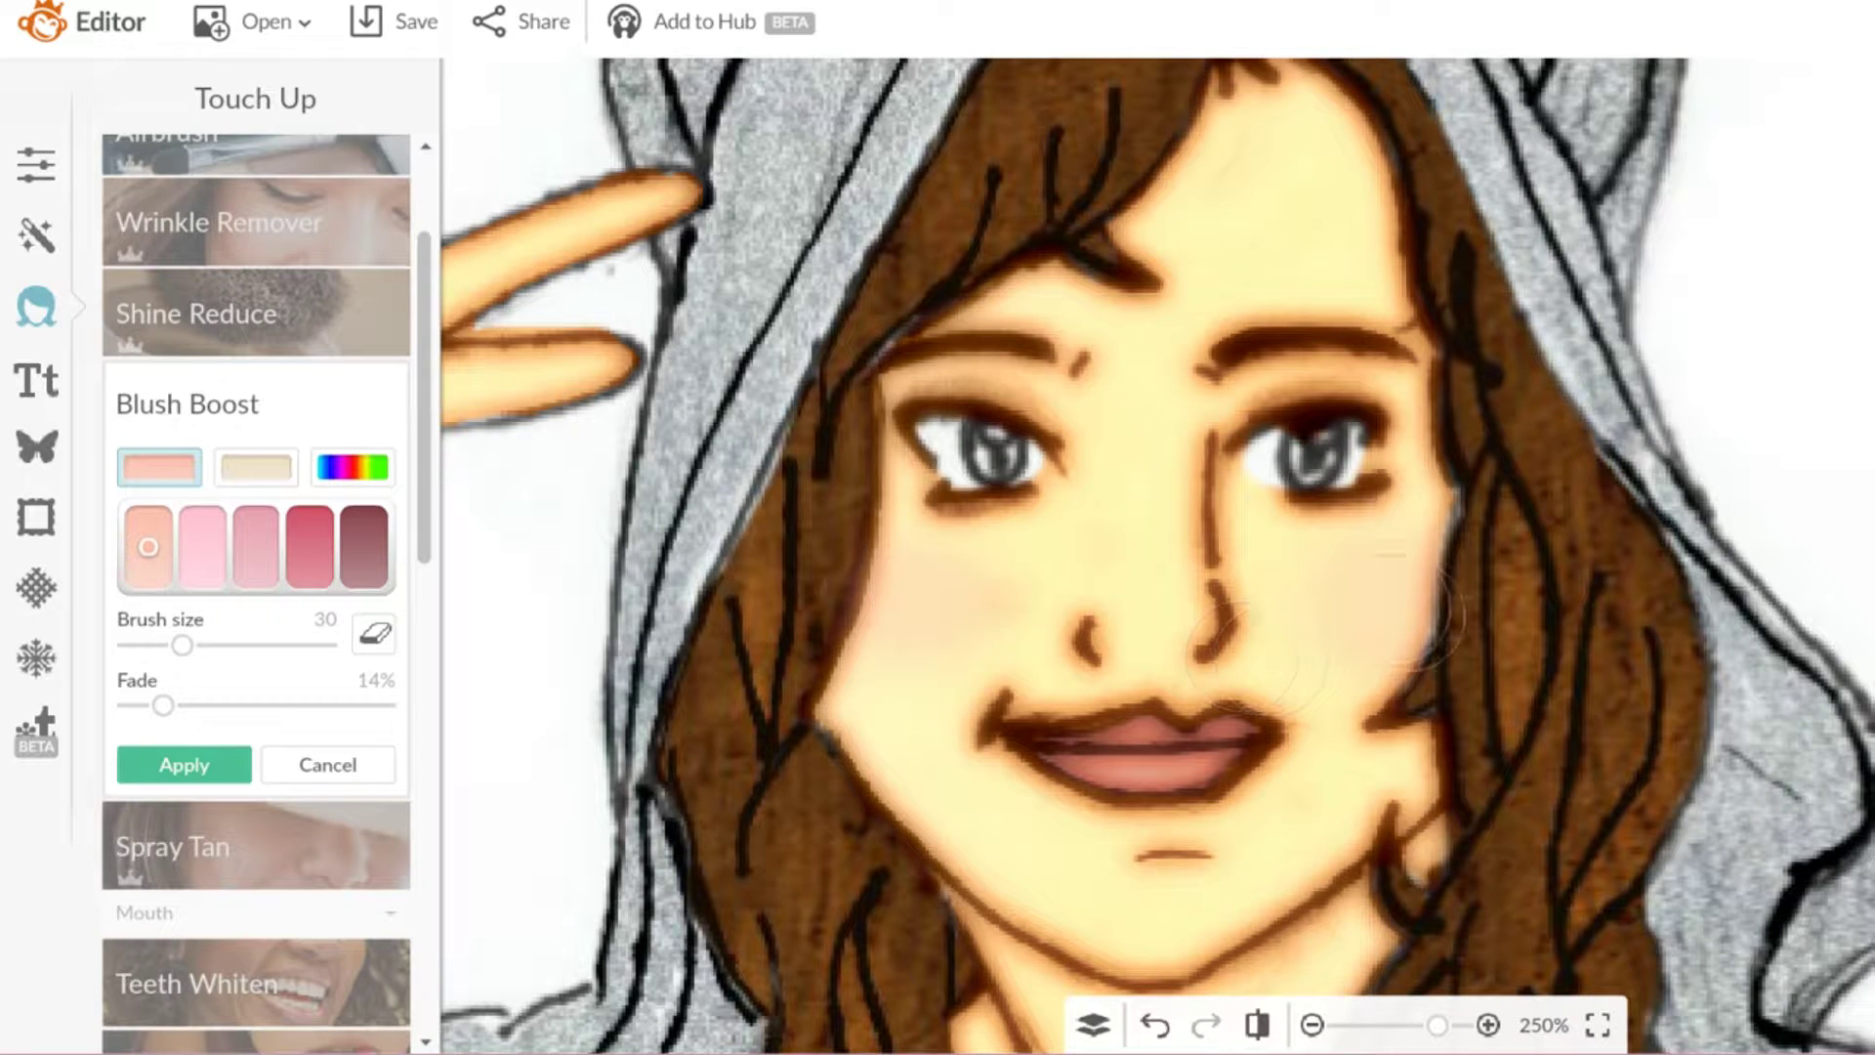
pyautogui.scroll(-5, 1416, 591)
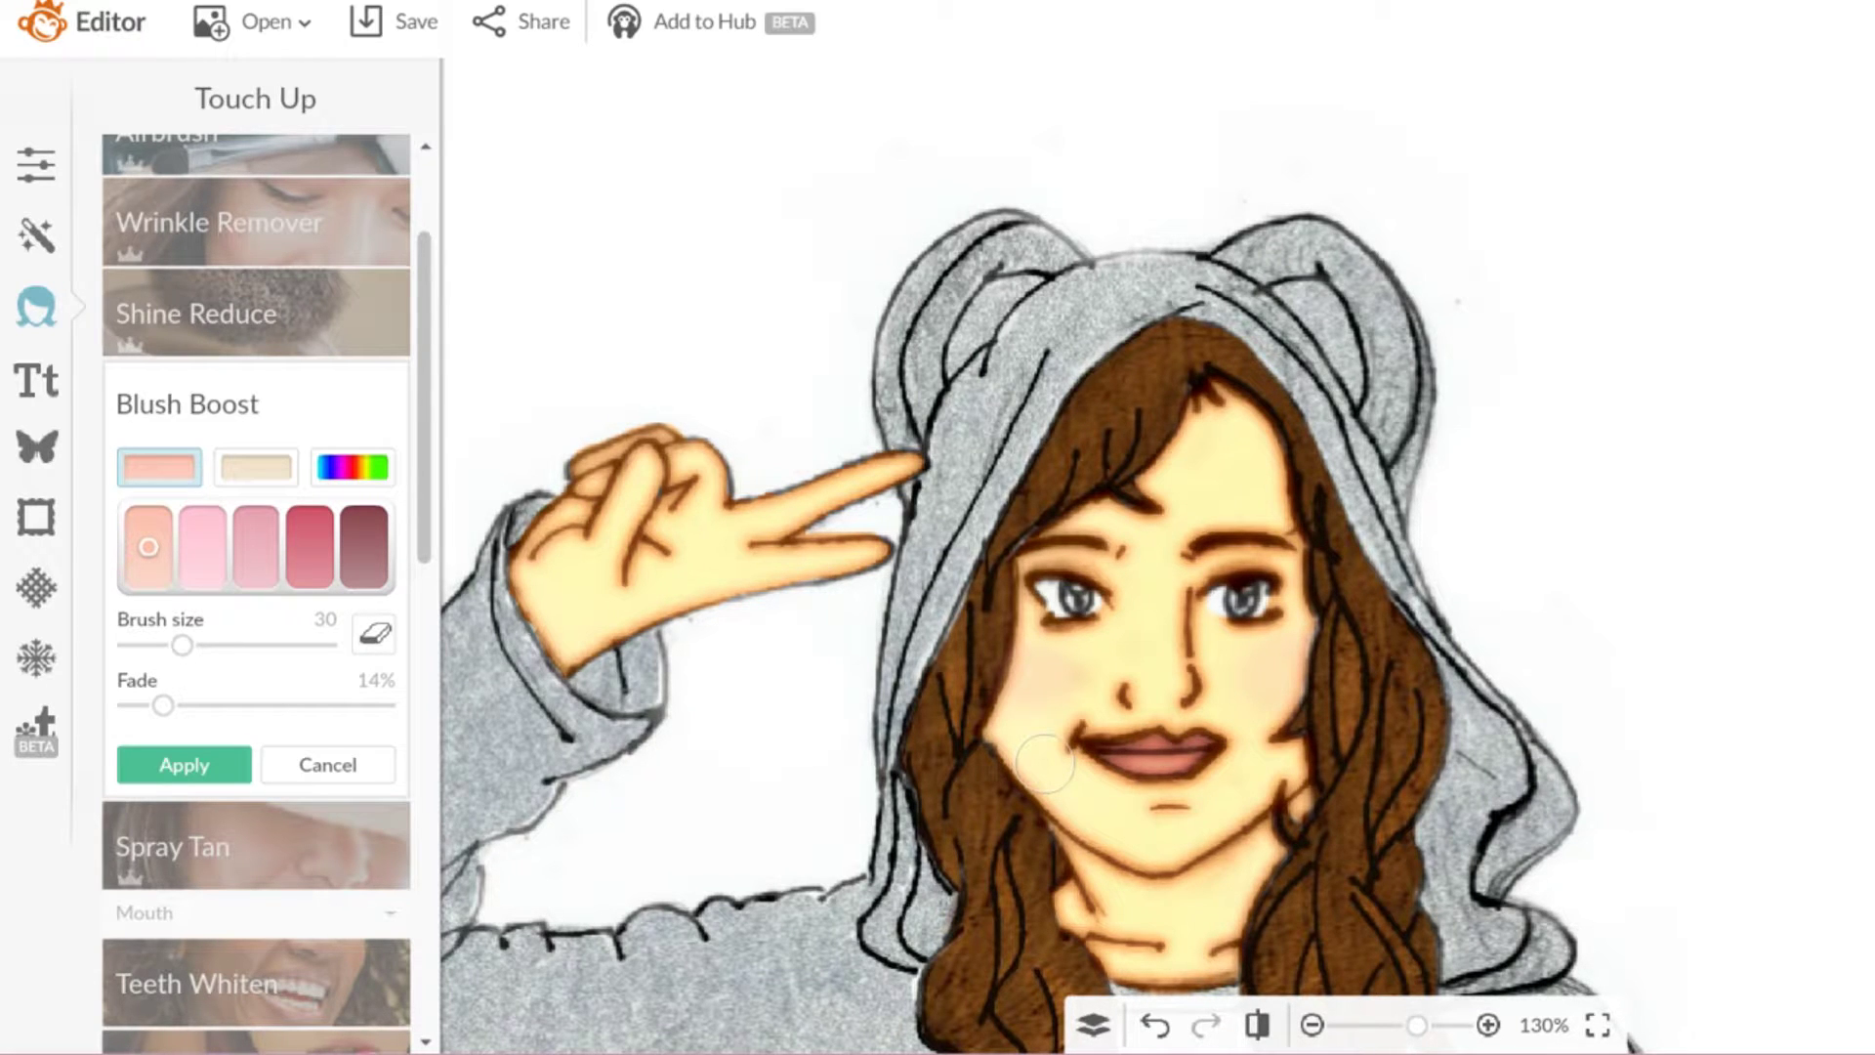
pyautogui.scroll(-4, 1045, 762)
pyautogui.scroll(2, 1584, 653)
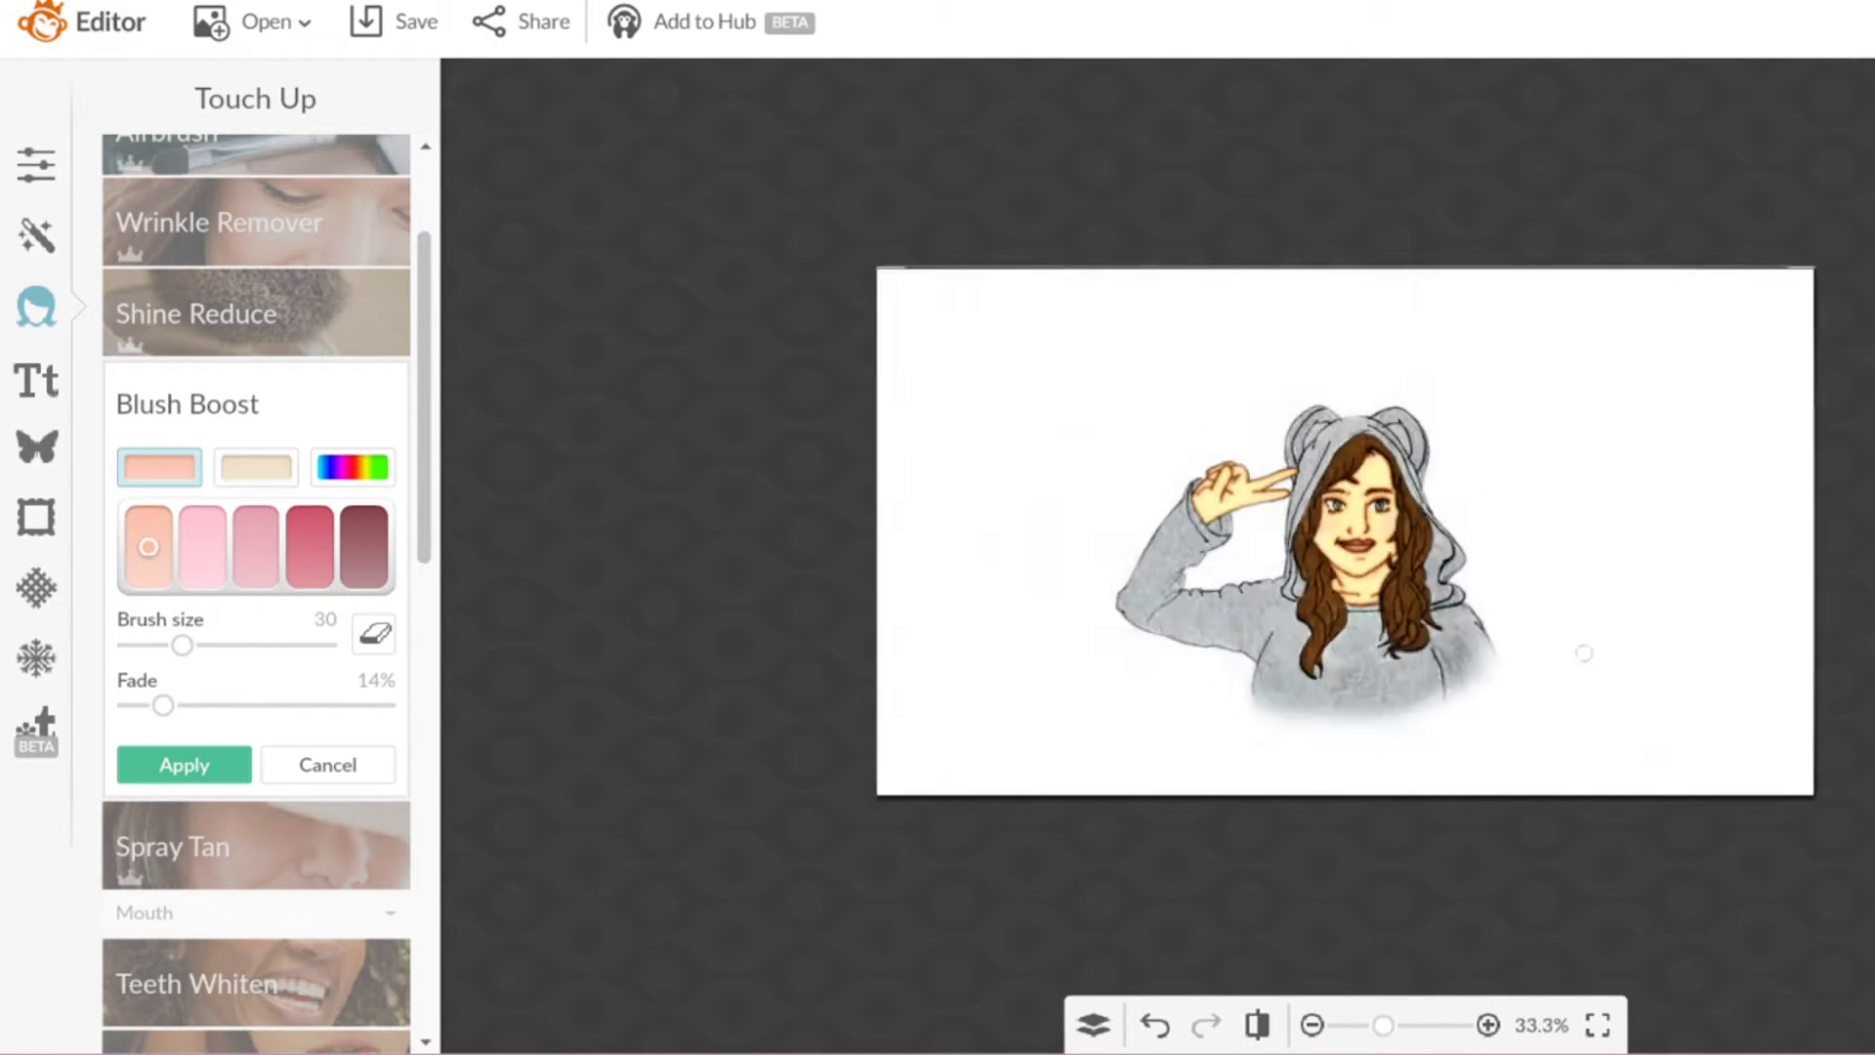
pyautogui.scroll(1, 1584, 653)
pyautogui.scroll(2, 1584, 652)
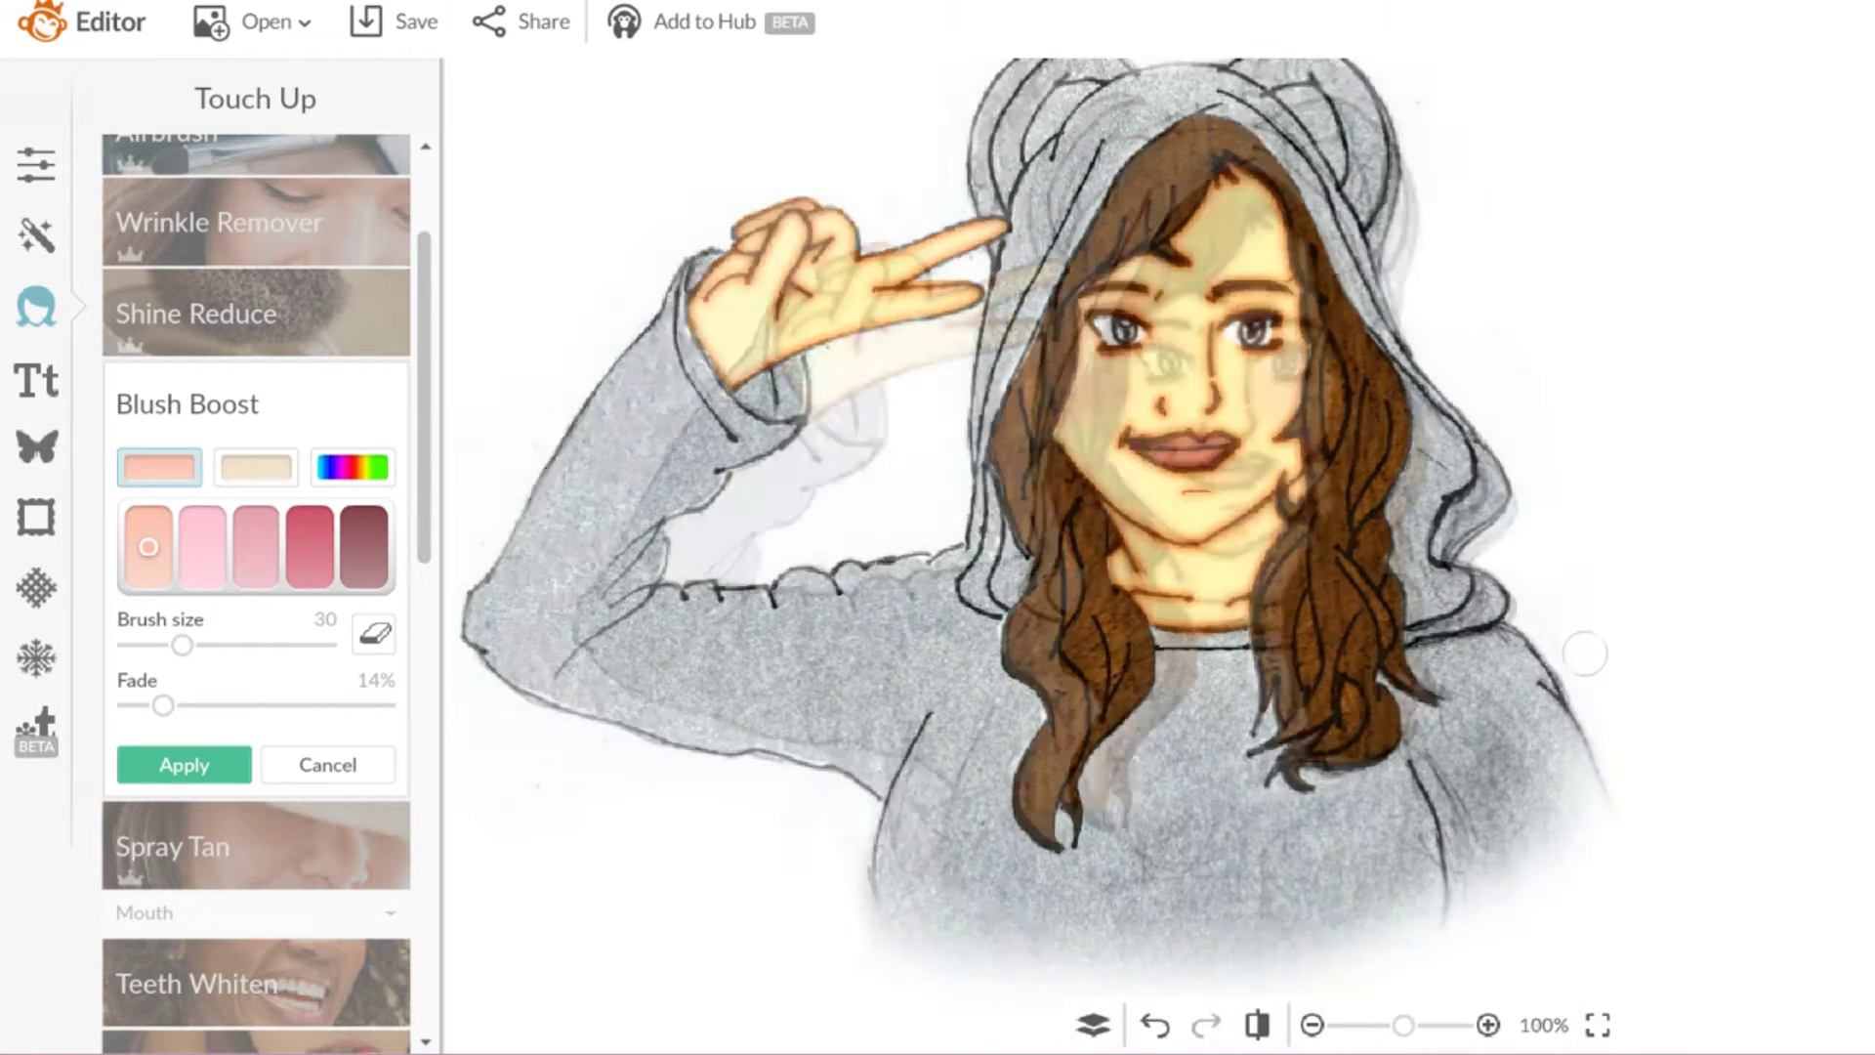
pyautogui.scroll(-2, 1081, 239)
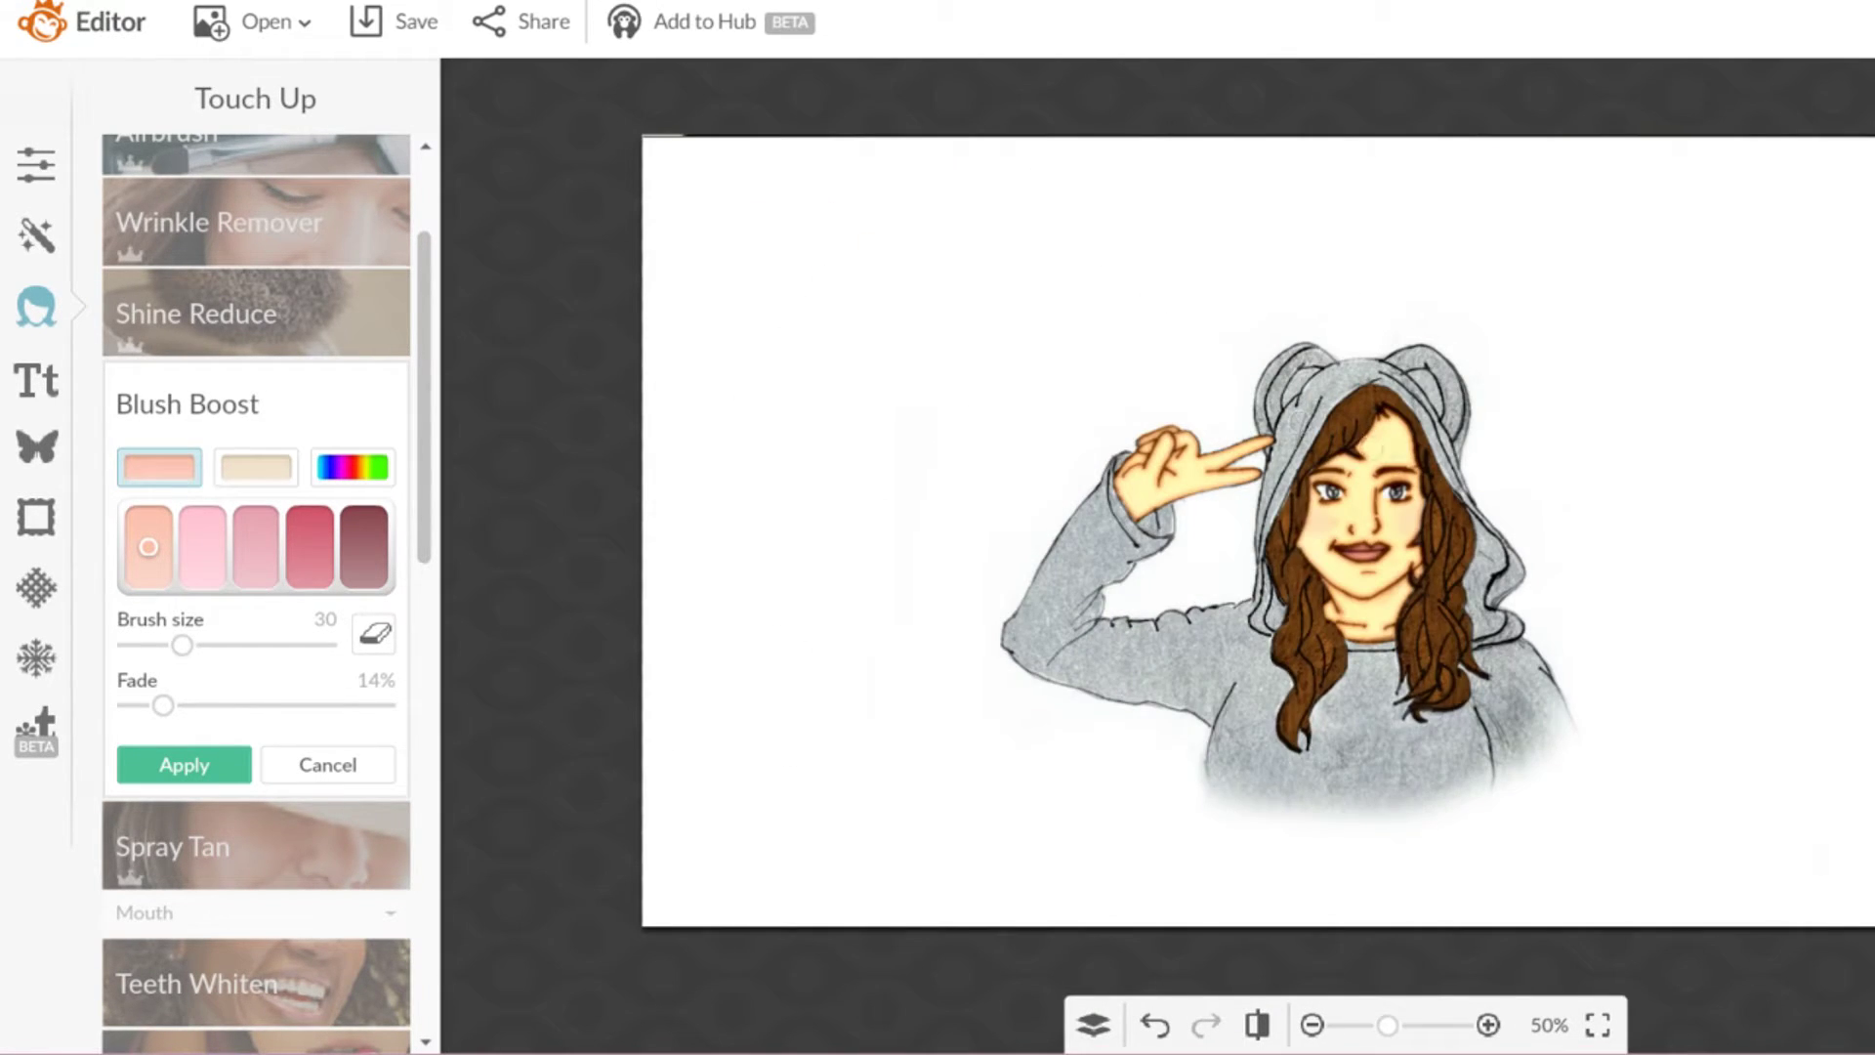
pyautogui.scroll(3, 1367, 459)
pyautogui.click(184, 765)
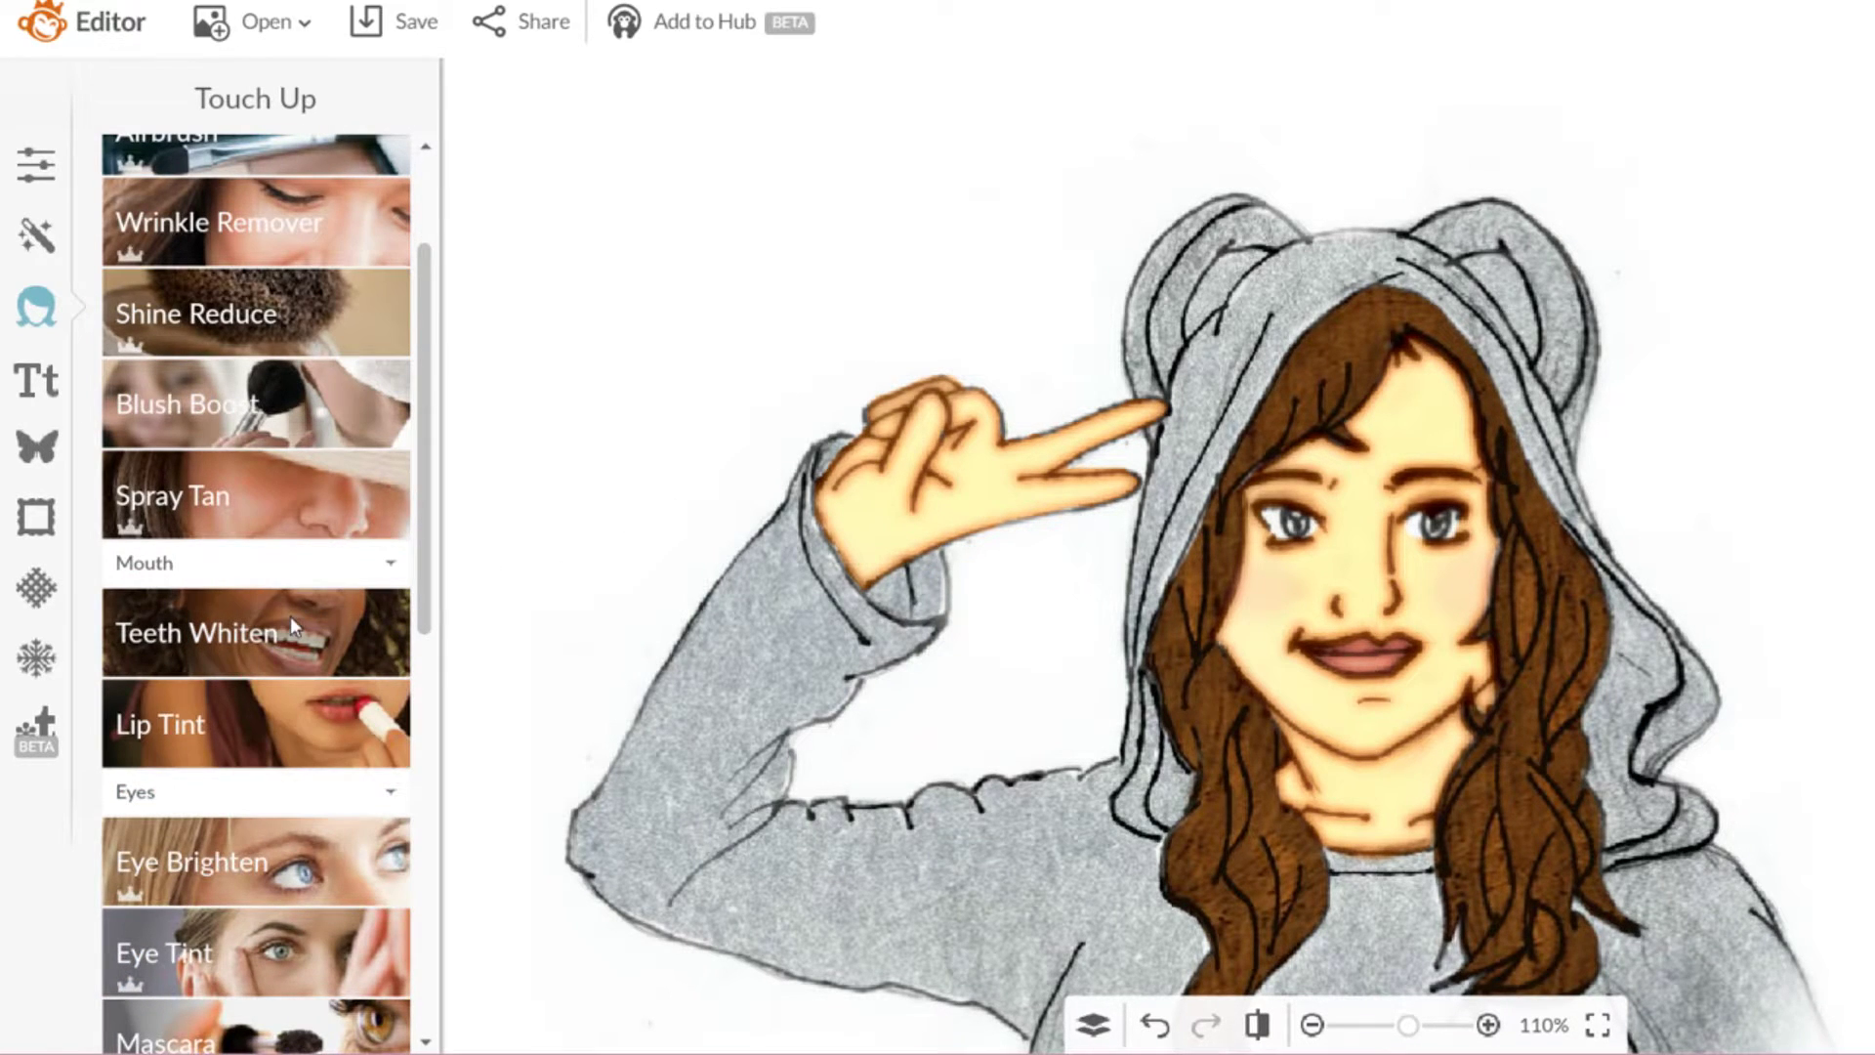
# Step: Start Eye Shadow close up on the eyes and set its brush size to 4
pyautogui.scroll(-9, 274, 782)
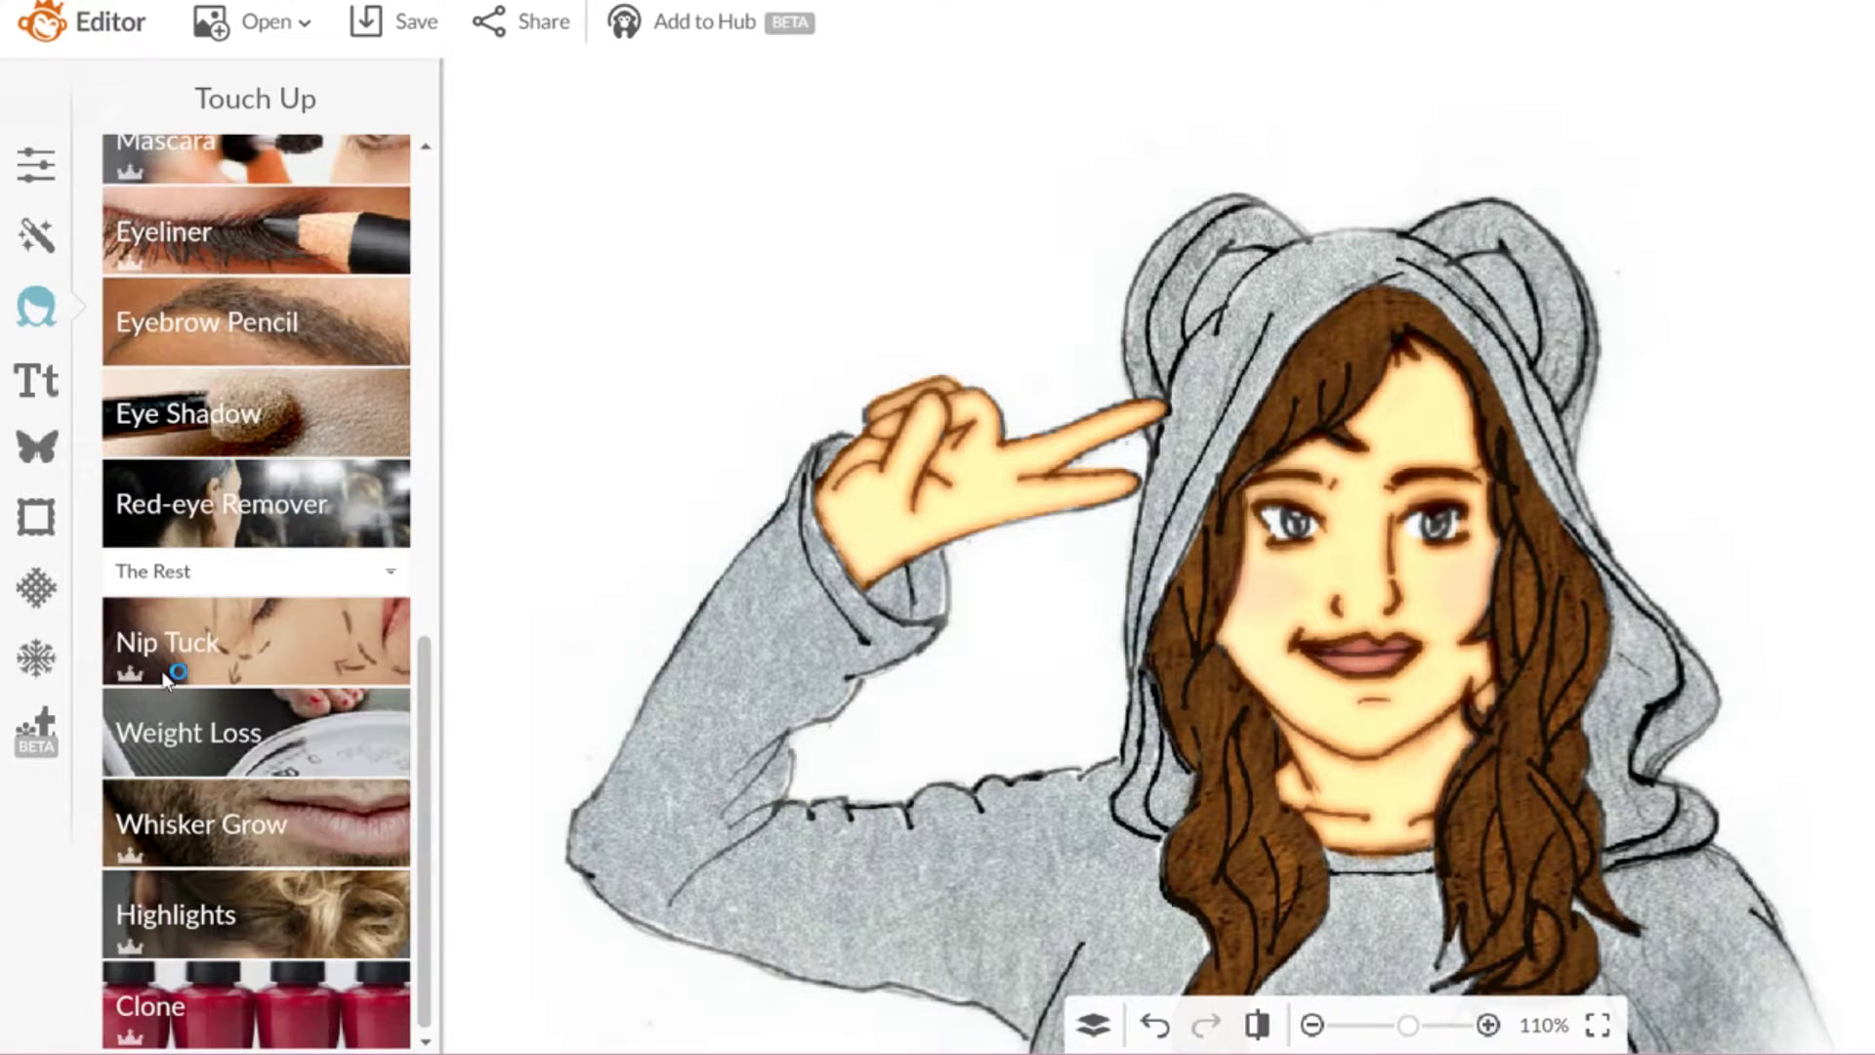
pyautogui.click(238, 467)
pyautogui.scroll(5, 1473, 564)
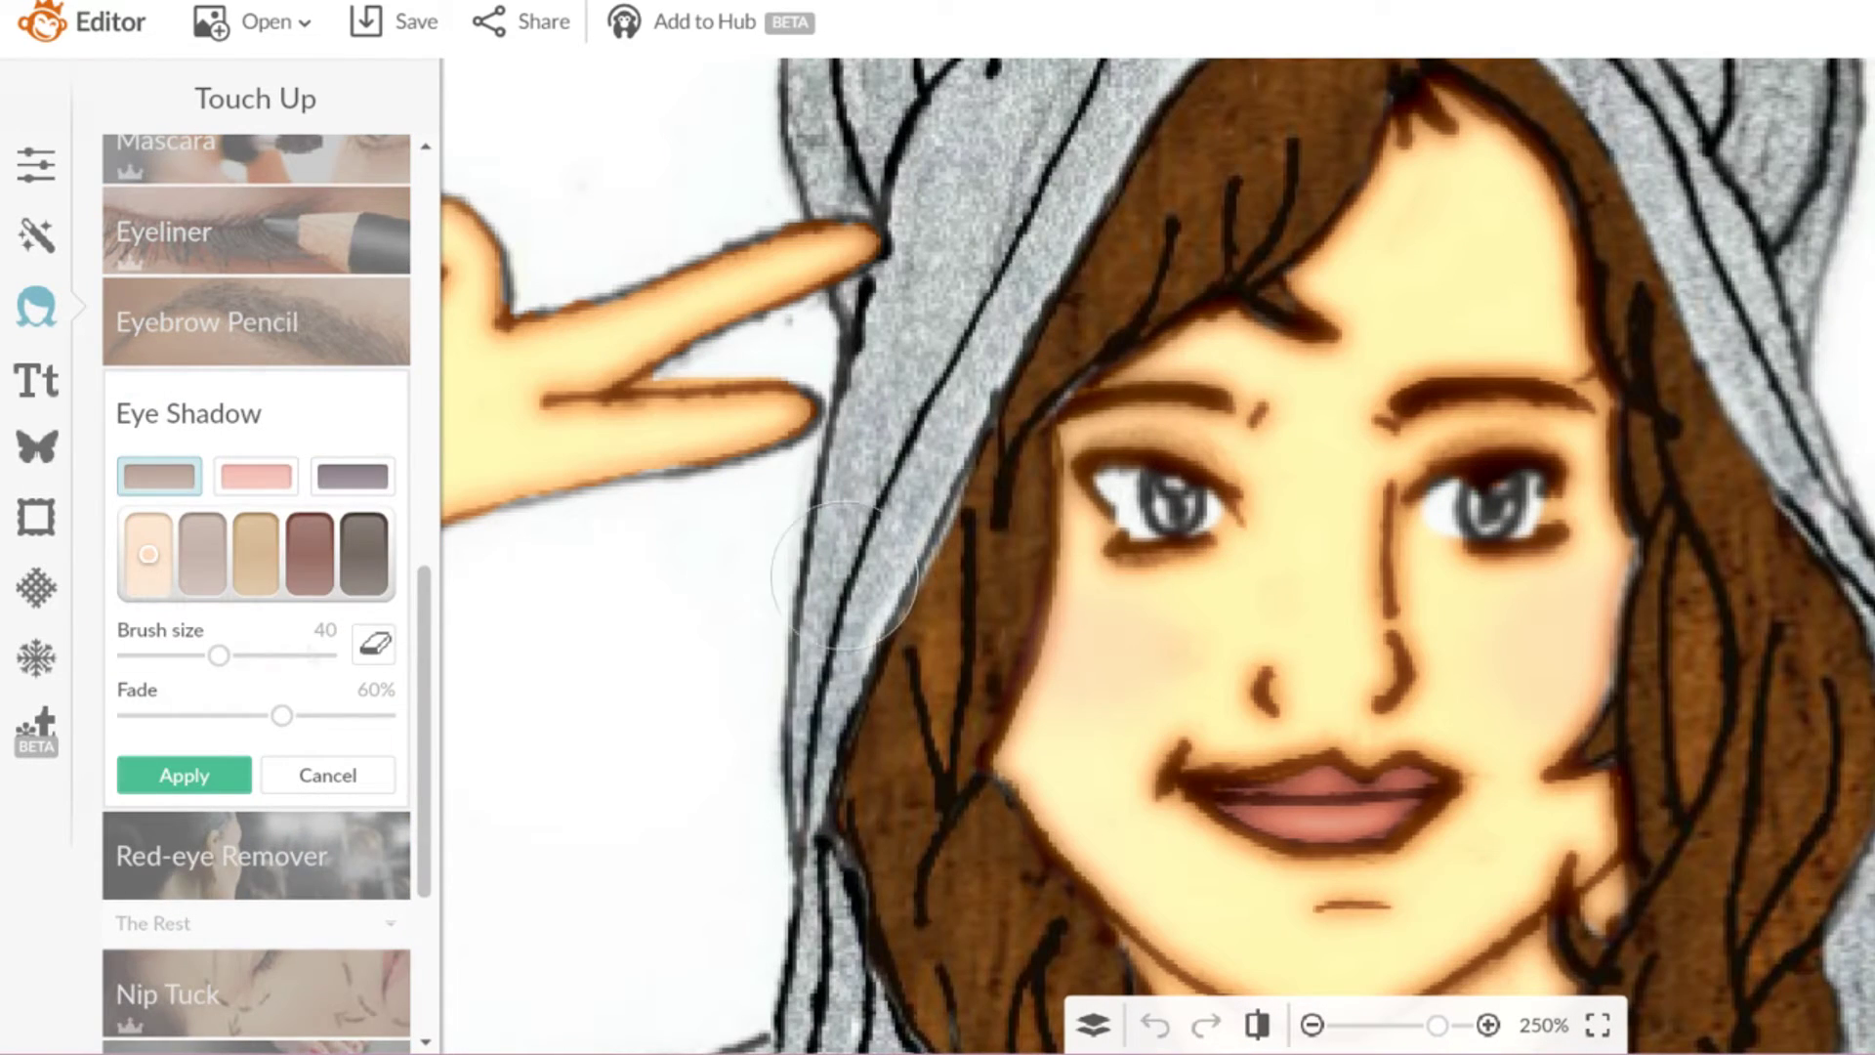
pyautogui.moveTo(167, 840); pyautogui.dragTo(141, 838)
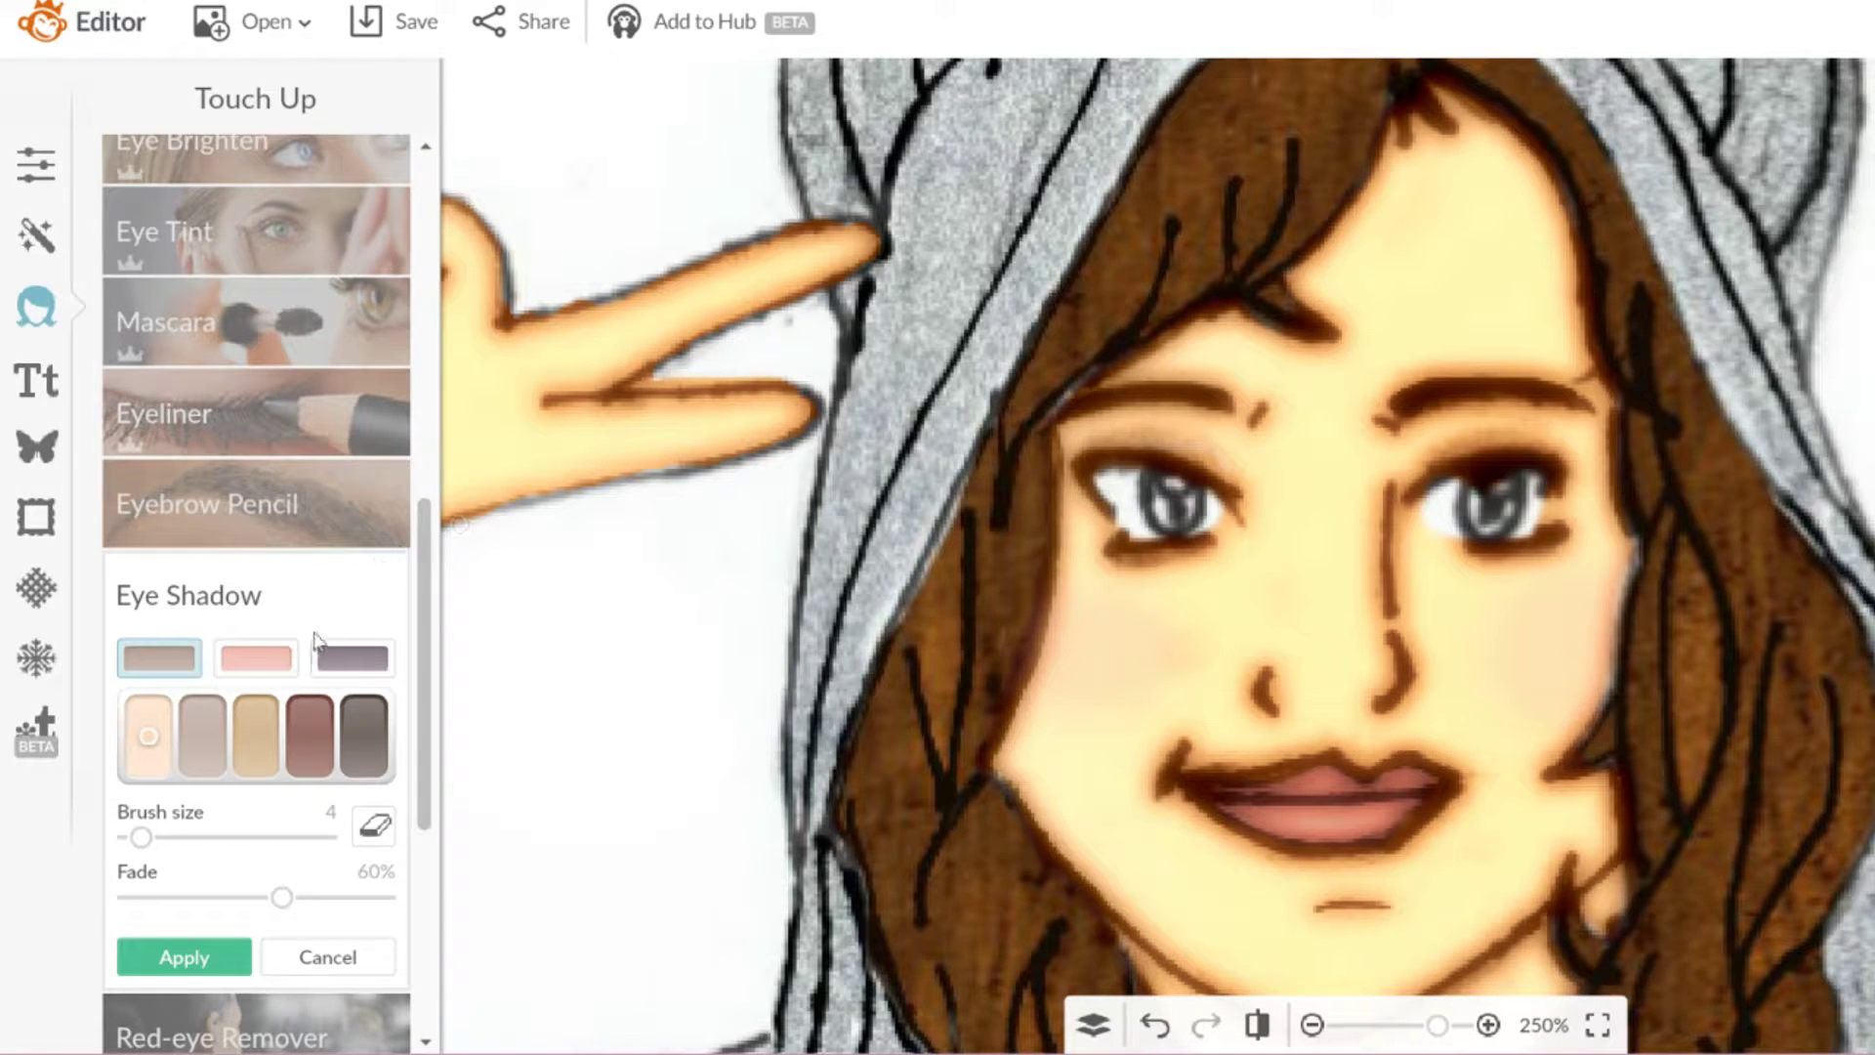
# Step: Try the taupe eye shadow shade above the eye with a stronger fade and with 5% fade
pyautogui.click(195, 739)
pyautogui.moveTo(267, 891); pyautogui.dragTo(340, 897)
pyautogui.click(143, 897)
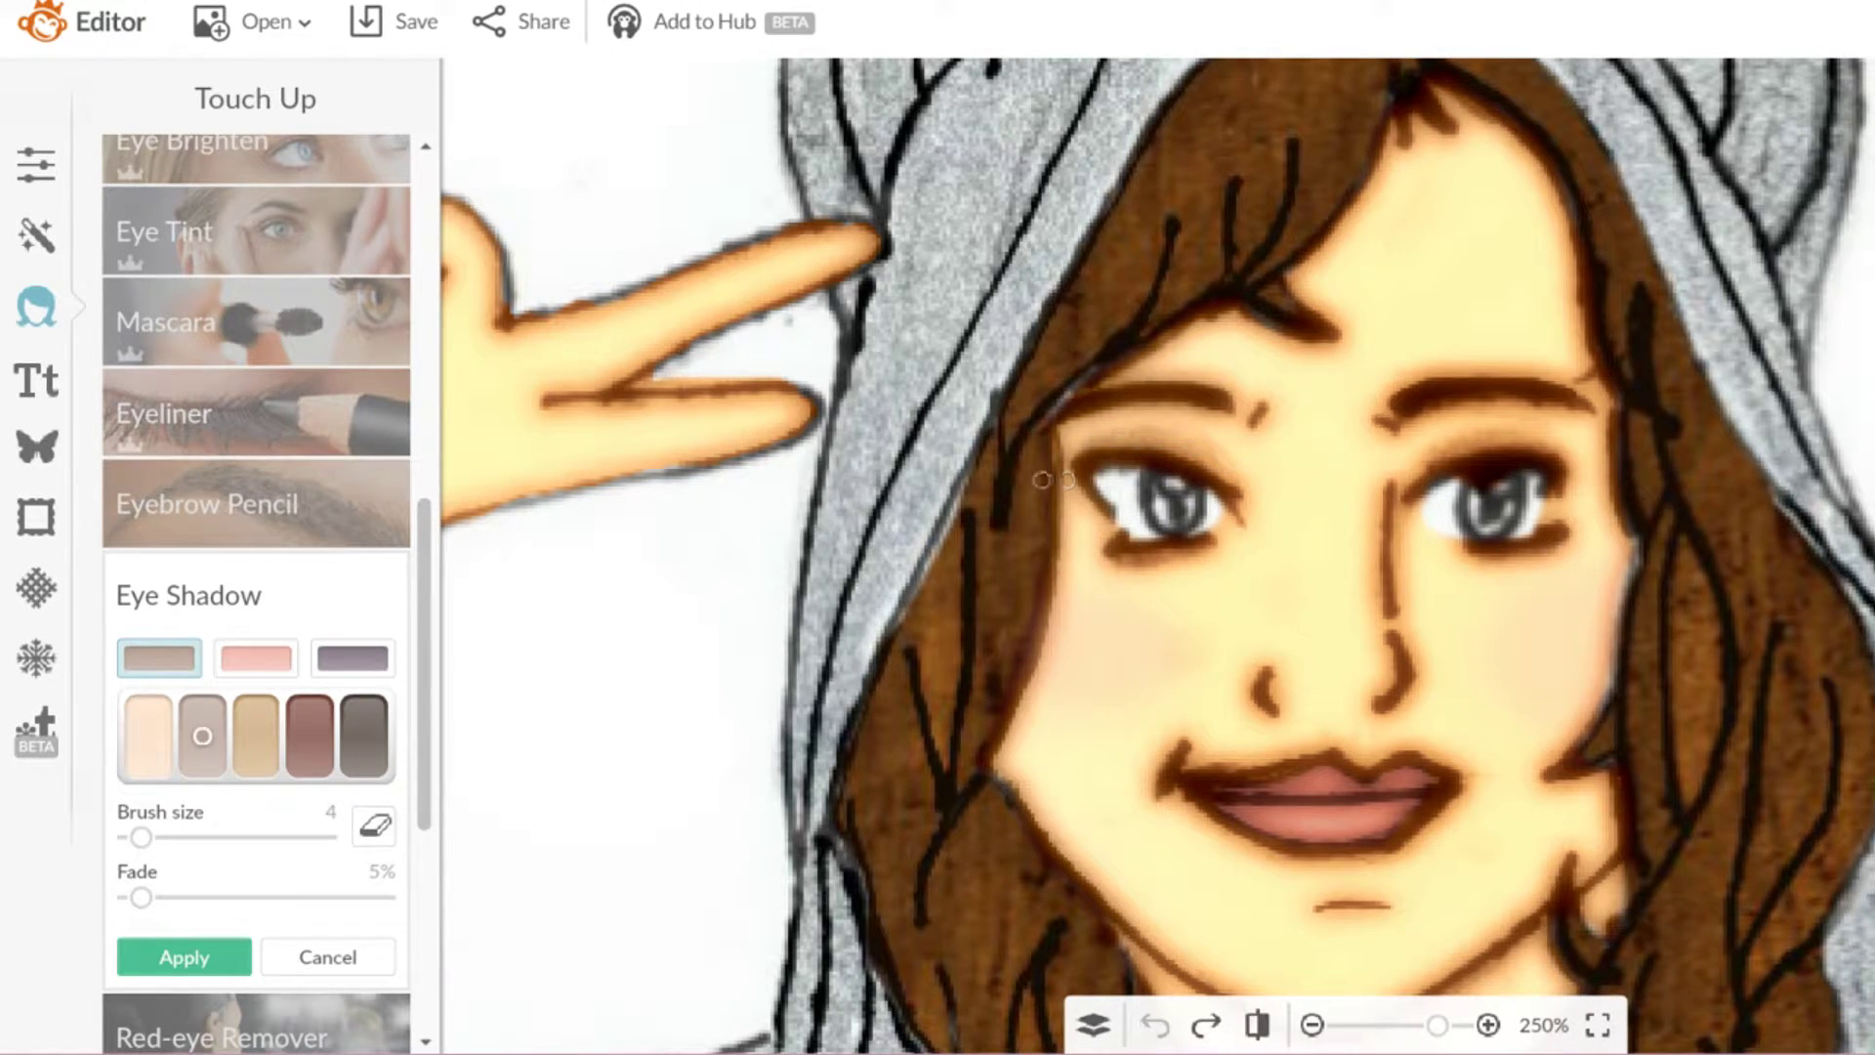
# Step: Switch the eye shadow to the darkest grey shade with 42% fade, test it above one eye and undo the stroke
pyautogui.click(369, 762)
pyautogui.click(180, 897)
pyautogui.click(238, 896)
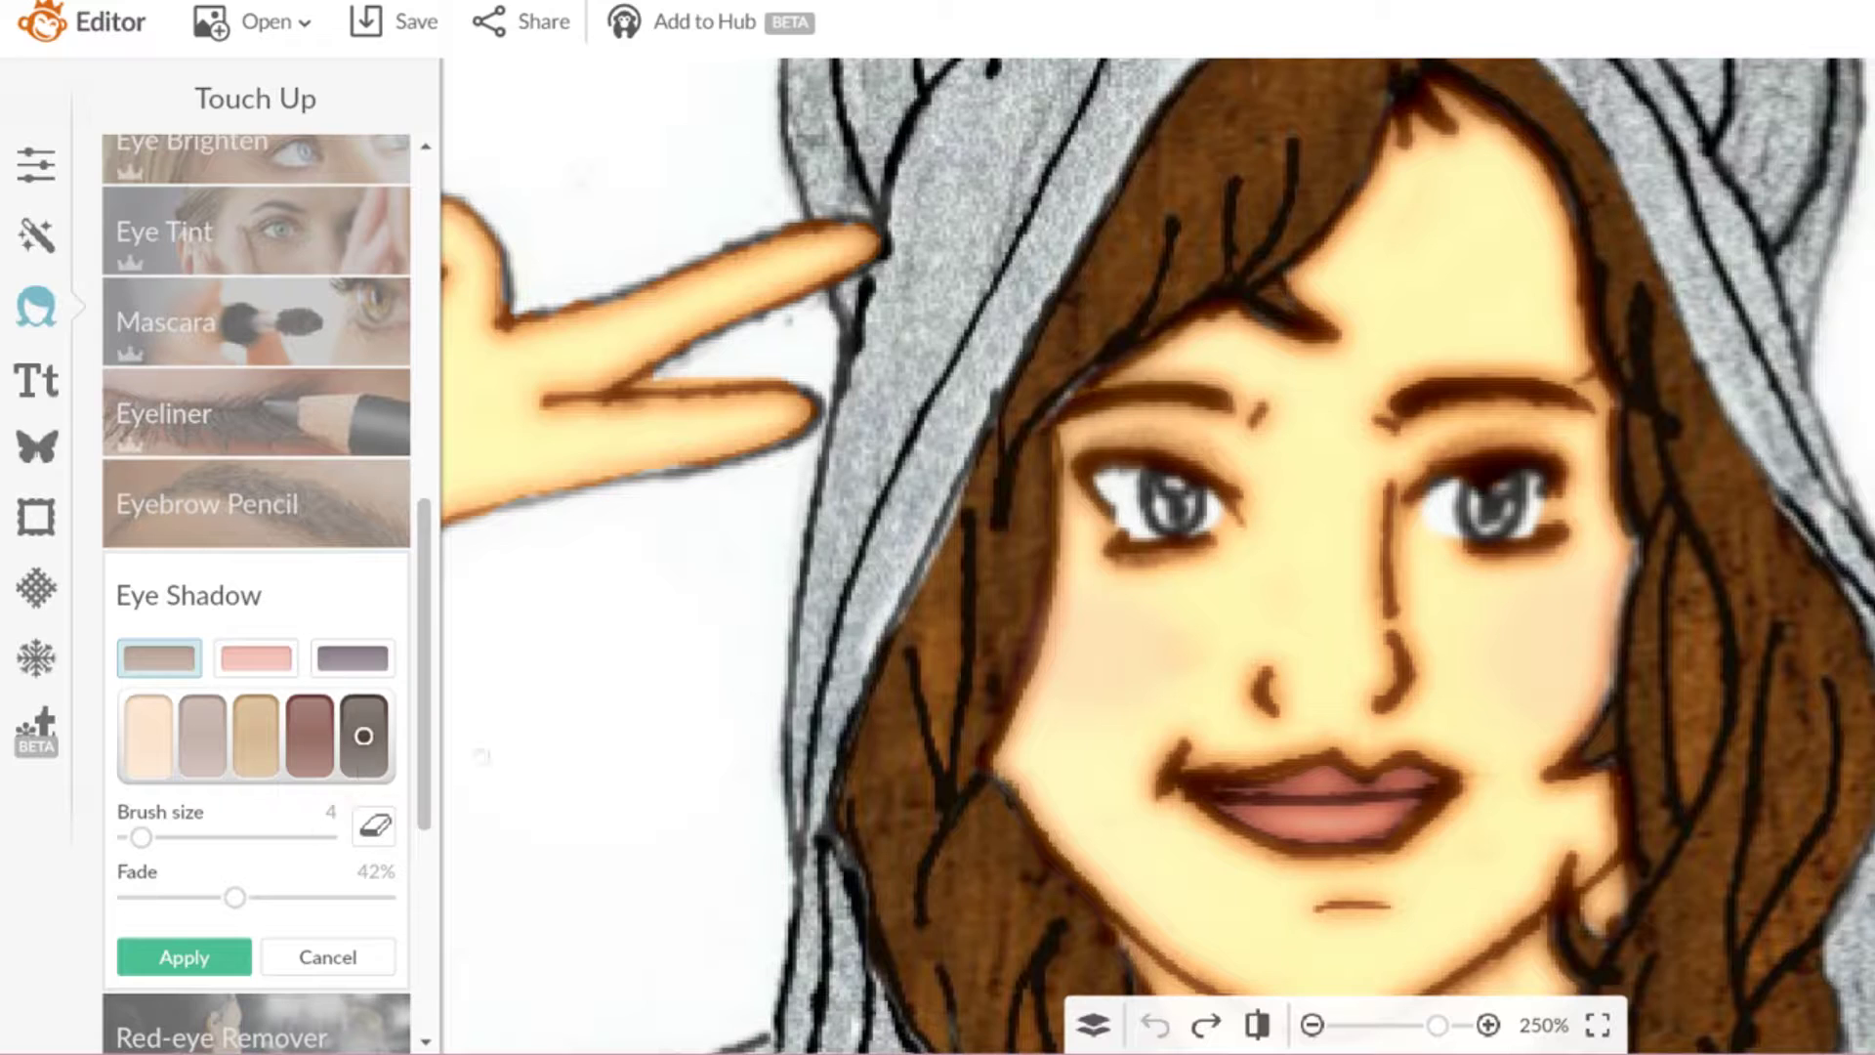
pyautogui.moveTo(1207, 453)
pyautogui.mouseDown()
pyautogui.moveTo(1233, 465)
pyautogui.moveTo(1107, 438)
pyautogui.mouseUp()
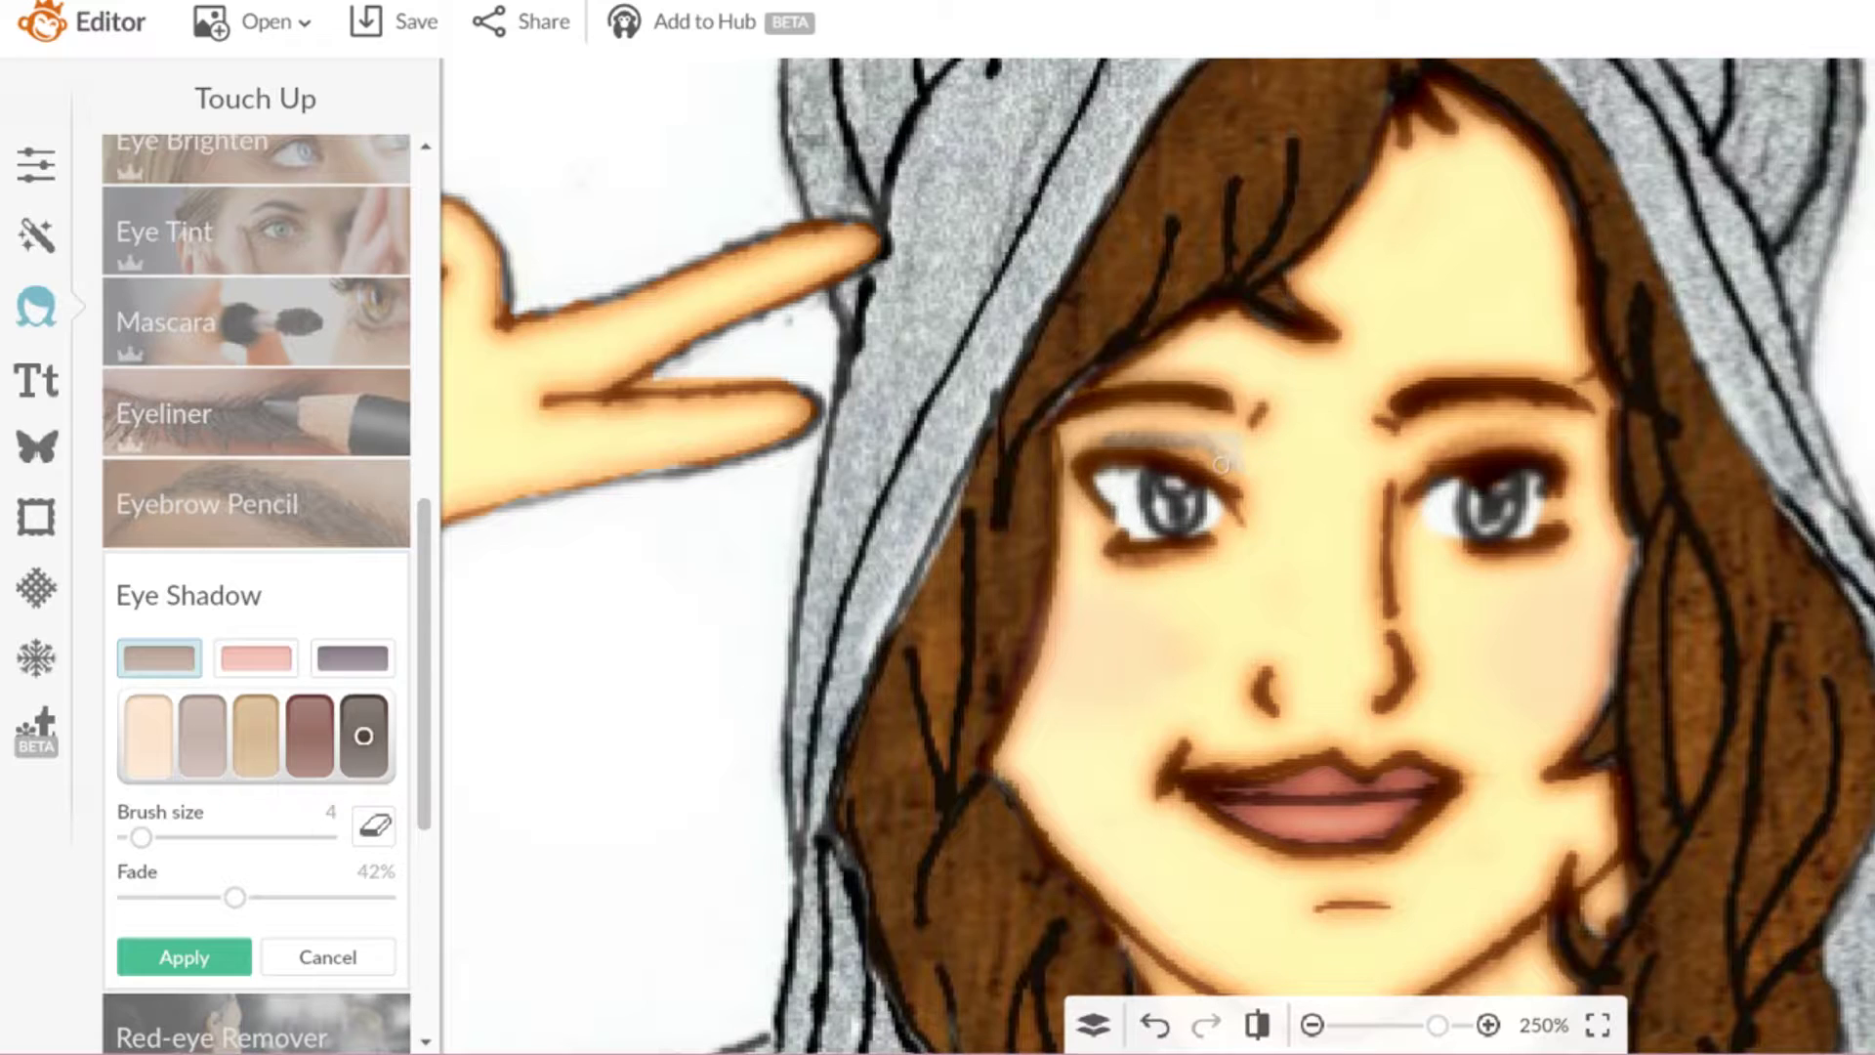
pyautogui.hotkey('ctrl', 'z')
# Step: Shade both upper eyelids with the dark grey eye shadow at brush size 18 and apply it
pyautogui.click(182, 837)
pyautogui.moveTo(1226, 454)
pyautogui.mouseDown()
pyautogui.moveTo(1089, 430)
pyautogui.moveTo(1114, 444)
pyautogui.mouseUp()
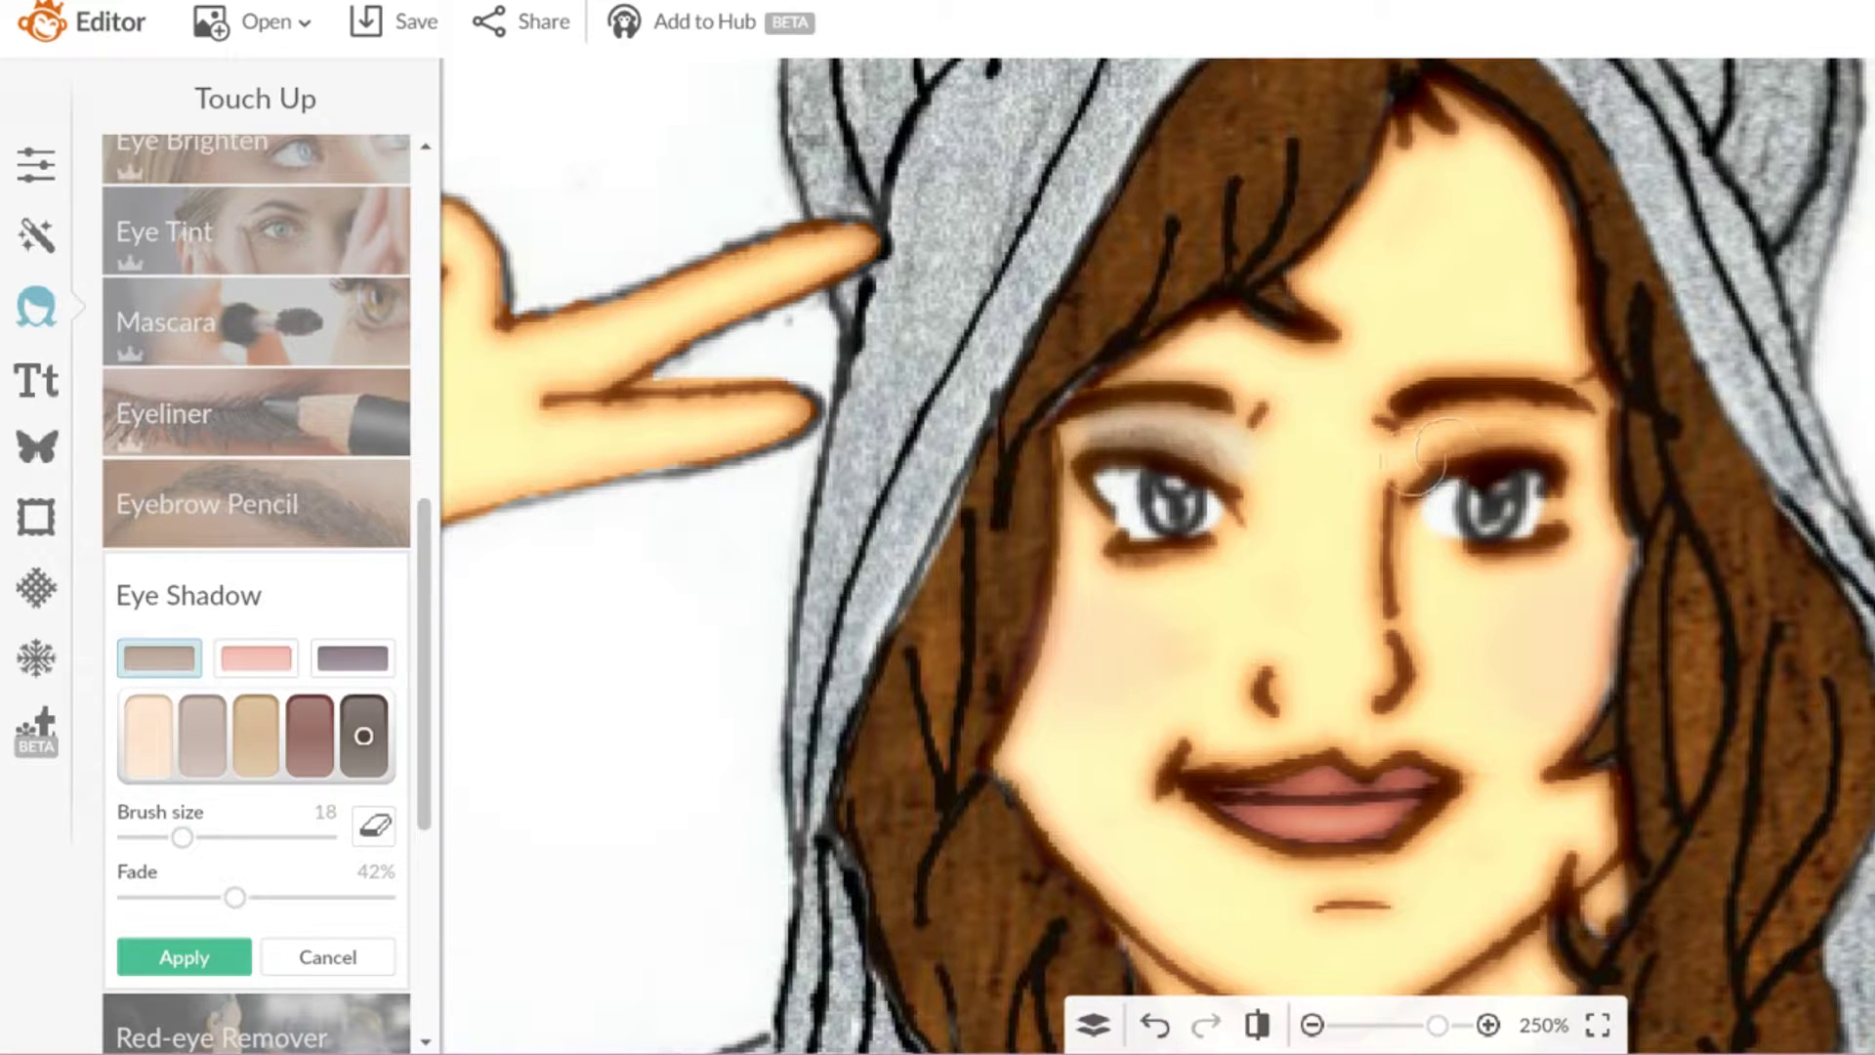
pyautogui.moveTo(1449, 433)
pyautogui.mouseDown()
pyautogui.moveTo(1536, 424)
pyautogui.moveTo(1426, 442)
pyautogui.moveTo(1564, 423)
pyautogui.moveTo(1413, 451)
pyautogui.mouseUp()
pyautogui.moveTo(1215, 467)
pyautogui.mouseDown()
pyautogui.moveTo(1074, 435)
pyautogui.moveTo(1133, 451)
pyautogui.mouseUp()
pyautogui.scroll(-5, 1392, 576)
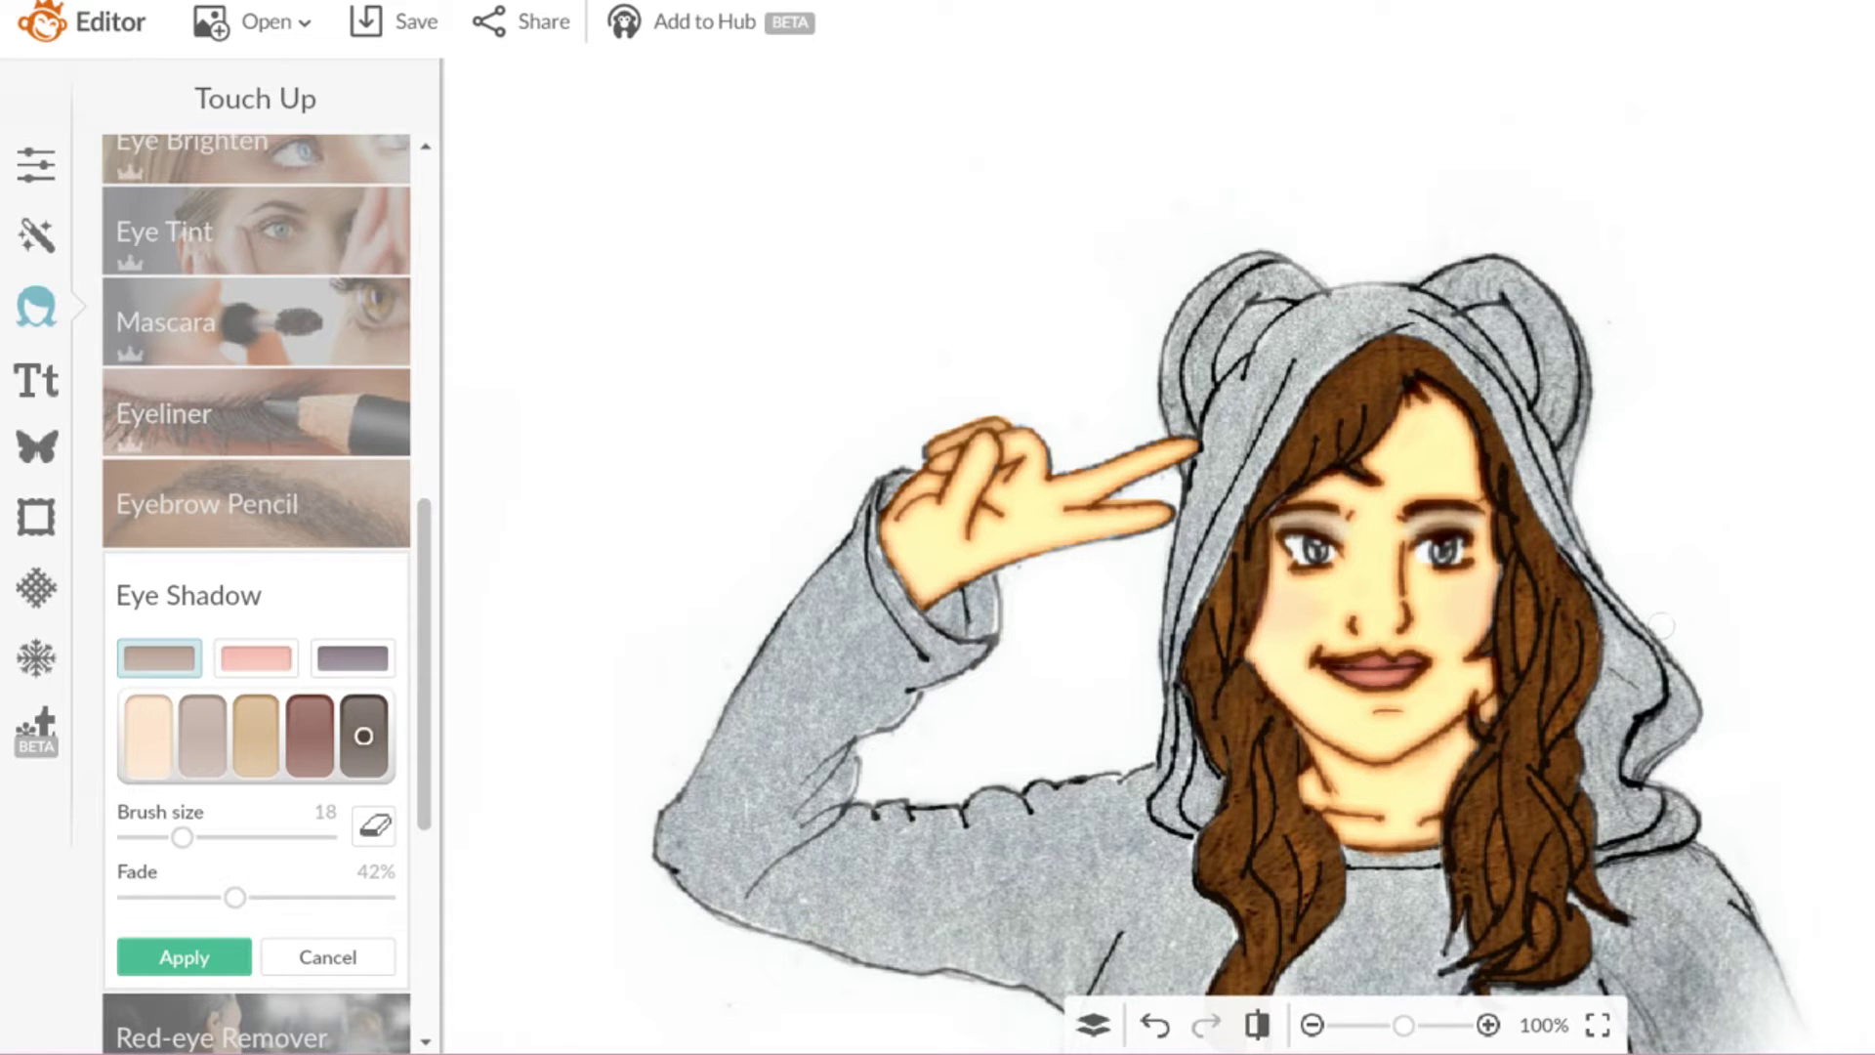
pyautogui.scroll(2, 1660, 625)
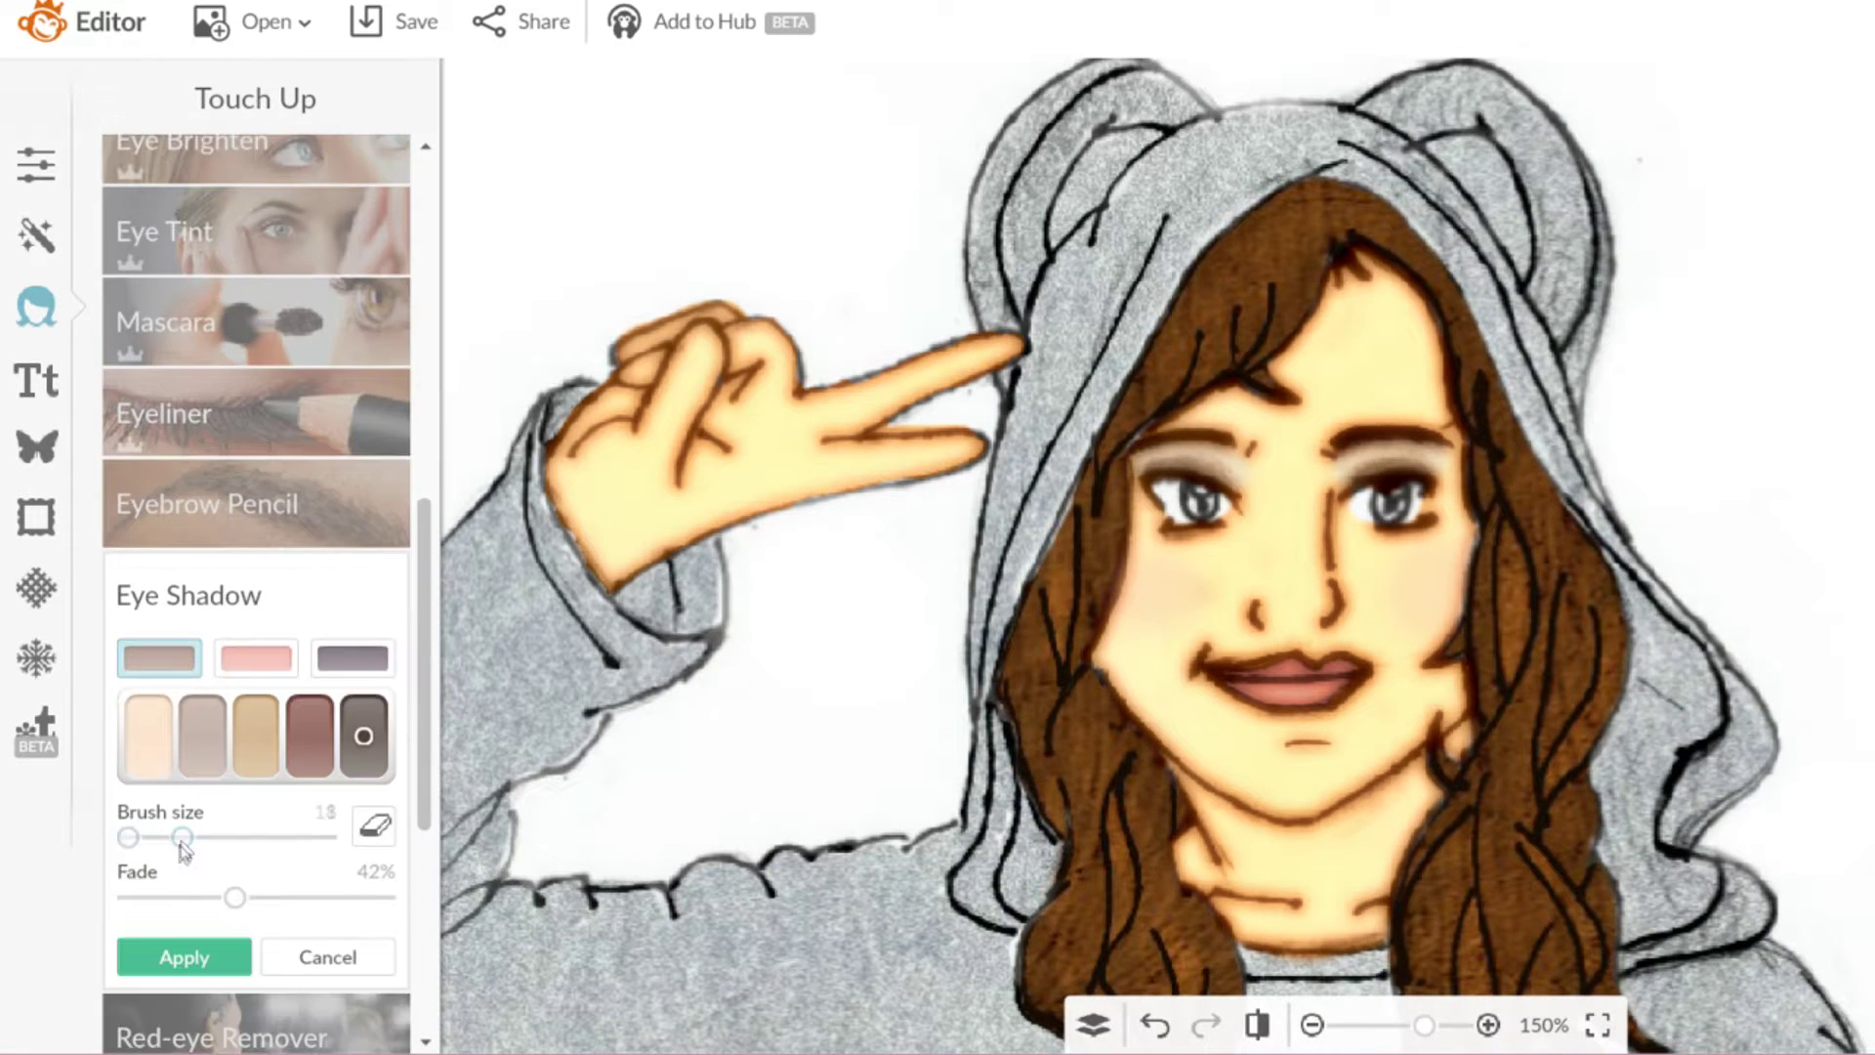
pyautogui.click(183, 956)
# Step: Start Eyeliner with brush size 2, test a stroke at one eye's outer corner and set the strength to 67%
pyautogui.click(231, 410)
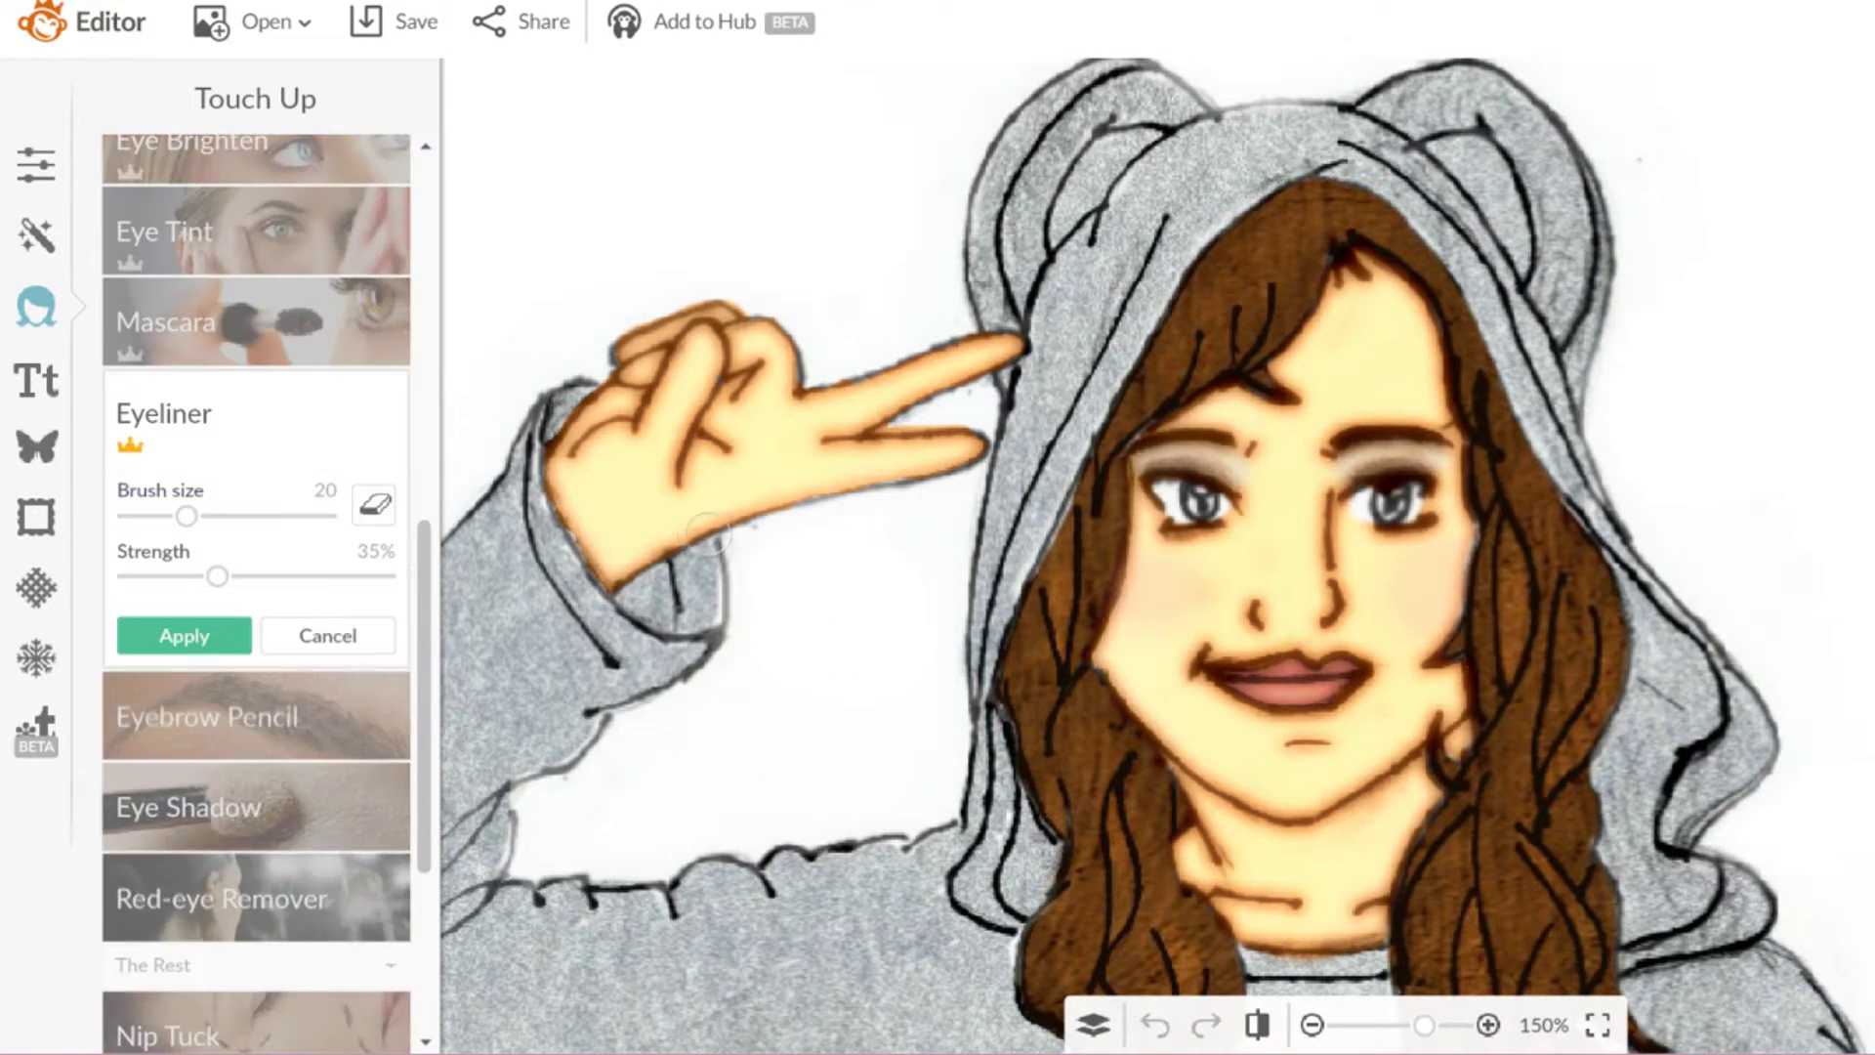
pyautogui.scroll(3, 1265, 523)
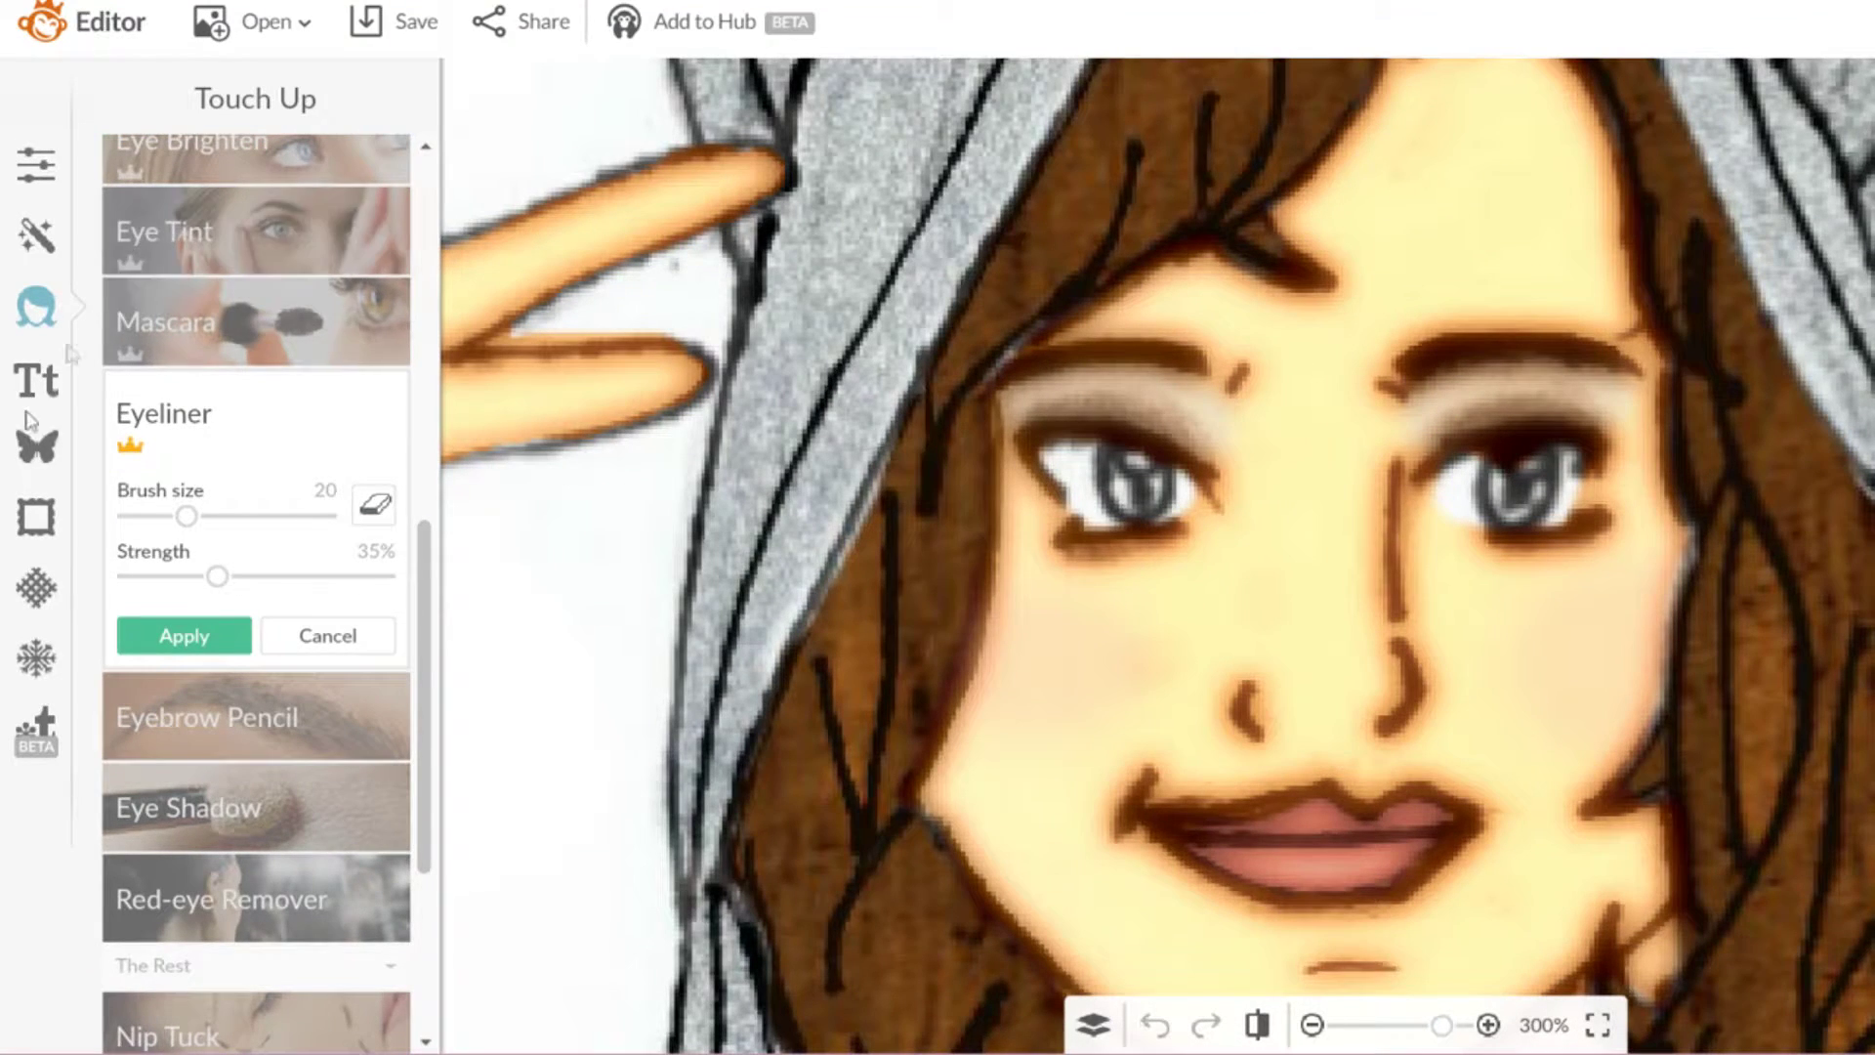
pyautogui.click(136, 517)
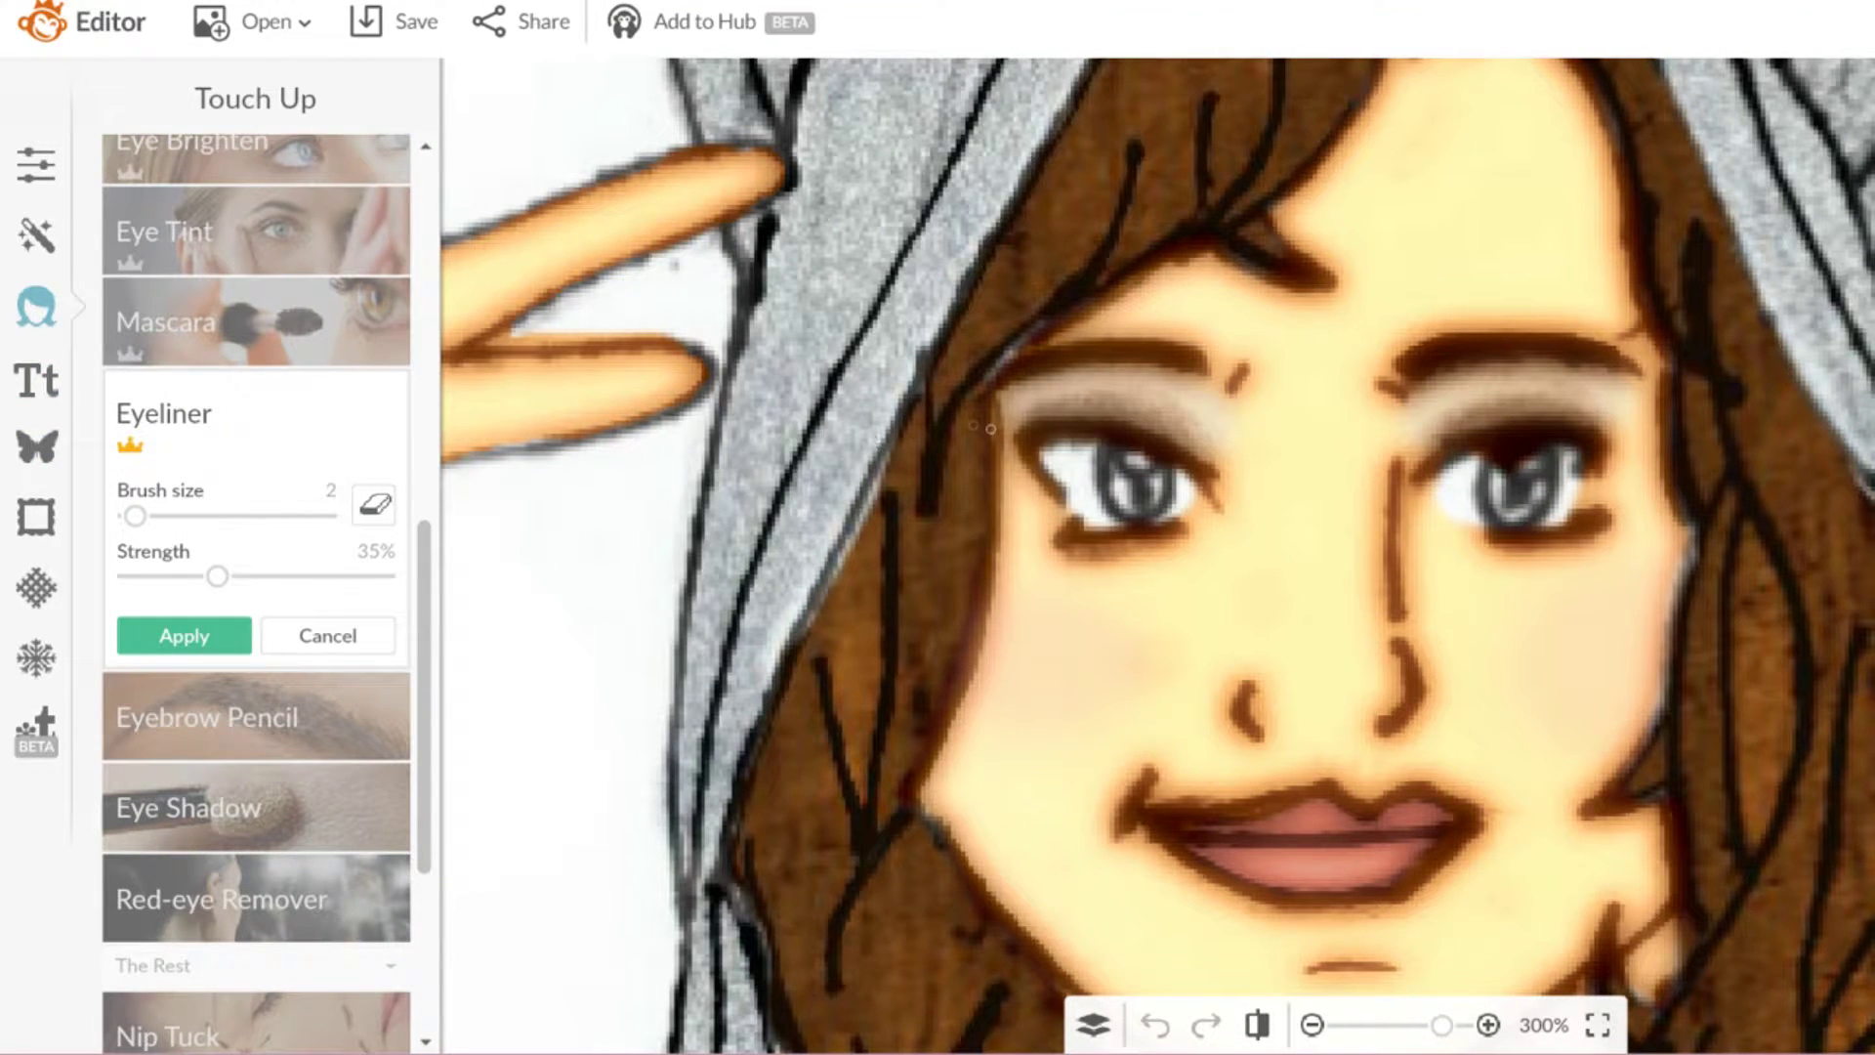
pyautogui.moveTo(1008, 424); pyautogui.dragTo(1020, 429)
pyautogui.moveTo(218, 577); pyautogui.dragTo(302, 578)
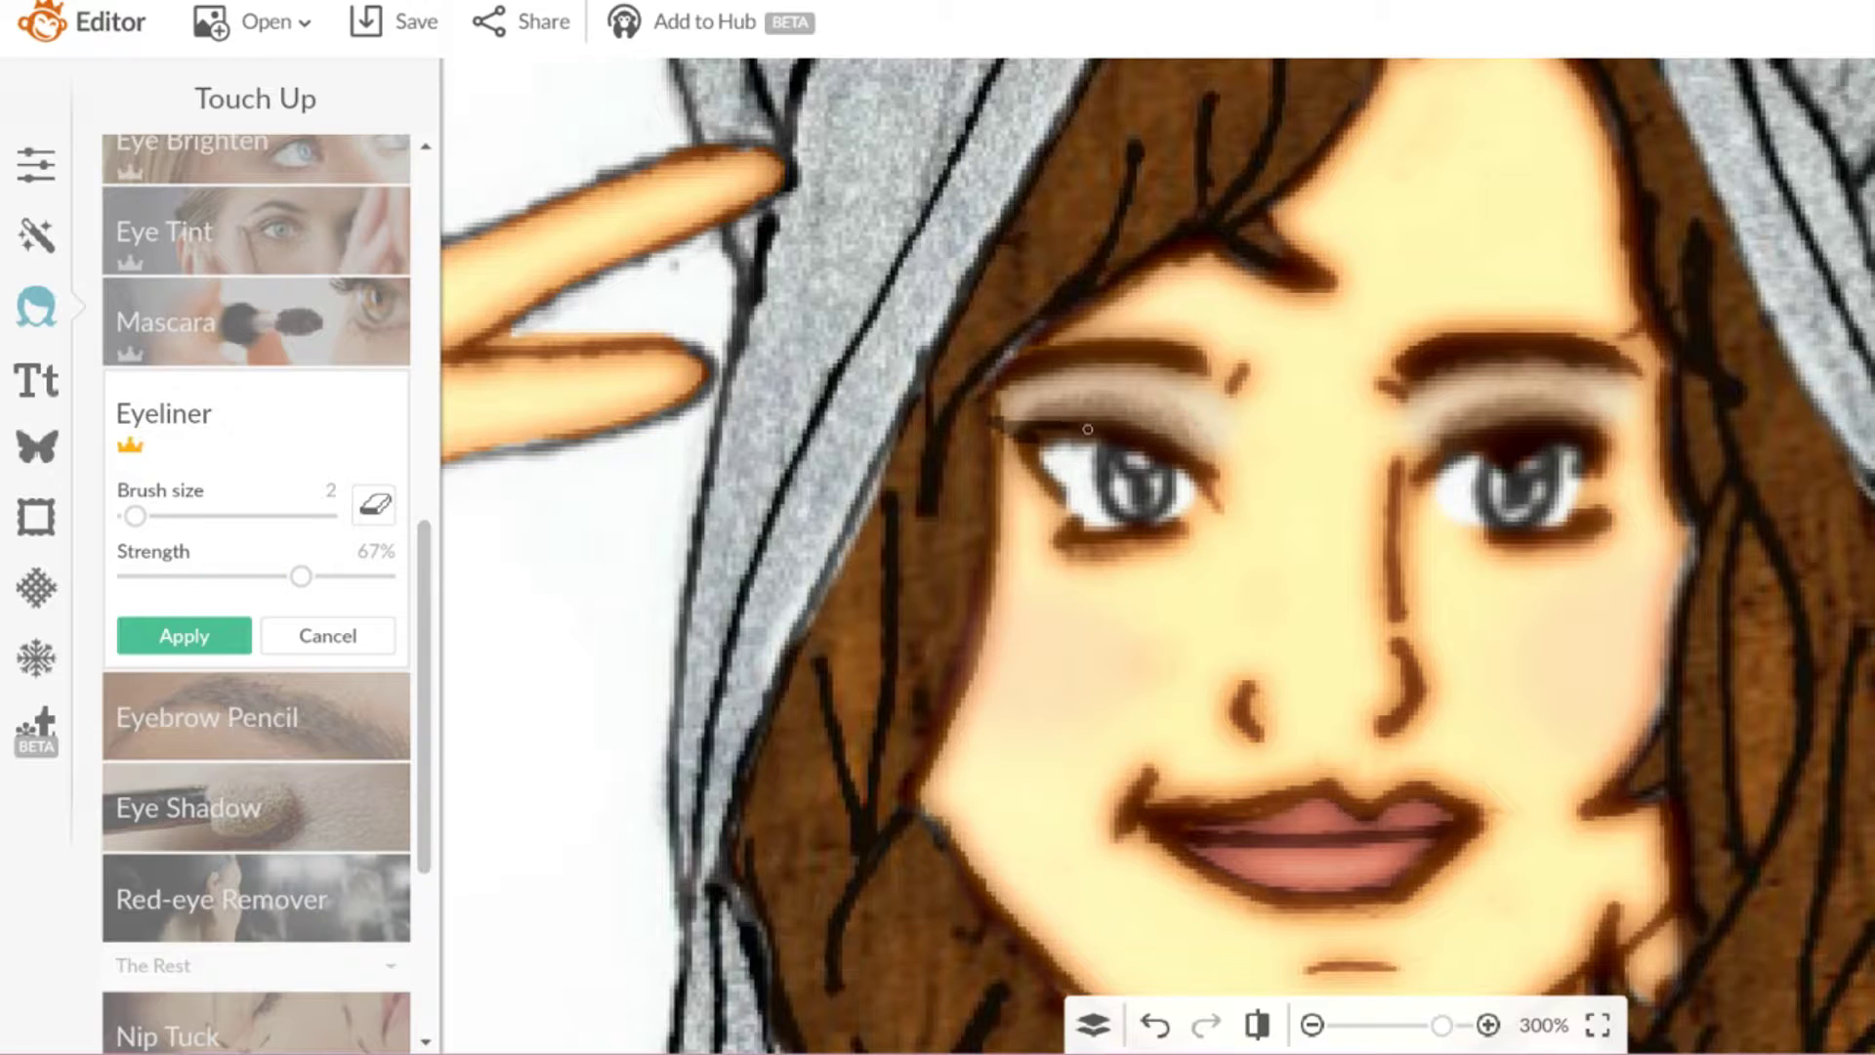
# Step: Undo the trial eyeliner strokes and draw short wings at the outer corners of both eyes
pyautogui.hotkey('ctrl', 'z')
pyautogui.hotkey('ctrl', 'z')
pyautogui.click(1013, 429)
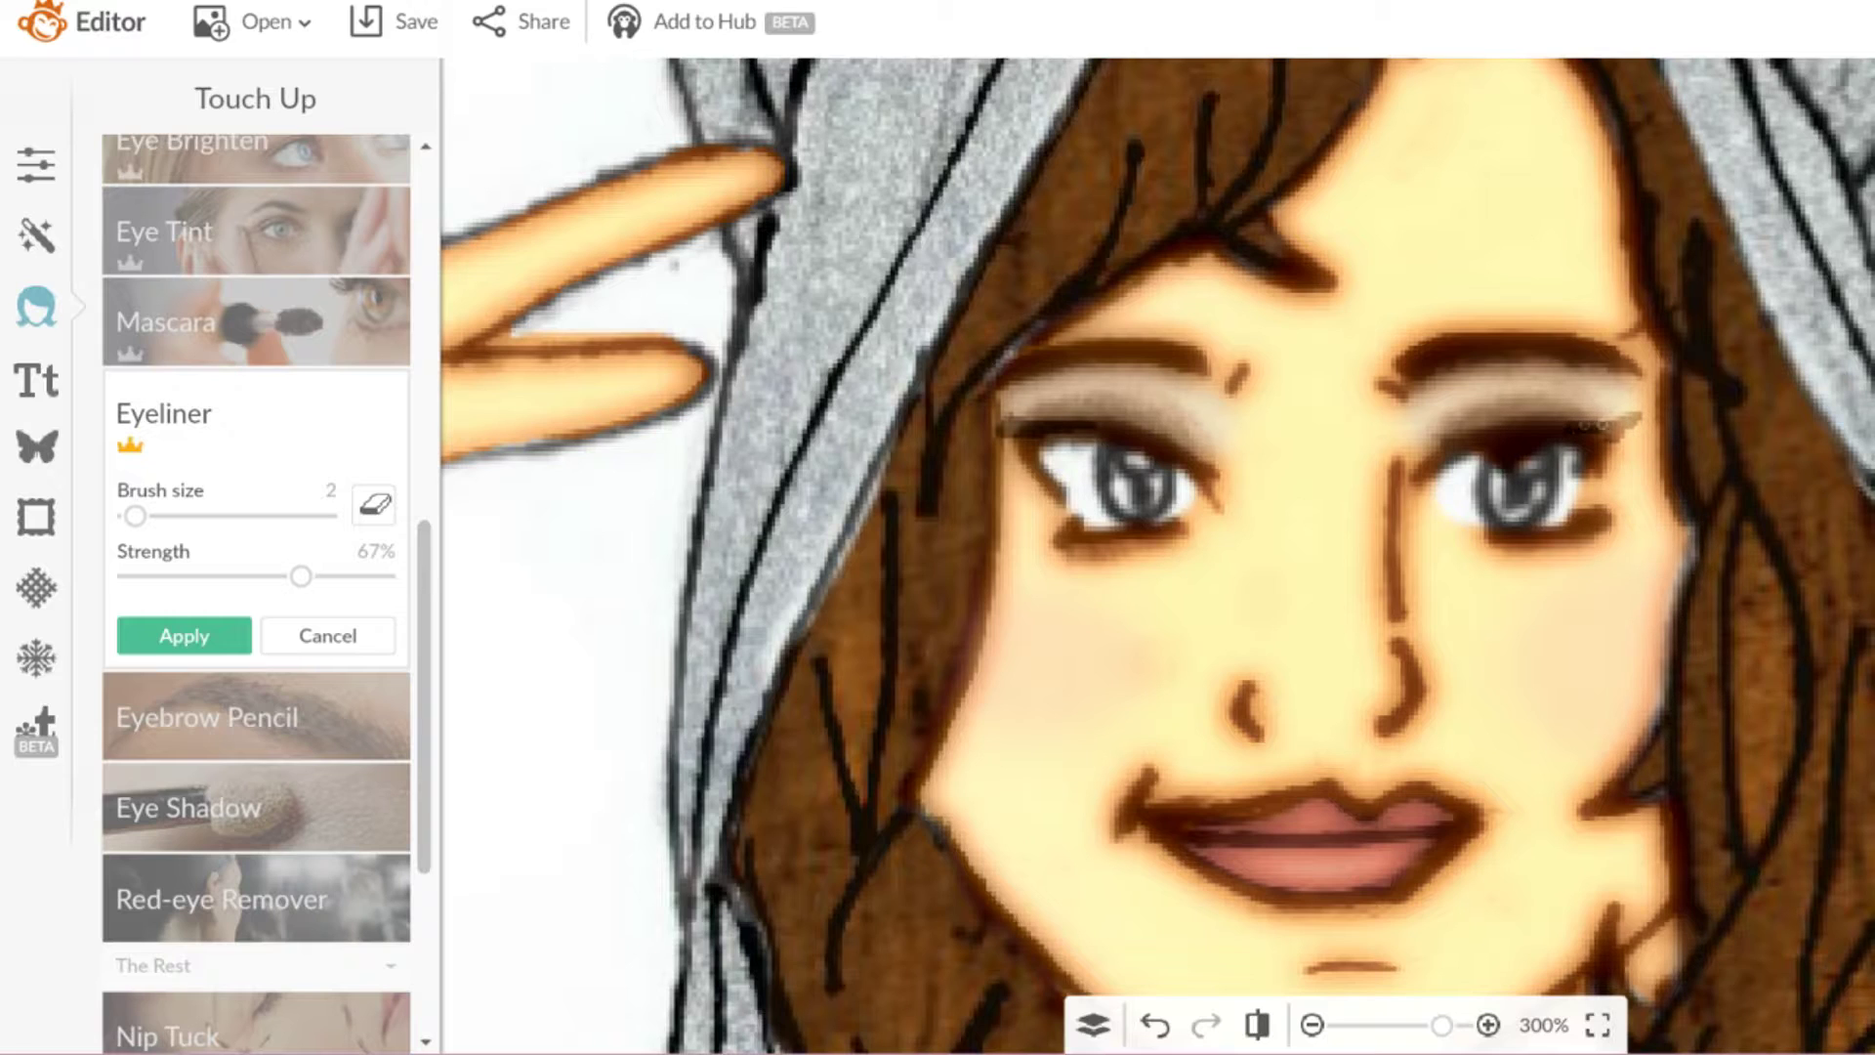
pyautogui.moveTo(1633, 416); pyautogui.dragTo(1587, 421)
pyautogui.scroll(-3, 1397, 512)
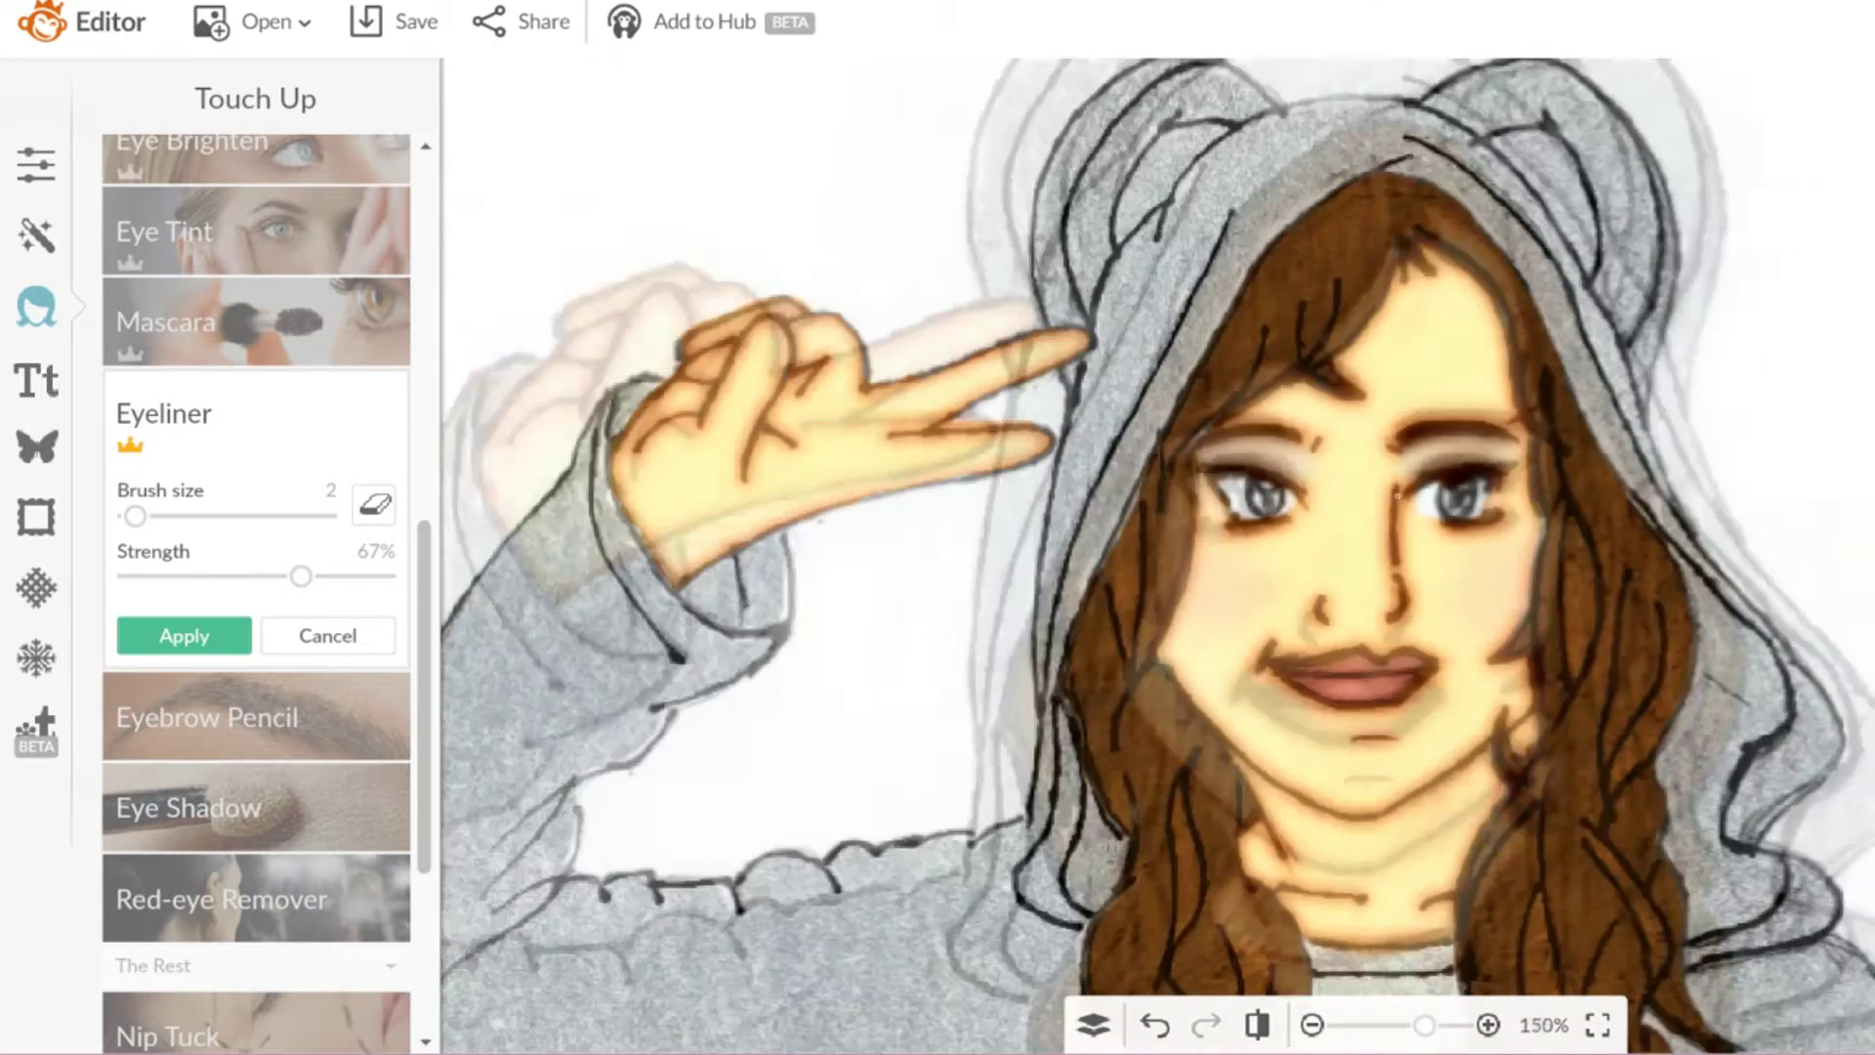
pyautogui.scroll(3, 1260, 455)
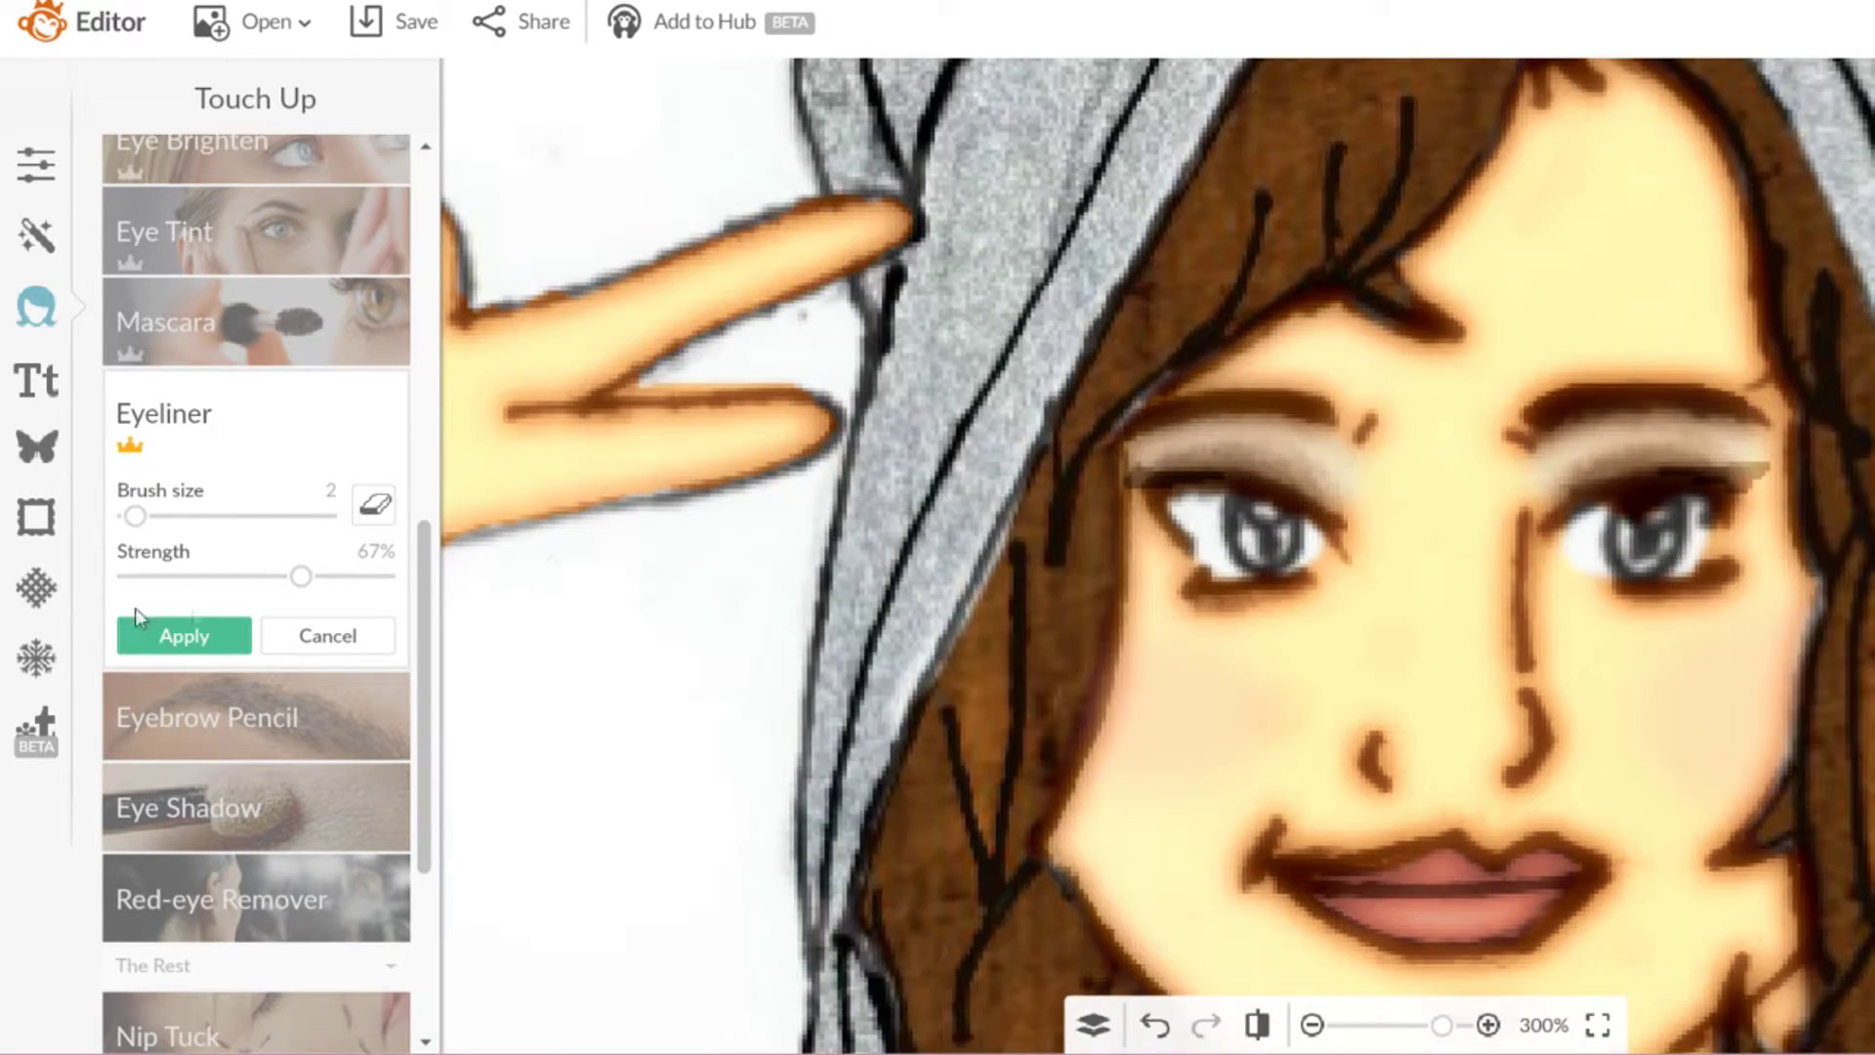
# Step: Test an eyeliner stroke at 100% strength along the inner corner of one eye and discard the eyeliner touch-up
pyautogui.moveTo(353, 578); pyautogui.dragTo(389, 576)
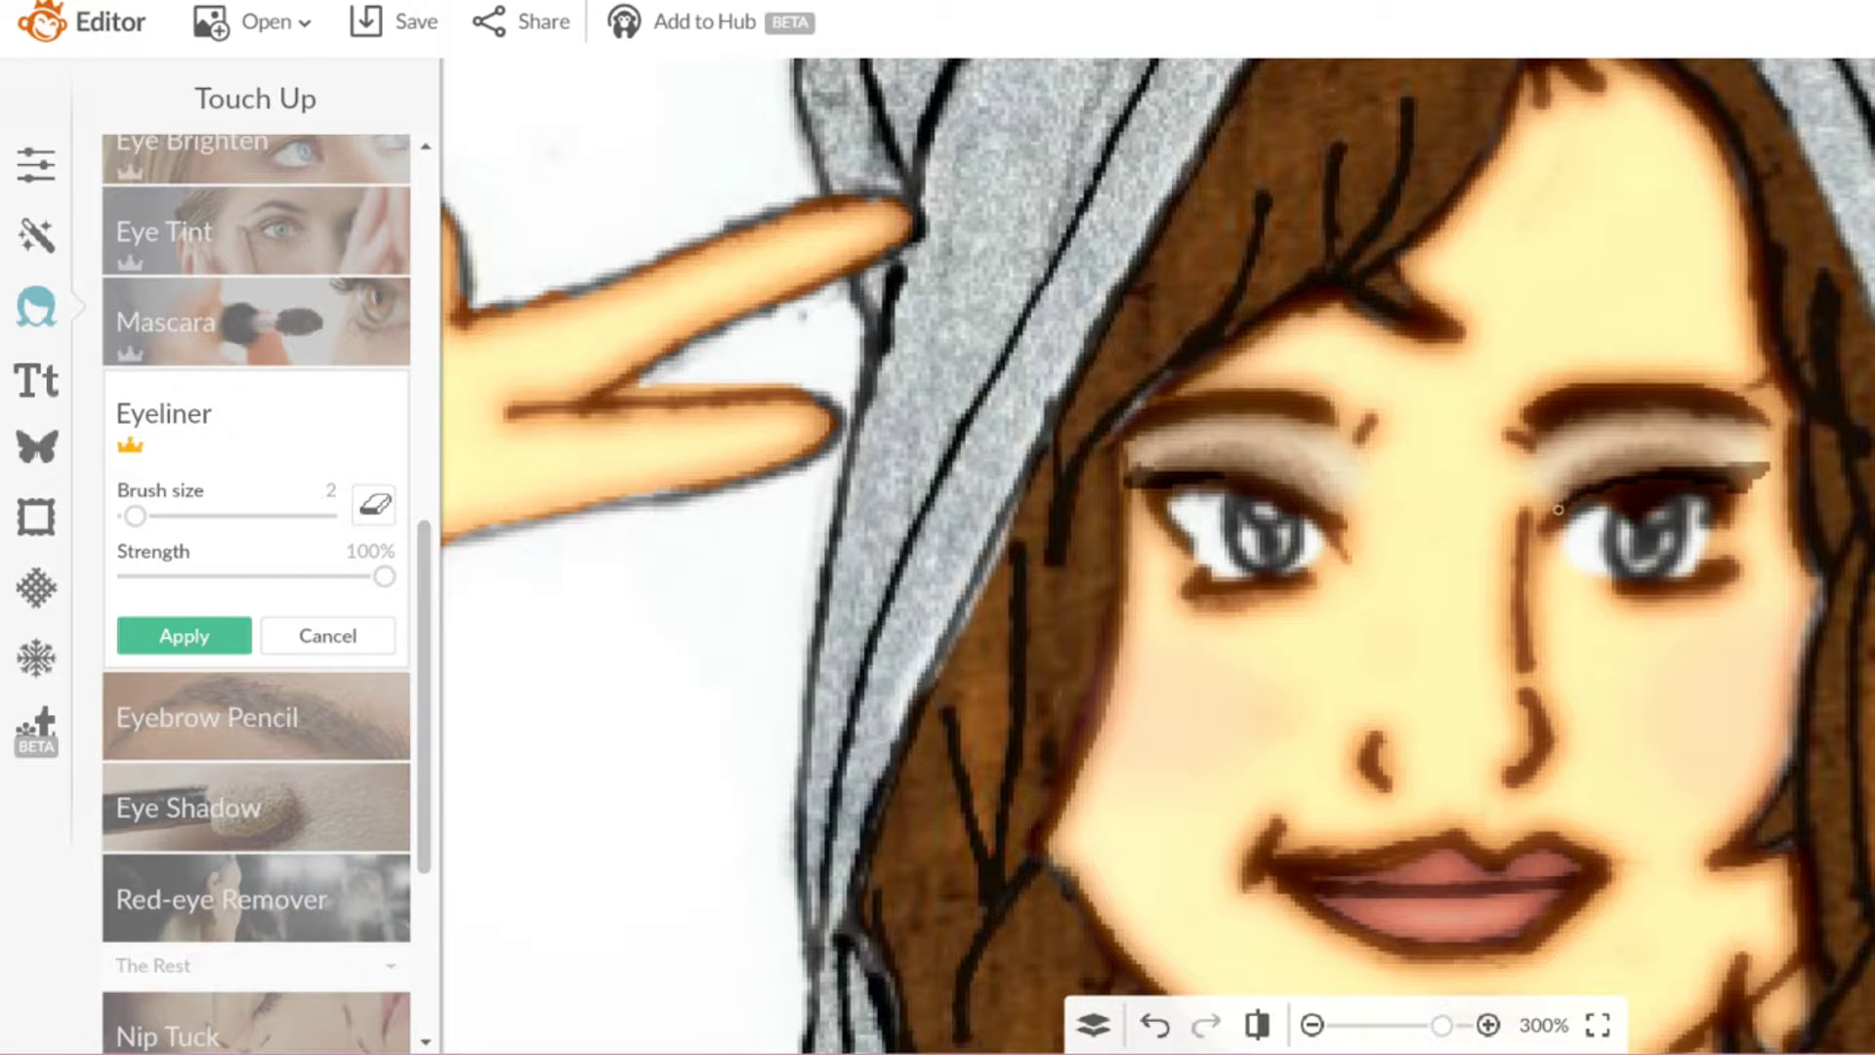
pyautogui.moveTo(1558, 510); pyautogui.dragTo(1651, 475)
pyautogui.scroll(-3, 1201, 594)
pyautogui.scroll(-2, 1200, 594)
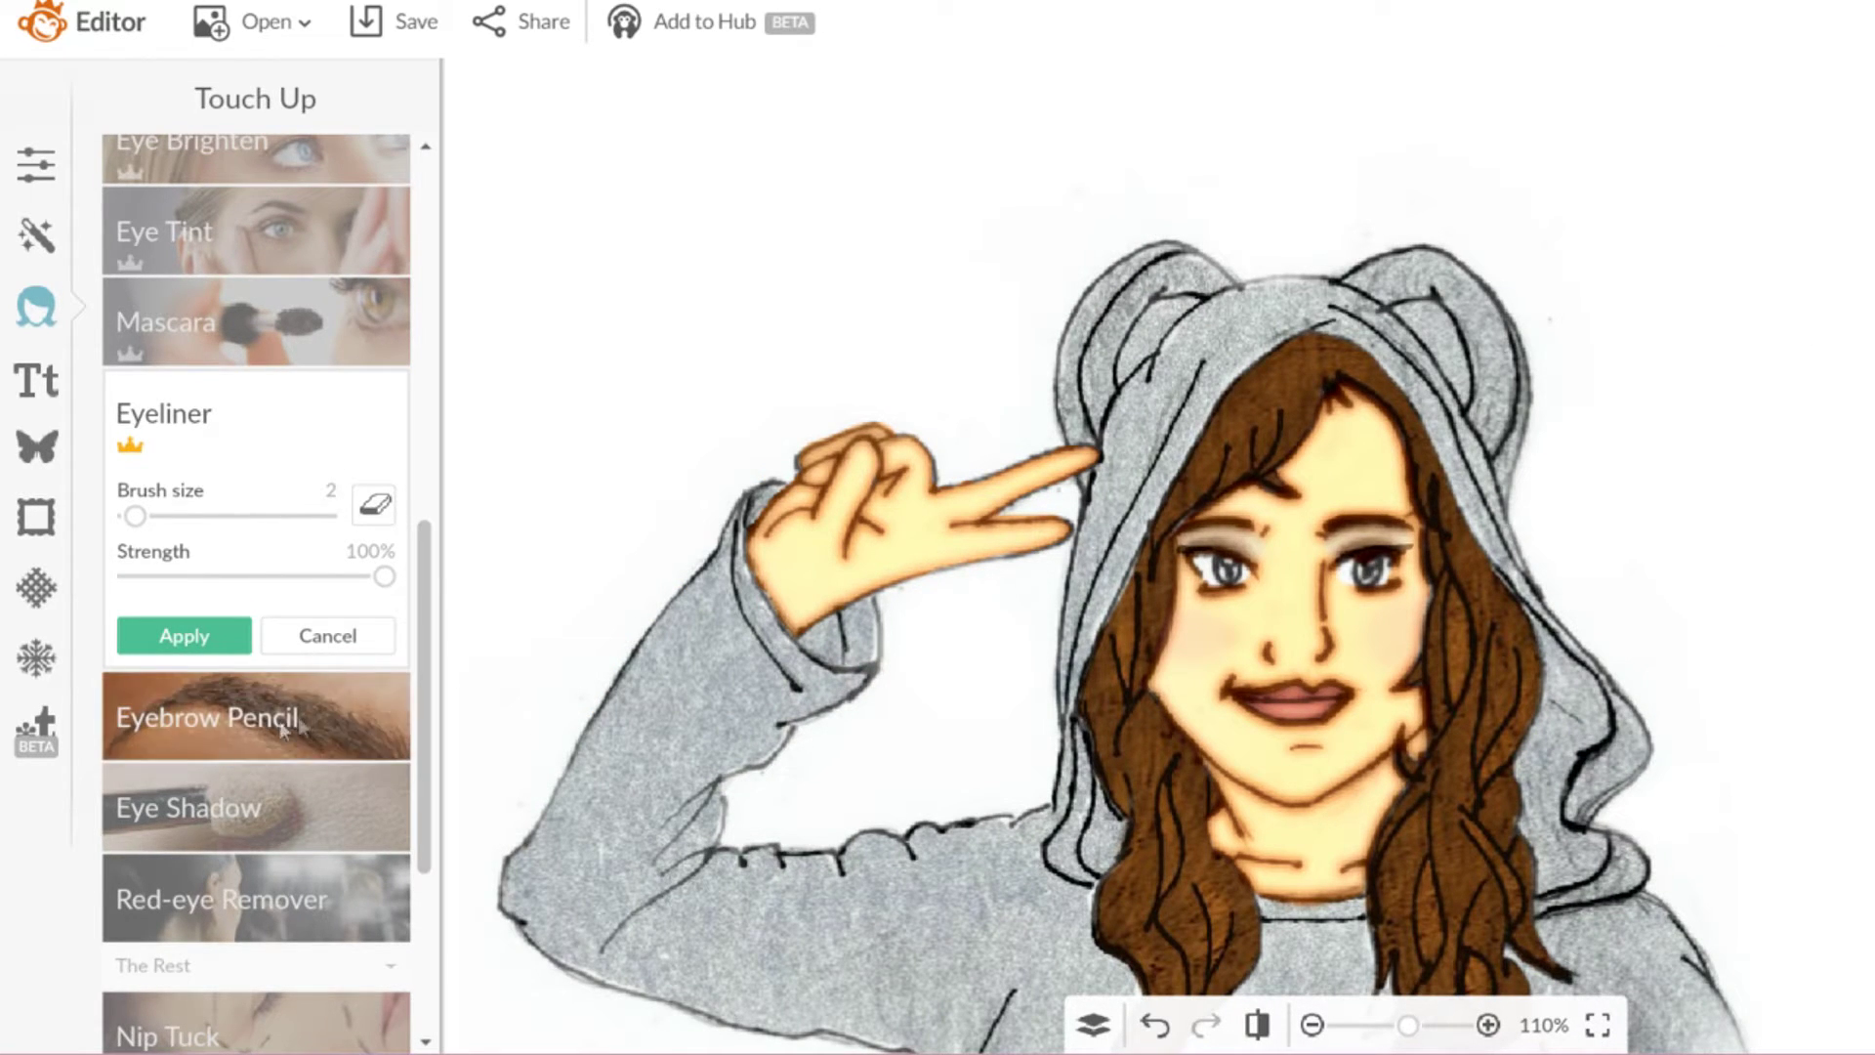
pyautogui.click(328, 636)
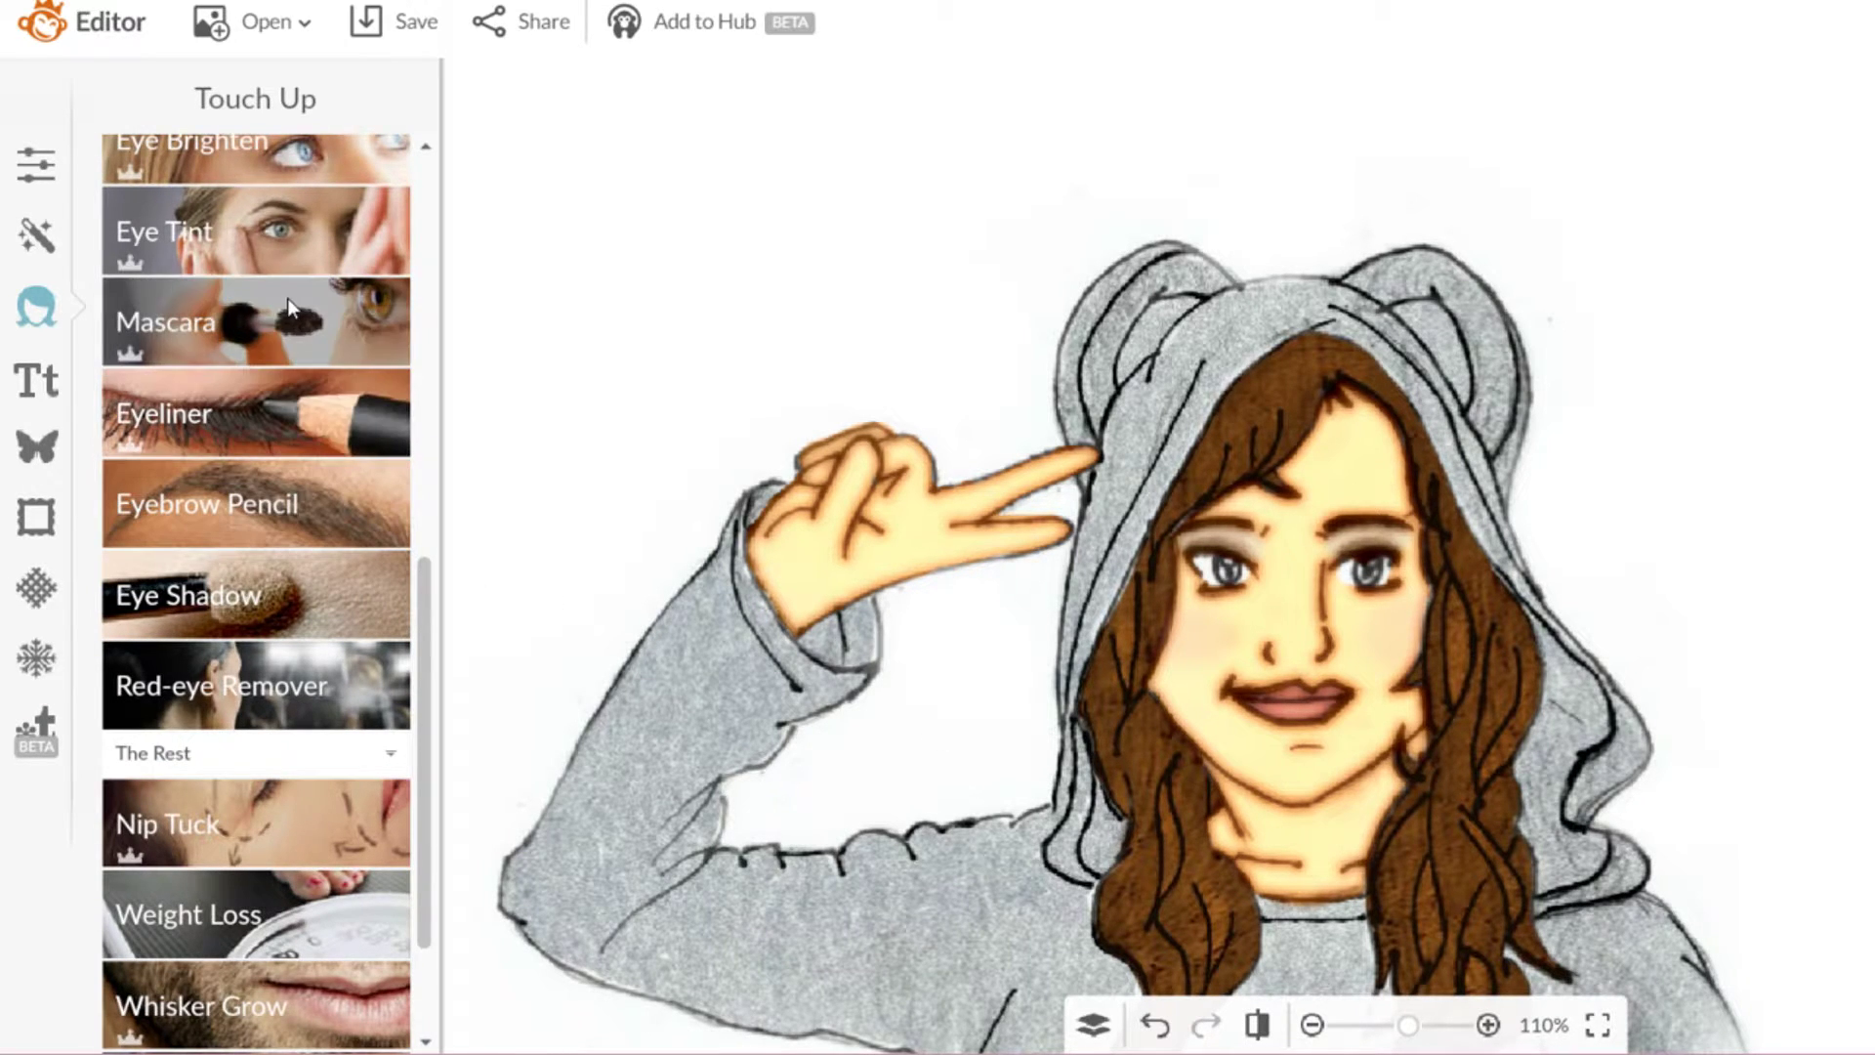
# Step: Start saving the finished portrait to the computer
pyautogui.scroll(6, 306, 406)
pyautogui.scroll(2, 310, 422)
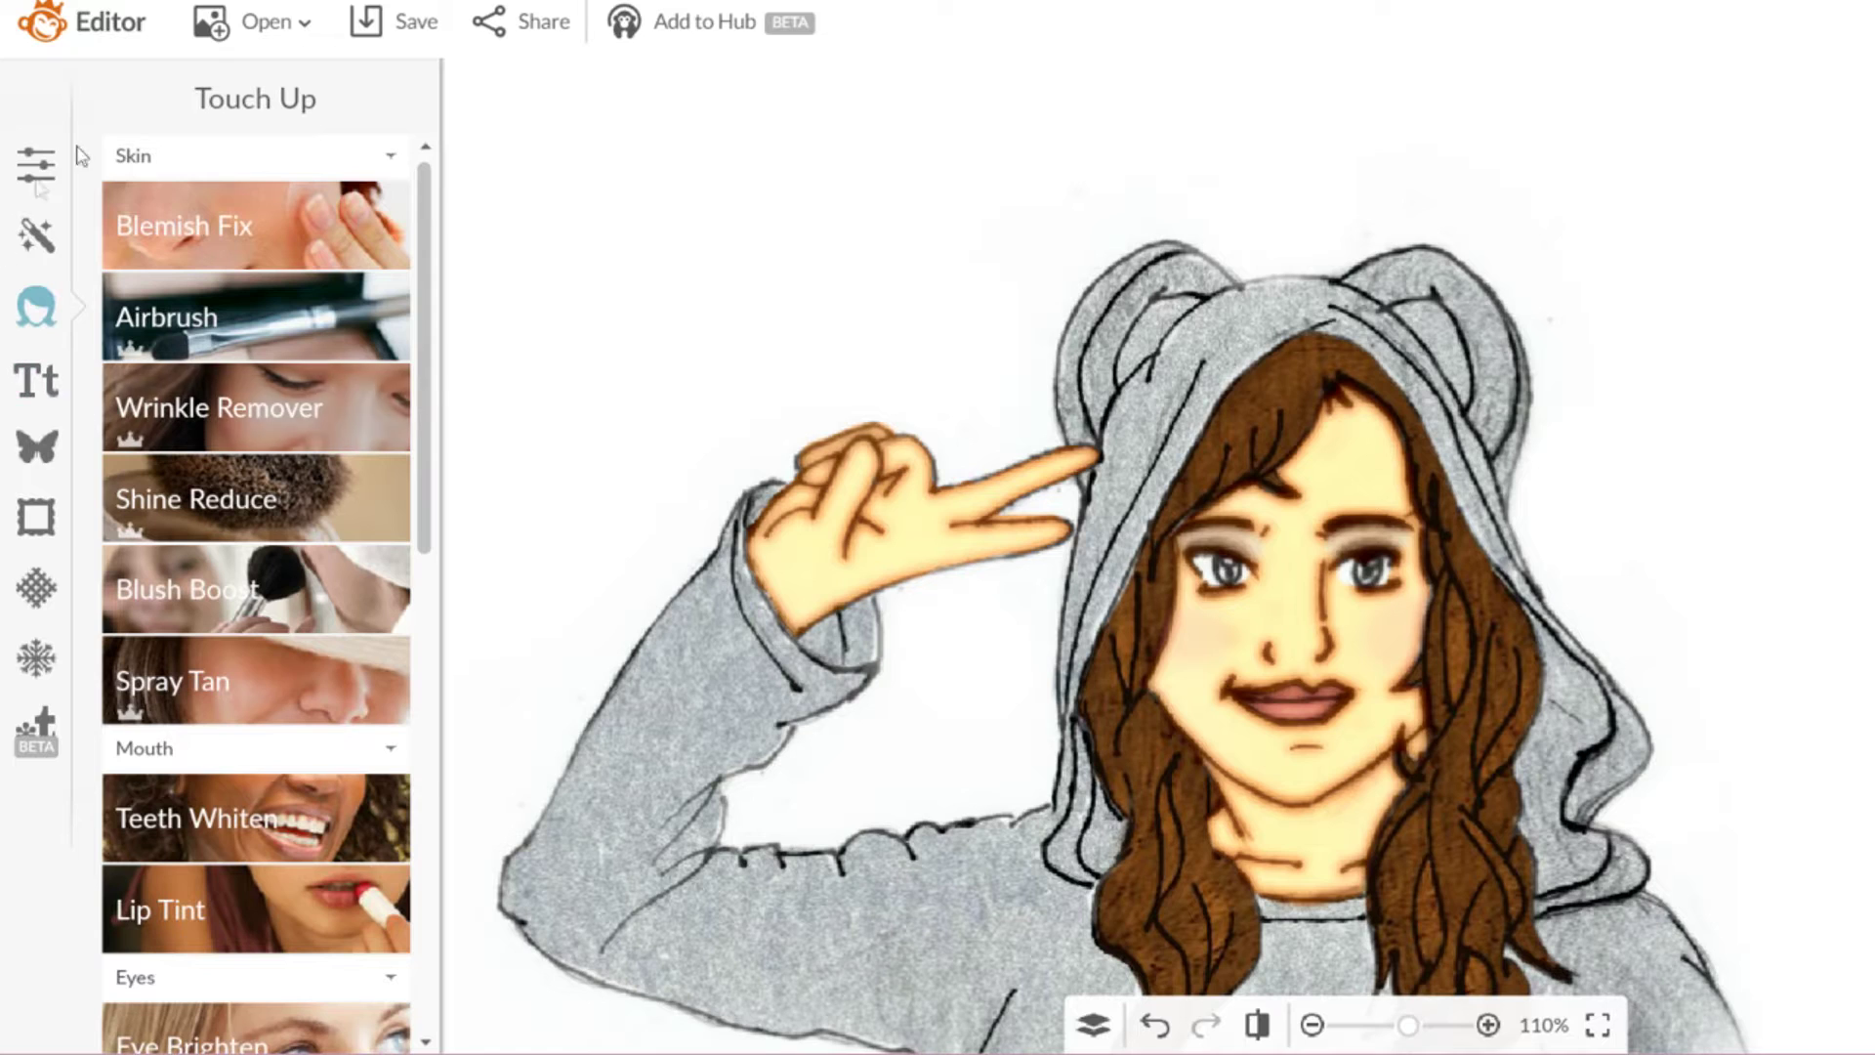
pyautogui.scroll(-3, 1504, 928)
pyautogui.scroll(2, 1482, 794)
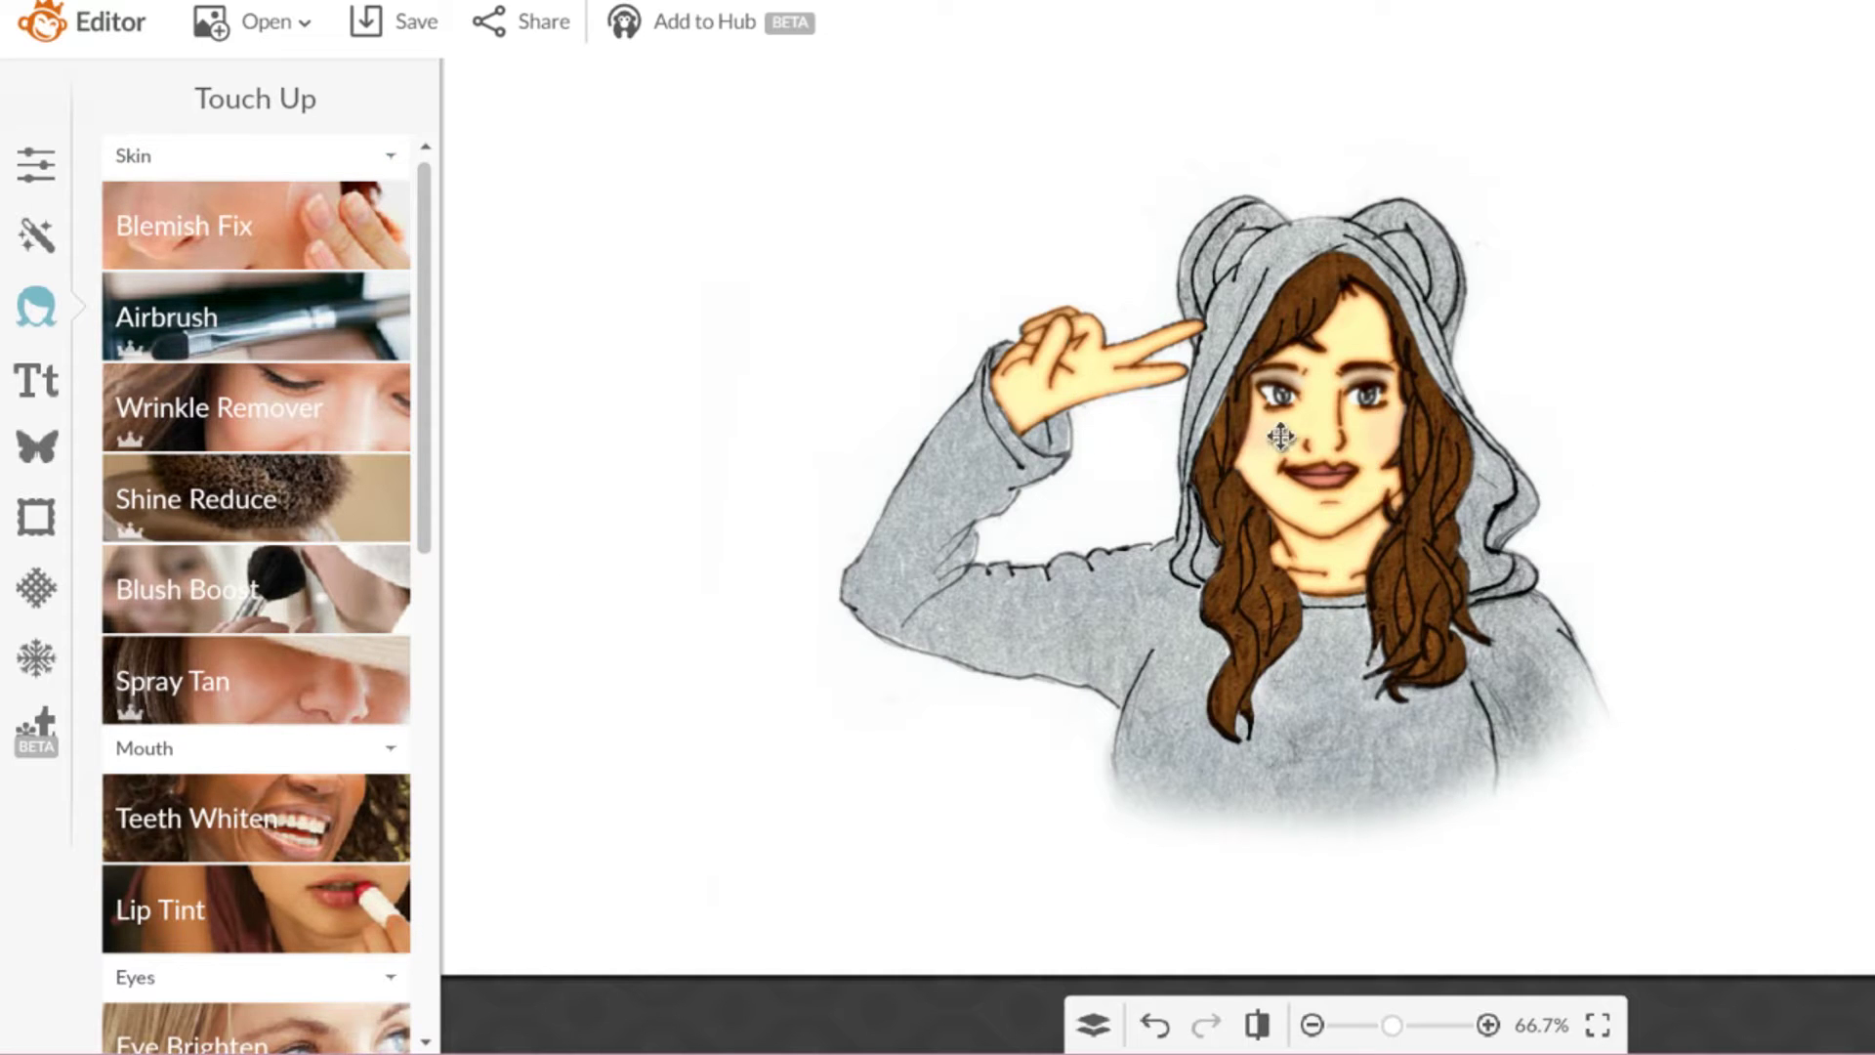
pyautogui.click(414, 23)
pyautogui.click(248, 849)
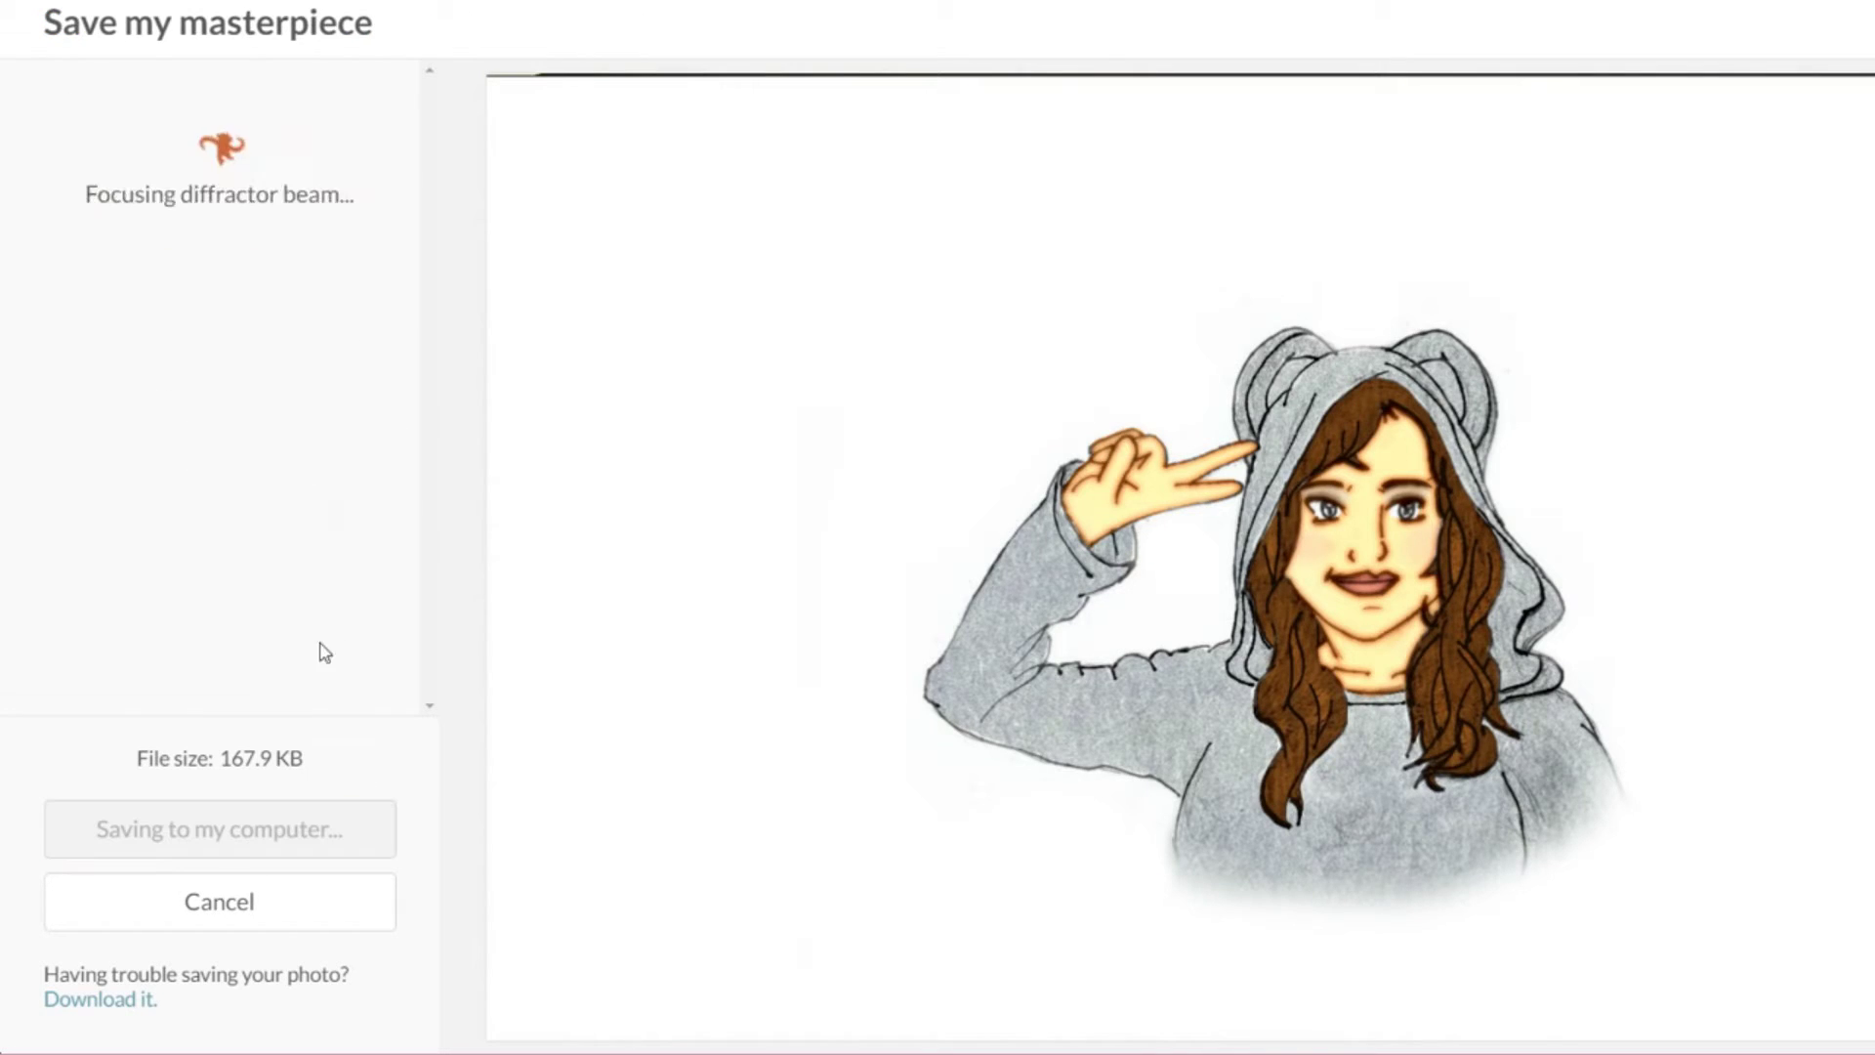
# Step: Try to save the portrait as 4Untitled.jpg and decline to replace the existing file
pyautogui.click(177, 393)
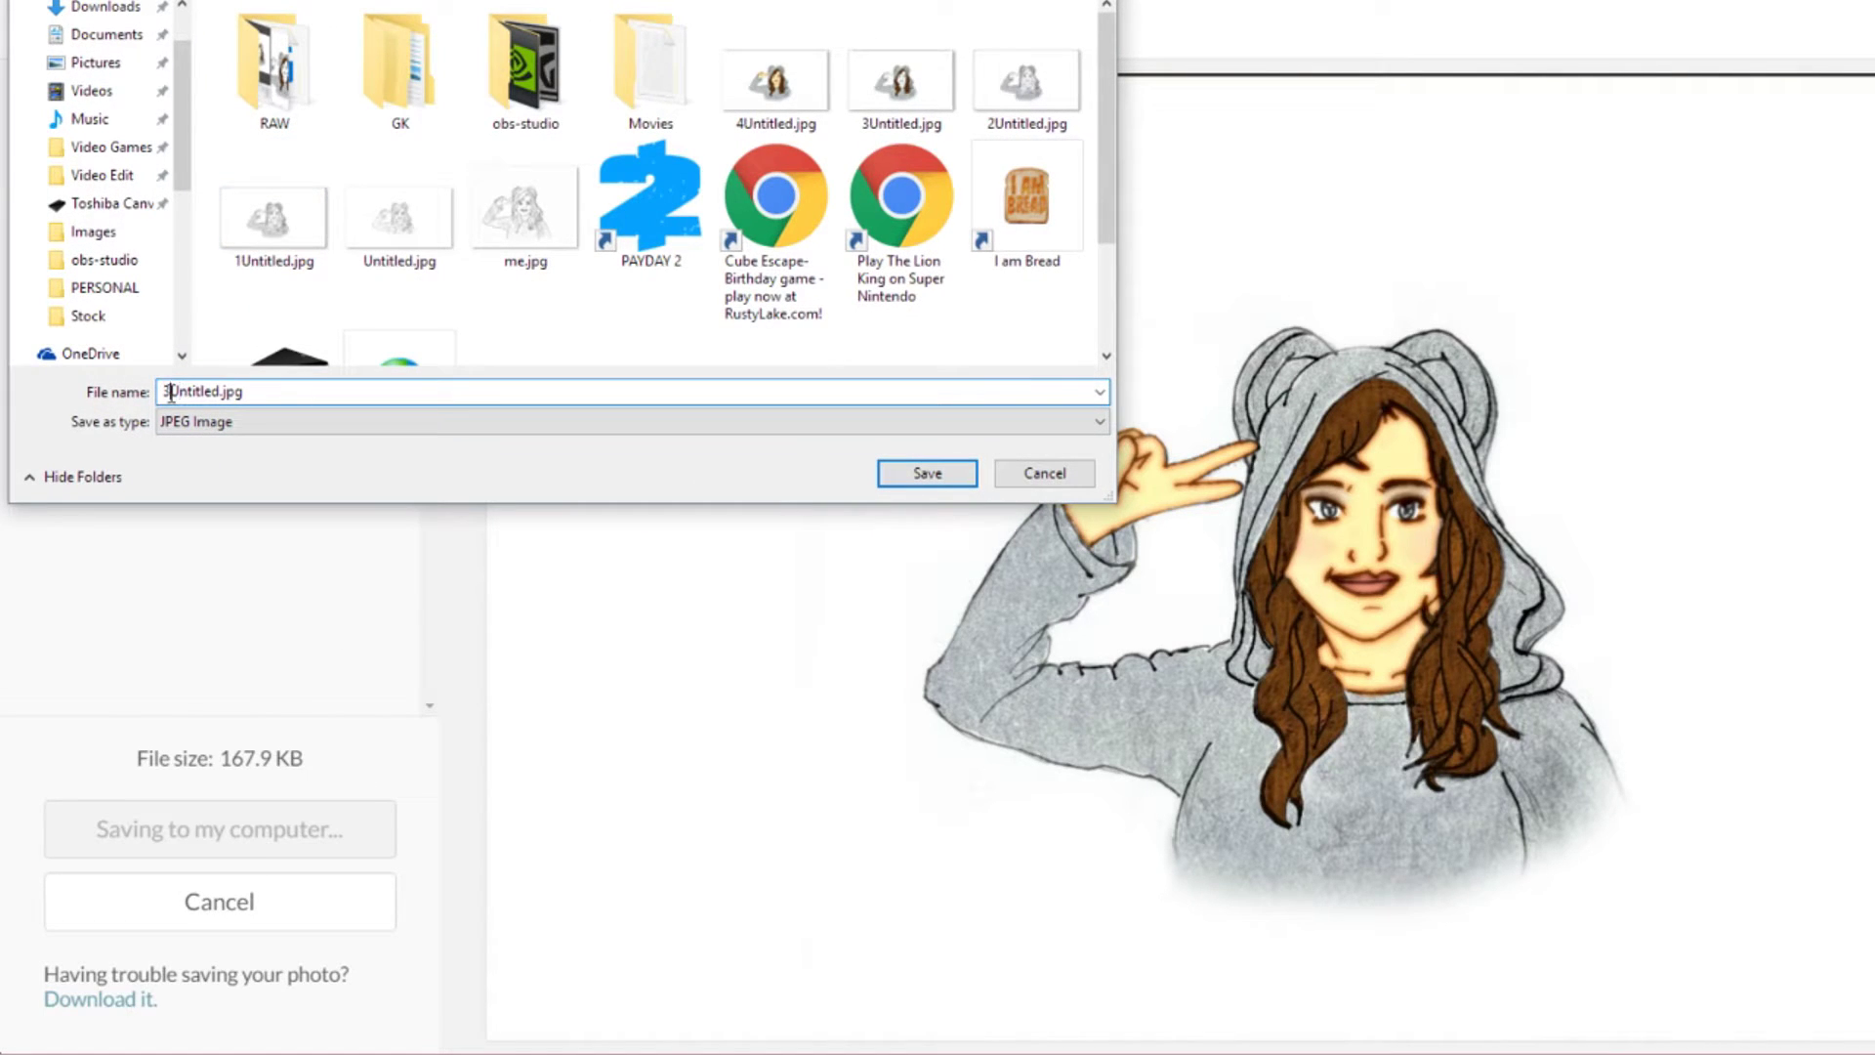
pyautogui.press('BackSpace')
pyautogui.write('4')
pyautogui.click(913, 478)
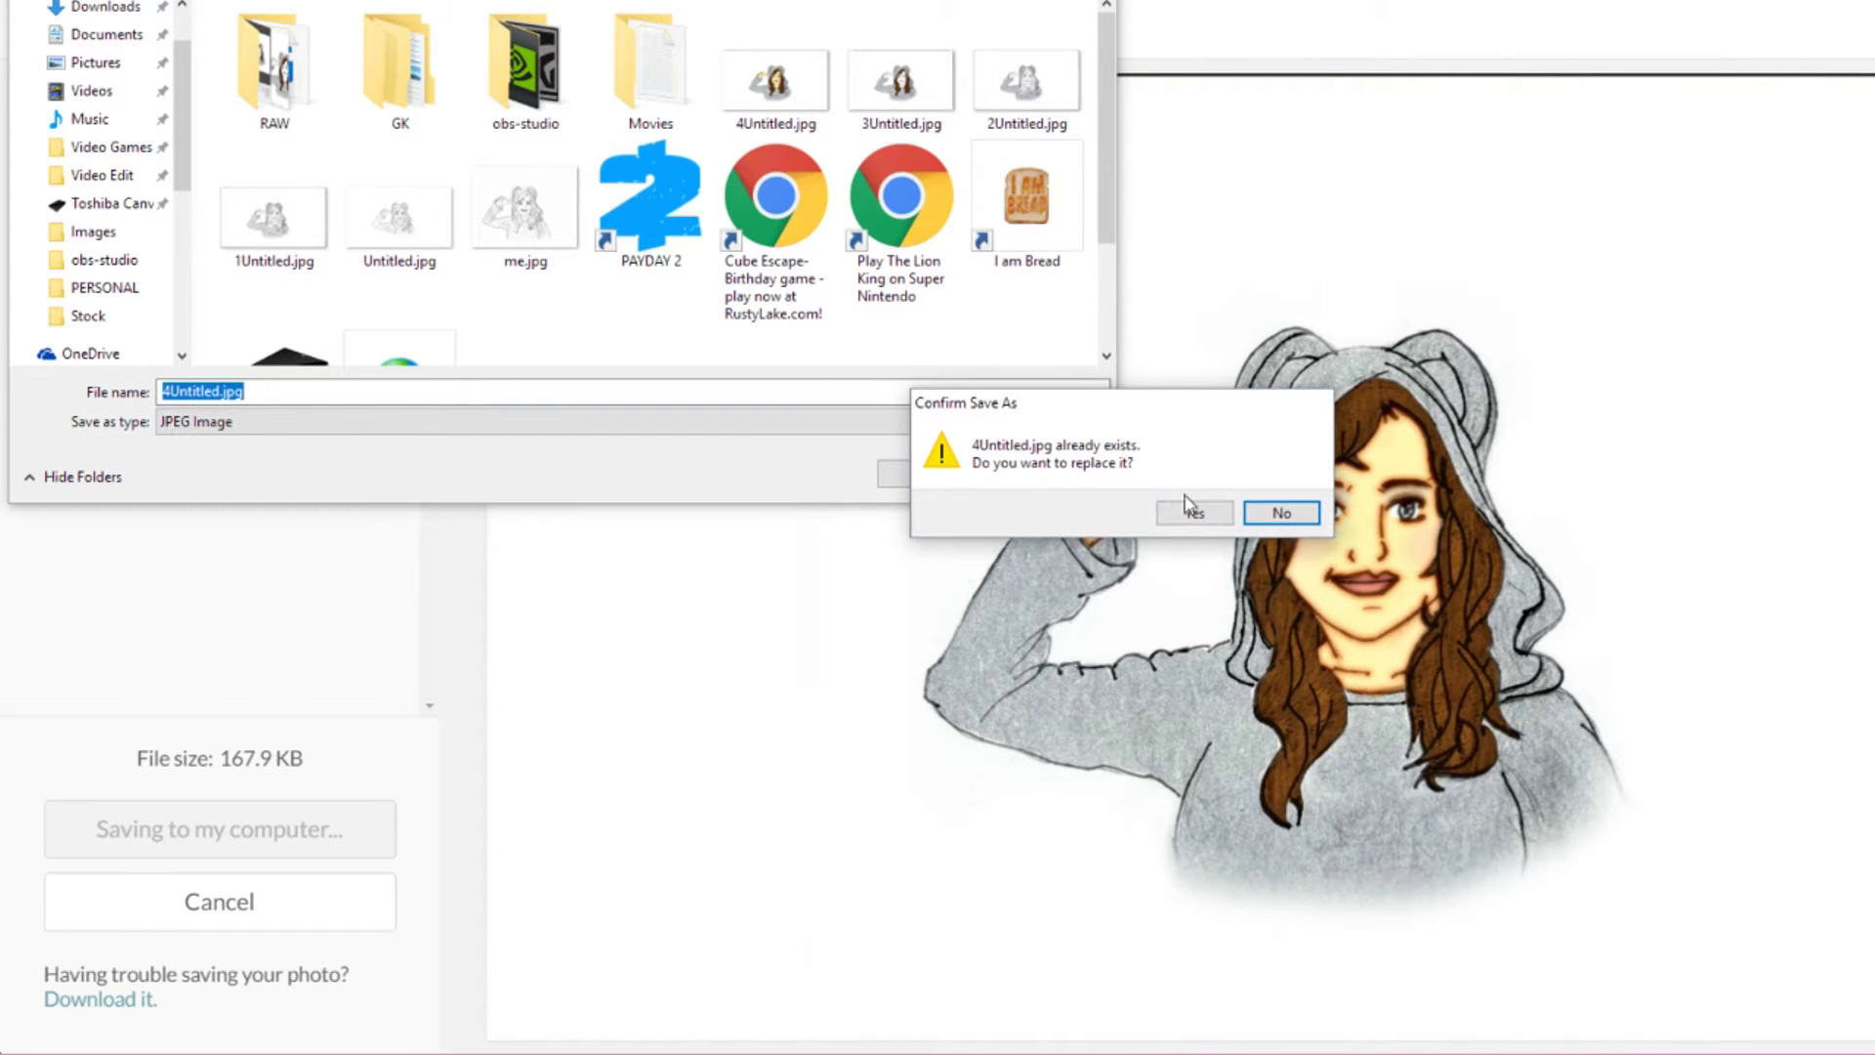
pyautogui.click(1281, 513)
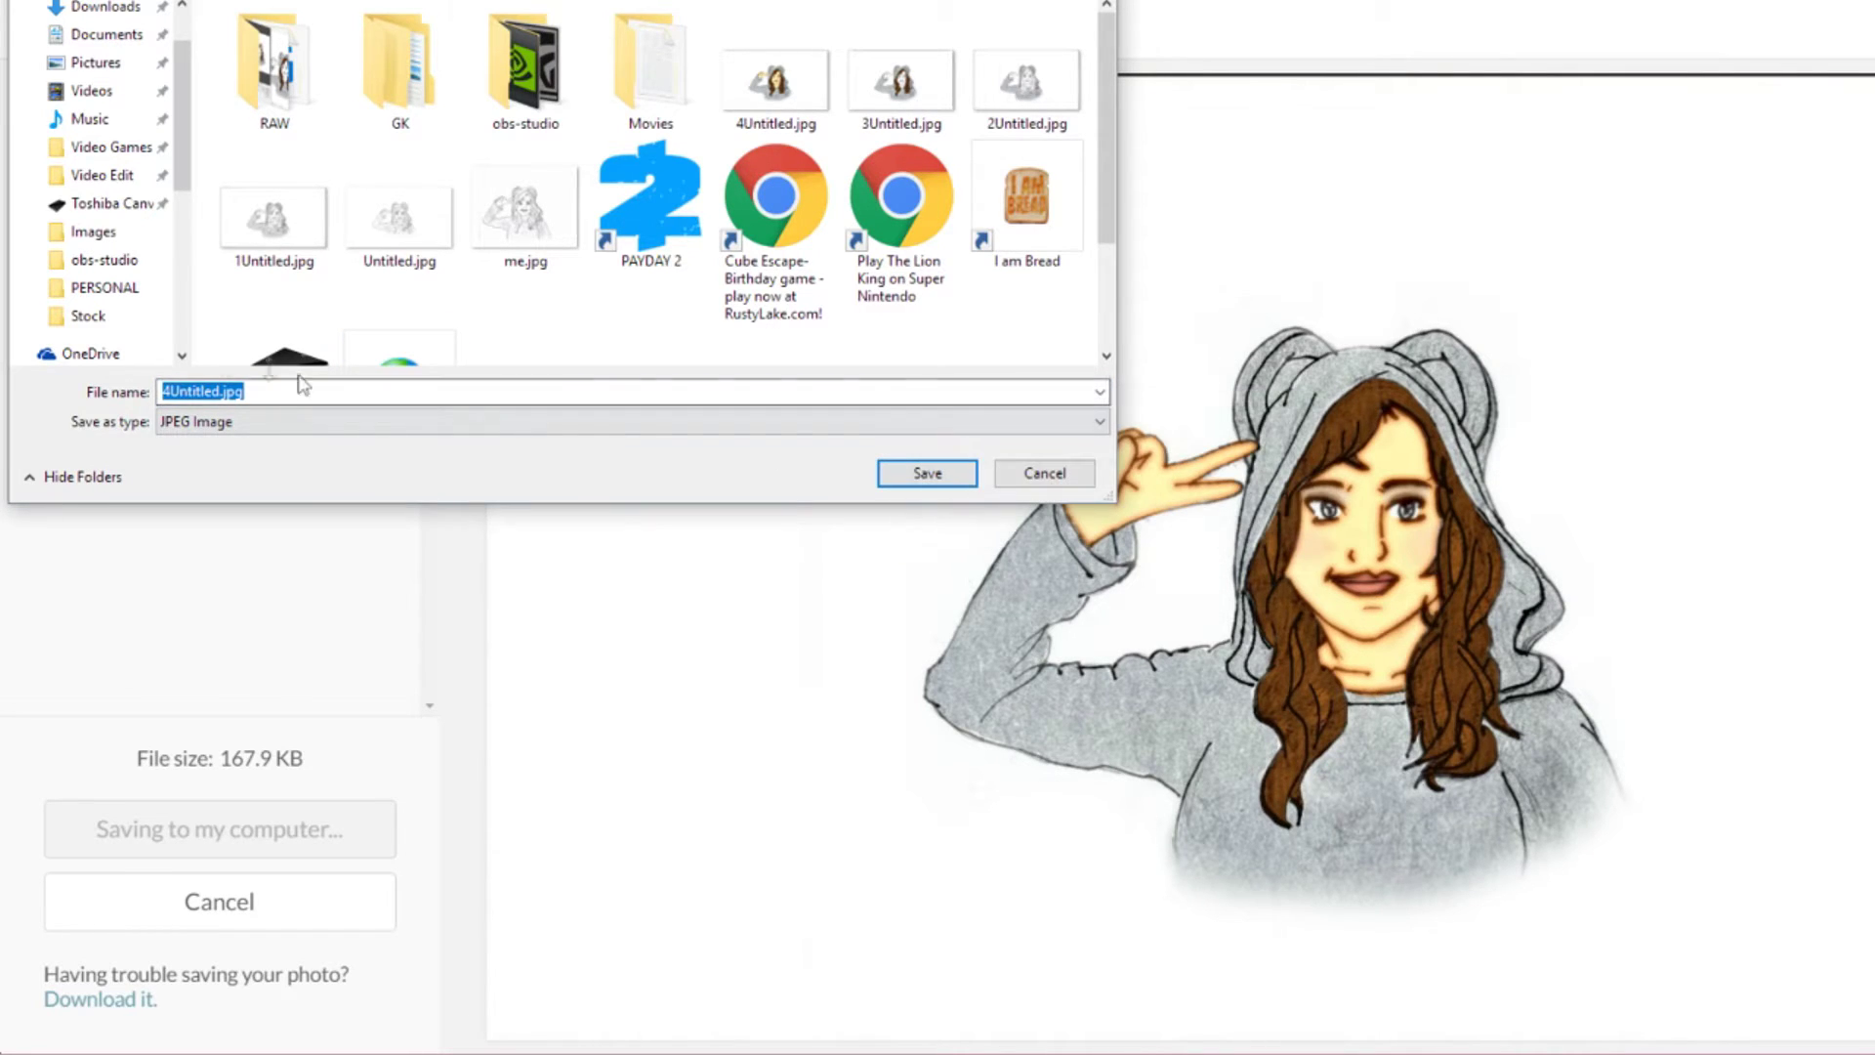
# Step: Save the portrait under the file name 5Untitled.jpg
pyautogui.click(170, 388)
pyautogui.press('BackSpace')
pyautogui.write('5')
pyautogui.press('Return')
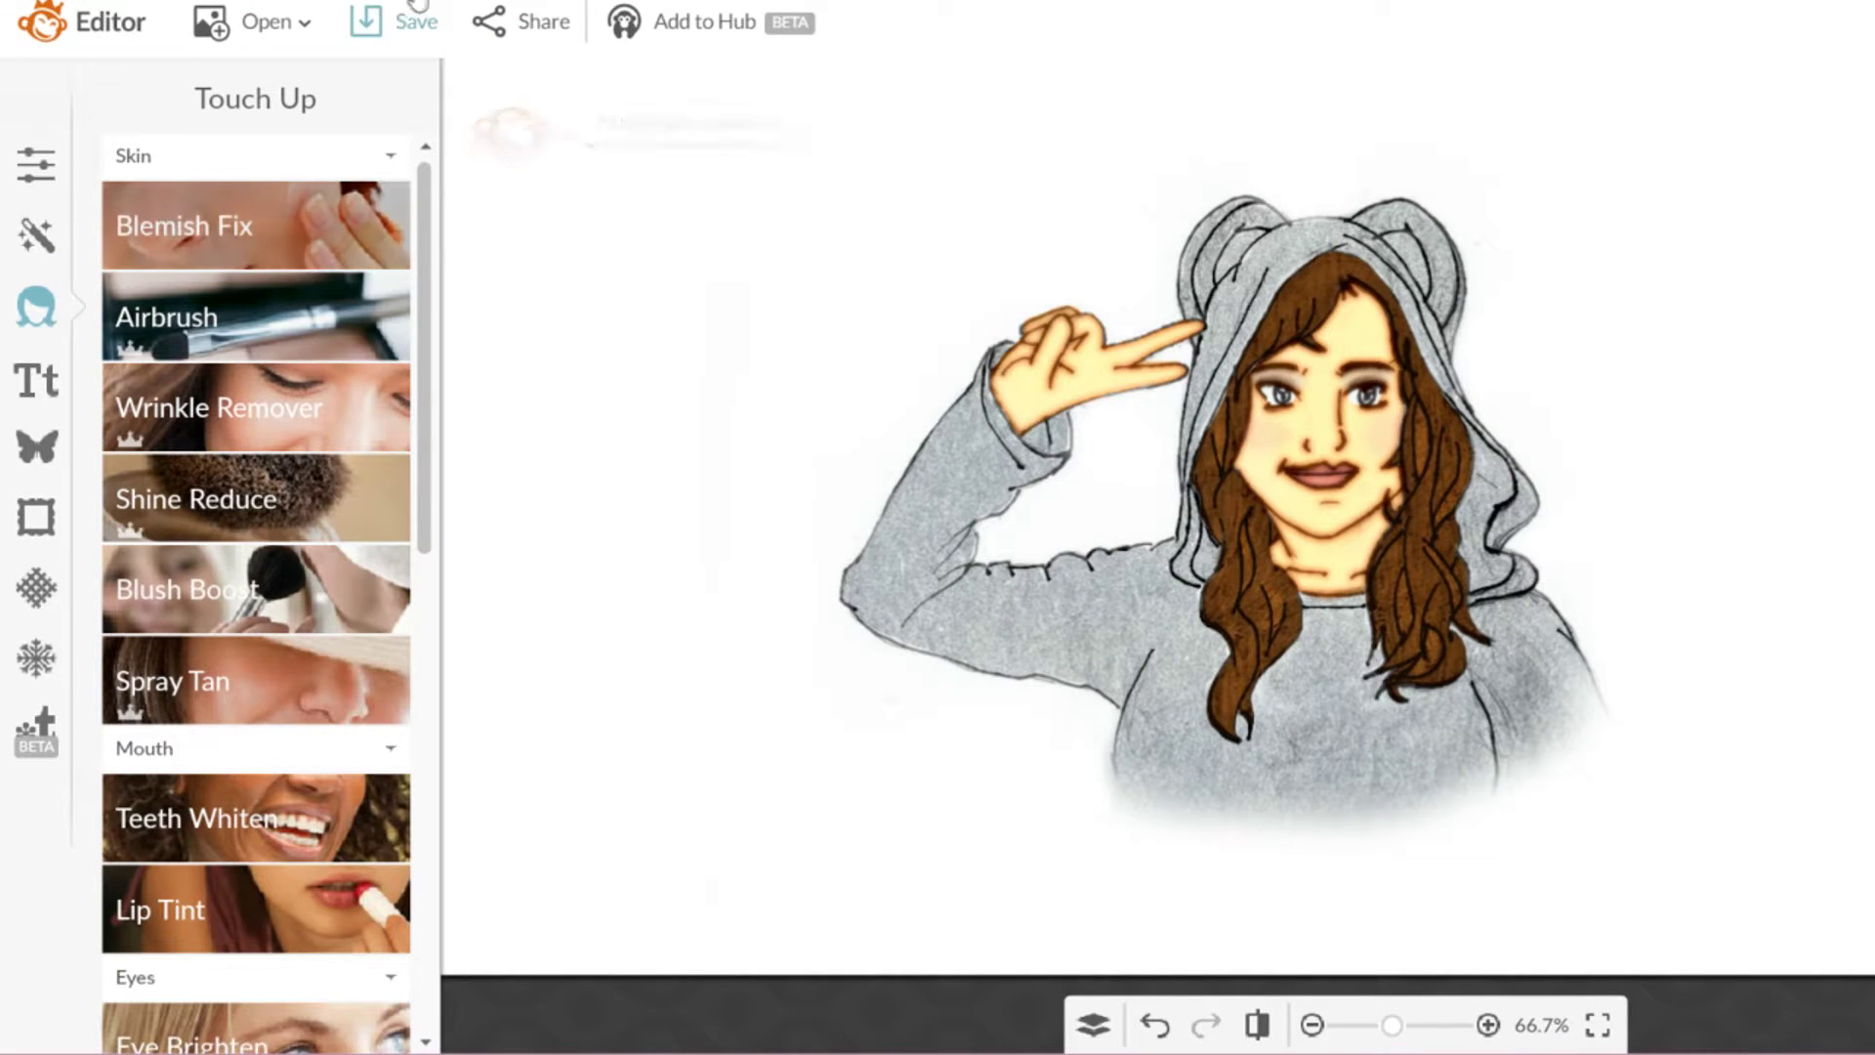
# Step: Open 5Untitled.jpg from the computer for further editing
pyautogui.click(296, 37)
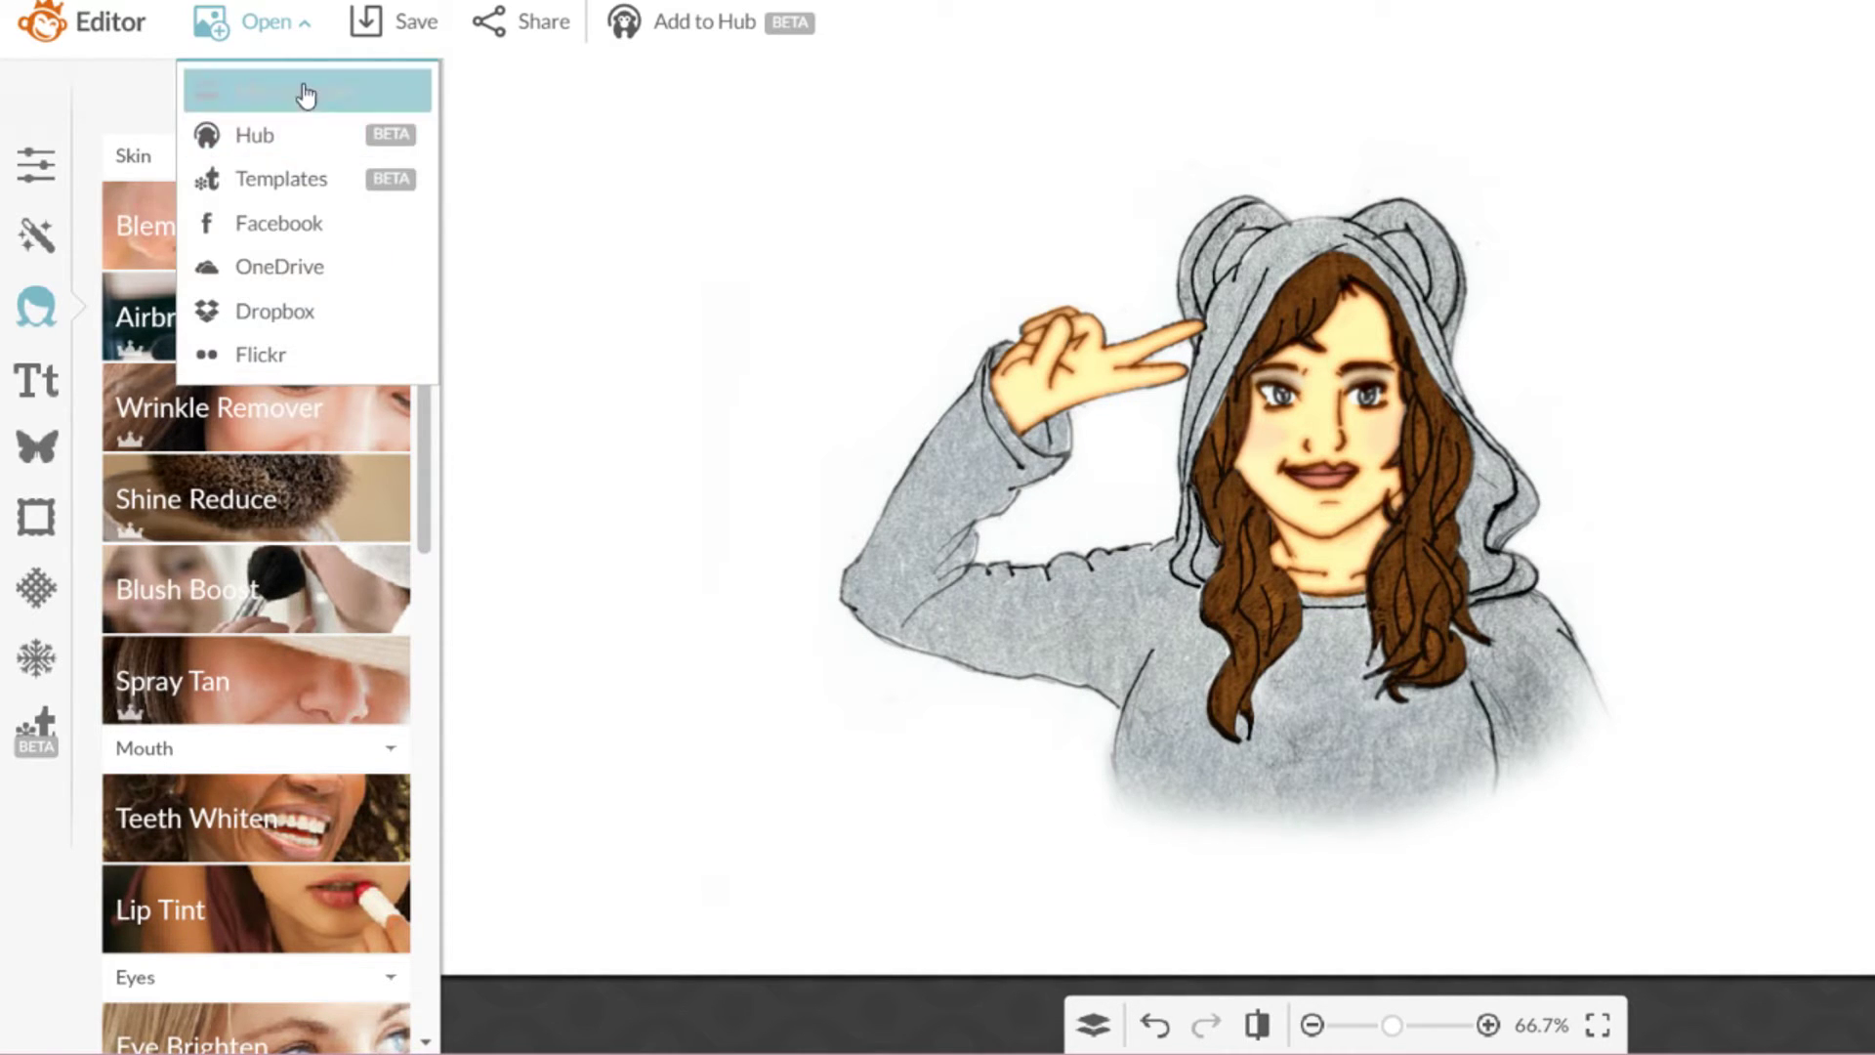
pyautogui.click(302, 88)
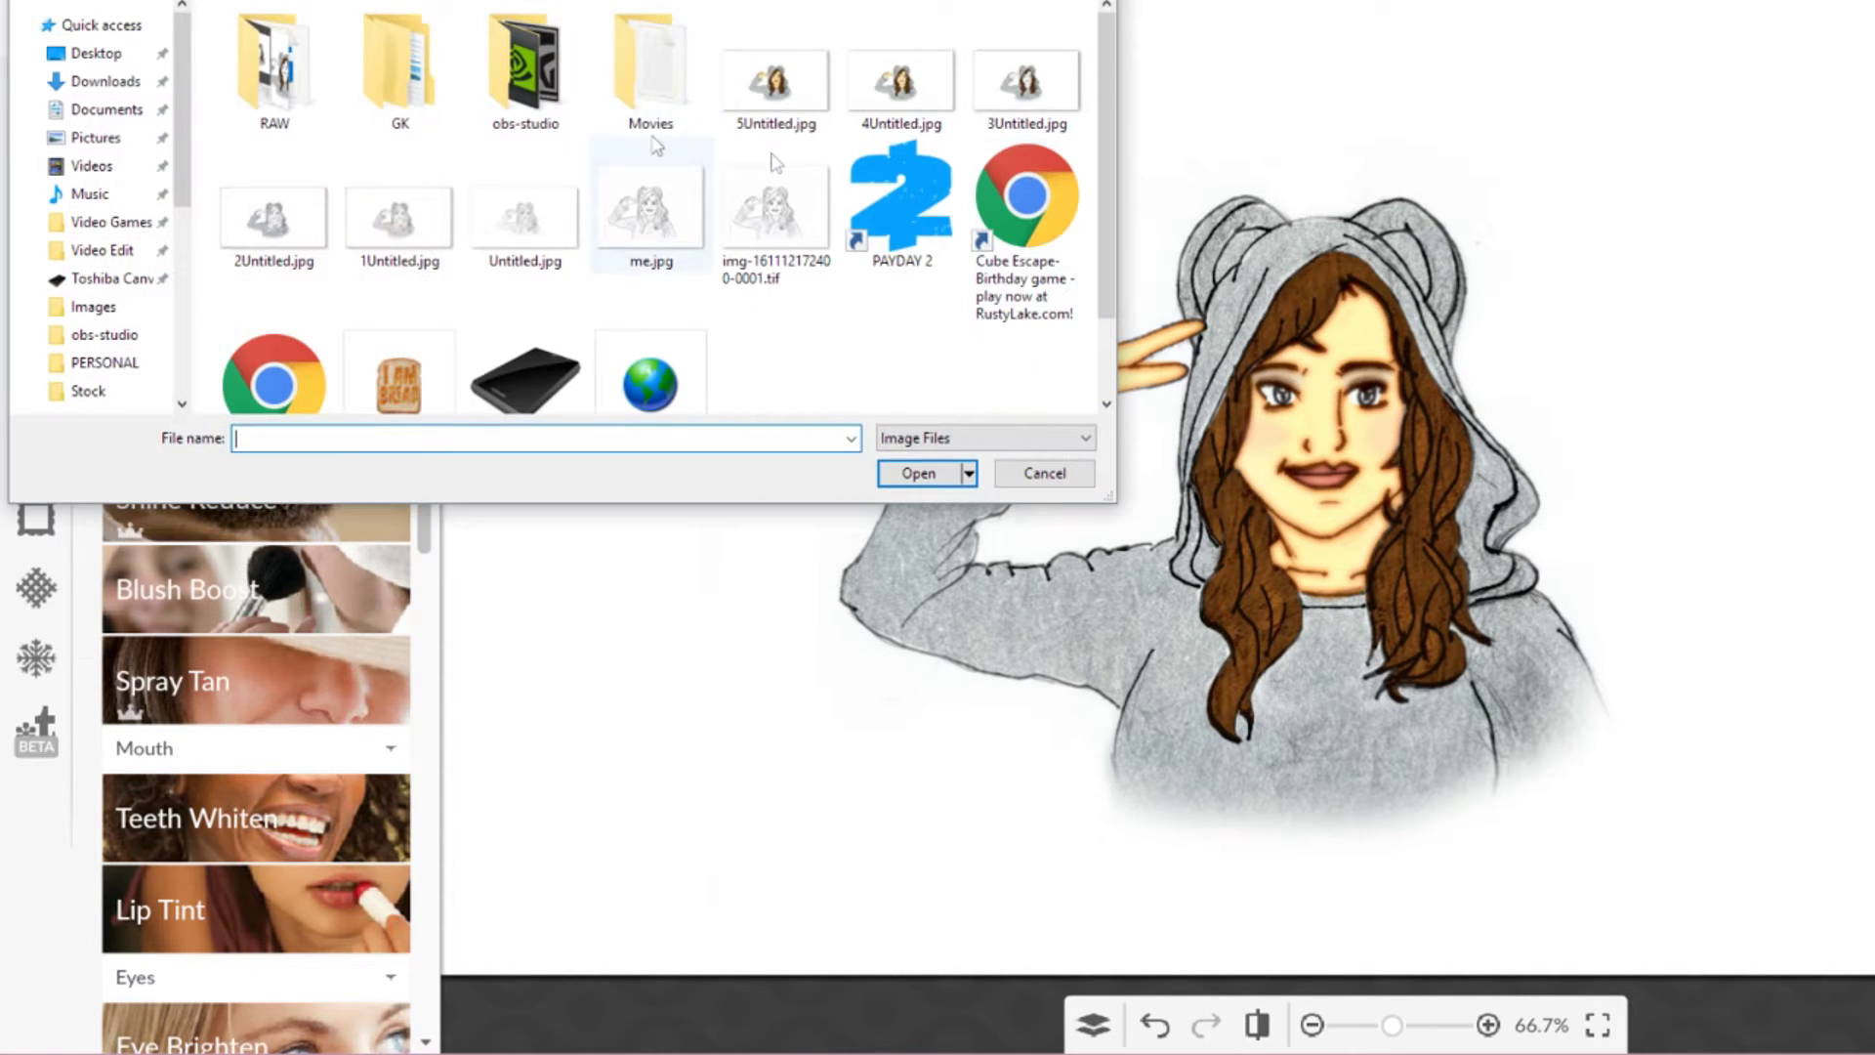
pyautogui.doubleClick(776, 83)
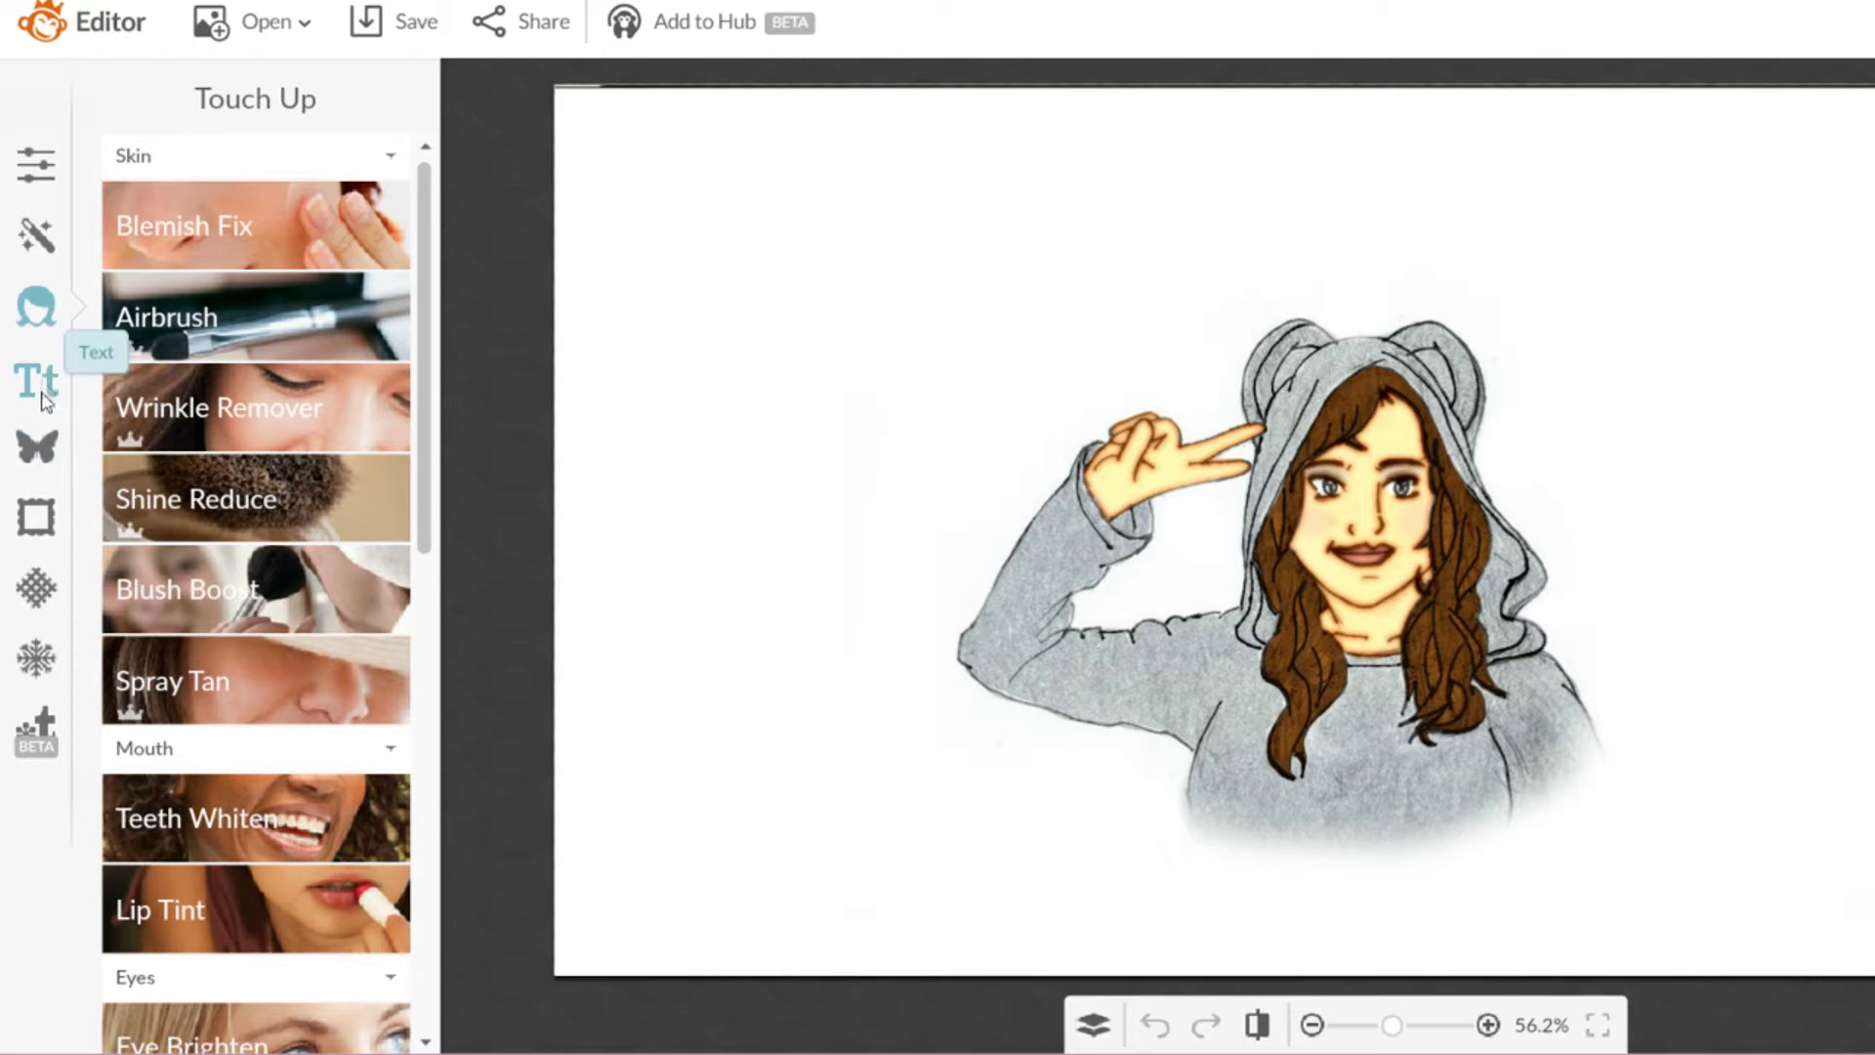
# Step: Find the Tint effect among the Paintbox effects and start it on the portrait
pyautogui.click(36, 234)
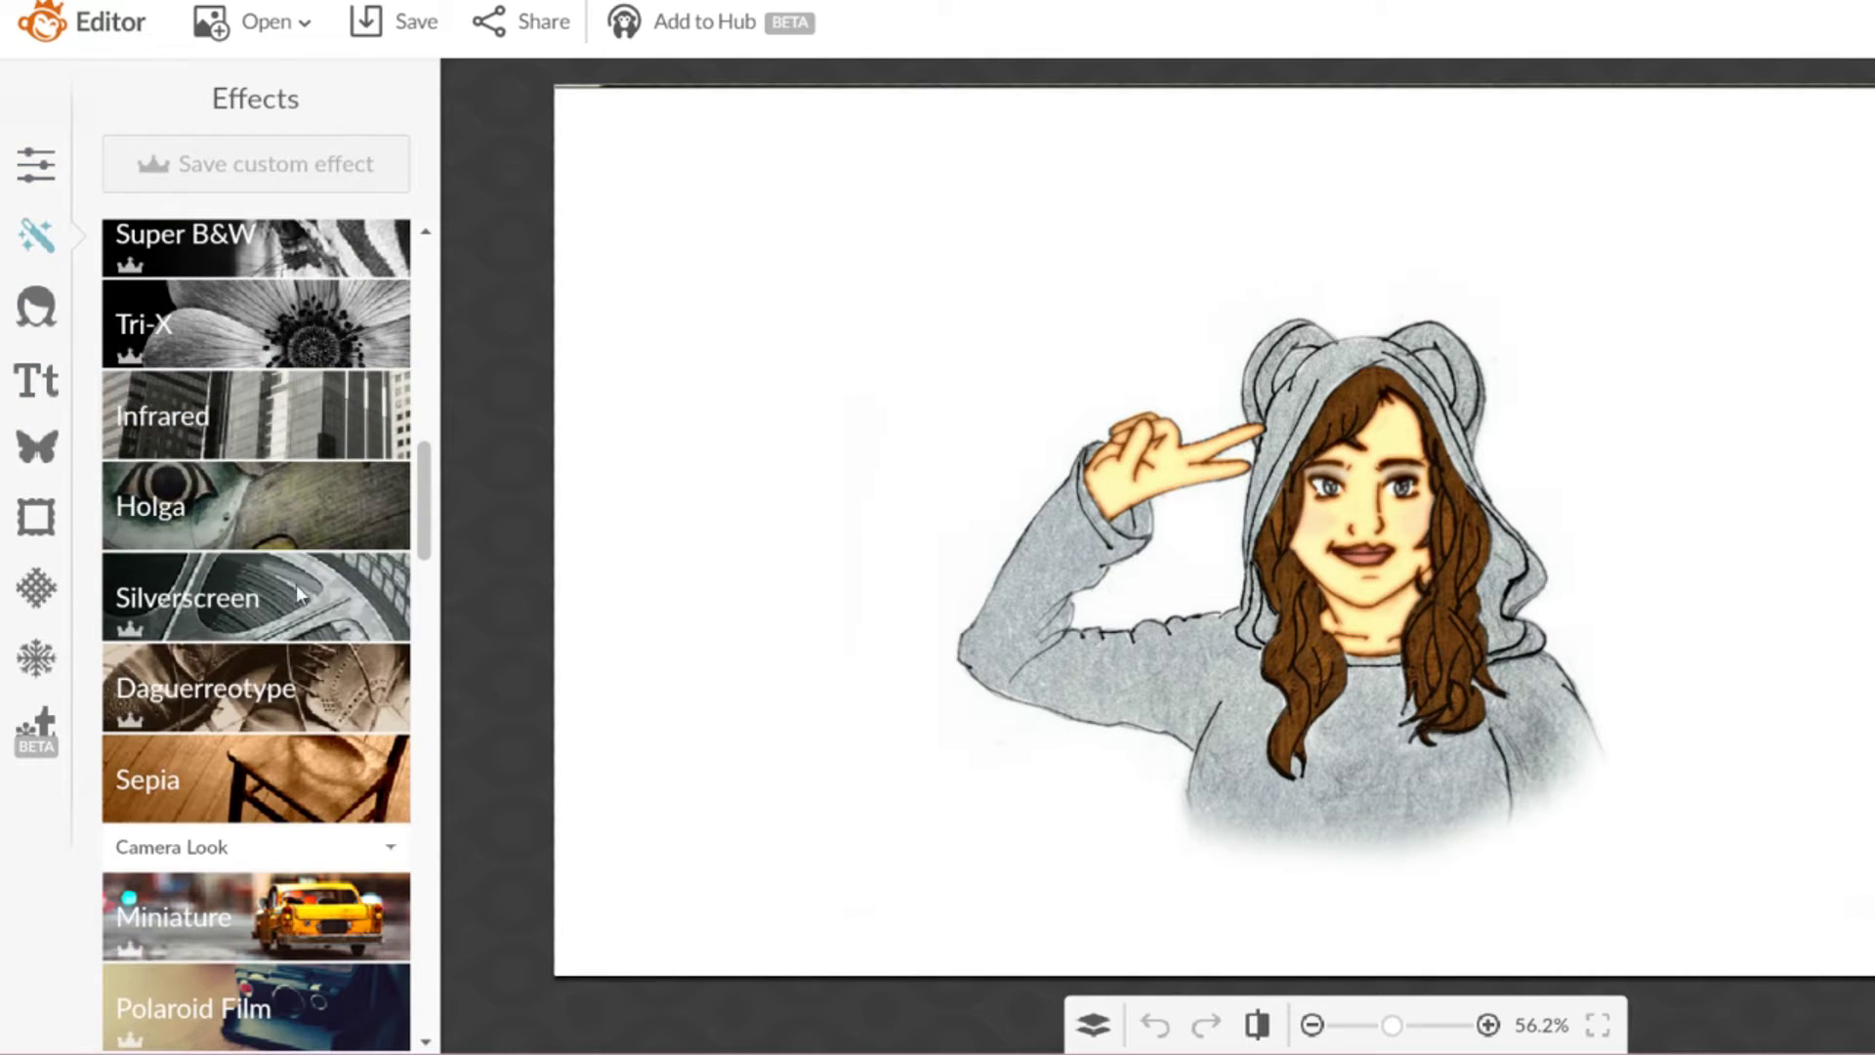
pyautogui.scroll(-5, 284, 857)
pyautogui.scroll(2, 283, 850)
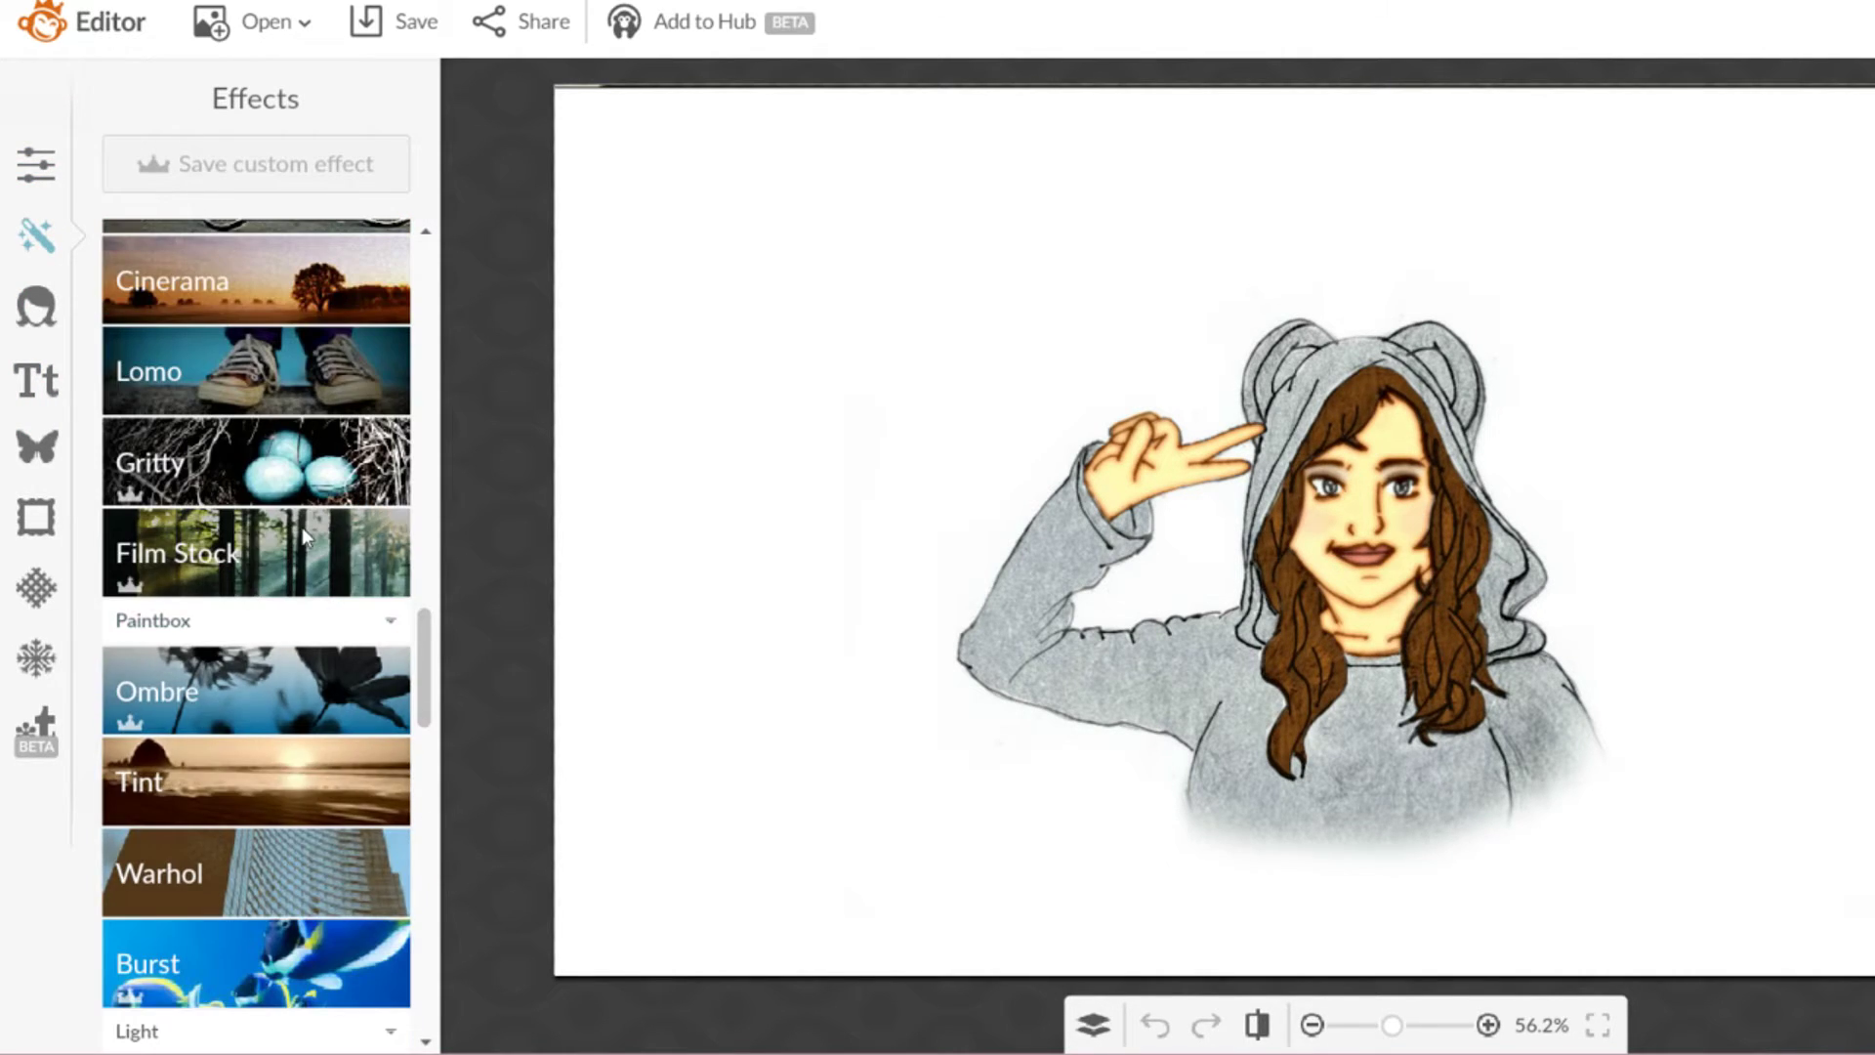
pyautogui.scroll(-8, 297, 786)
pyautogui.scroll(5, 297, 784)
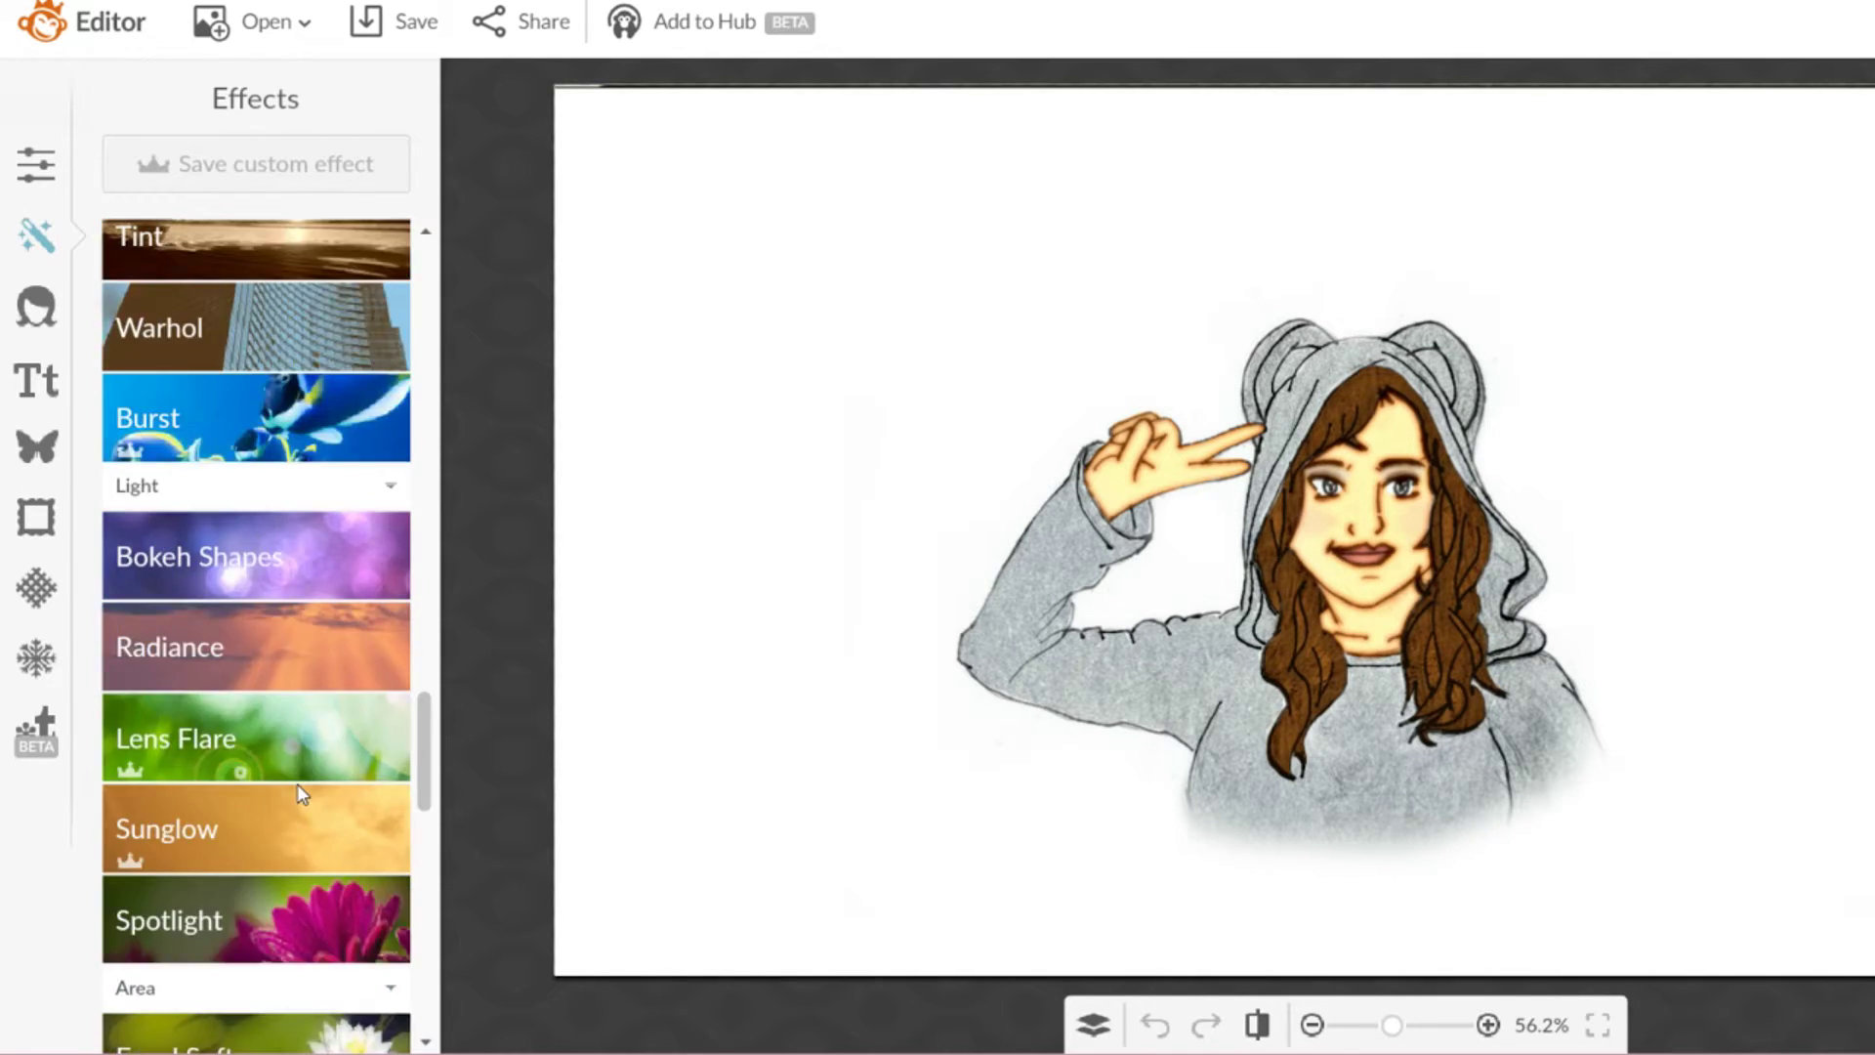
pyautogui.click(242, 428)
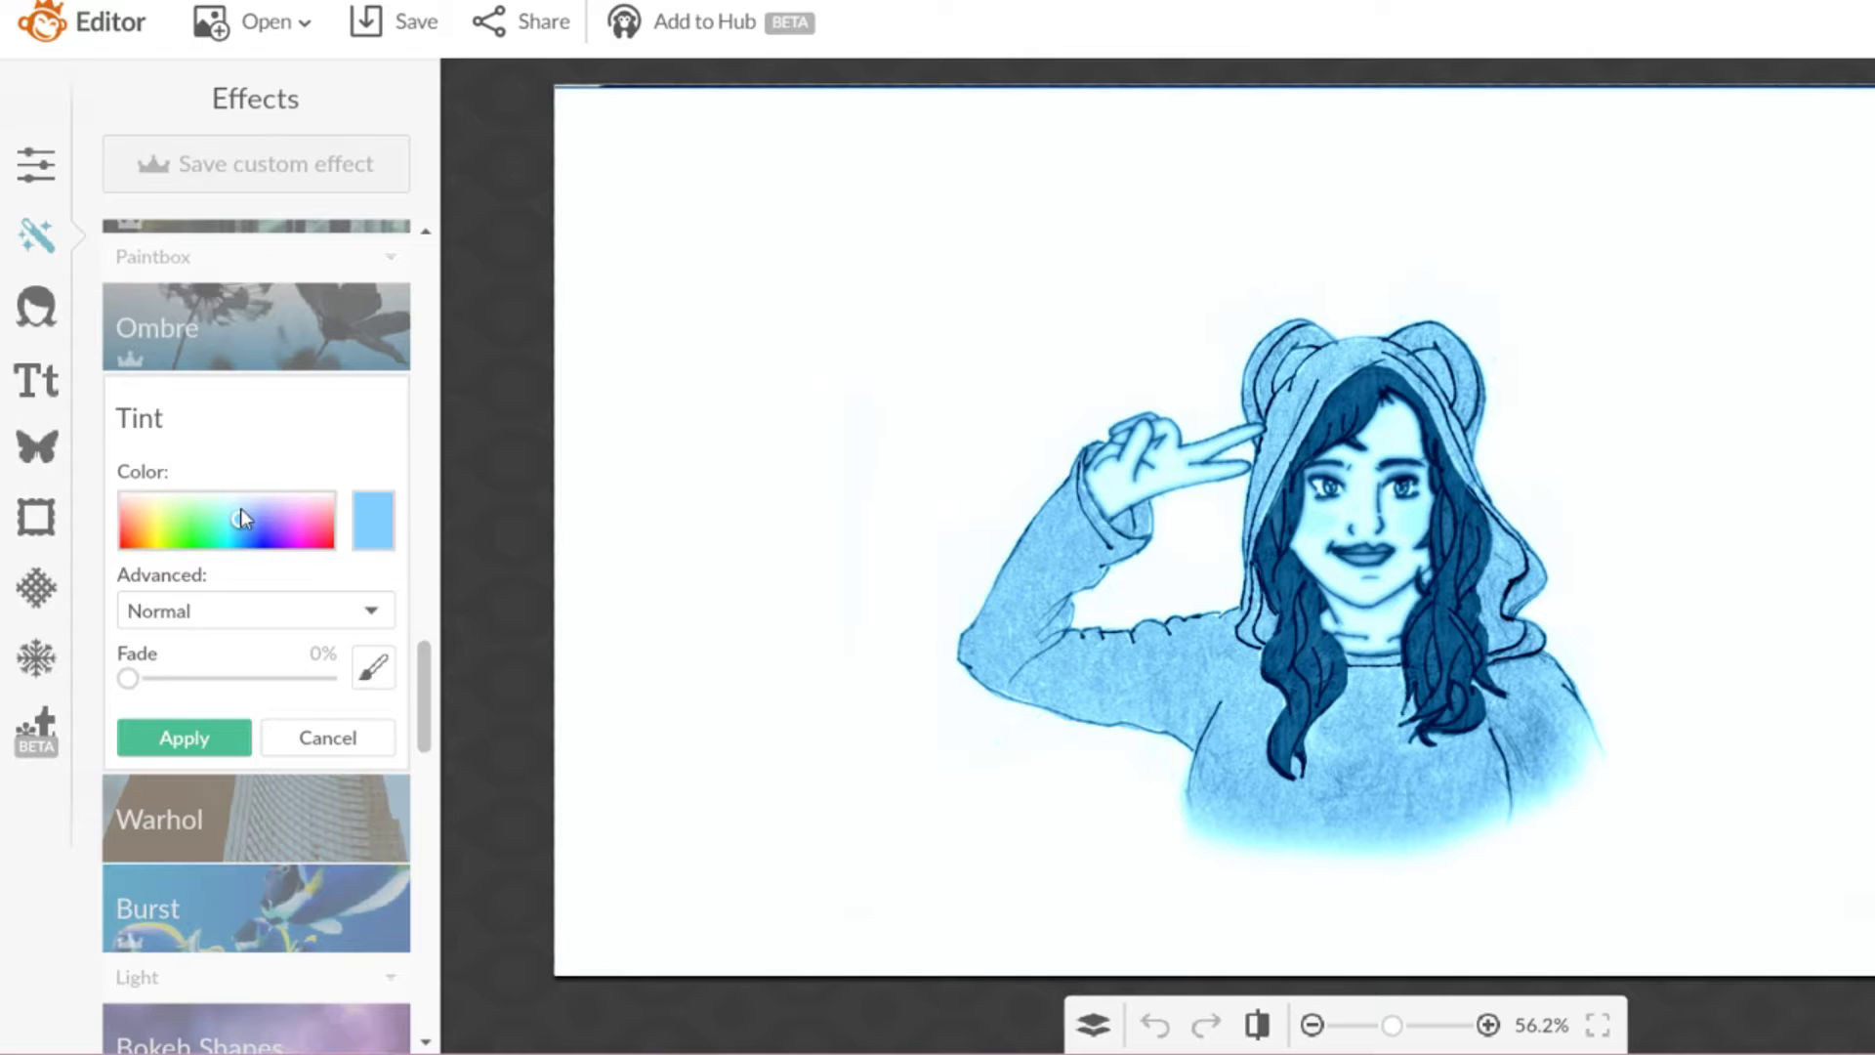
# Step: Try several tint colours, settle on a medium blue and set the tint's fade to 53%
pyautogui.moveTo(240, 519); pyautogui.dragTo(234, 510)
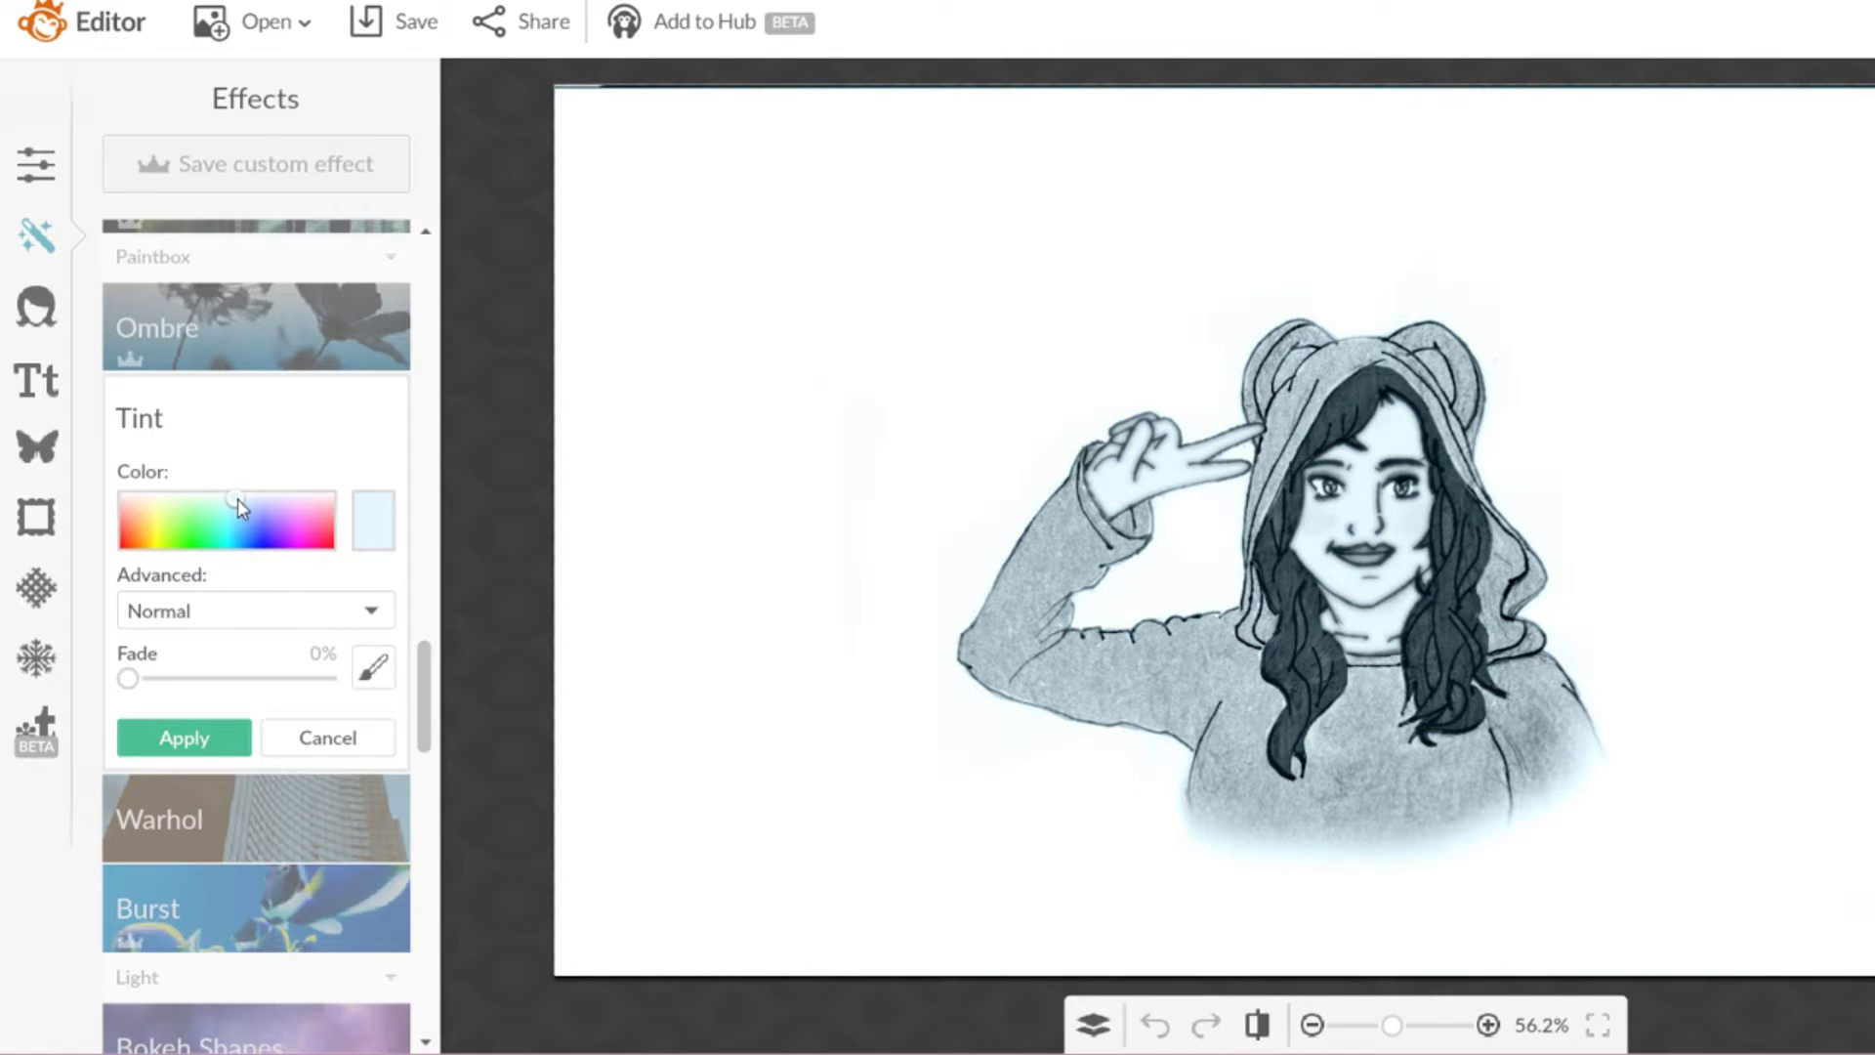
pyautogui.scroll(5, 1473, 471)
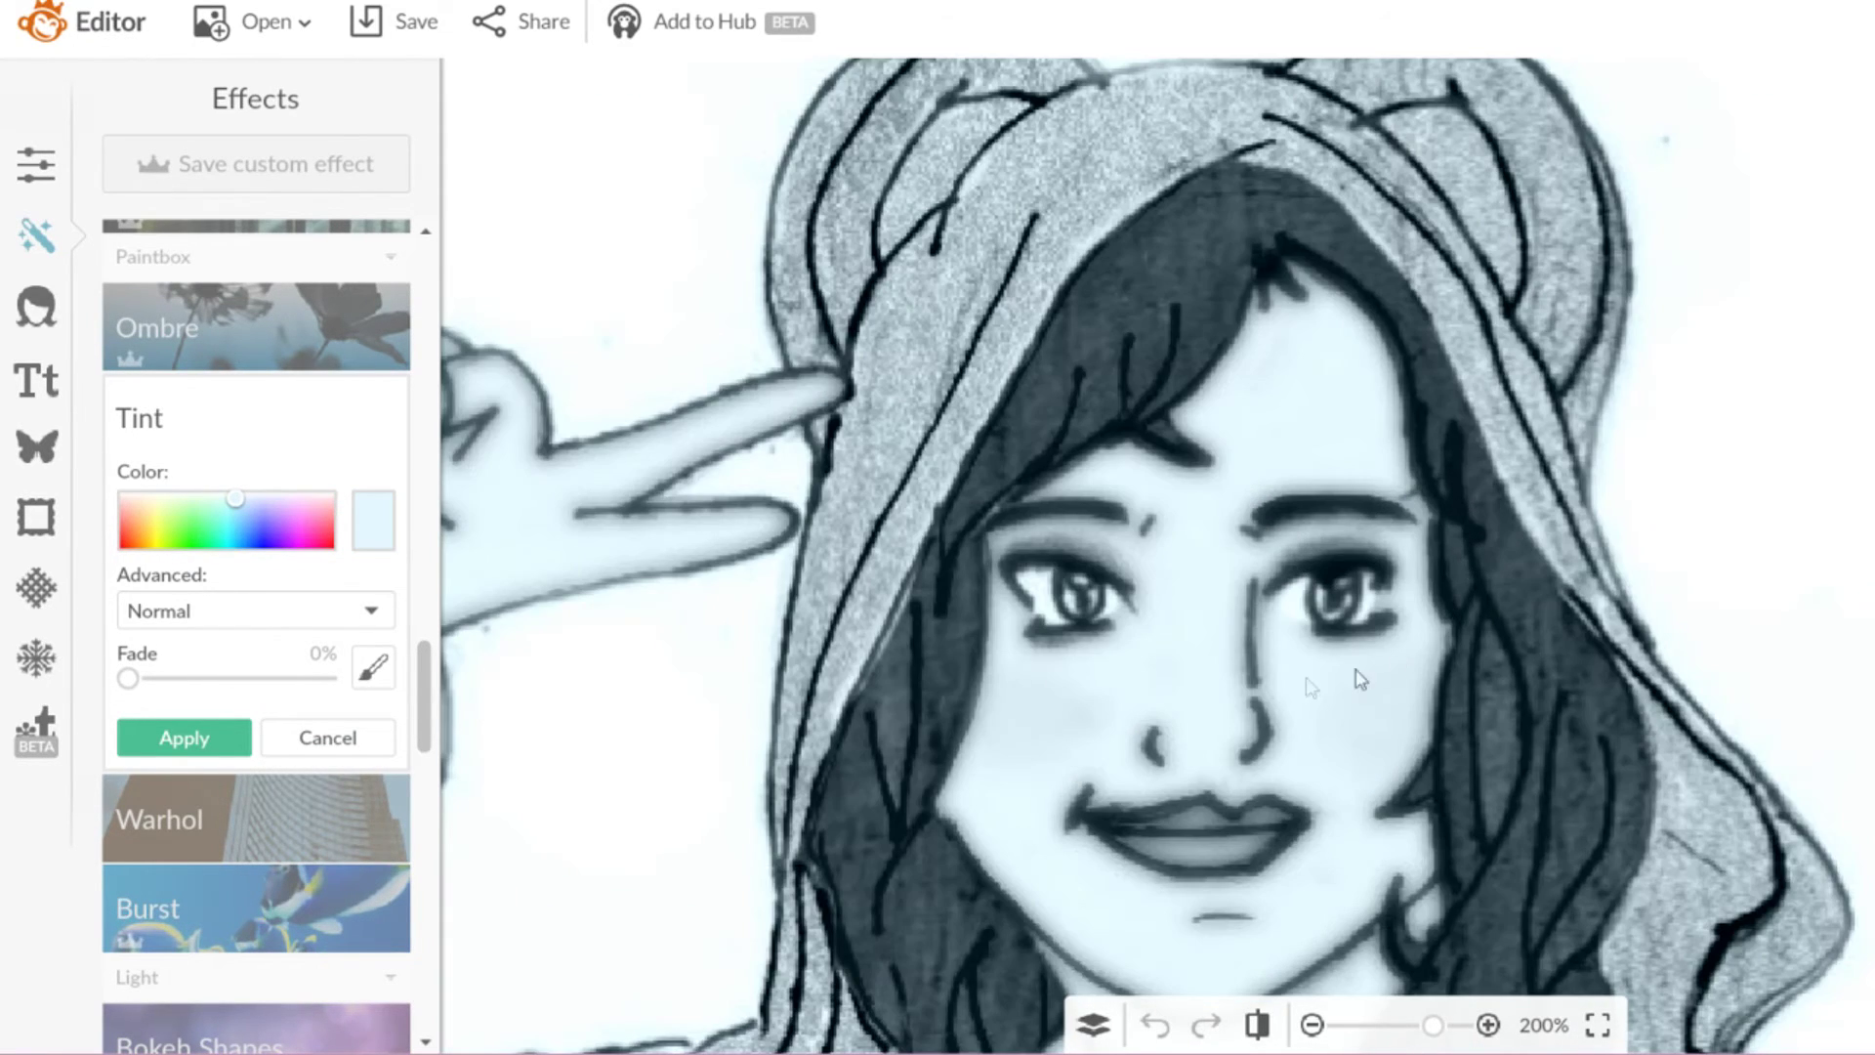
pyautogui.click(236, 522)
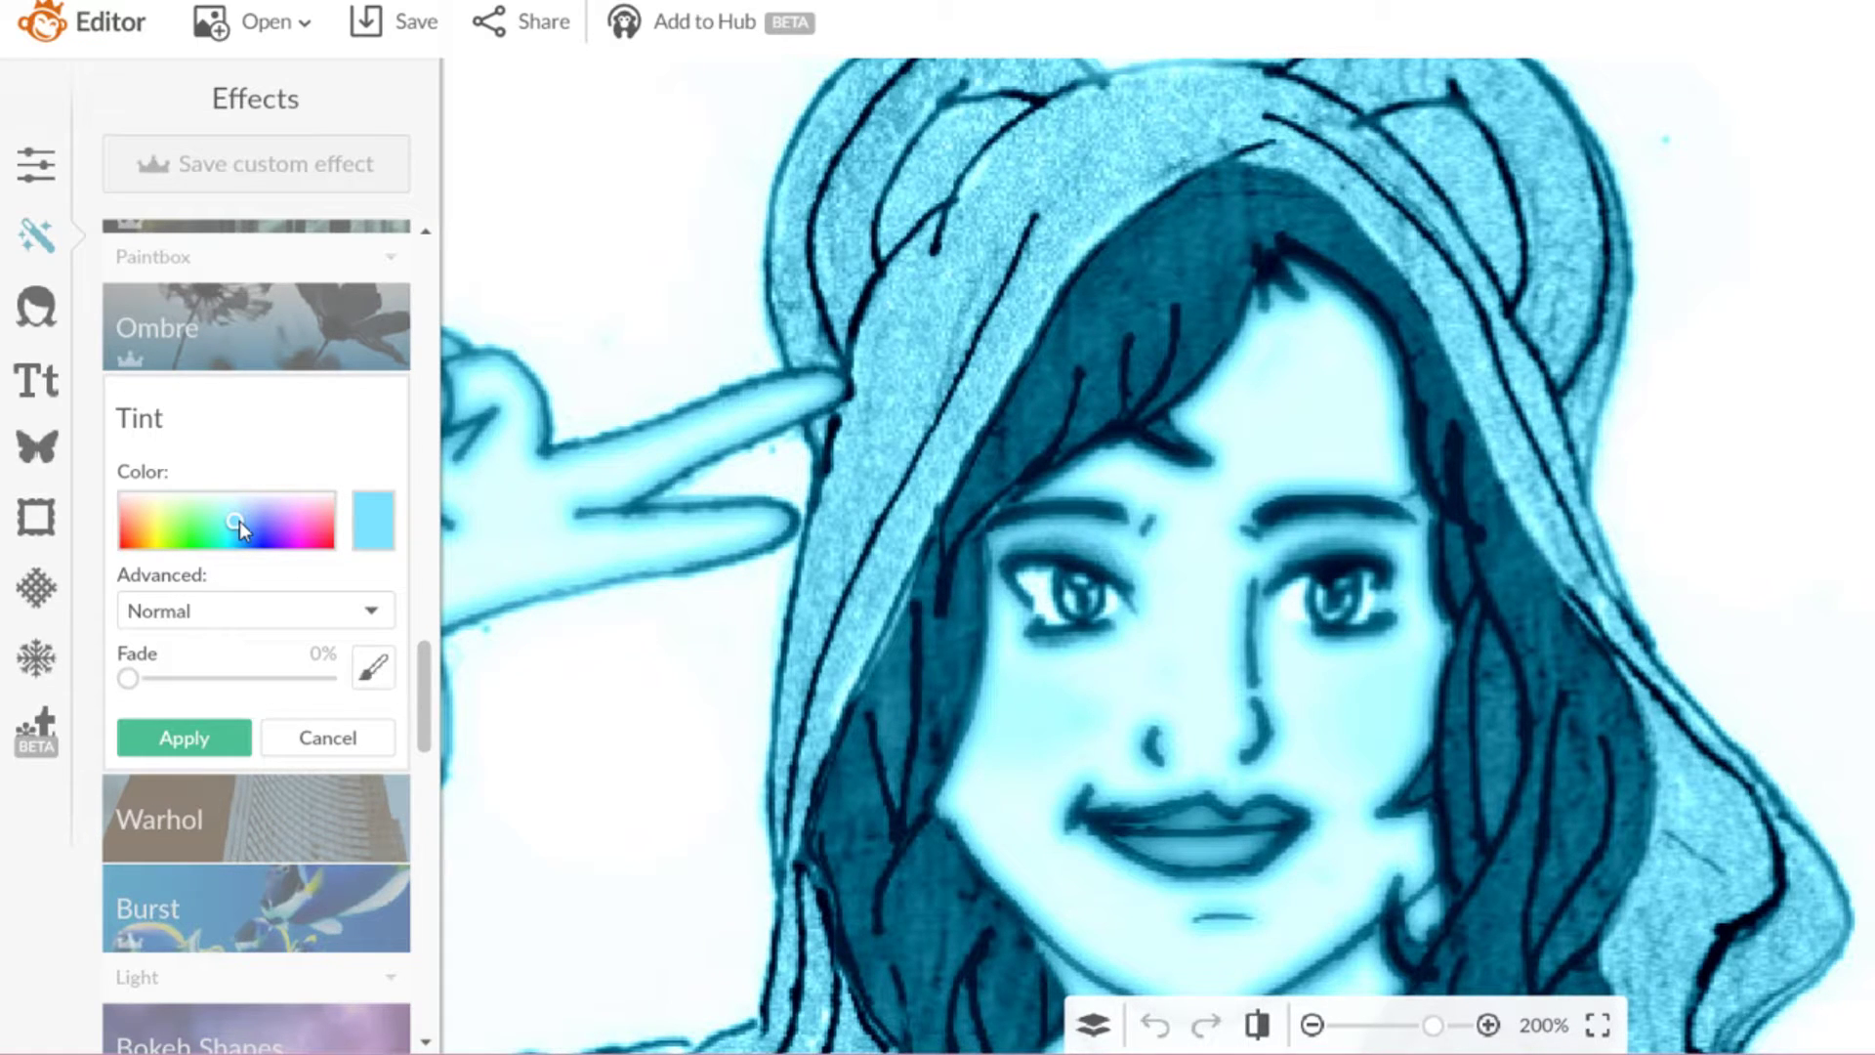
pyautogui.moveTo(238, 521); pyautogui.dragTo(244, 534)
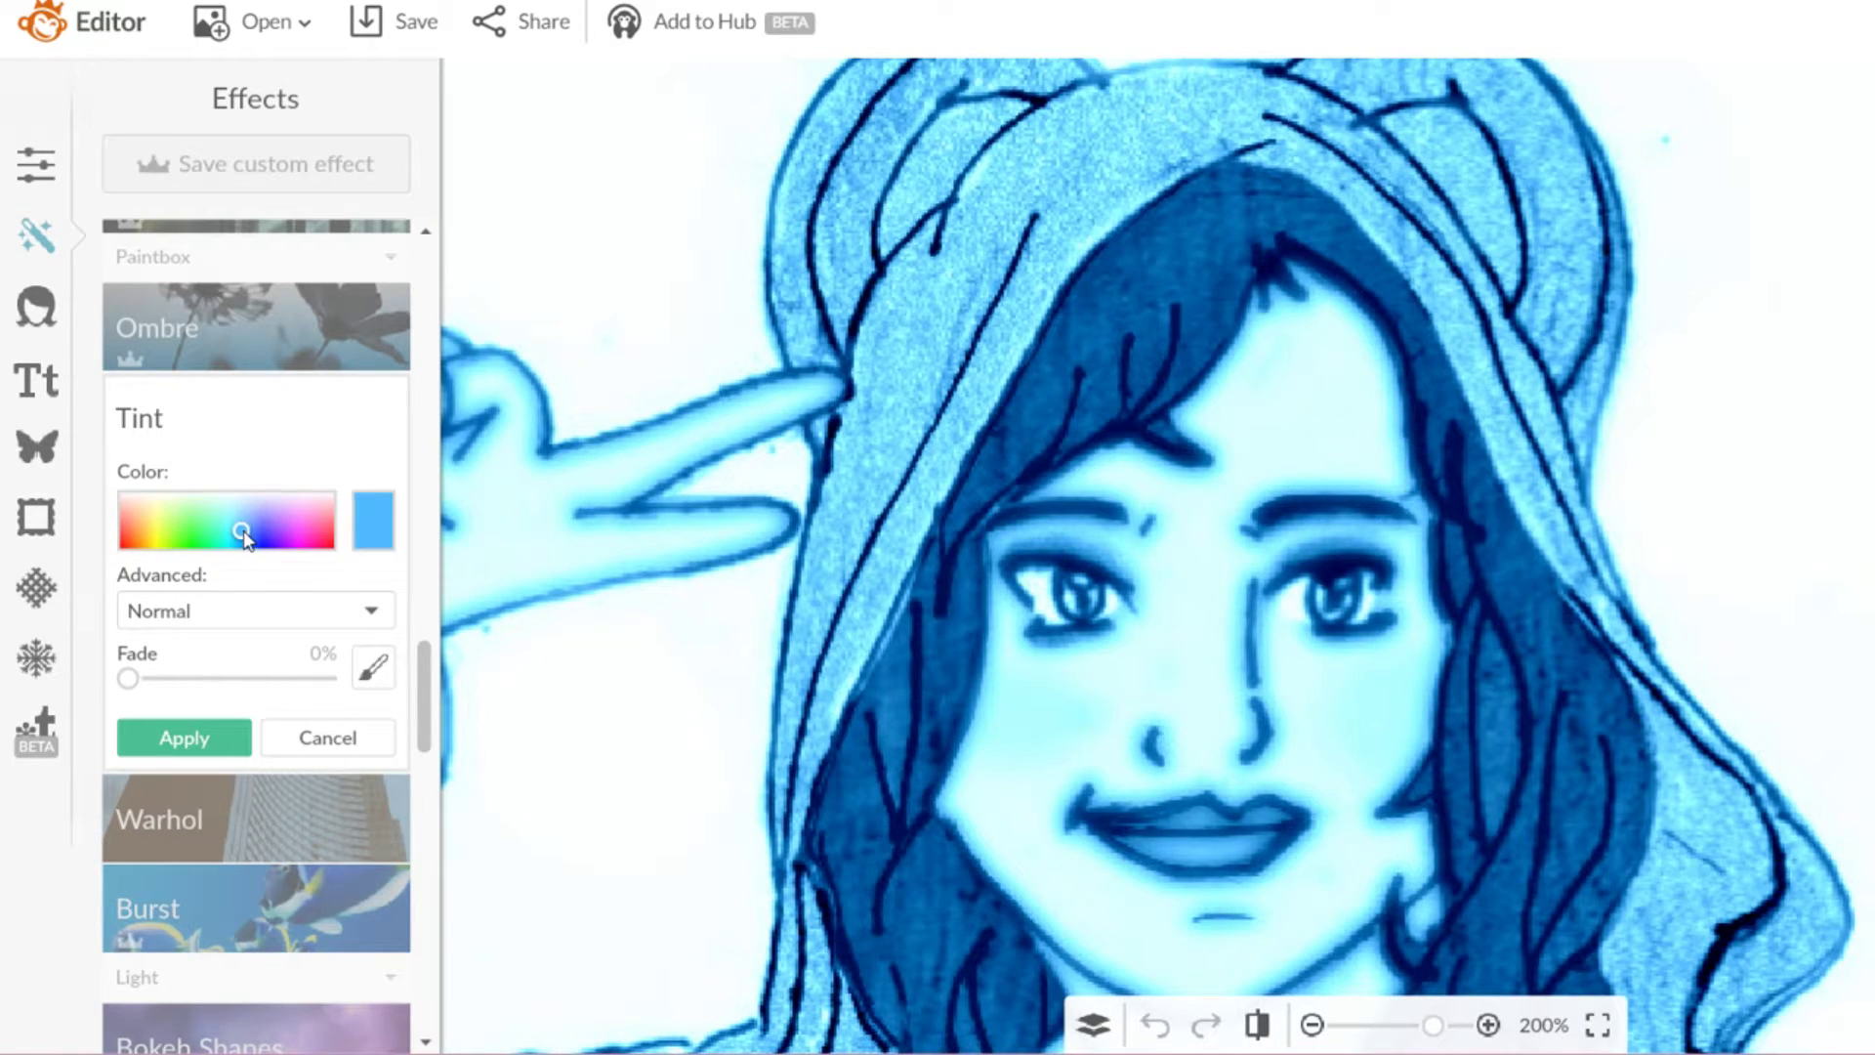
pyautogui.click(235, 680)
pyautogui.scroll(-3, 744, 369)
pyautogui.scroll(-3, 744, 369)
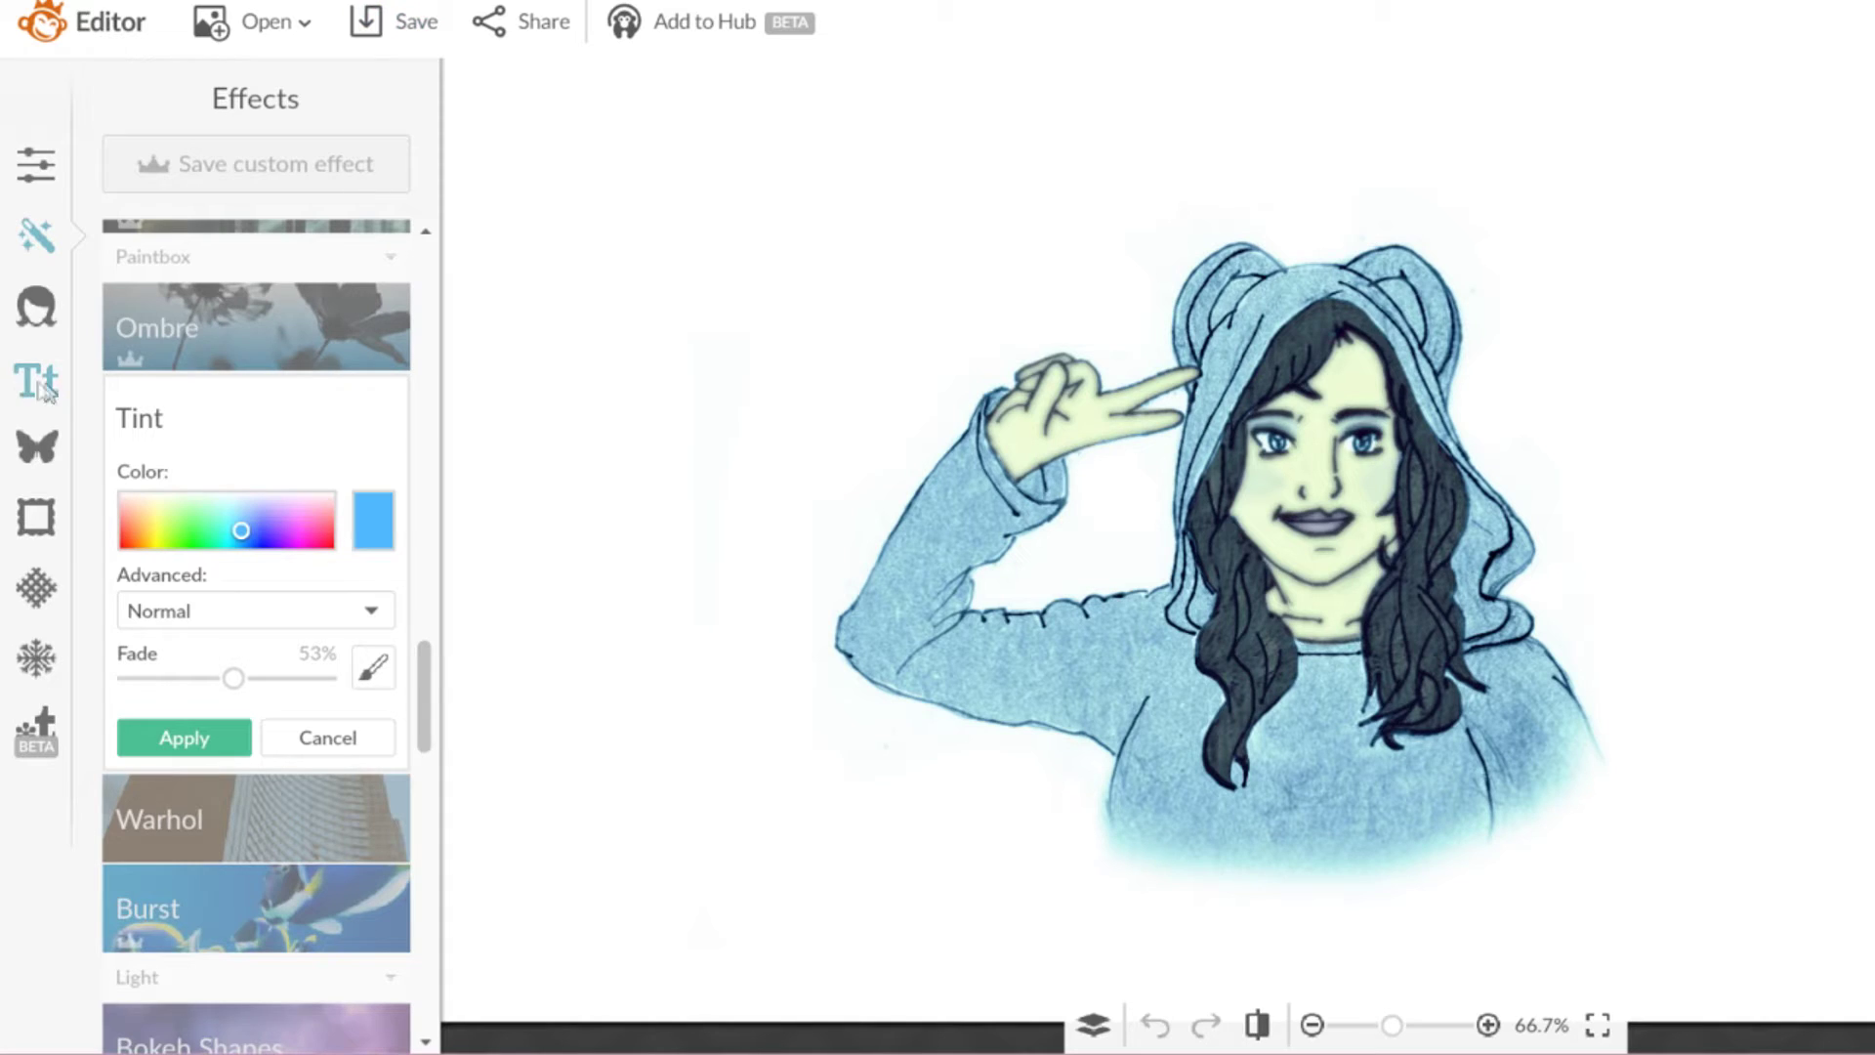
# Step: Switch to the overlays, applying the pending tint, and undo the tint
pyautogui.click(36, 446)
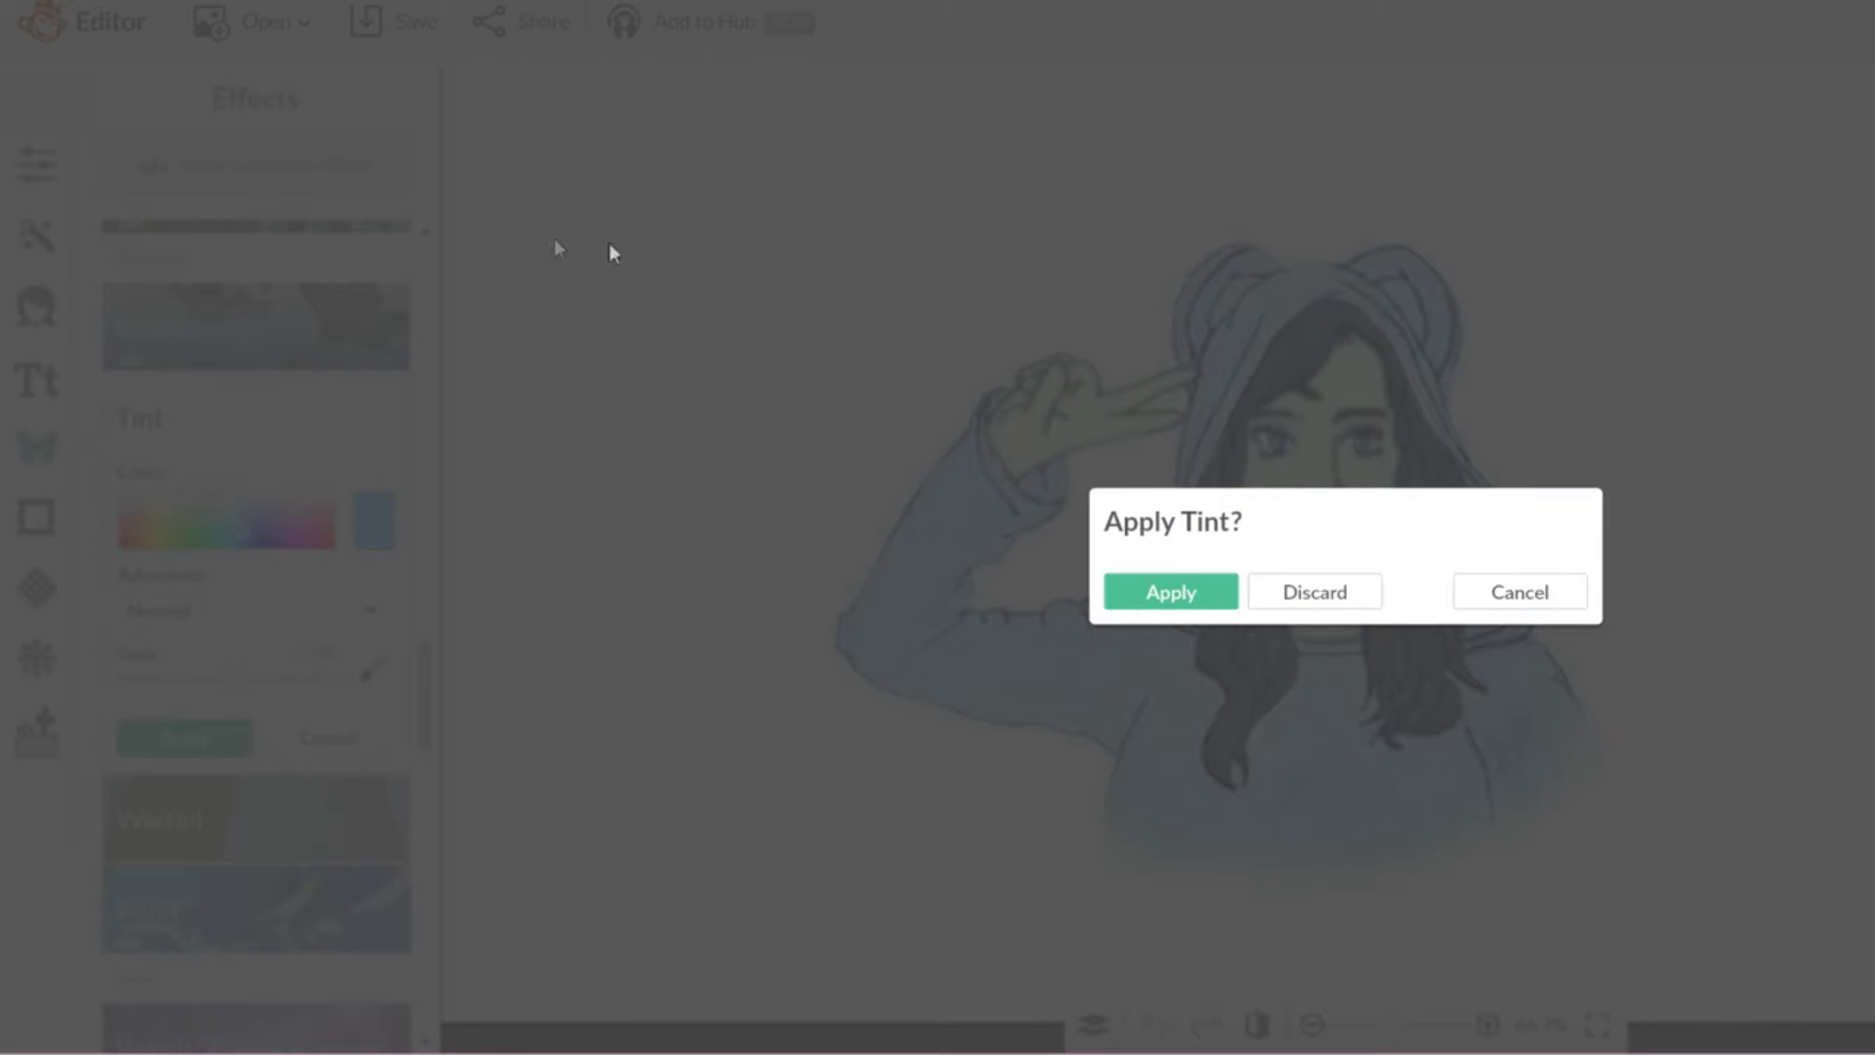
pyautogui.click(1160, 582)
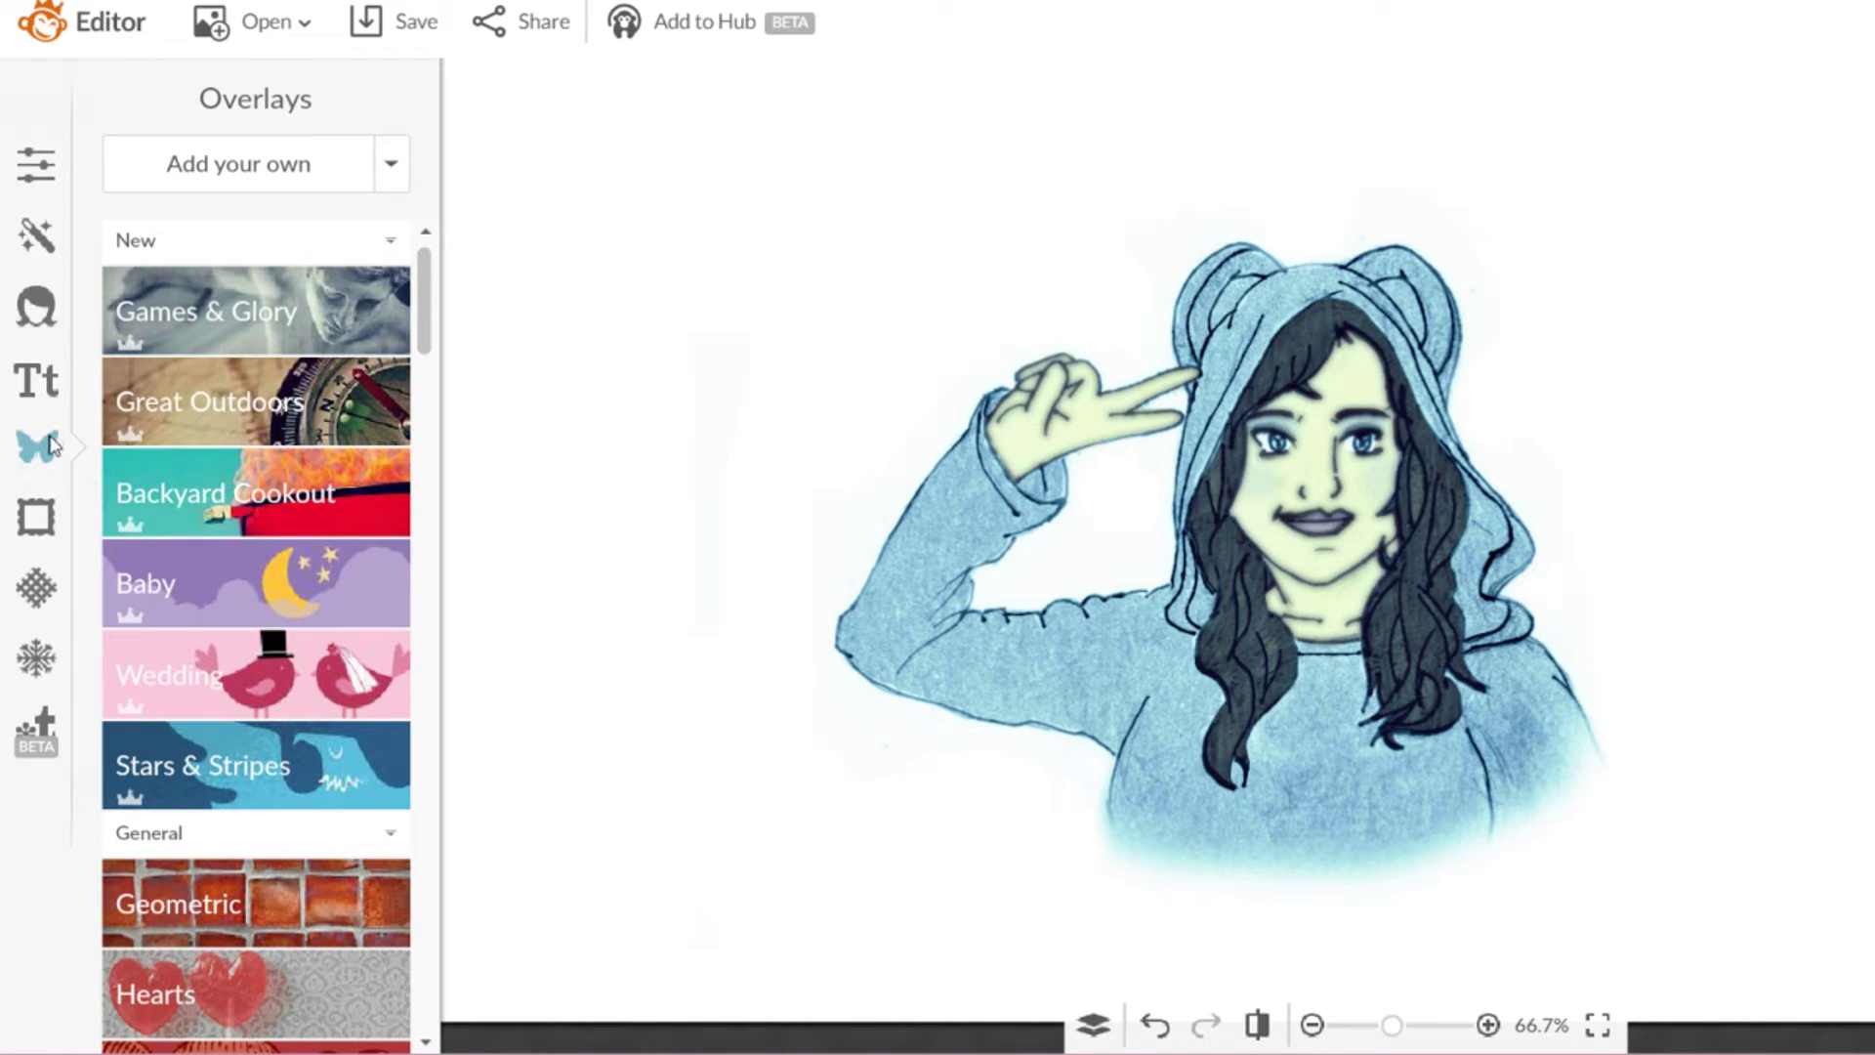
pyautogui.hotkey('ctrl', 'z')
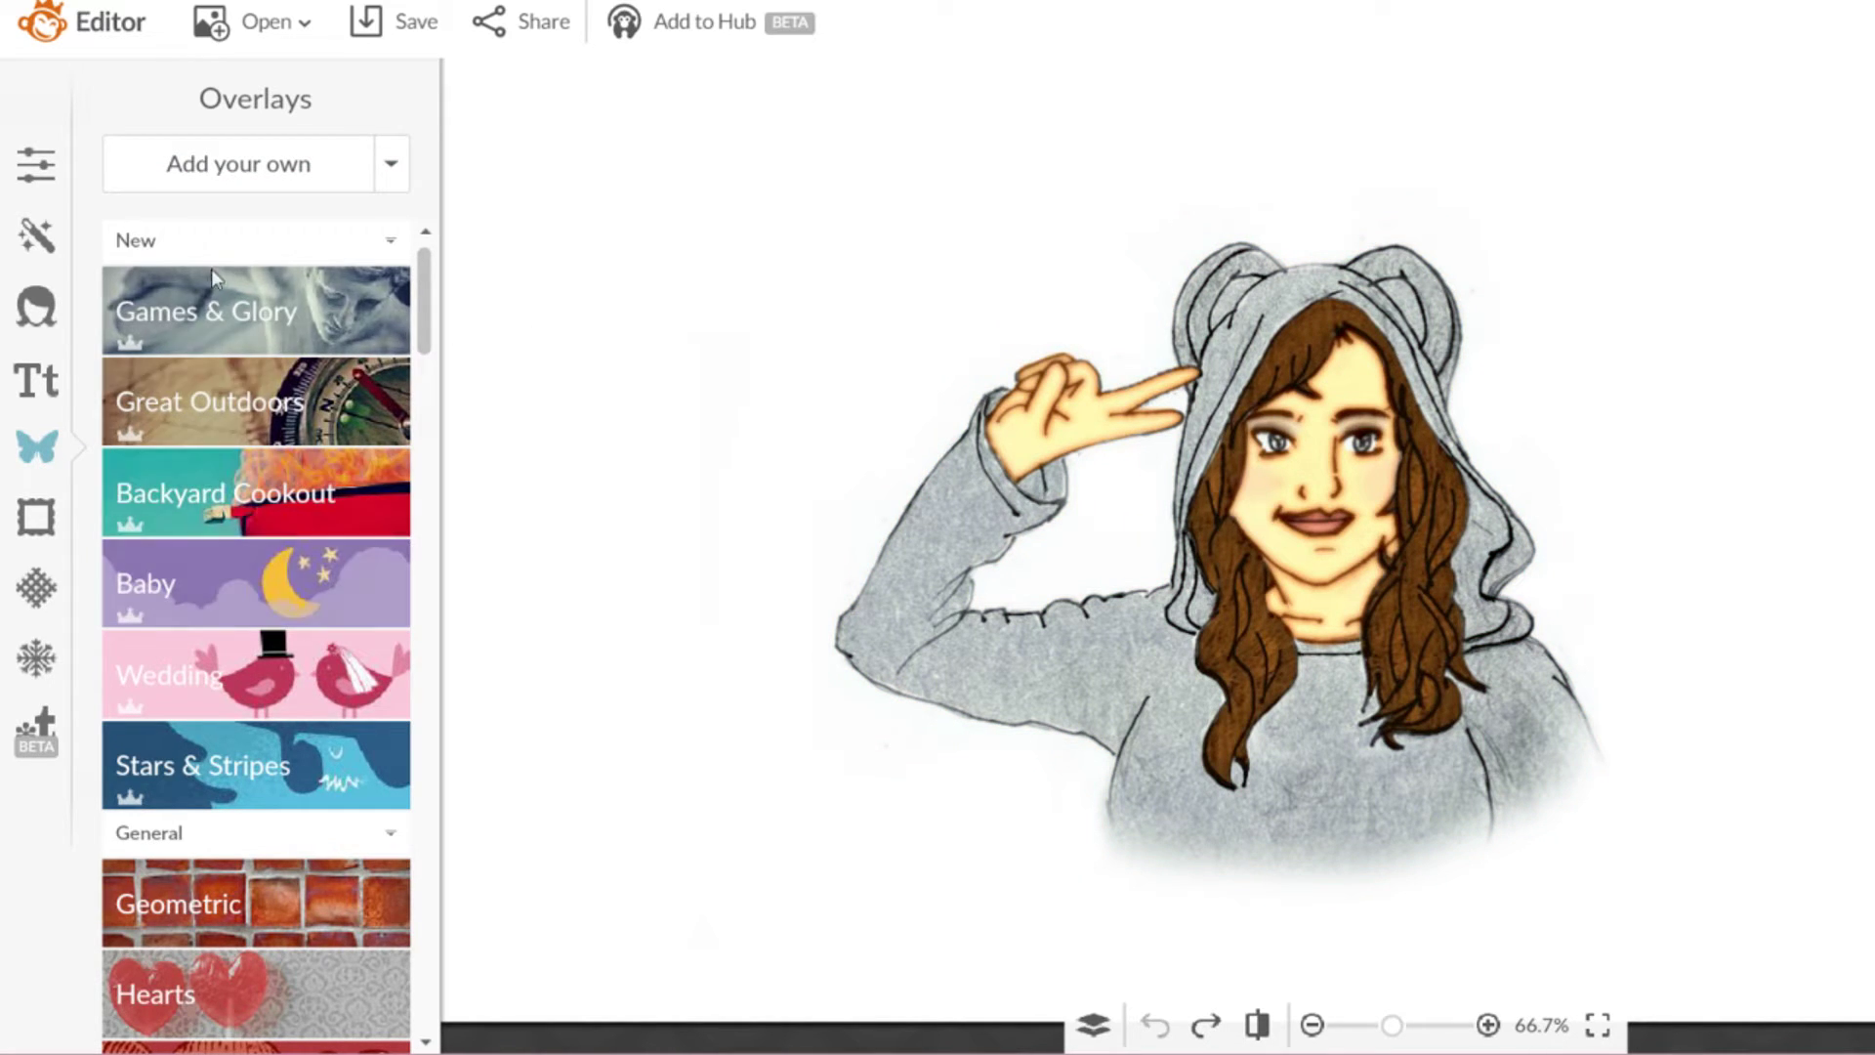
pyautogui.click(211, 172)
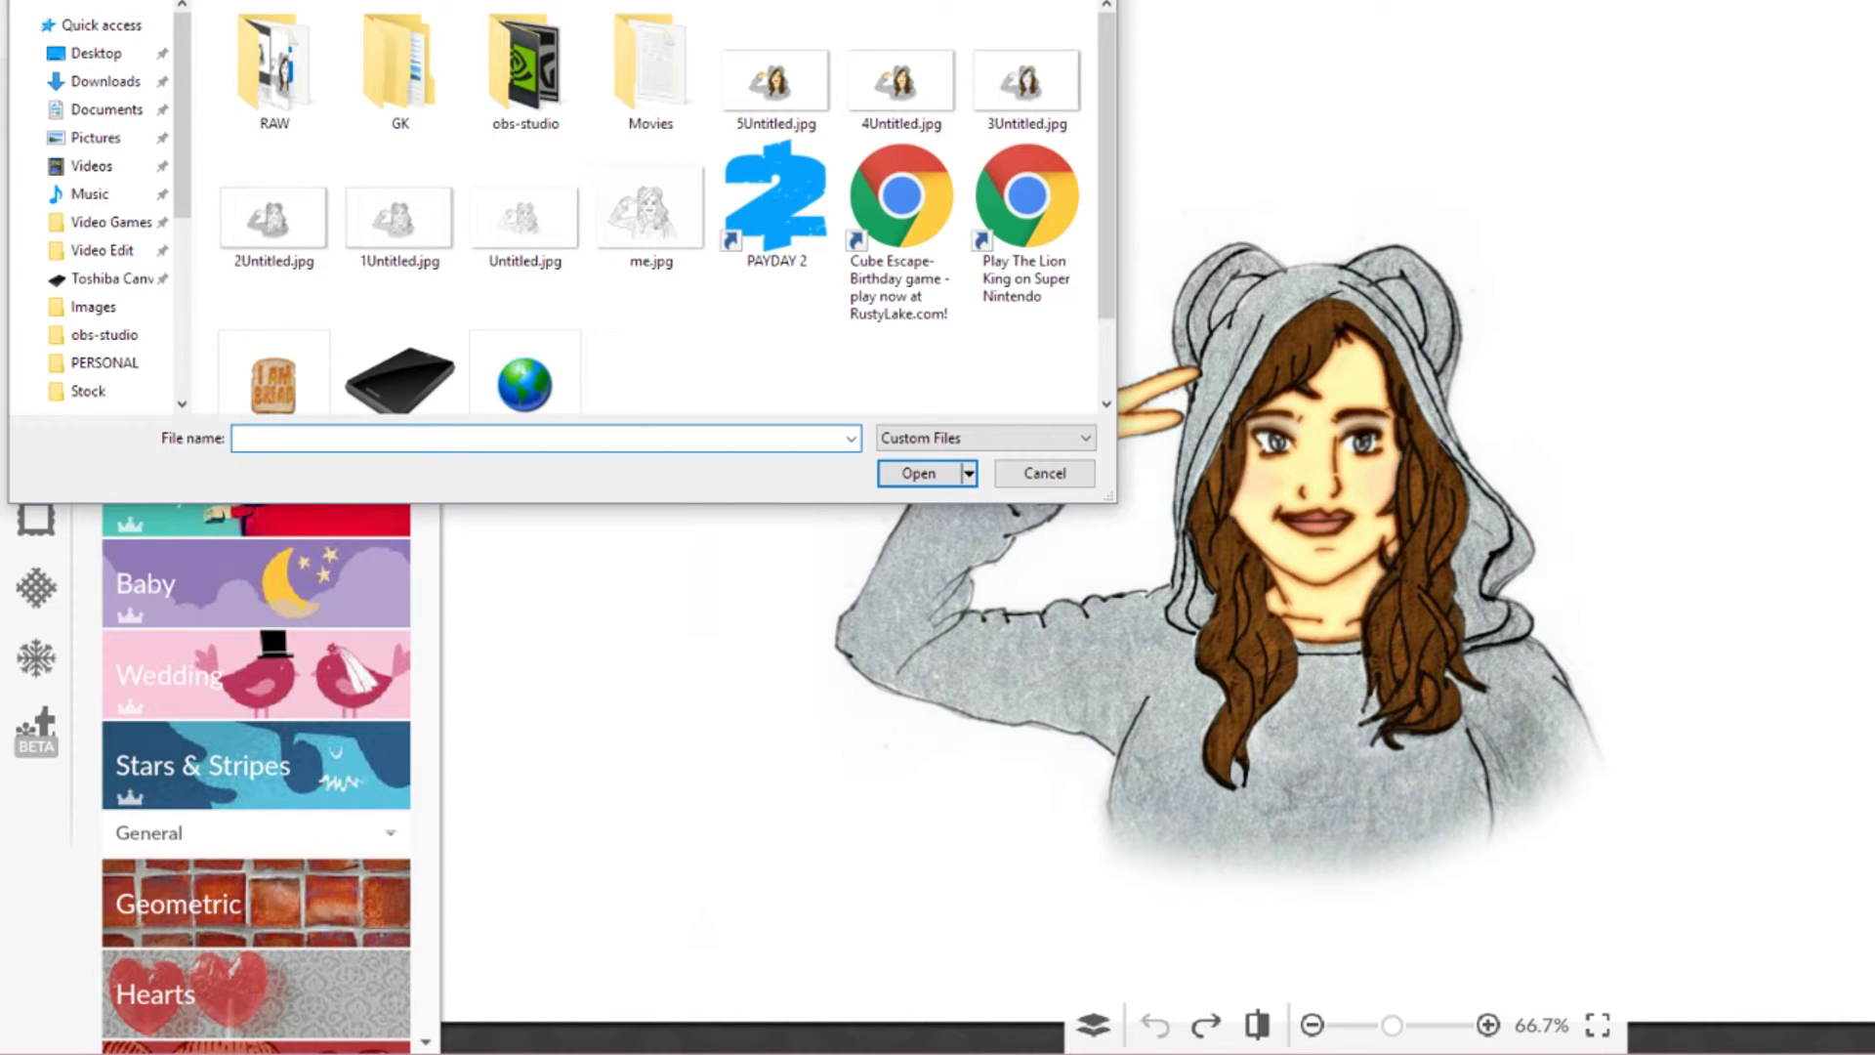
pyautogui.click(1044, 473)
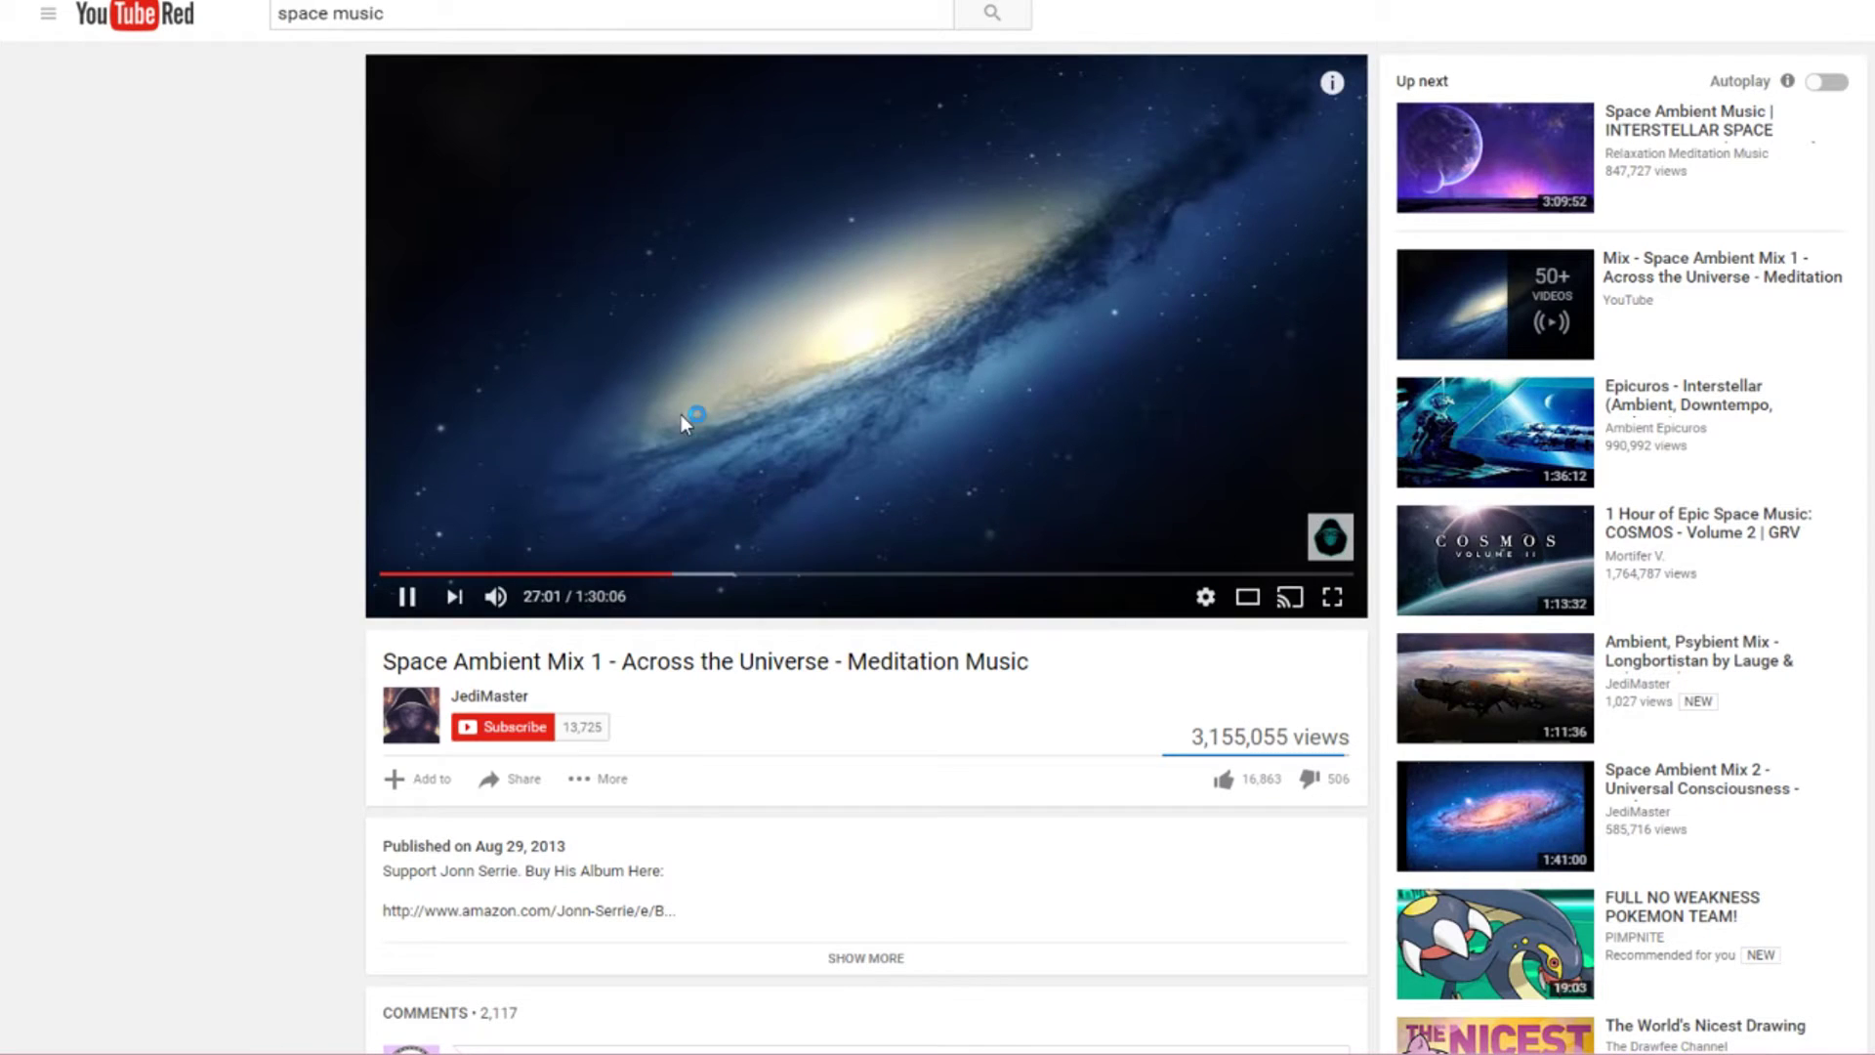
pyautogui.click(682, 414)
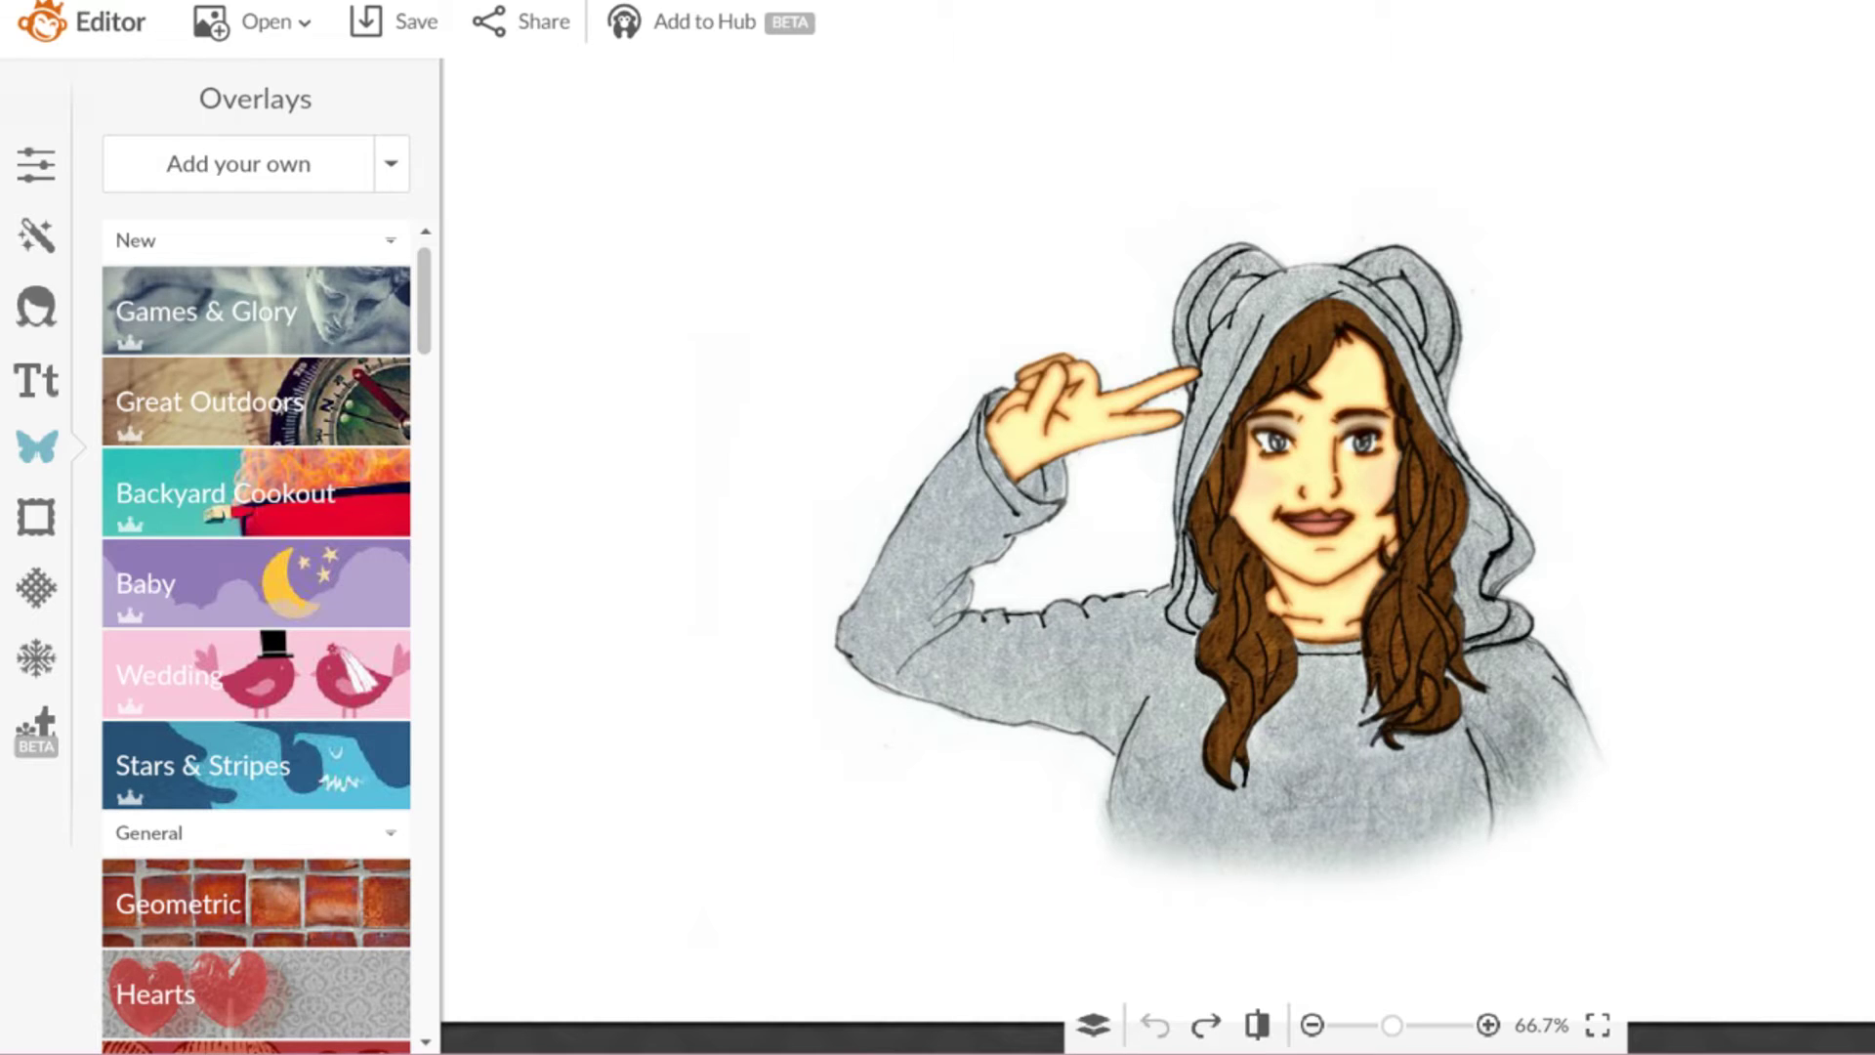
# Step: Add 5Untitled.jpg from the computer as a custom overlay on the portrait
pyautogui.click(252, 174)
pyautogui.click(793, 83)
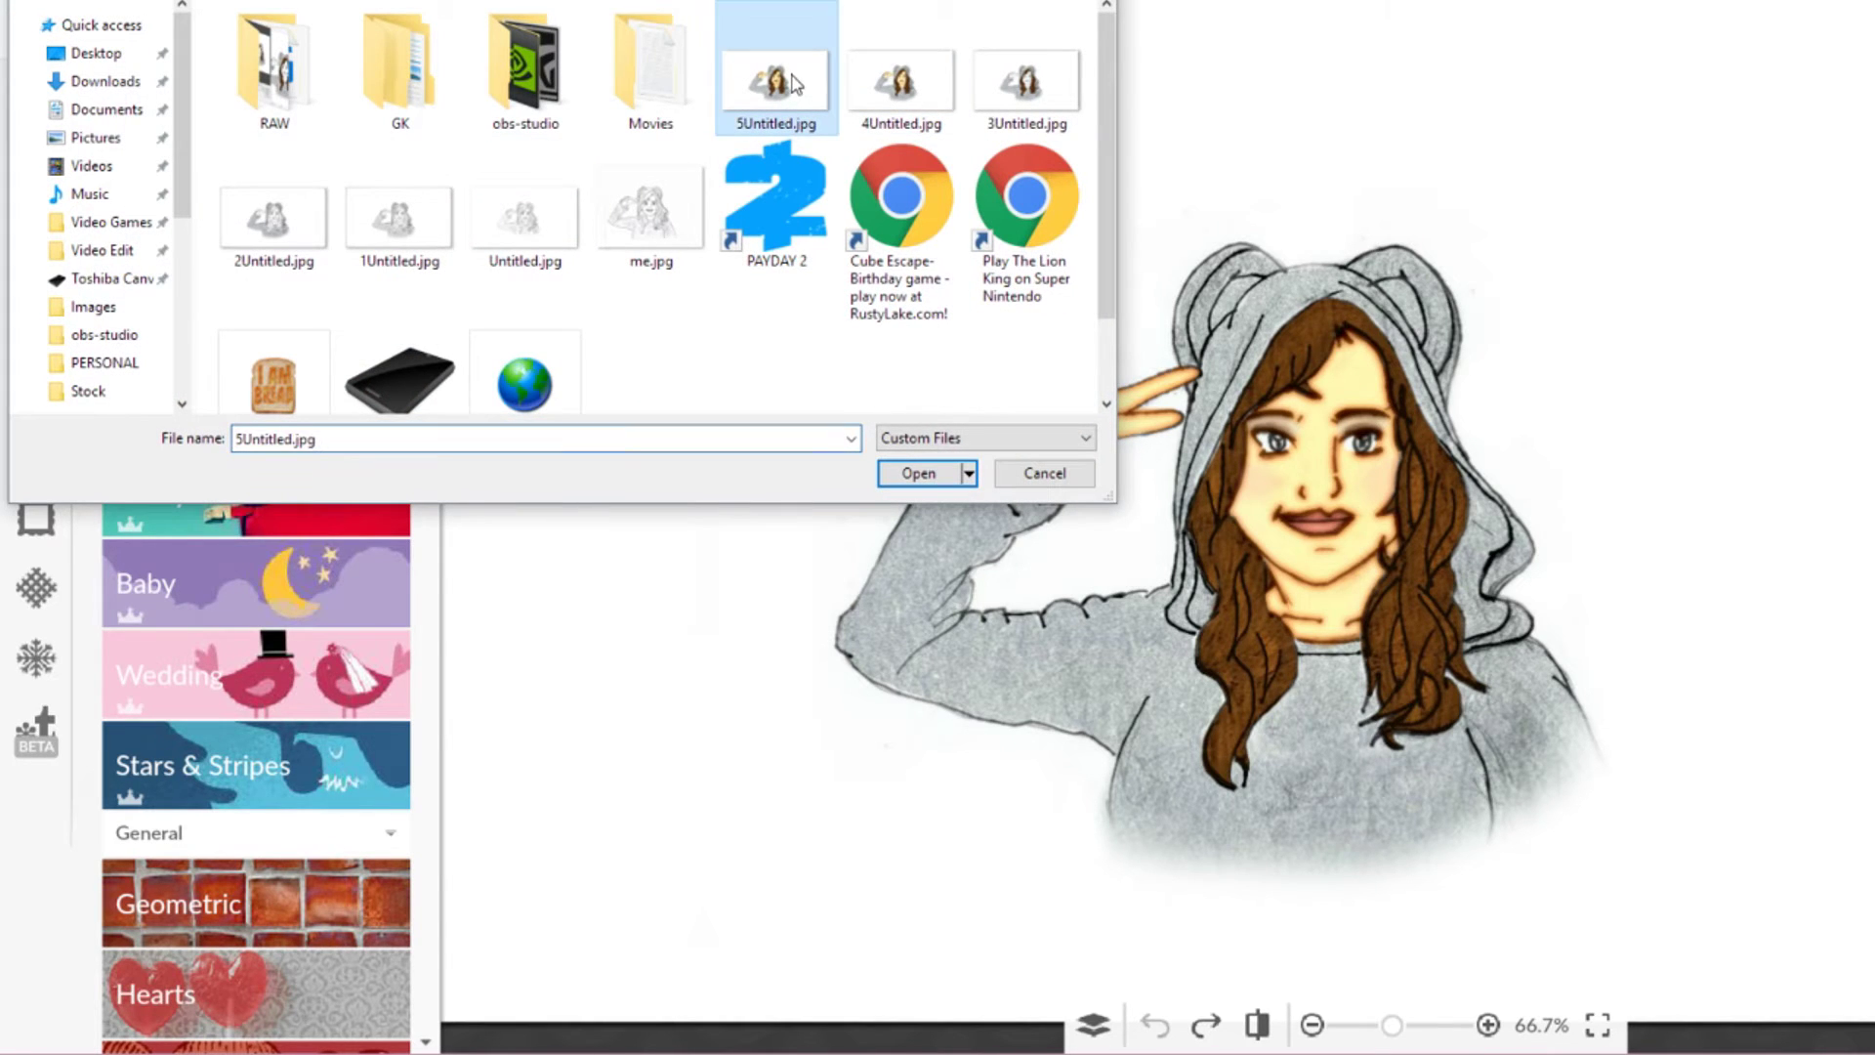
pyautogui.doubleClick(779, 84)
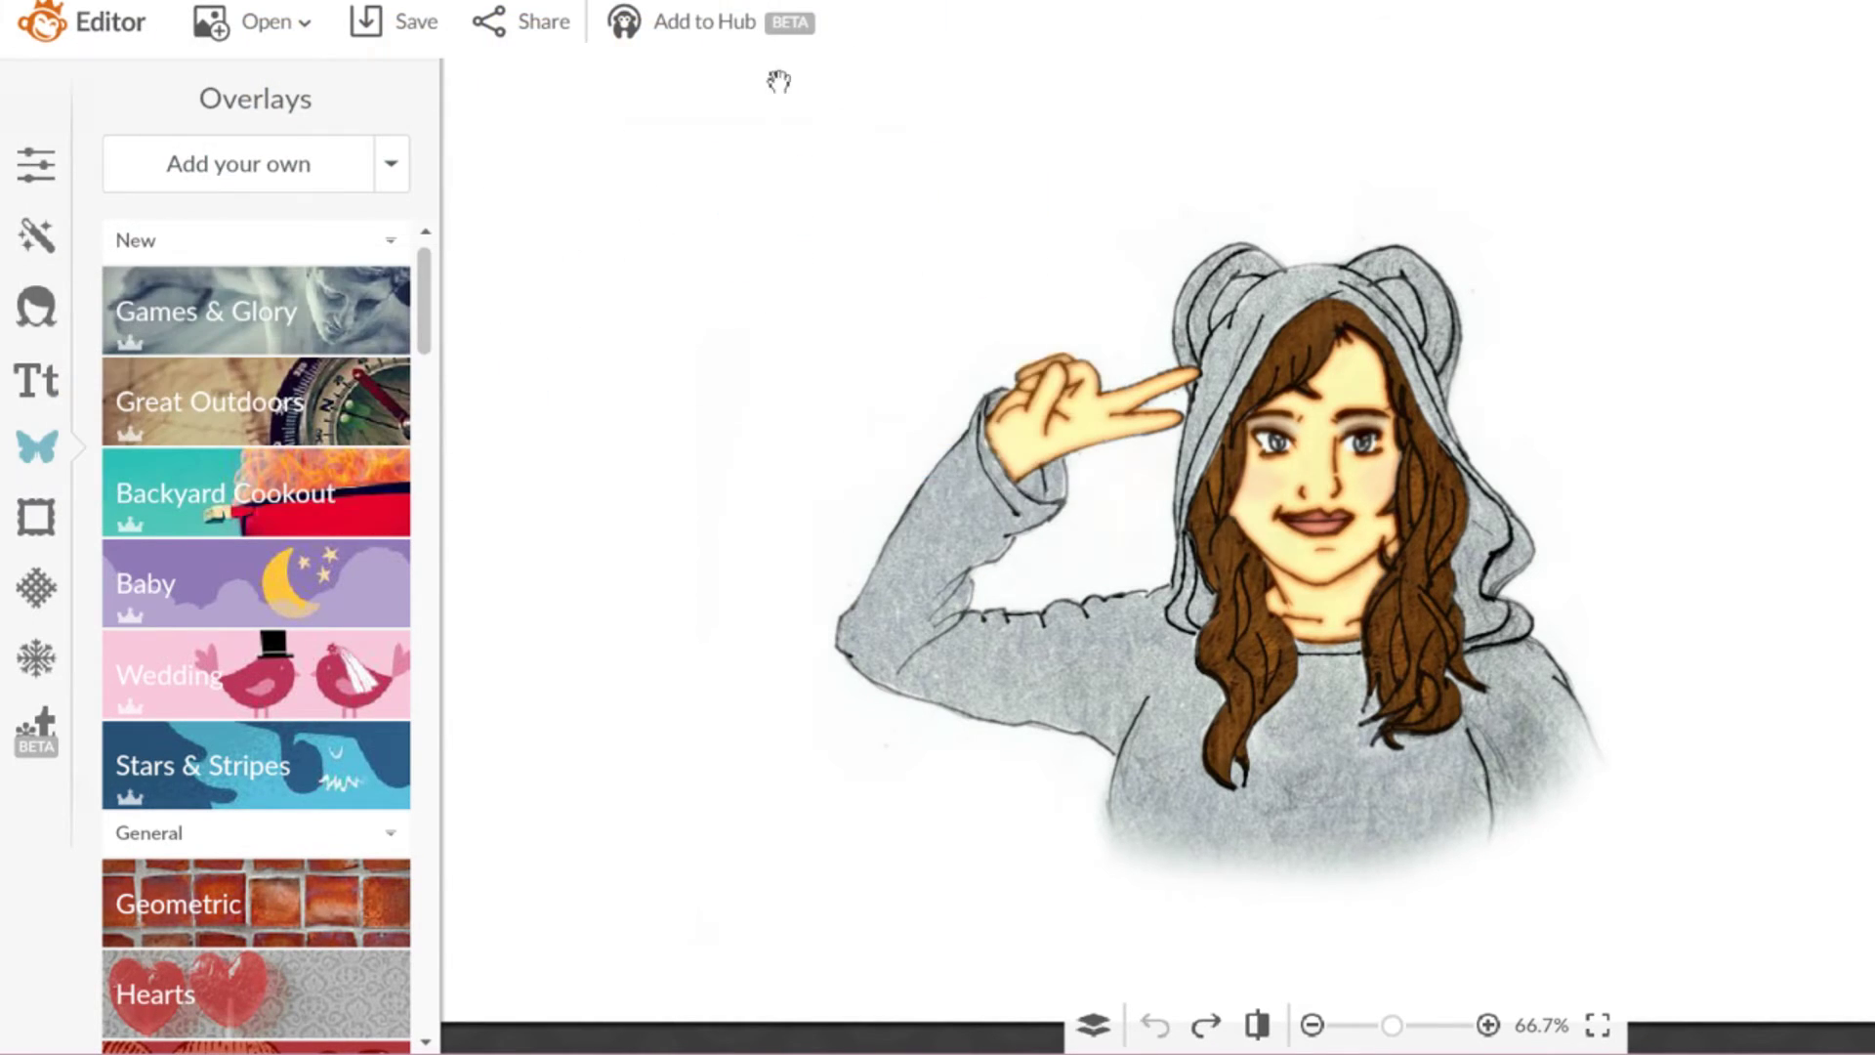
# Step: Move and enlarge the portrait overlay so it covers the whole canvas and lines up with the image beneath
pyautogui.moveTo(975, 343); pyautogui.dragTo(859, 265)
pyautogui.moveTo(1158, 466); pyautogui.dragTo(1167, 458)
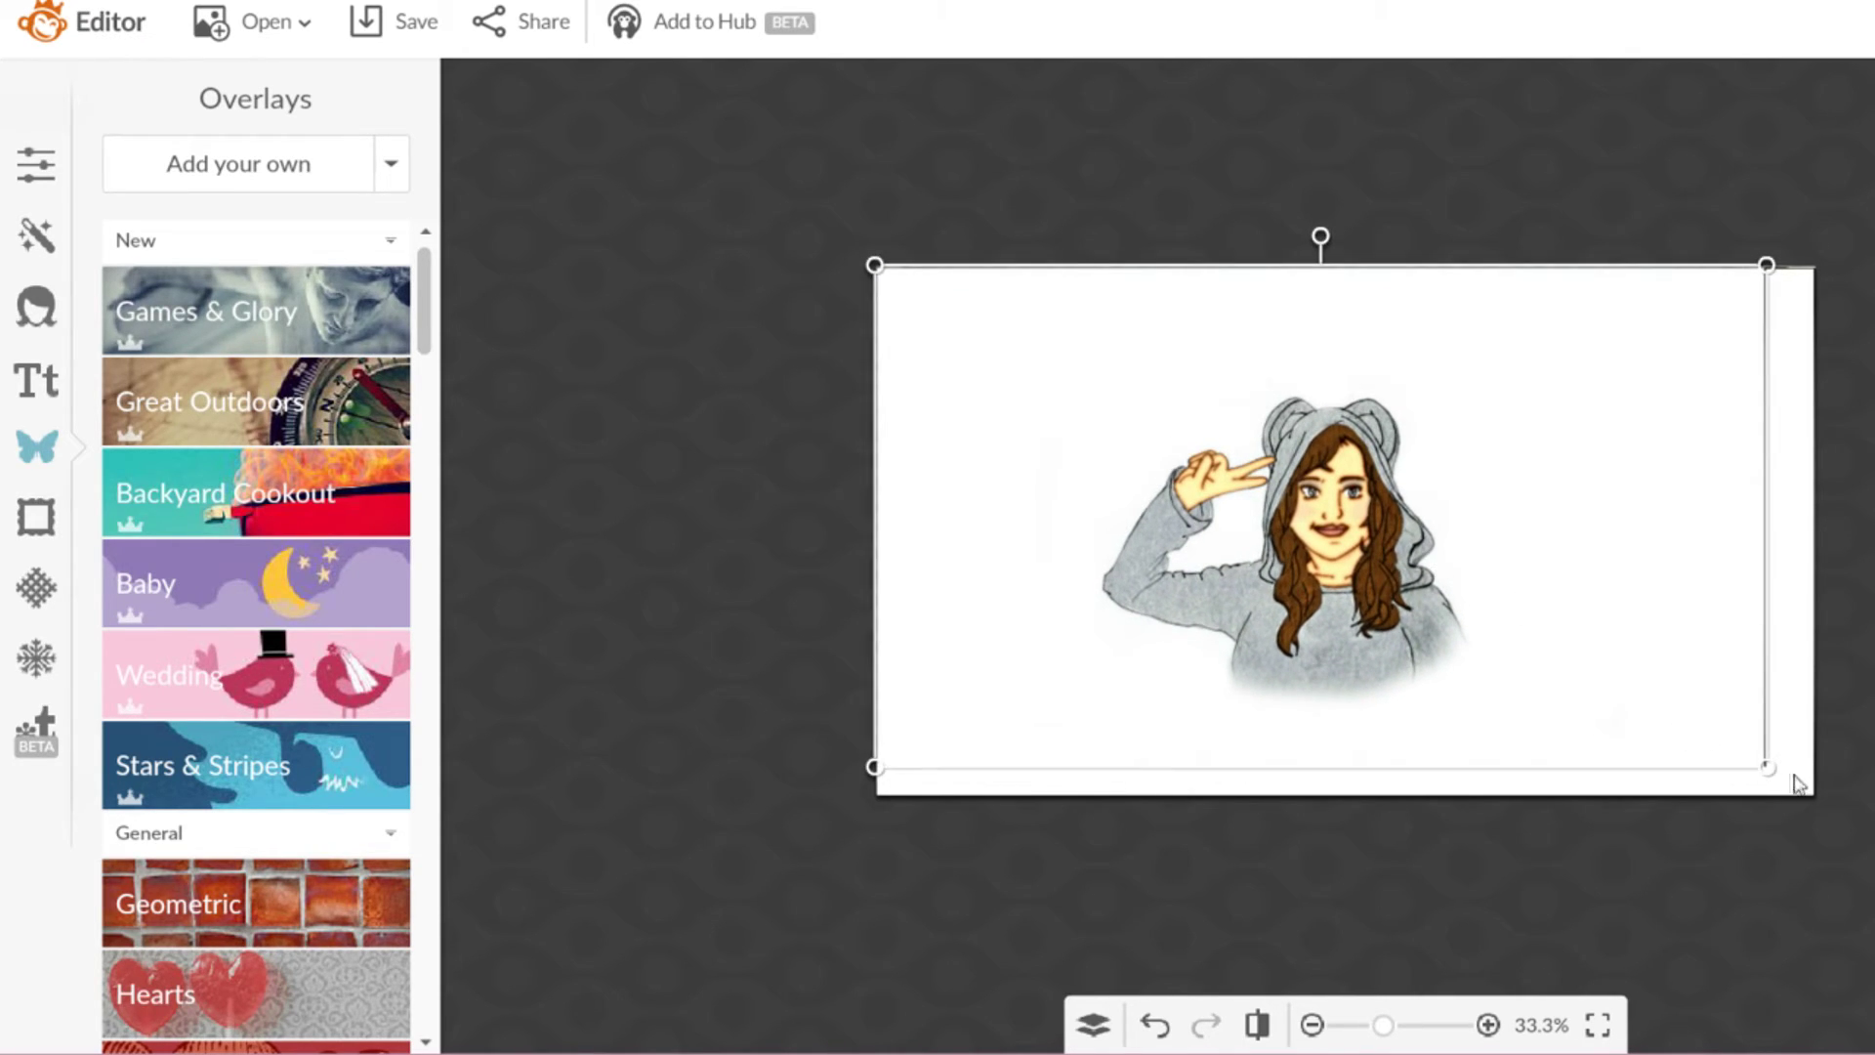
pyautogui.moveTo(1770, 769); pyautogui.dragTo(1824, 796)
pyautogui.scroll(3, 1628, 712)
pyautogui.scroll(-3, 1454, 712)
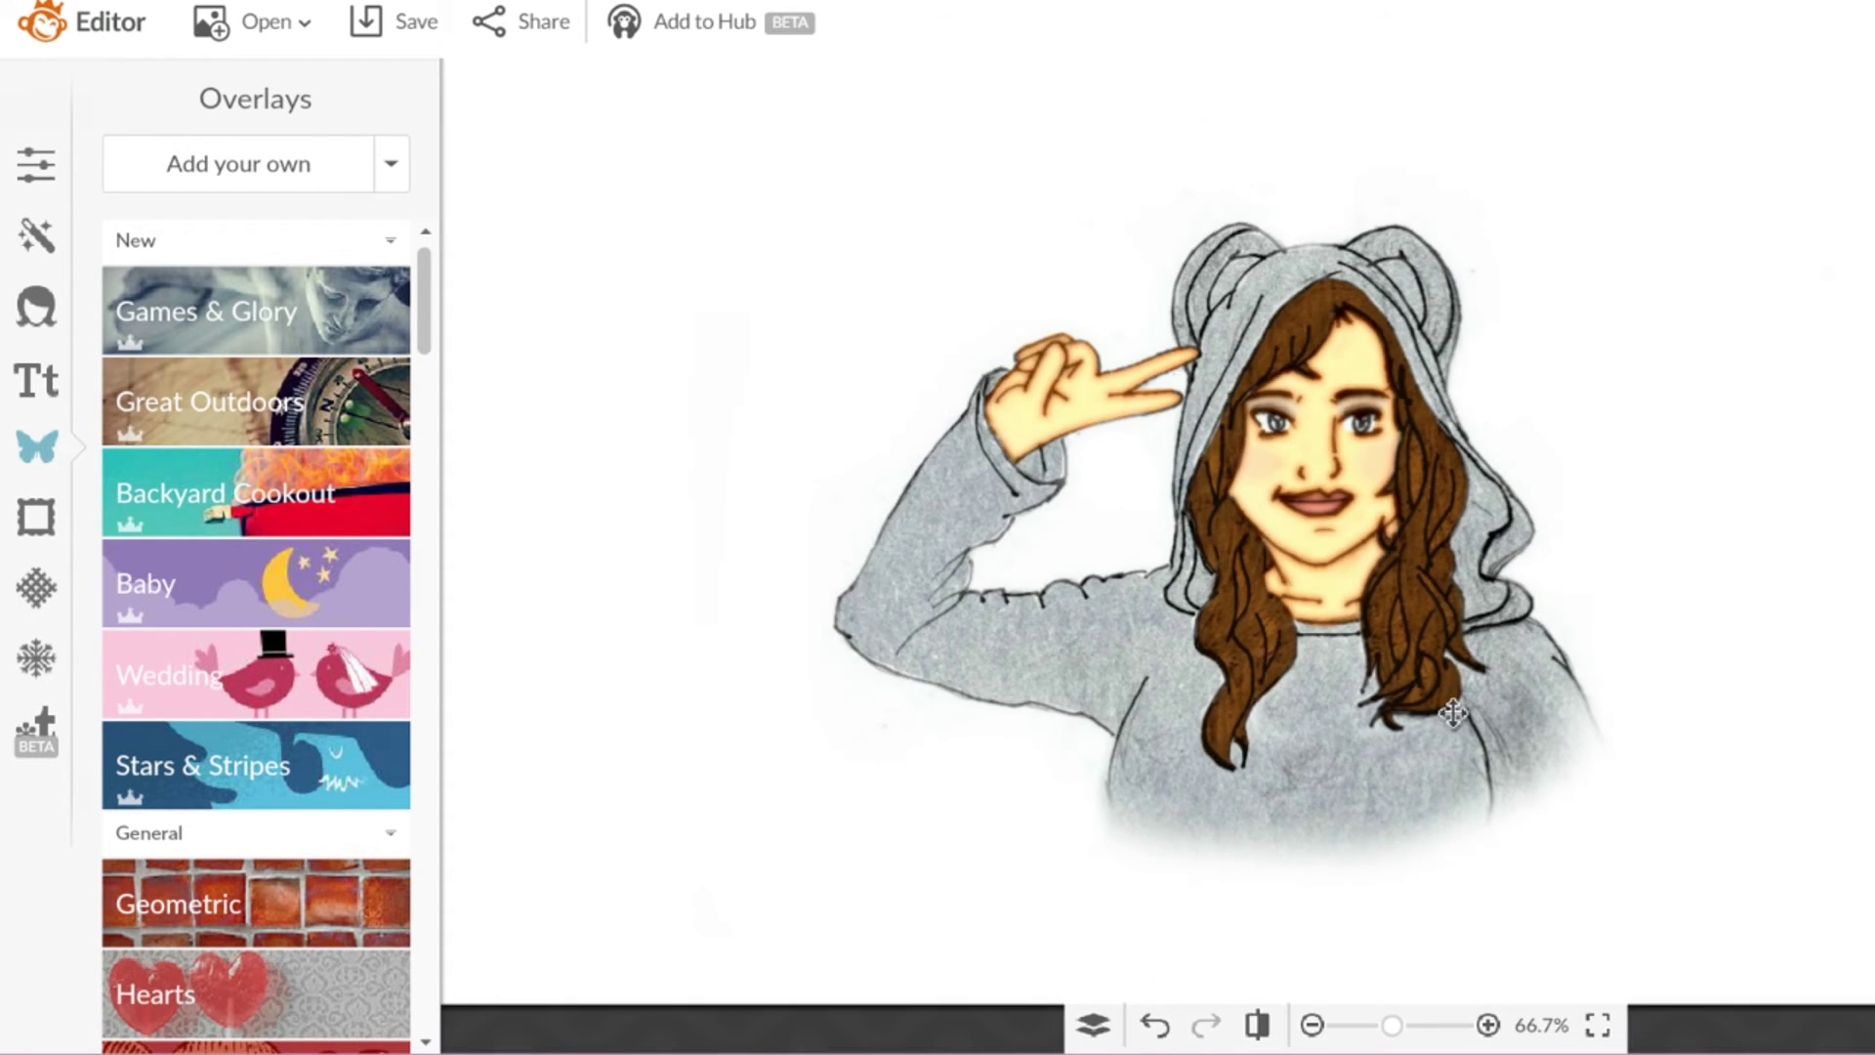
# Step: Erase the overlay over the iris of the eye nearest the raised hand
pyautogui.scroll(4, 1539, 498)
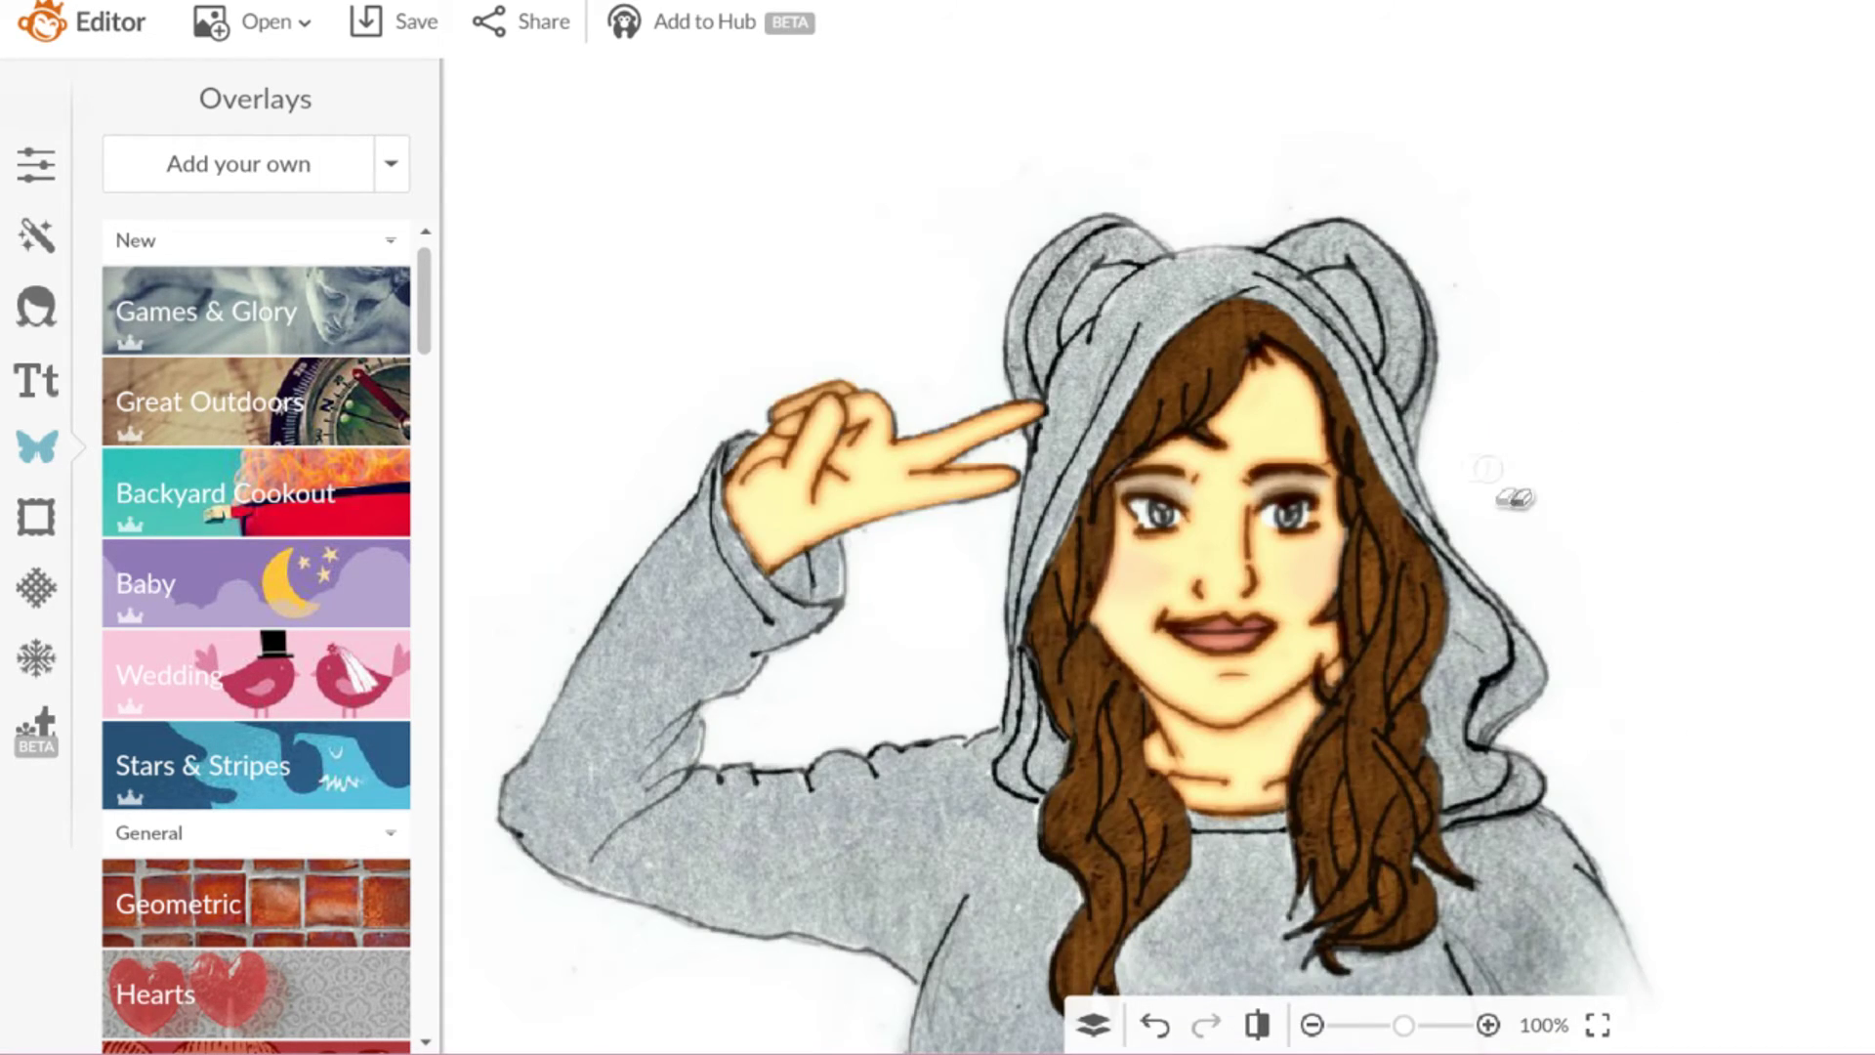
pyautogui.scroll(5, 1319, 545)
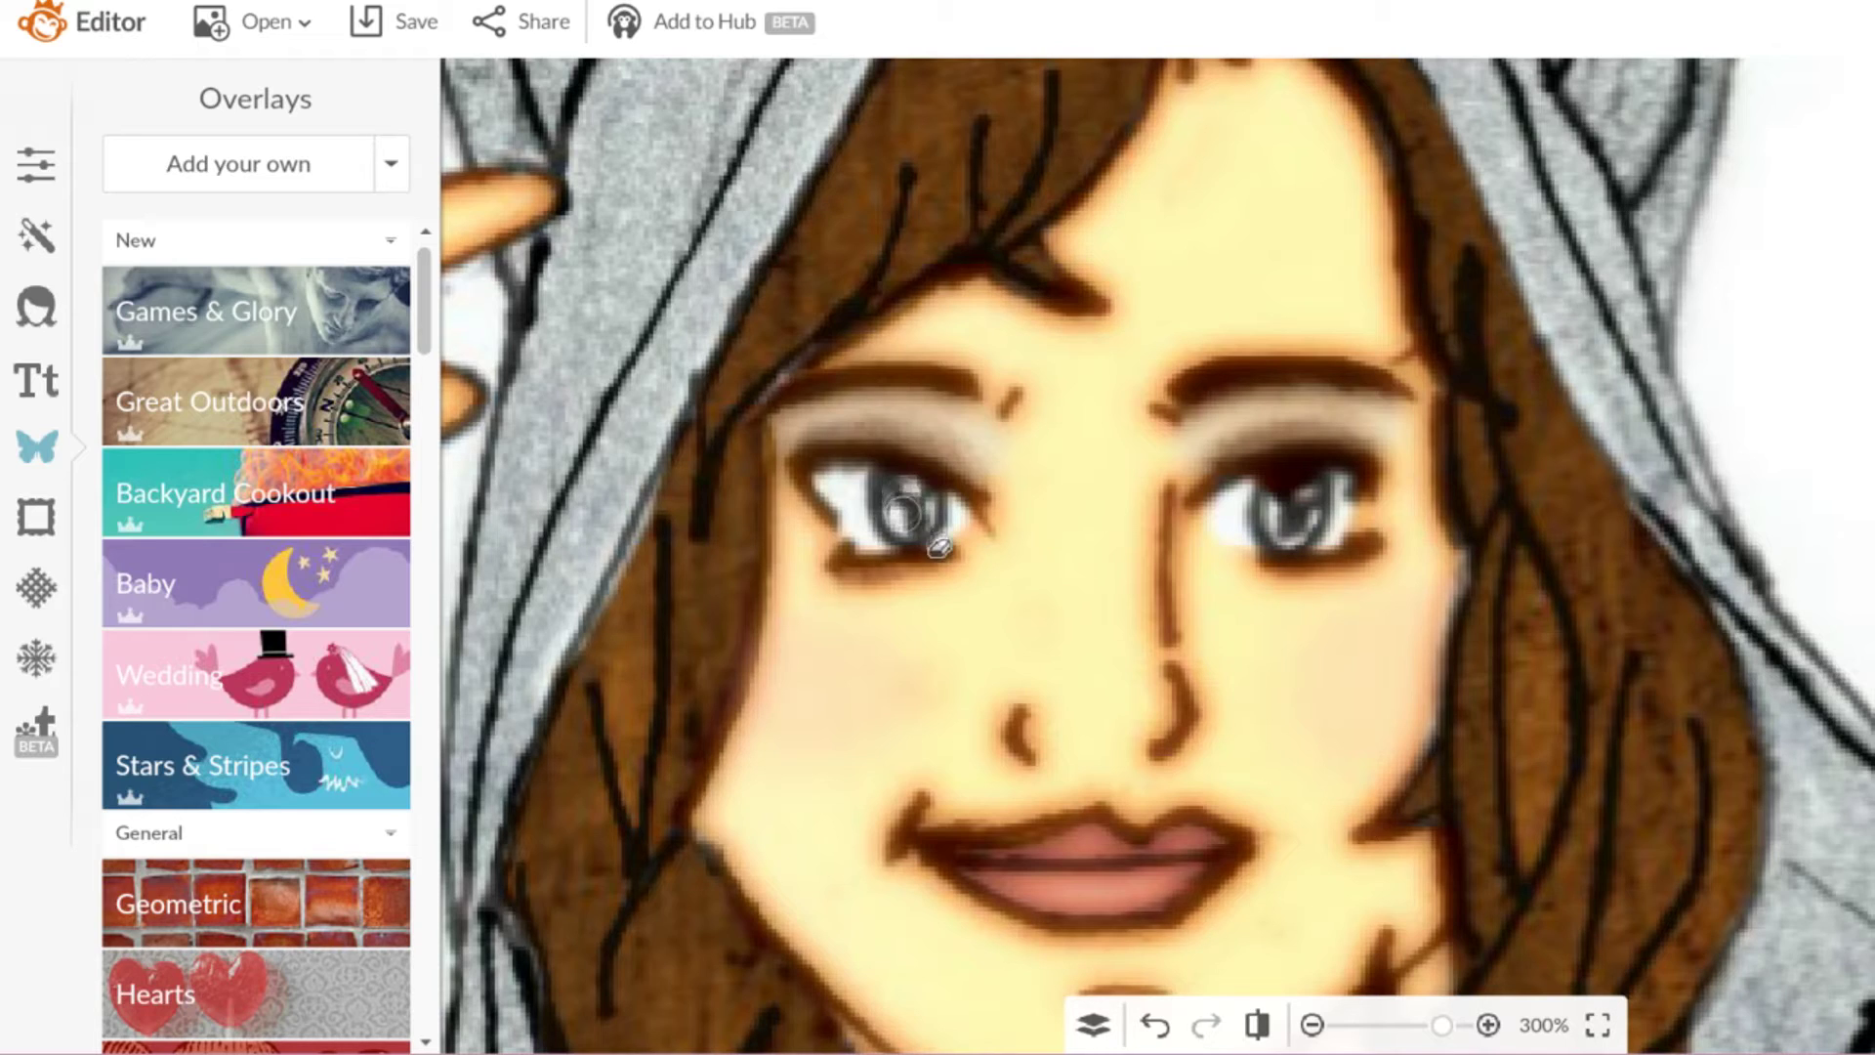
pyautogui.moveTo(901, 489); pyautogui.dragTo(913, 500)
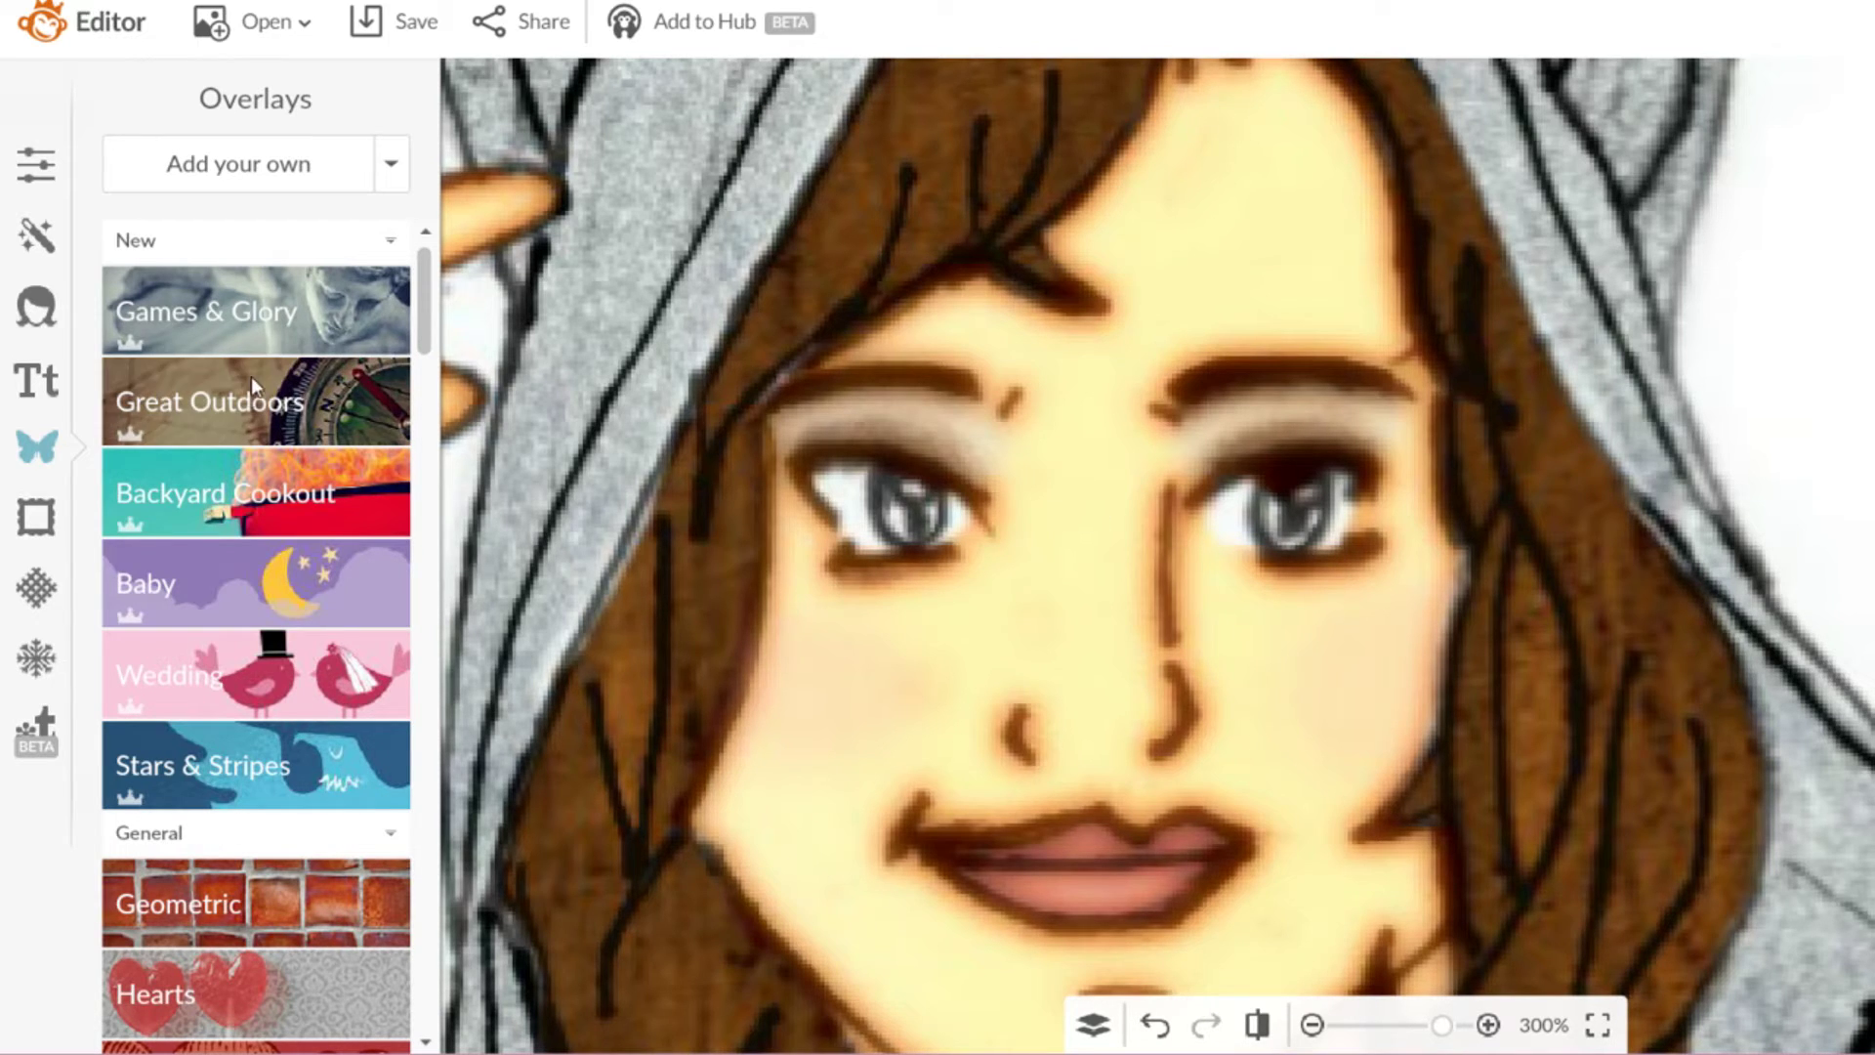
# Step: Open the Tint effect from the Paintbox effects to colour the exposed irises
pyautogui.click(41, 666)
pyautogui.click(42, 597)
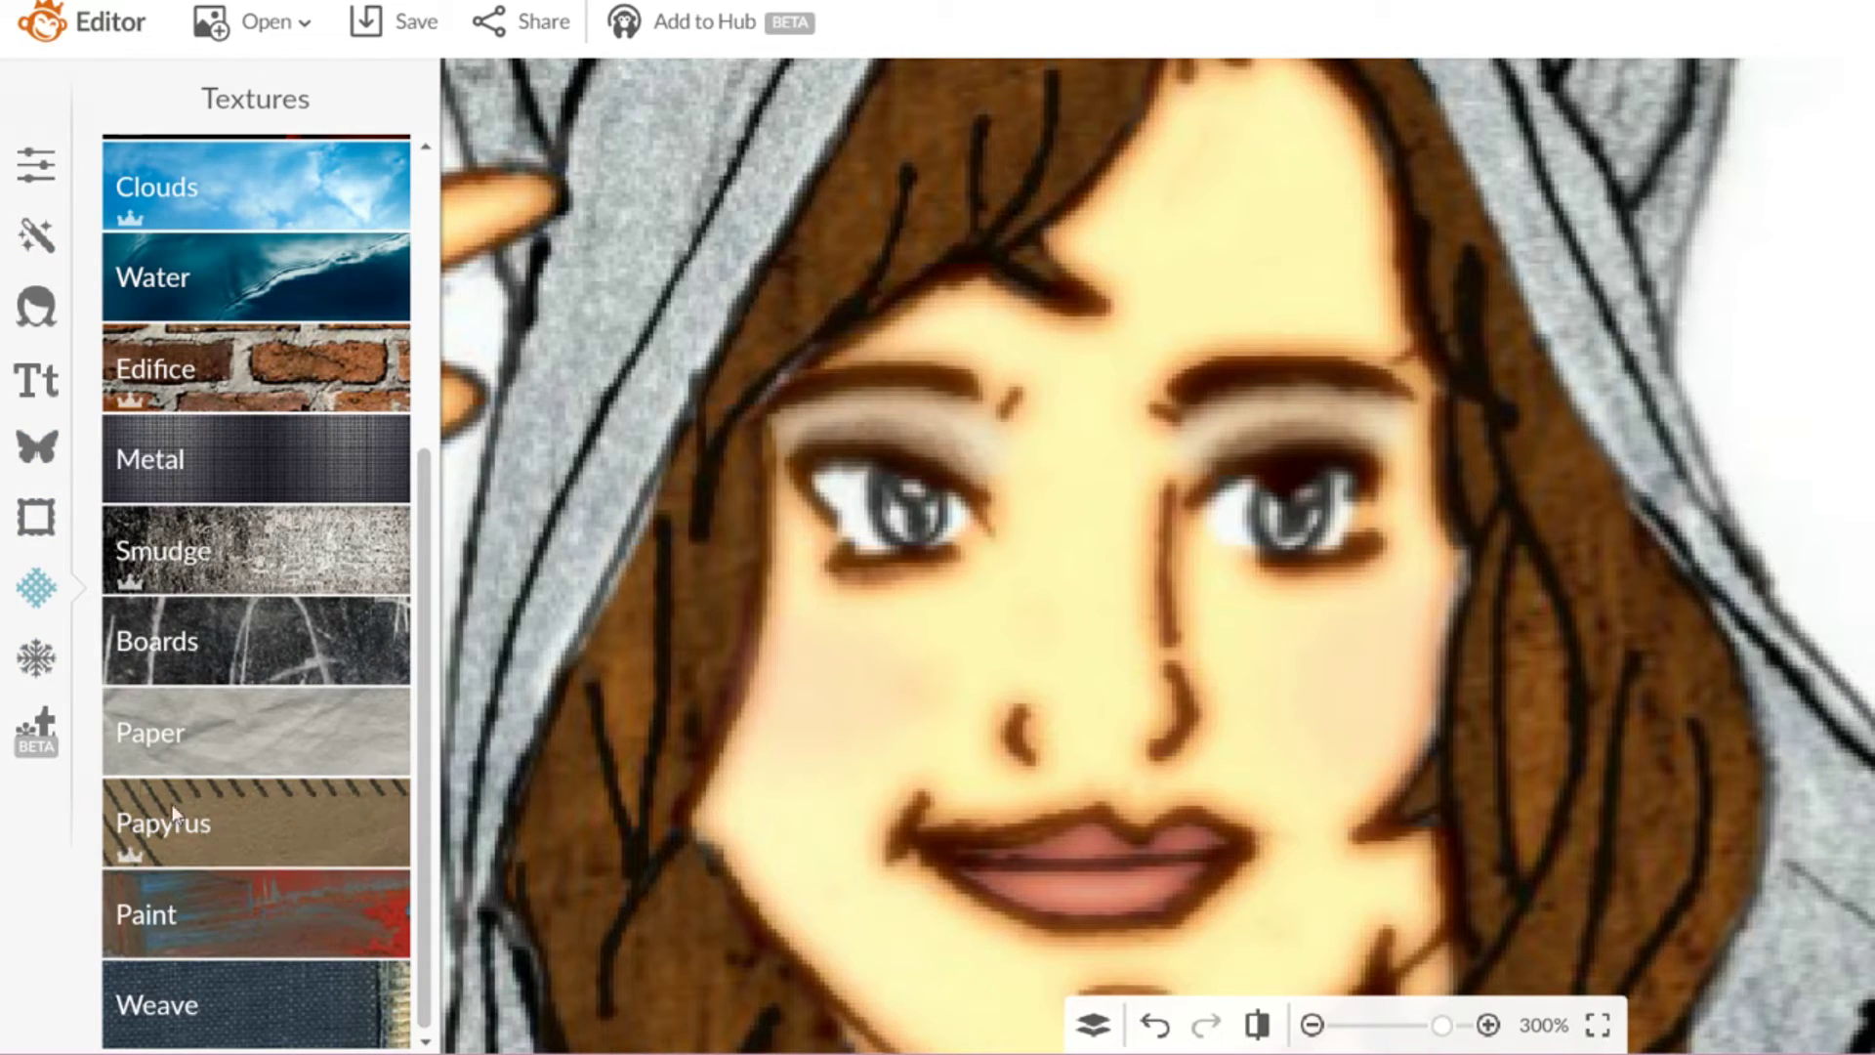
pyautogui.click(39, 518)
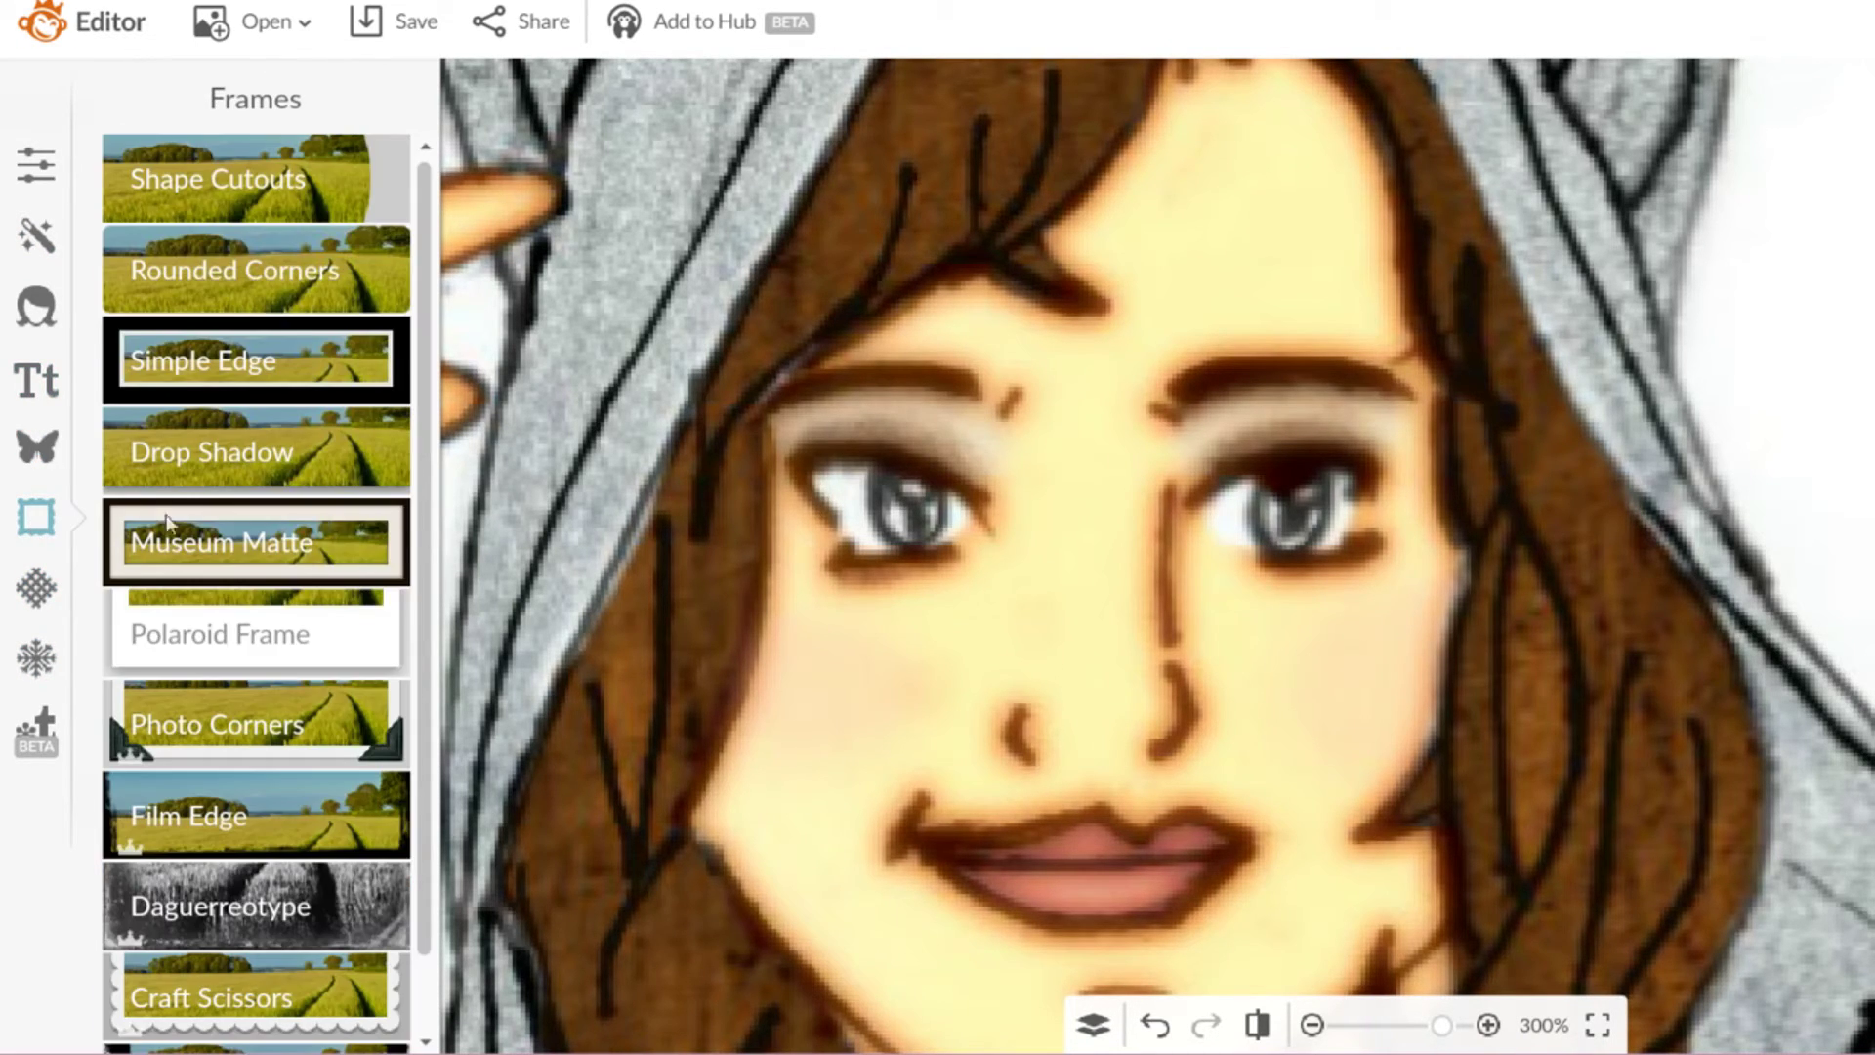
pyautogui.click(37, 234)
pyautogui.scroll(-3, 234, 809)
pyautogui.scroll(3, 234, 808)
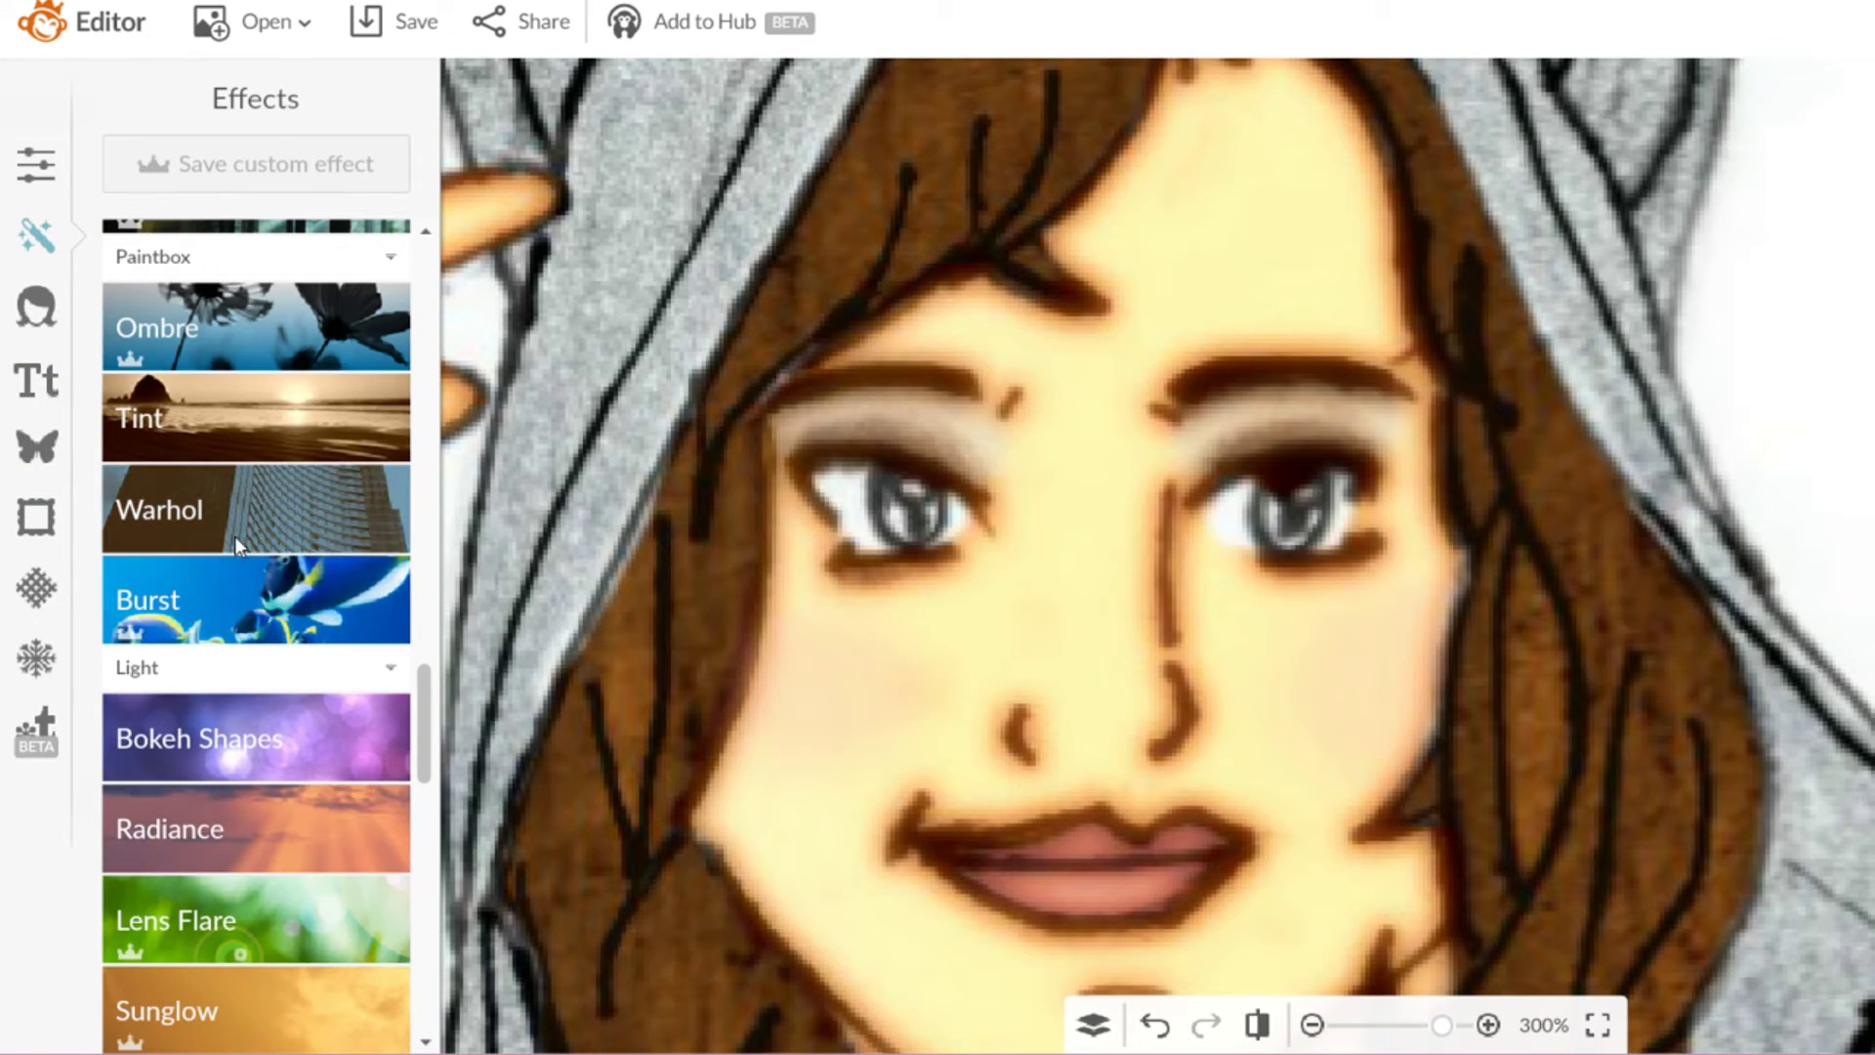
pyautogui.click(195, 419)
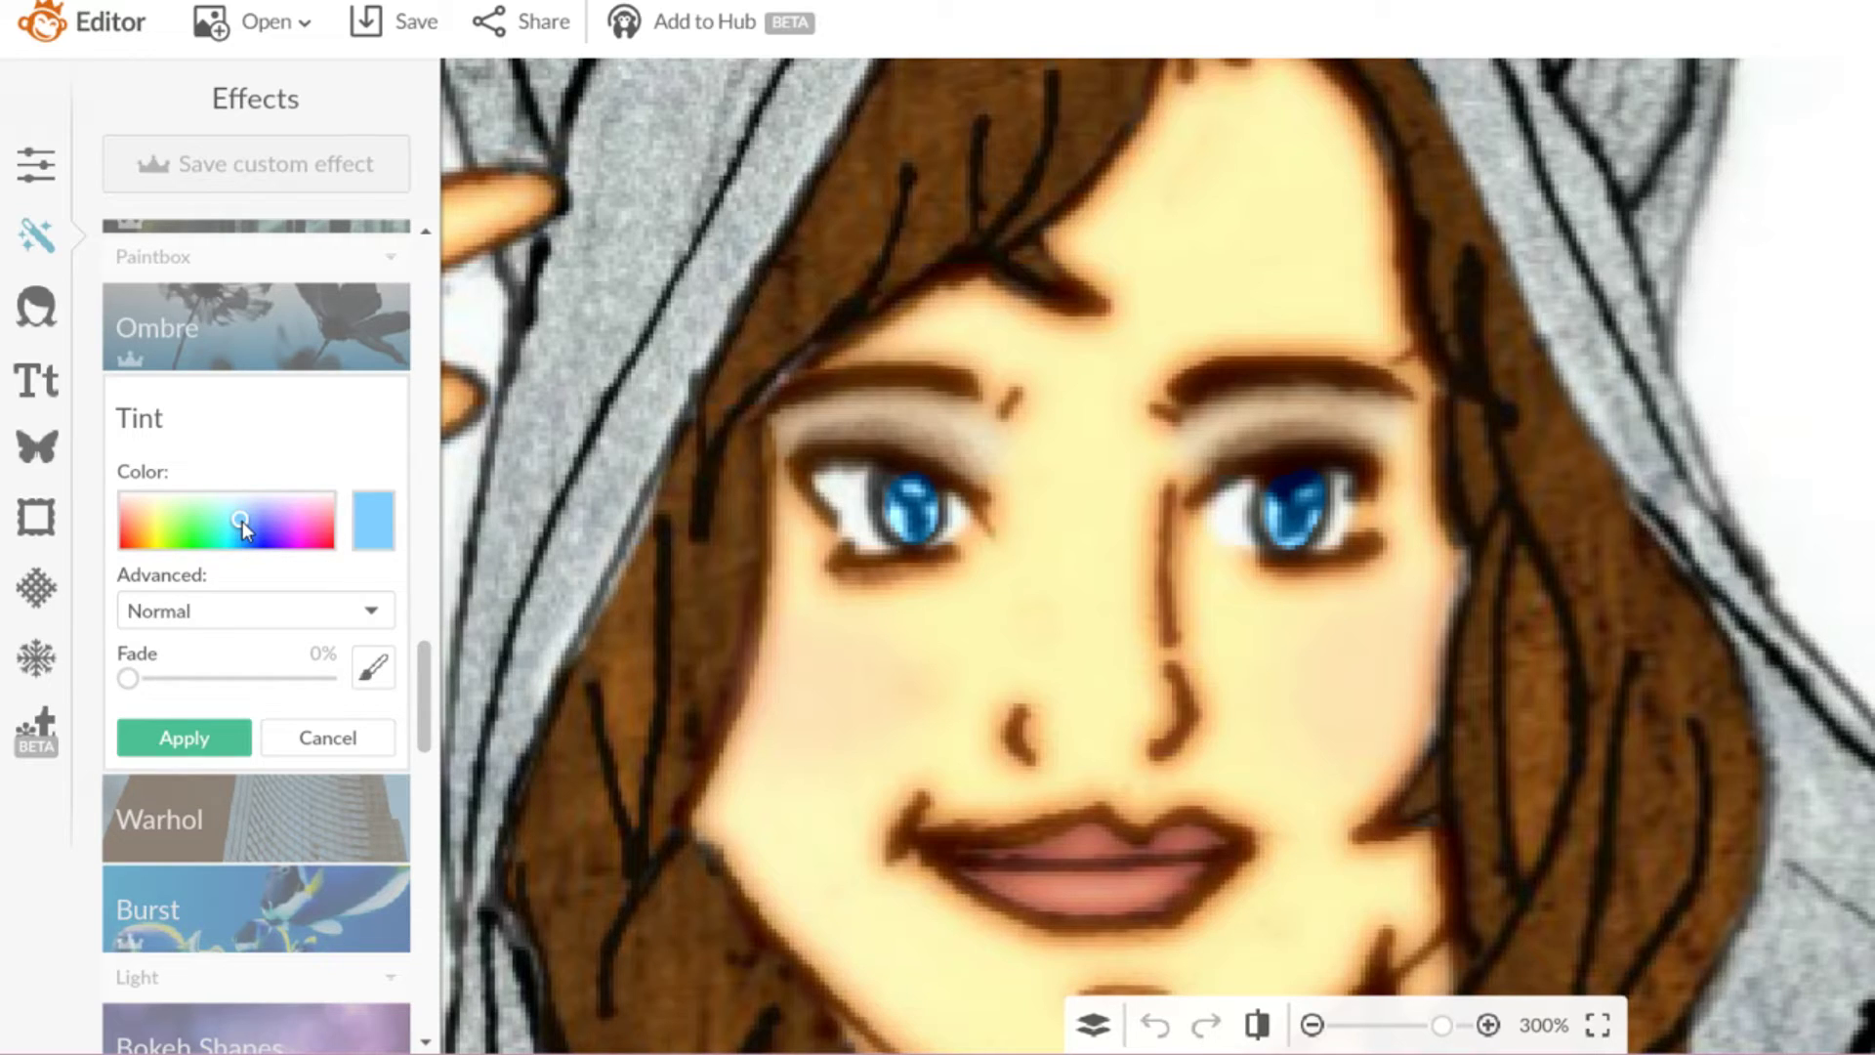
# Step: Try a pale periwinkle tint on the irises with the fade set to 24%
pyautogui.moveTo(243, 519); pyautogui.dragTo(258, 536)
pyautogui.moveTo(188, 677); pyautogui.dragTo(242, 676)
pyautogui.moveTo(261, 538)
pyautogui.mouseDown()
pyautogui.moveTo(237, 520)
pyautogui.moveTo(259, 507)
pyautogui.mouseUp()
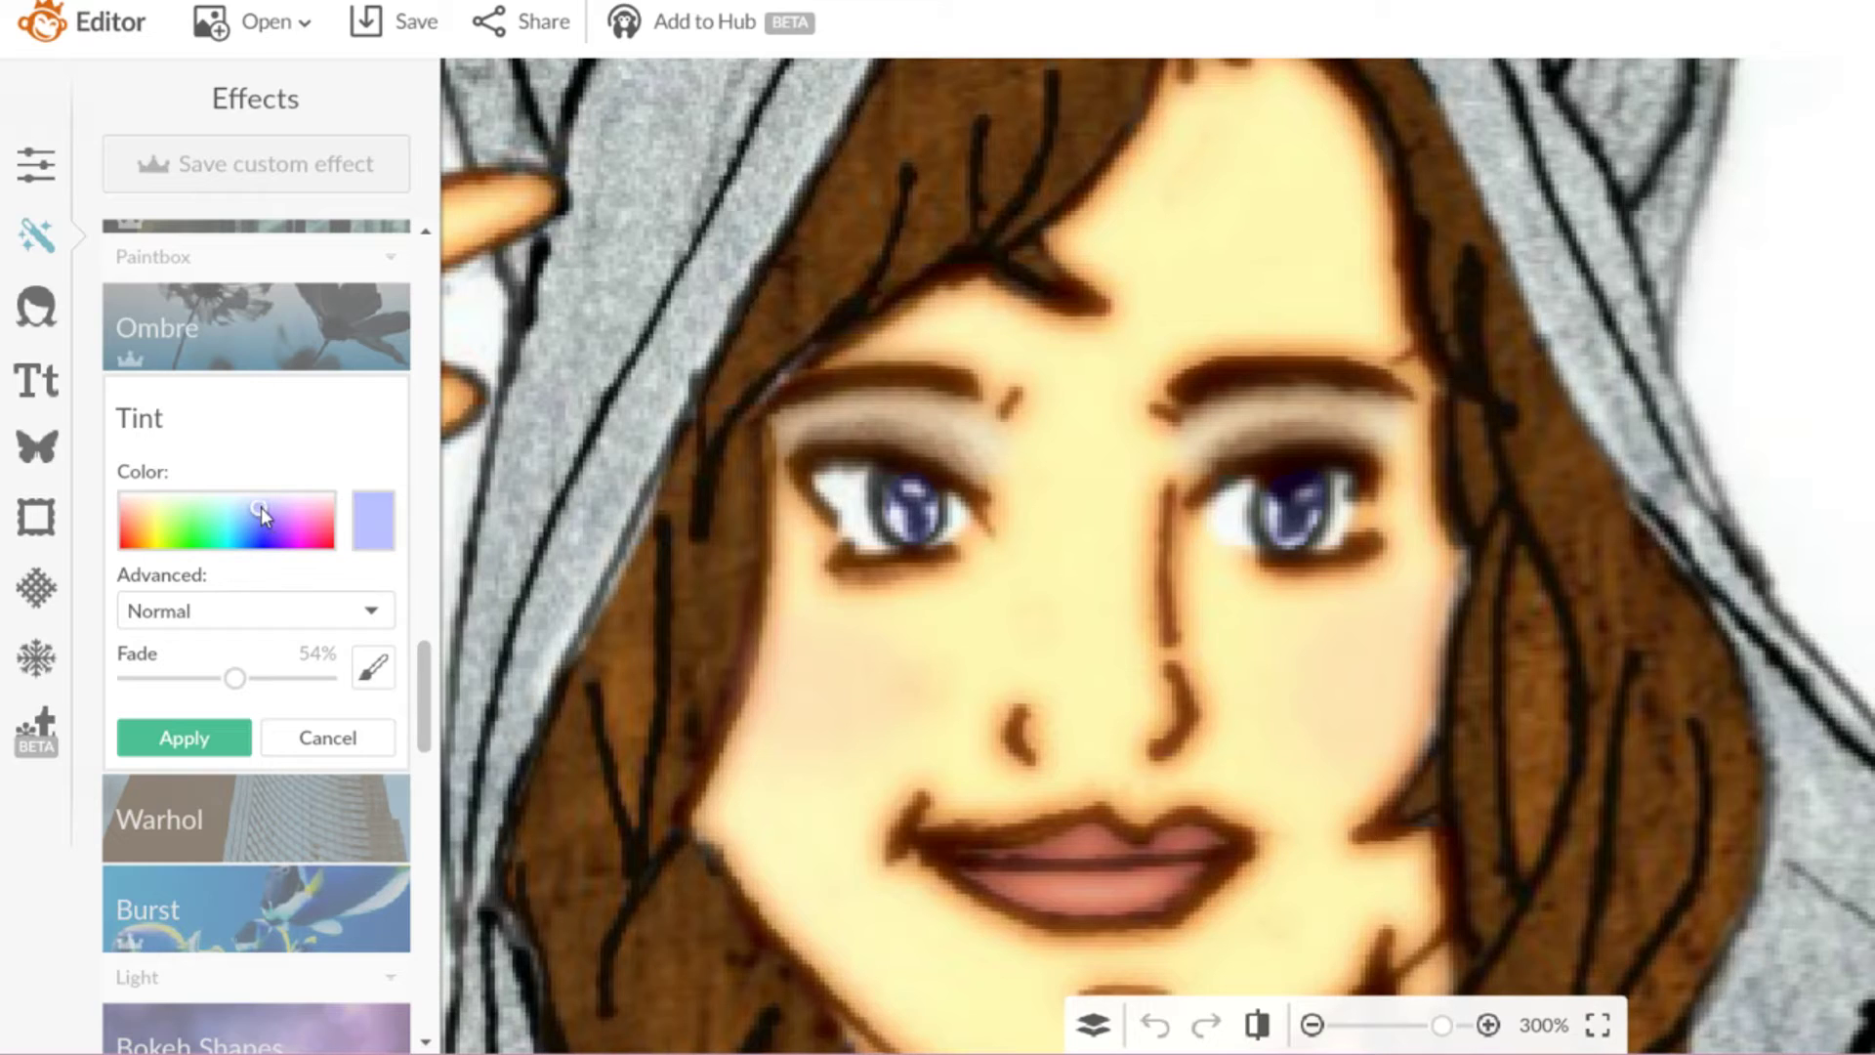
pyautogui.moveTo(192, 681); pyautogui.dragTo(176, 679)
# Step: Switch the tint's blend mode to Difference, pick a medium blue and set the fade to 50%
pyautogui.click(275, 612)
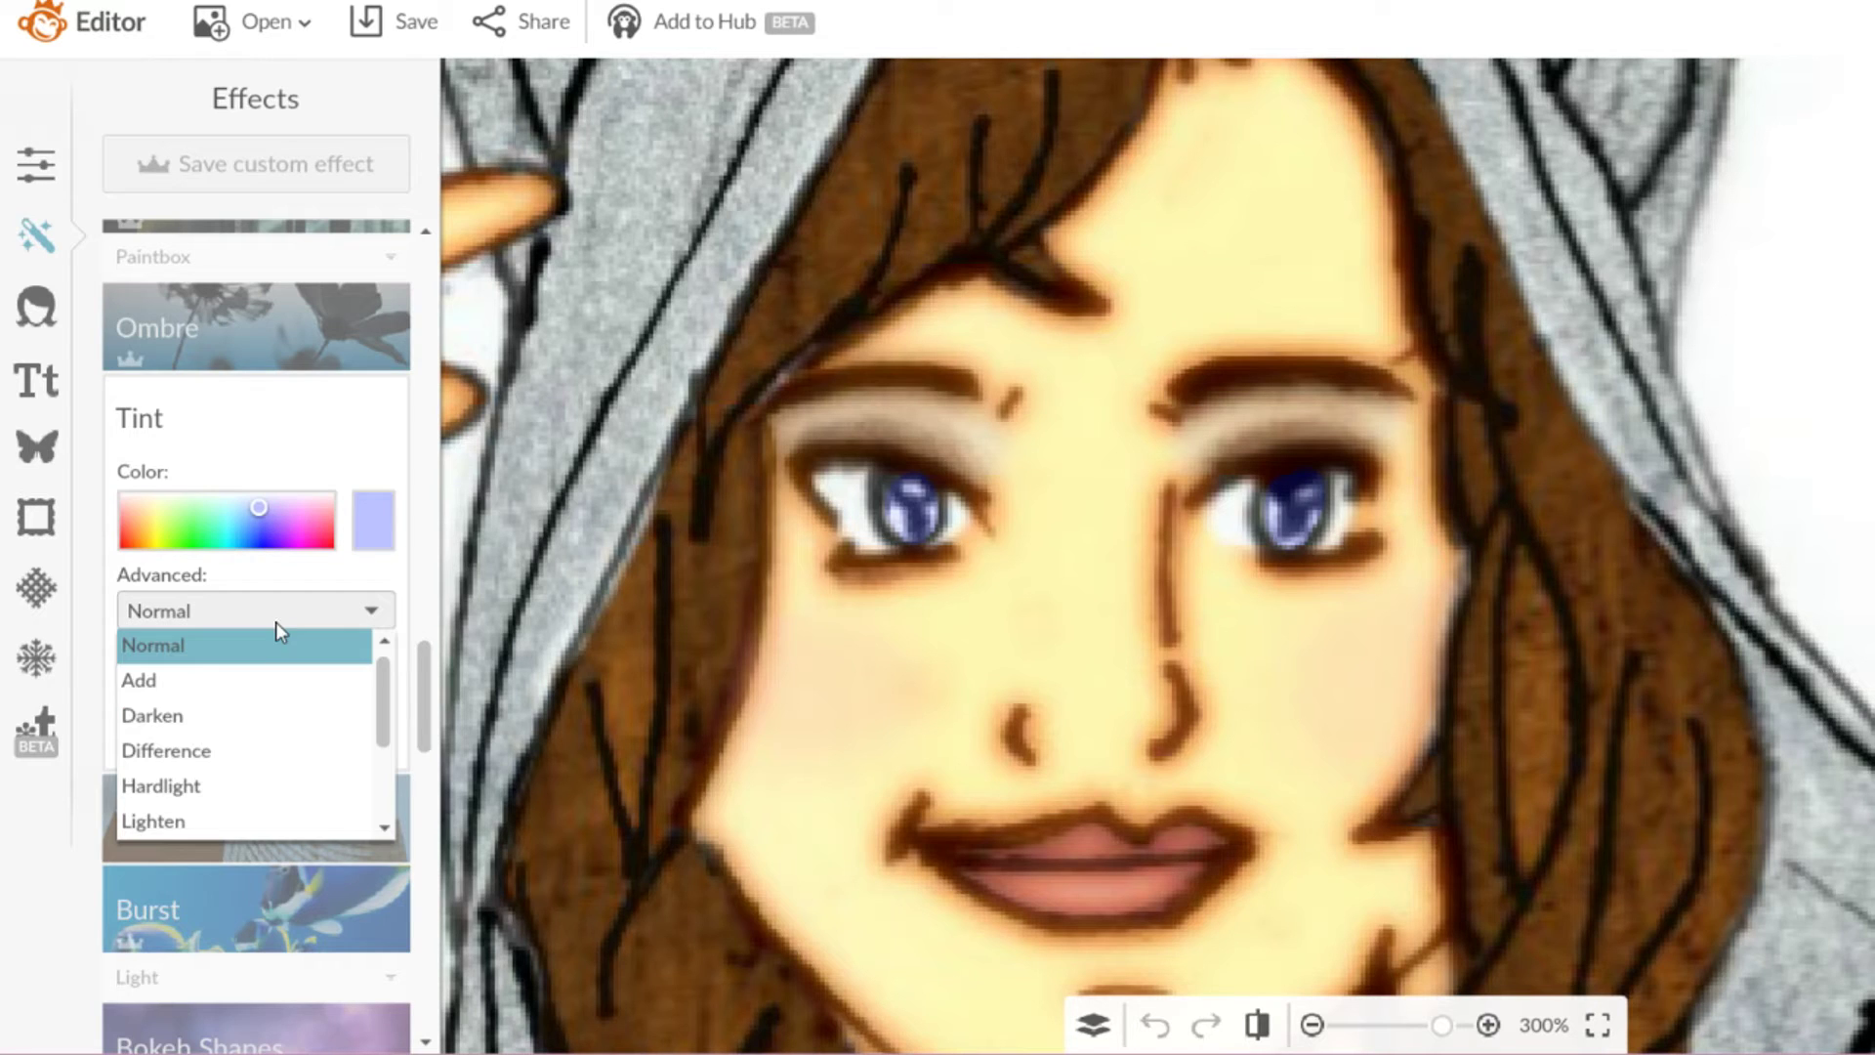
pyautogui.click(235, 772)
pyautogui.moveTo(260, 506)
pyautogui.mouseDown()
pyautogui.moveTo(257, 488)
pyautogui.moveTo(260, 529)
pyautogui.mouseUp()
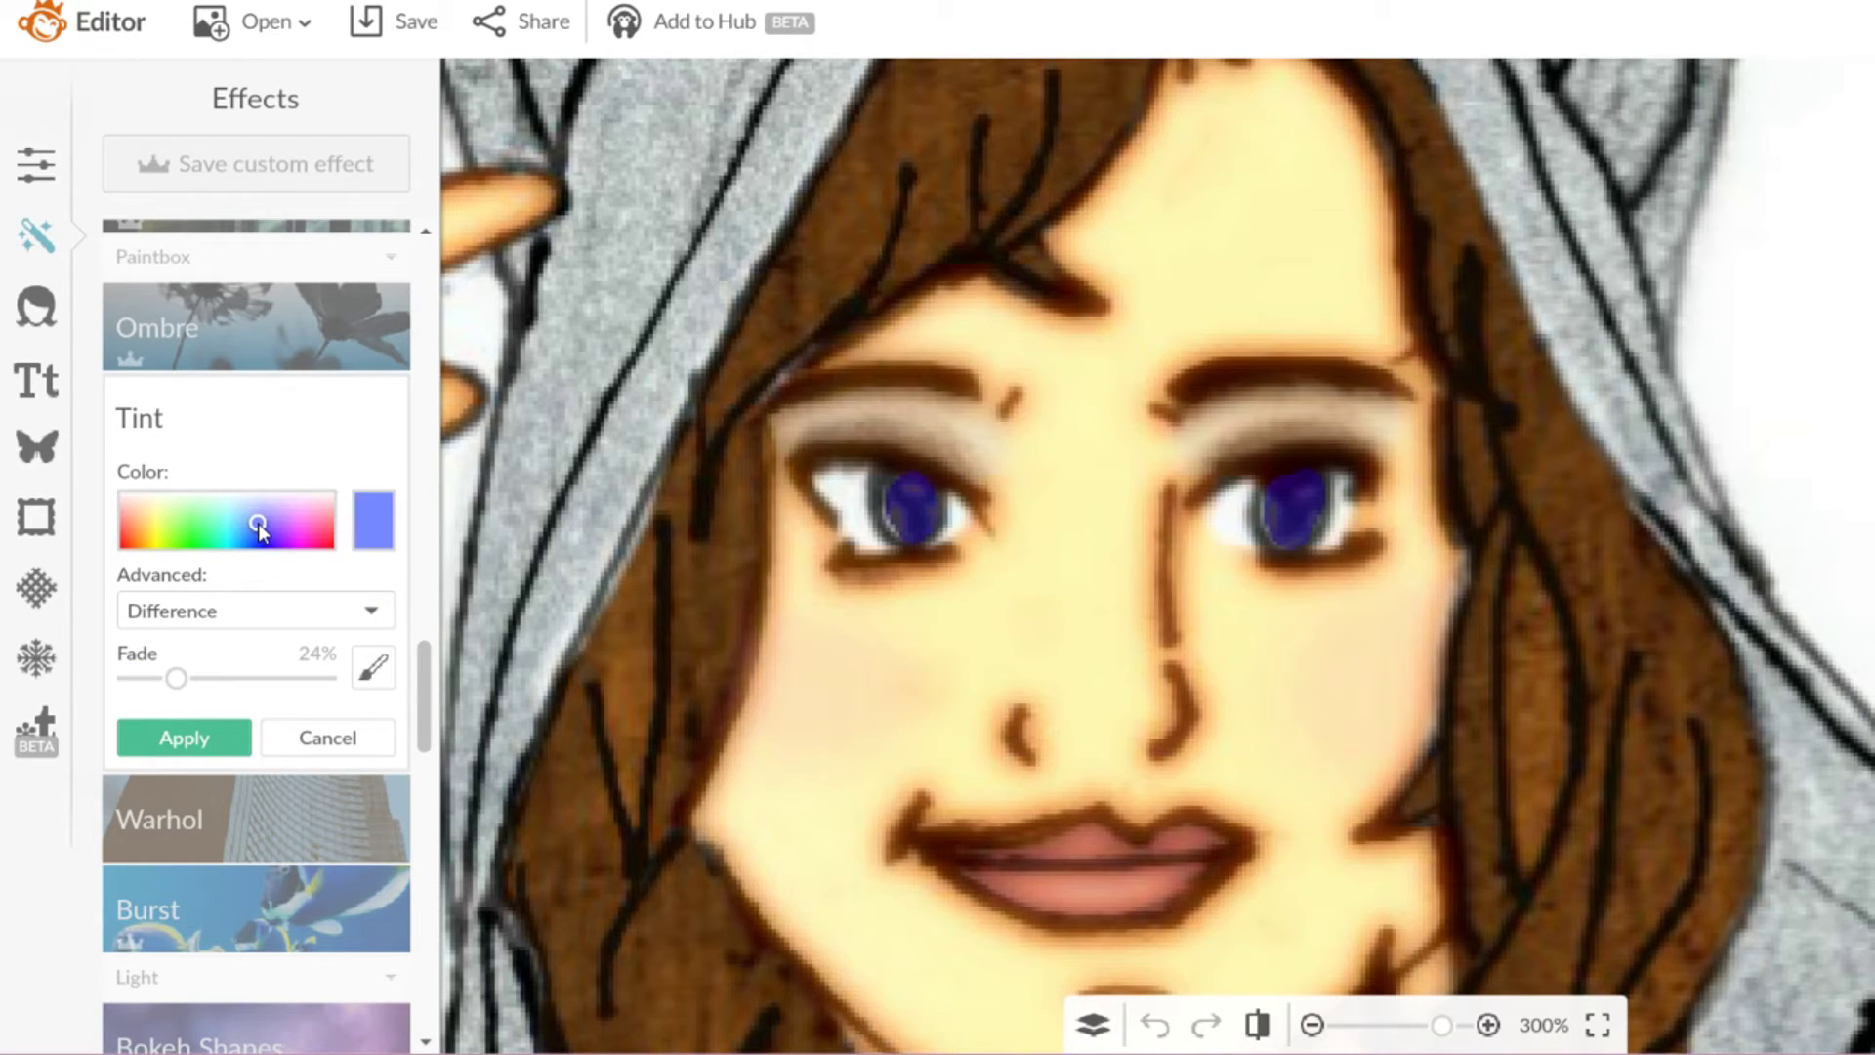
pyautogui.moveTo(176, 678); pyautogui.dragTo(223, 684)
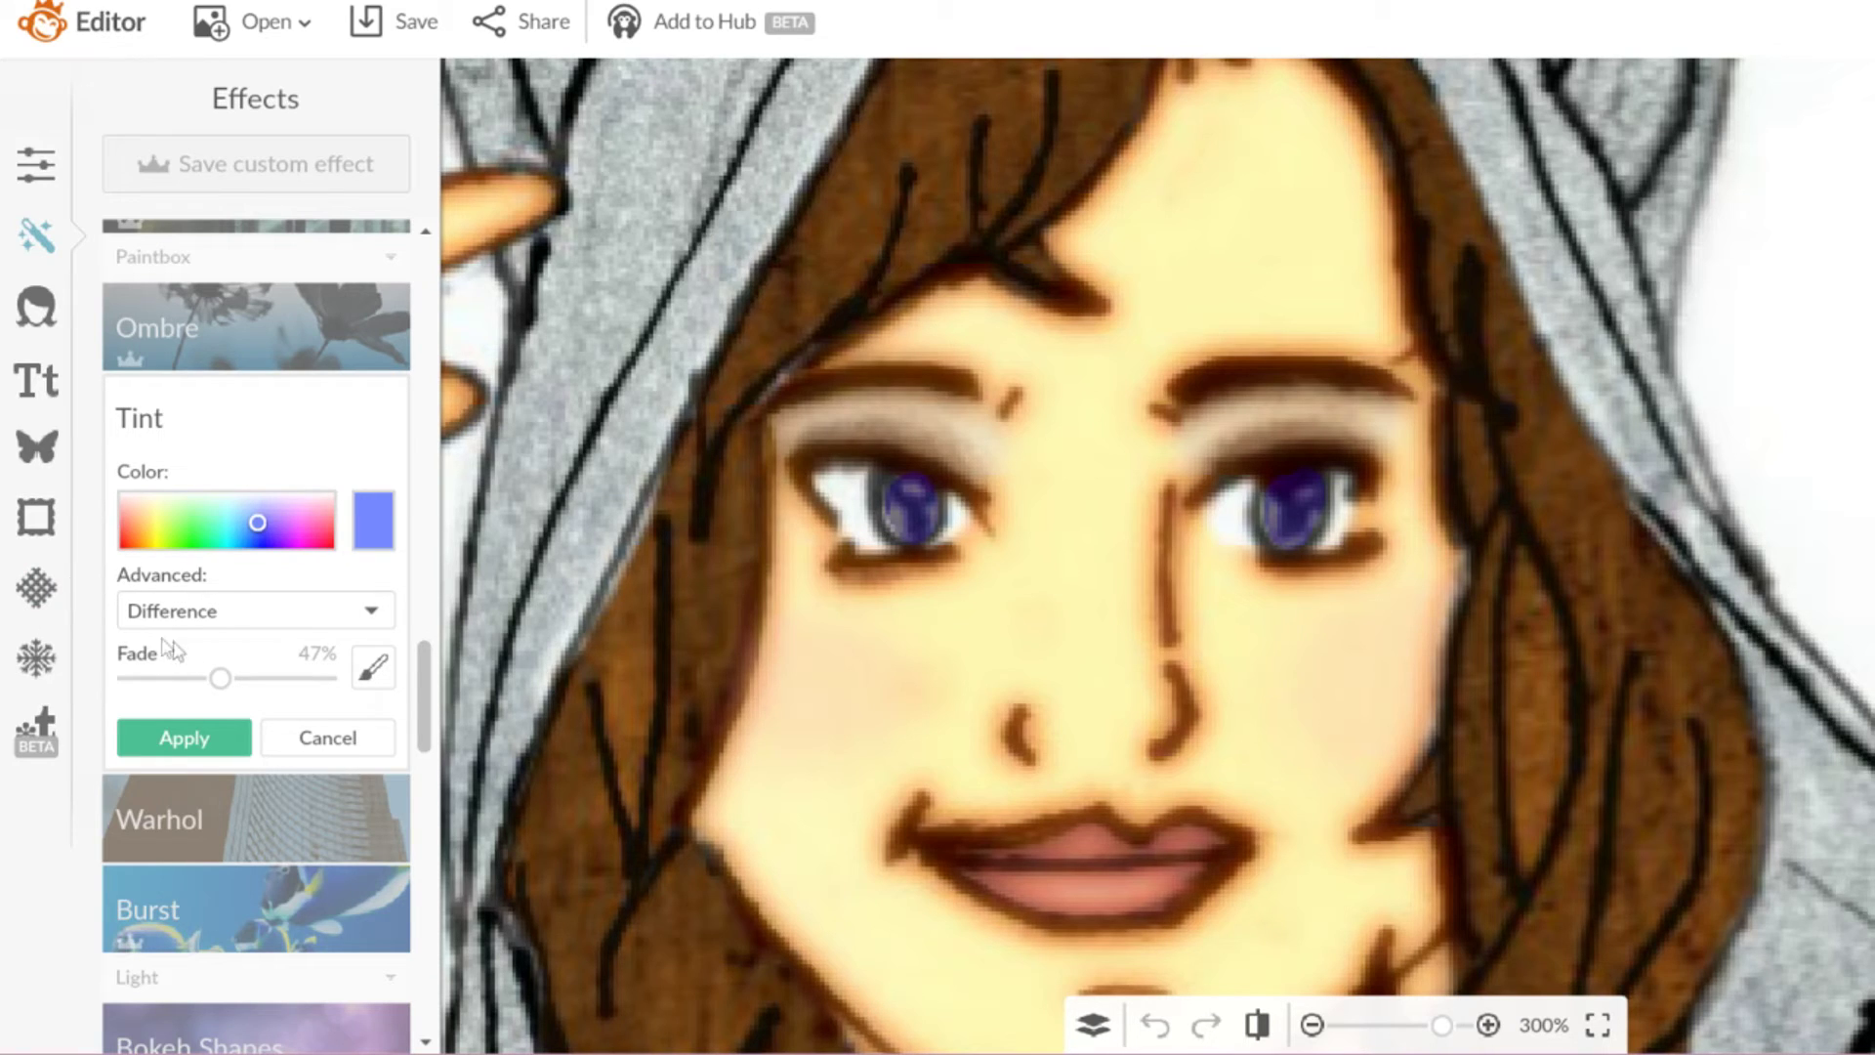
pyautogui.moveTo(224, 681); pyautogui.dragTo(232, 680)
# Step: Change the tint colour to a saturated blue-violet, set the fade to 69% and apply the effect
pyautogui.click(270, 518)
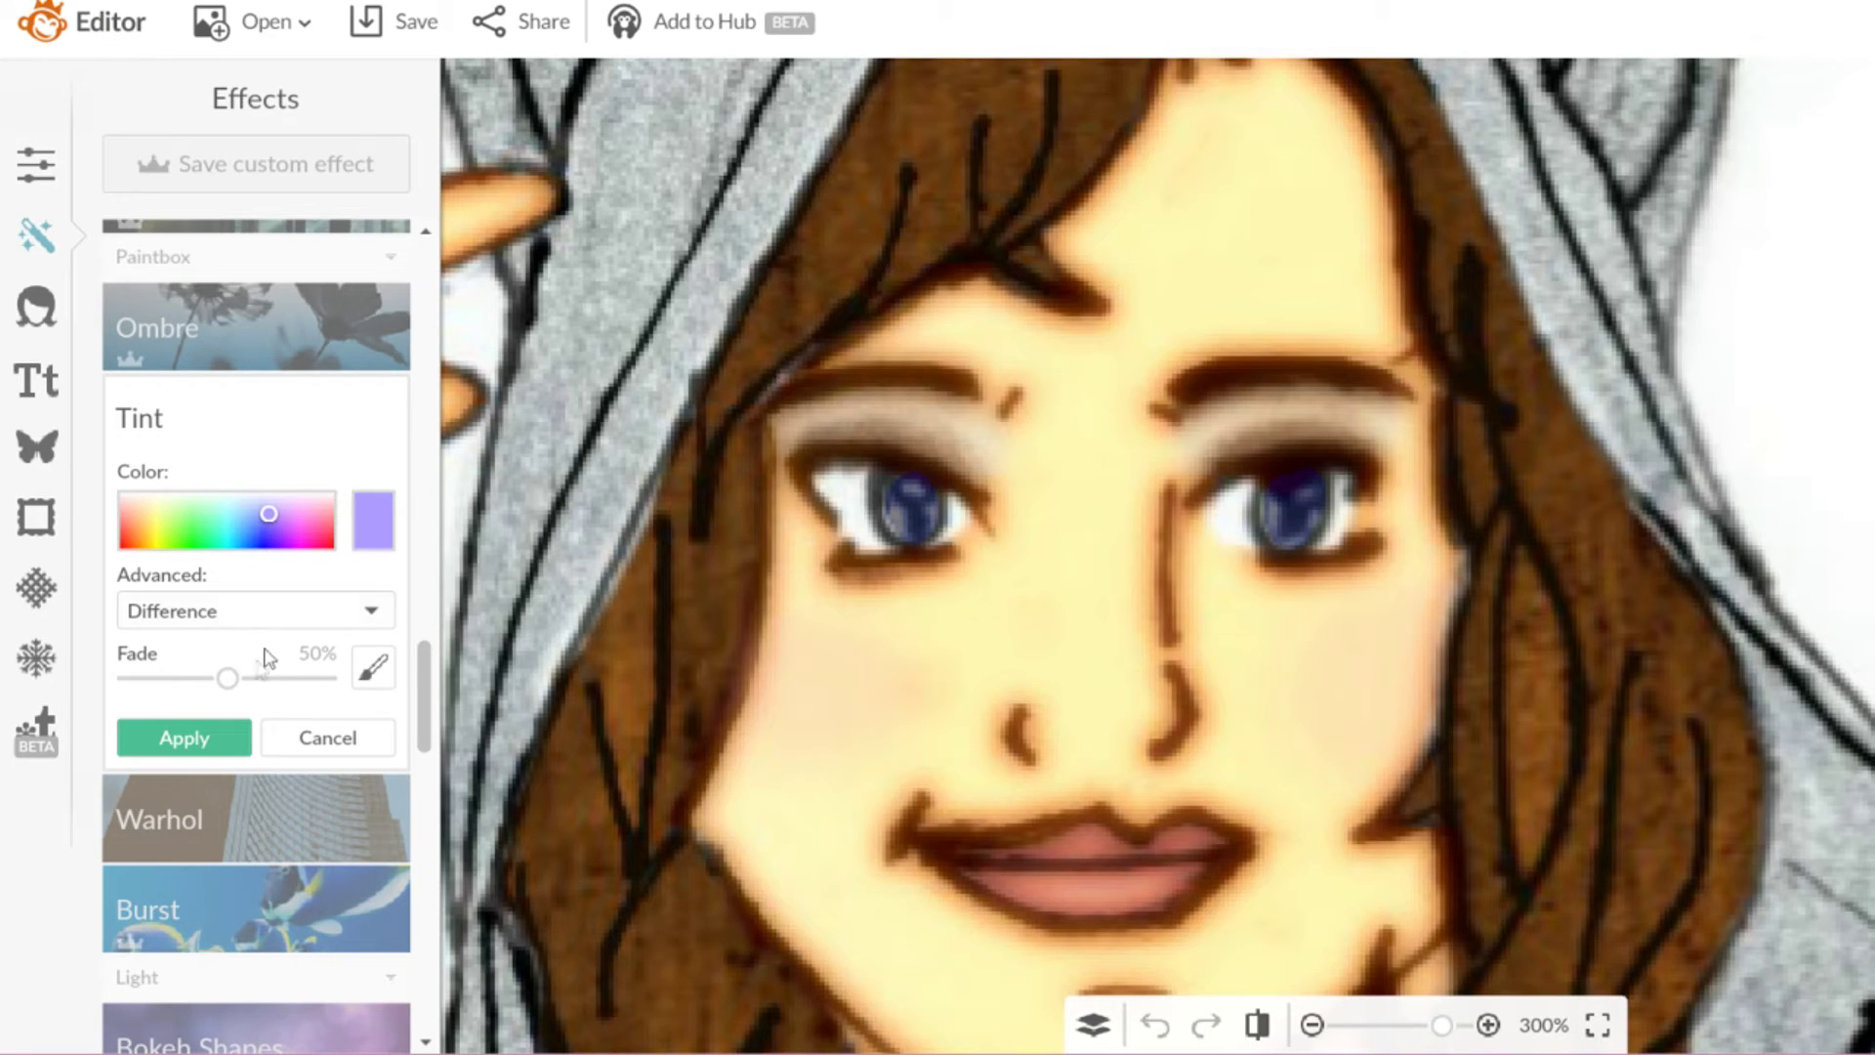
pyautogui.click(266, 519)
pyautogui.moveTo(267, 518); pyautogui.dragTo(264, 531)
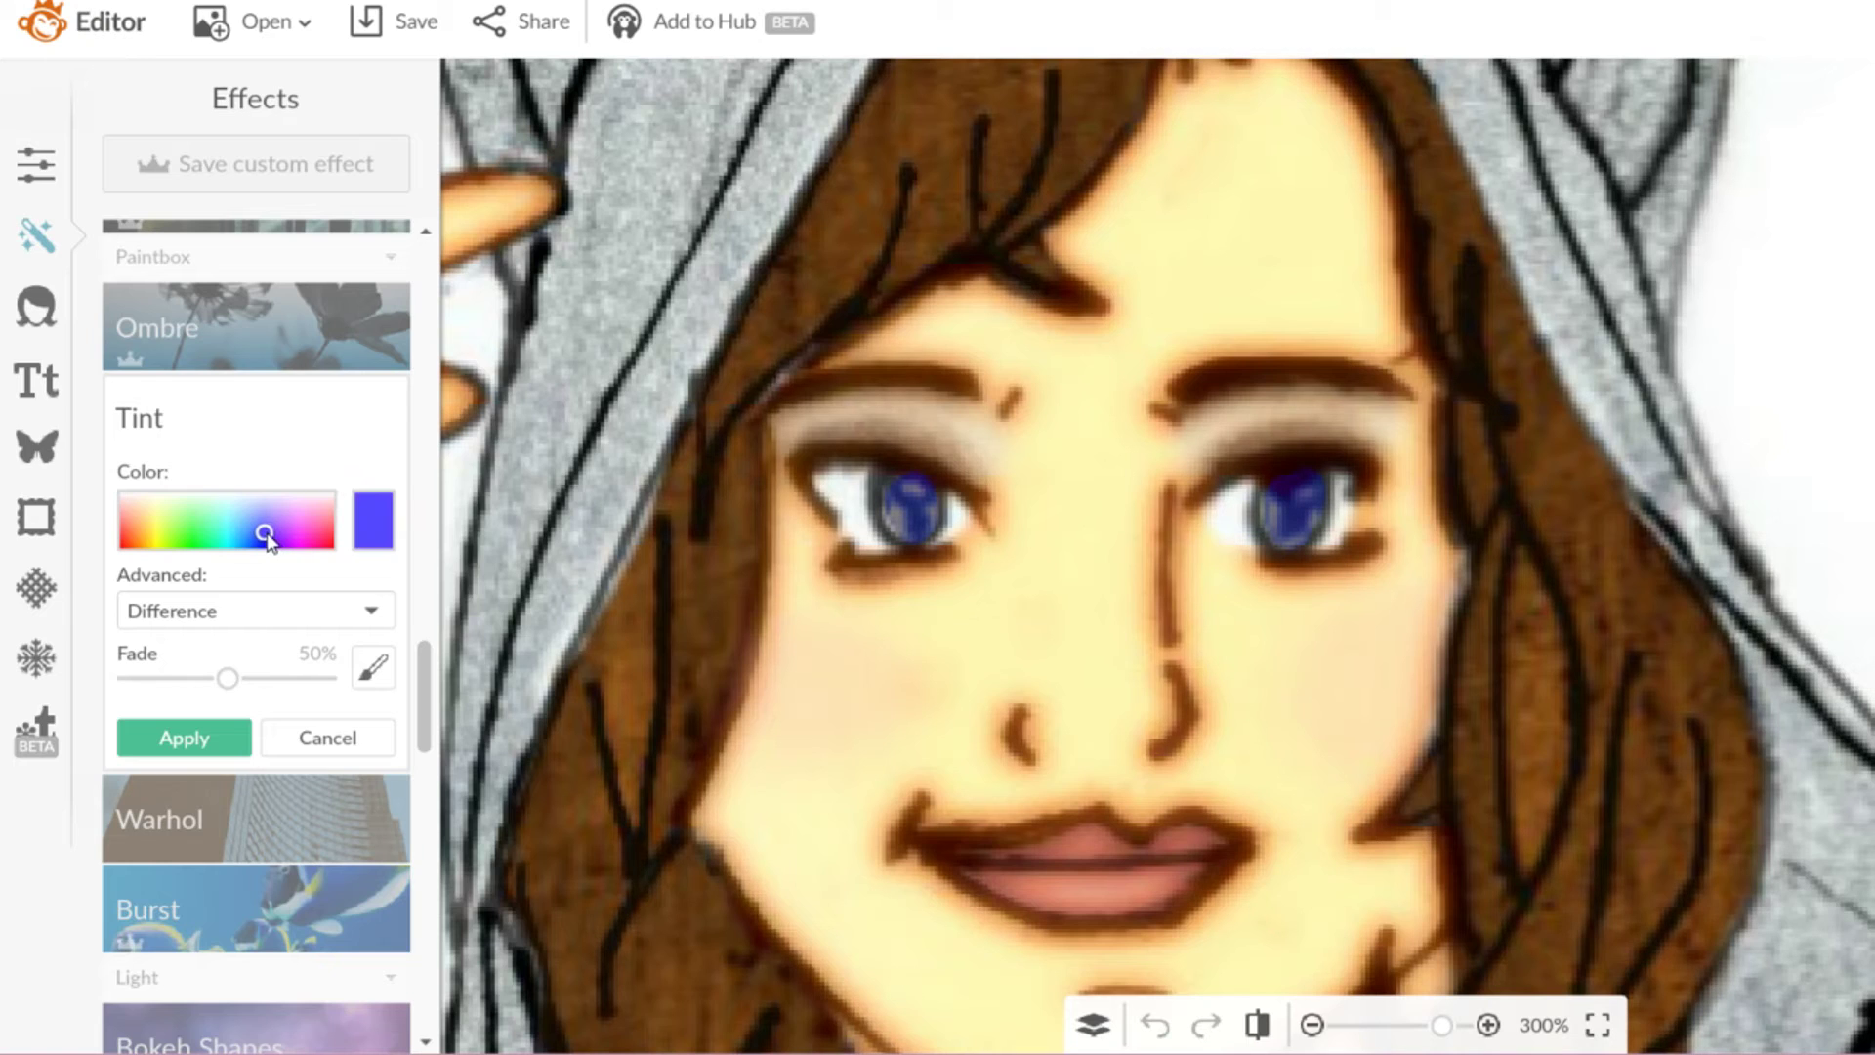
pyautogui.moveTo(227, 678); pyautogui.dragTo(265, 681)
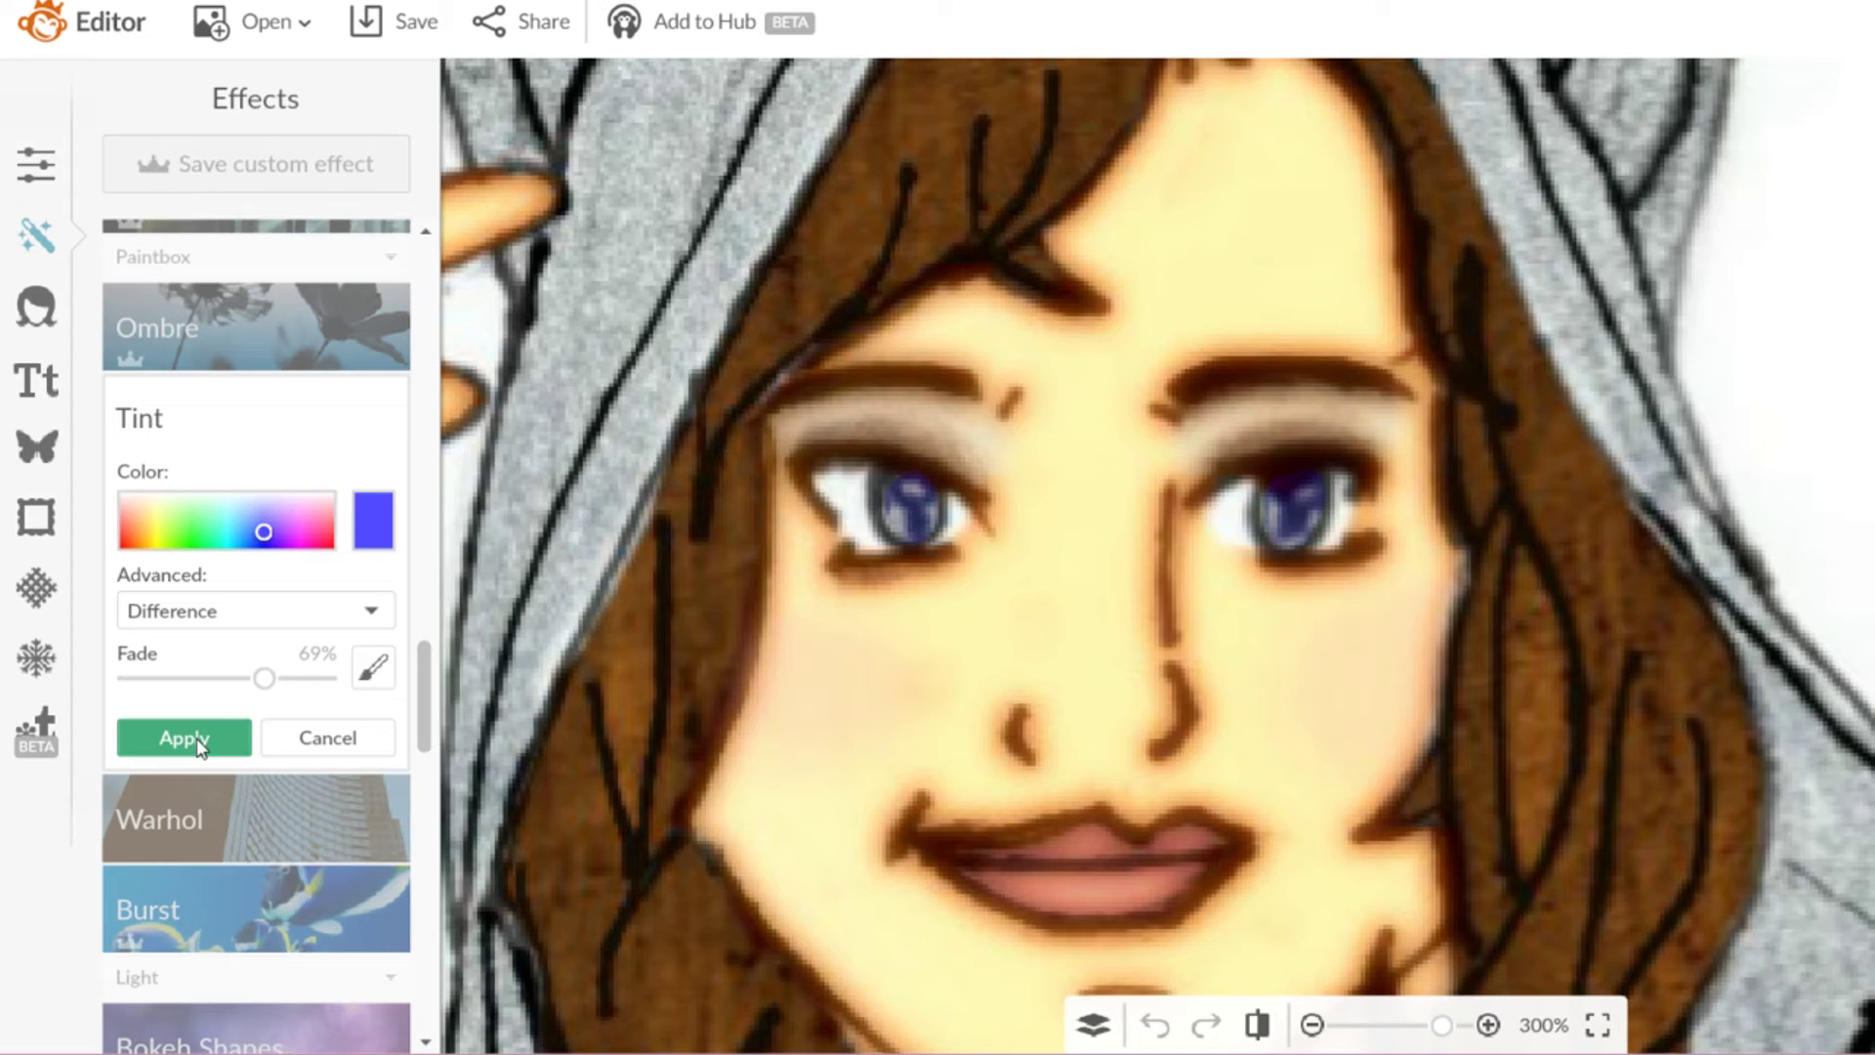
pyautogui.moveTo(264, 539); pyautogui.dragTo(273, 542)
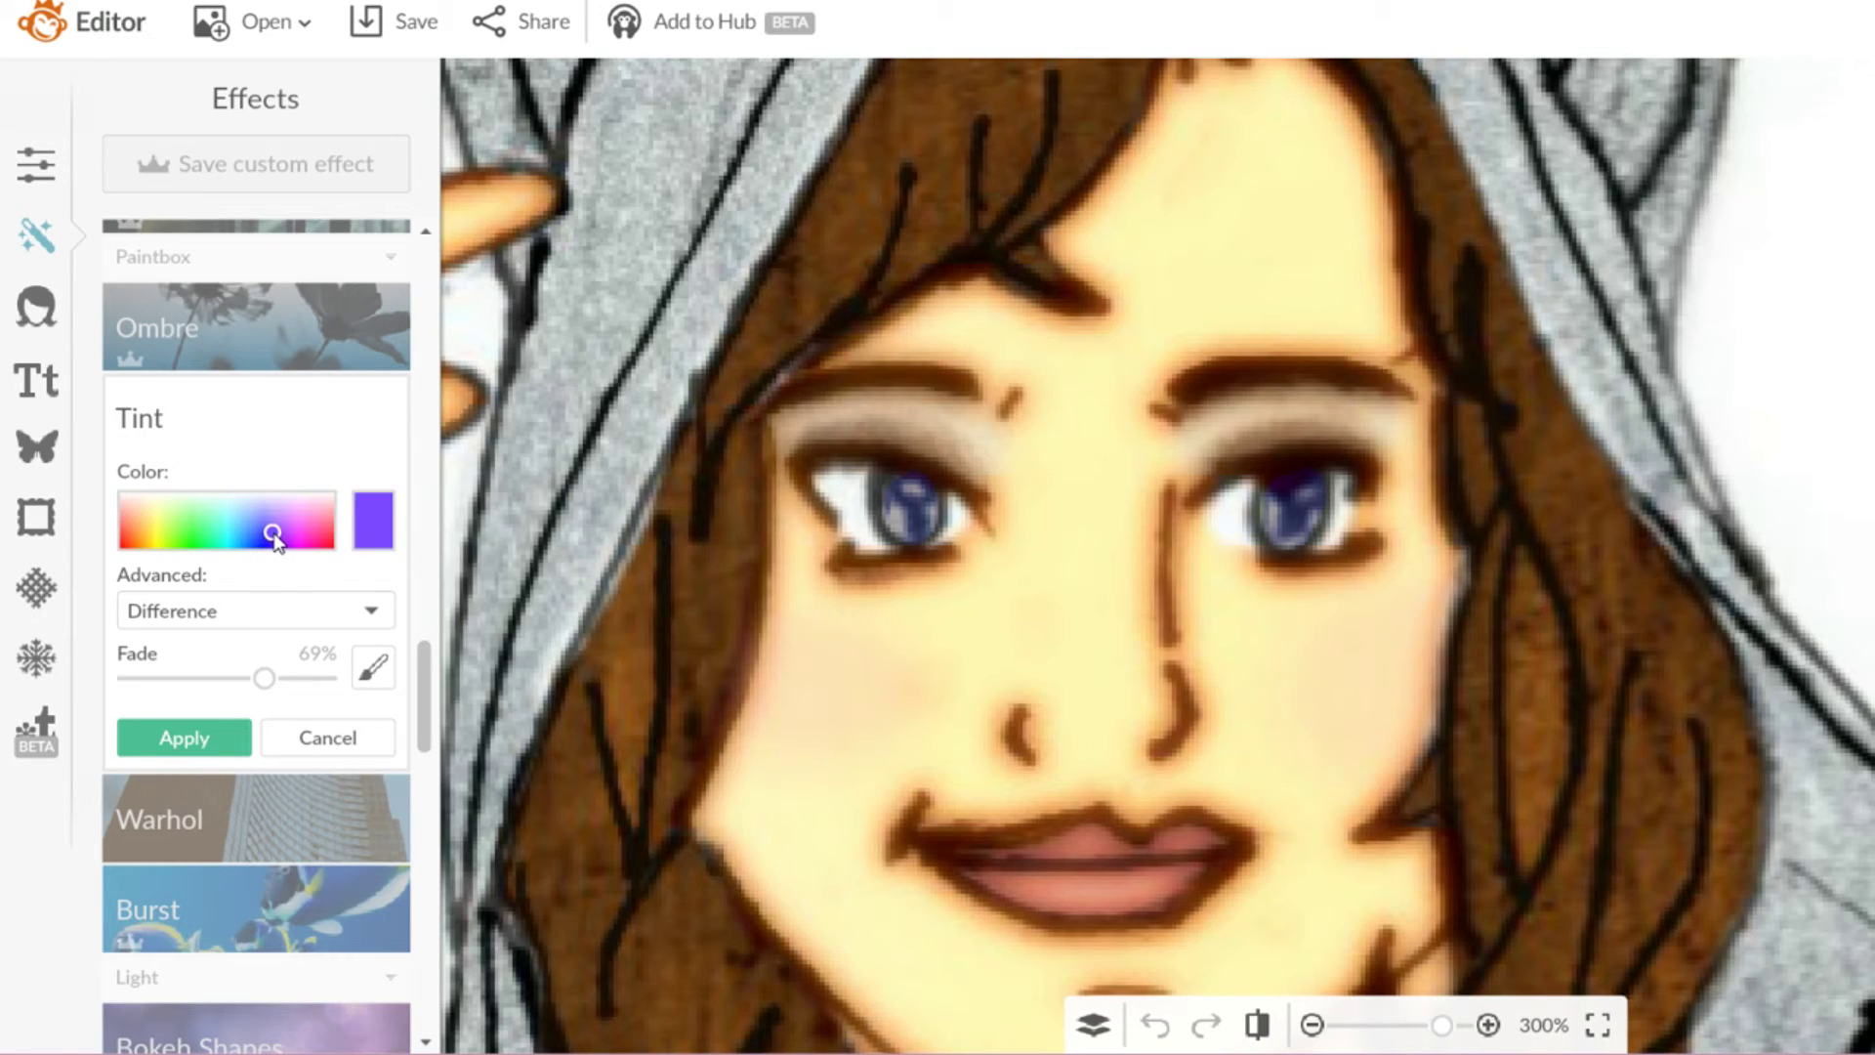
pyautogui.click(201, 730)
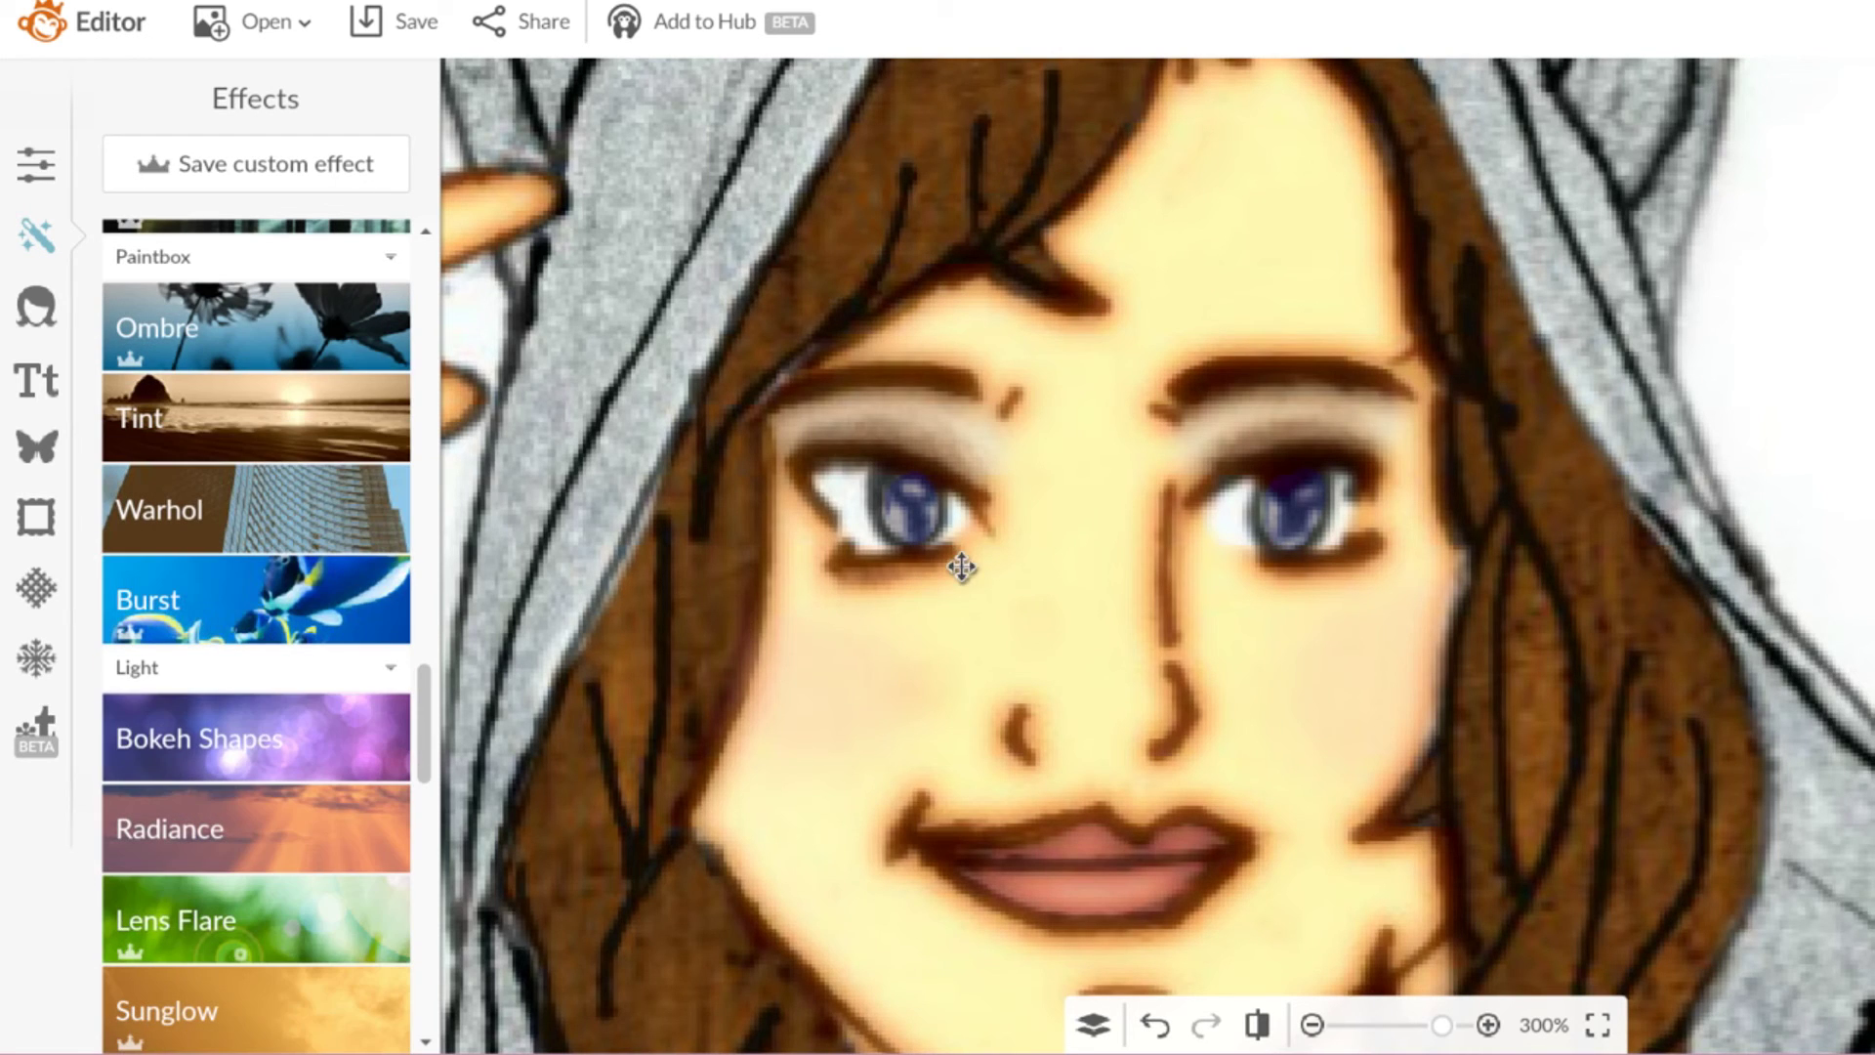
# Step: Touch up both irises with small brush strokes, giving each a light highlight near its upper edge
pyautogui.scroll(3, 923, 499)
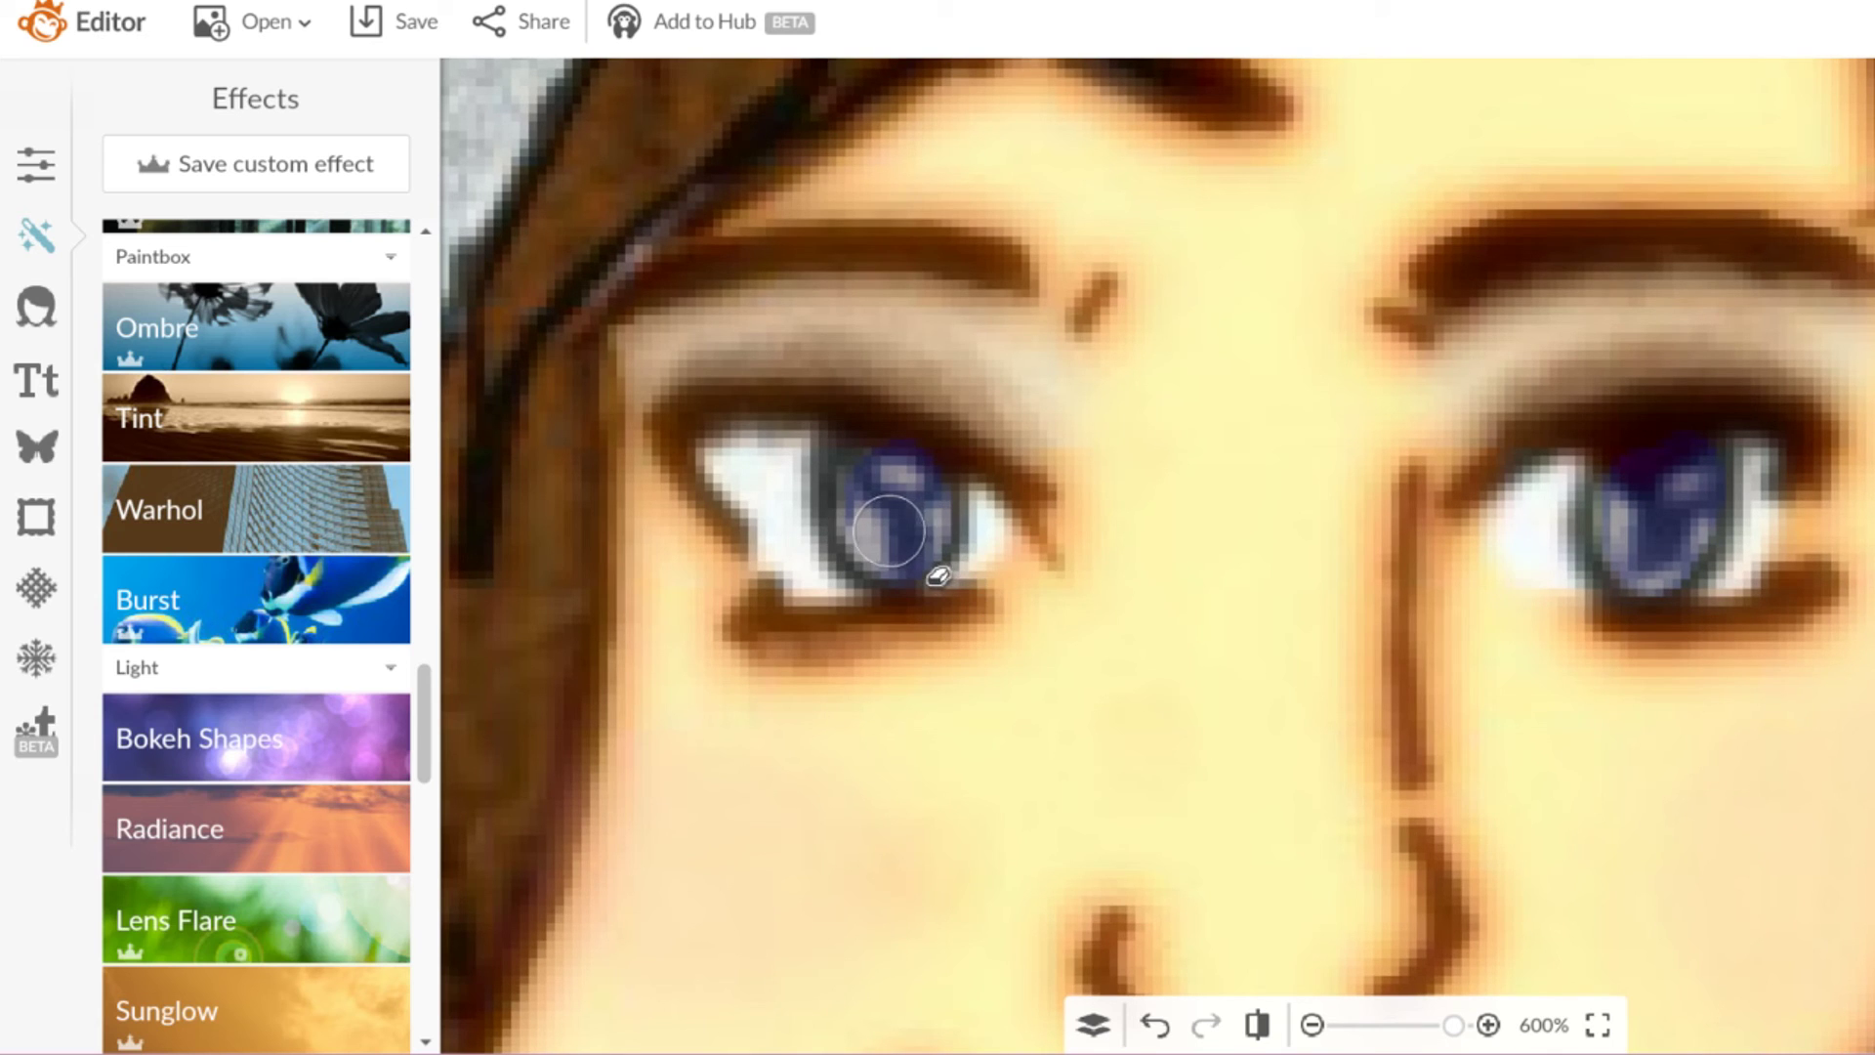
pyautogui.moveTo(872, 505); pyautogui.dragTo(914, 500)
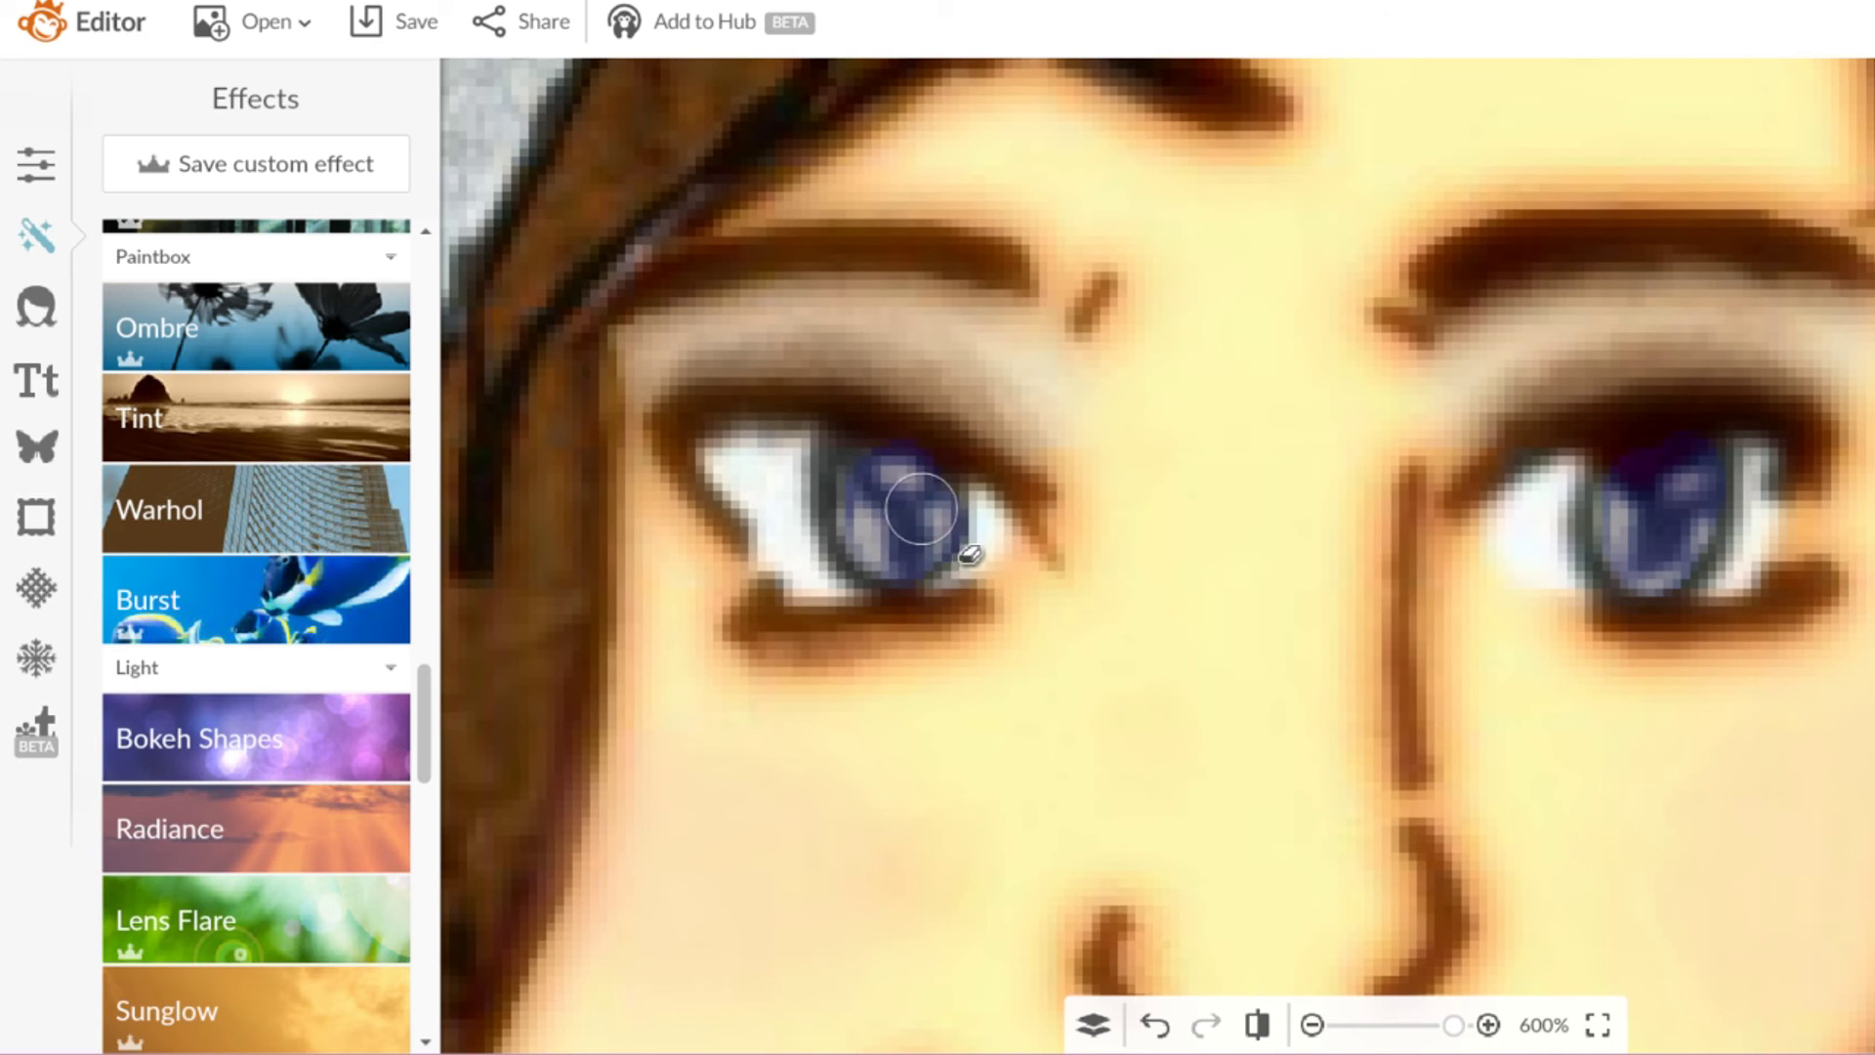
pyautogui.moveTo(1668, 495)
pyautogui.mouseDown()
pyautogui.moveTo(1654, 531)
pyautogui.moveTo(1738, 431)
pyautogui.mouseUp()
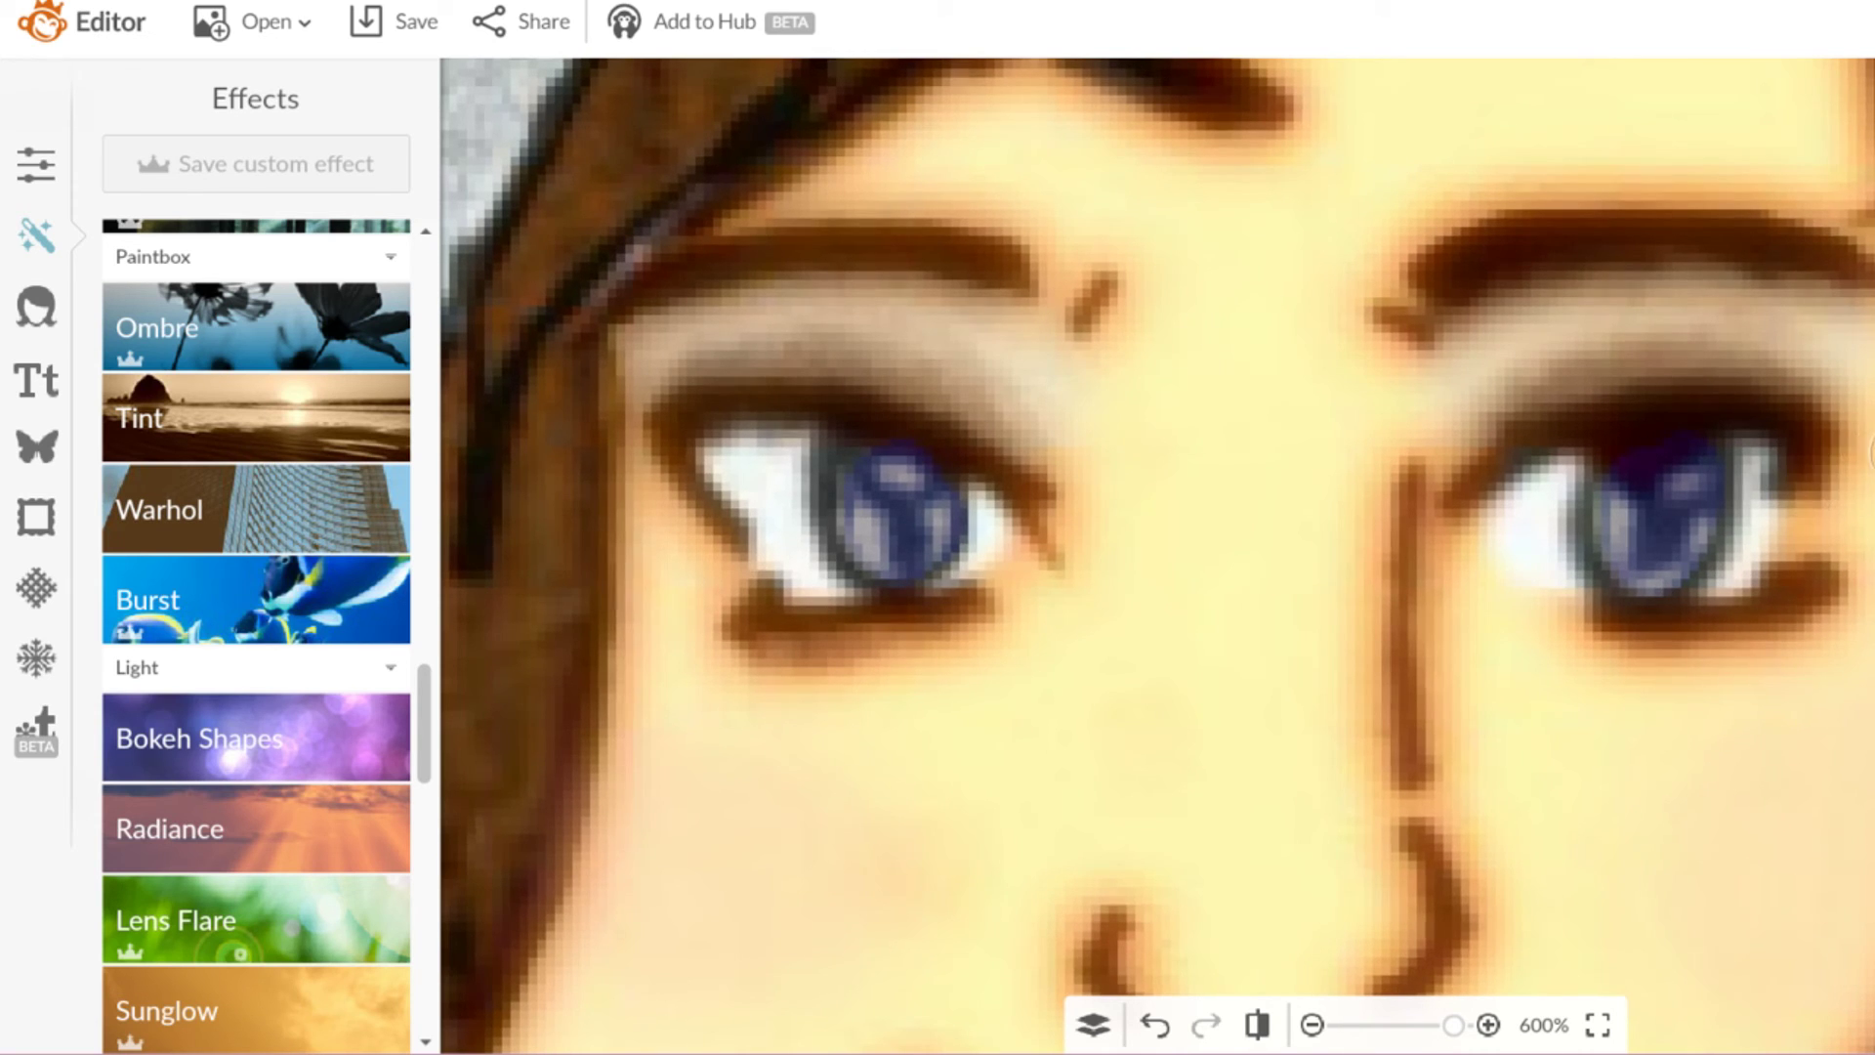
pyautogui.moveTo(1723, 476); pyautogui.dragTo(1693, 479)
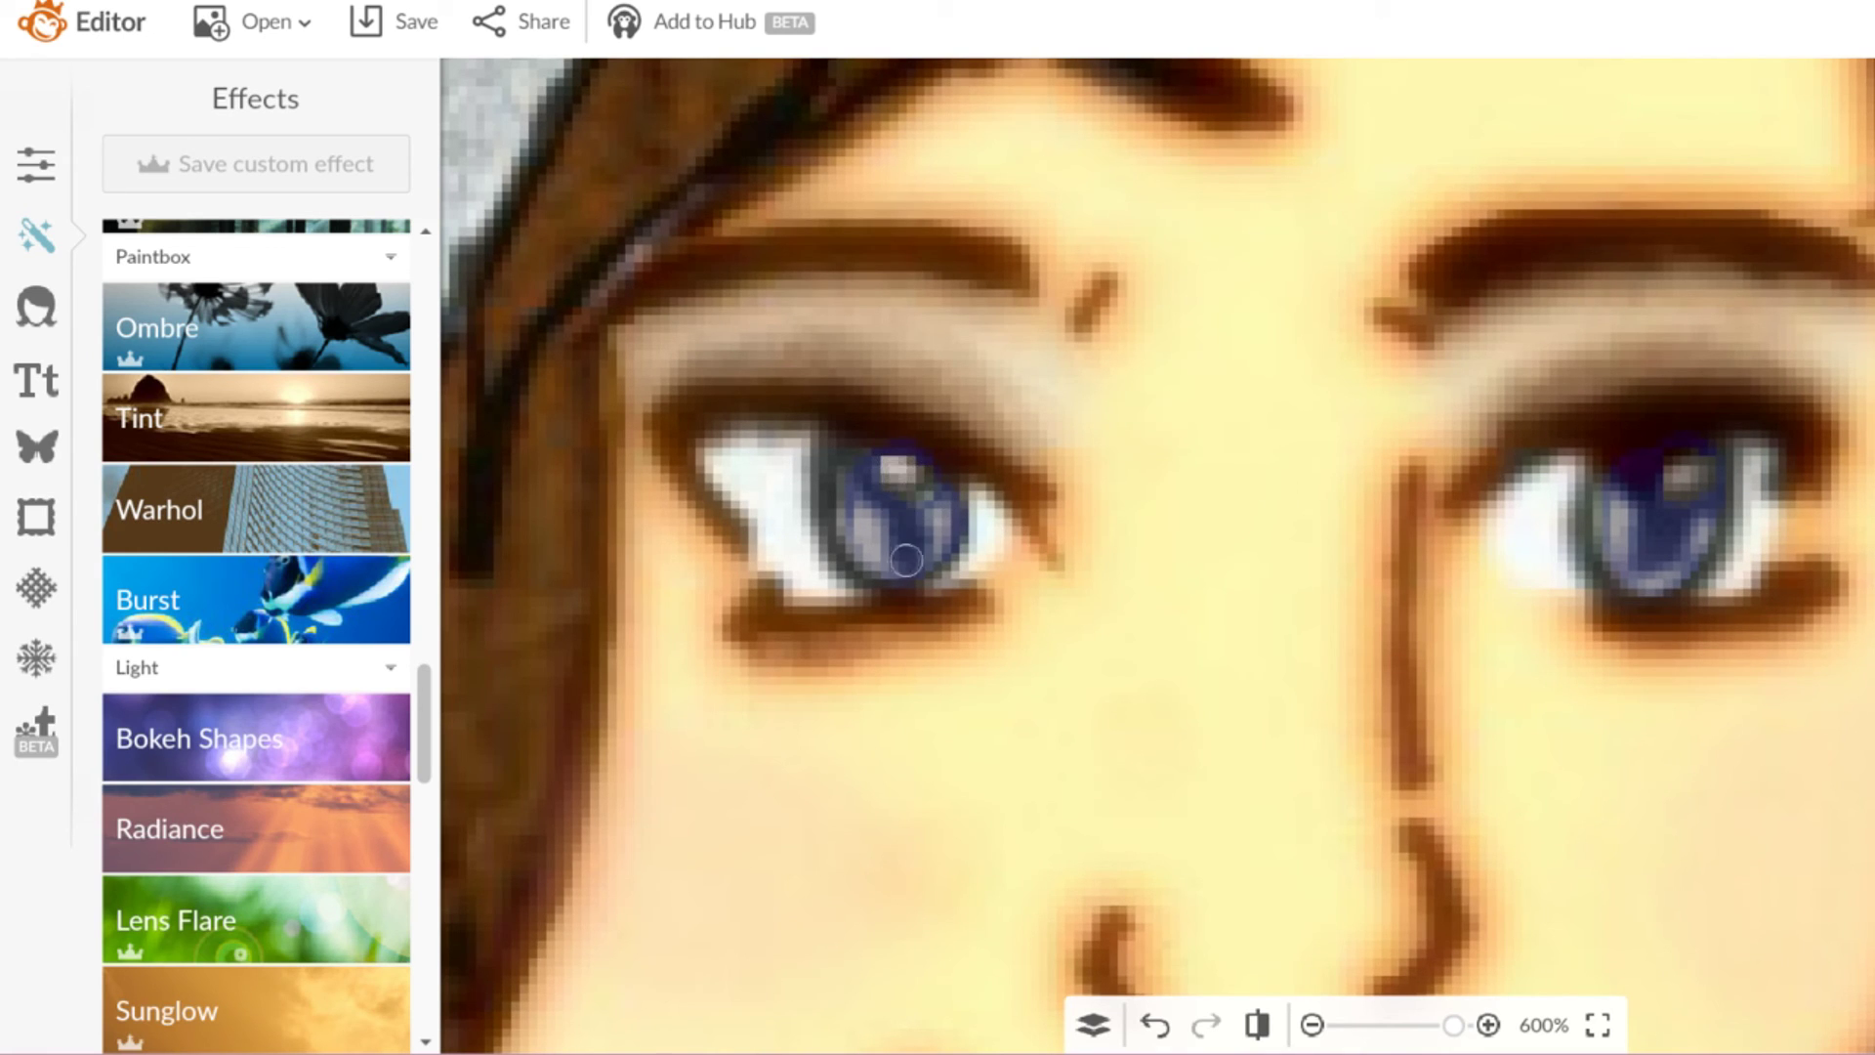
# Step: Save the recoloured portrait to the computer as 6Untitled.jpg
pyautogui.scroll(-4, 1645, 490)
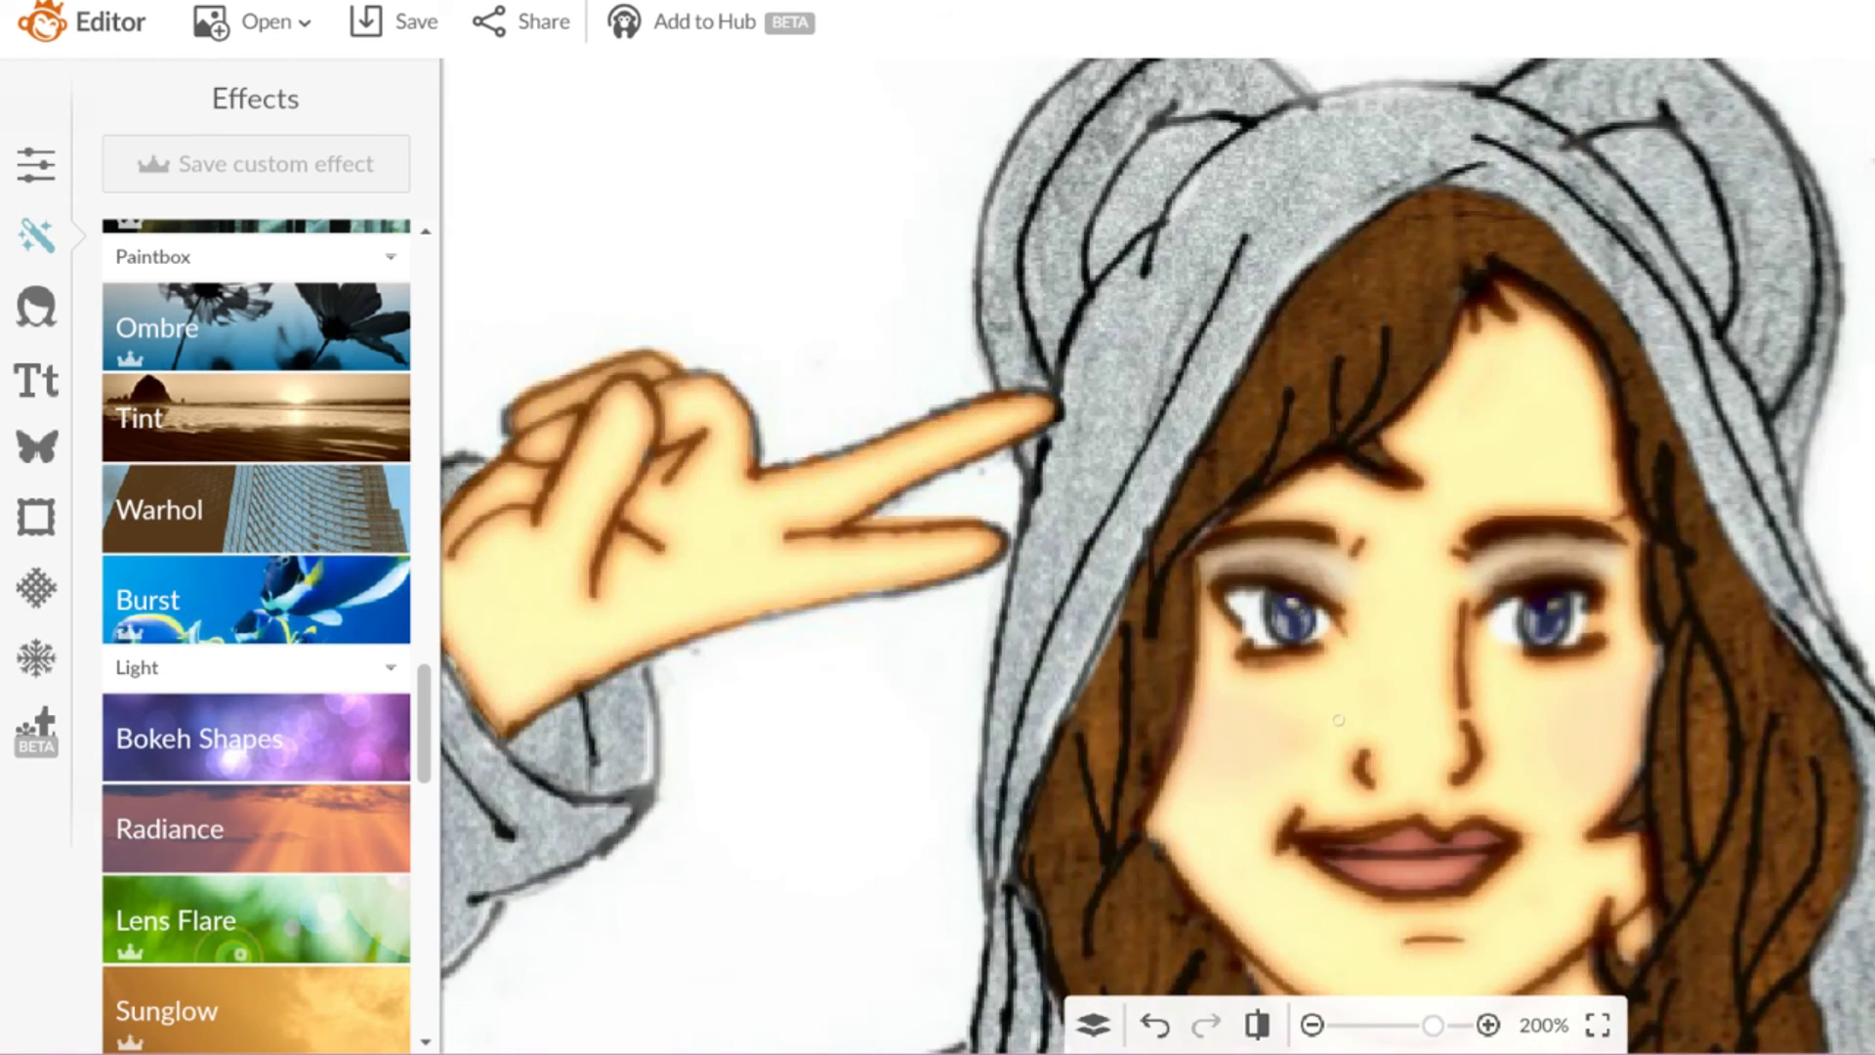
pyautogui.scroll(-2, 1338, 720)
pyautogui.scroll(-4, 1327, 703)
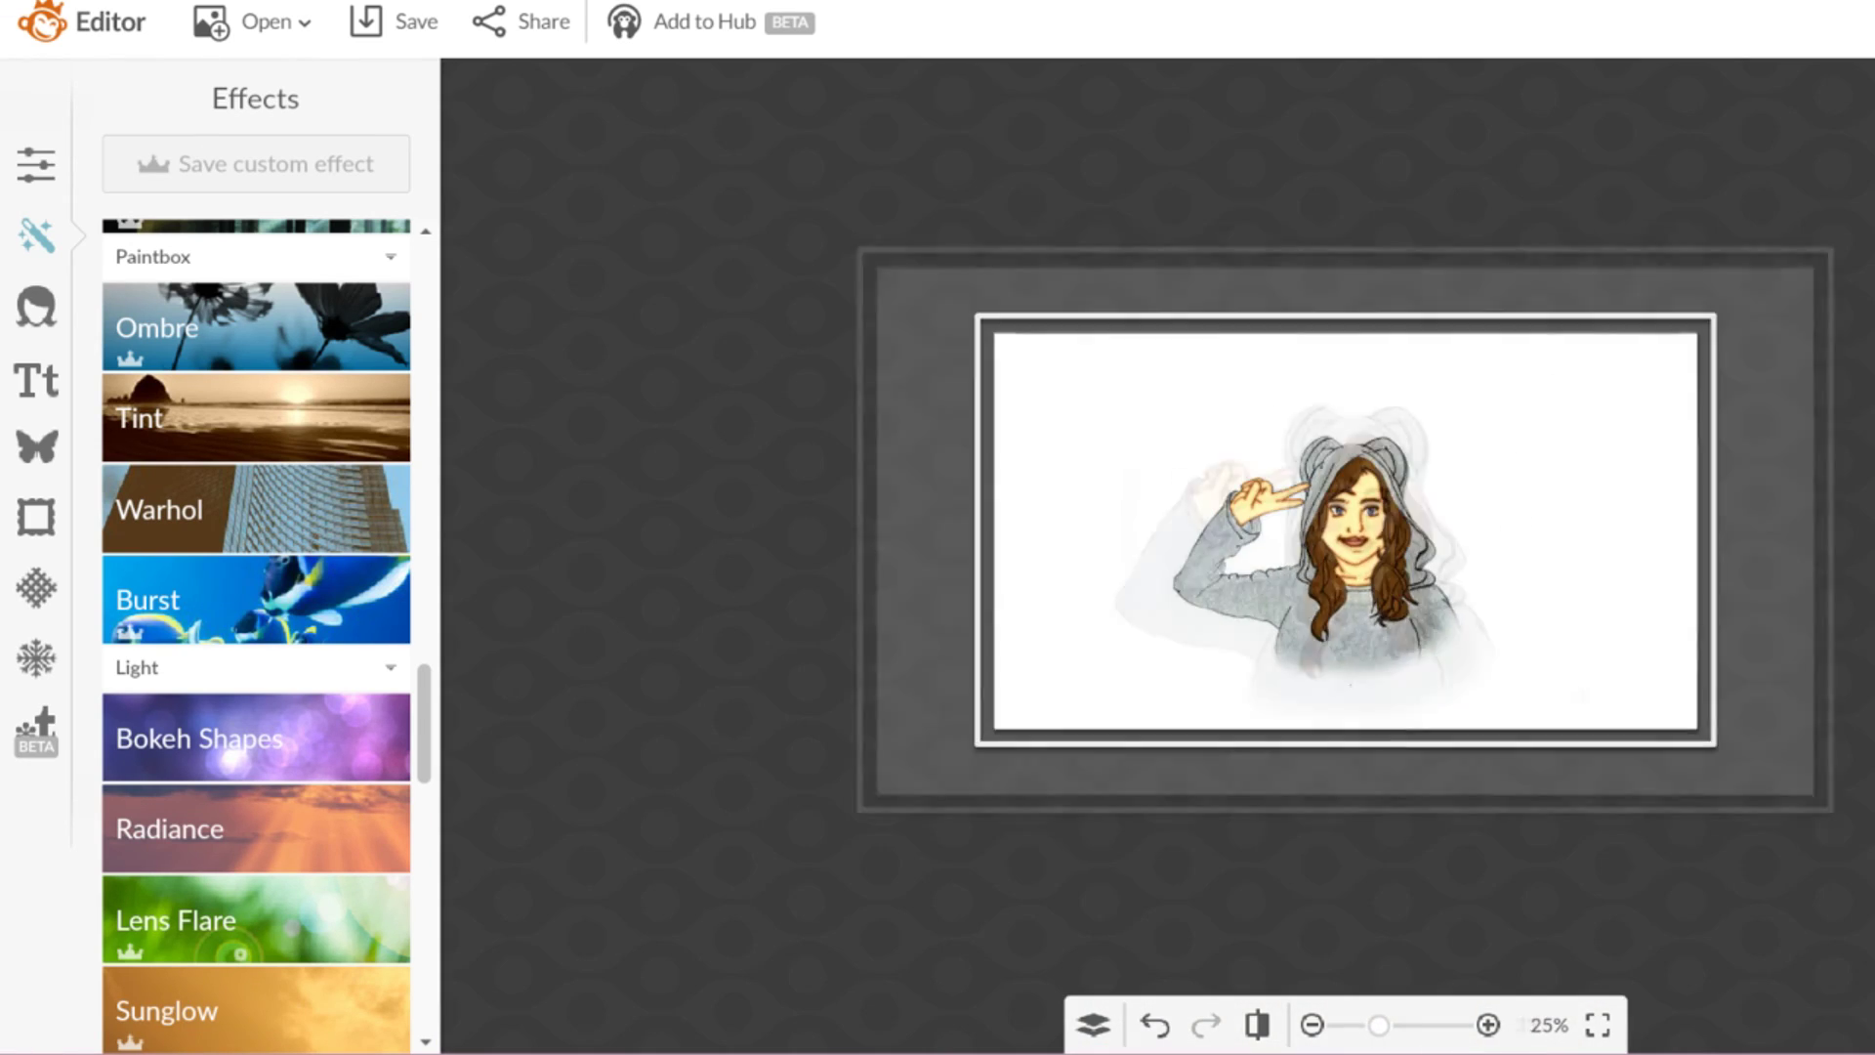
pyautogui.scroll(2, 1327, 704)
pyautogui.scroll(1, 1397, 674)
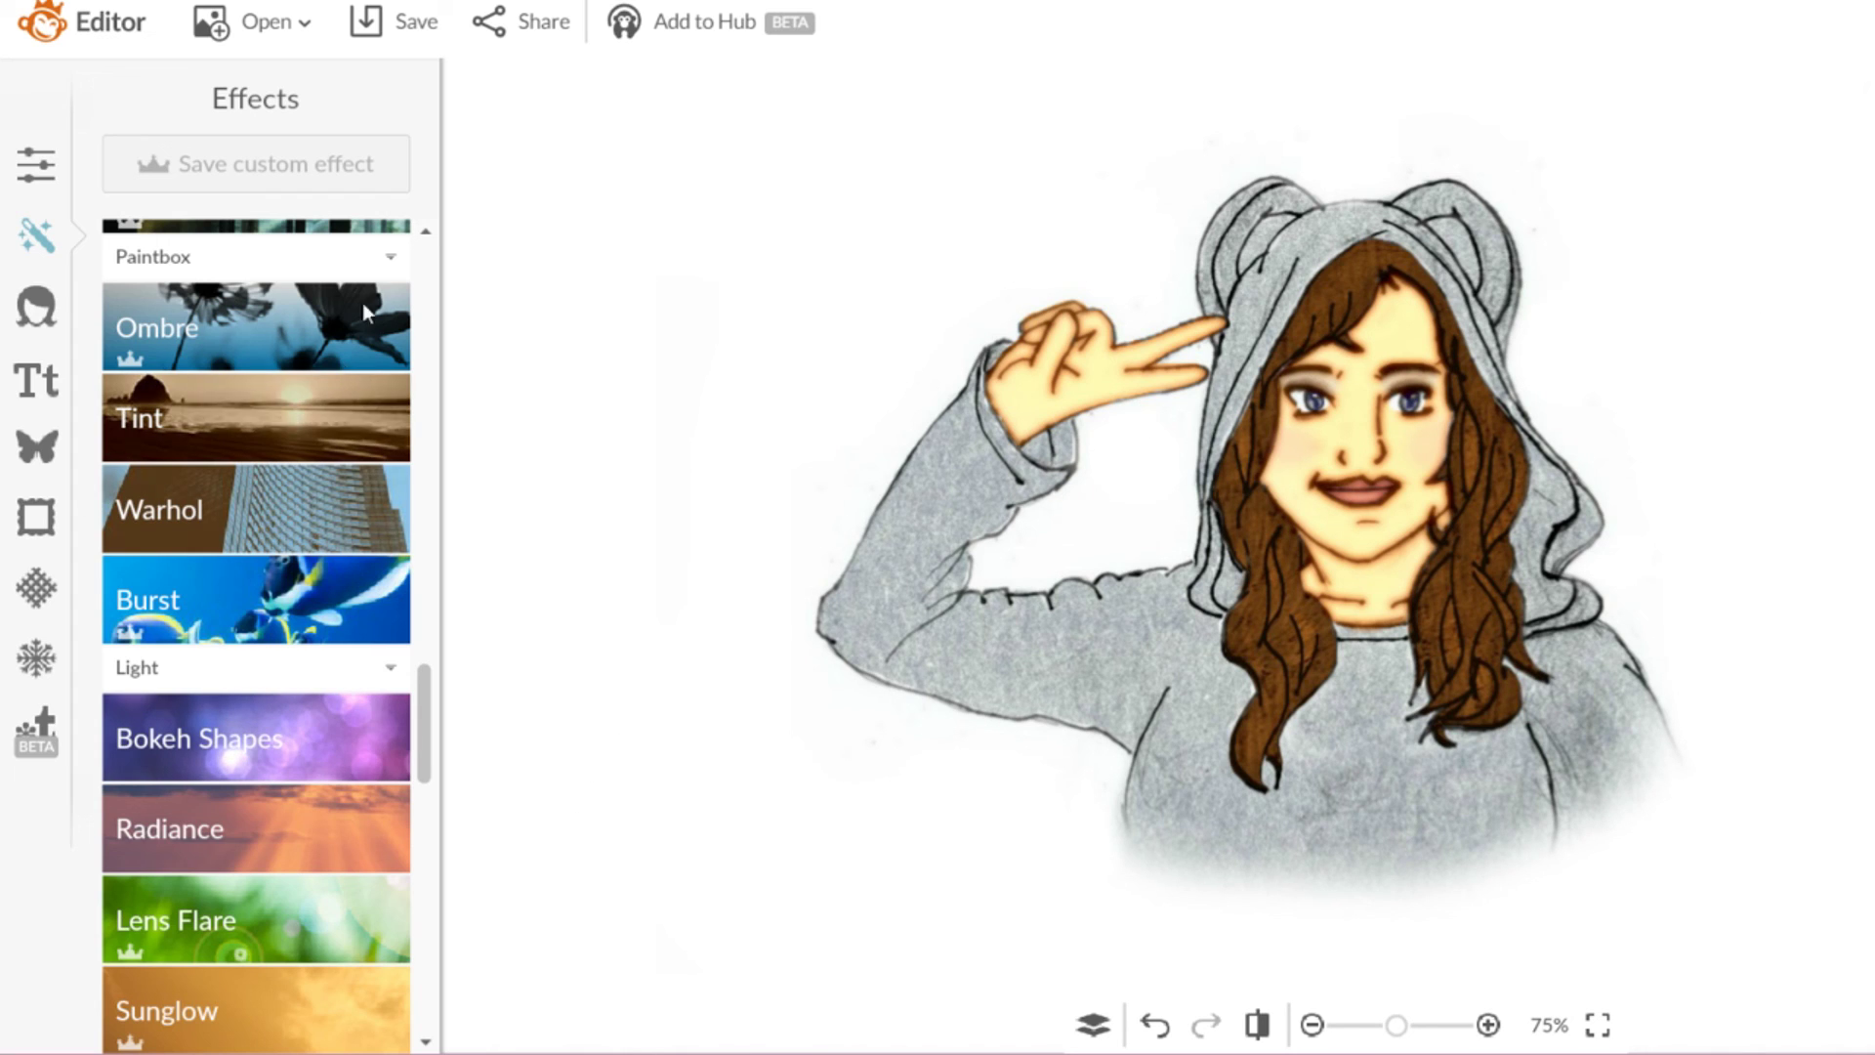
pyautogui.click(426, 35)
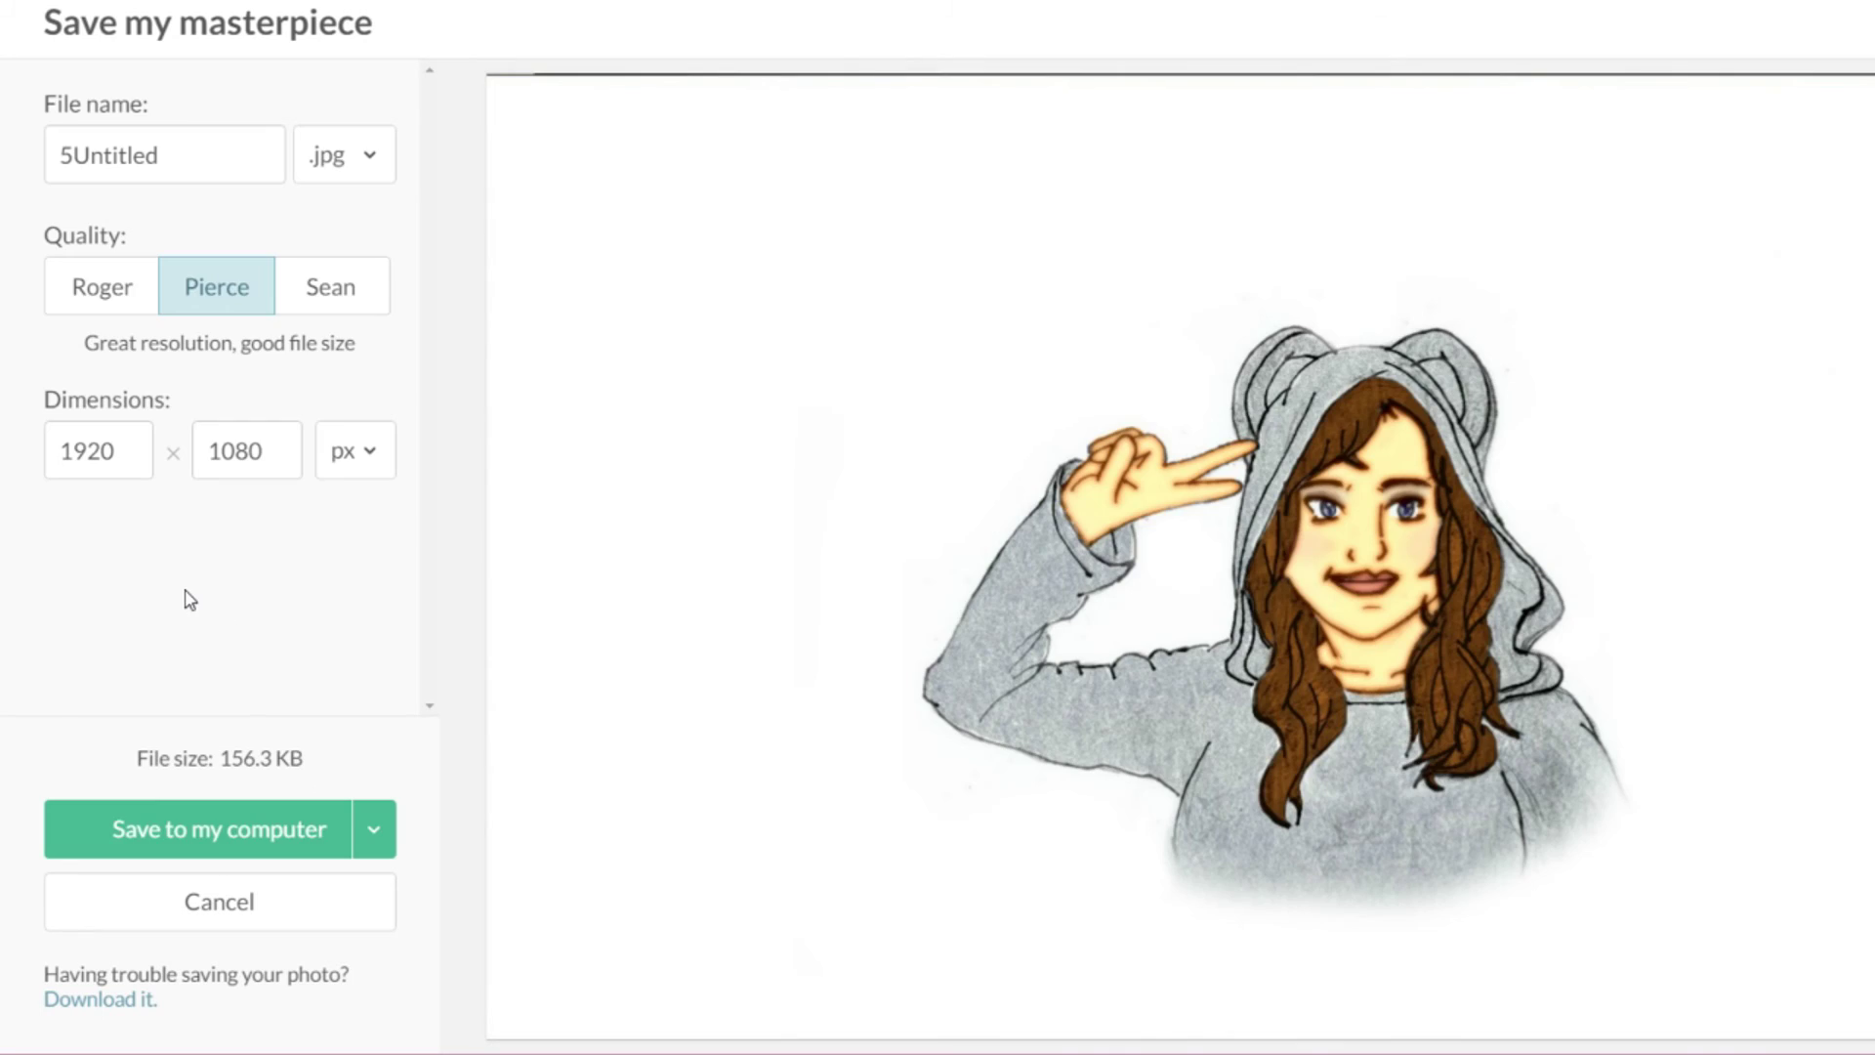
pyautogui.click(217, 803)
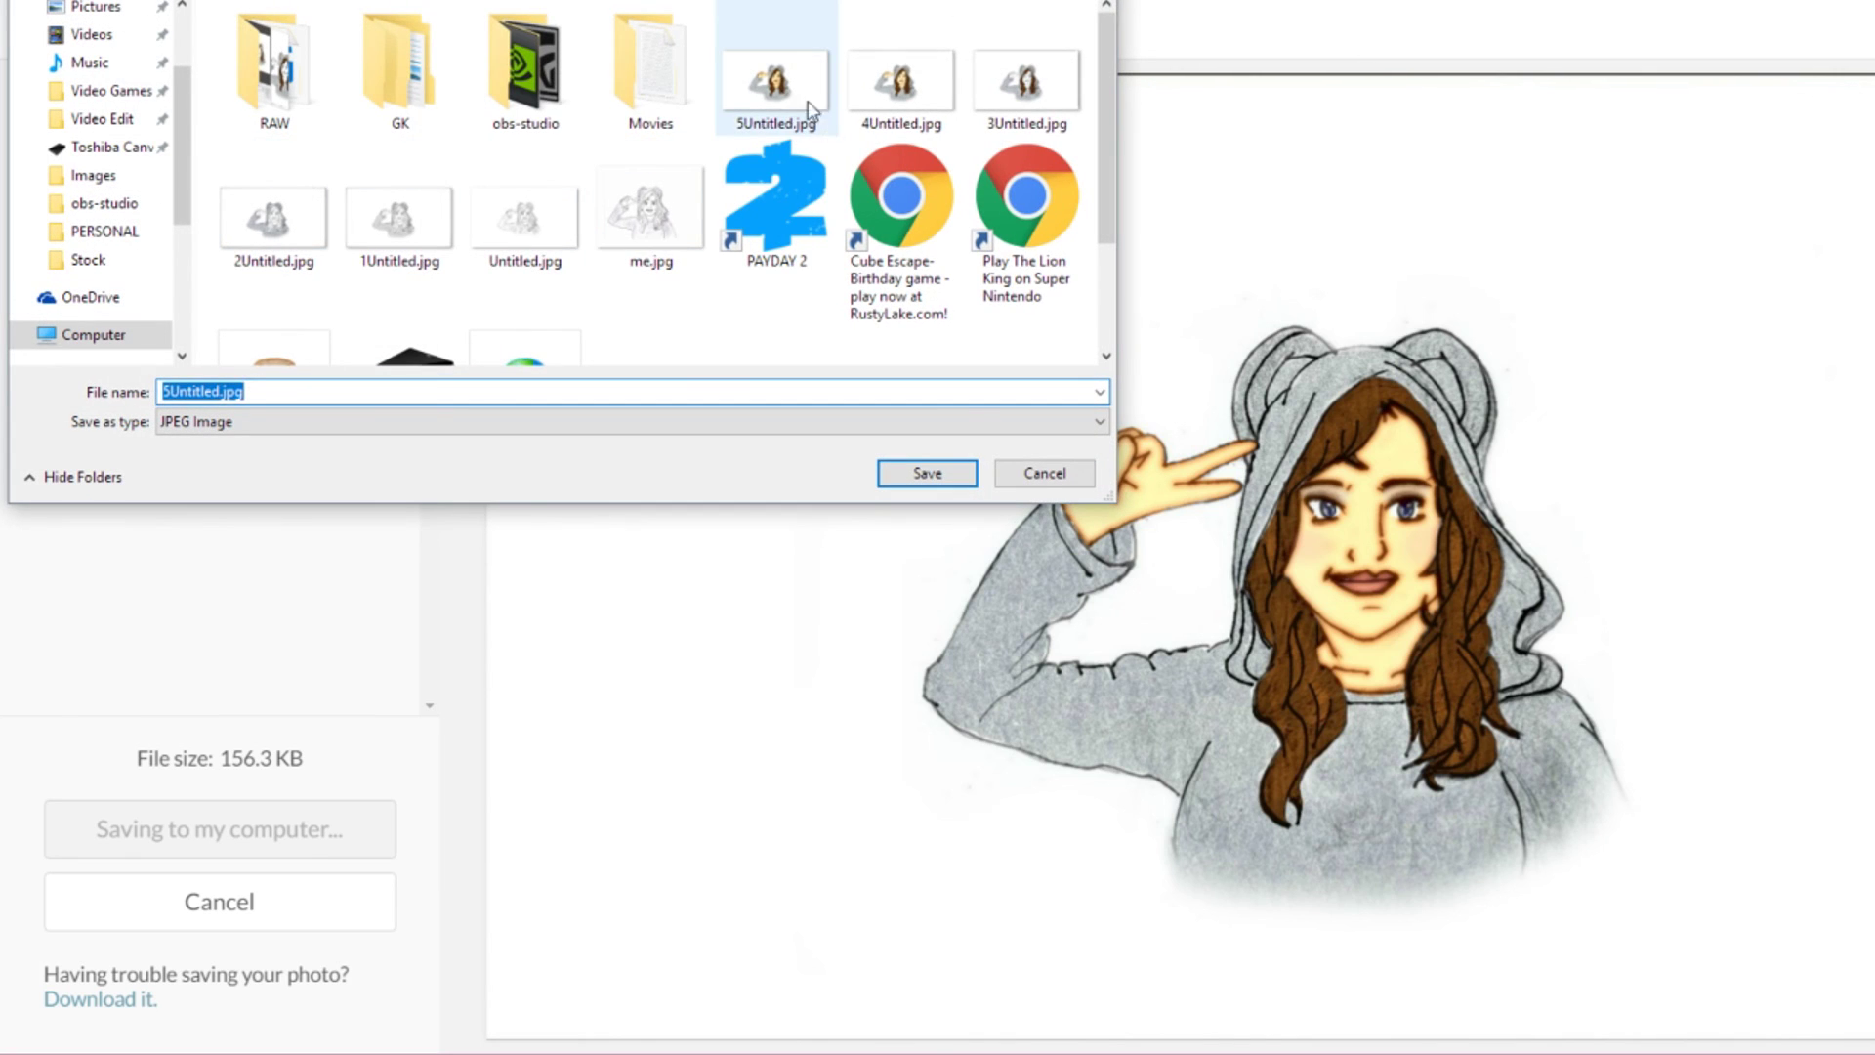
pyautogui.click(774, 91)
pyautogui.click(181, 390)
pyautogui.click(166, 391)
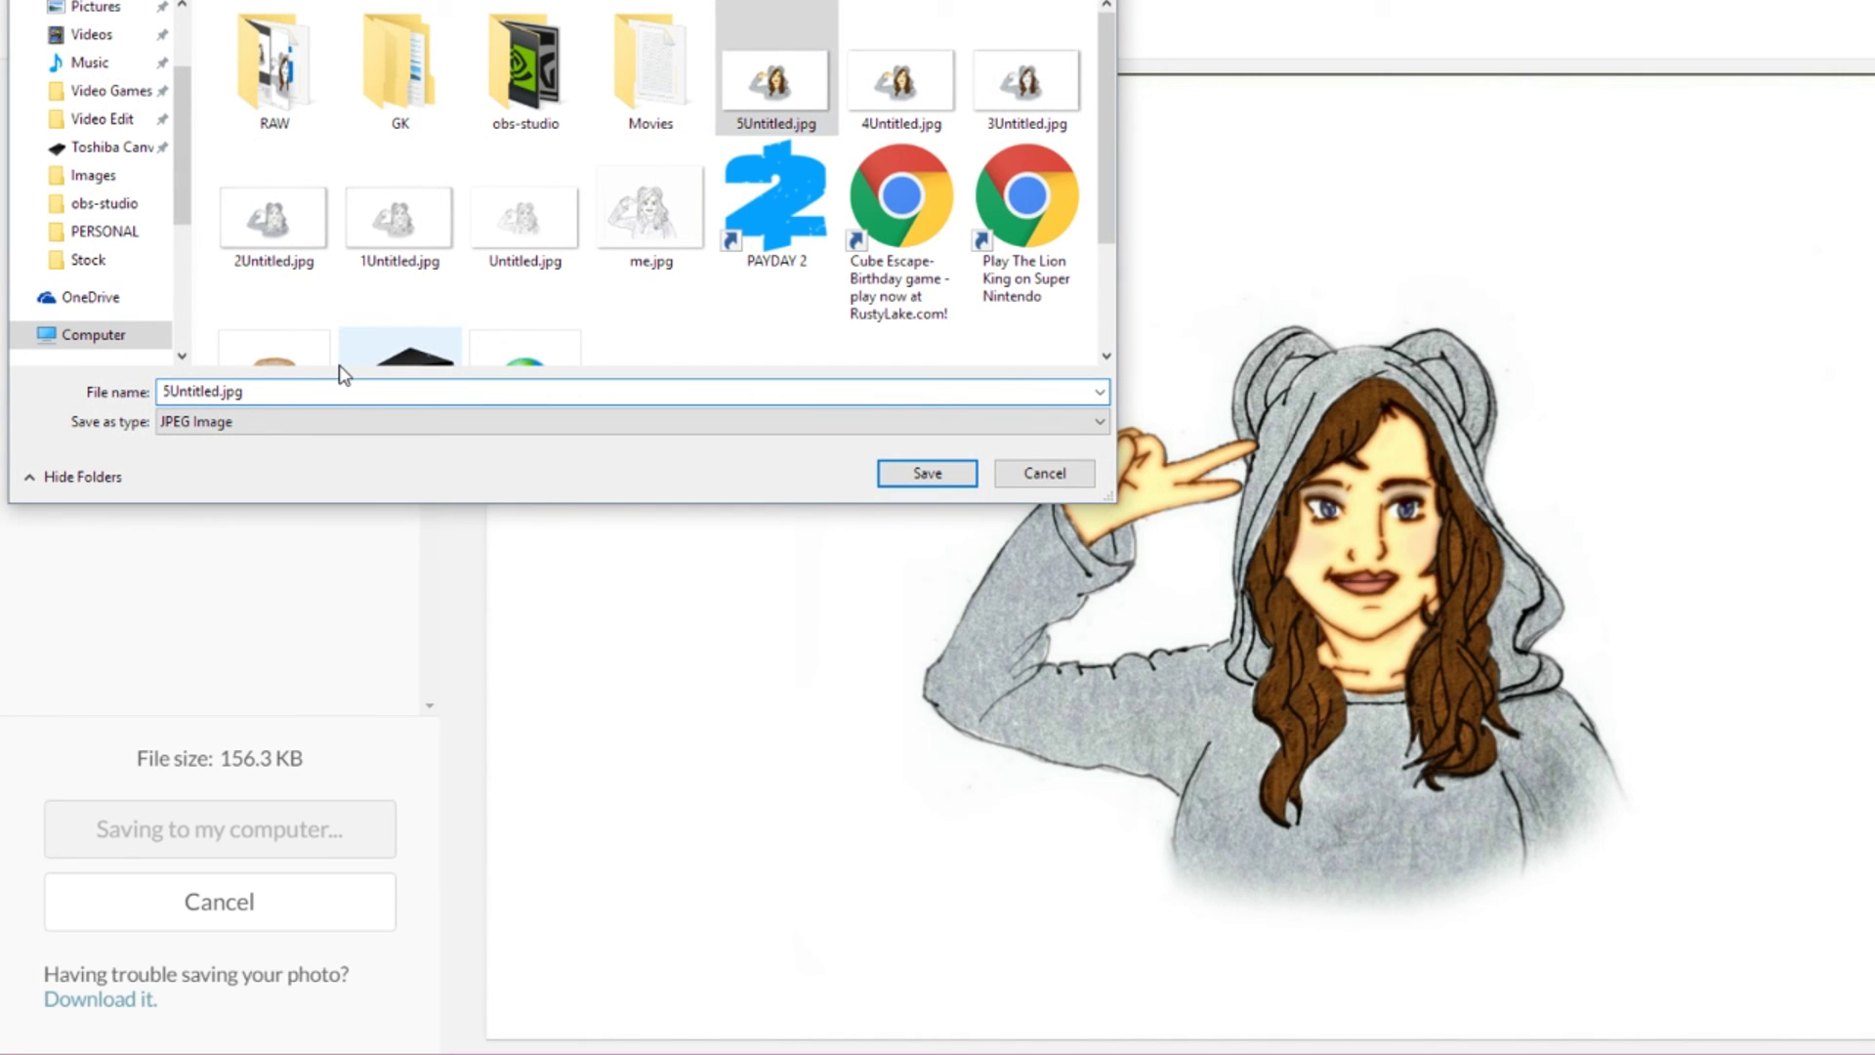
pyautogui.press('BackSpace')
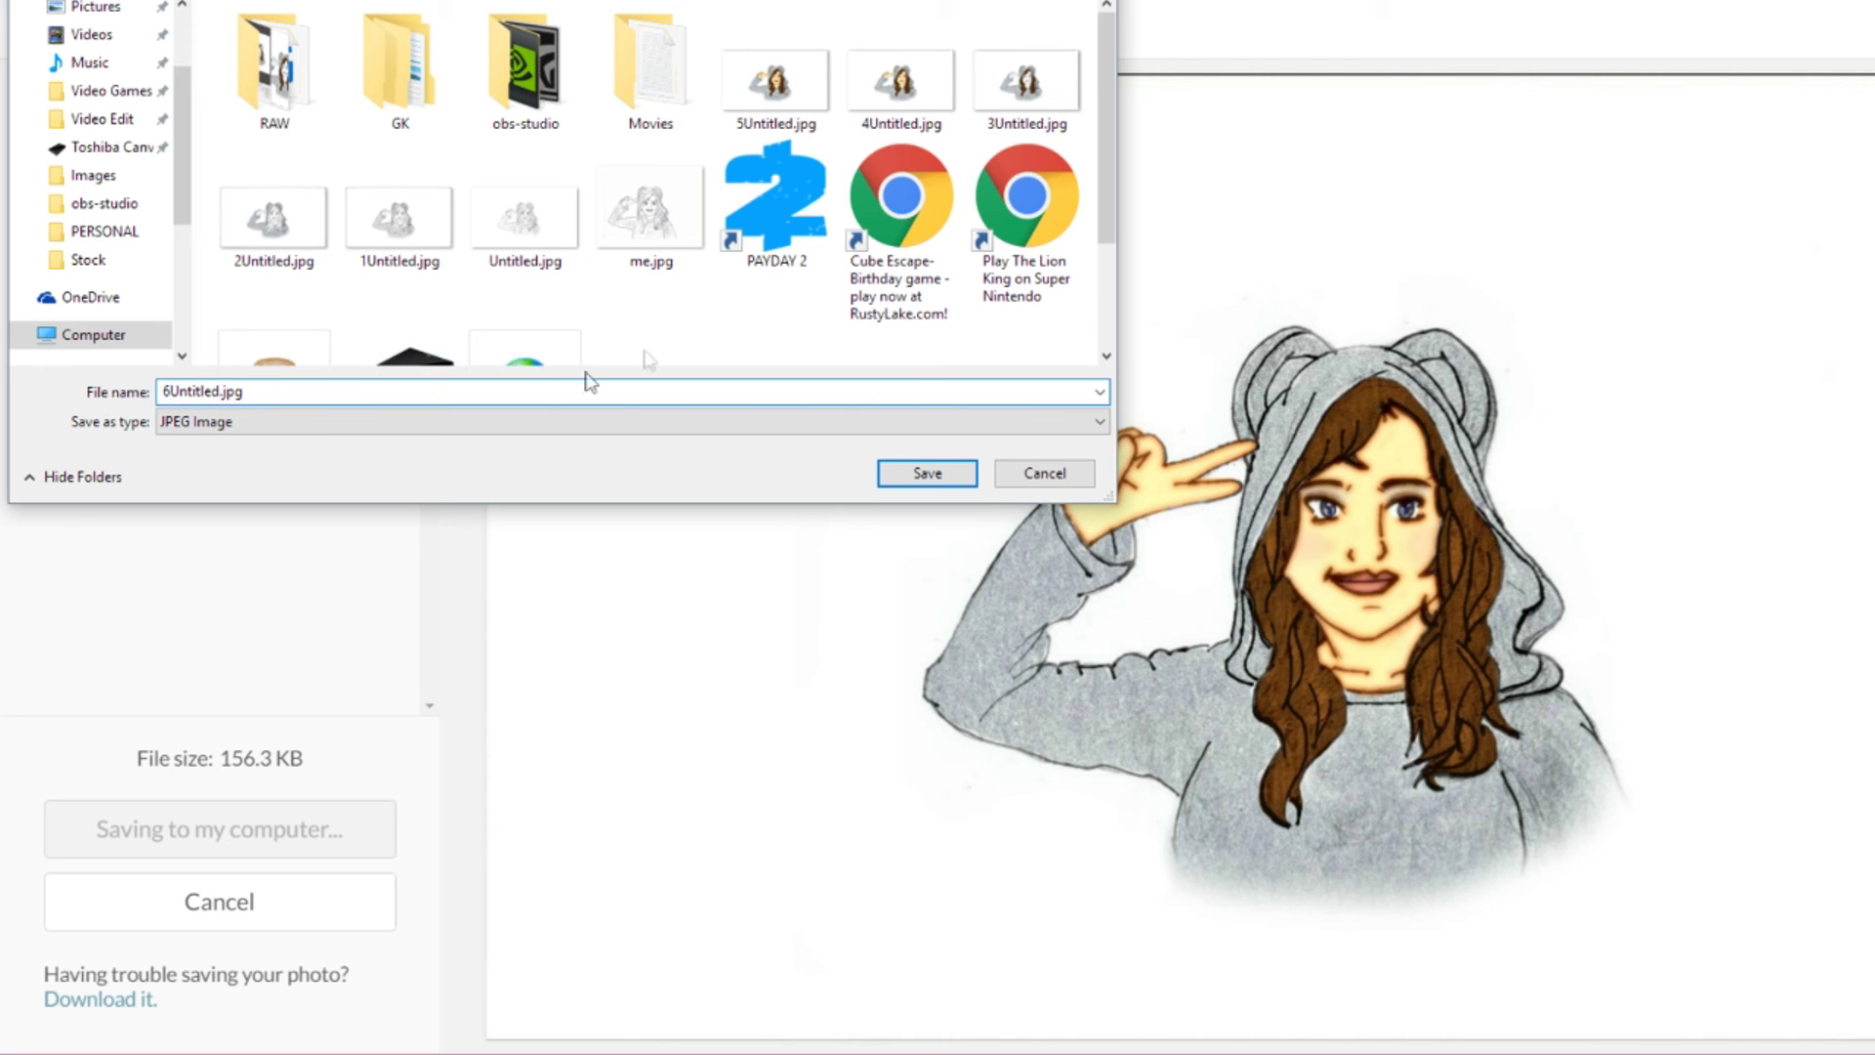
pyautogui.click(923, 469)
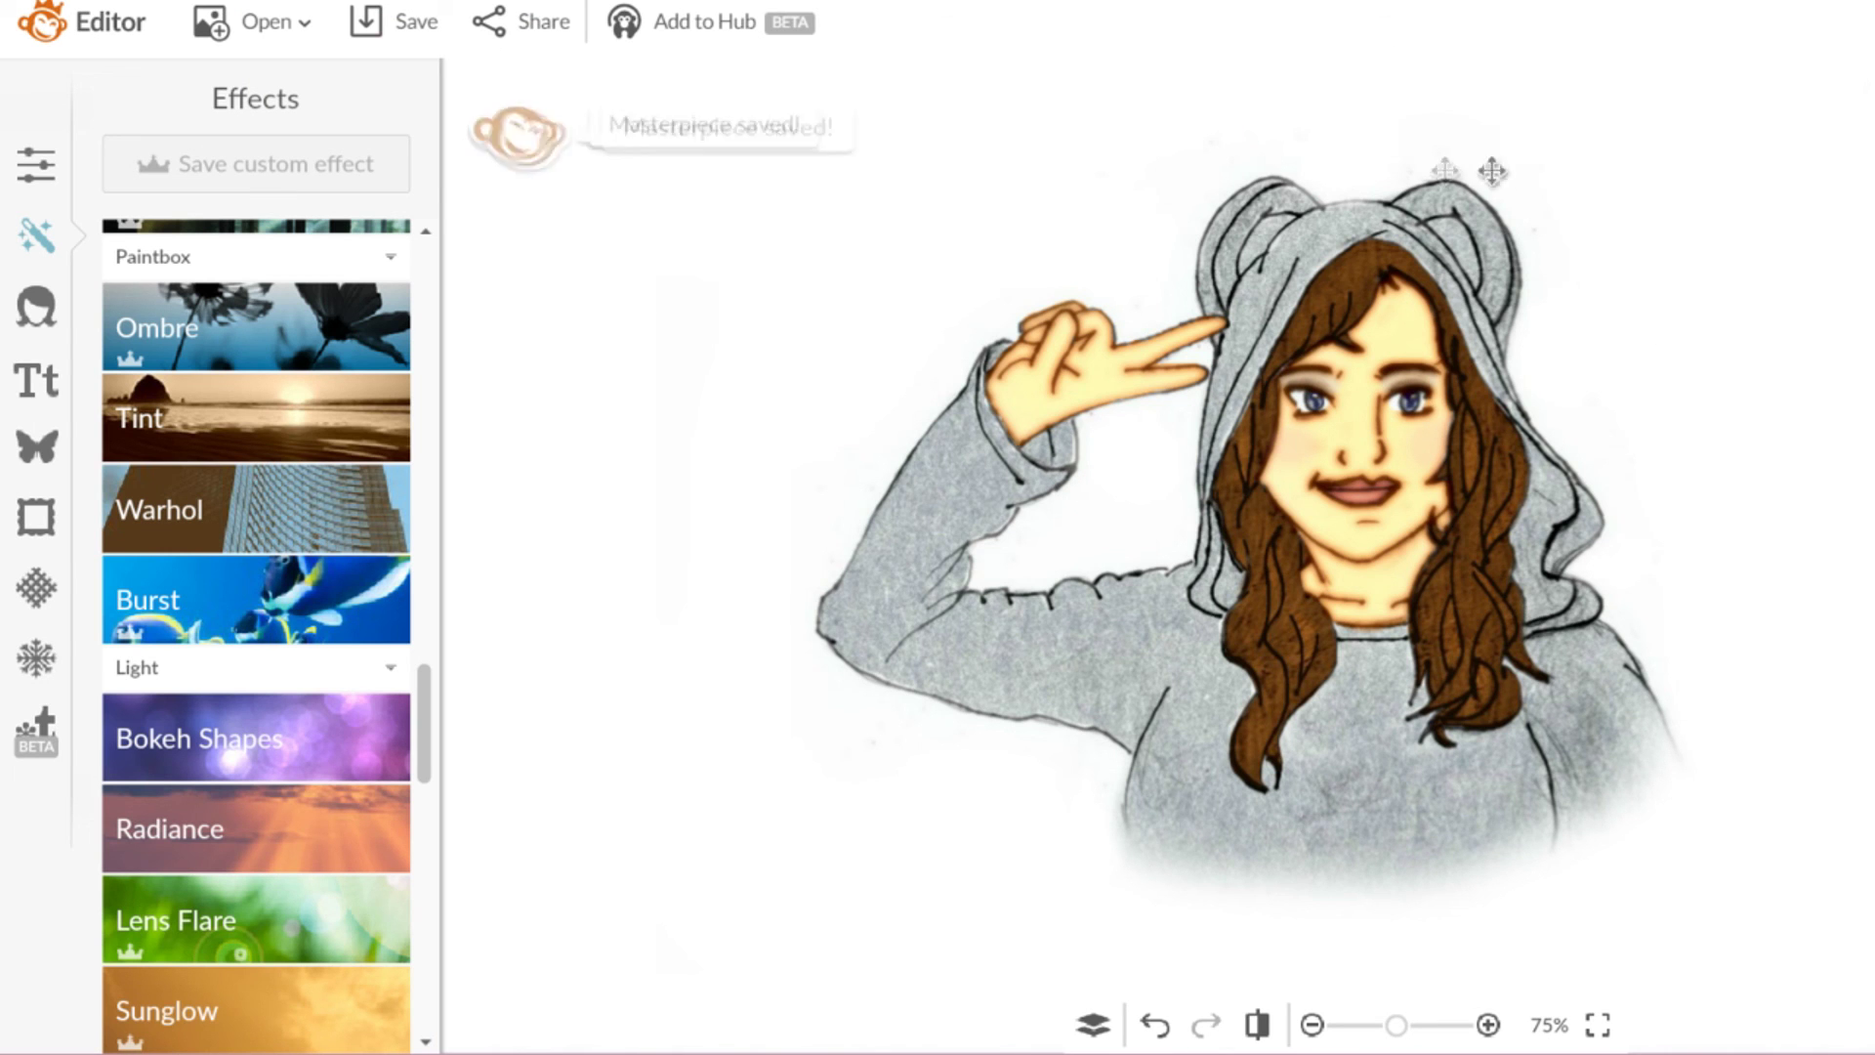